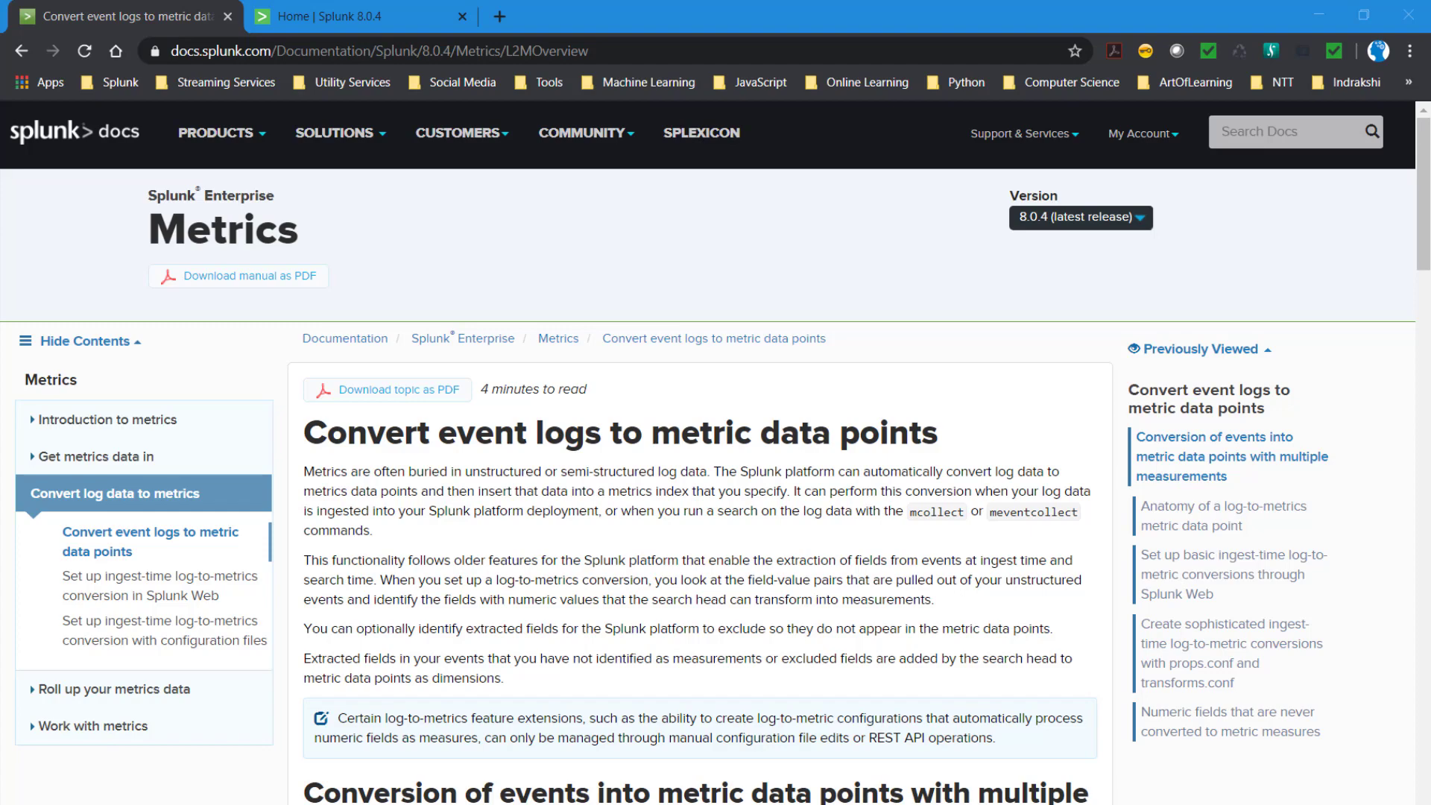
- Examine the first example log event under "Conversion of events into metric data points with multiple measurements", including its timestamp and the three size fields
{"action": "scroll", "coordinate": [701, 447], "scroll_direction": "down", "scroll_amount": 5}
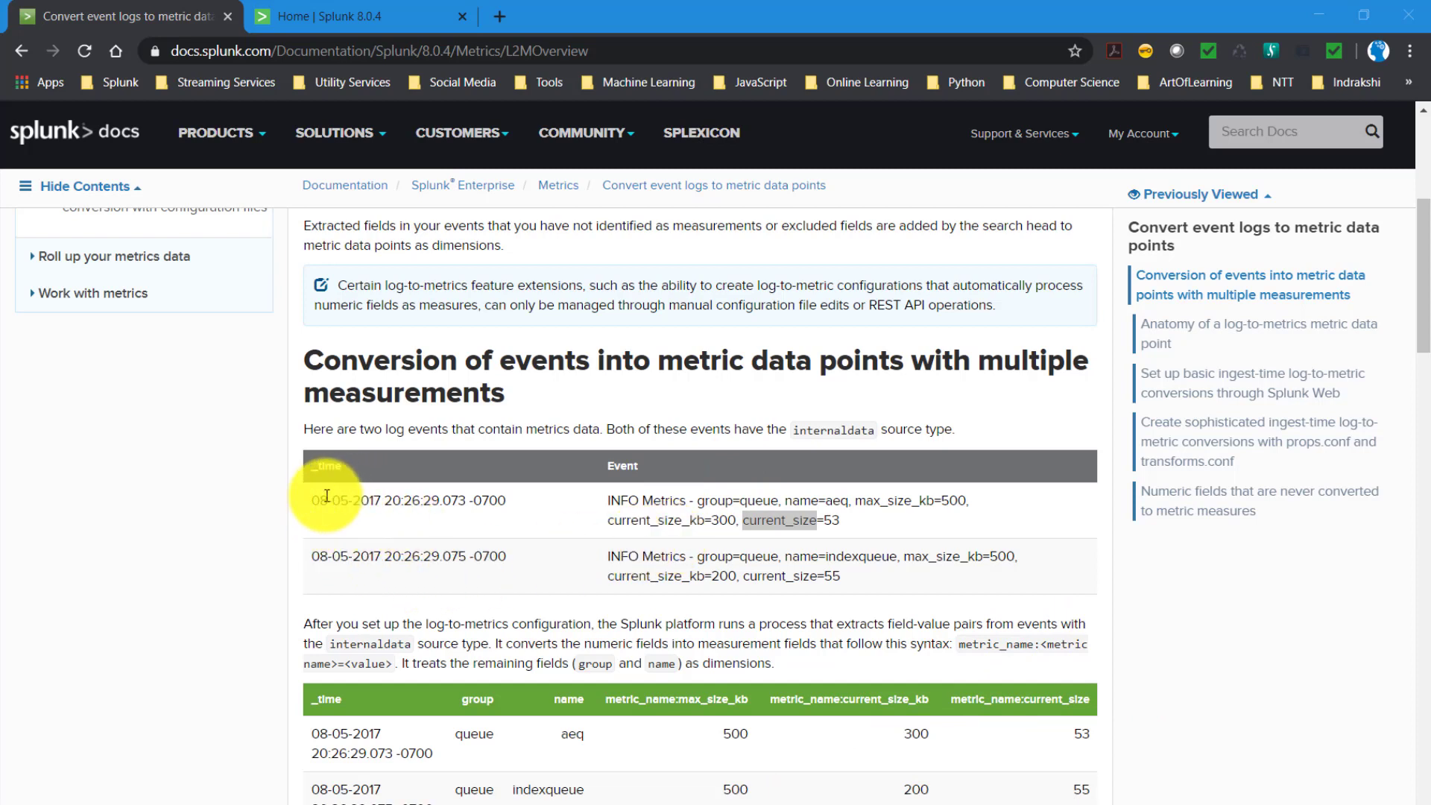
{"action": "left_click_drag", "start_coordinate": [306, 501], "coordinate": [503, 517]}
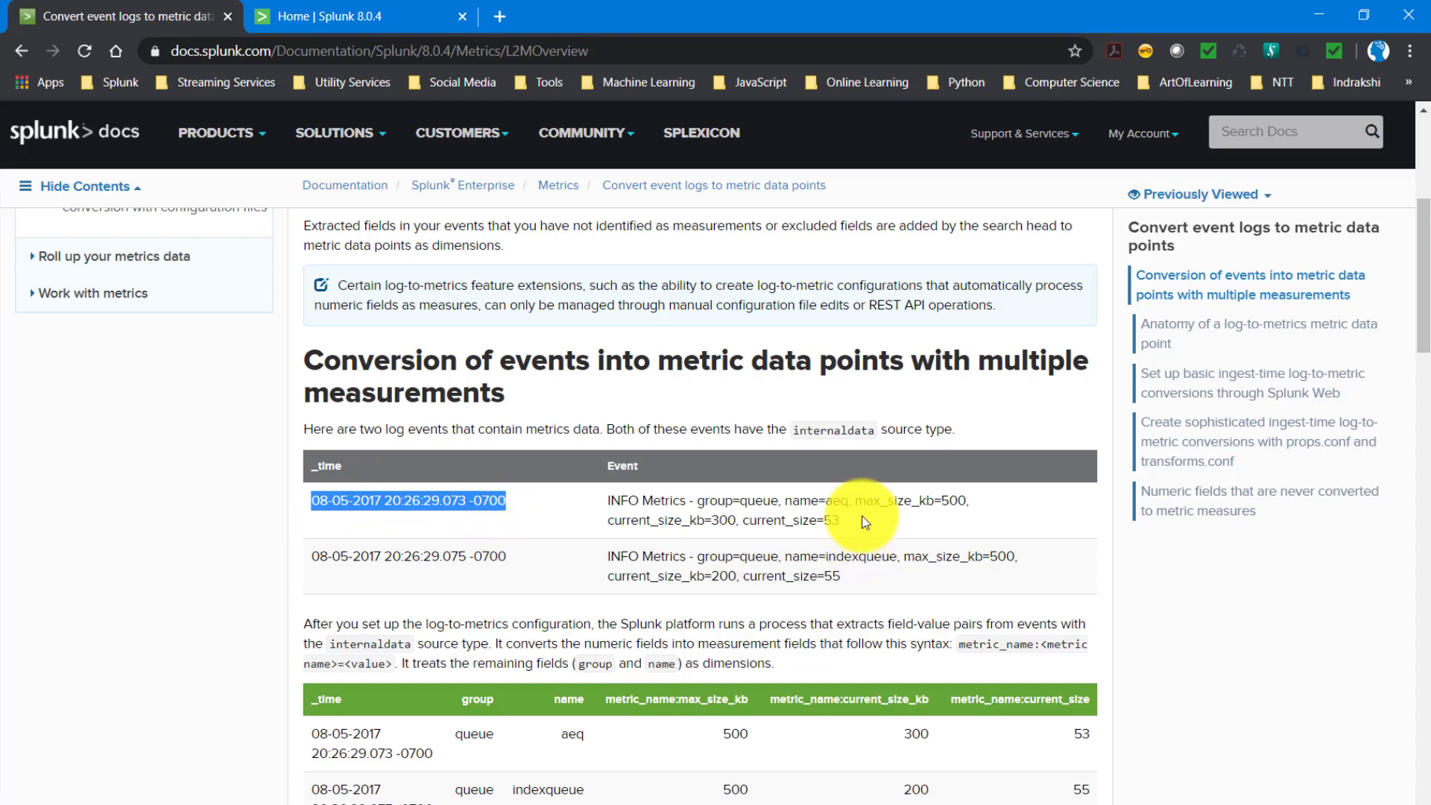
{"action": "left_click_drag", "start_coordinate": [855, 501], "coordinate": [928, 501]}
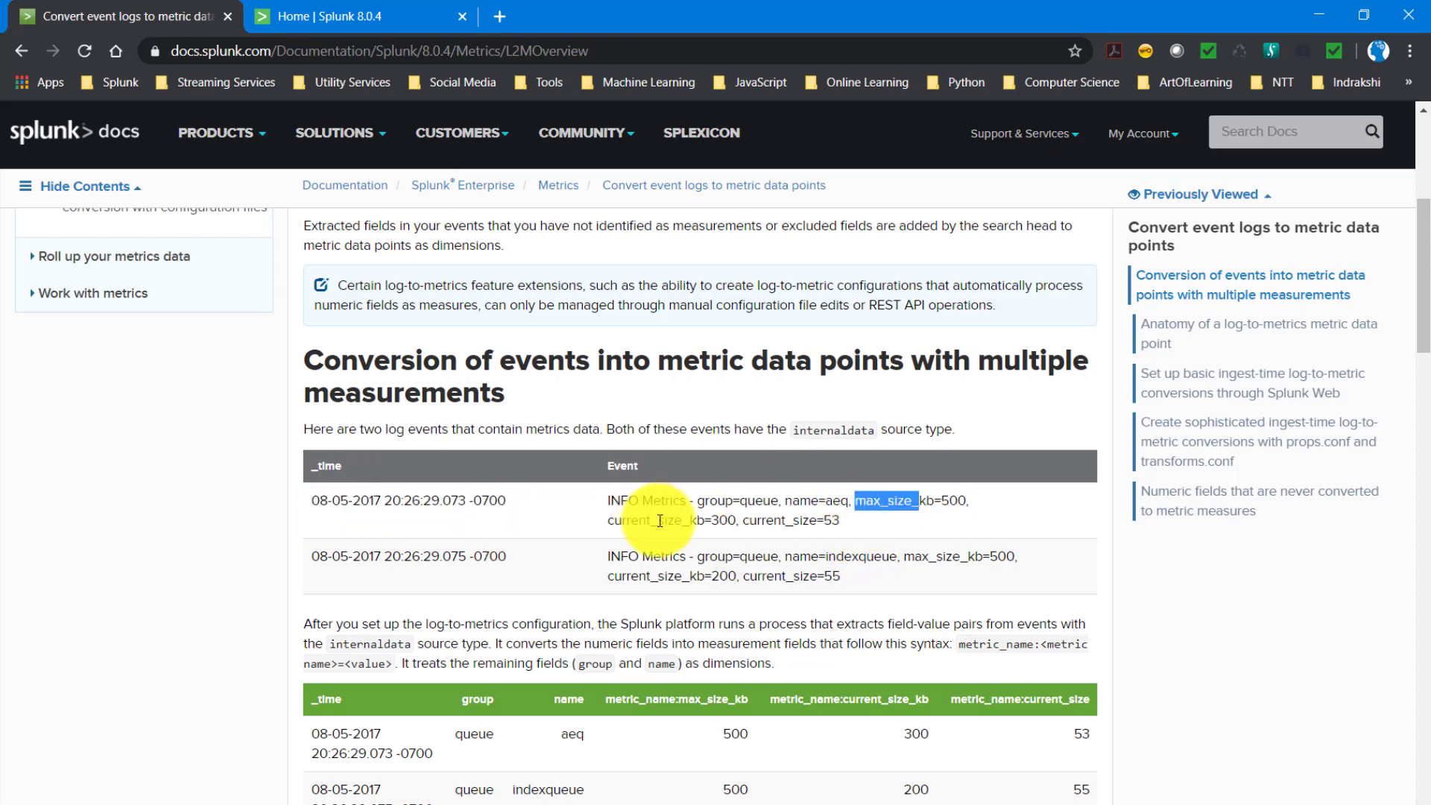
{"action": "double_click", "coordinate": [635, 520]}
{"action": "double_click", "coordinate": [792, 523]}
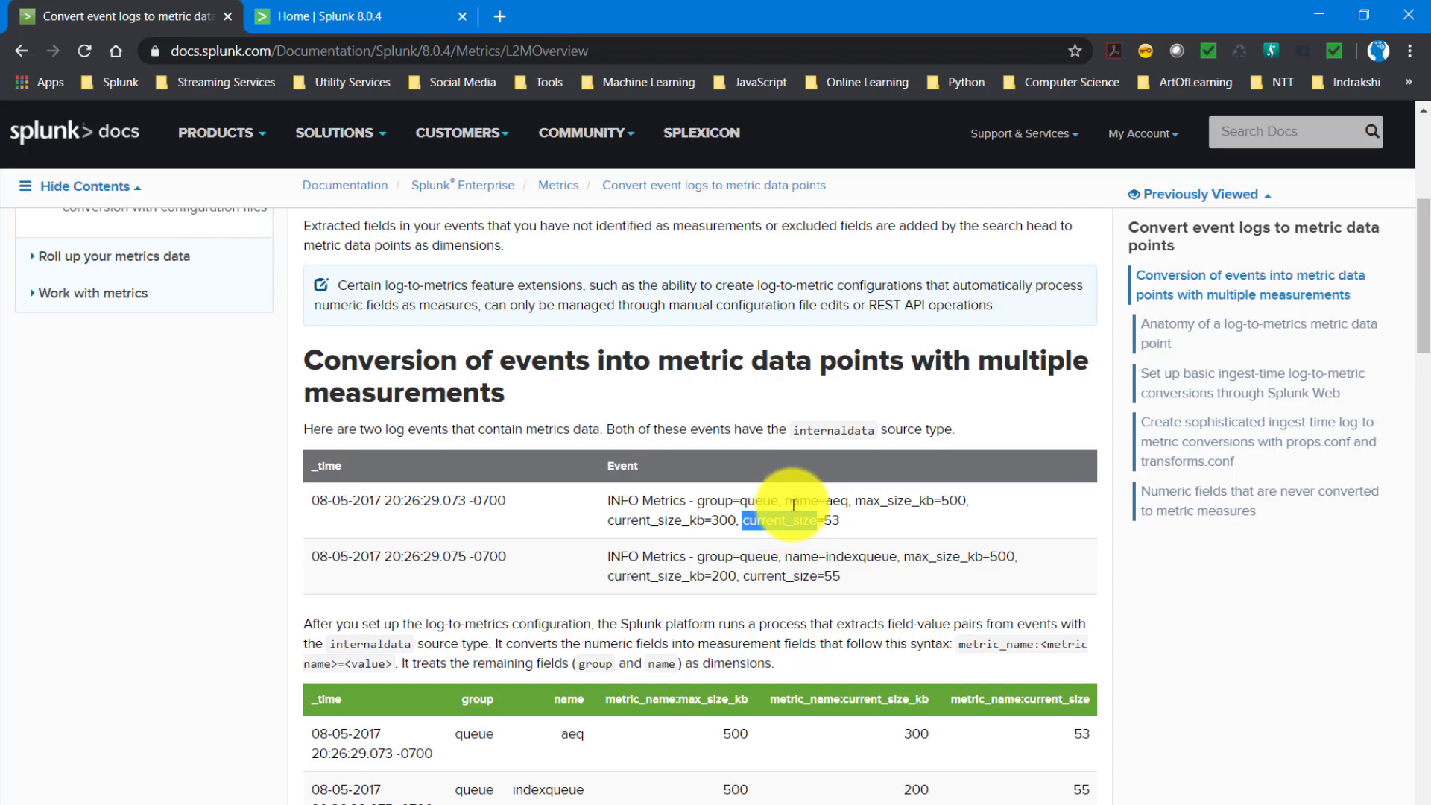
{"action": "left_click_drag", "start_coordinate": [852, 527], "coordinate": [611, 494]}
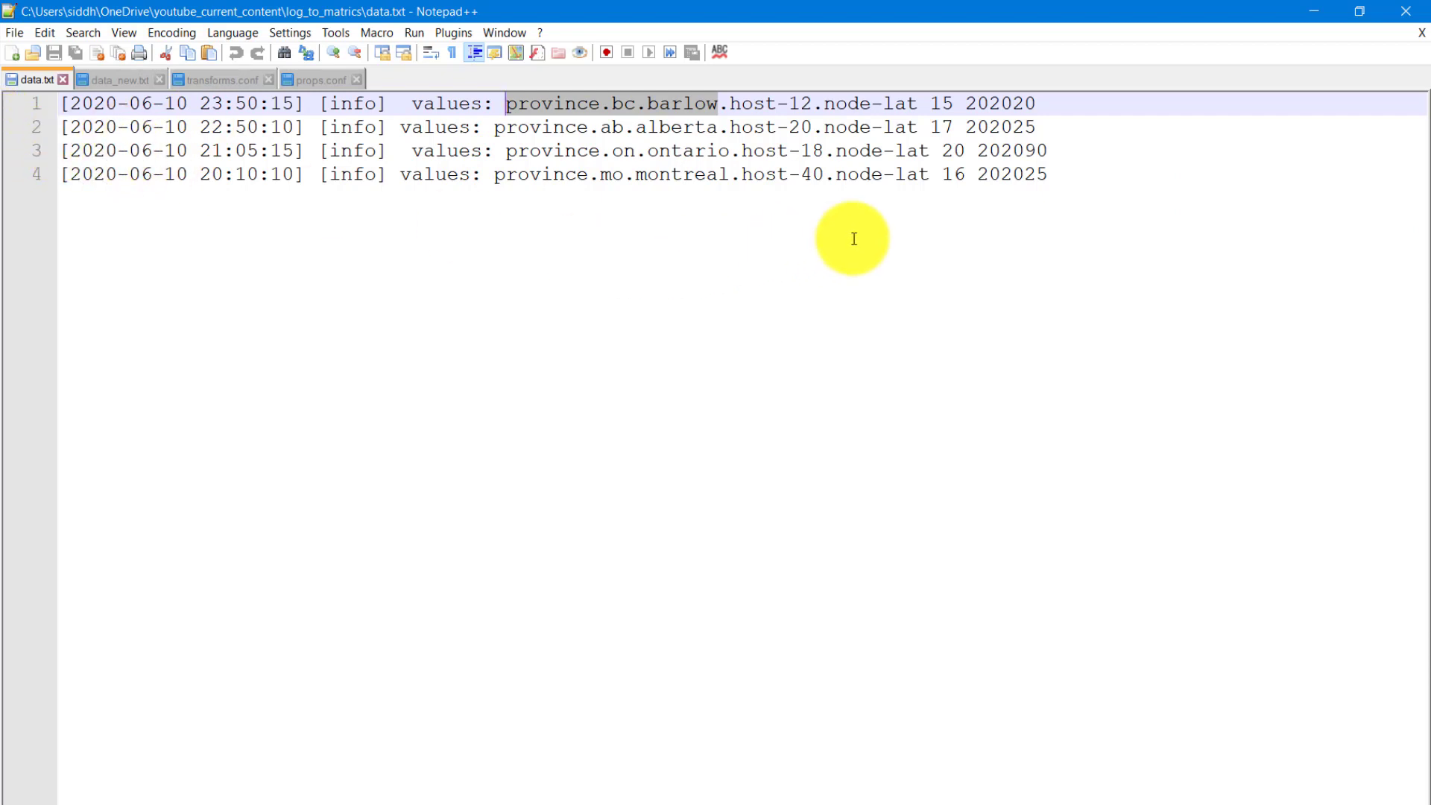
- In Notepad++, compare the sample log events in data.txt with those in data_new.txt
{"action": "left_click_drag", "start_coordinate": [1070, 176], "coordinate": [16, 109]}
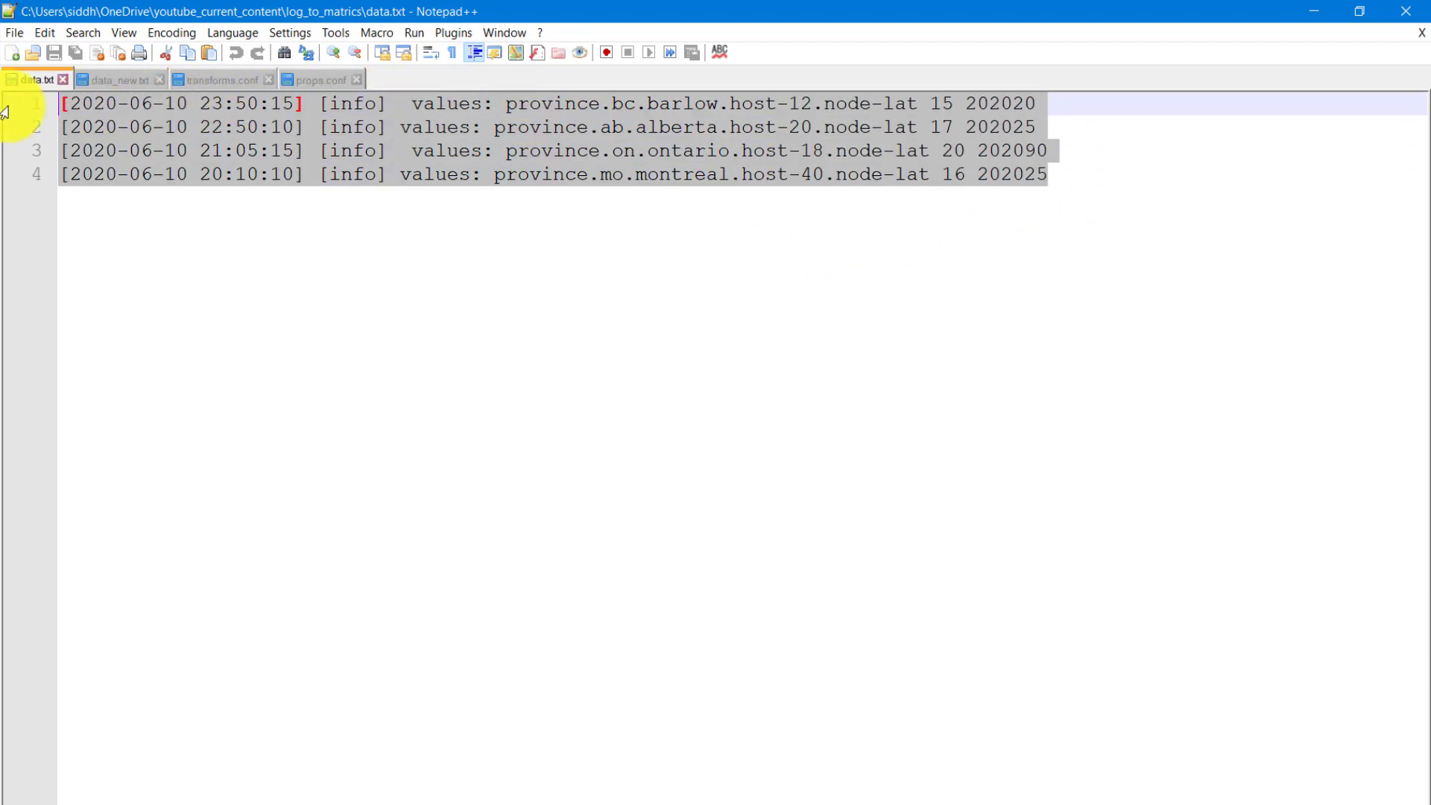
{"action": "left_click", "coordinate": [102, 79]}
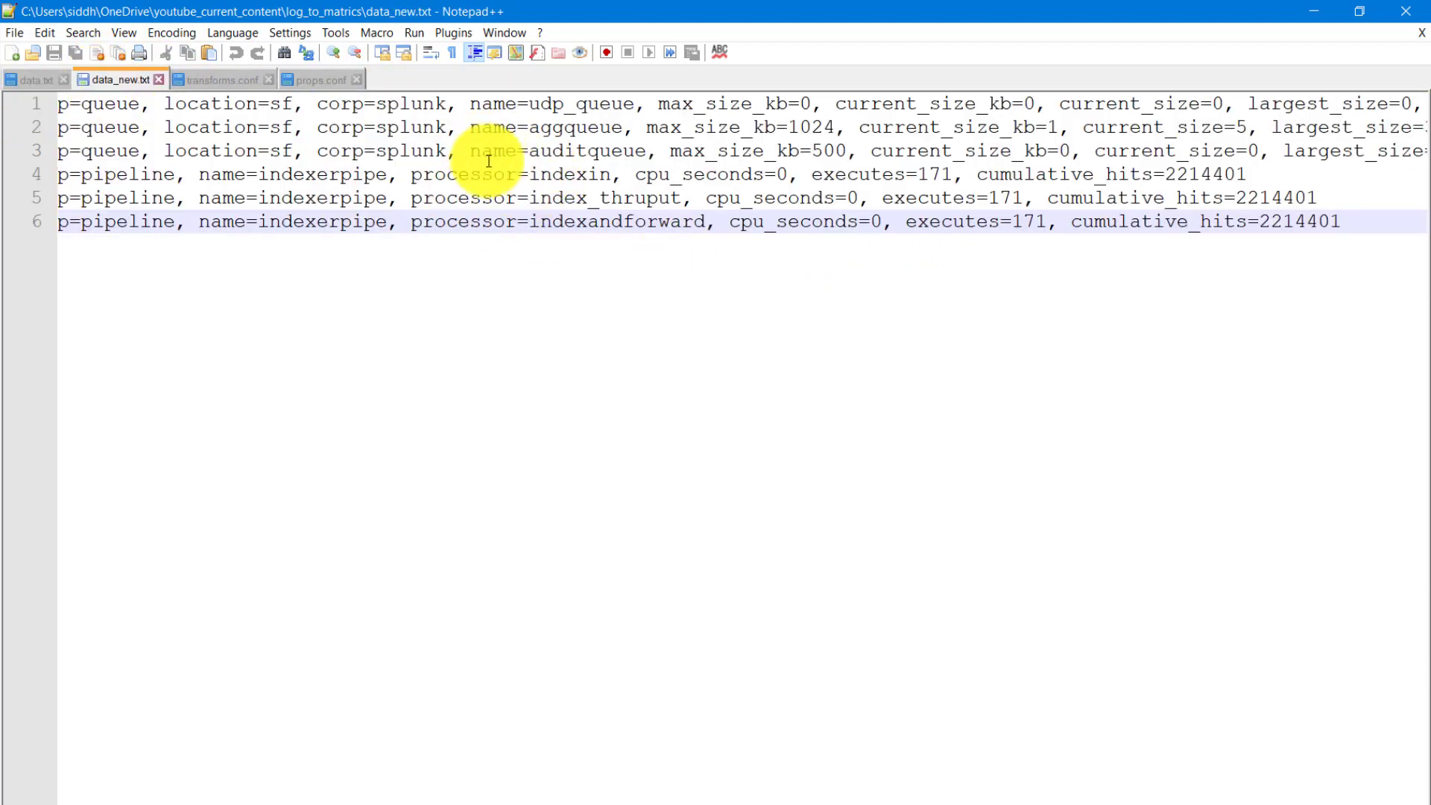
{"action": "left_click", "coordinate": [33, 80]}
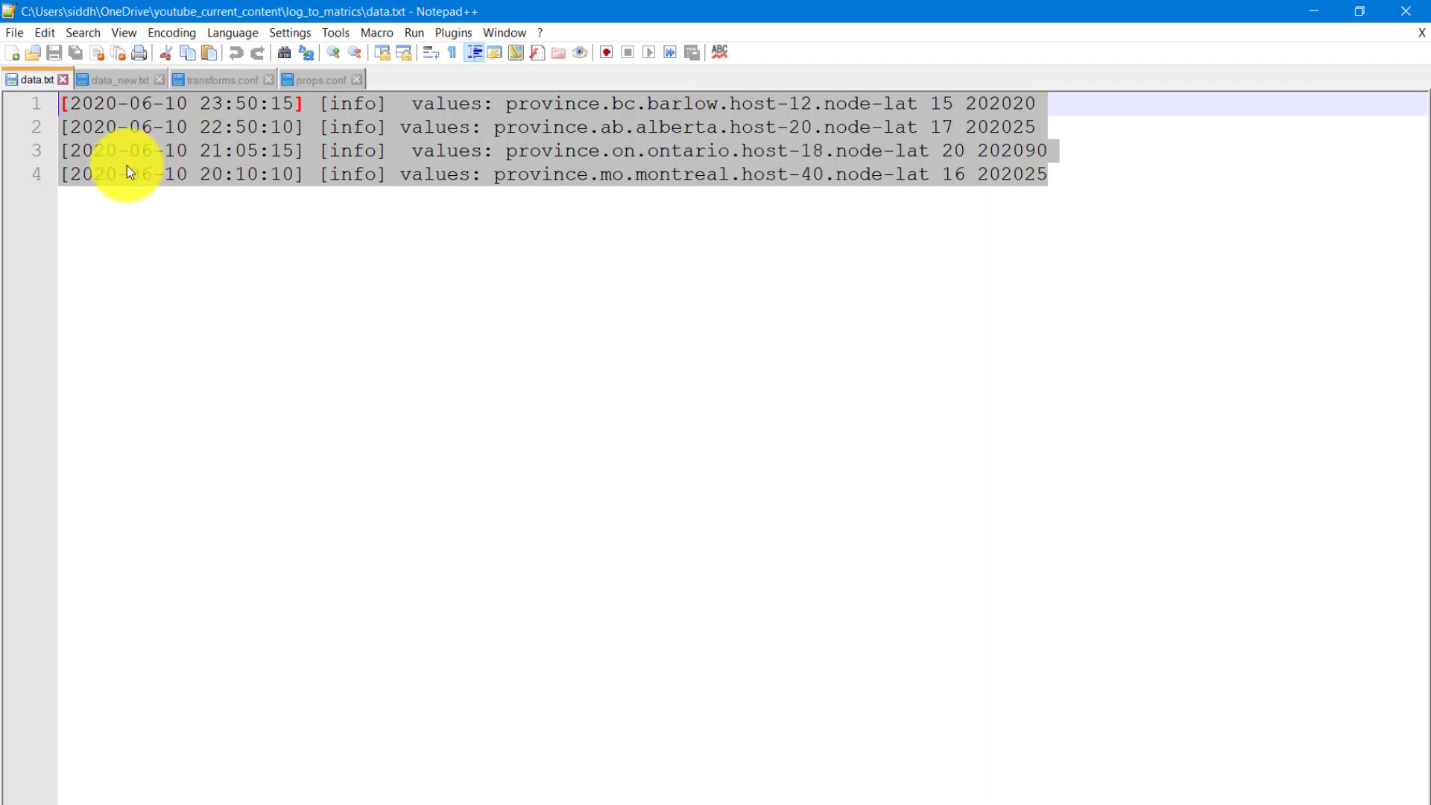
- Examine the timestamp, the info log level and the values label in the first event of data.txt
{"action": "left_click", "coordinate": [82, 119]}
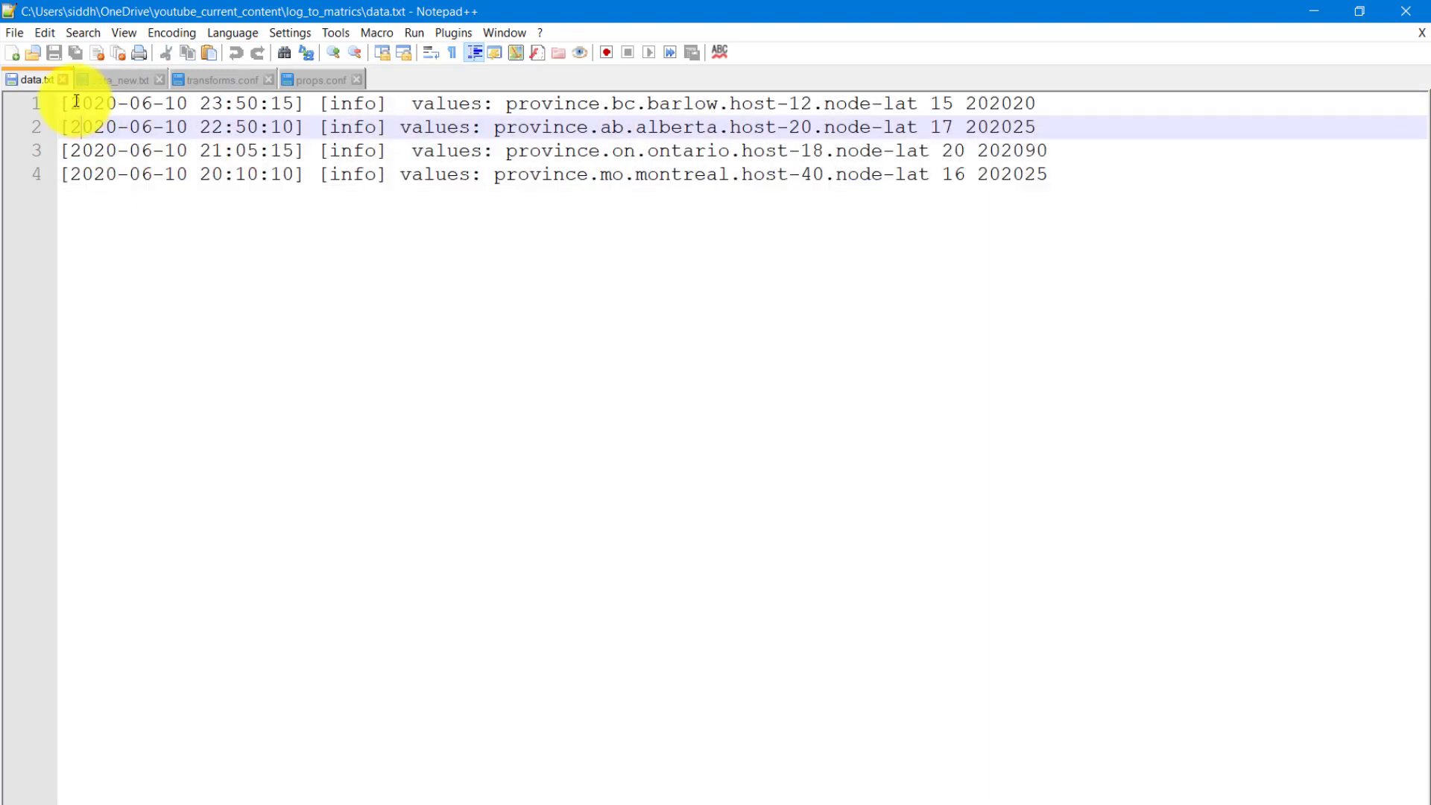
{"action": "left_click", "coordinate": [75, 101]}
{"action": "left_click_drag", "start_coordinate": [74, 102], "coordinate": [294, 104]}
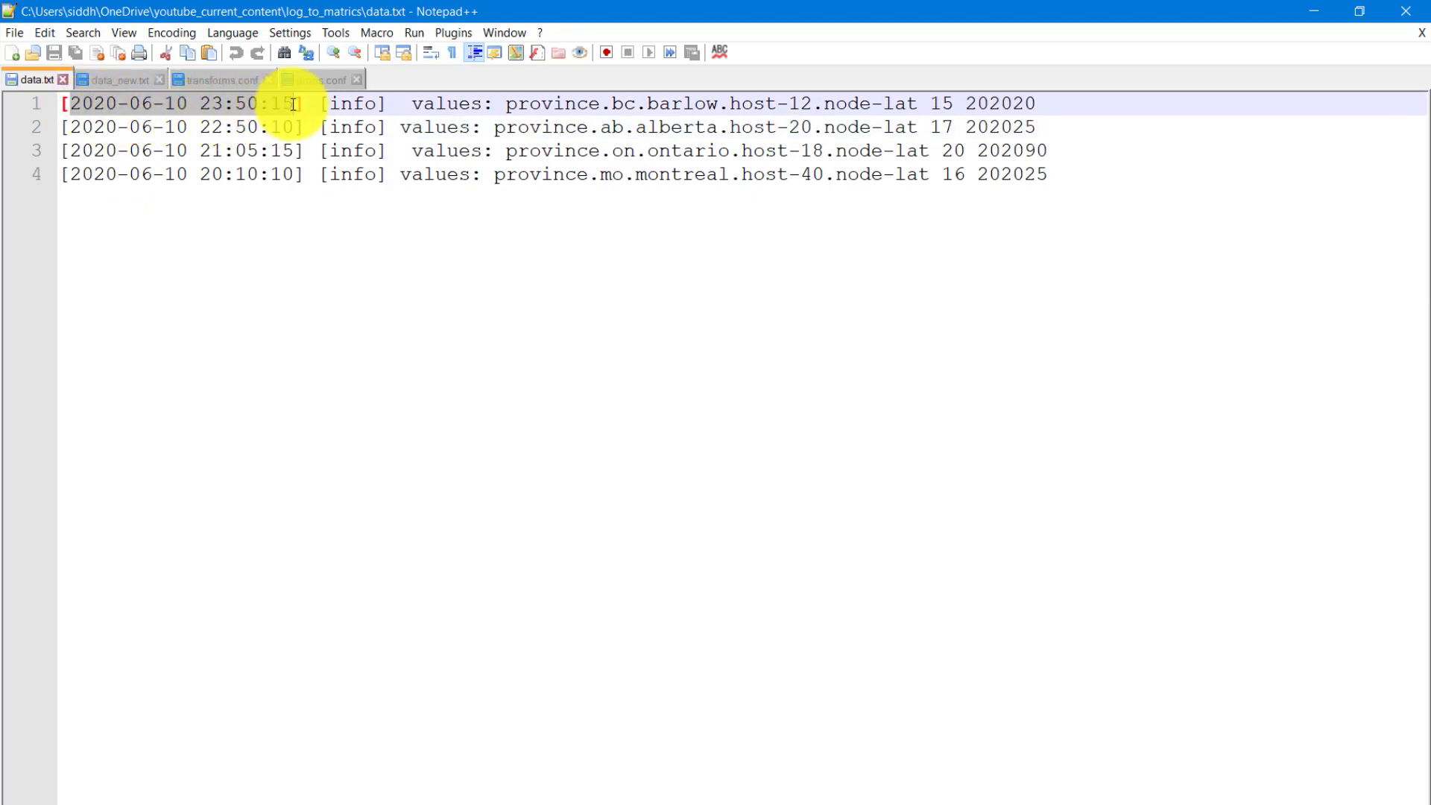
{"action": "double_click", "coordinate": [357, 110]}
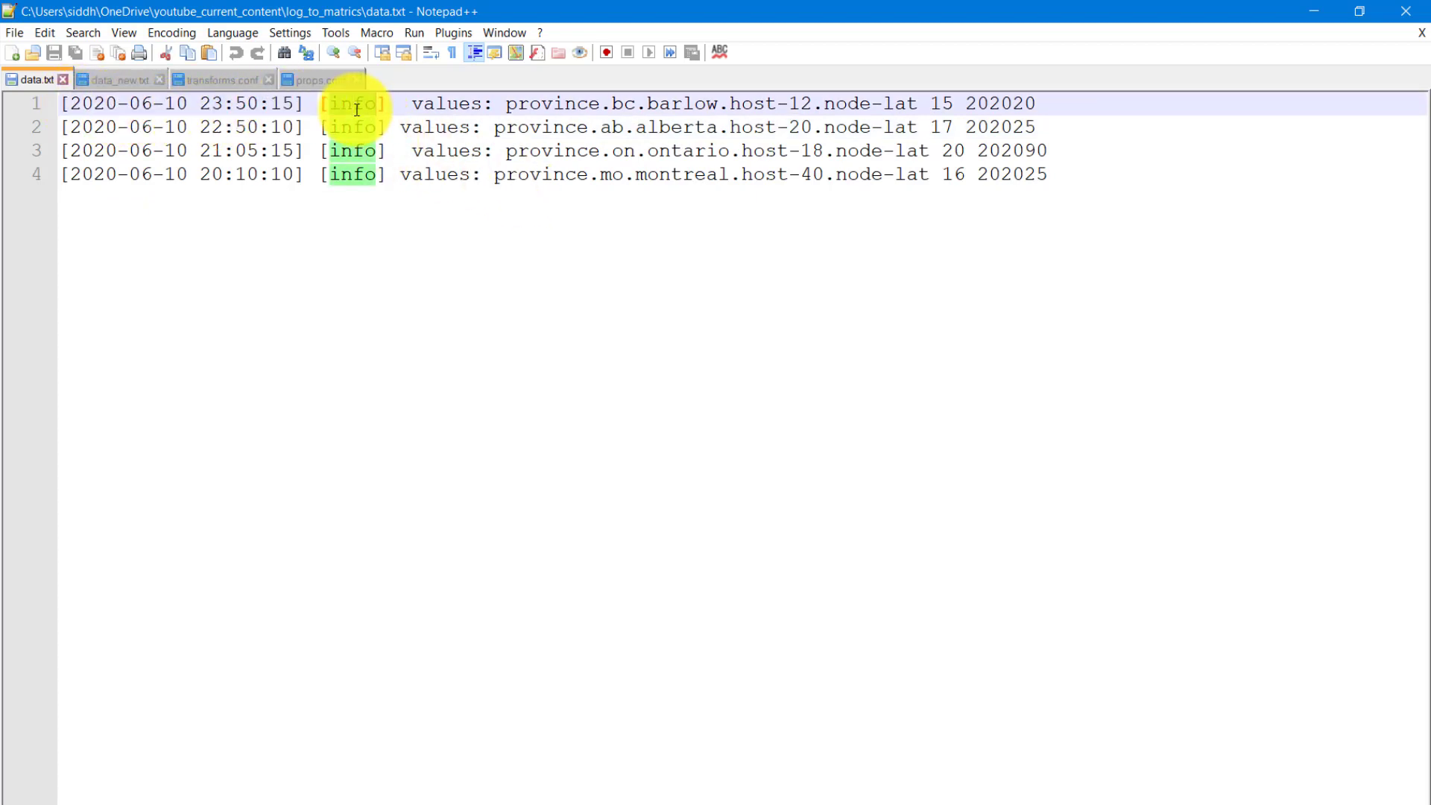
{"action": "double_click", "coordinate": [467, 102]}
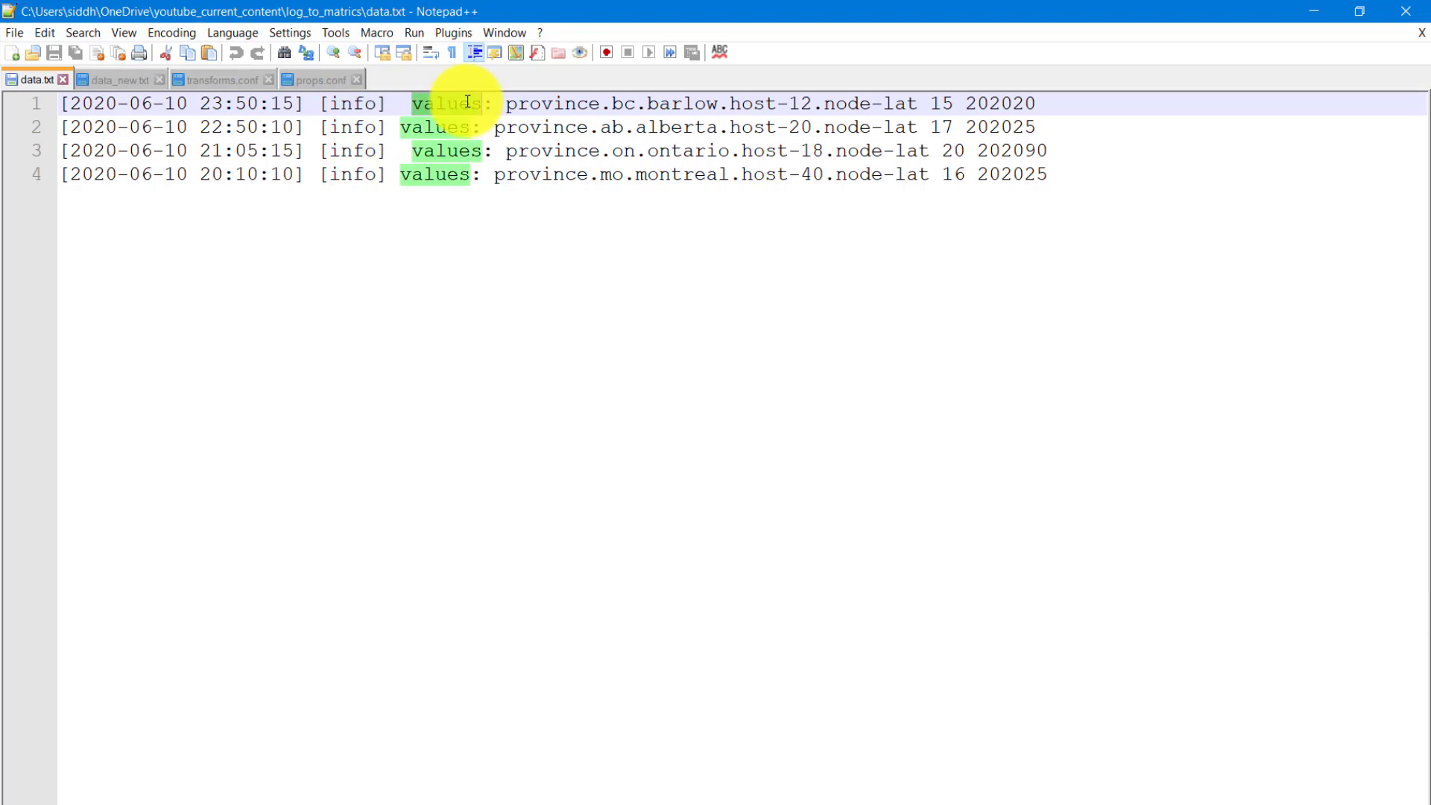
{"action": "double_click", "coordinate": [487, 103]}
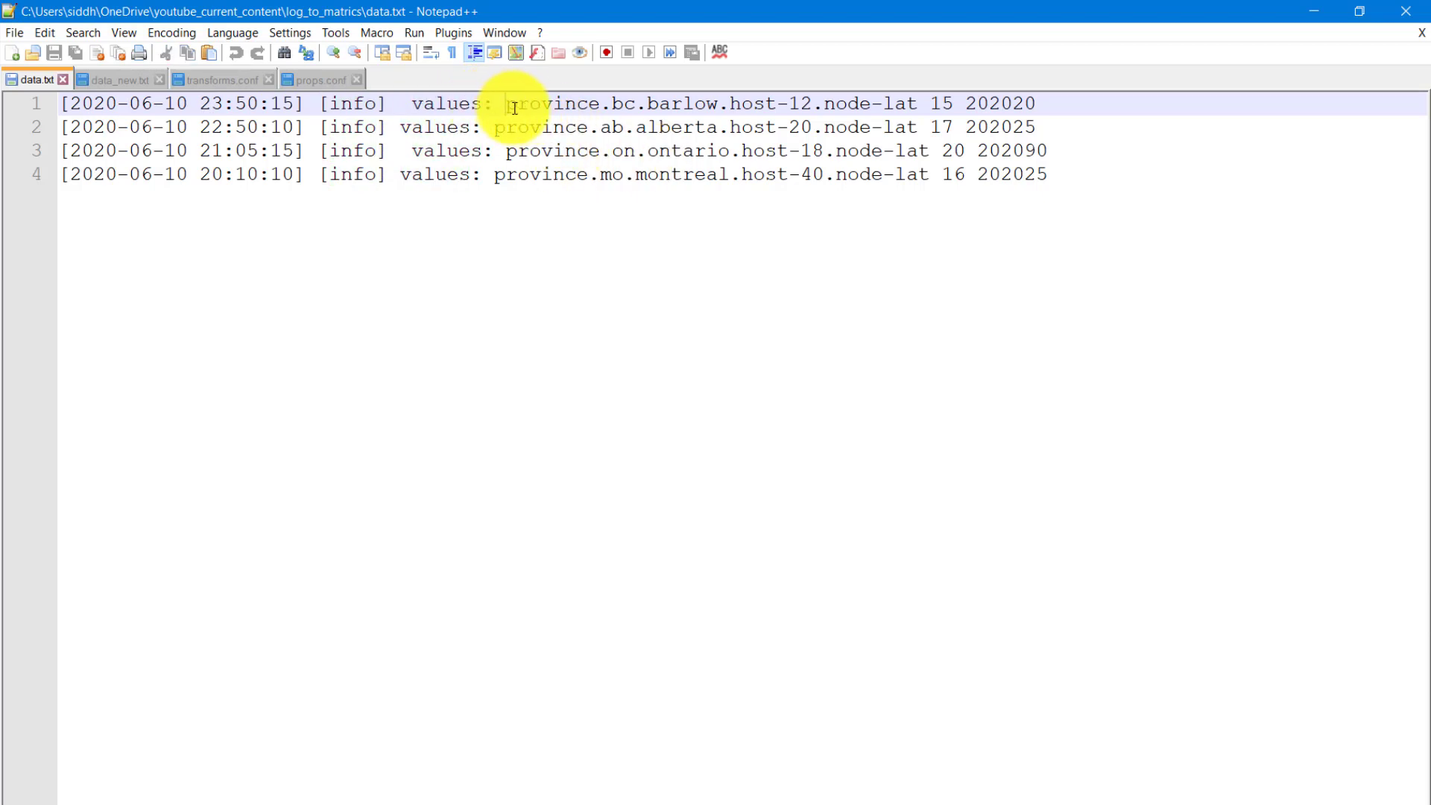
- Examine the province prefix, the host and node-lat part, and the two trailing numbers in the first event of data.txt
{"action": "left_click_drag", "start_coordinate": [510, 106], "coordinate": [718, 112]}
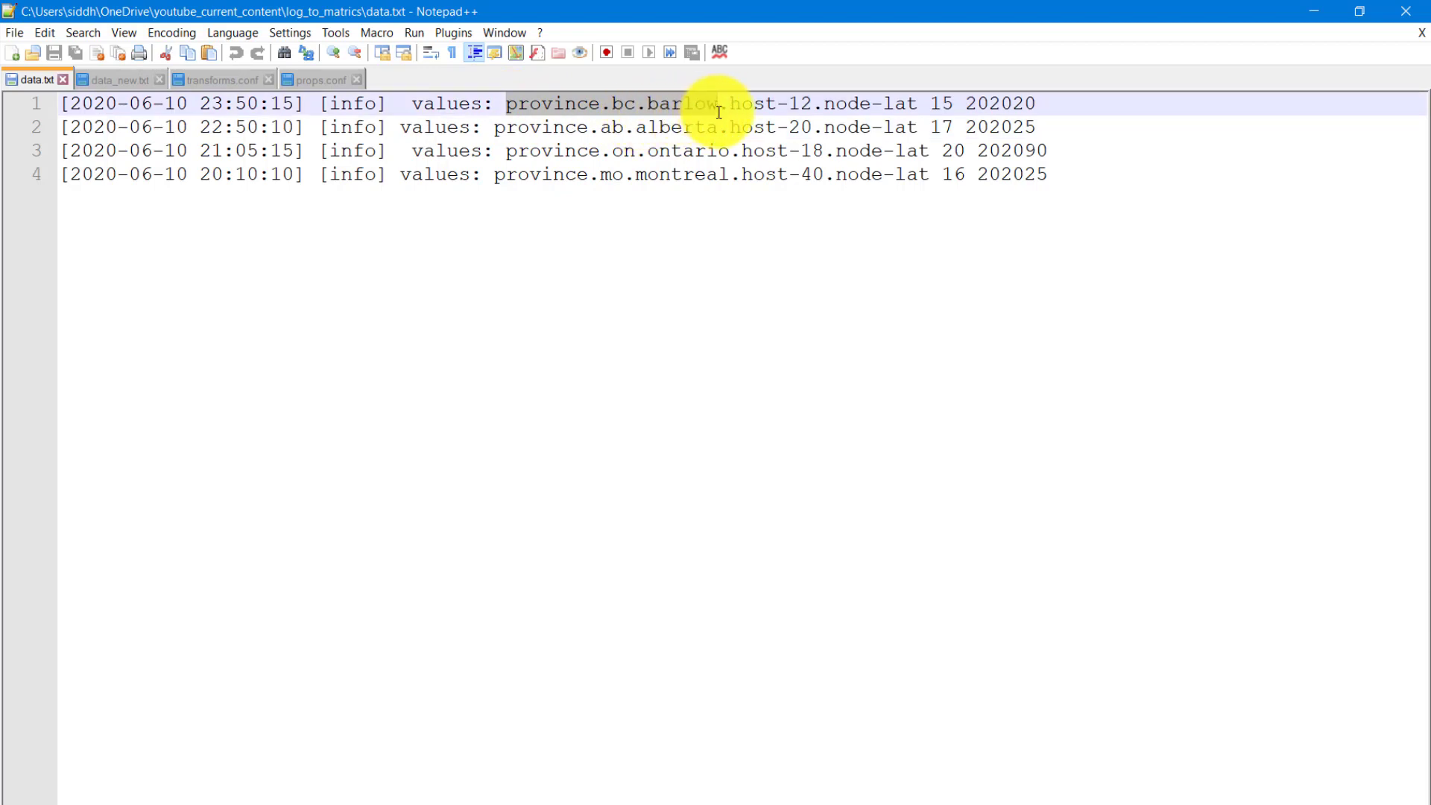
{"action": "left_click", "coordinate": [740, 106]}
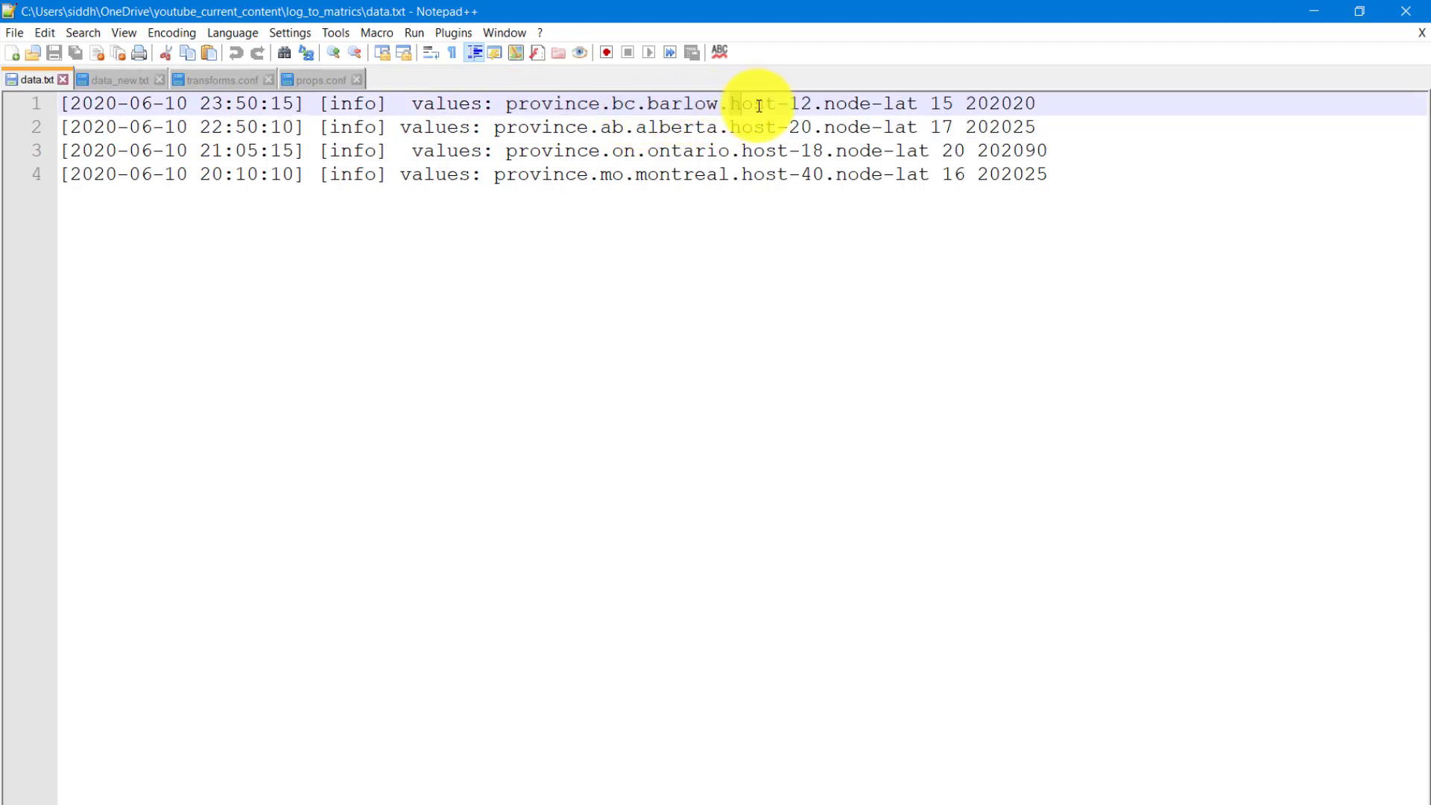
{"action": "left_click_drag", "start_coordinate": [730, 105], "coordinate": [916, 103]}
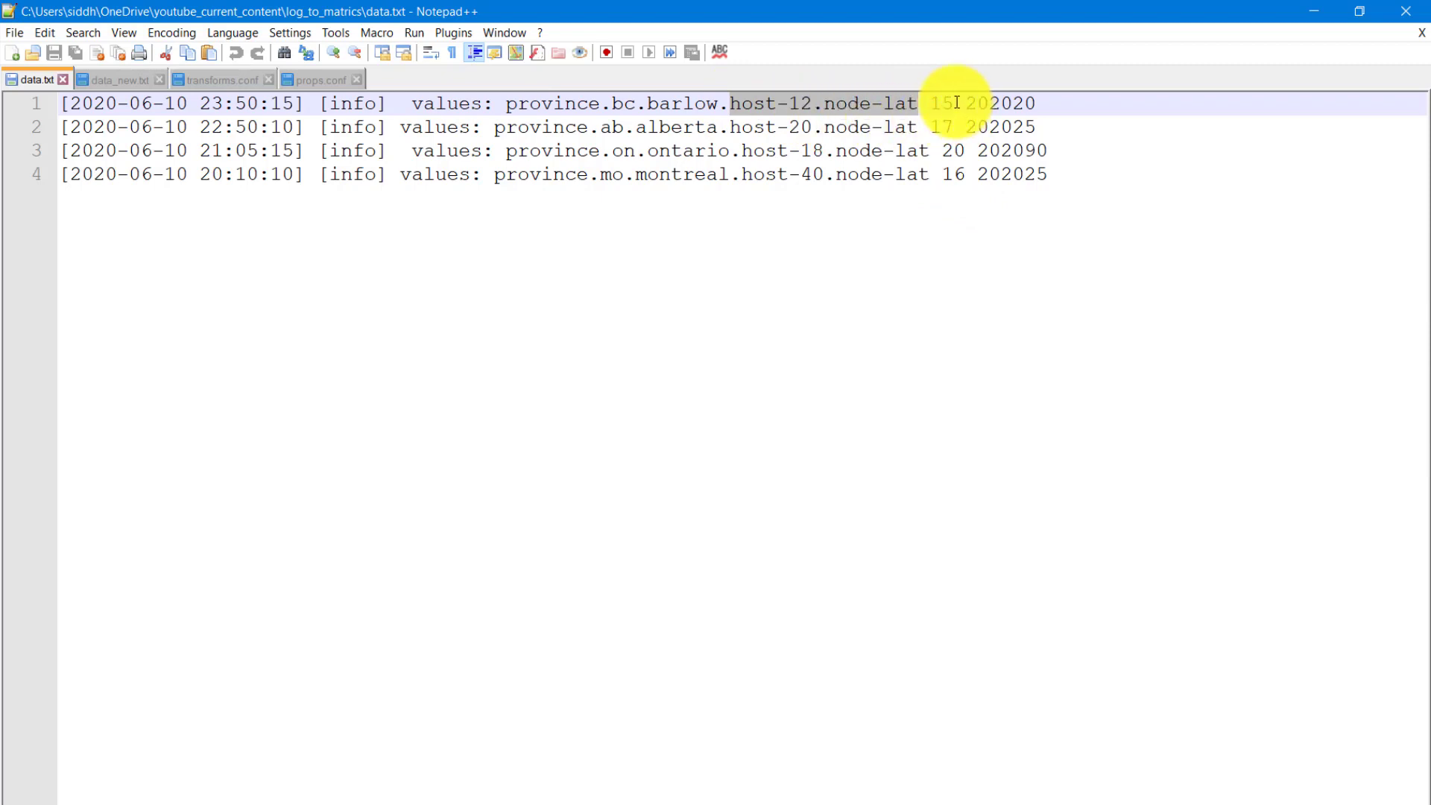
{"action": "double_click", "coordinate": [931, 102]}
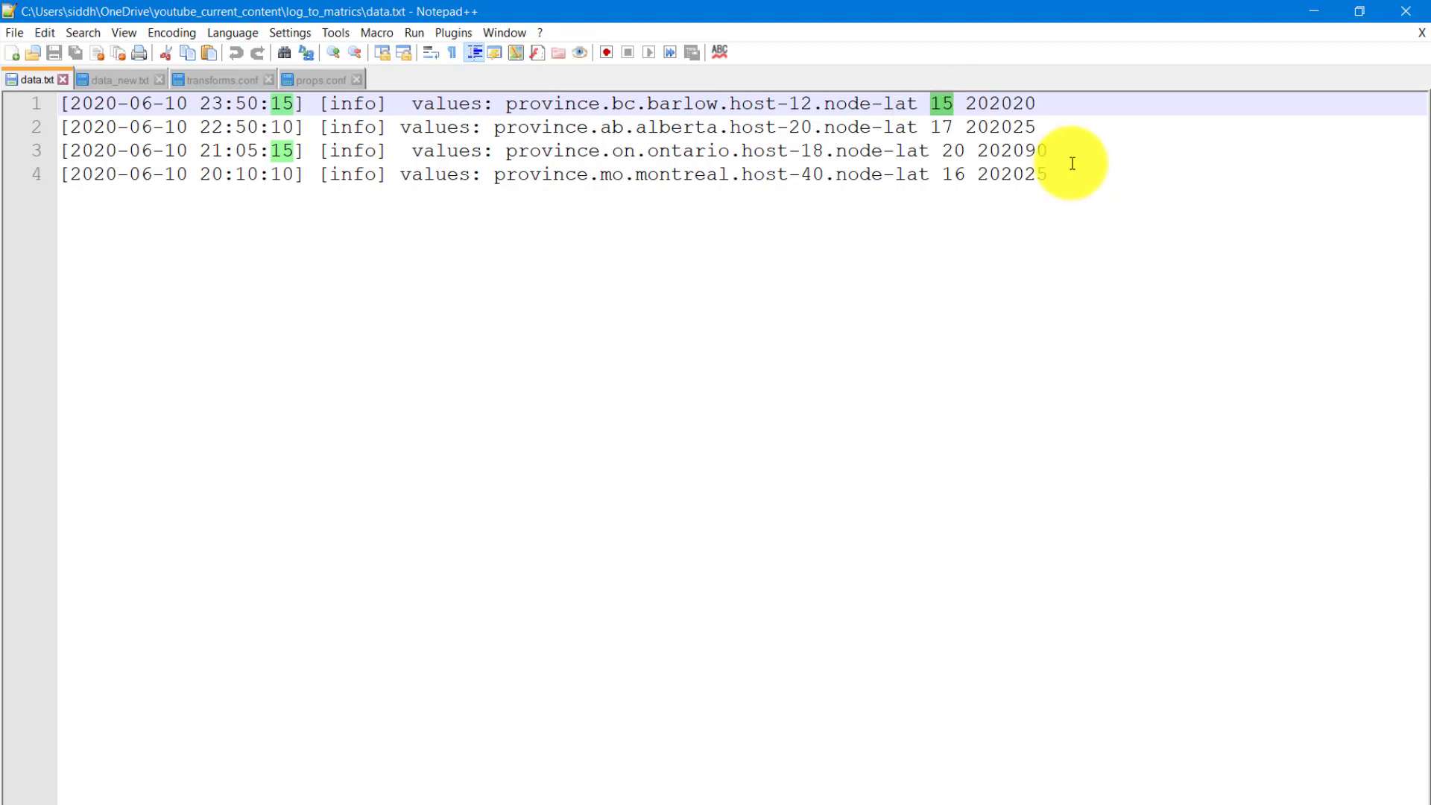
{"action": "double_click", "coordinate": [995, 105]}
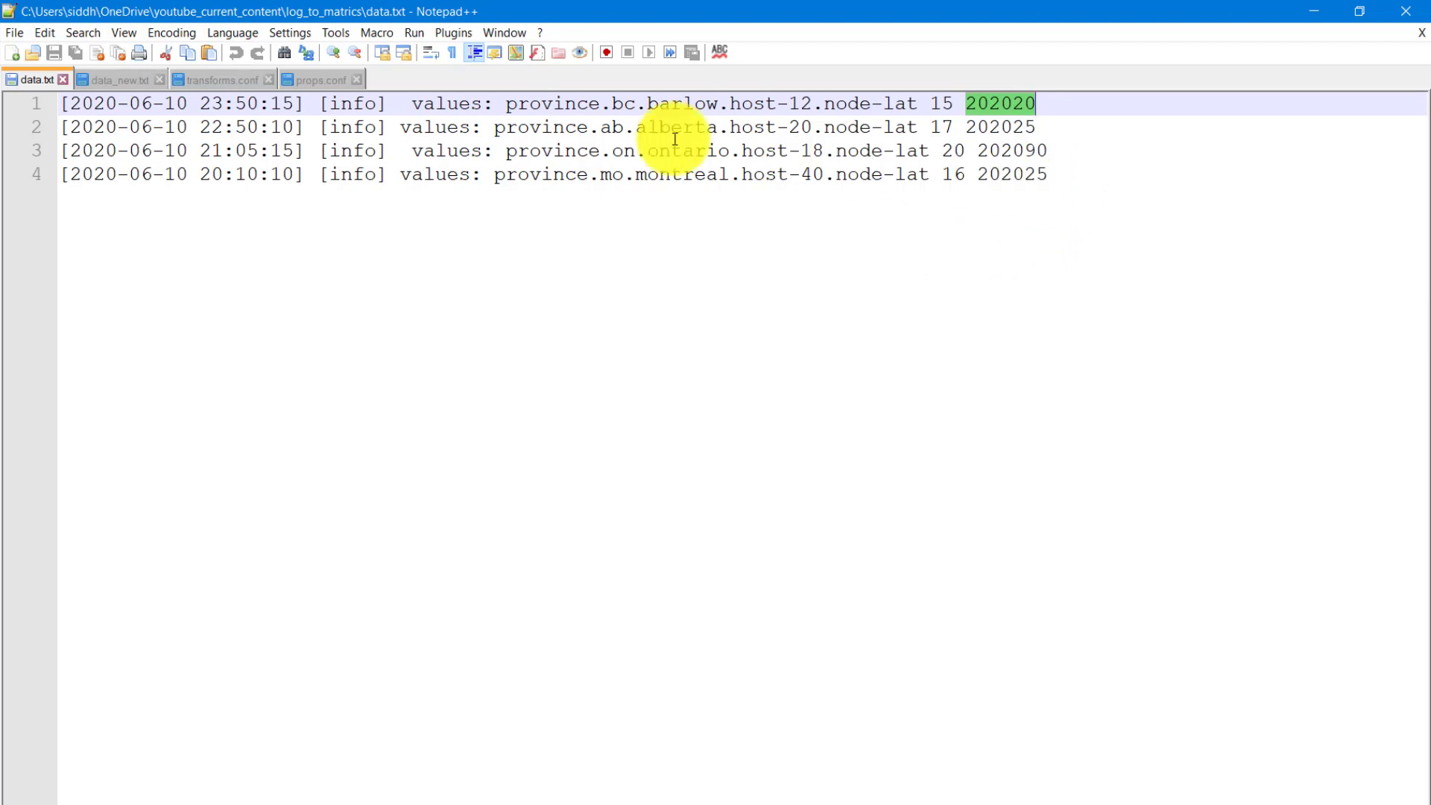
- Examine the province.ab.alberta prefix, the host and node-lat part, and the trailing numbers in the second event of data.txt
{"action": "left_click_drag", "start_coordinate": [497, 126], "coordinate": [722, 131]}
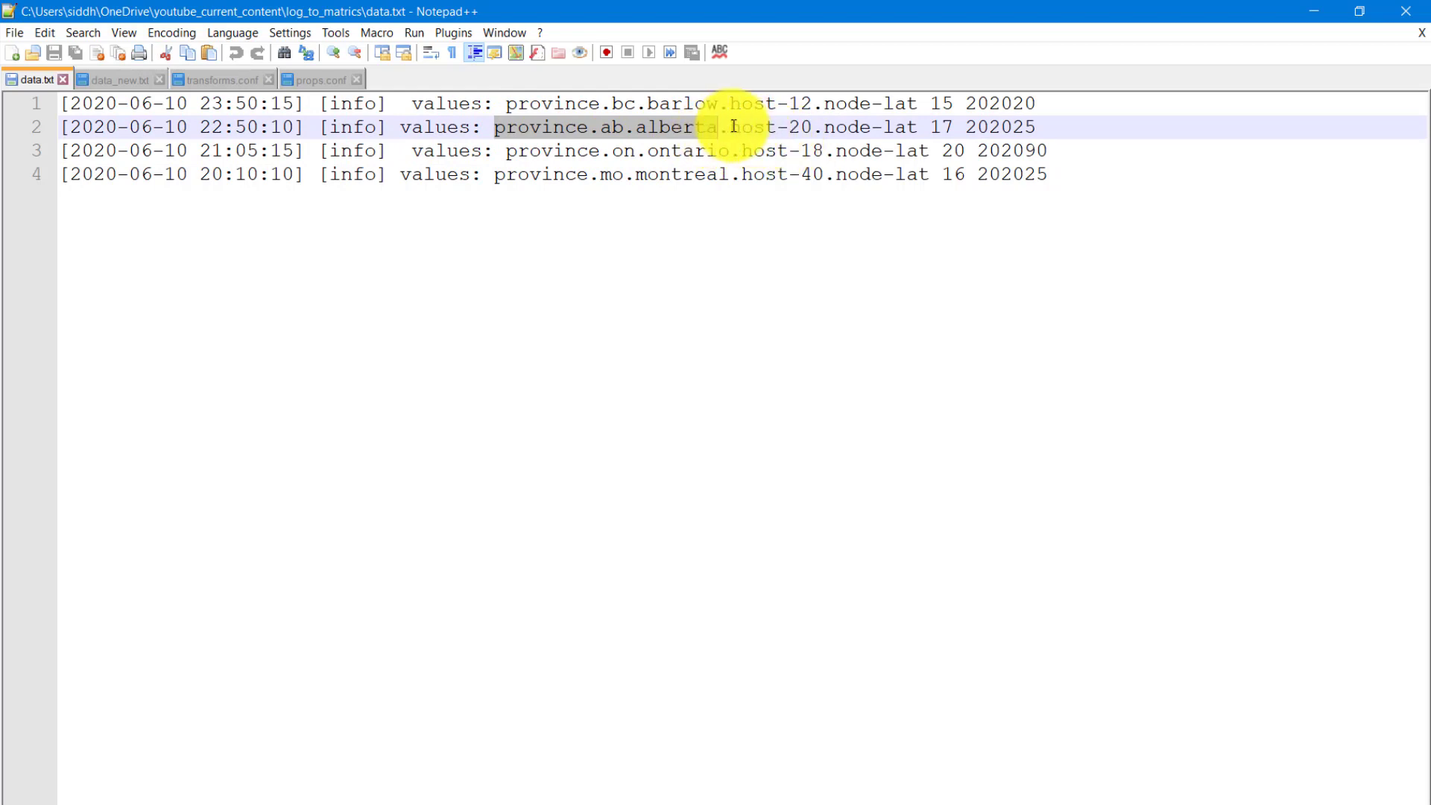
{"action": "left_click_drag", "start_coordinate": [729, 127], "coordinate": [920, 125]}
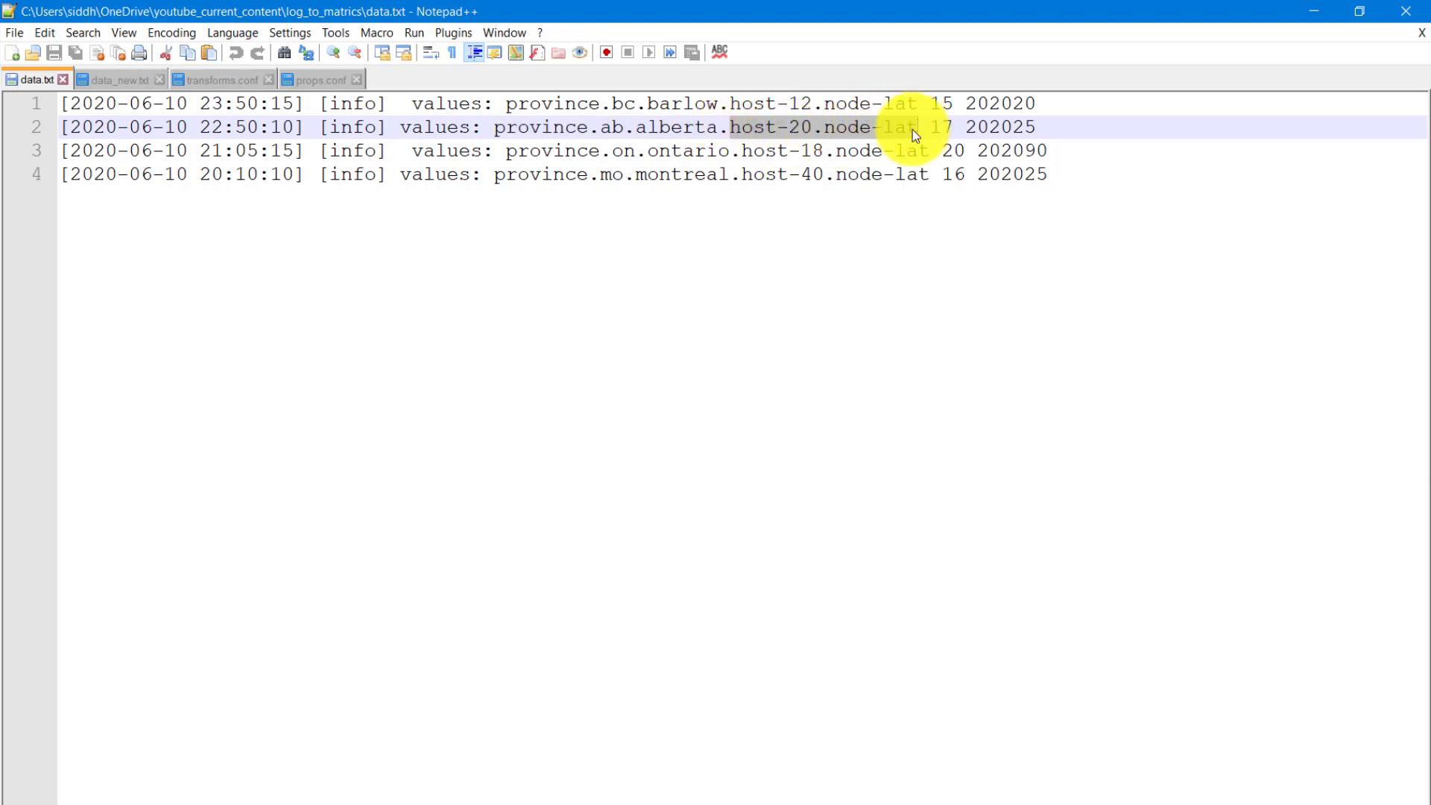
{"action": "double_click", "coordinate": [941, 127]}
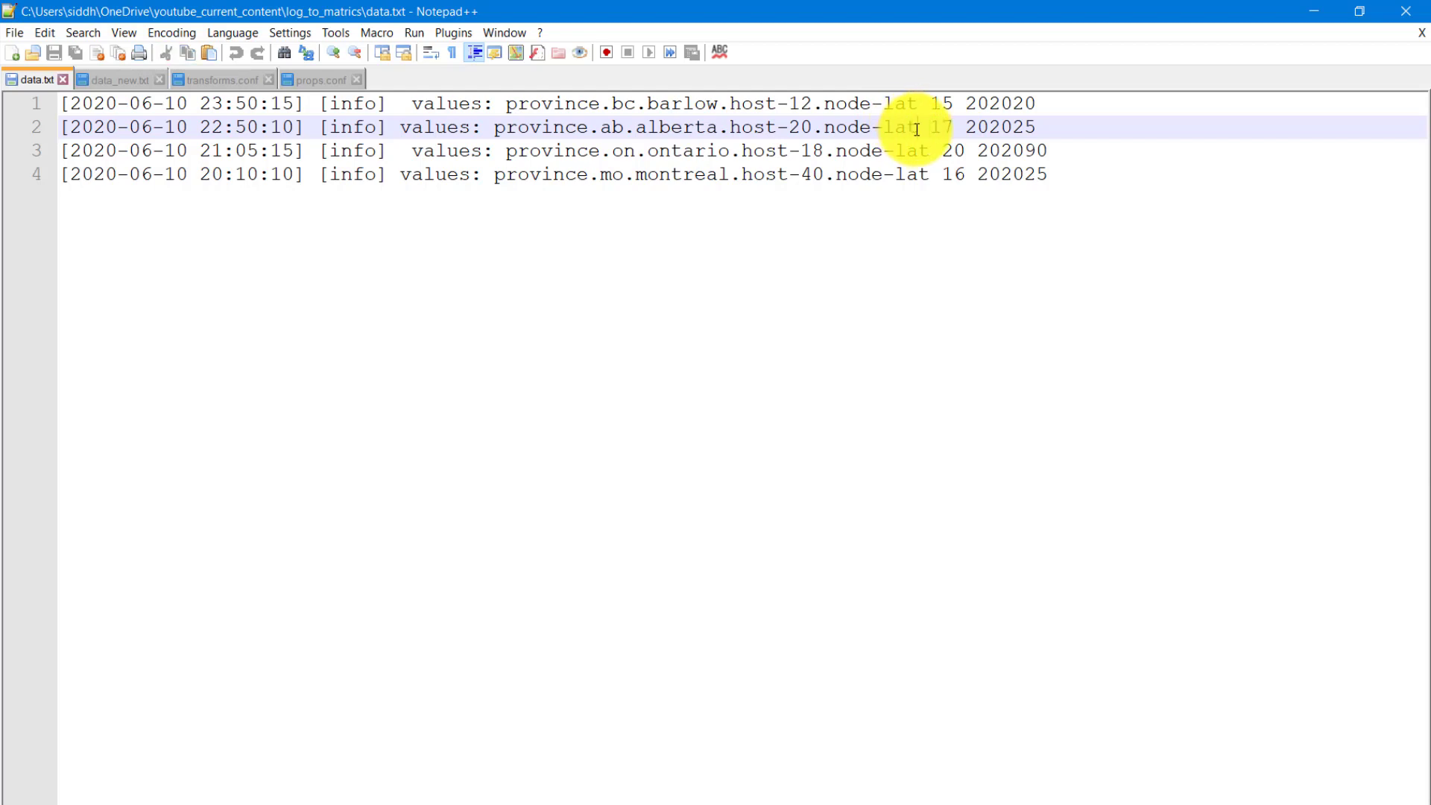
{"action": "left_click_drag", "start_coordinate": [918, 127], "coordinate": [734, 126]}
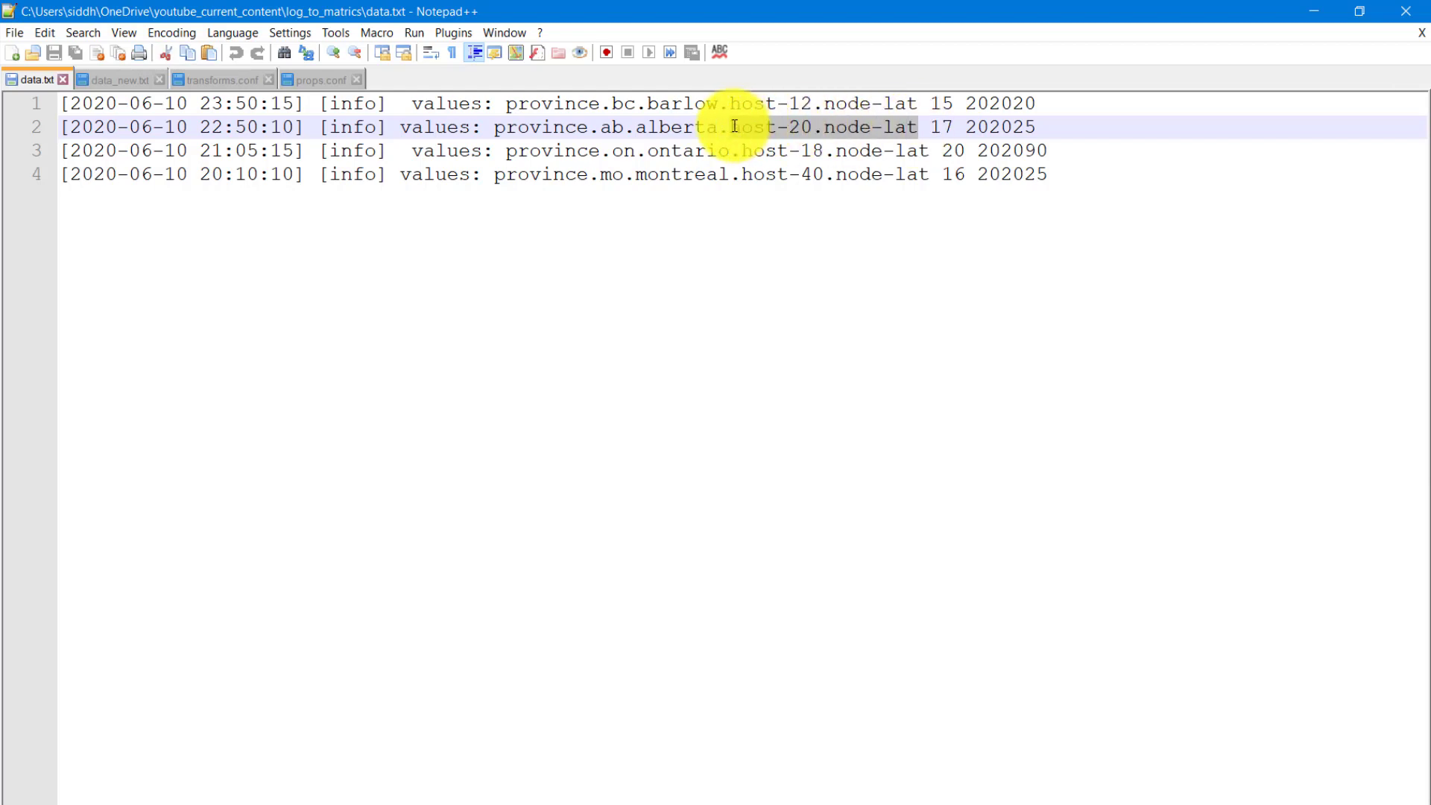
{"action": "double_click", "coordinate": [977, 128]}
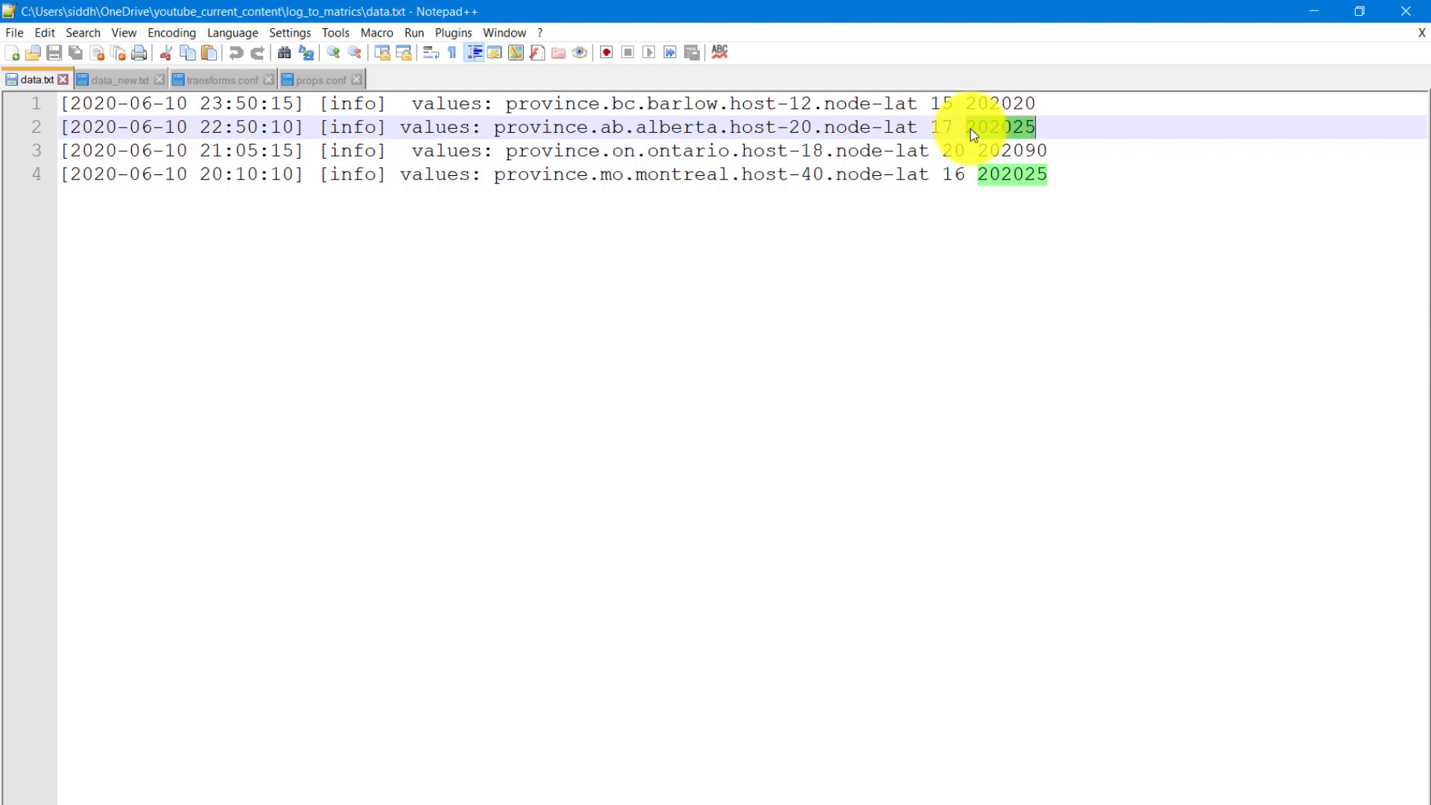
- Open data_new.txt and examine the timestamp, INFO level and Metrics label at the start of its first event
{"action": "left_click", "coordinate": [118, 77]}
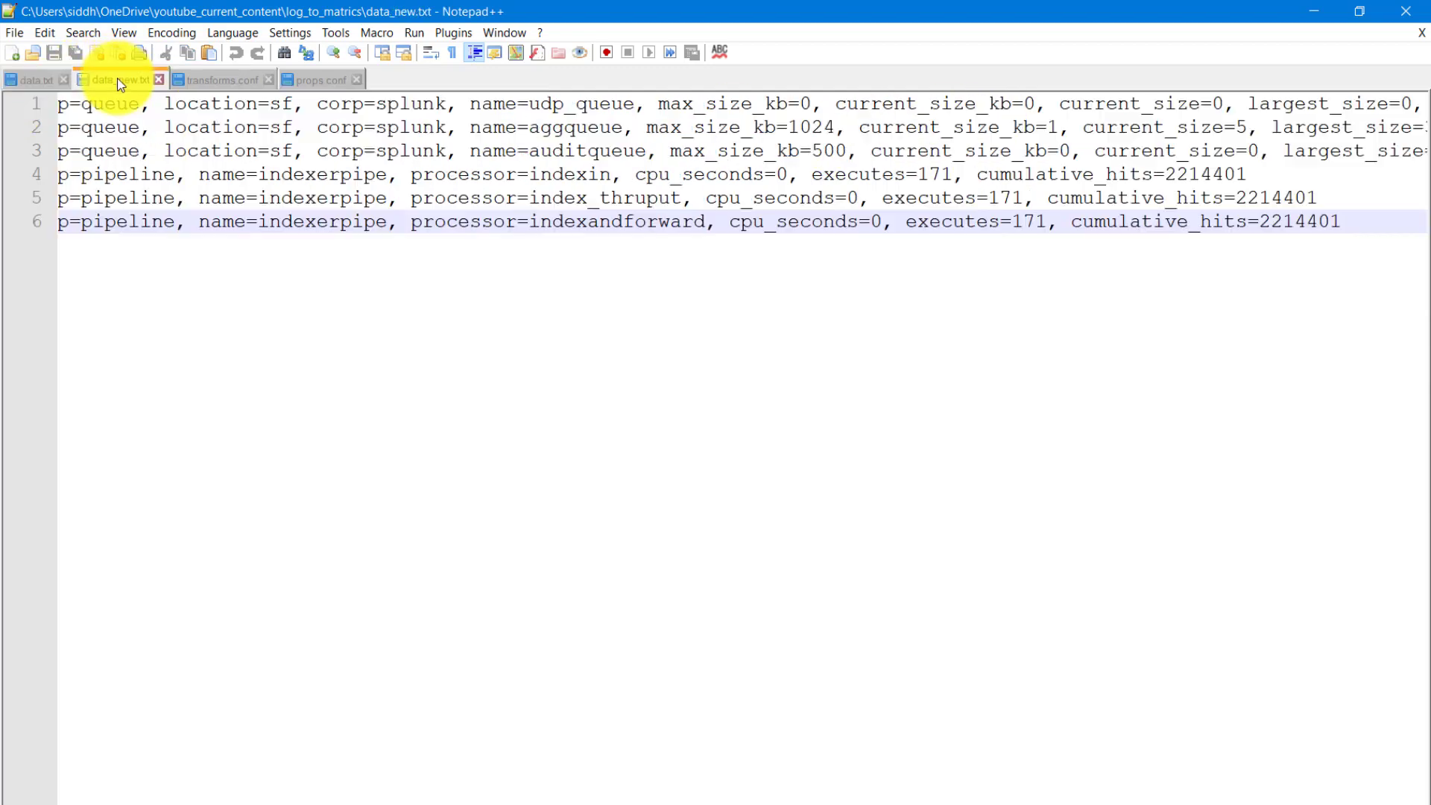
{"action": "left_click_drag", "start_coordinate": [448, 797], "coordinate": [27, 789]}
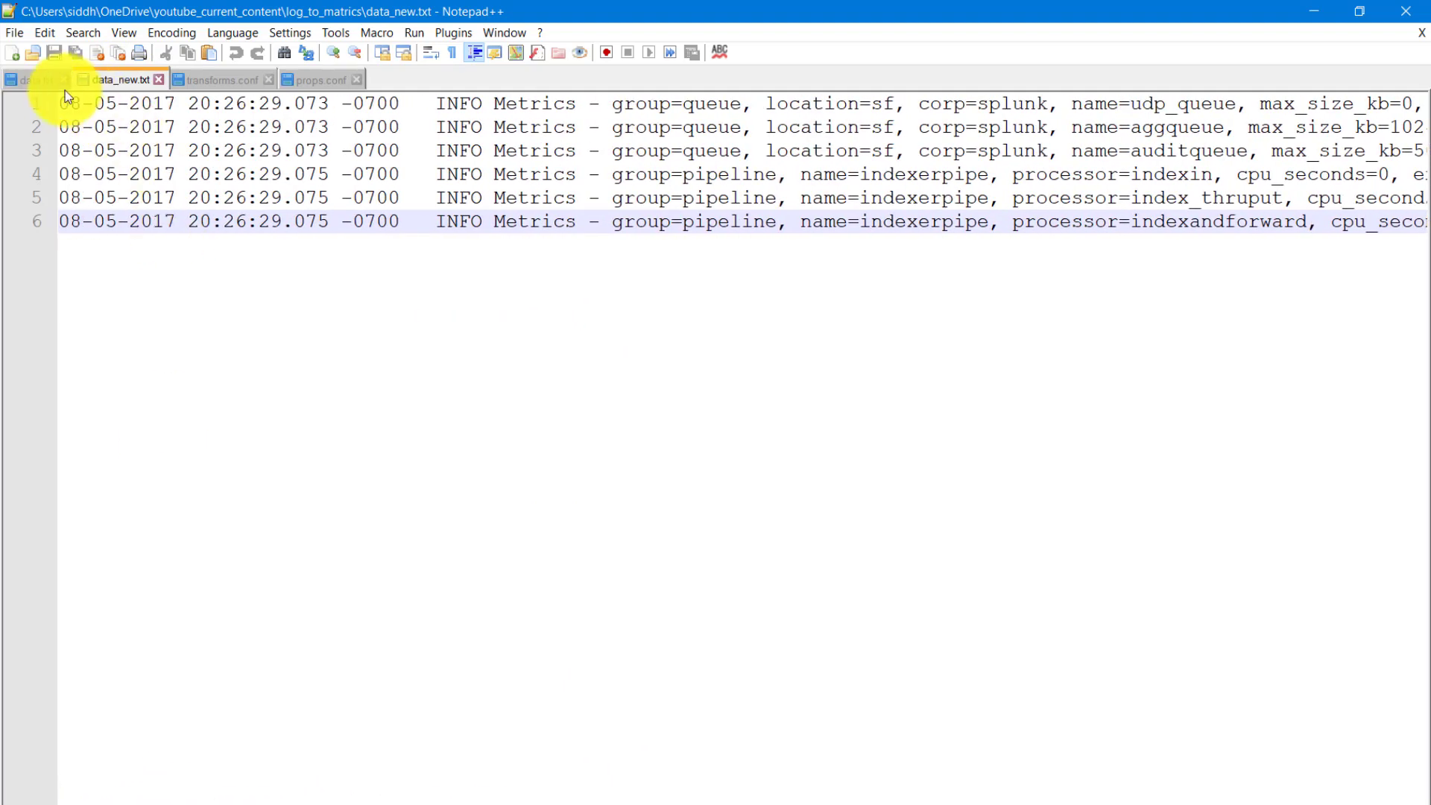
{"action": "left_click_drag", "start_coordinate": [59, 102], "coordinate": [402, 97]}
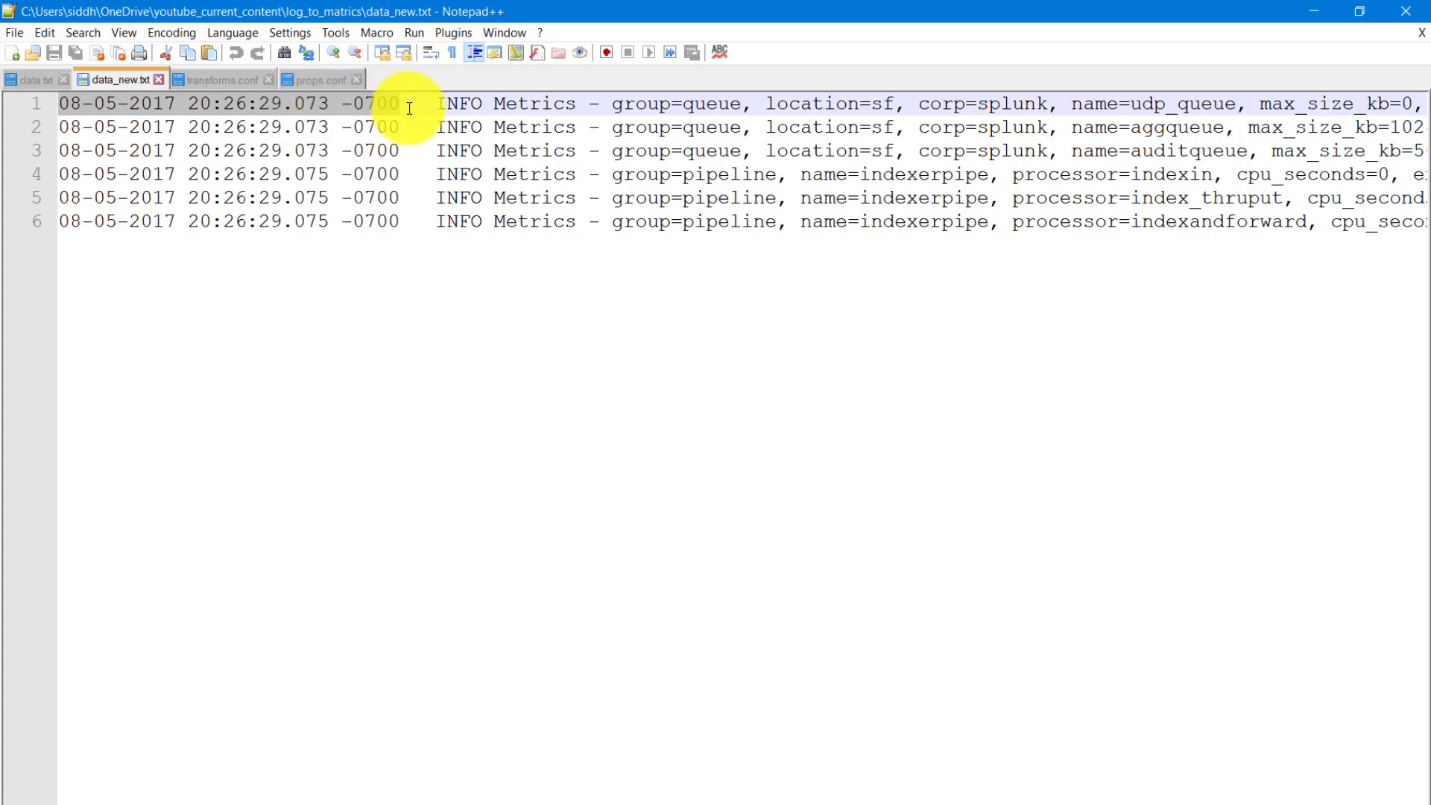
{"action": "double_click", "coordinate": [458, 102]}
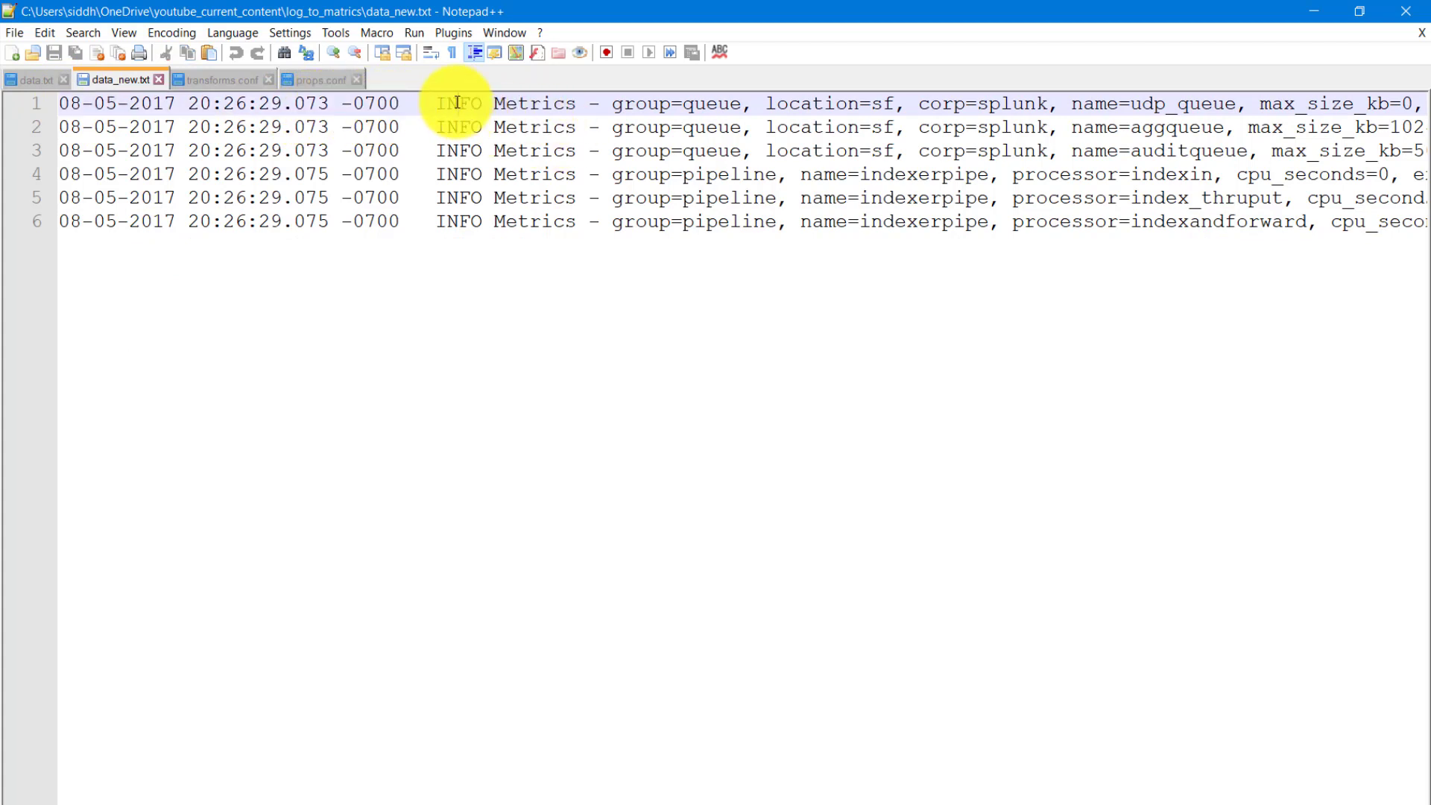
{"action": "double_click", "coordinate": [535, 104]}
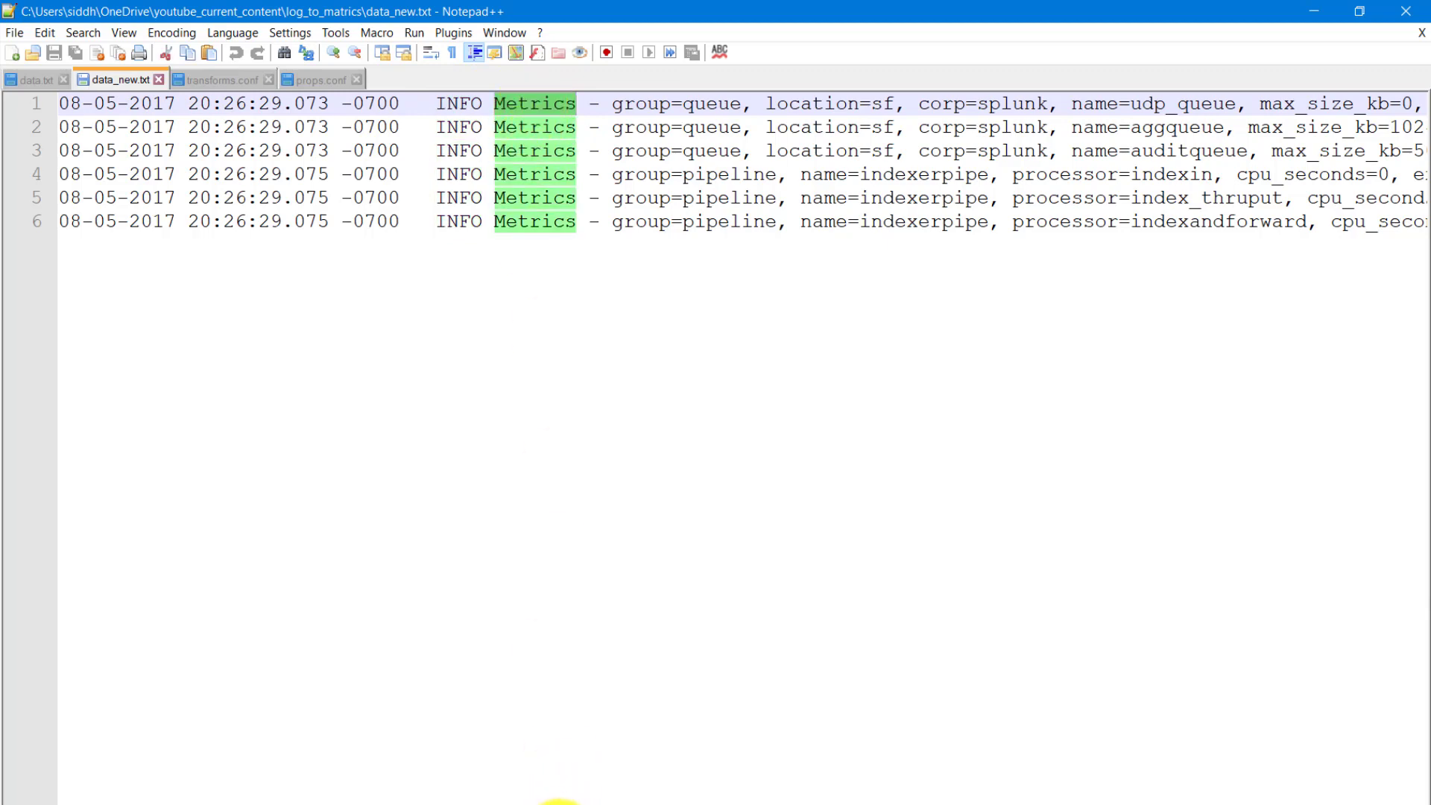
- Examine the queue and pipeline group values and the location, corp, name and max_size_kb fields in the data_new.txt events
{"action": "scroll", "coordinate": [559, 797], "scroll_direction": "right", "scroll_amount": 5}
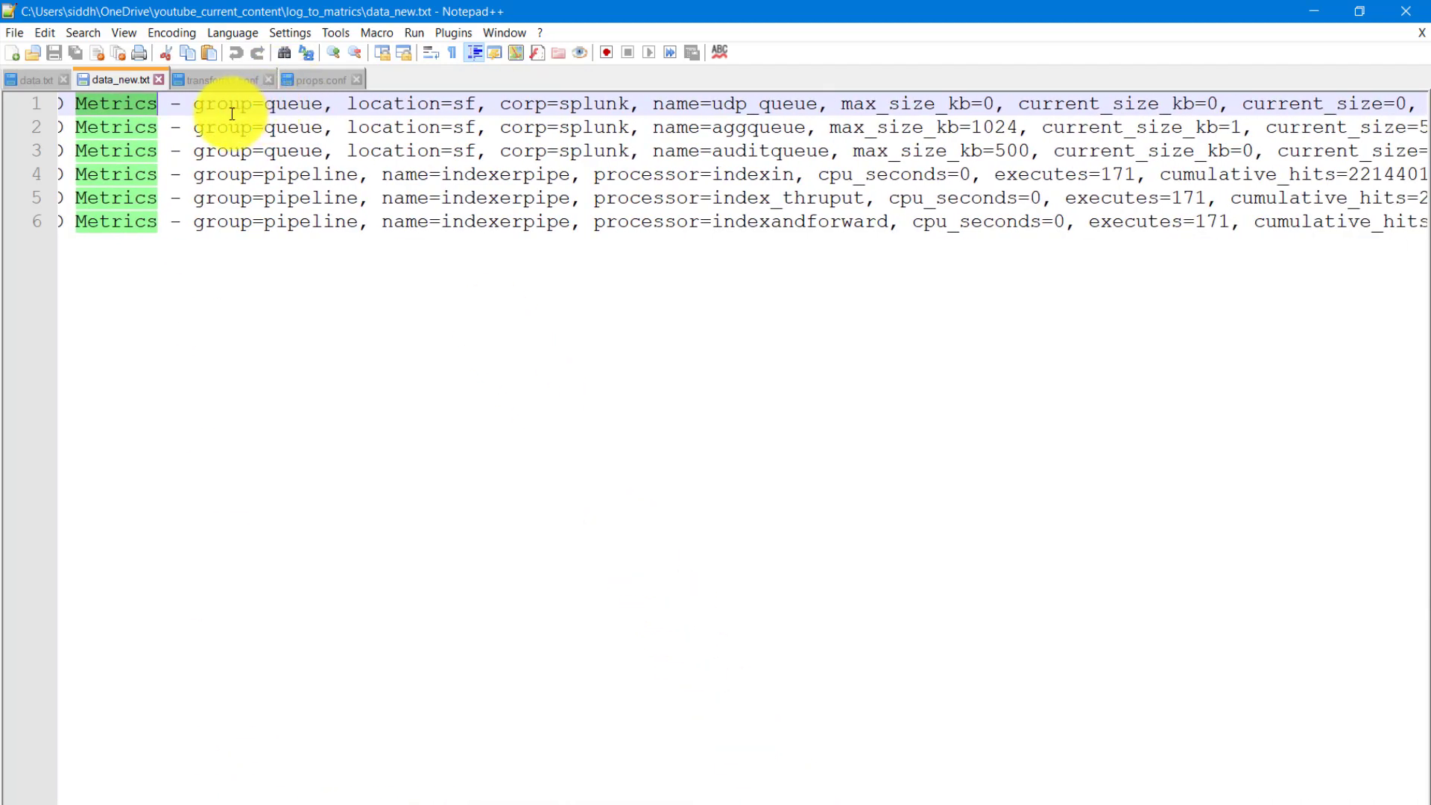
{"action": "double_click", "coordinate": [282, 105]}
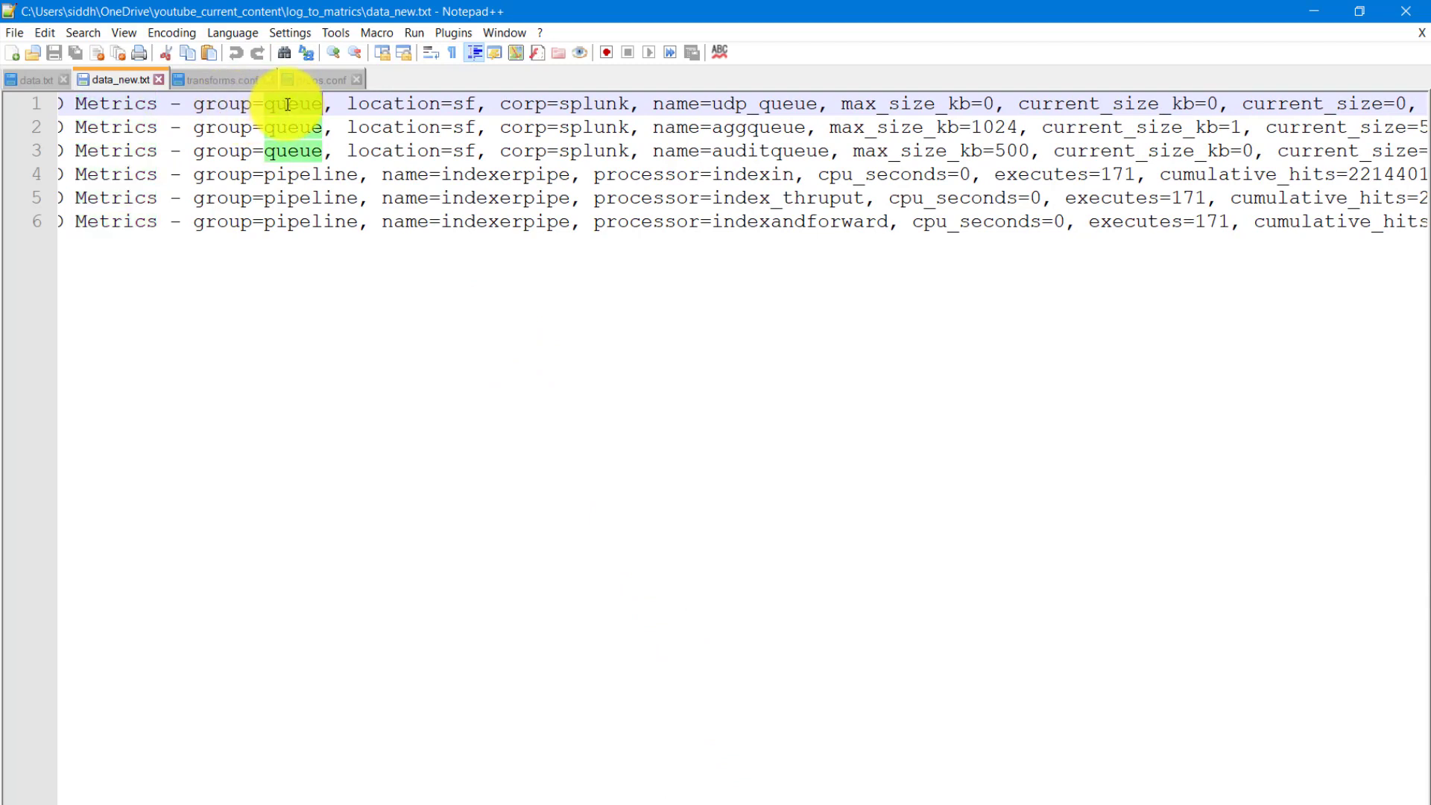
{"action": "double_click", "coordinate": [298, 176]}
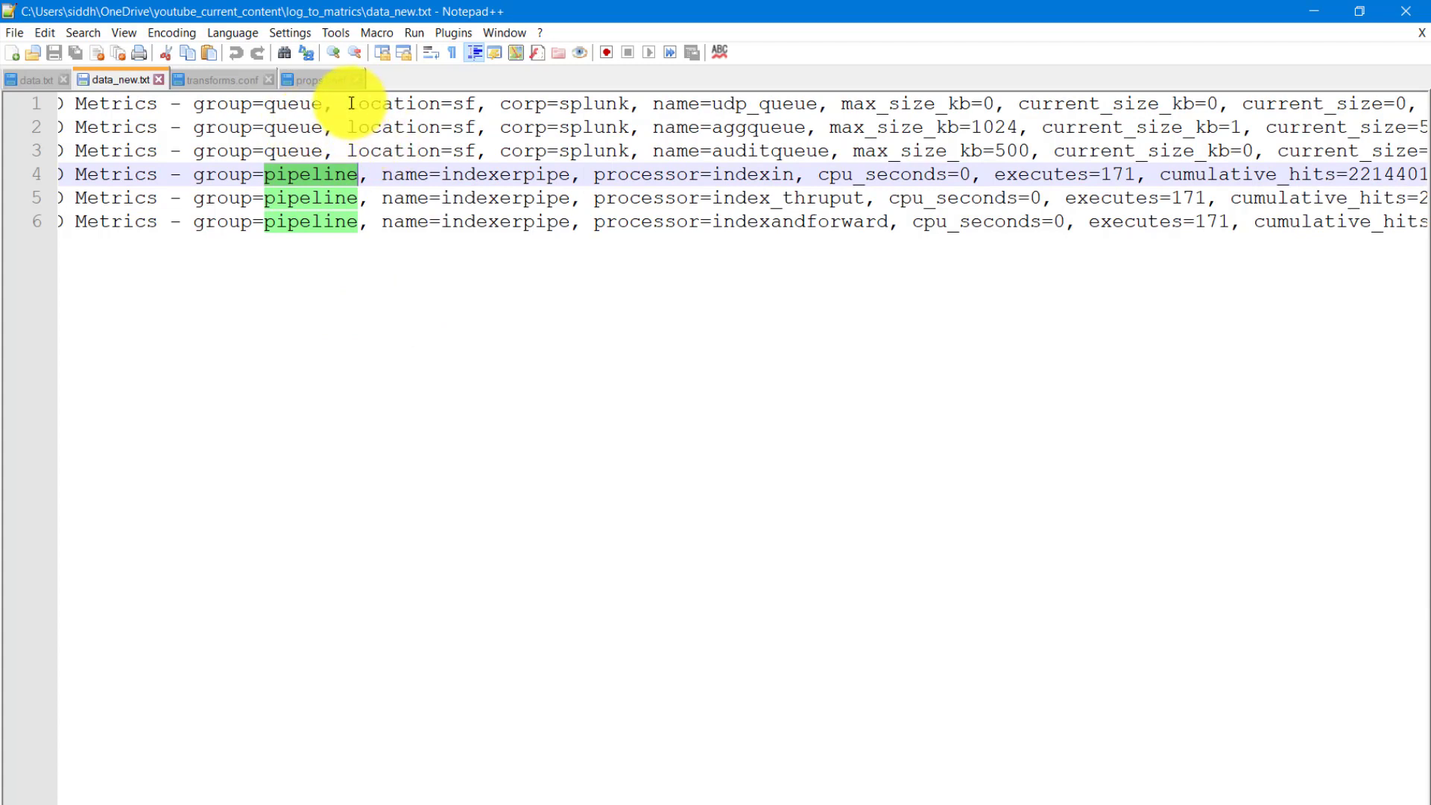
{"action": "double_click", "coordinate": [418, 109]}
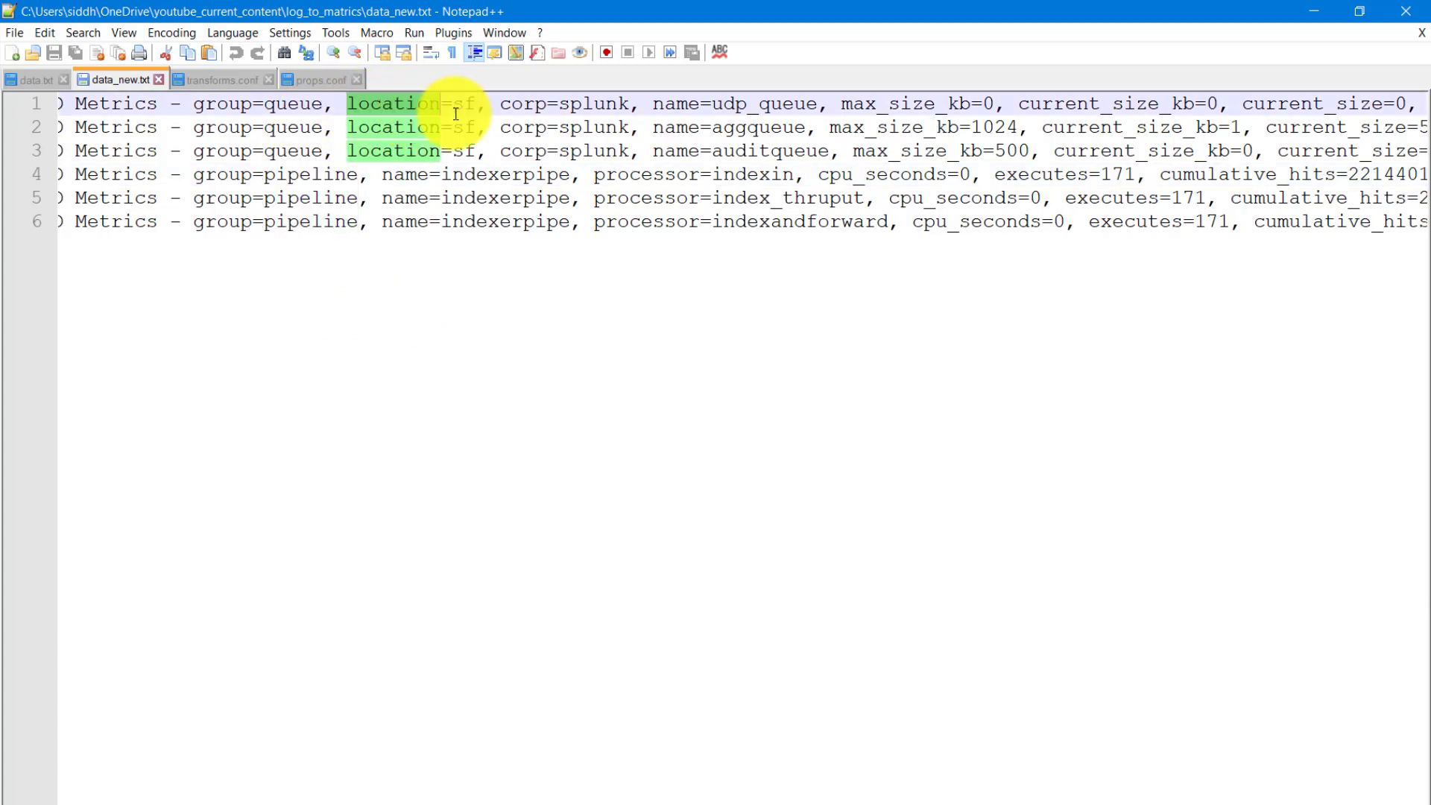
{"action": "double_click", "coordinate": [523, 108]}
{"action": "double_click", "coordinate": [675, 109]}
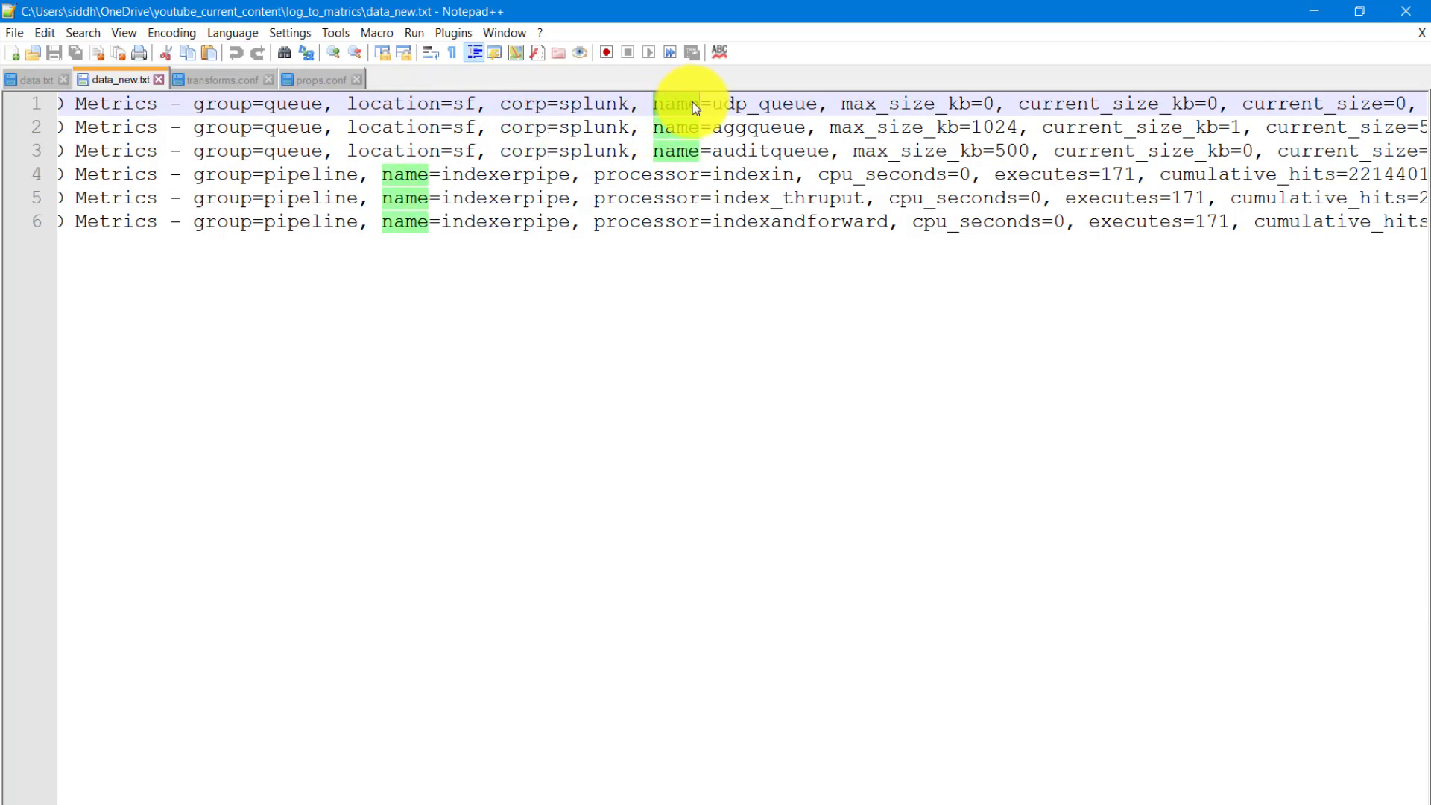
{"action": "double_click", "coordinate": [924, 109]}
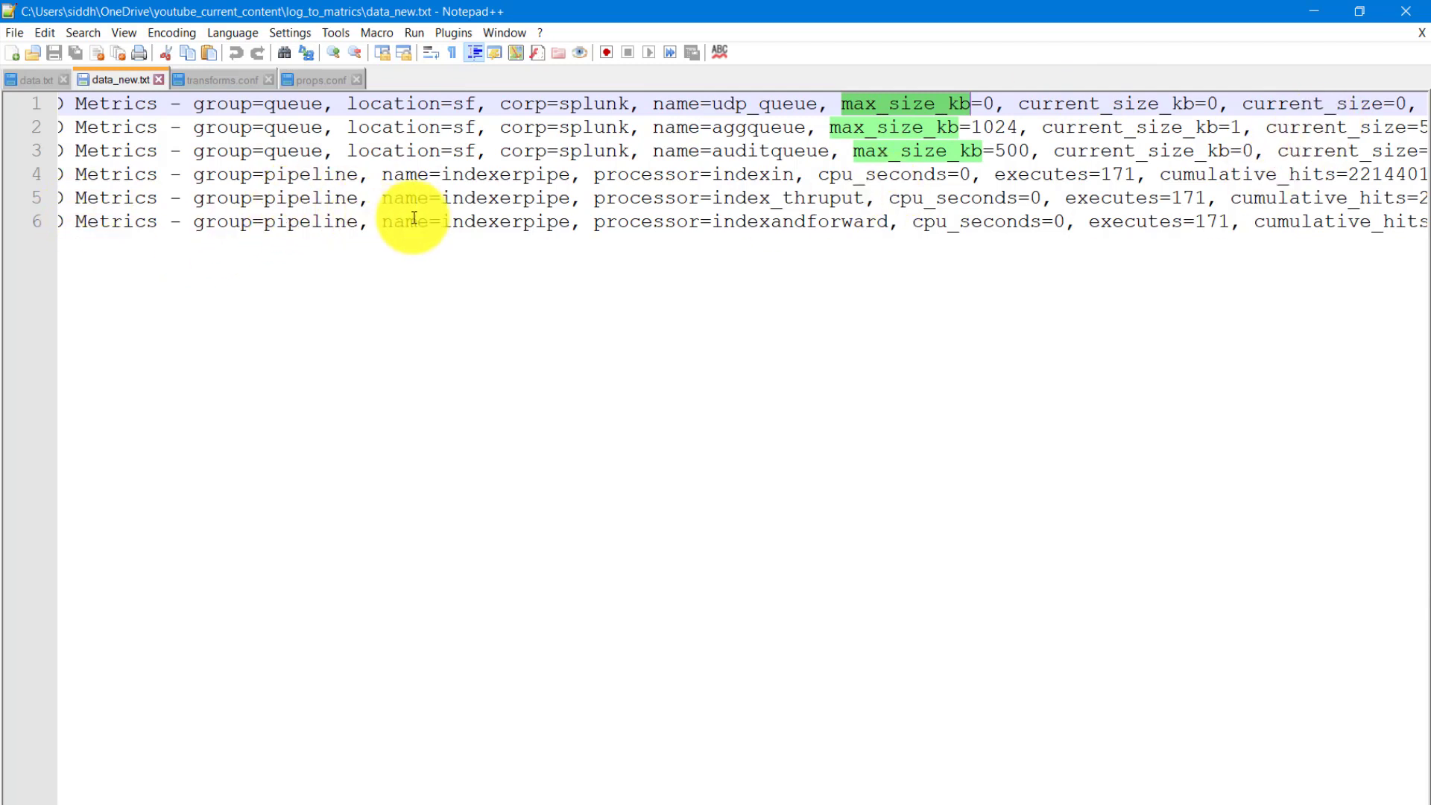
{"action": "left_click_drag", "start_coordinate": [543, 804], "coordinate": [670, 804]}
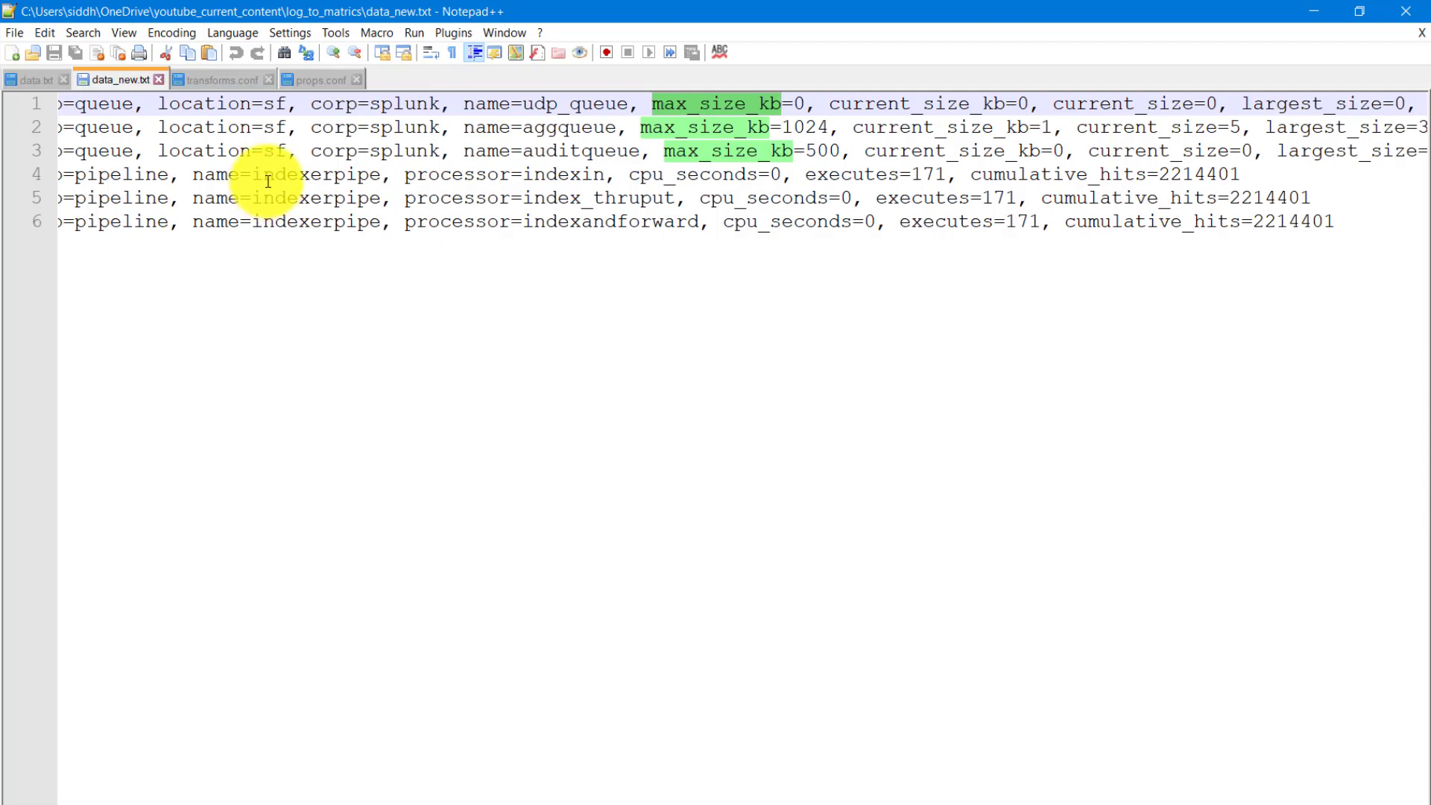
- Compare the log events in data.txt with the events in data_new.txt
{"action": "left_click", "coordinate": [37, 78]}
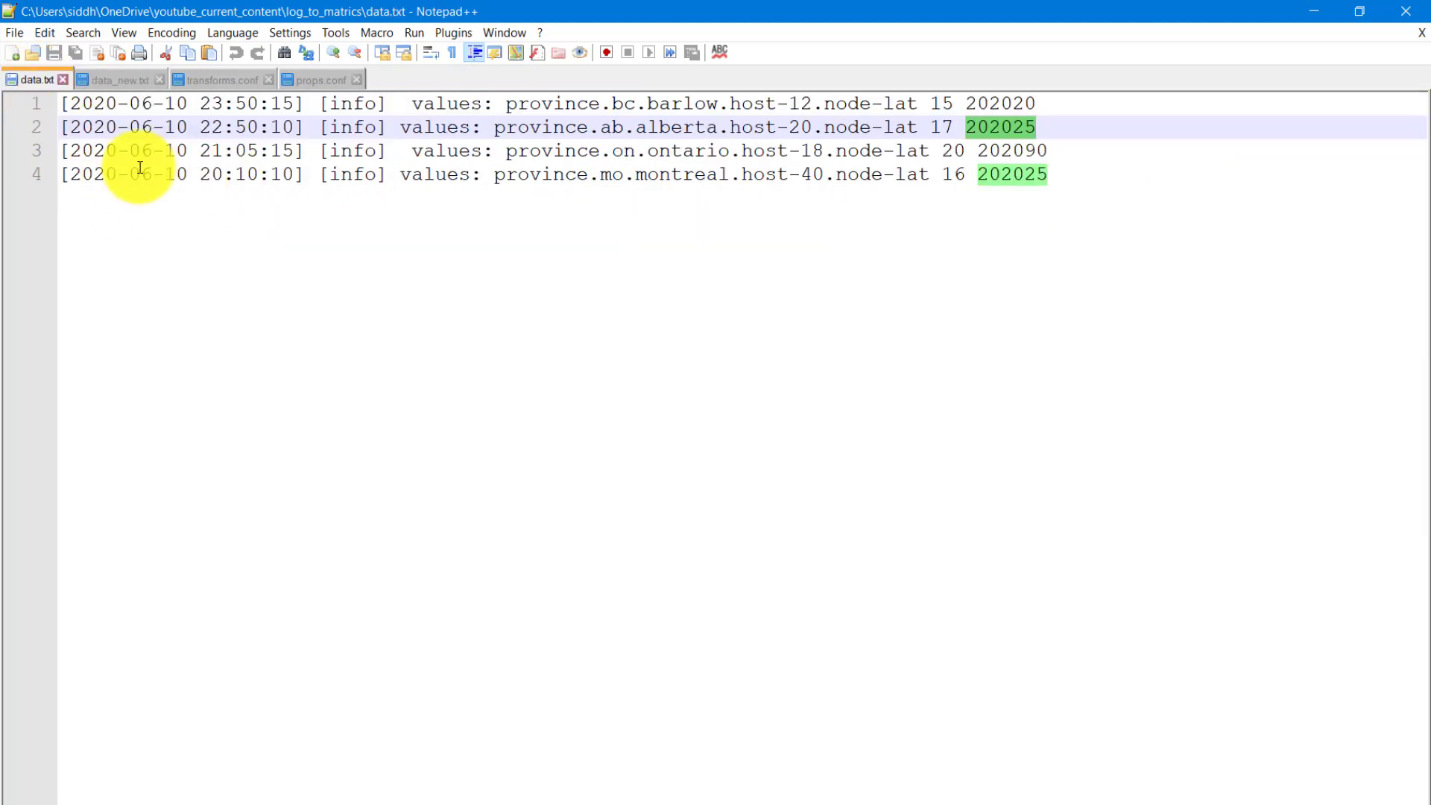
{"action": "left_click", "coordinate": [104, 81]}
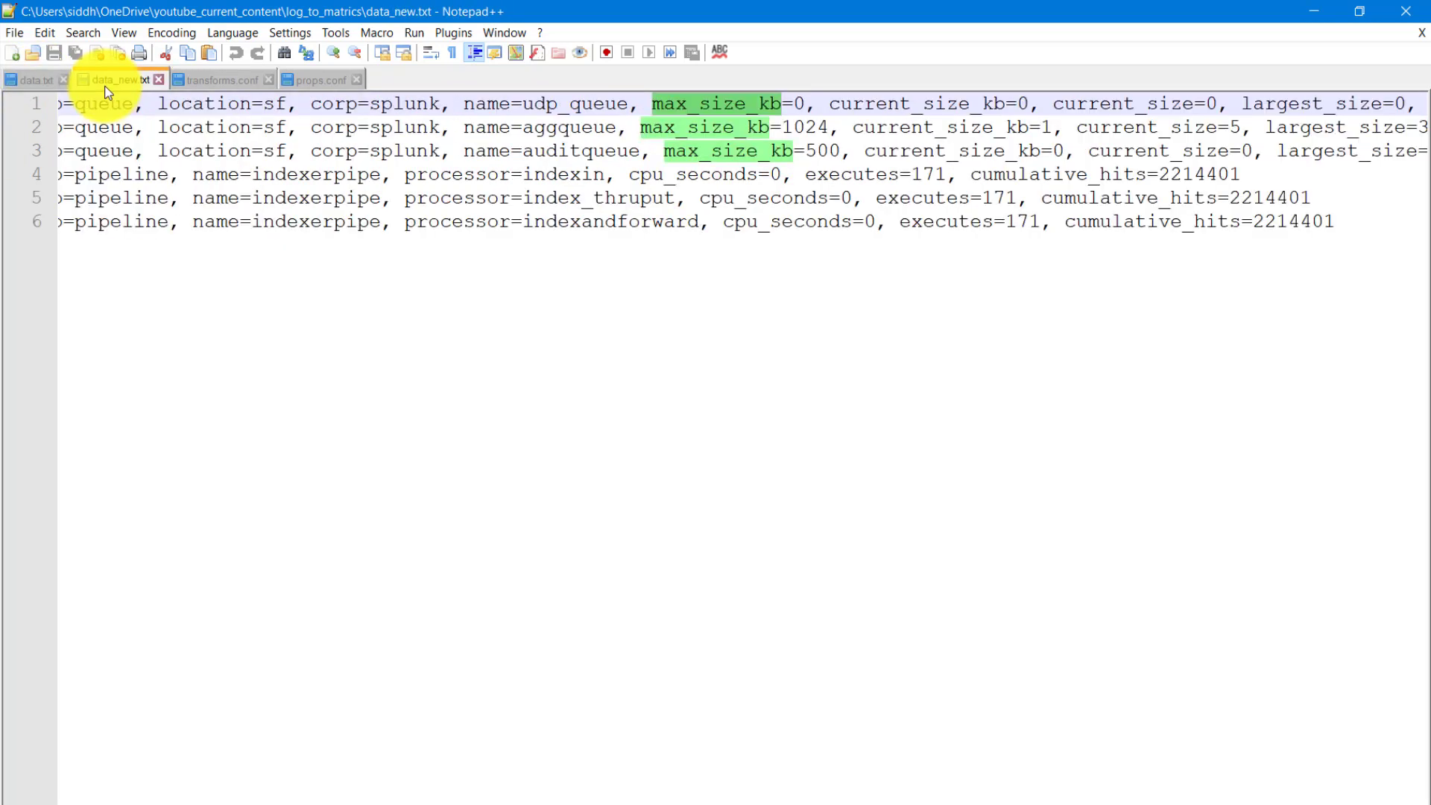
{"action": "left_click", "coordinate": [36, 80]}
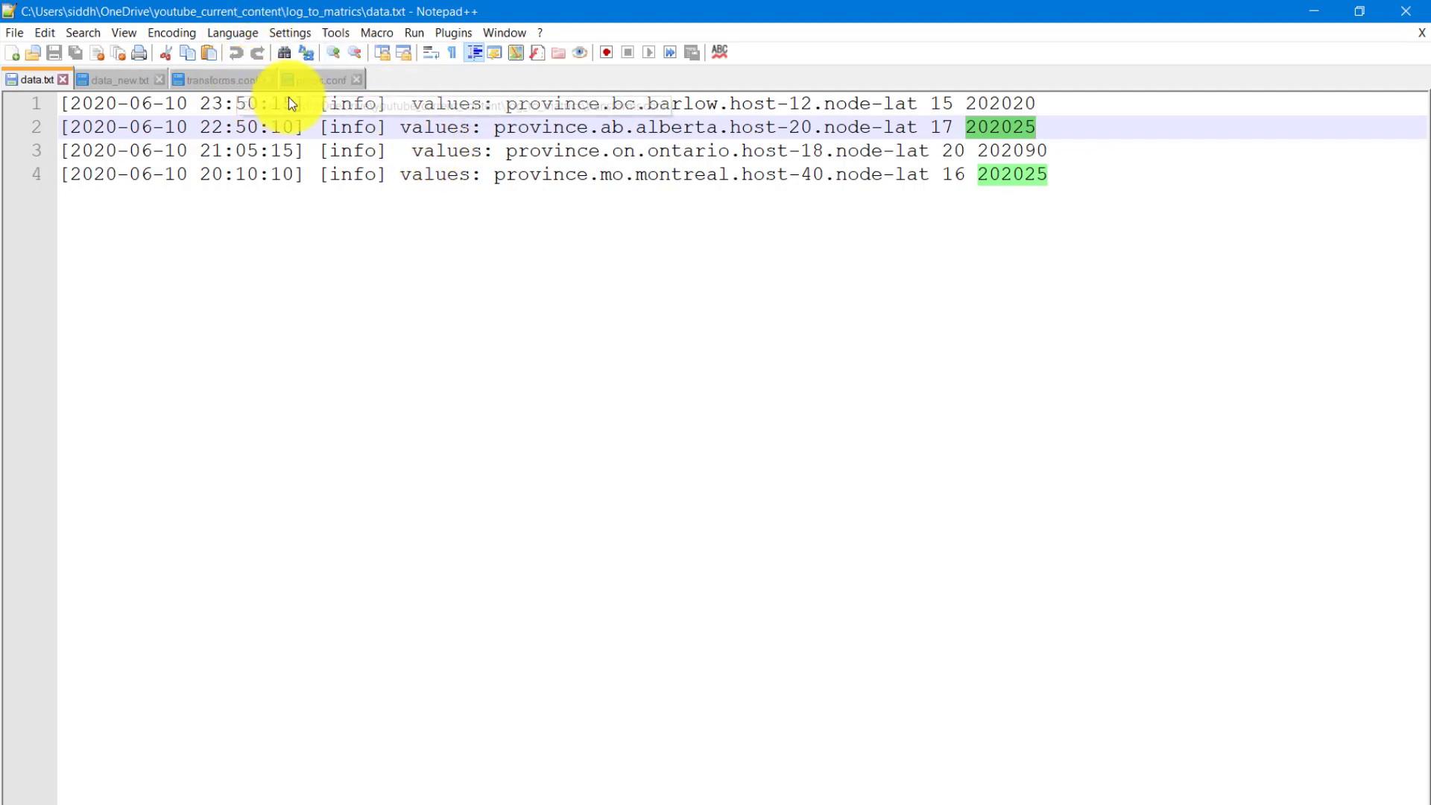
- Open transforms.conf and examine the METRIC-SCHEMA-MEASURES and METRIC-SCHEMA-WHITELIST-DIMS settings in the extract_metrics stanza
{"action": "left_click", "coordinate": [240, 76]}
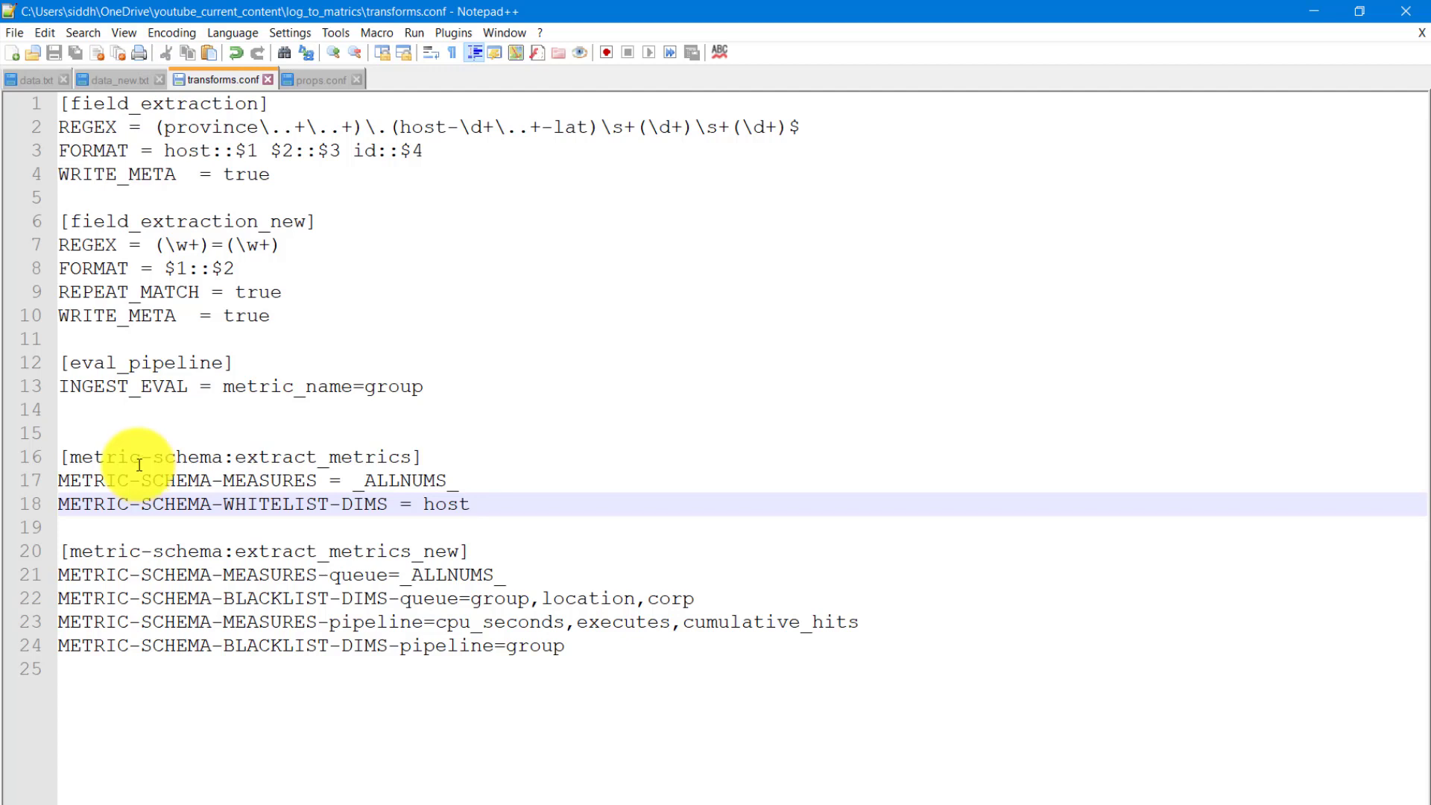
{"action": "left_click", "coordinate": [319, 483]}
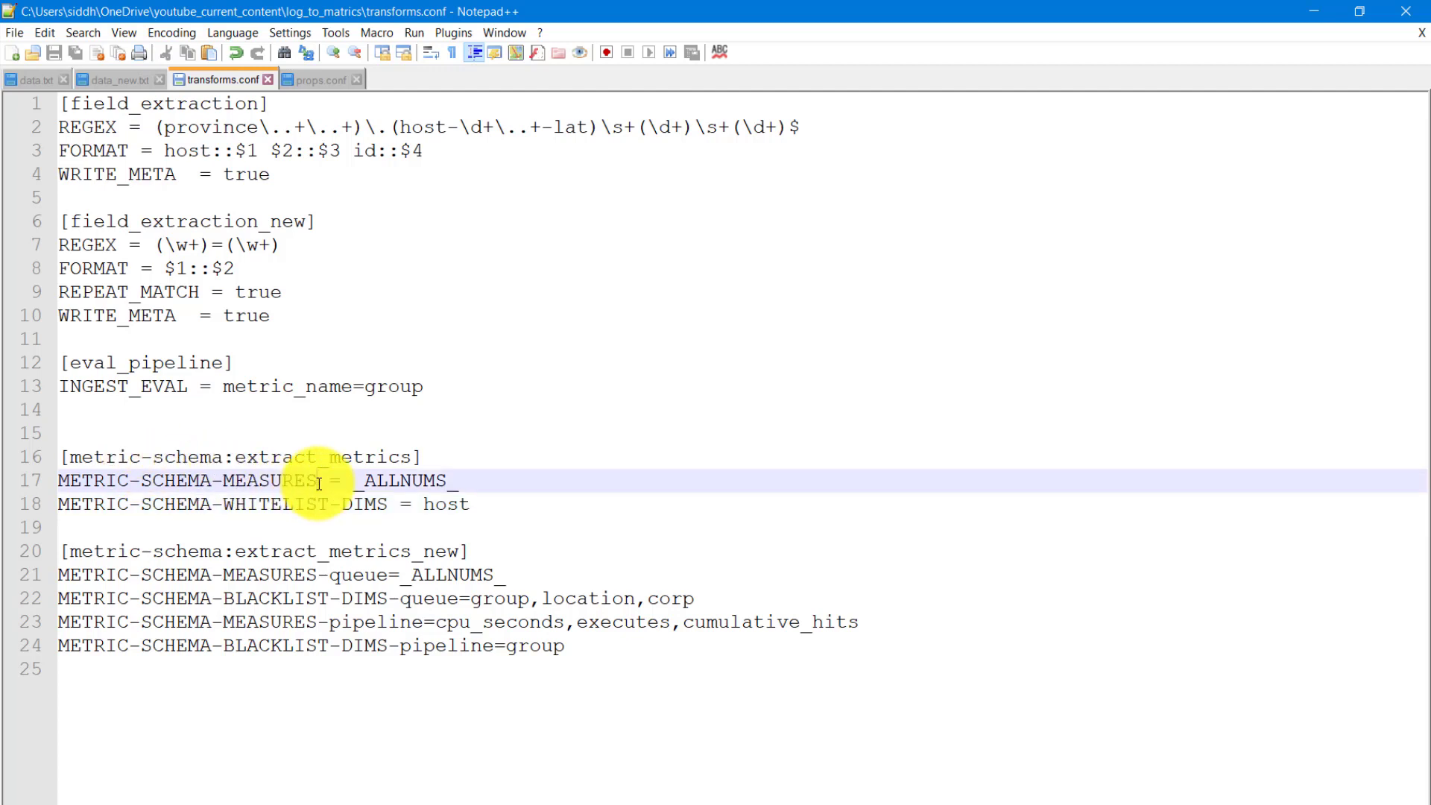
{"action": "left_click_drag", "start_coordinate": [319, 483], "coordinate": [61, 477]}
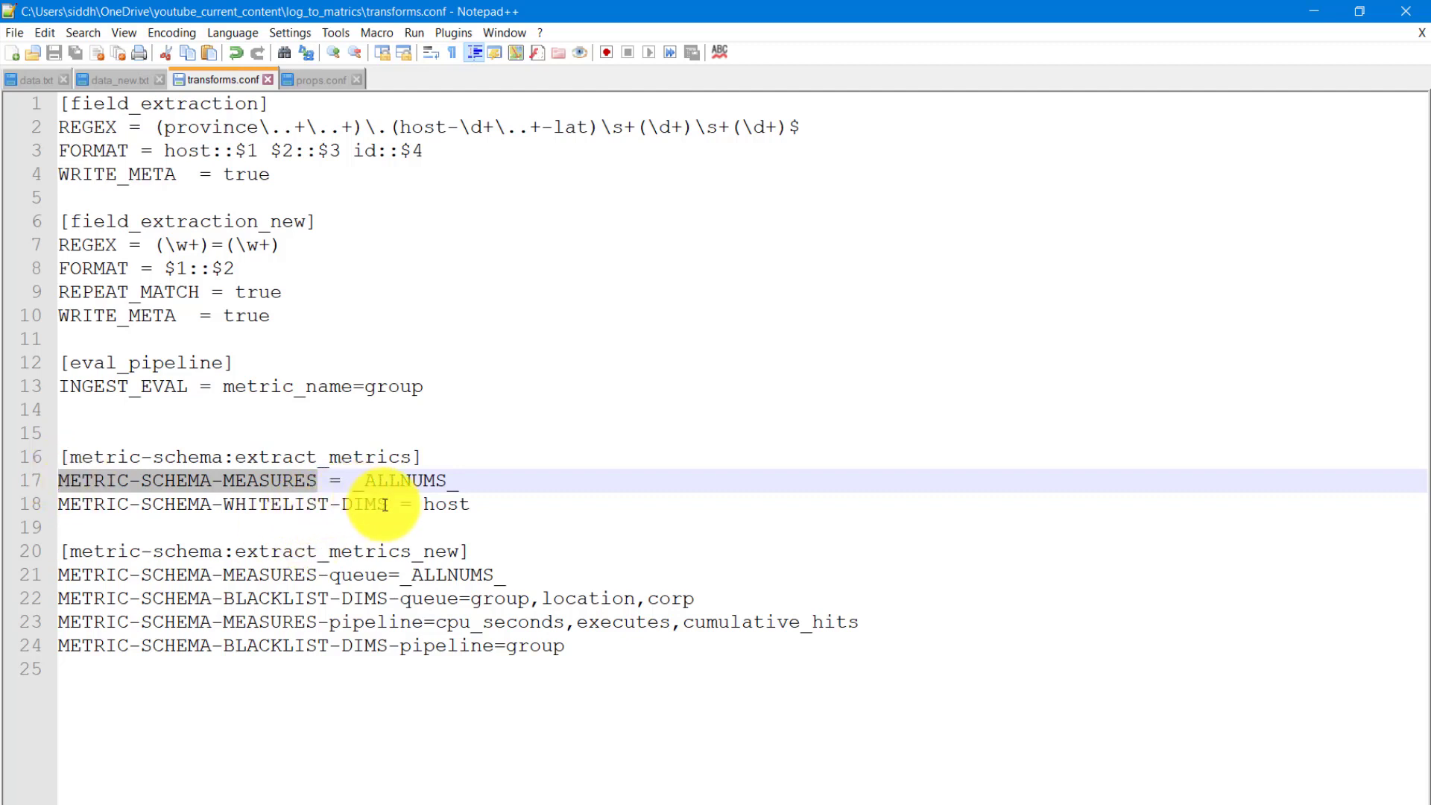
{"action": "left_click_drag", "start_coordinate": [388, 504], "coordinate": [165, 505]}
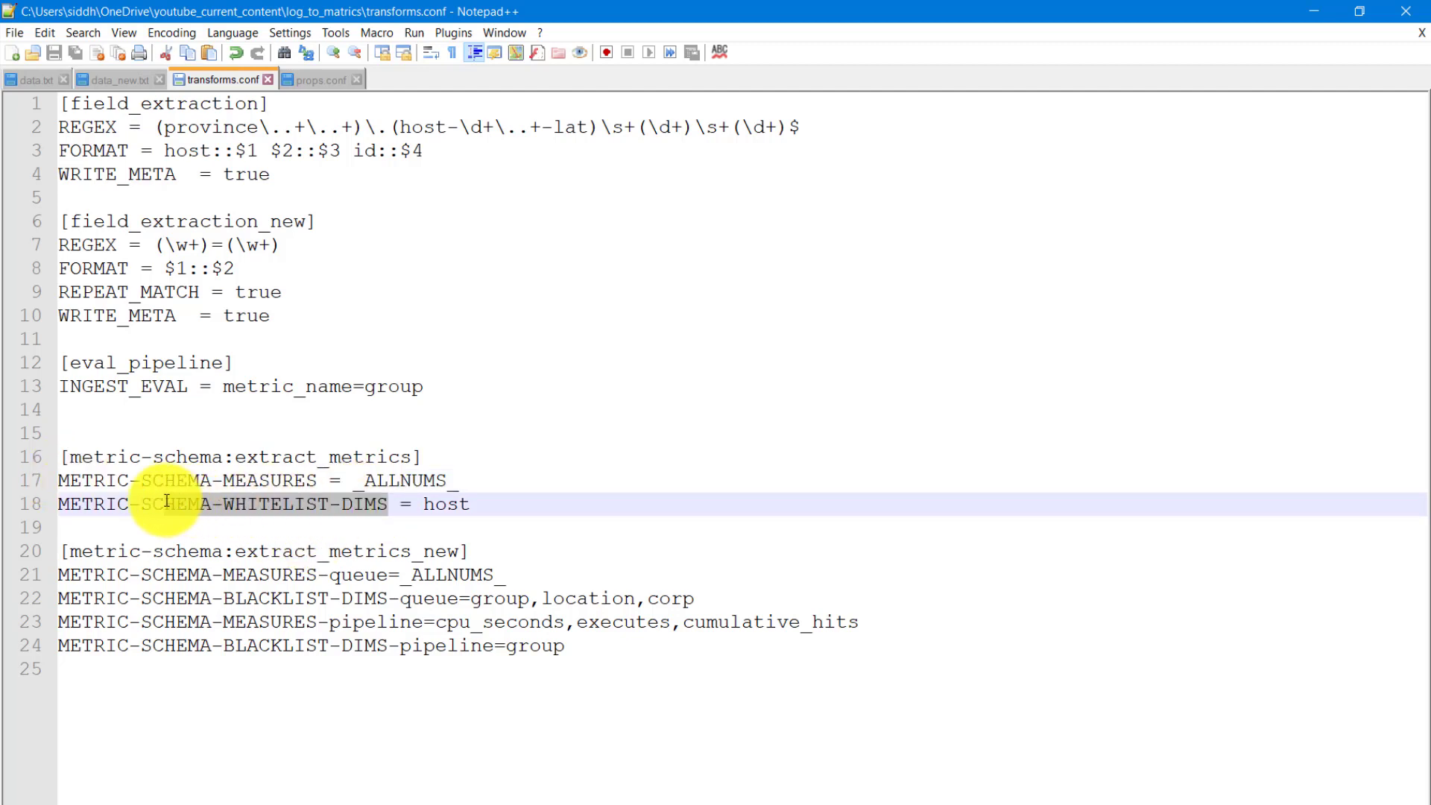
- Examine the BLACKLIST, MEASURES and queue parts of the extract_metrics_new settings against the extract_metrics settings in transforms.conf
{"action": "double_click", "coordinate": [290, 590]}
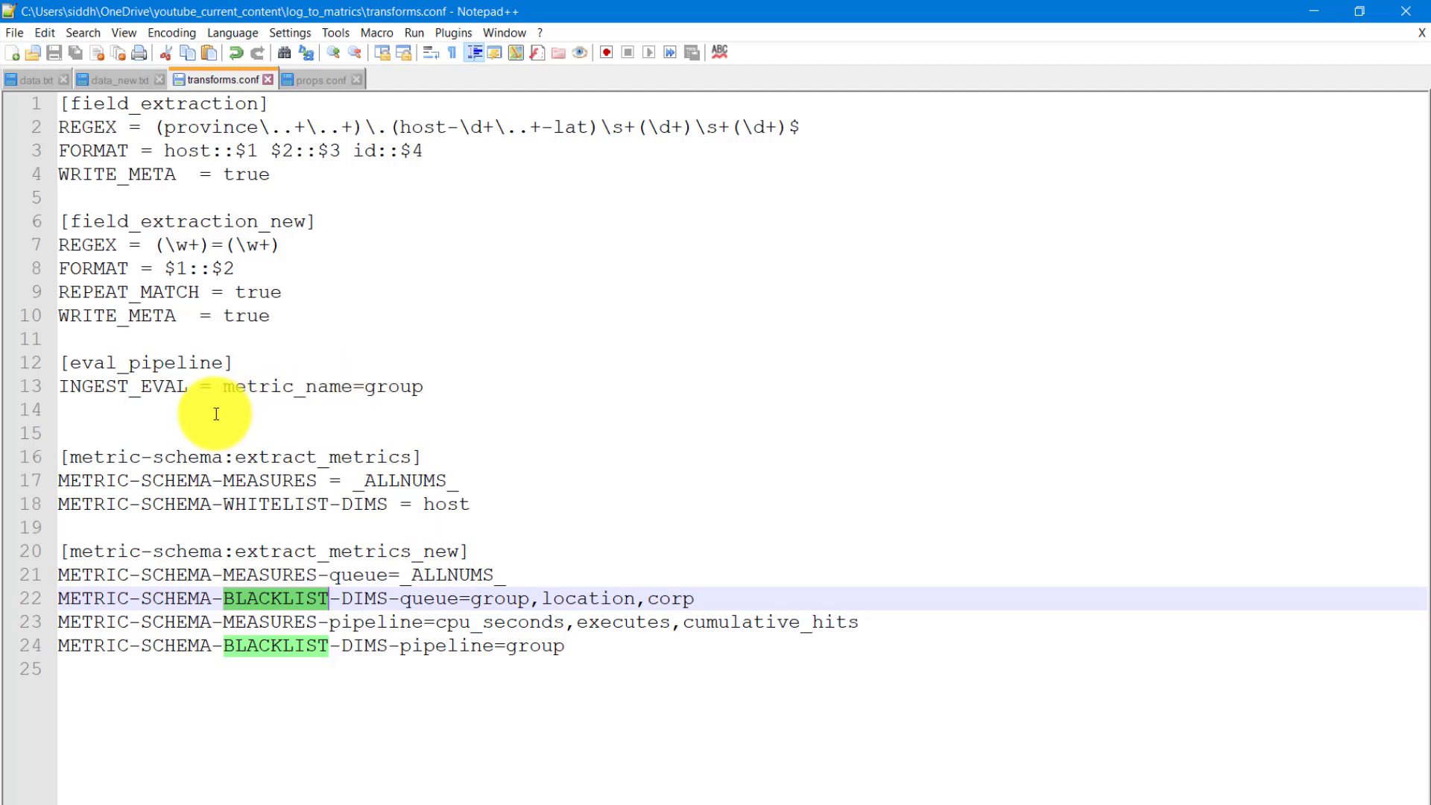
{"action": "double_click", "coordinate": [294, 477]}
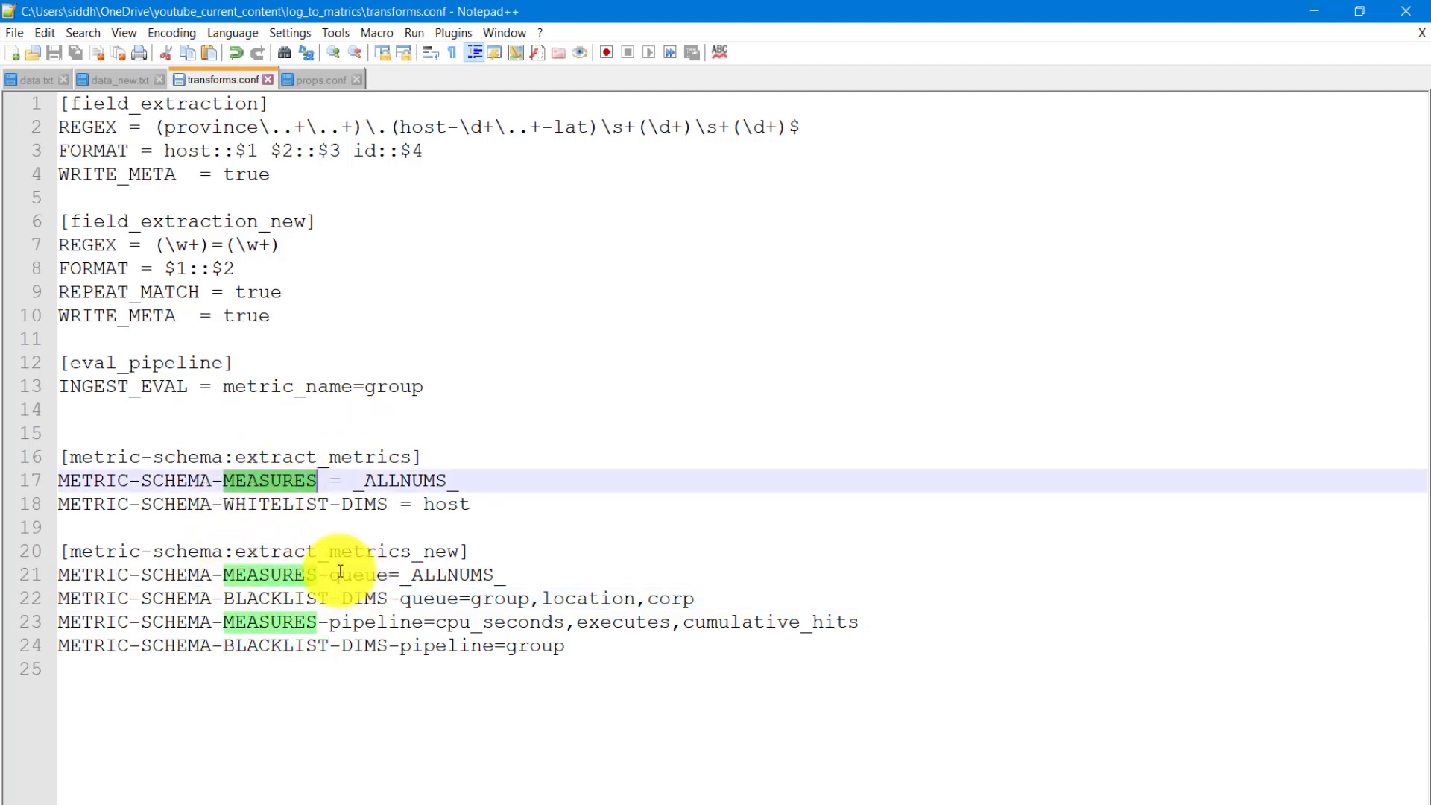
{"action": "double_click", "coordinate": [385, 577]}
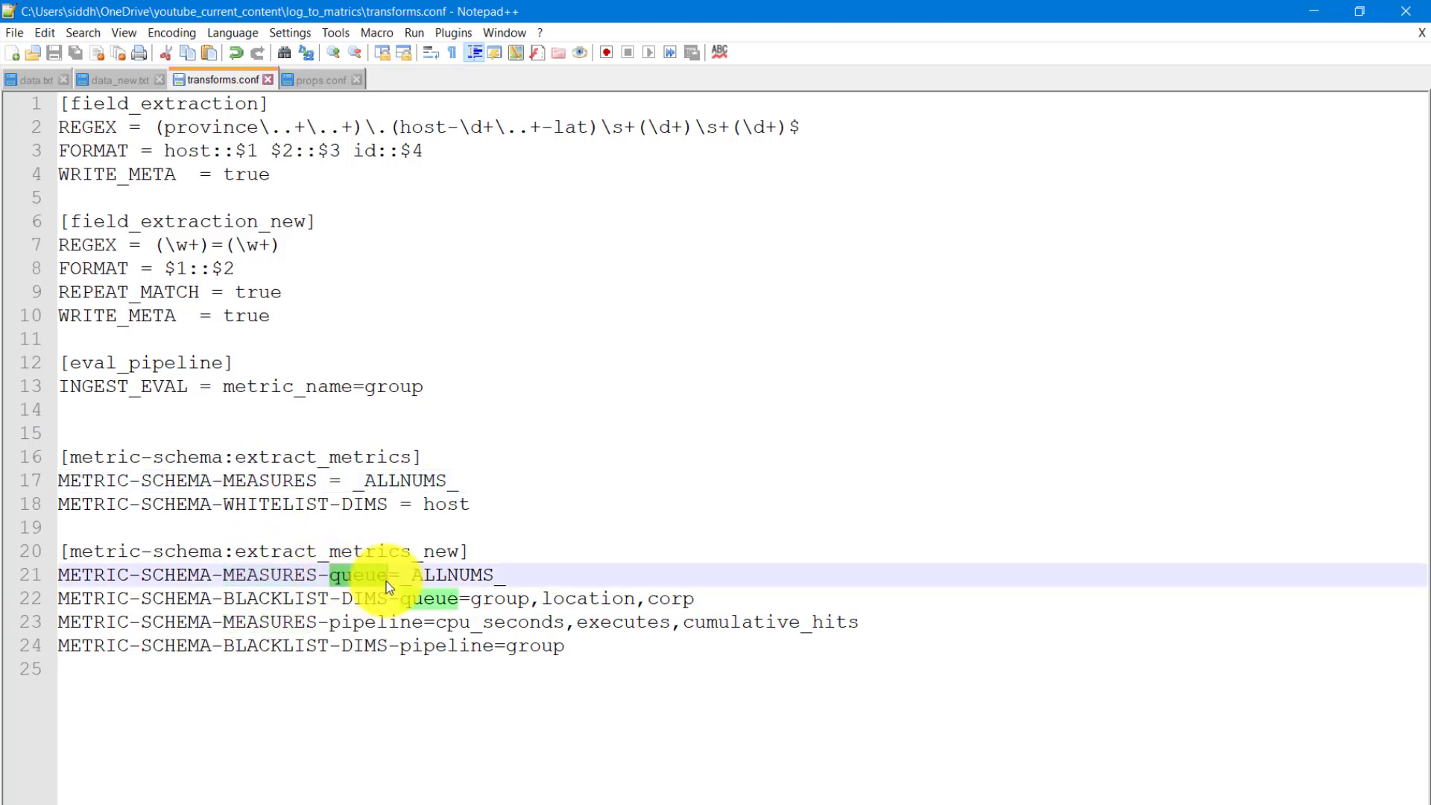
{"action": "left_click", "coordinate": [281, 502]}
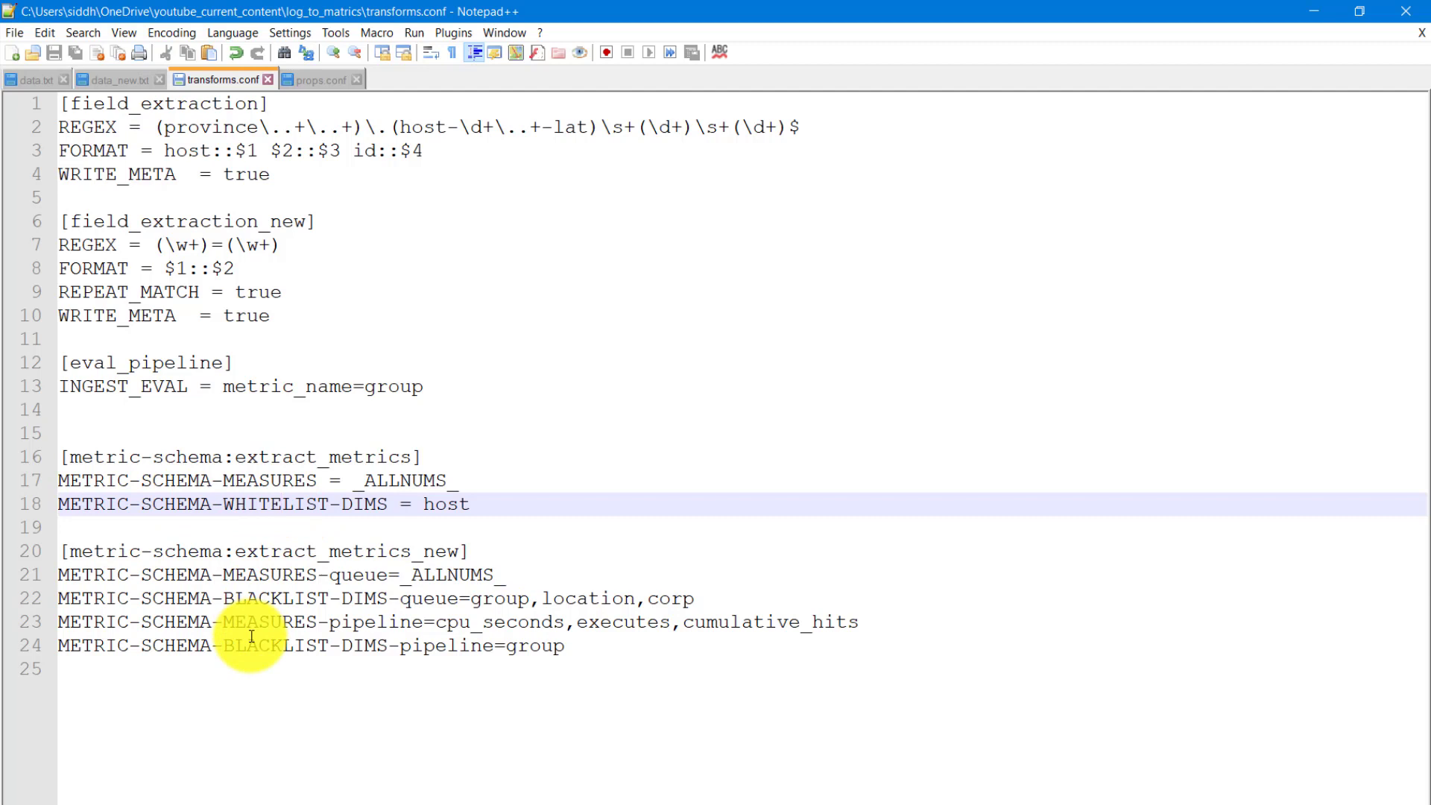
- Select and copy all four events in data.txt
{"action": "left_click", "coordinate": [34, 80]}
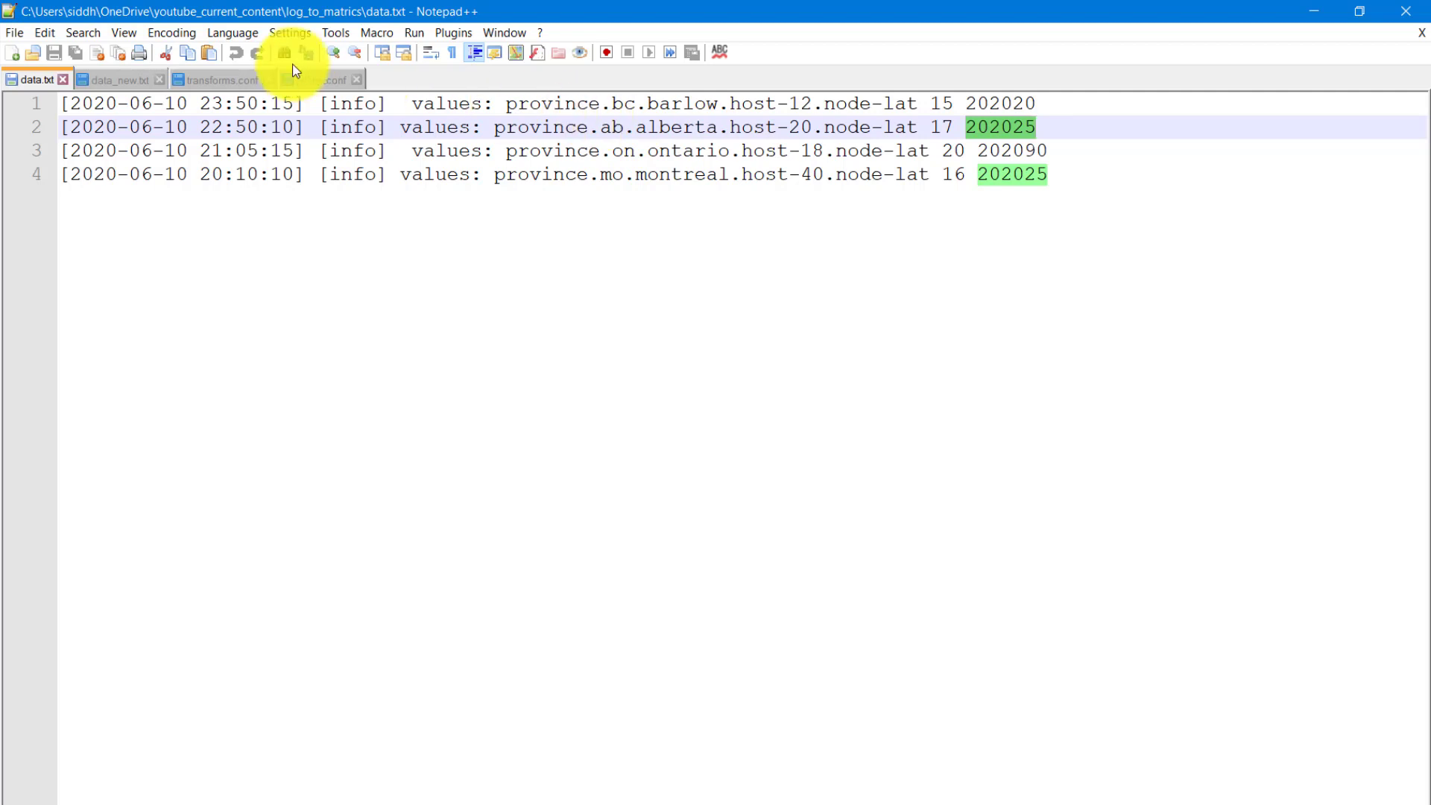
{"action": "left_click", "coordinate": [112, 80]}
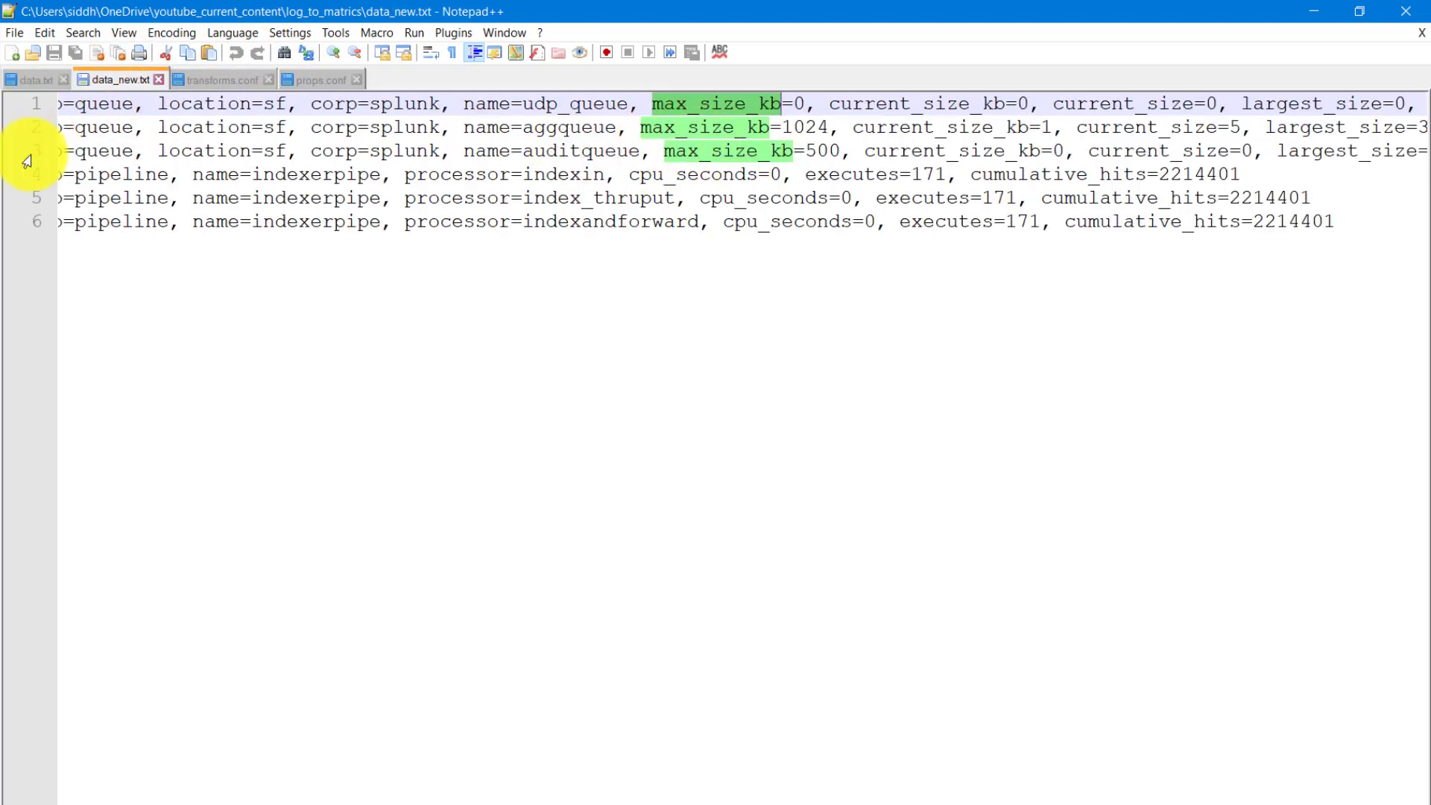
{"action": "left_click", "coordinate": [25, 83]}
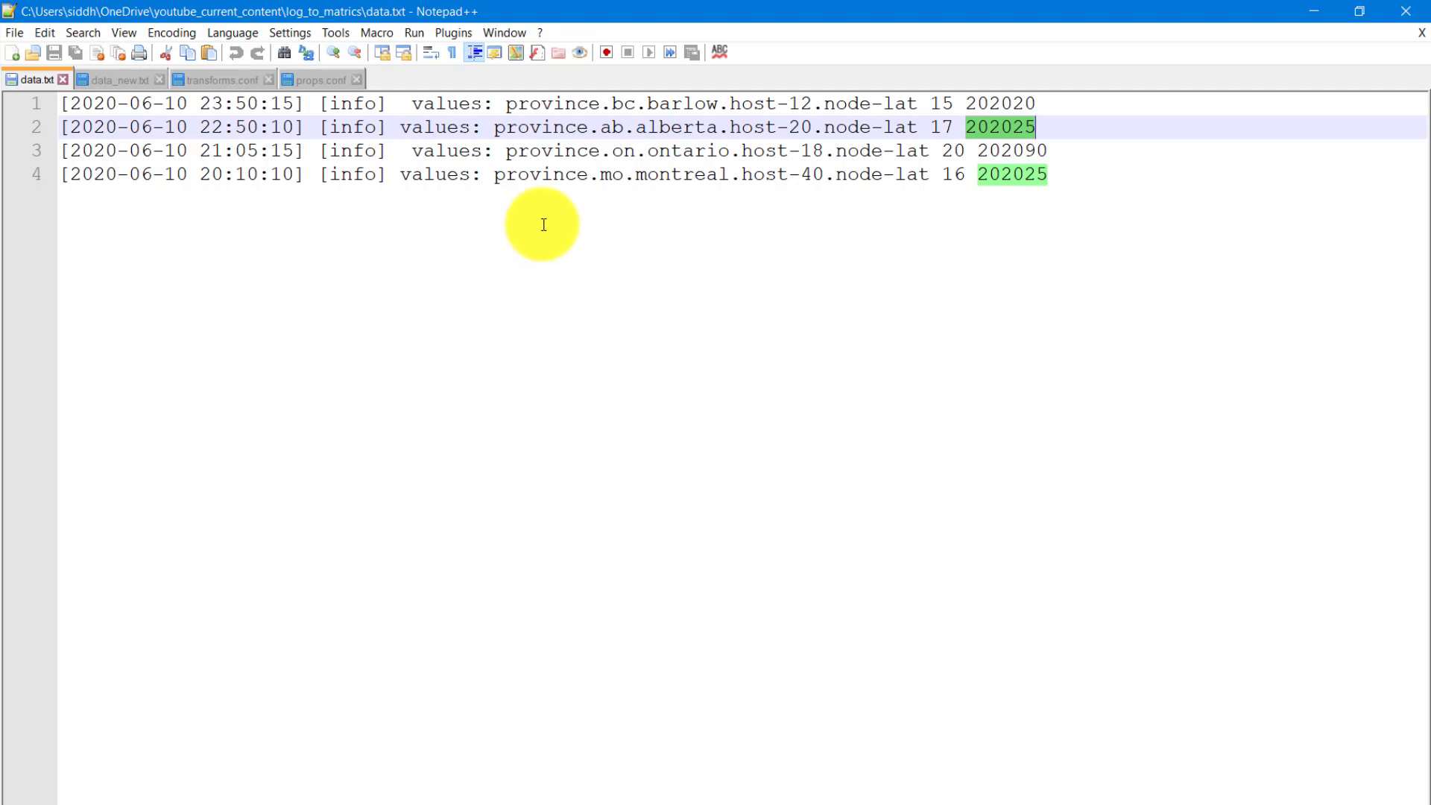
{"action": "left_click_drag", "start_coordinate": [1051, 174], "coordinate": [30, 109]}
{"action": "key", "text": "ctrl+c"}
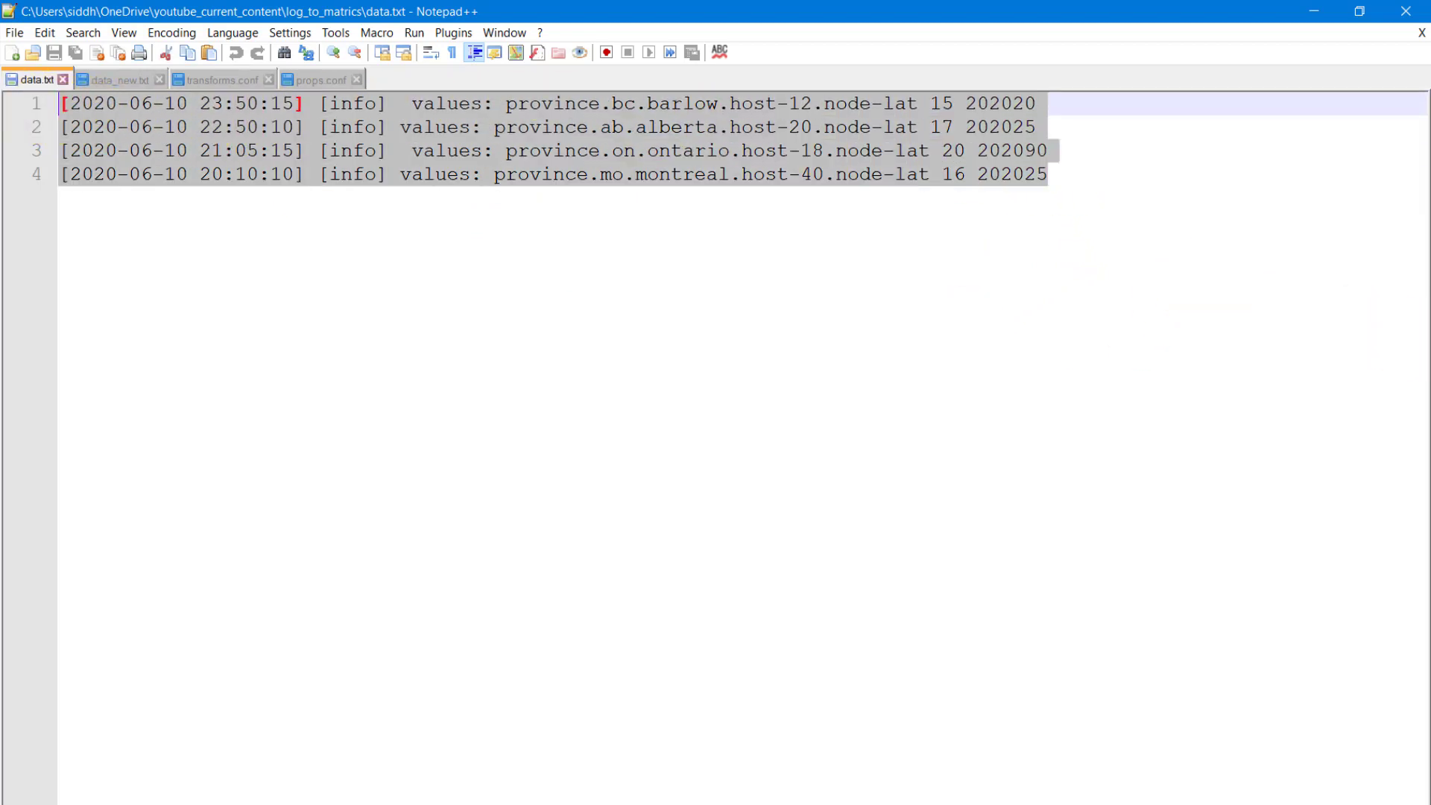
- Switch to the browser and open the Regex101 site in a new tab through a Google search for regex101
{"action": "key", "text": "alt+Tab"}
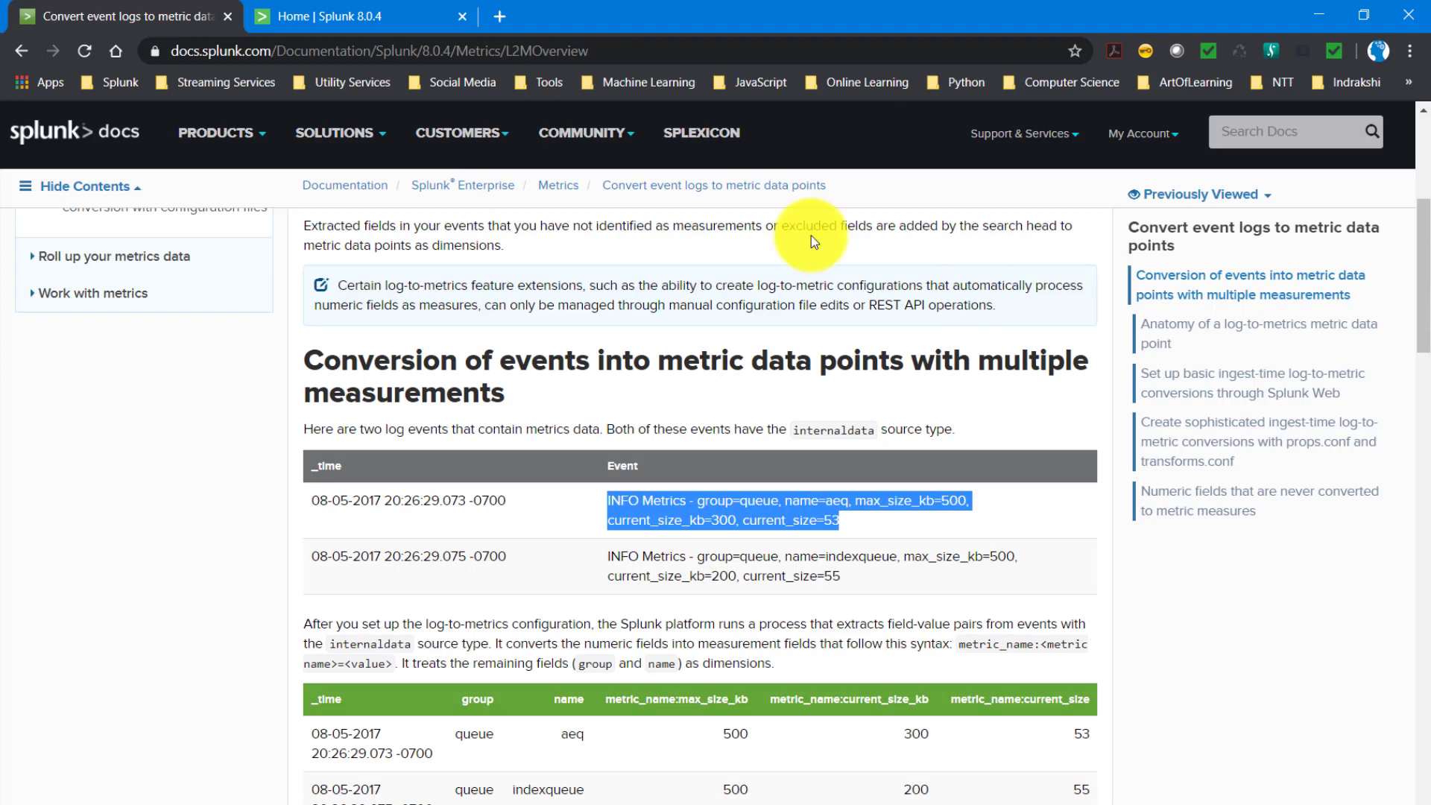
{"action": "left_click", "coordinate": [504, 23]}
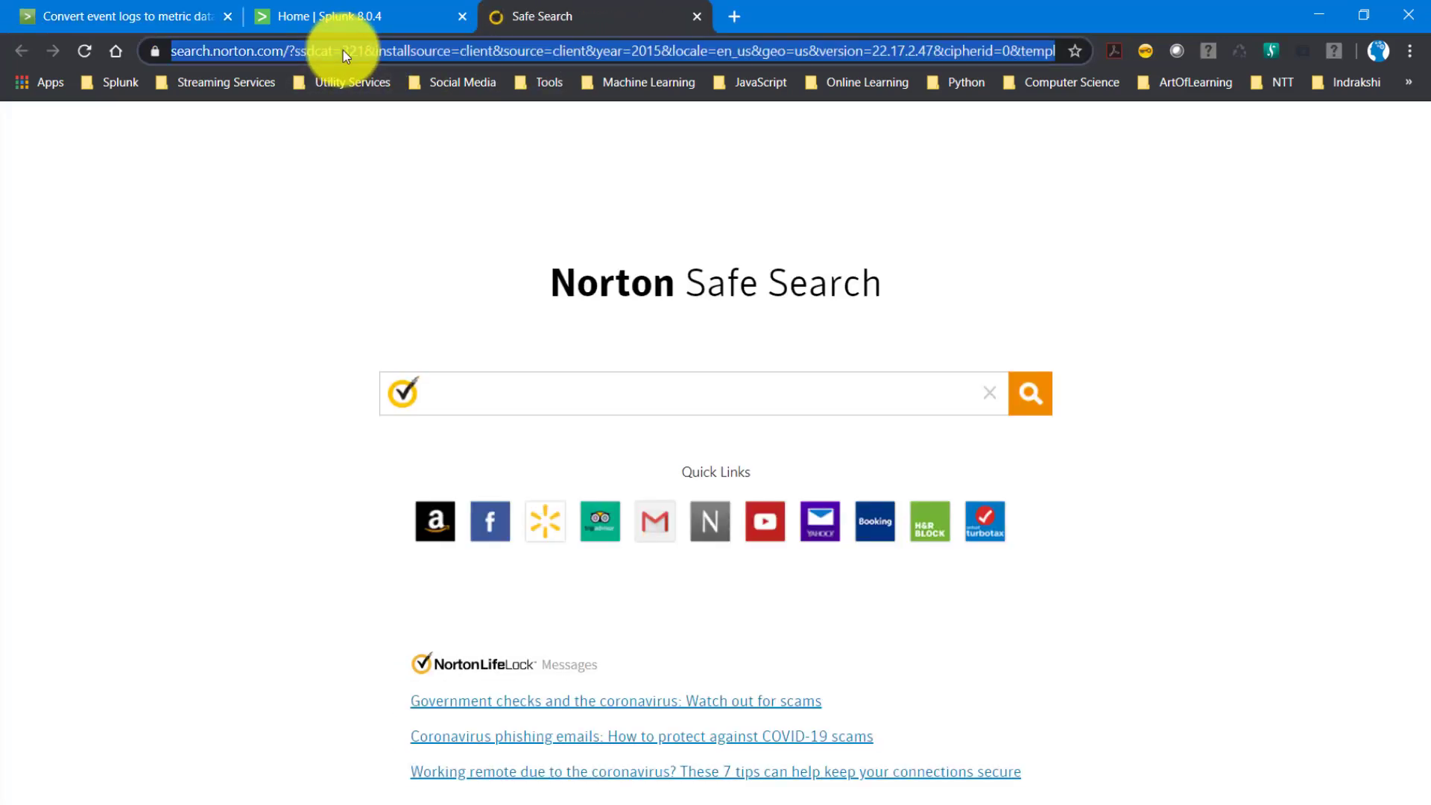
{"action": "type", "text": "google.com"}
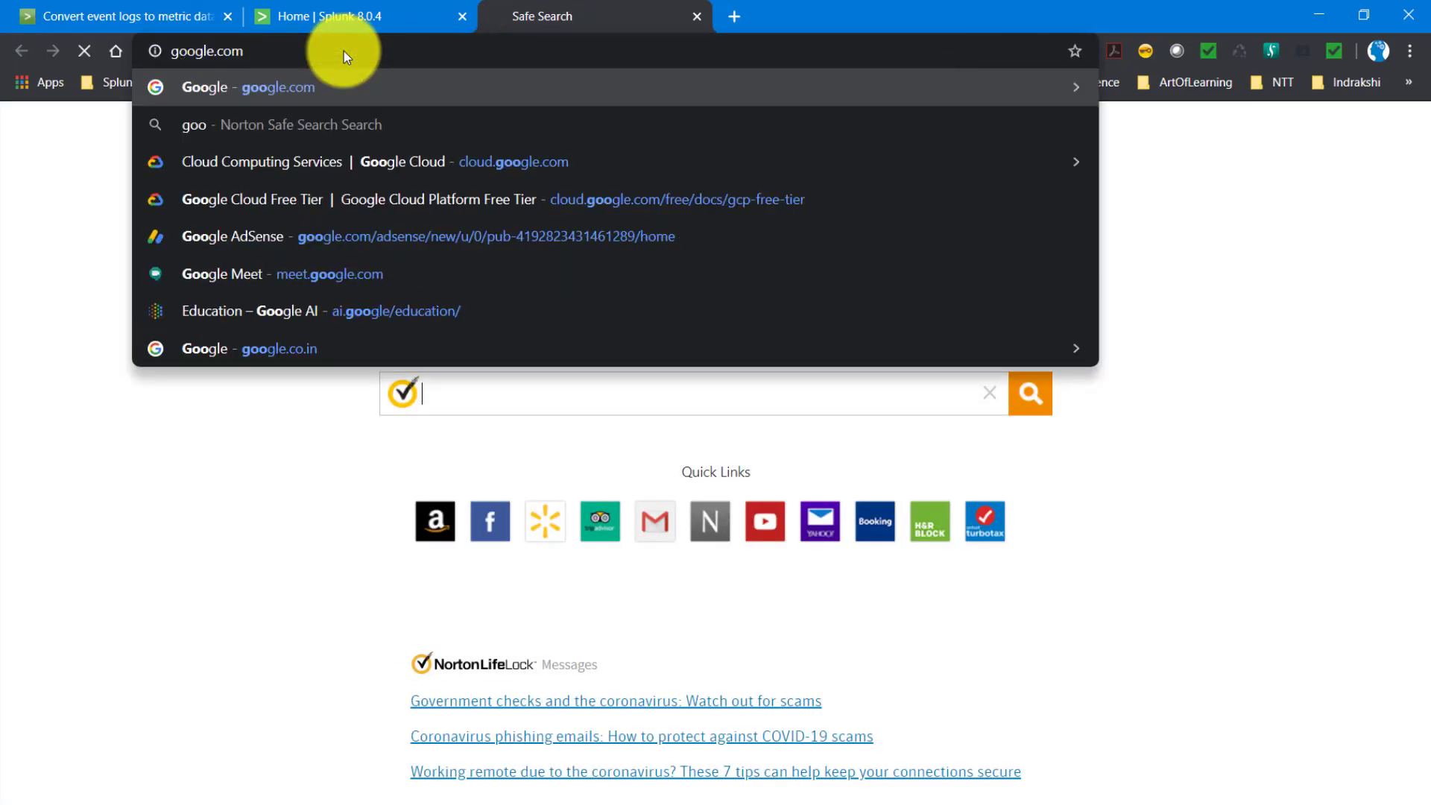
{"action": "key", "text": "Return"}
{"action": "type", "text": "reges"}
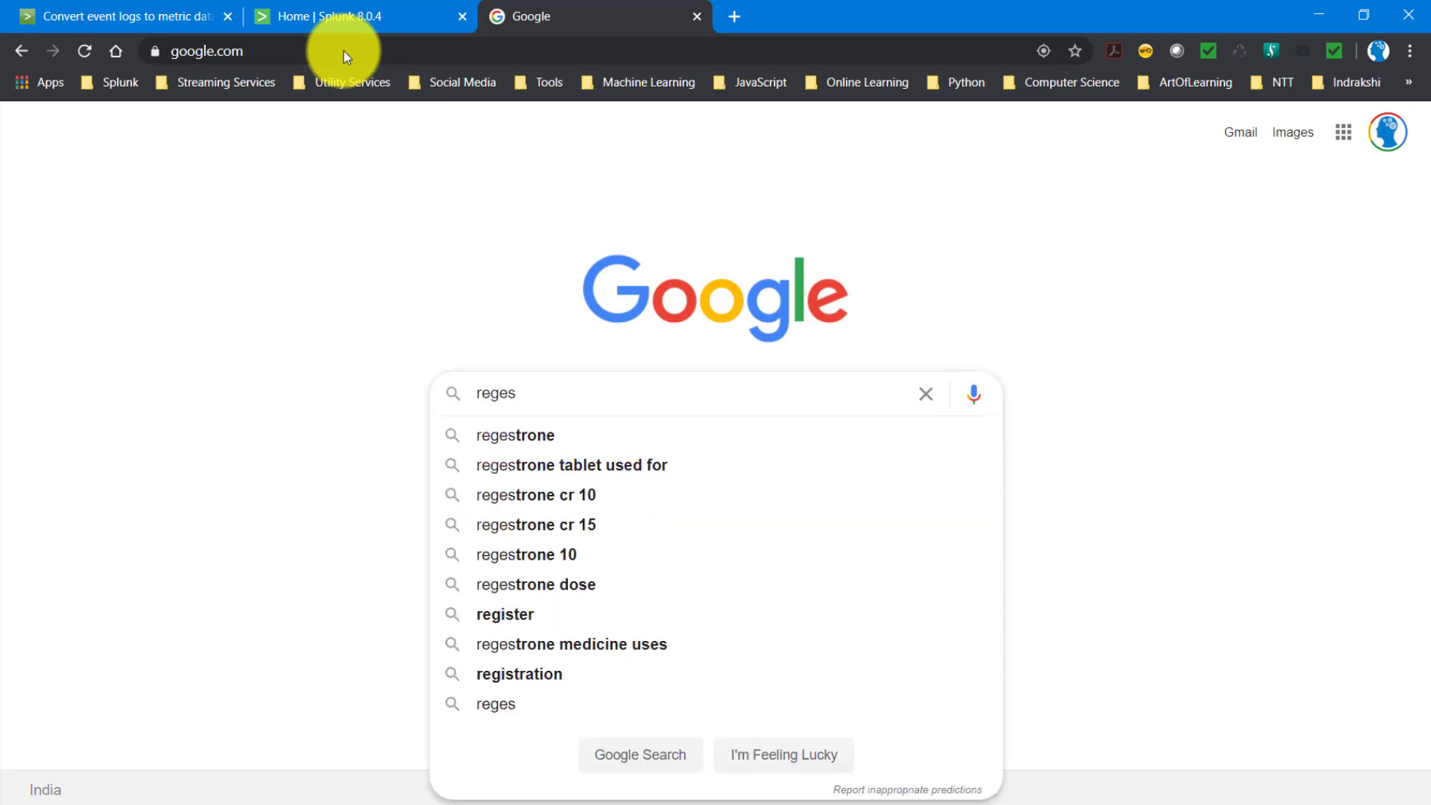
{"action": "key", "text": "BackSpace"}
{"action": "type", "text": "x101"}
{"action": "key", "text": "Return"}
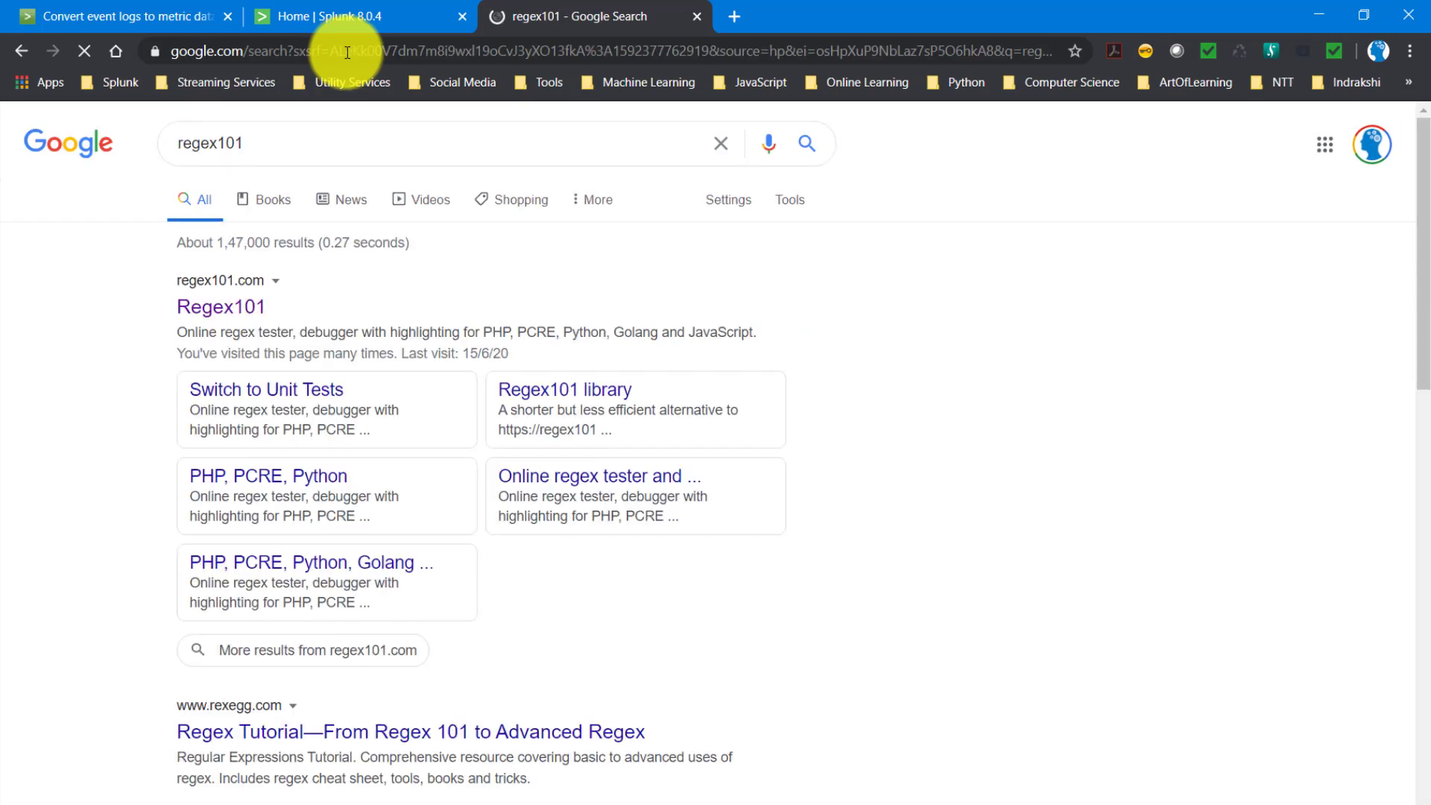
{"action": "left_click", "coordinate": [224, 305]}
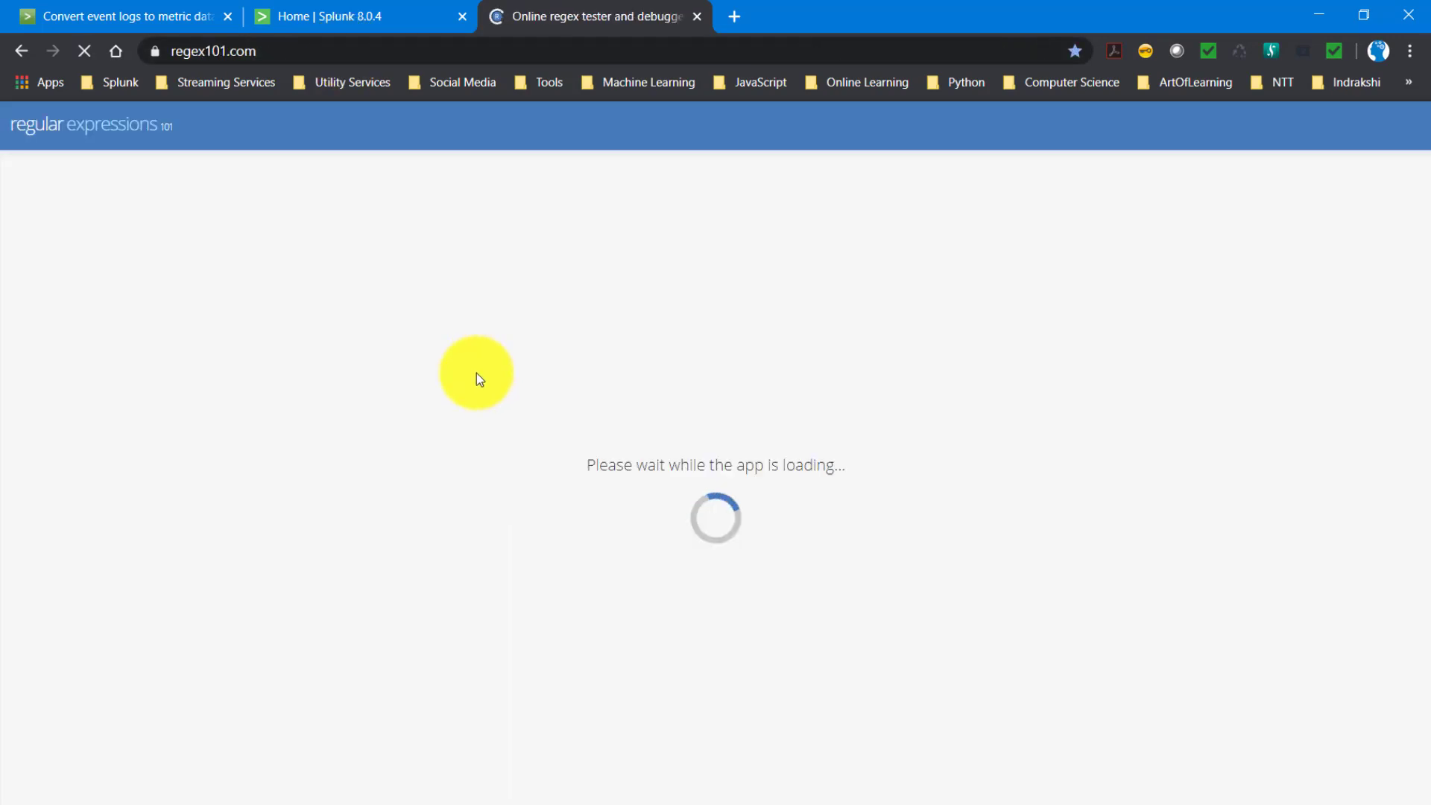
- Paste the copied log events as the test string and highlight province.bc.barlow in the first event
{"action": "left_click", "coordinate": [440, 463]}
{"action": "key", "text": "ctrl+v"}
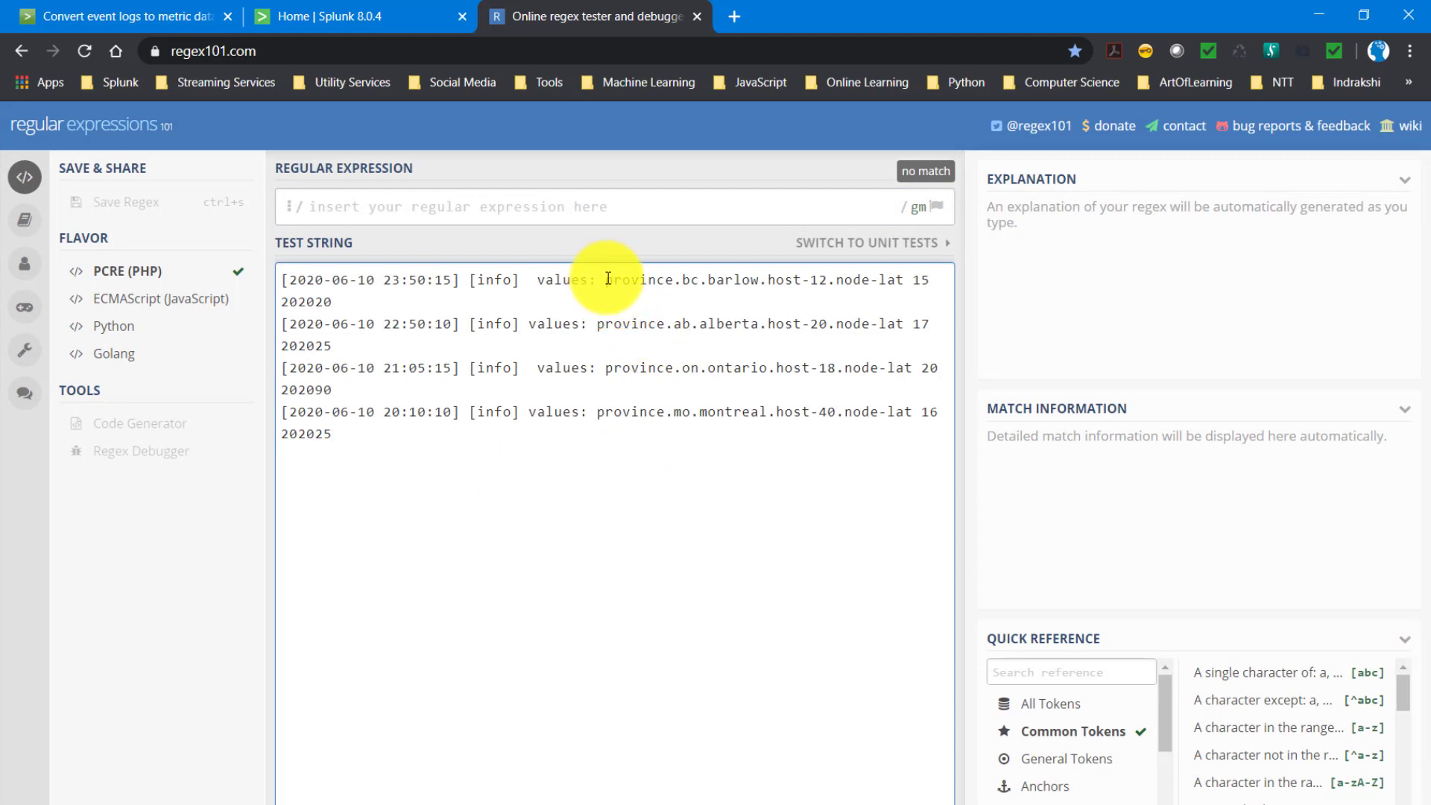
{"action": "left_click_drag", "start_coordinate": [608, 278], "coordinate": [762, 282]}
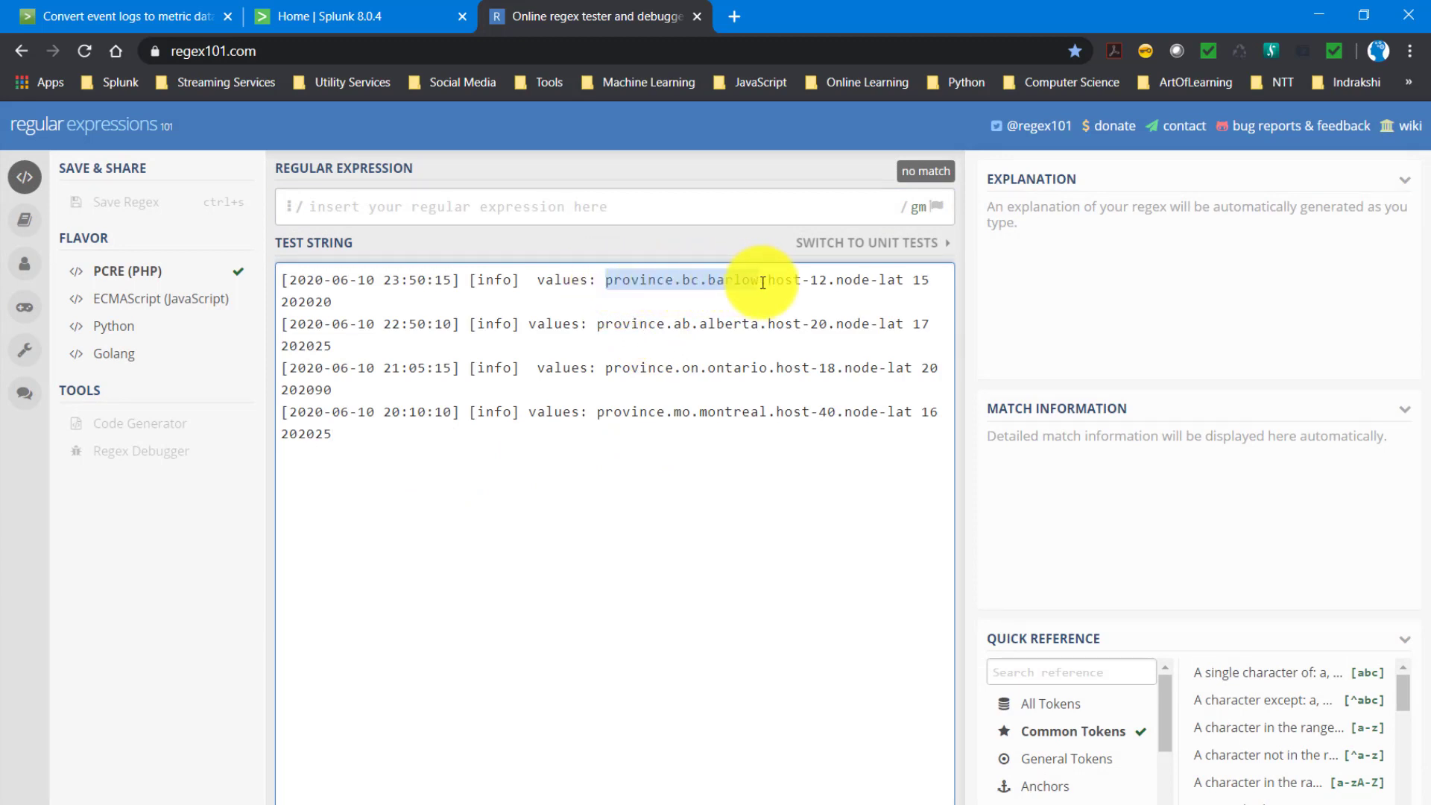
- Enter province\..+ as the regular expression to match the province prefix and the characters following its dot
{"action": "left_click", "coordinate": [398, 196]}
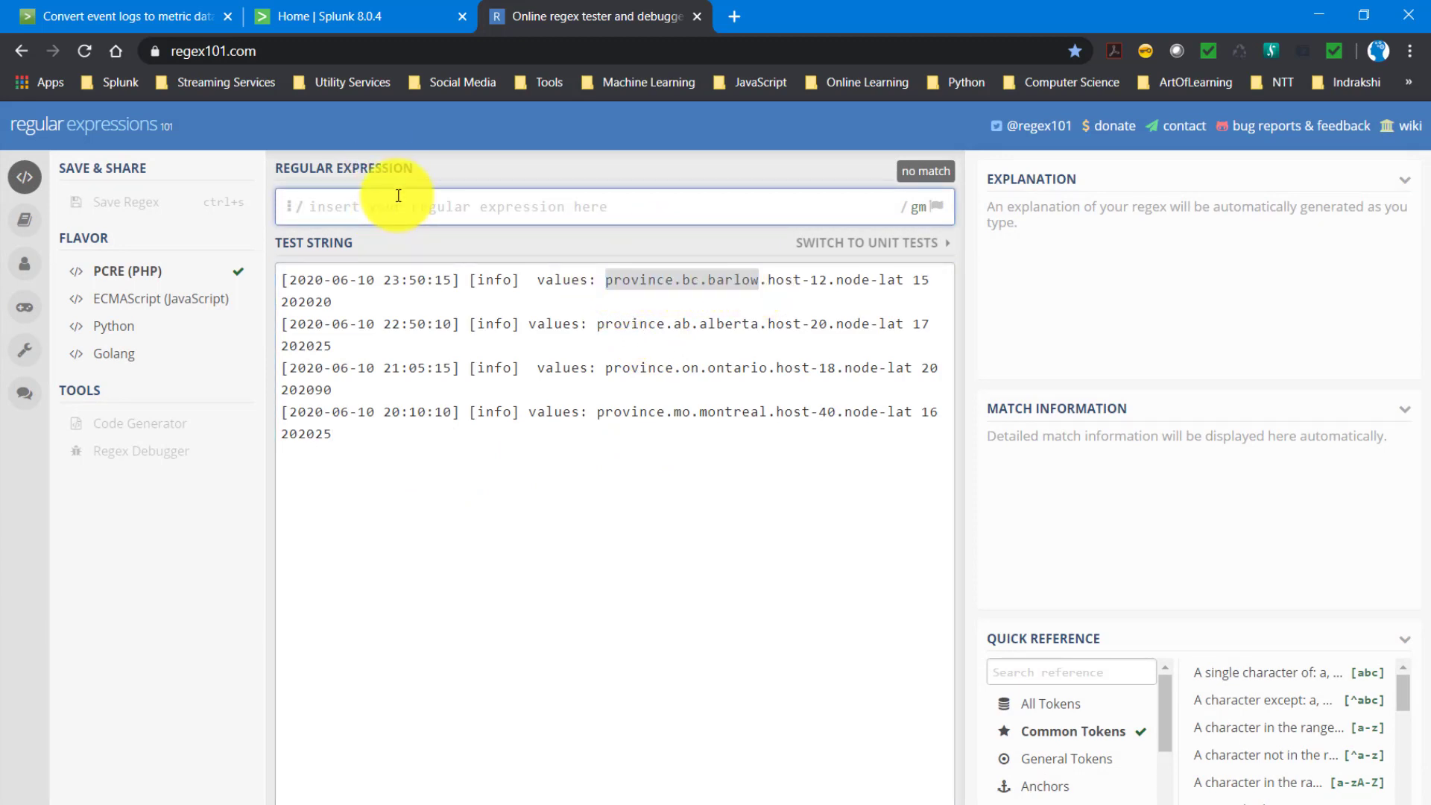
{"action": "type", "text": "province"}
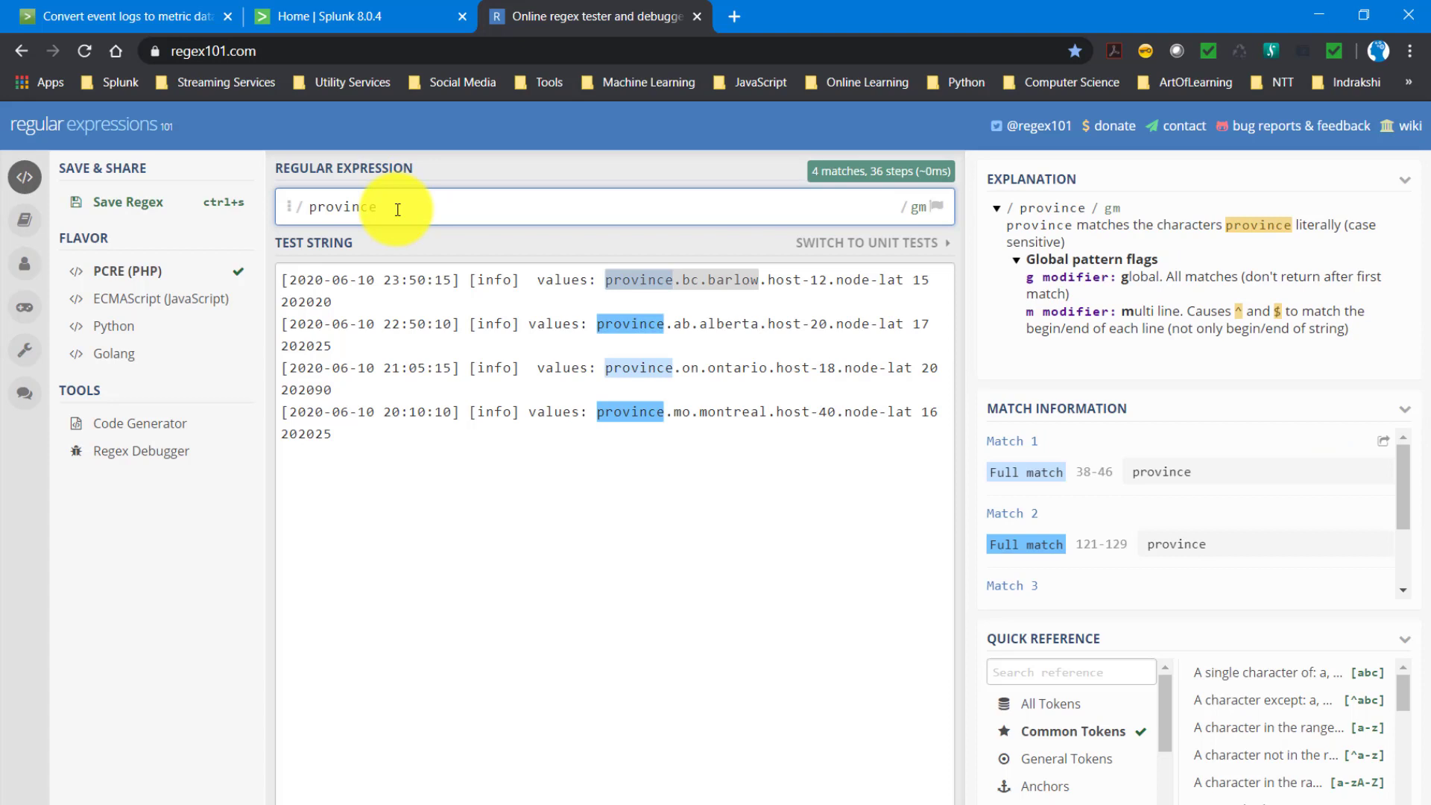
{"action": "type", "text": "\\."}
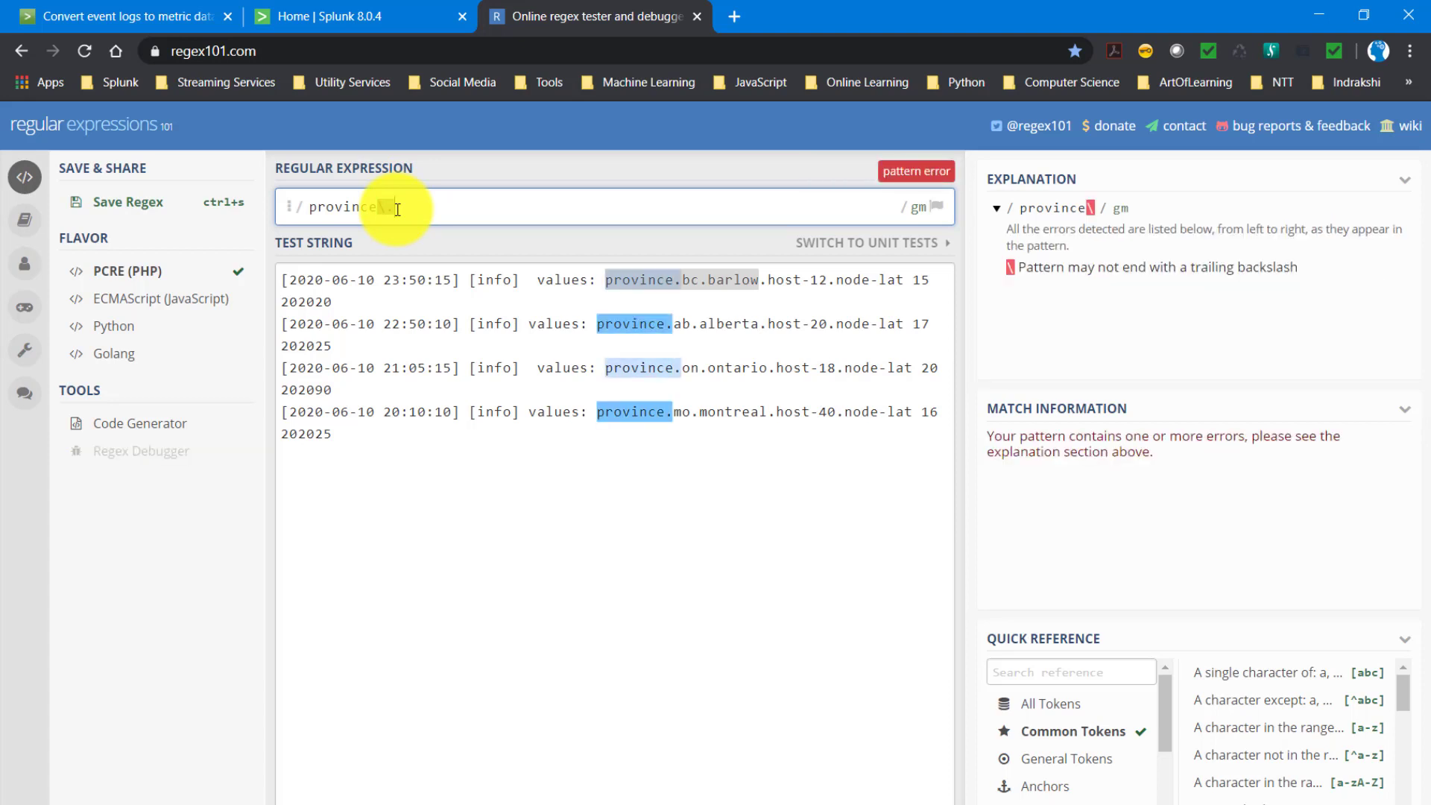
{"action": "mouse_move", "coordinate": [393, 211]}
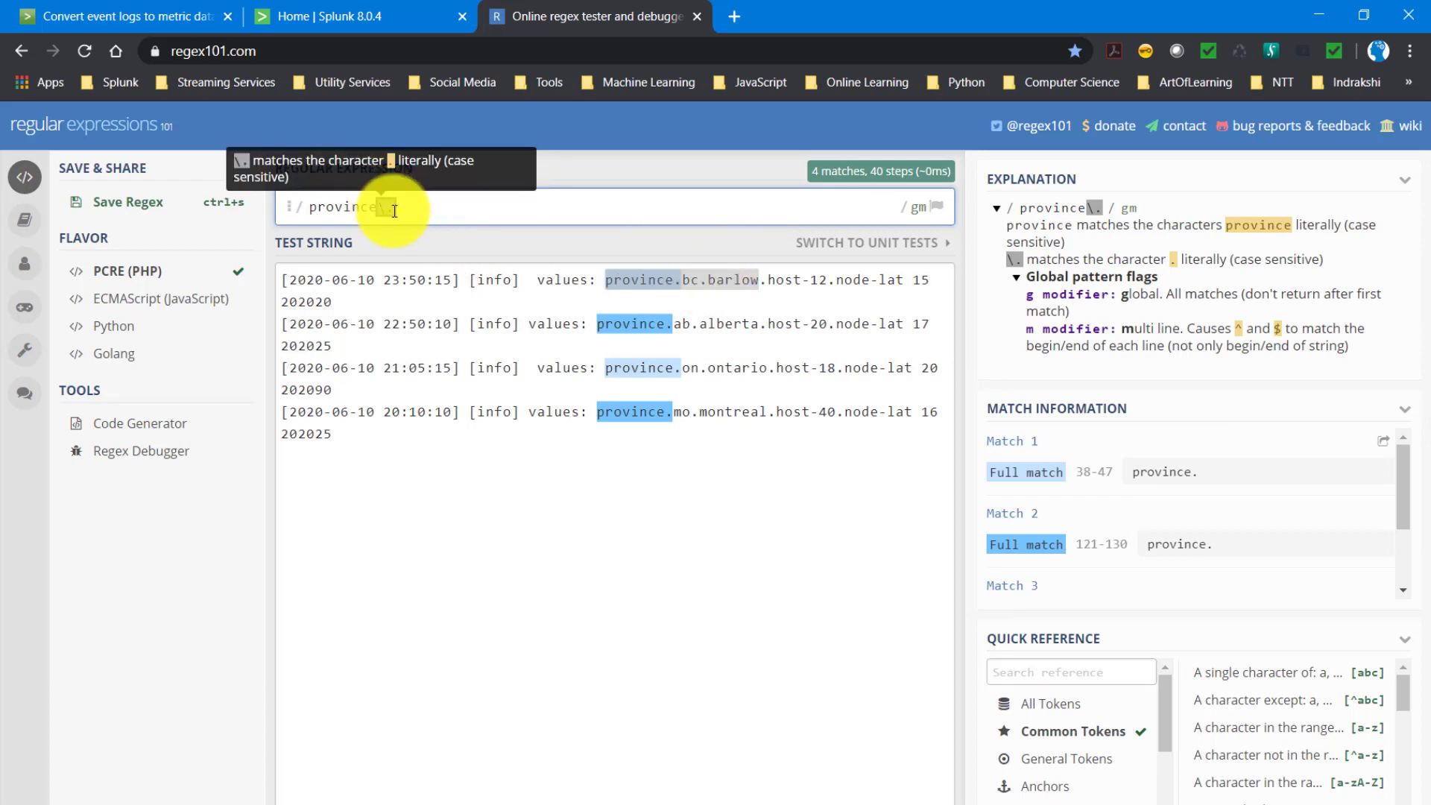
{"action": "mouse_move", "coordinate": [687, 283]}
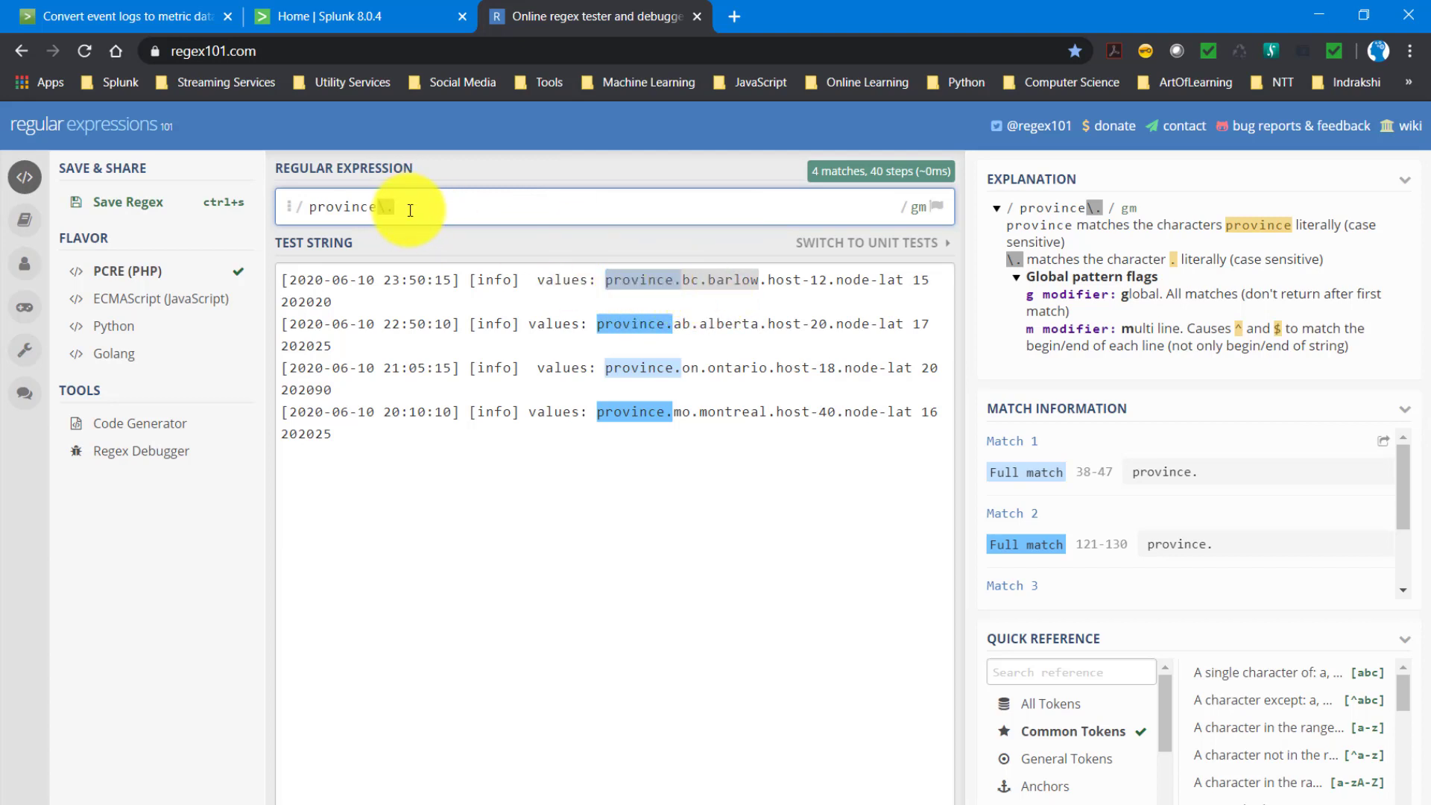
{"action": "type", "text": ".+"}
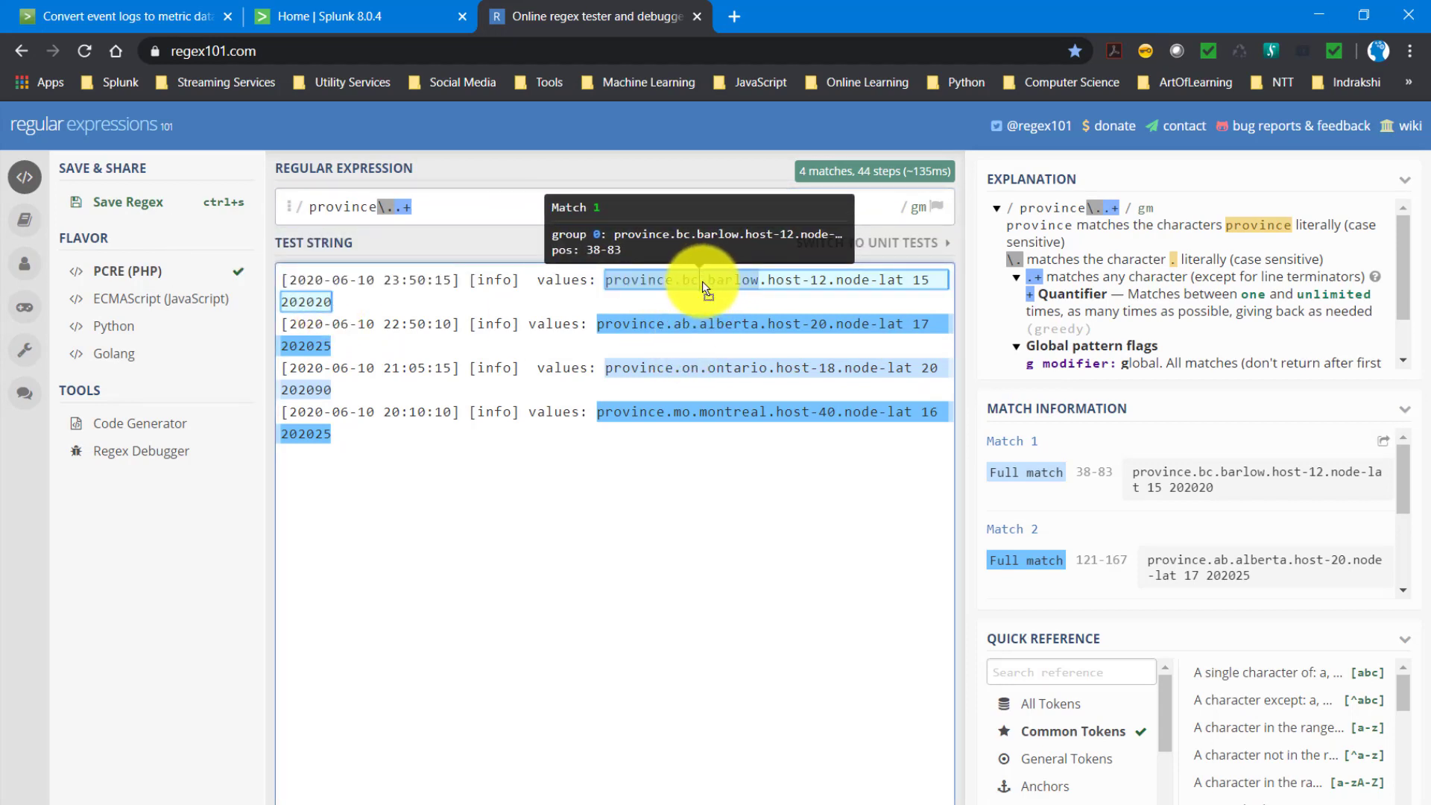
- Extend the regular expression to province\..+\..+ and mark the dot before host-12 in the first event
{"action": "left_click", "coordinate": [463, 208]}
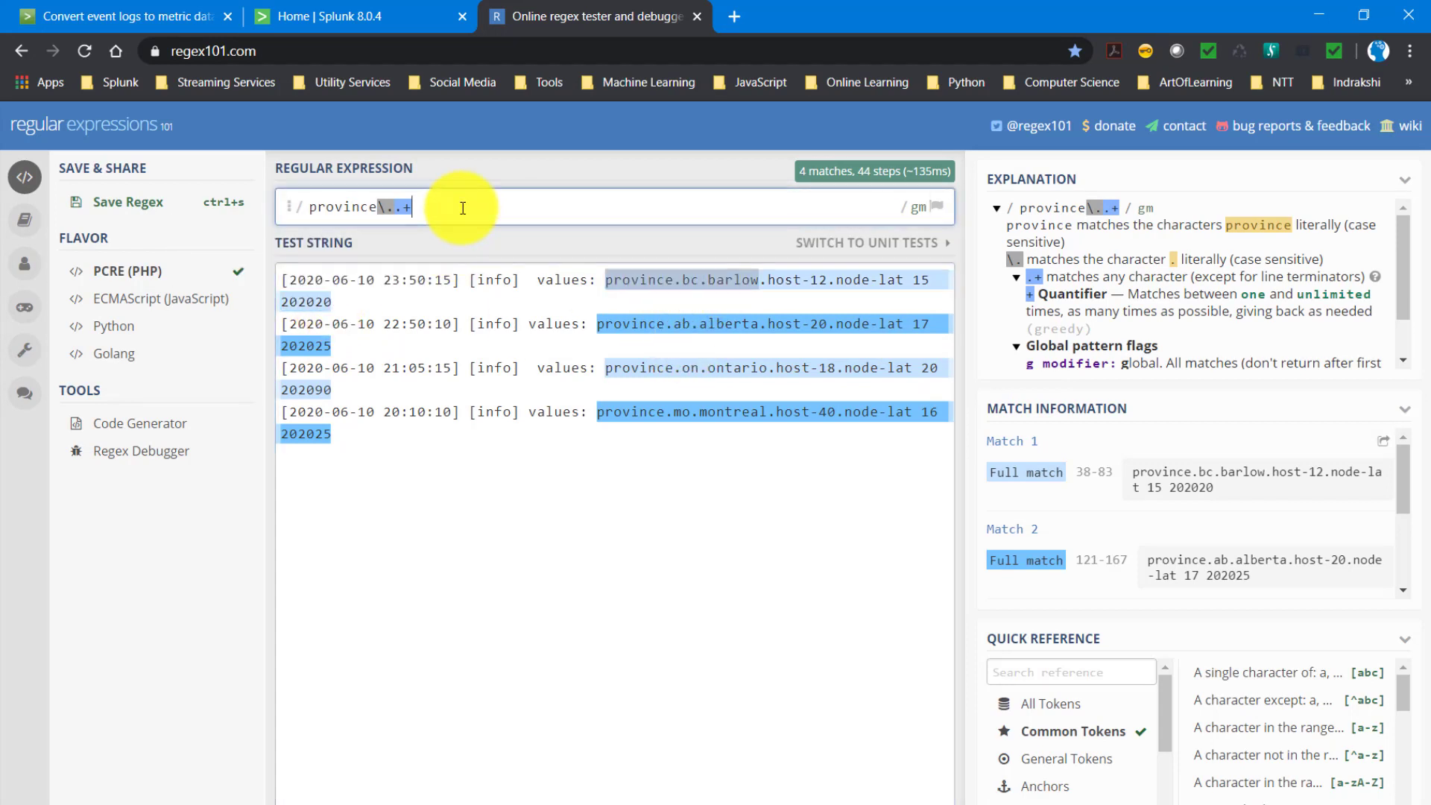
{"action": "type", "text": "\\."}
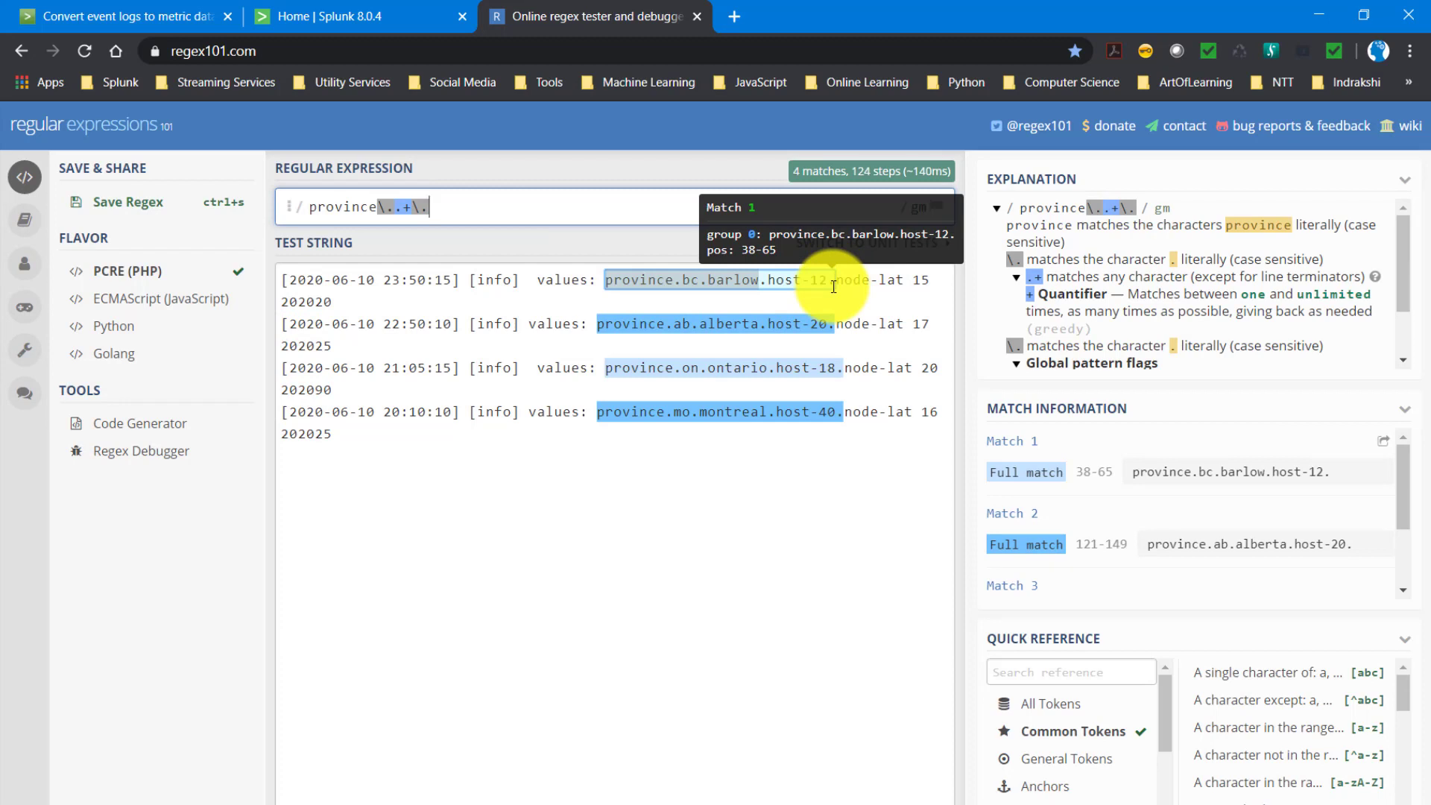
{"action": "left_click", "coordinate": [717, 279]}
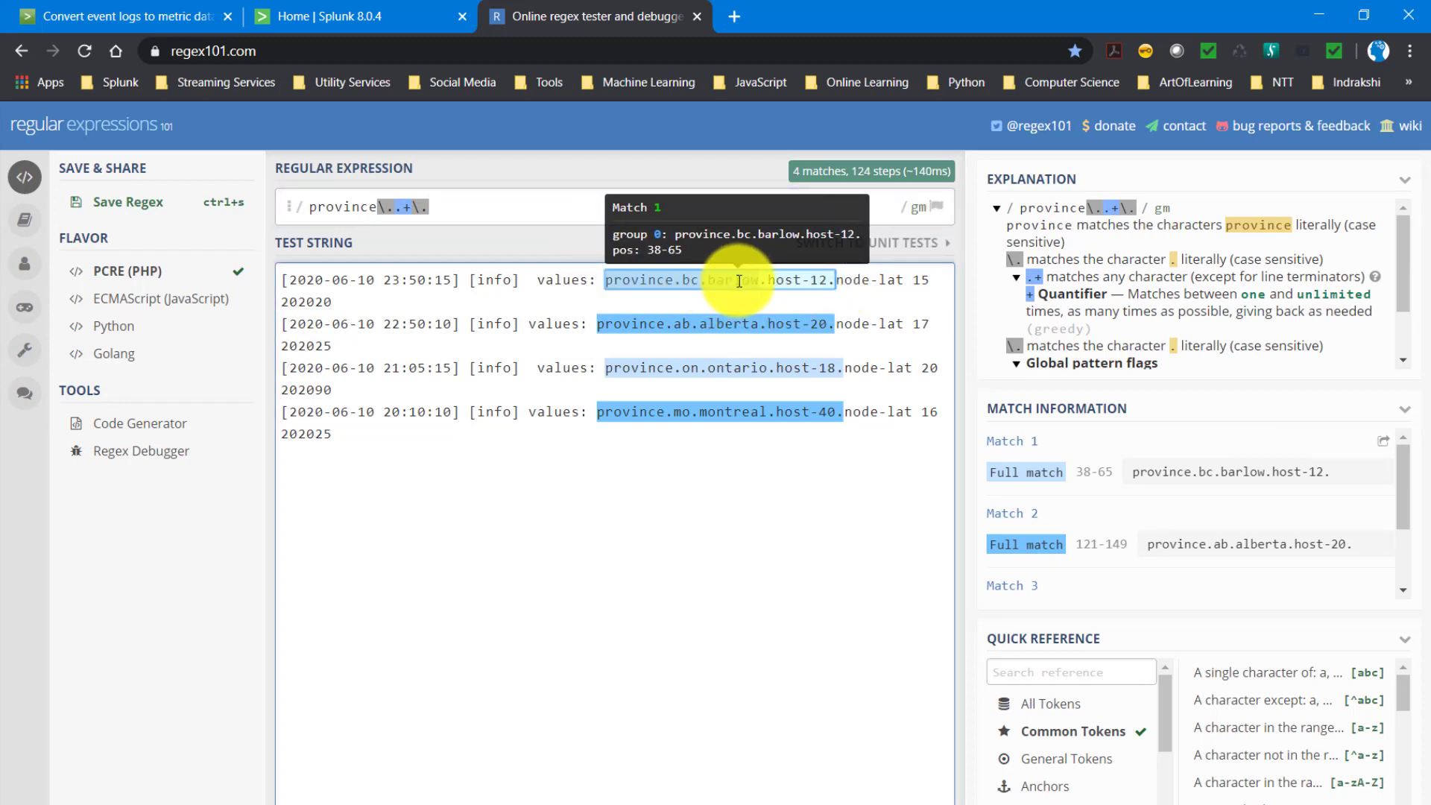
{"action": "left_click", "coordinate": [441, 208]}
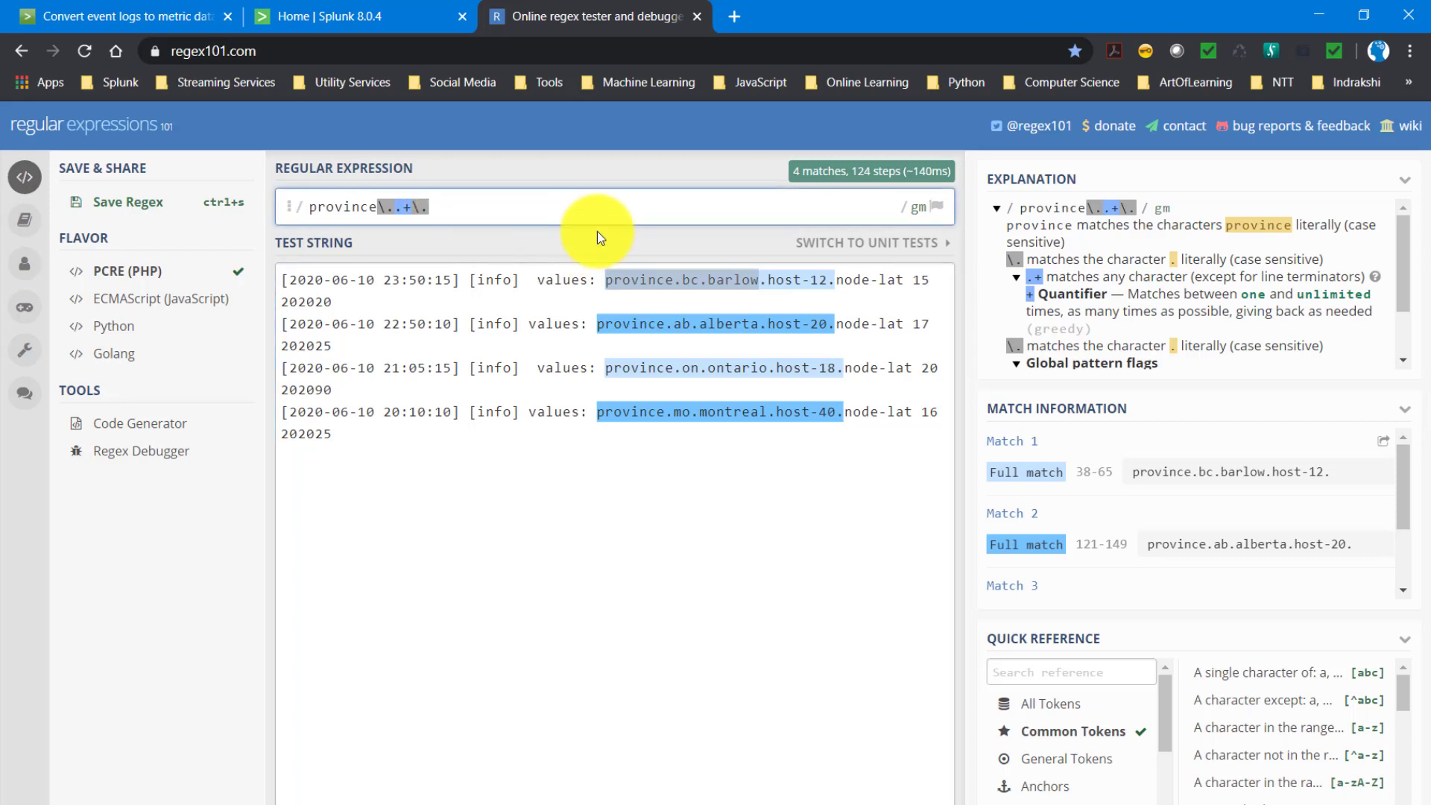
{"action": "type", "text": ".+"}
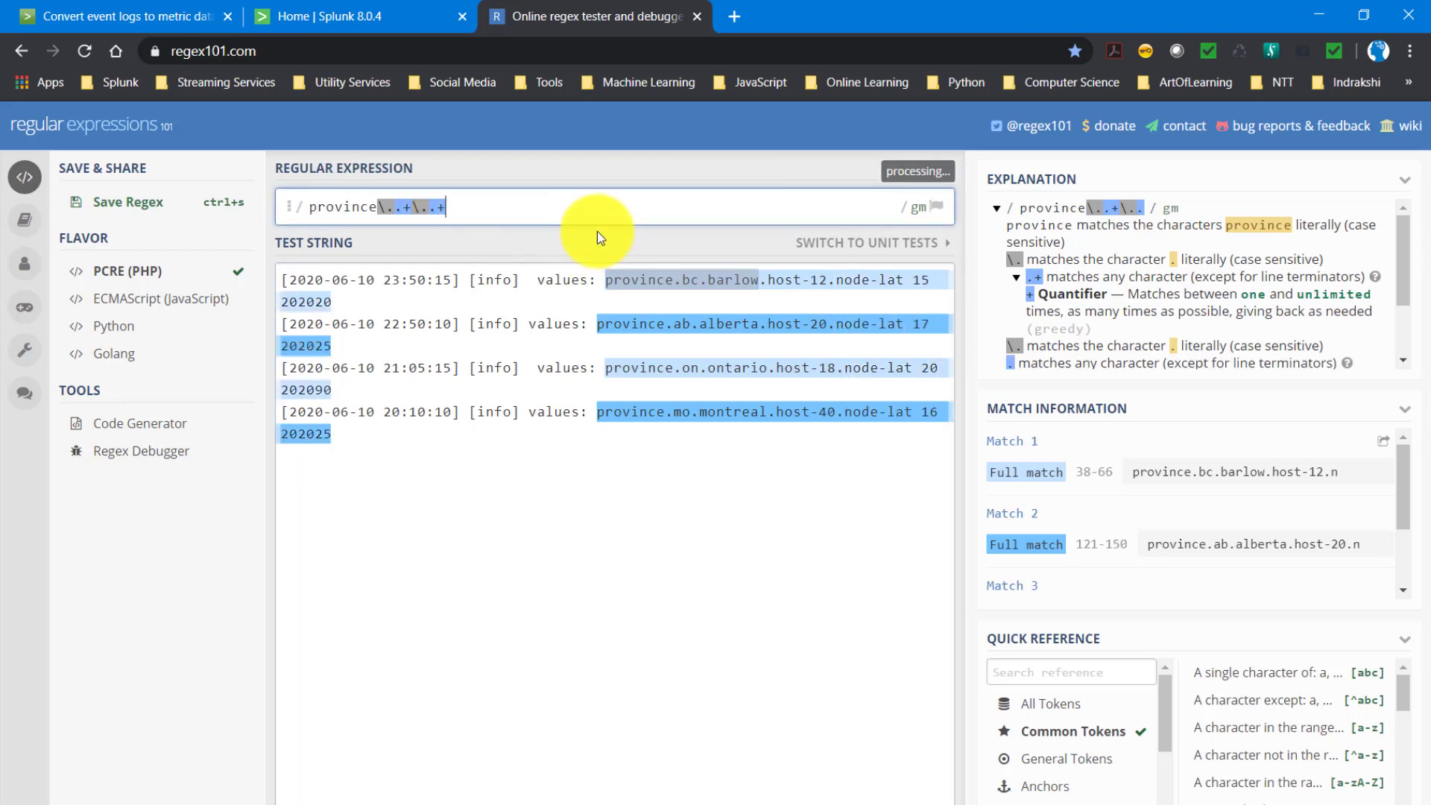
{"action": "left_click", "coordinate": [768, 281]}
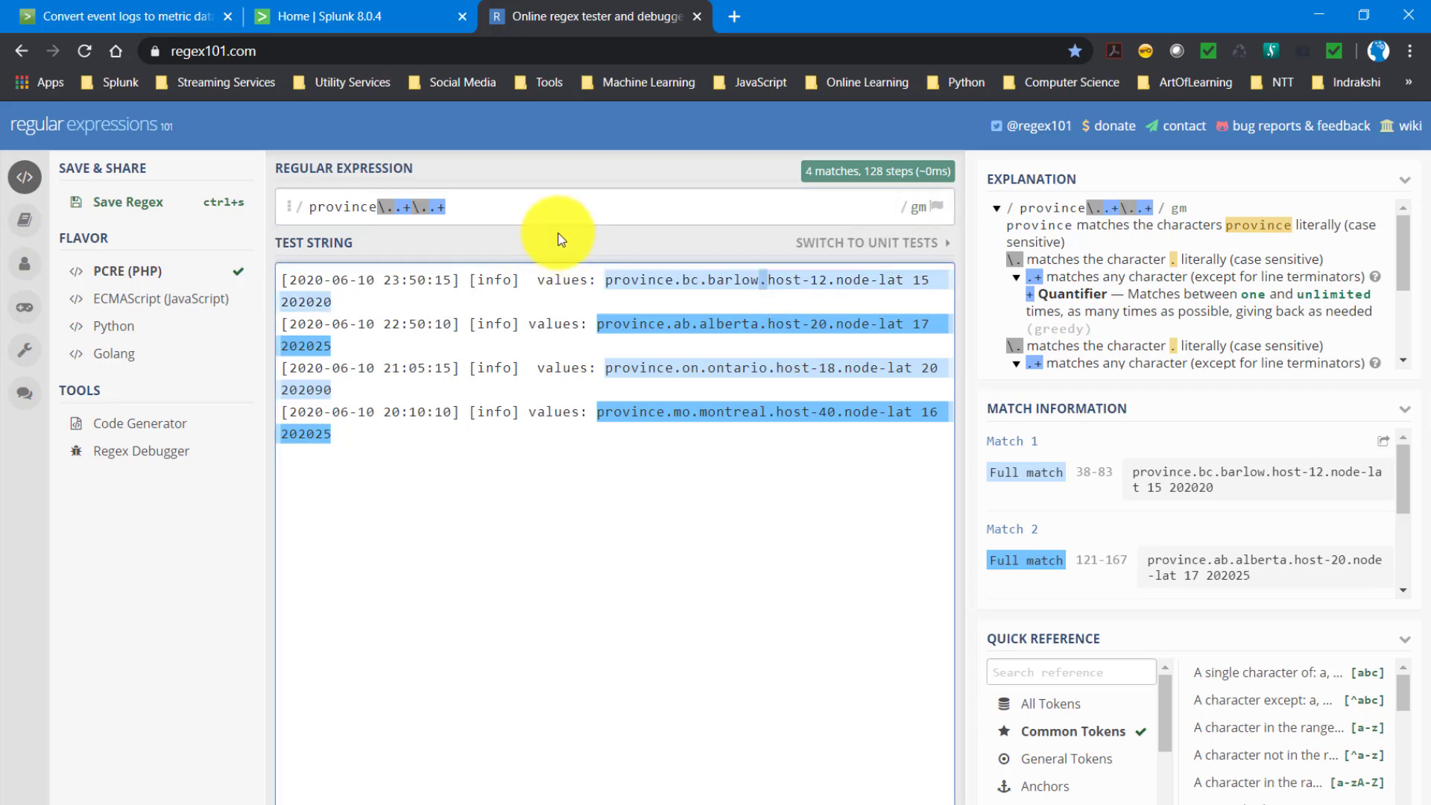
- Extend the regular expression to province\..+\..+\.host so it matches the word host after the third dot
{"action": "left_click", "coordinate": [527, 212]}
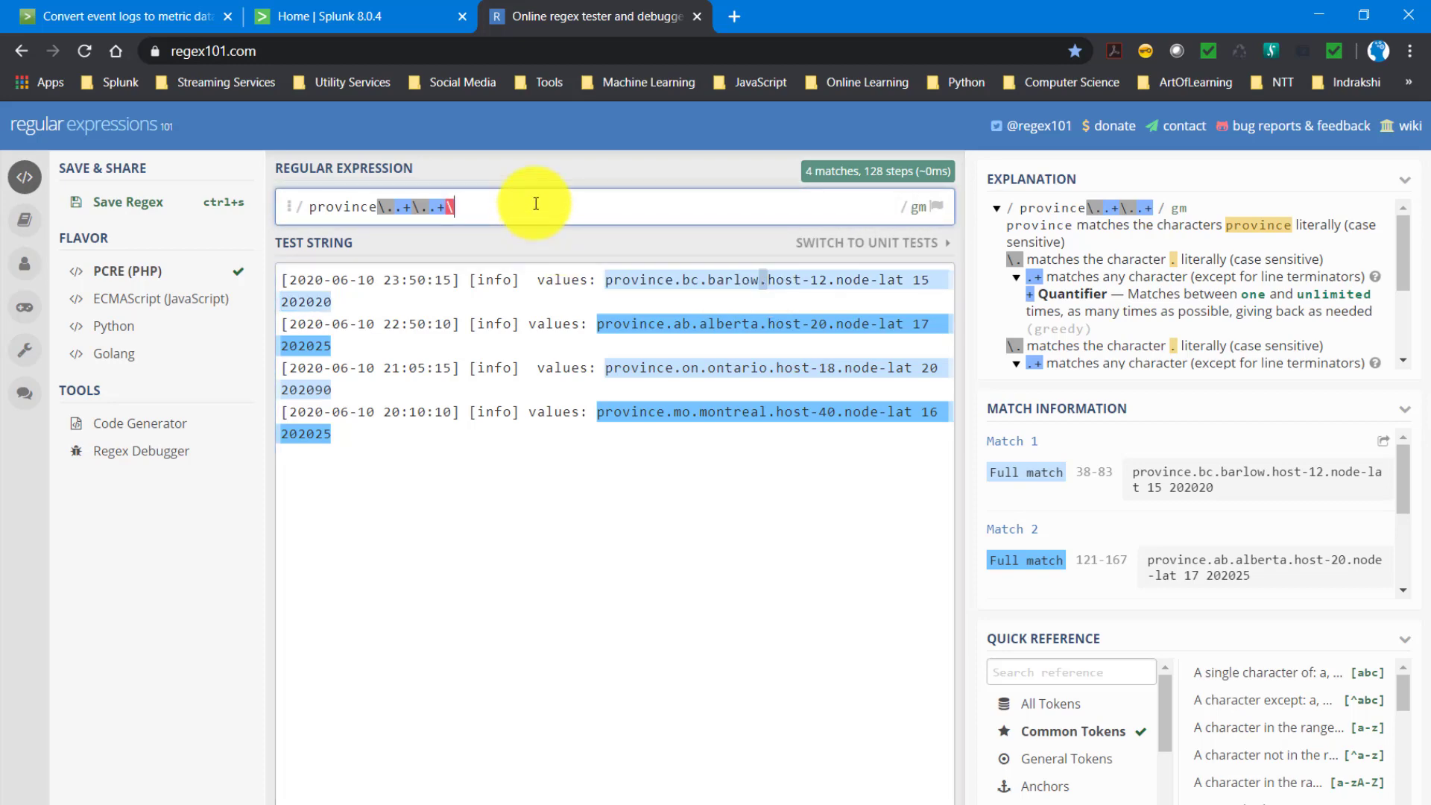
{"action": "type", "text": "\\."}
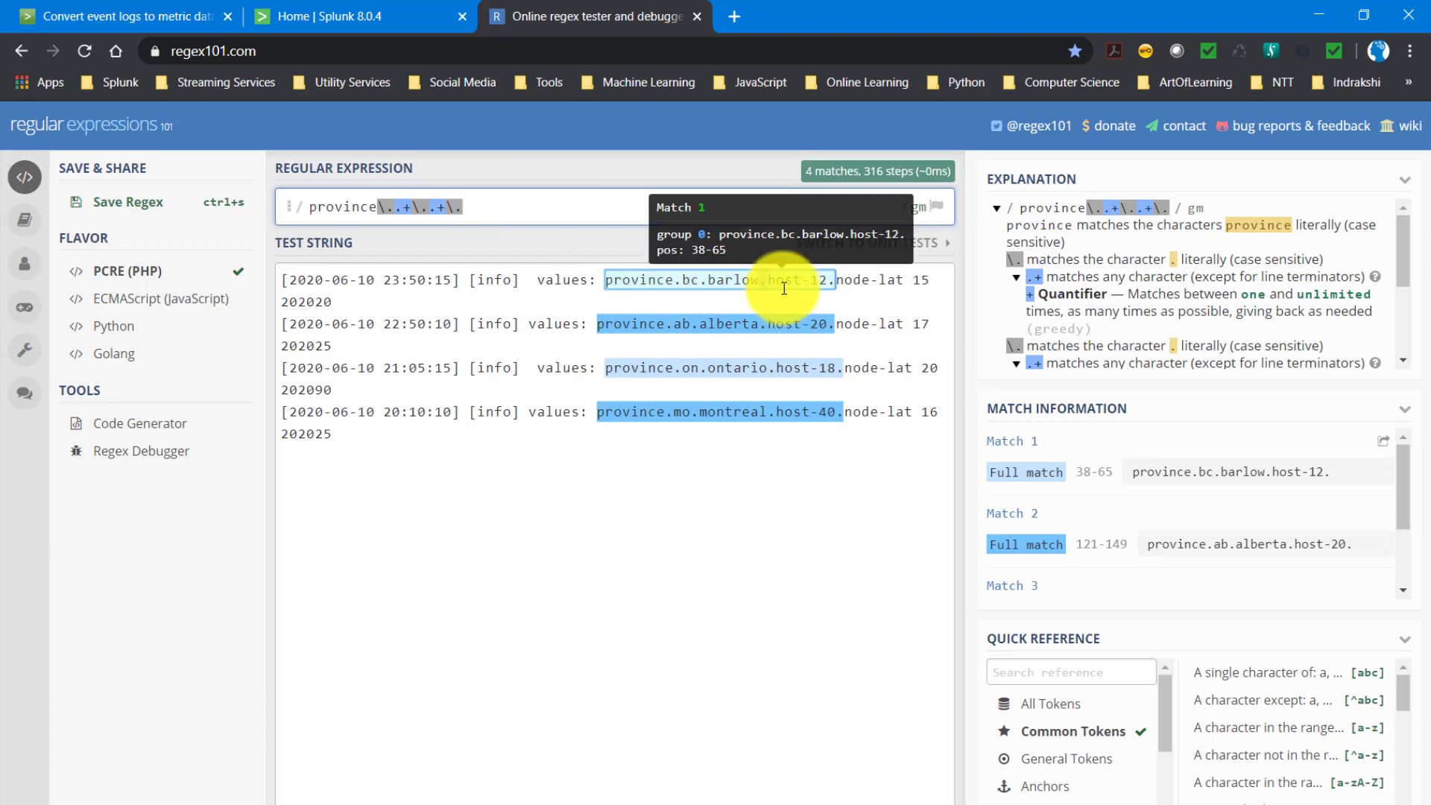
{"action": "double_click", "coordinate": [783, 280]}
{"action": "left_click", "coordinate": [537, 217]}
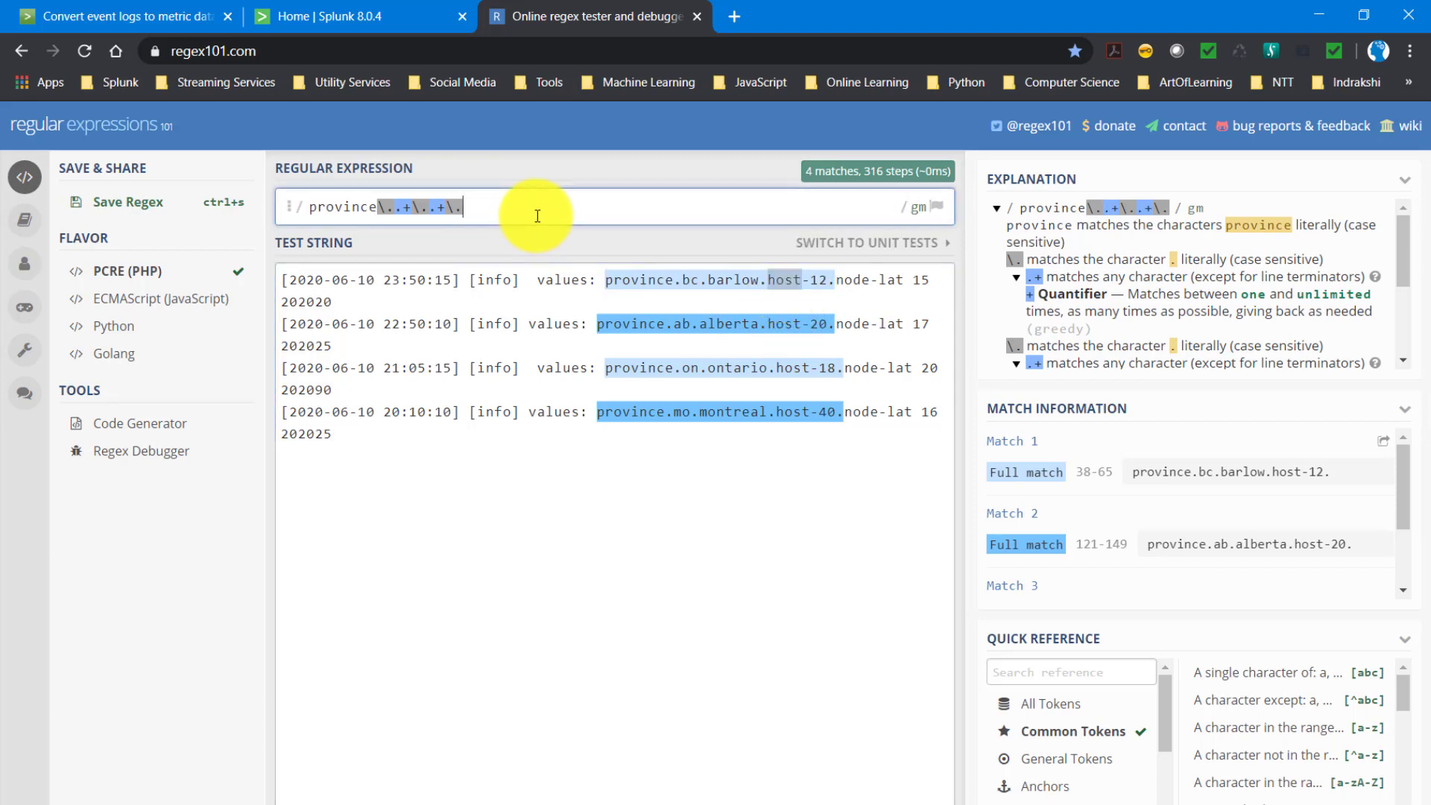
{"action": "type", "text": "host"}
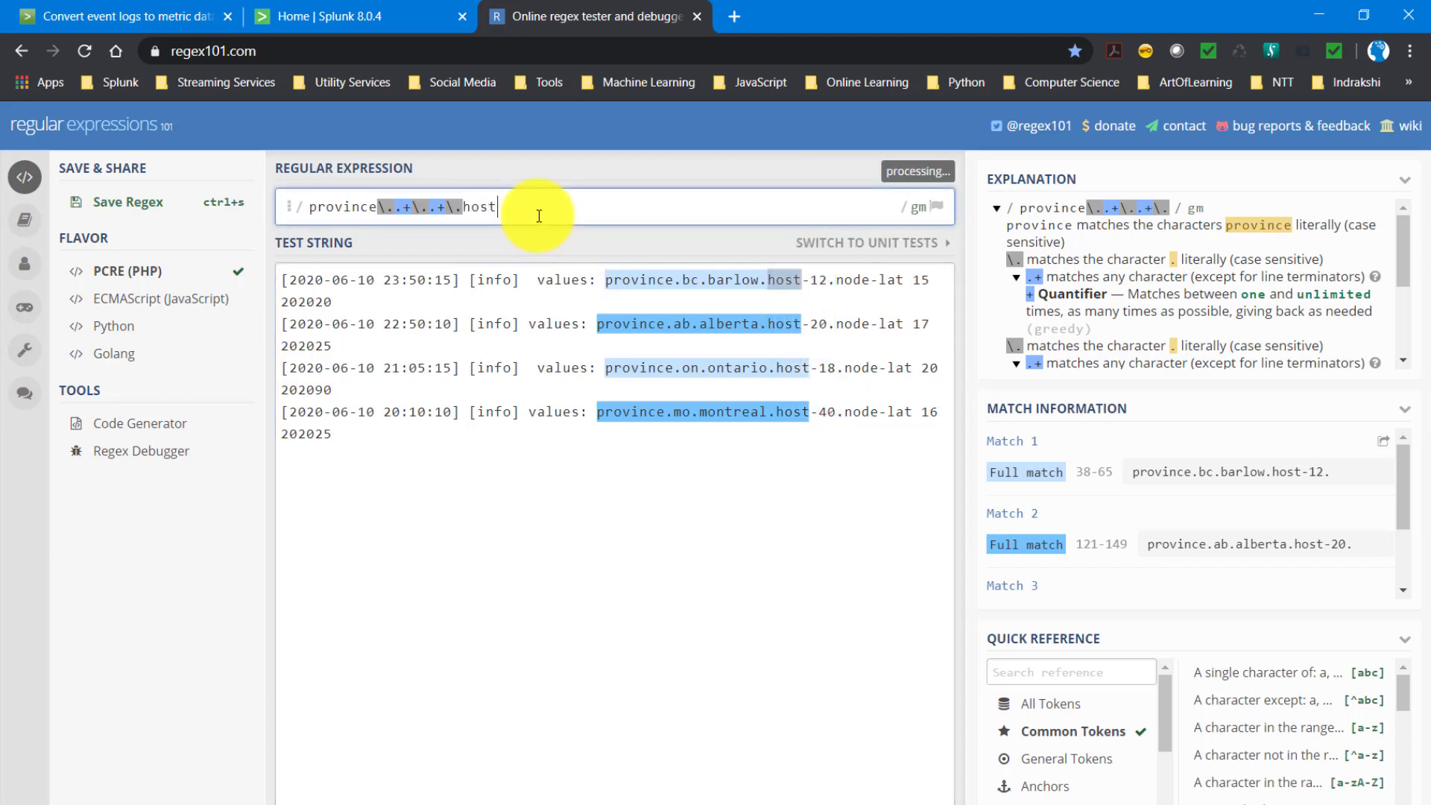
- Enclose province\..+\..+\. in parentheses as the first capturing group, leaving host outside it
{"action": "left_click", "coordinate": [313, 207]}
{"action": "type", "text": "("}
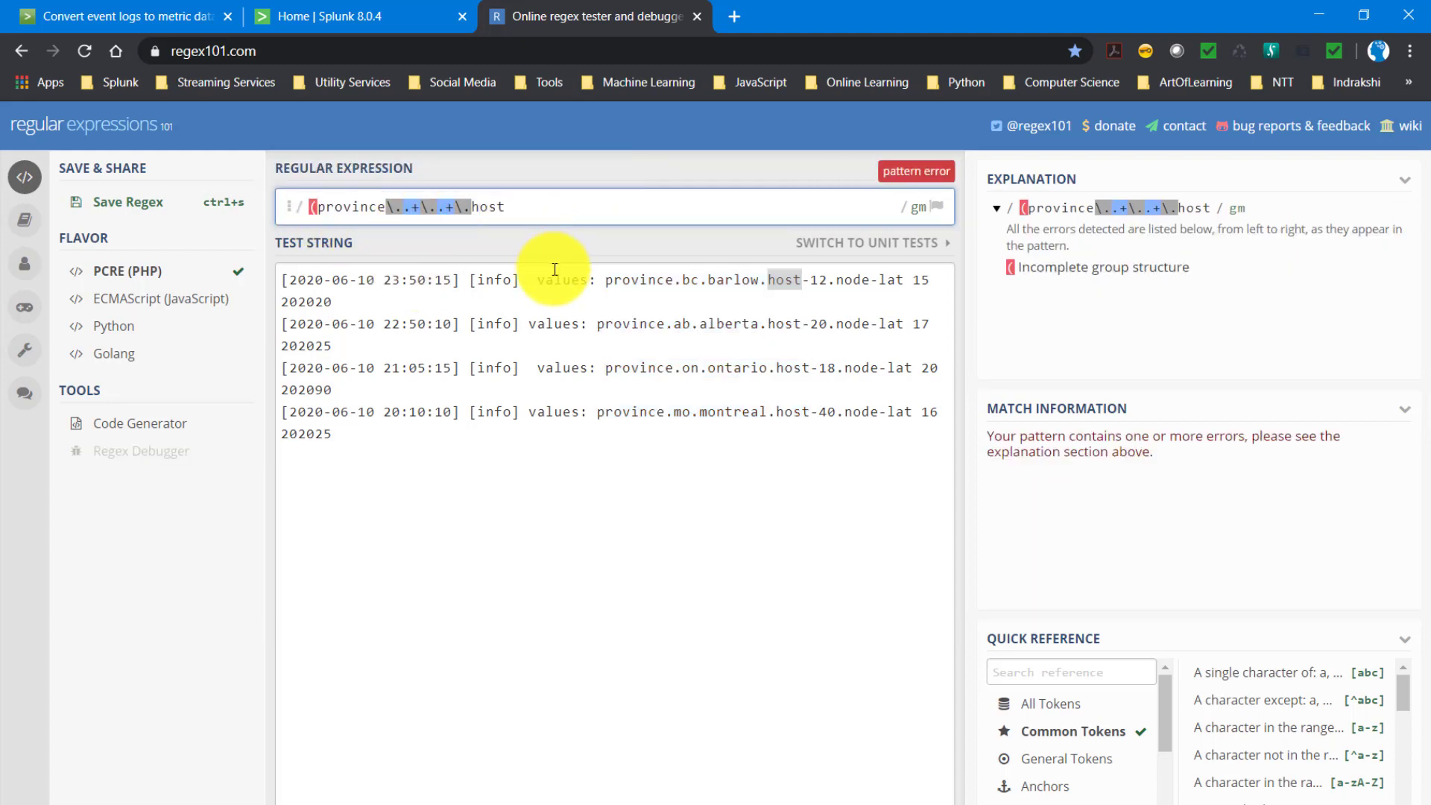
{"action": "type", "text": ")"}
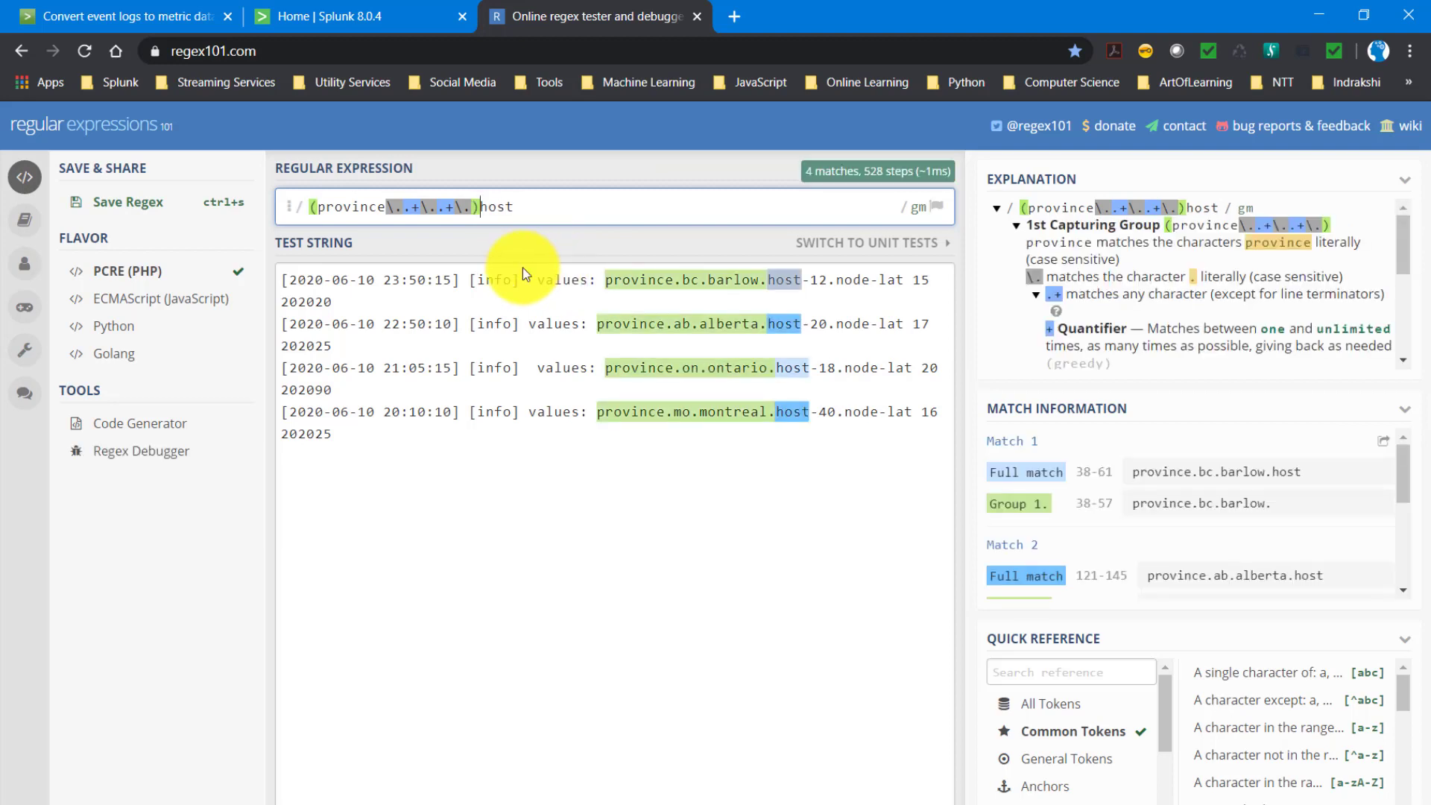
{"action": "left_click", "coordinate": [320, 204]}
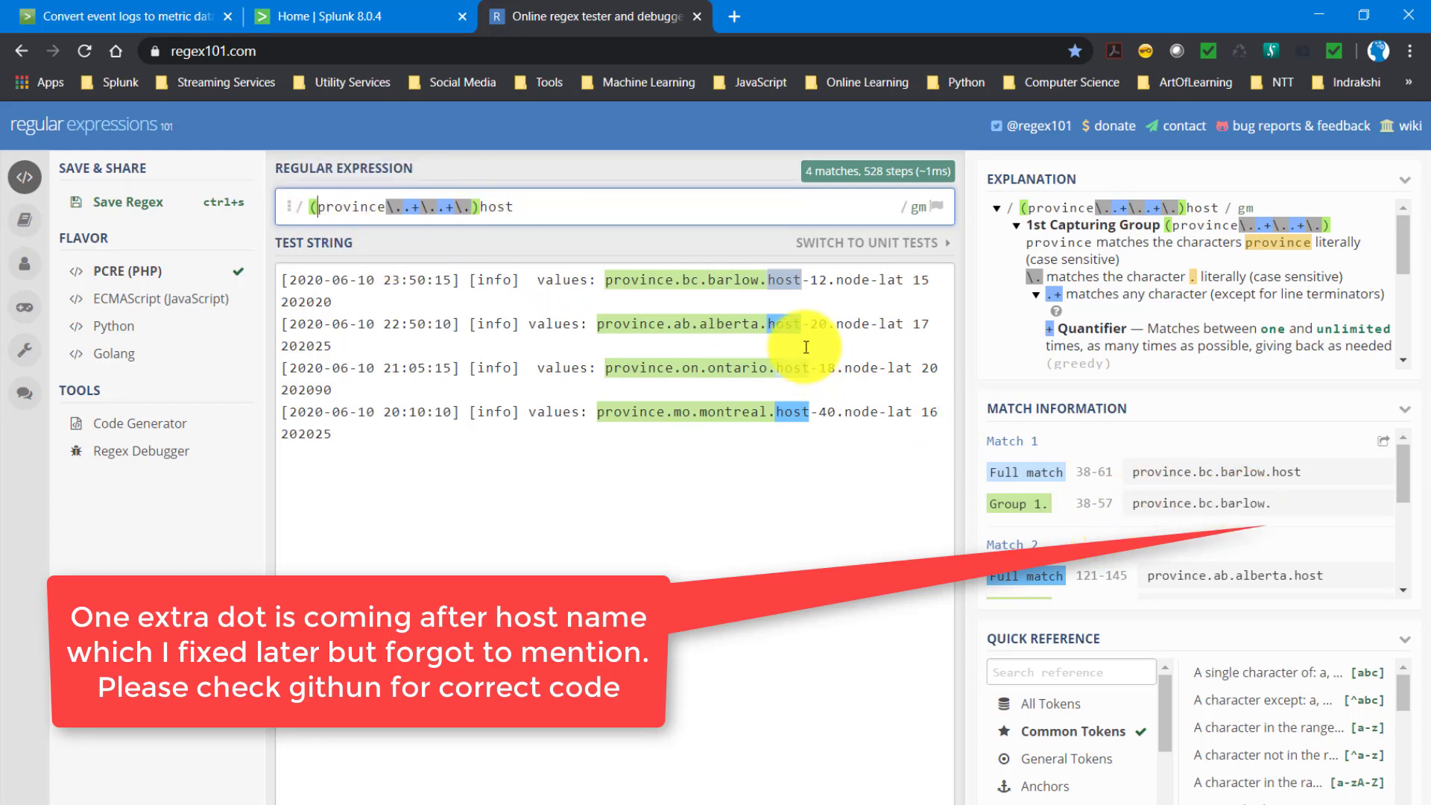
{"action": "mouse_move", "coordinate": [764, 271]}
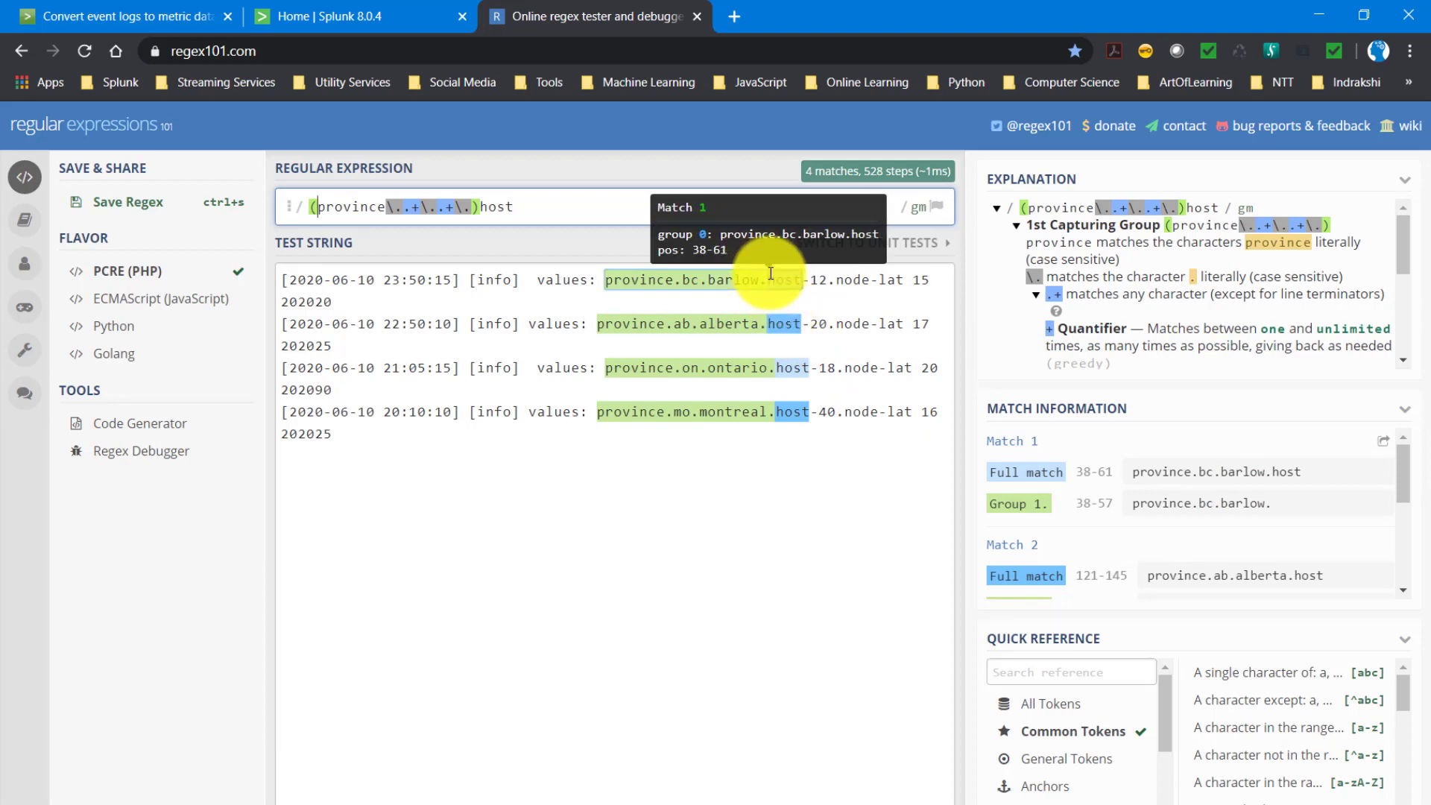
{"action": "left_click_drag", "start_coordinate": [916, 289], "coordinate": [904, 284]}
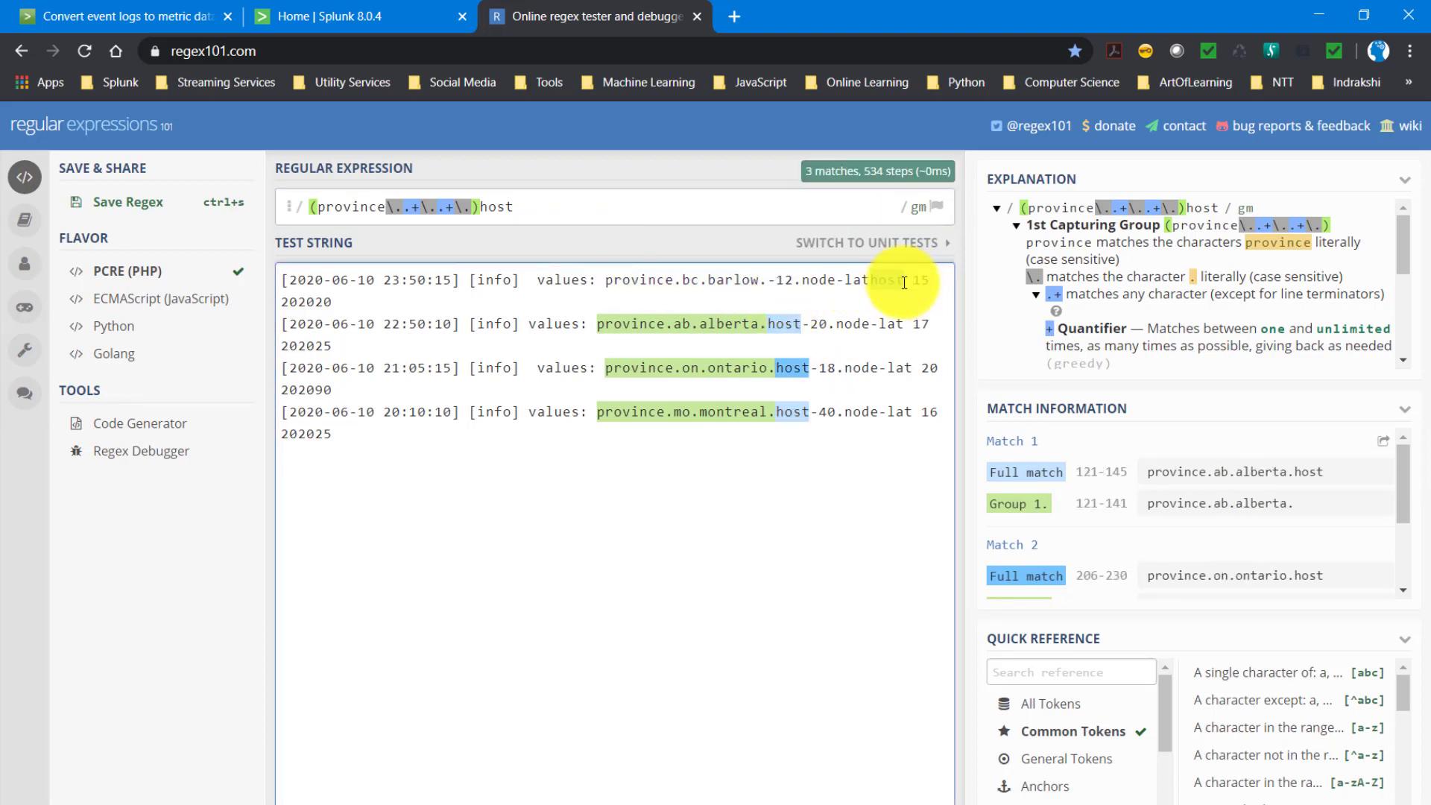
{"action": "key", "text": "ctrl+z"}
- Highlight host-12.node-lat in the first event and append -\d+\. after host in the regular expression
{"action": "mouse_move", "coordinate": [766, 280]}
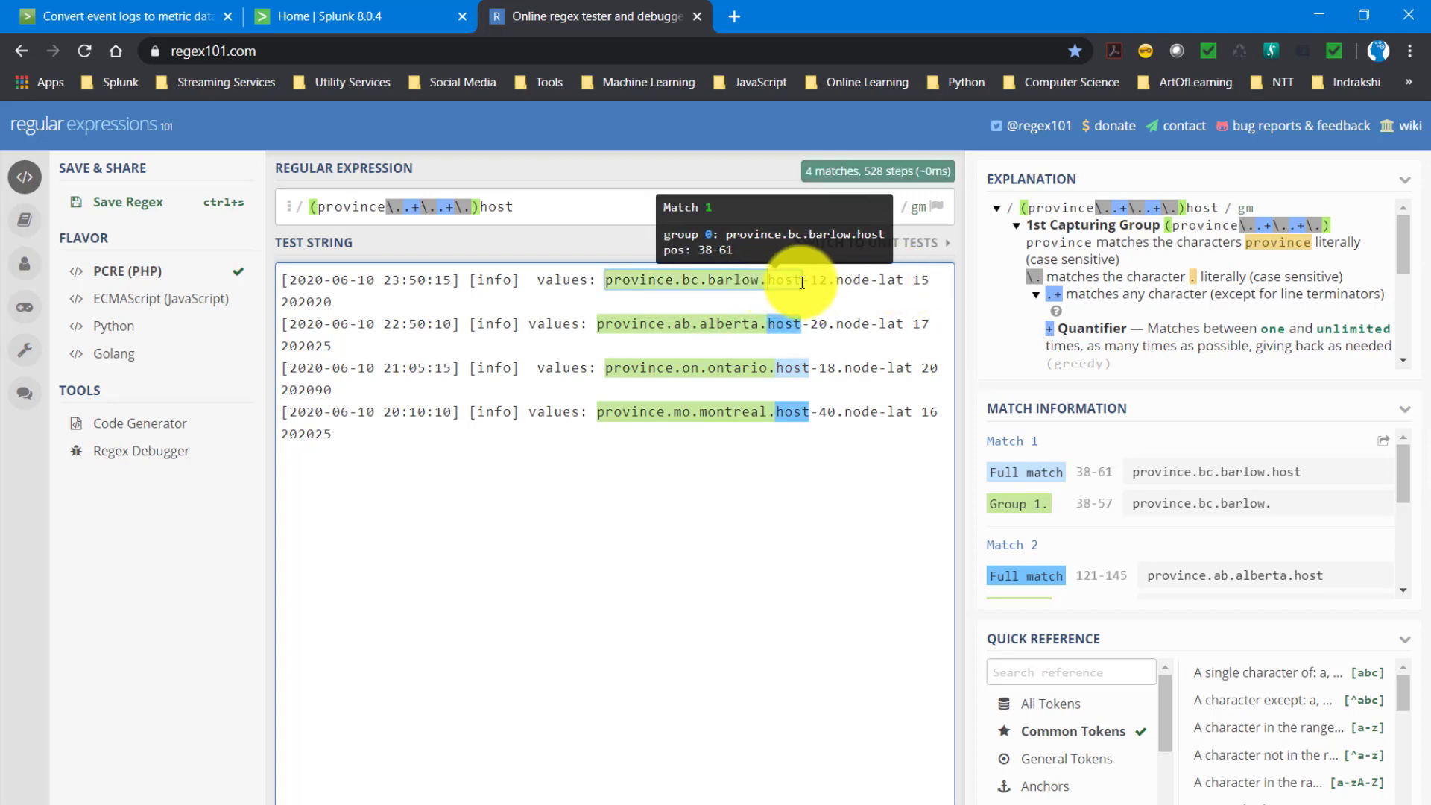
{"action": "left_click_drag", "start_coordinate": [802, 283], "coordinate": [904, 279]}
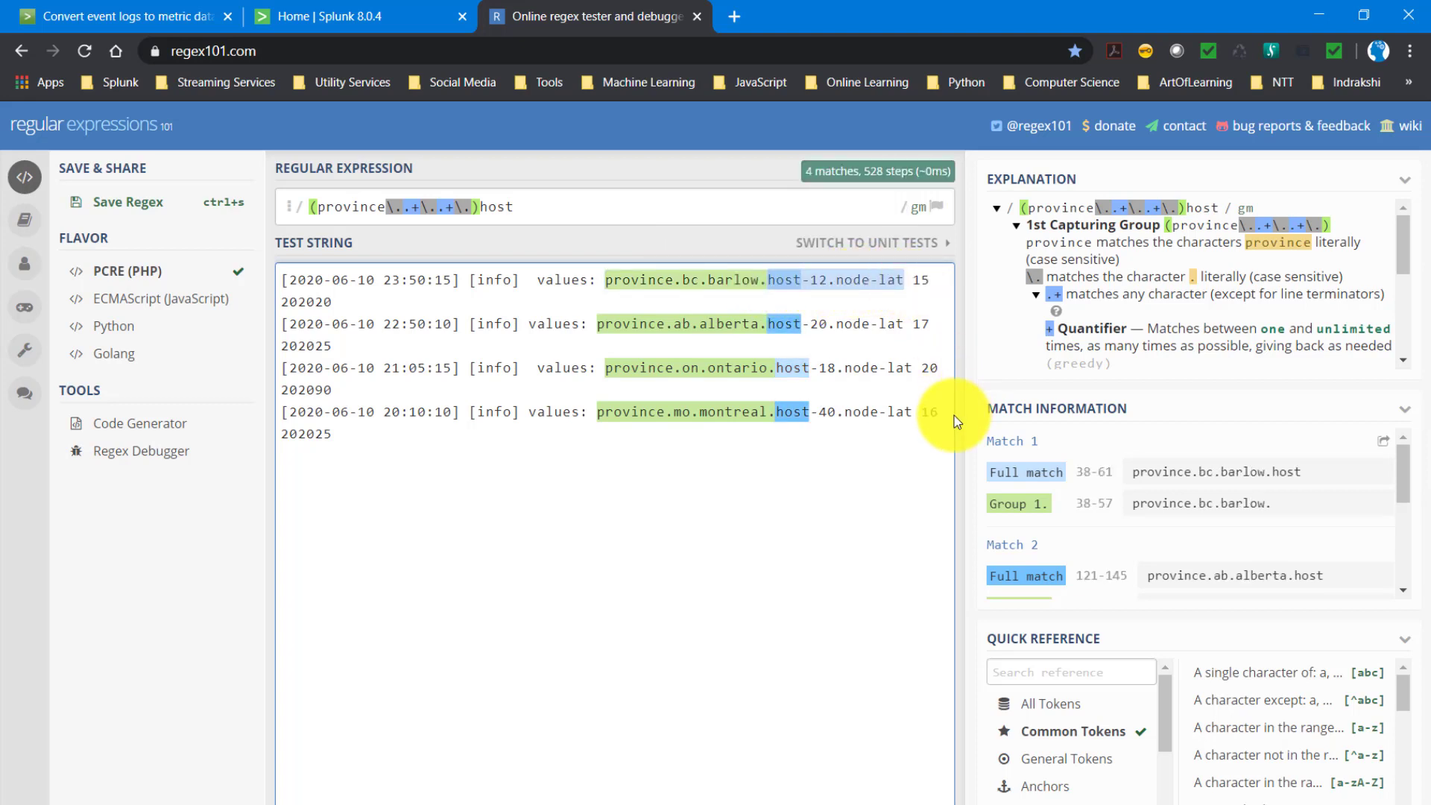
{"action": "left_click", "coordinate": [559, 211]}
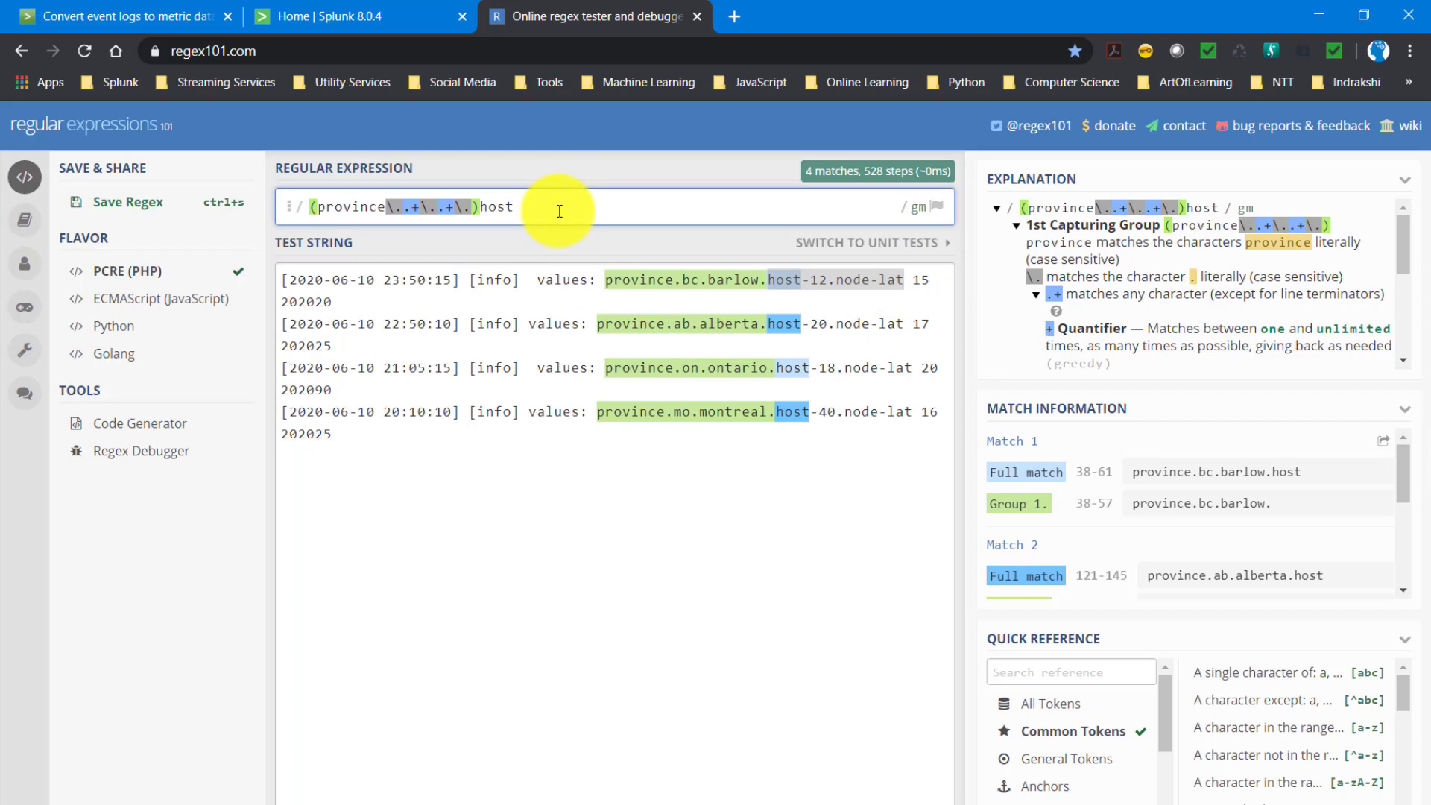
{"action": "type", "text": "-\\d"}
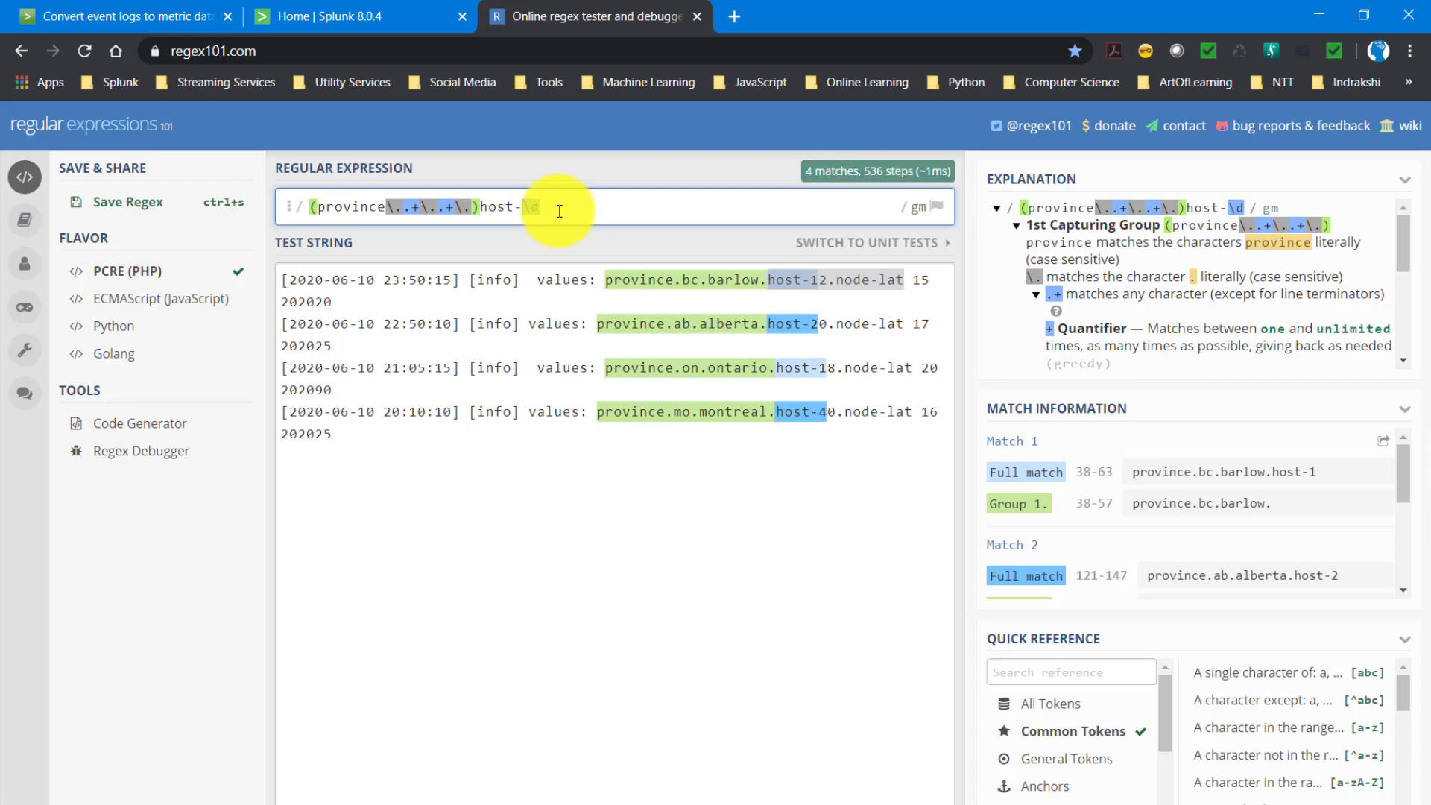
{"action": "type", "text": "+"}
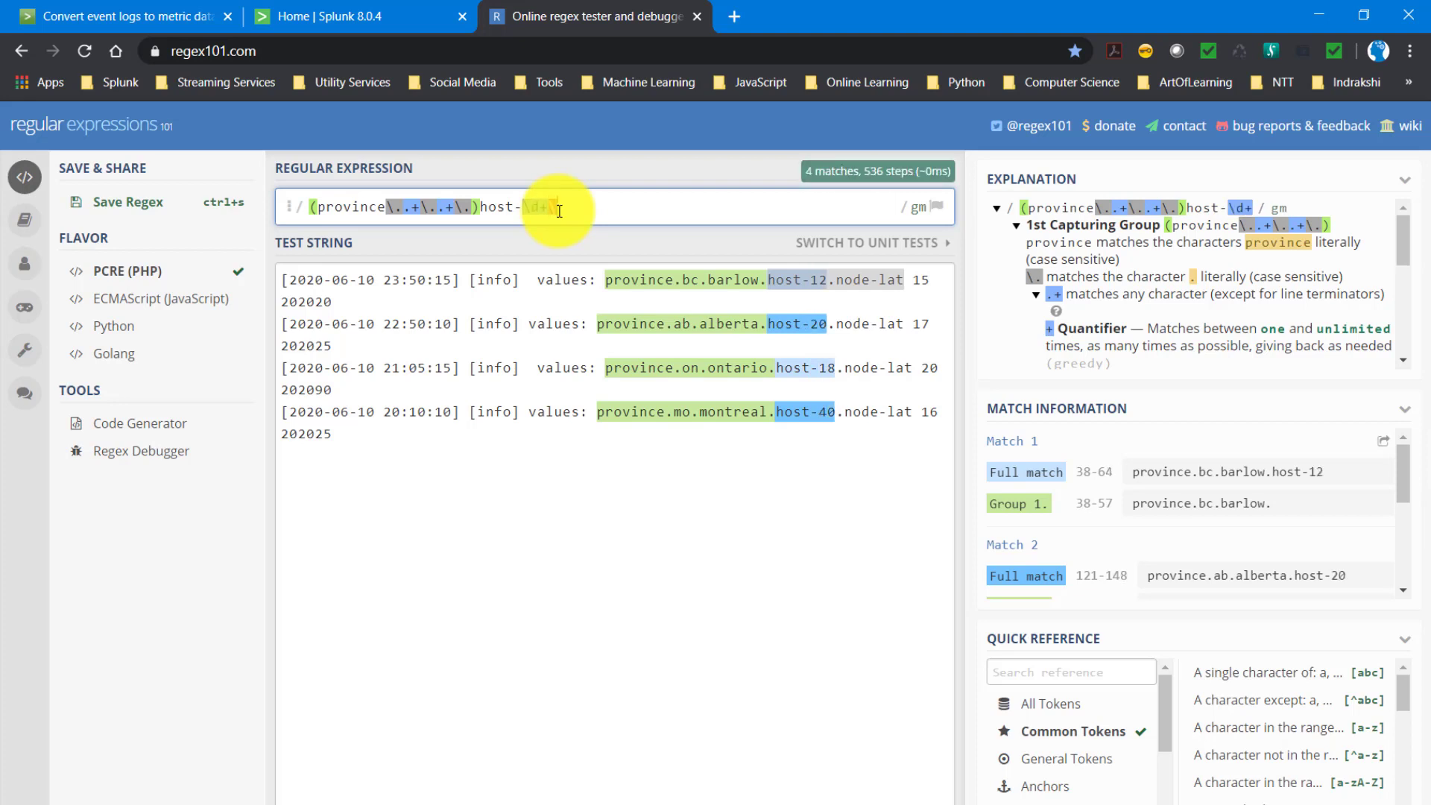
{"action": "type", "text": "\\."}
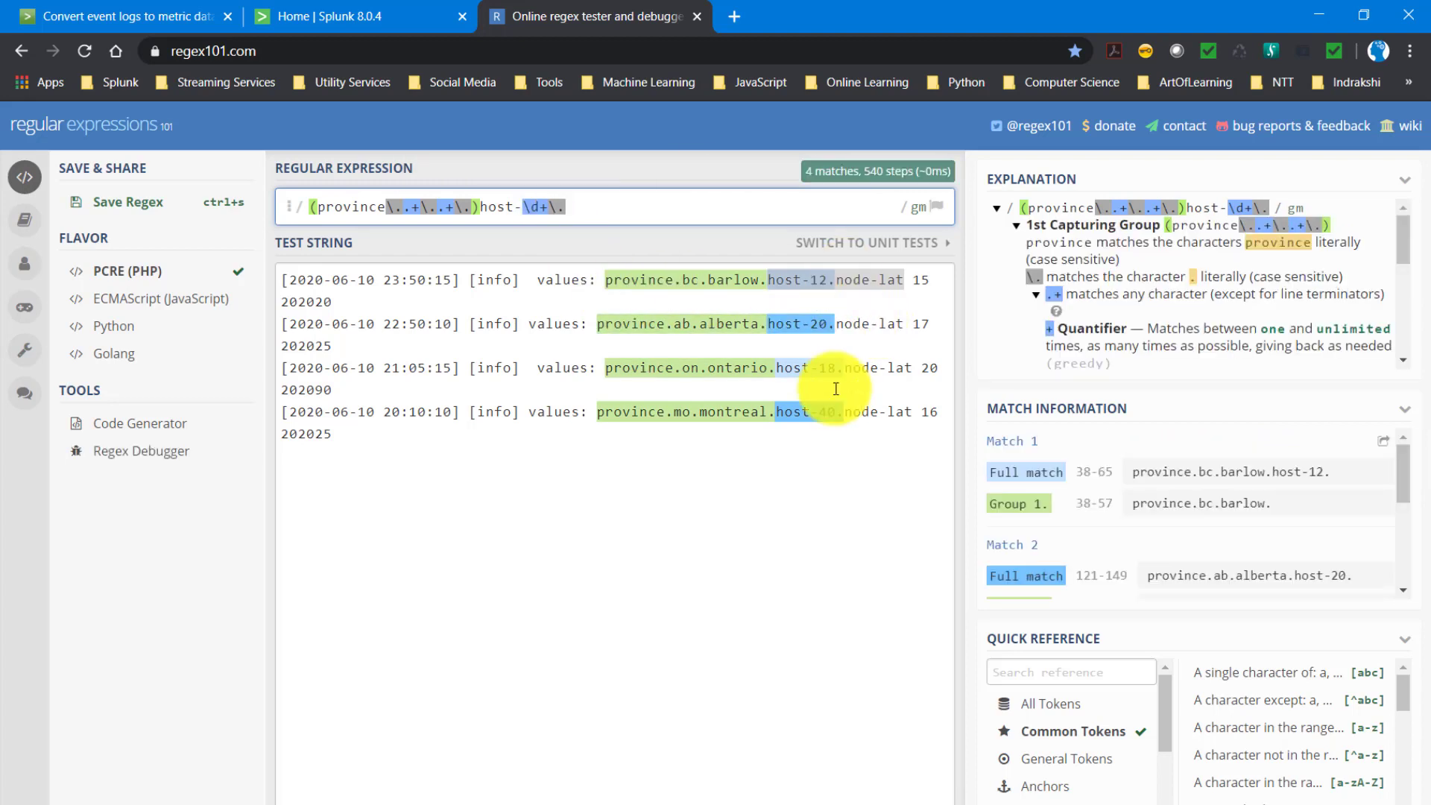
- Copy node-lat from the first event and append it to the end of the regular expression
{"action": "left_click", "coordinate": [845, 281]}
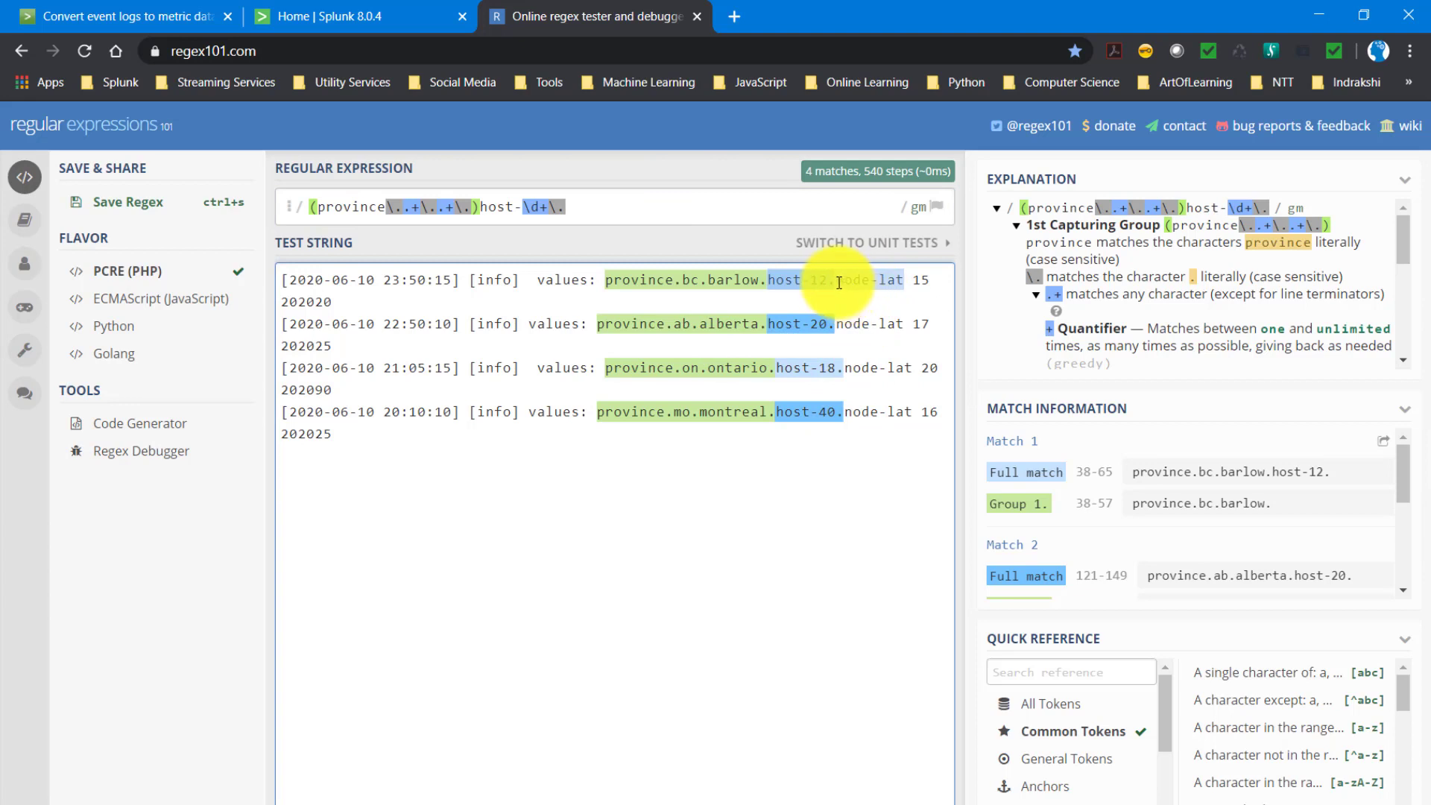
{"action": "left_click", "coordinate": [904, 281], "text": "shift"}
{"action": "key", "text": "ctrl+c"}
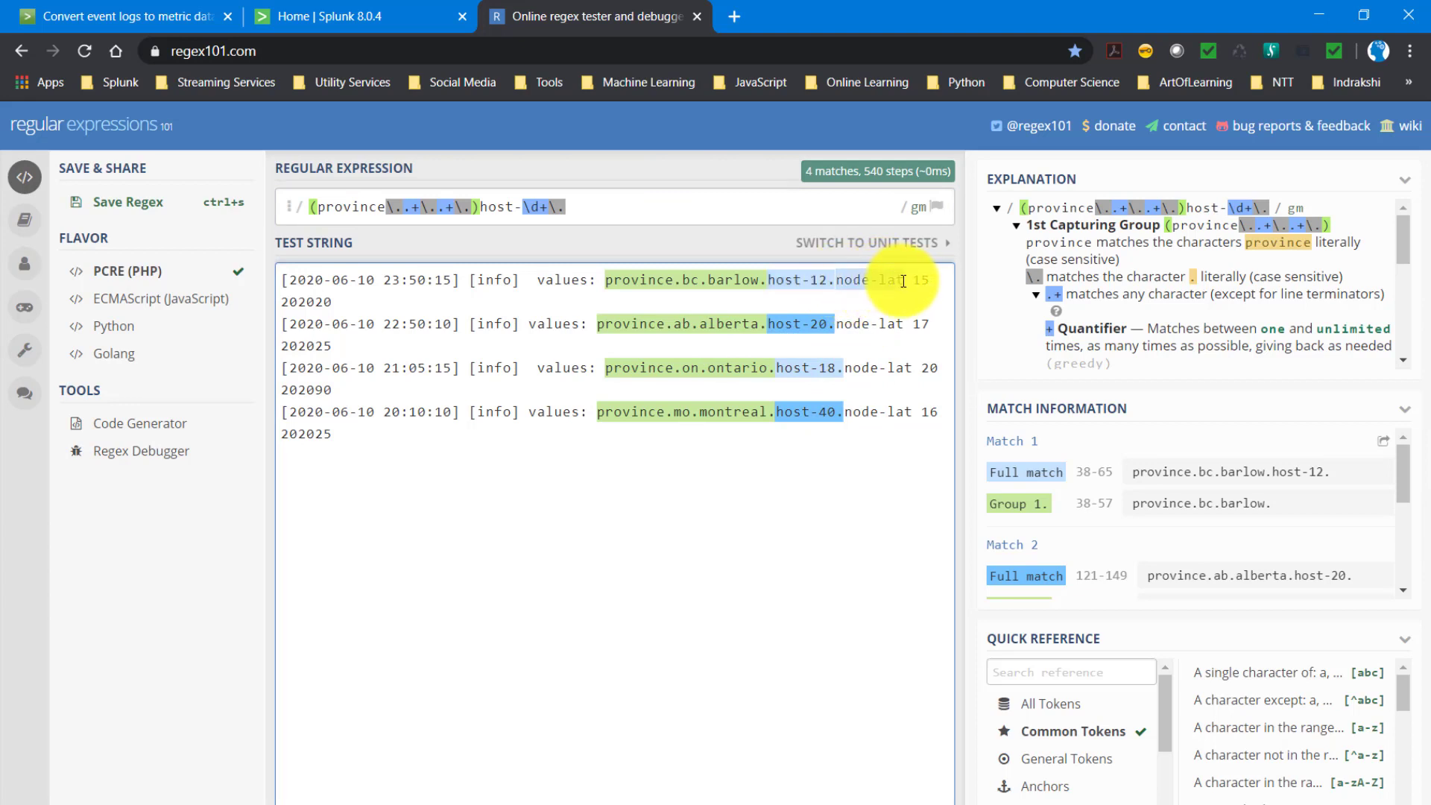
{"action": "left_click", "coordinate": [632, 208]}
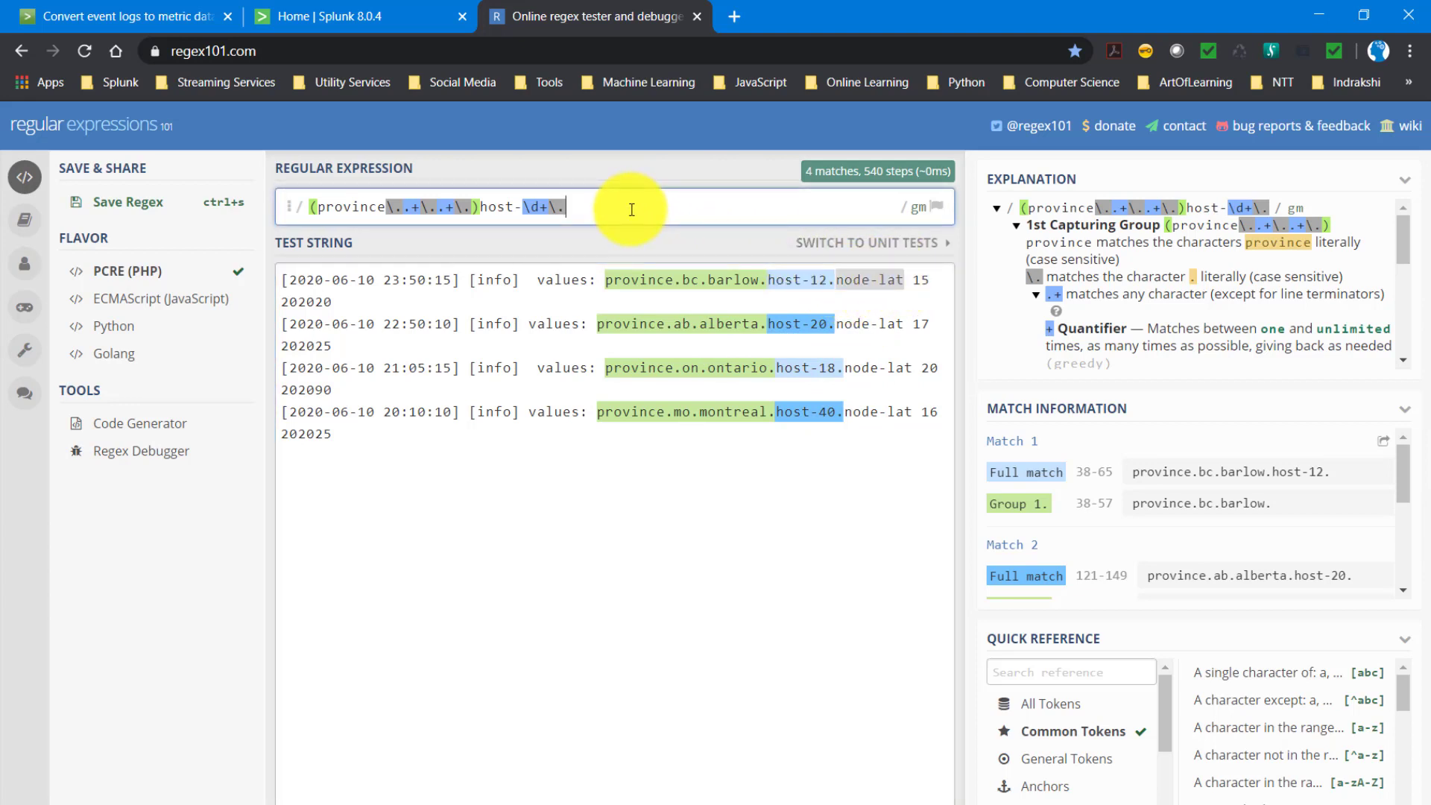
{"action": "key", "text": "ctrl+v"}
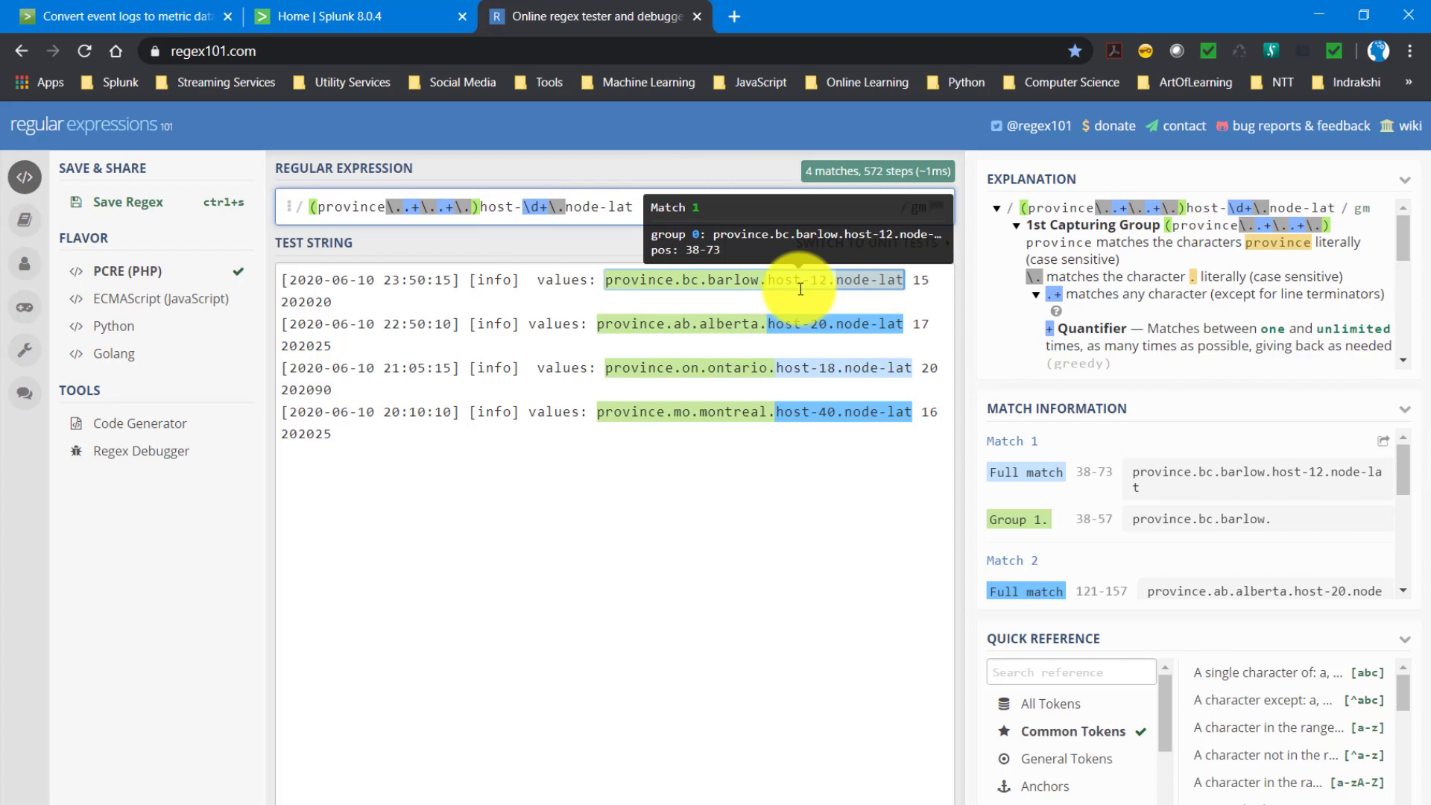
- Enclose host-\d+\.node-lat in parentheses as the second capturing group
{"action": "type", "text": "("}
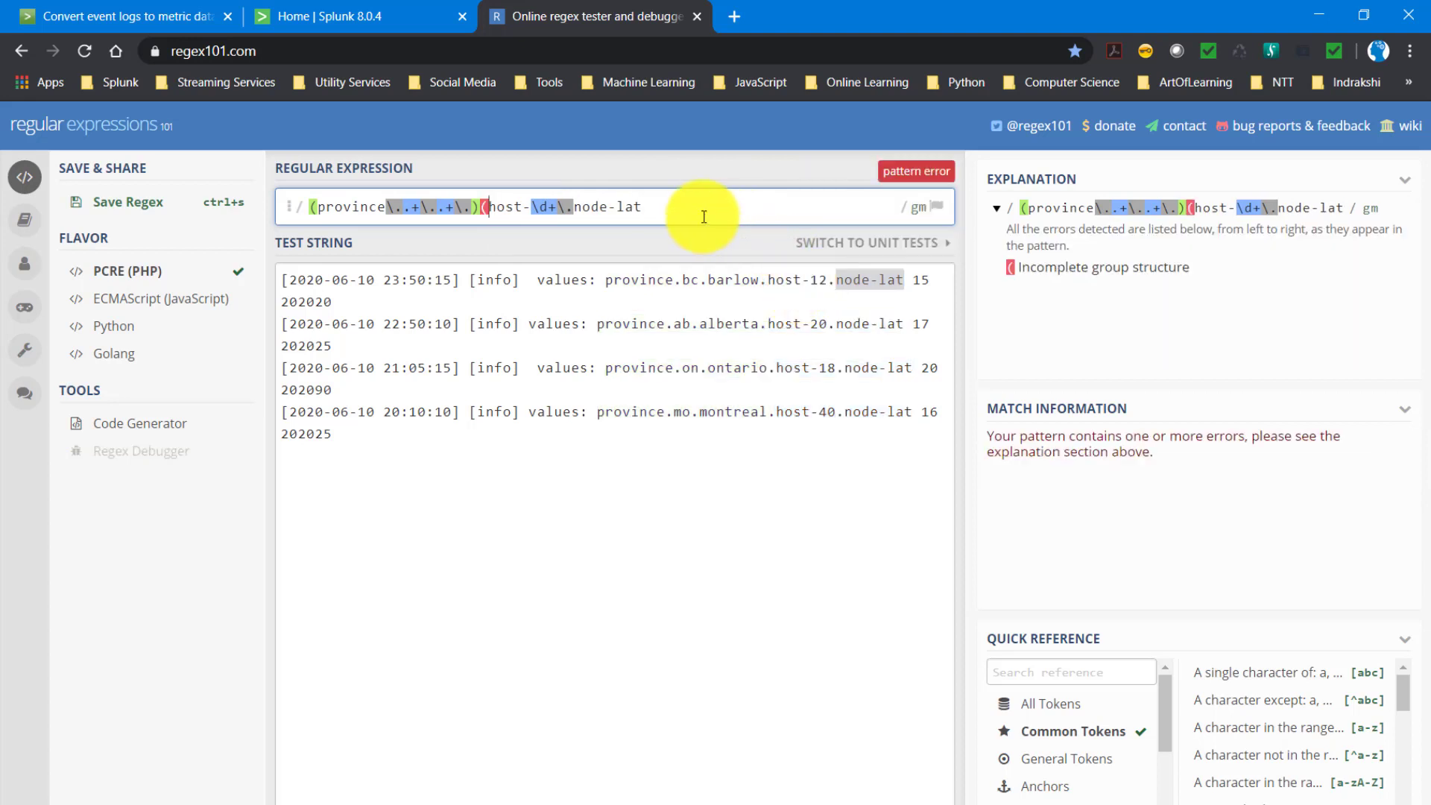
{"action": "left_click", "coordinate": [652, 211]}
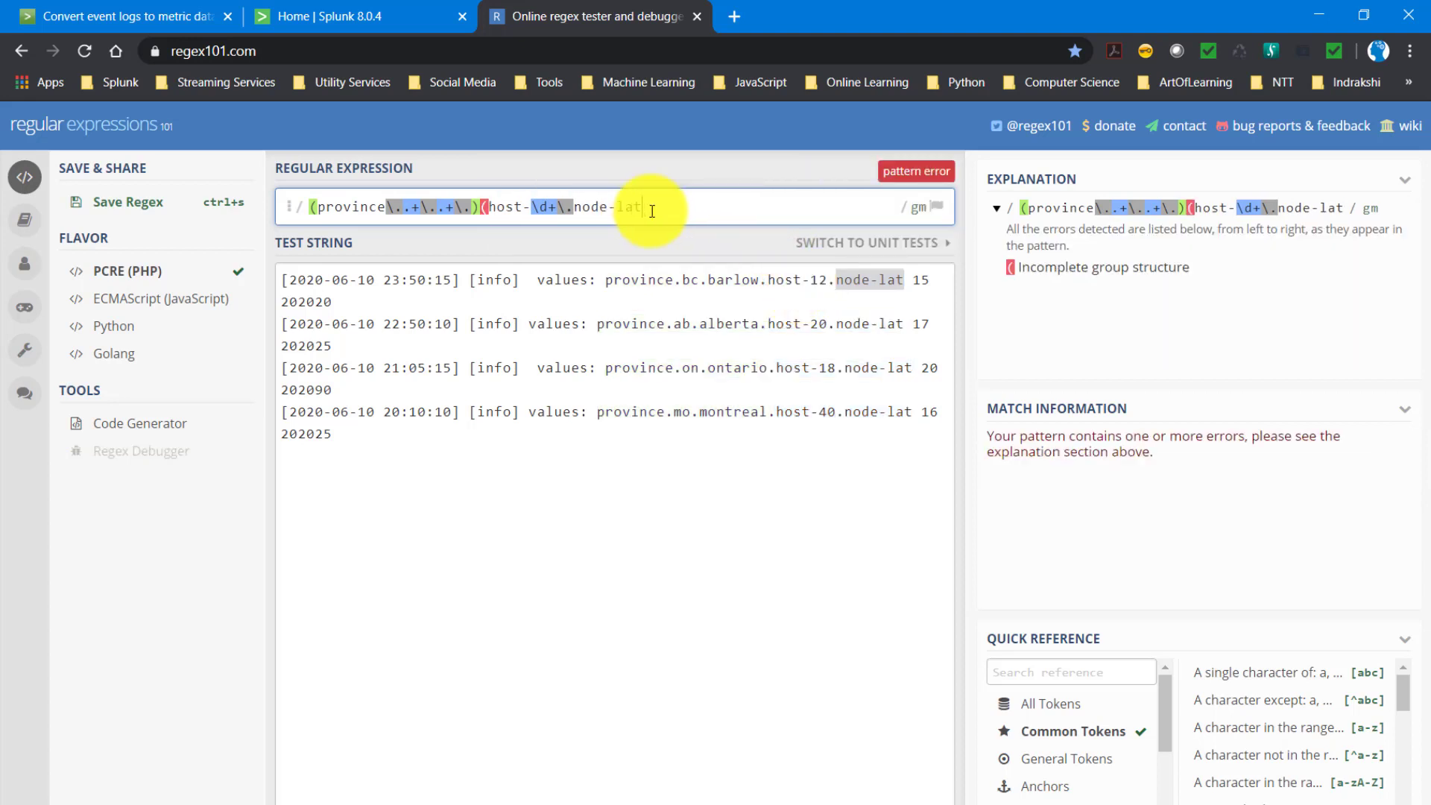
{"action": "type", "text": ")"}
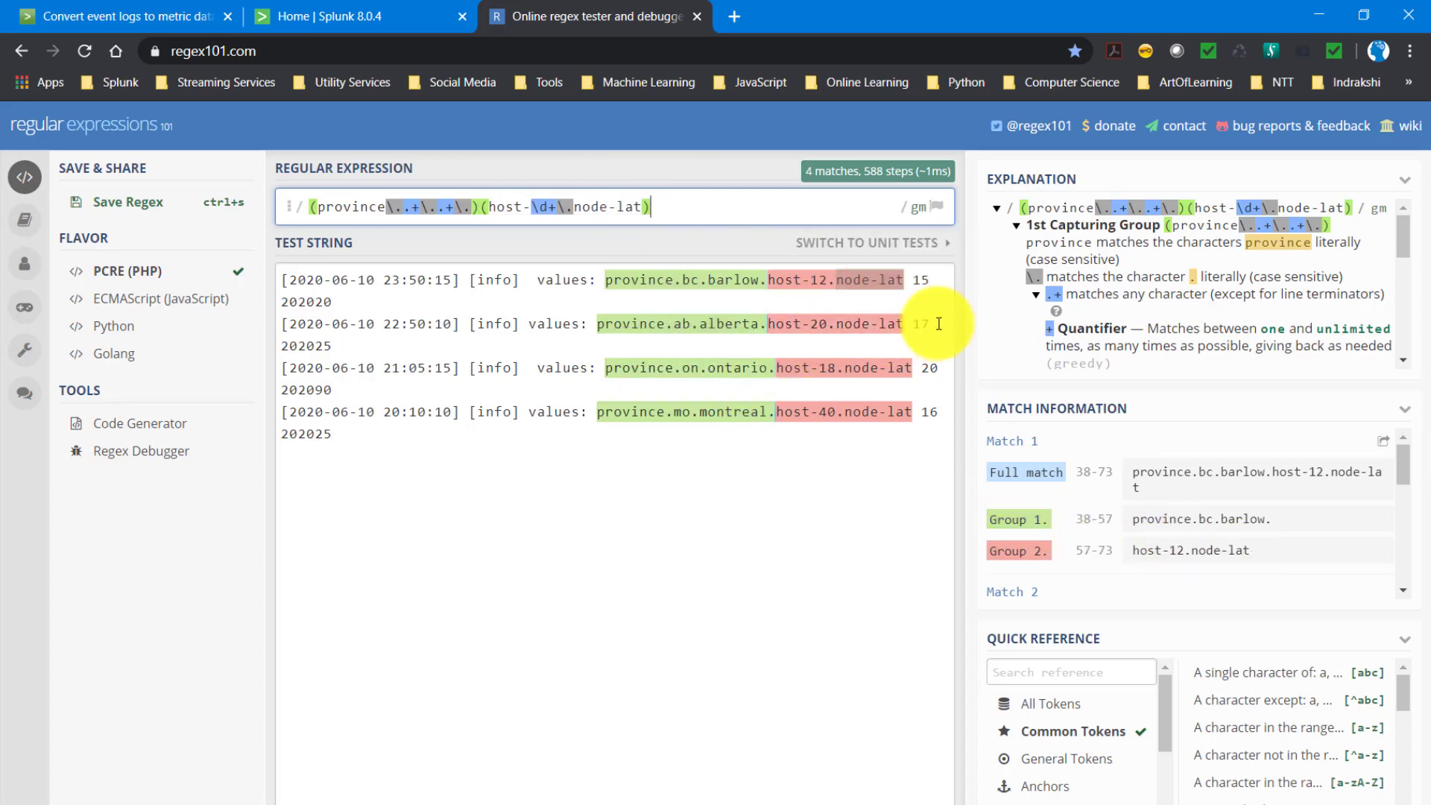
{"action": "key", "text": "Home"}
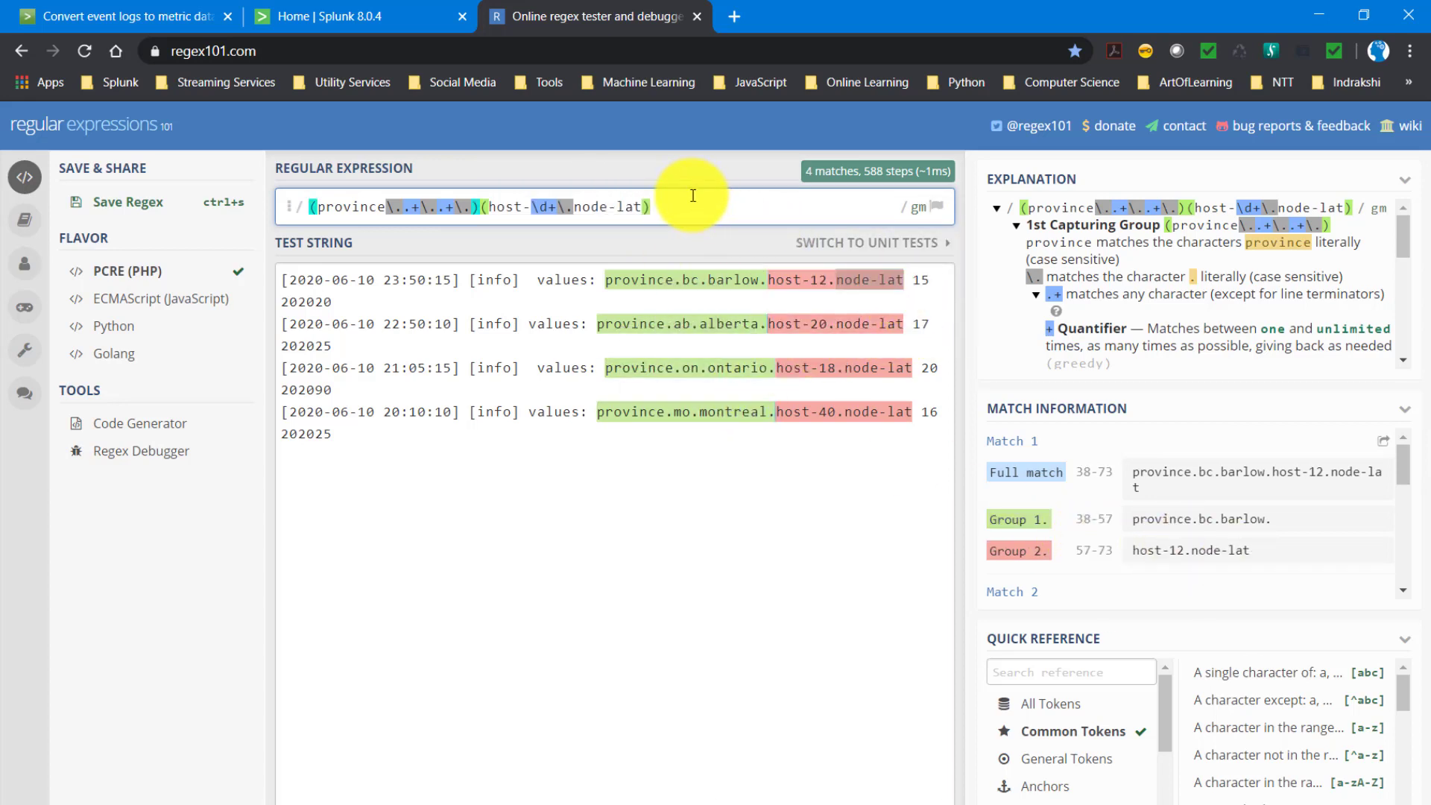
- Append \s+(\d+) to the regular expression to capture the two-digit number after node-lat as the third group
{"action": "key", "text": "End"}
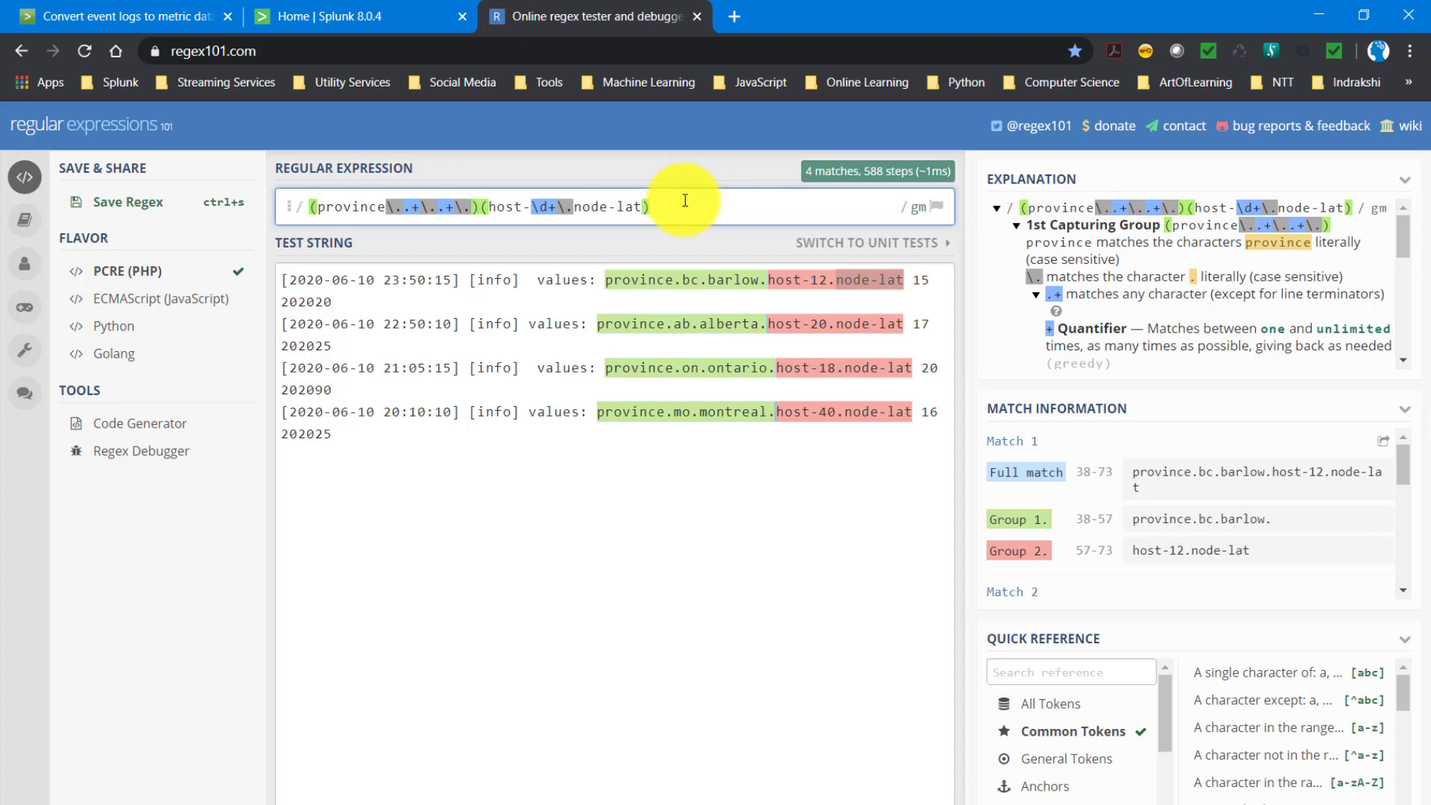
{"action": "type", "text": "\\s+"}
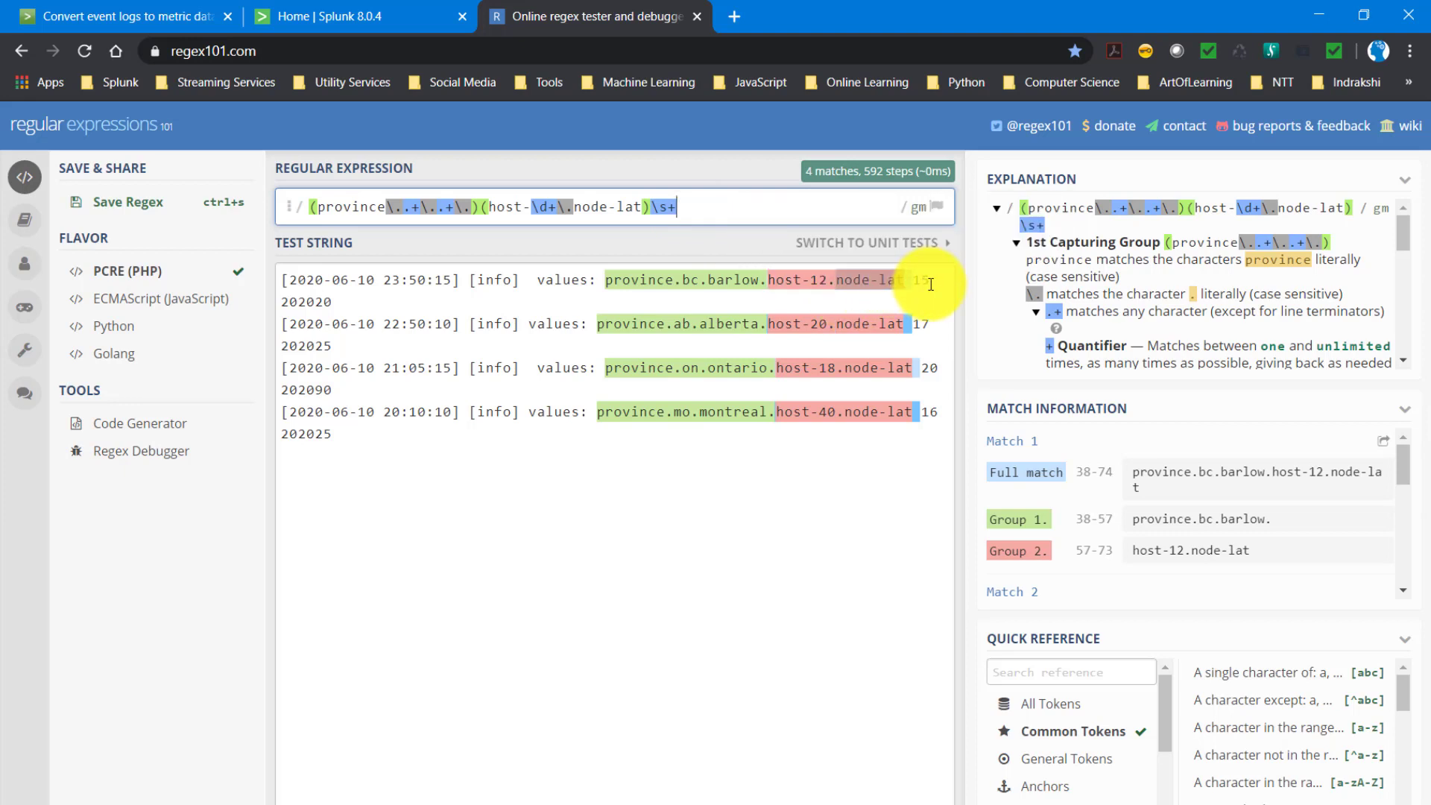
{"action": "type", "text": "\\d+"}
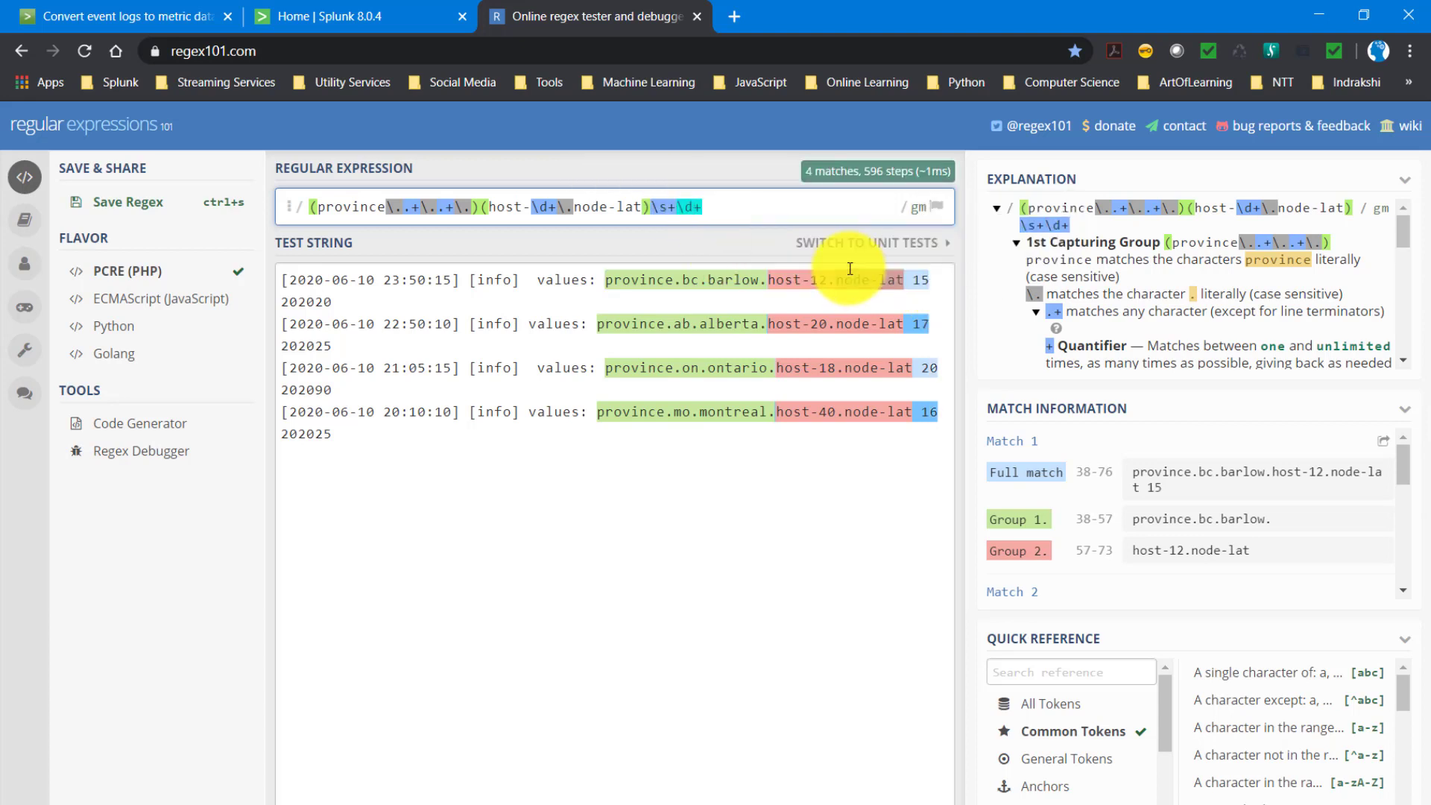
{"action": "type", "text": "("}
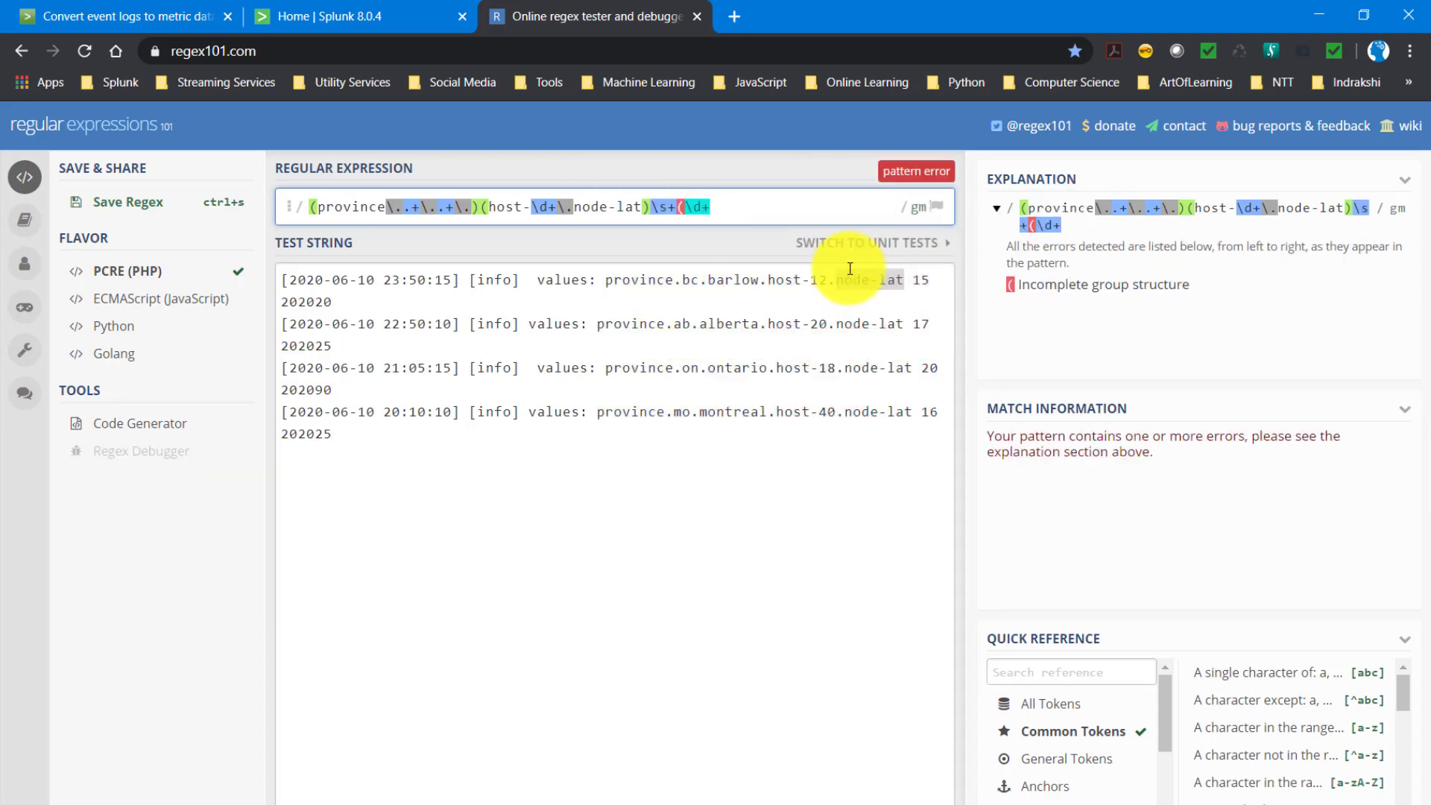
{"action": "type", "text": ")"}
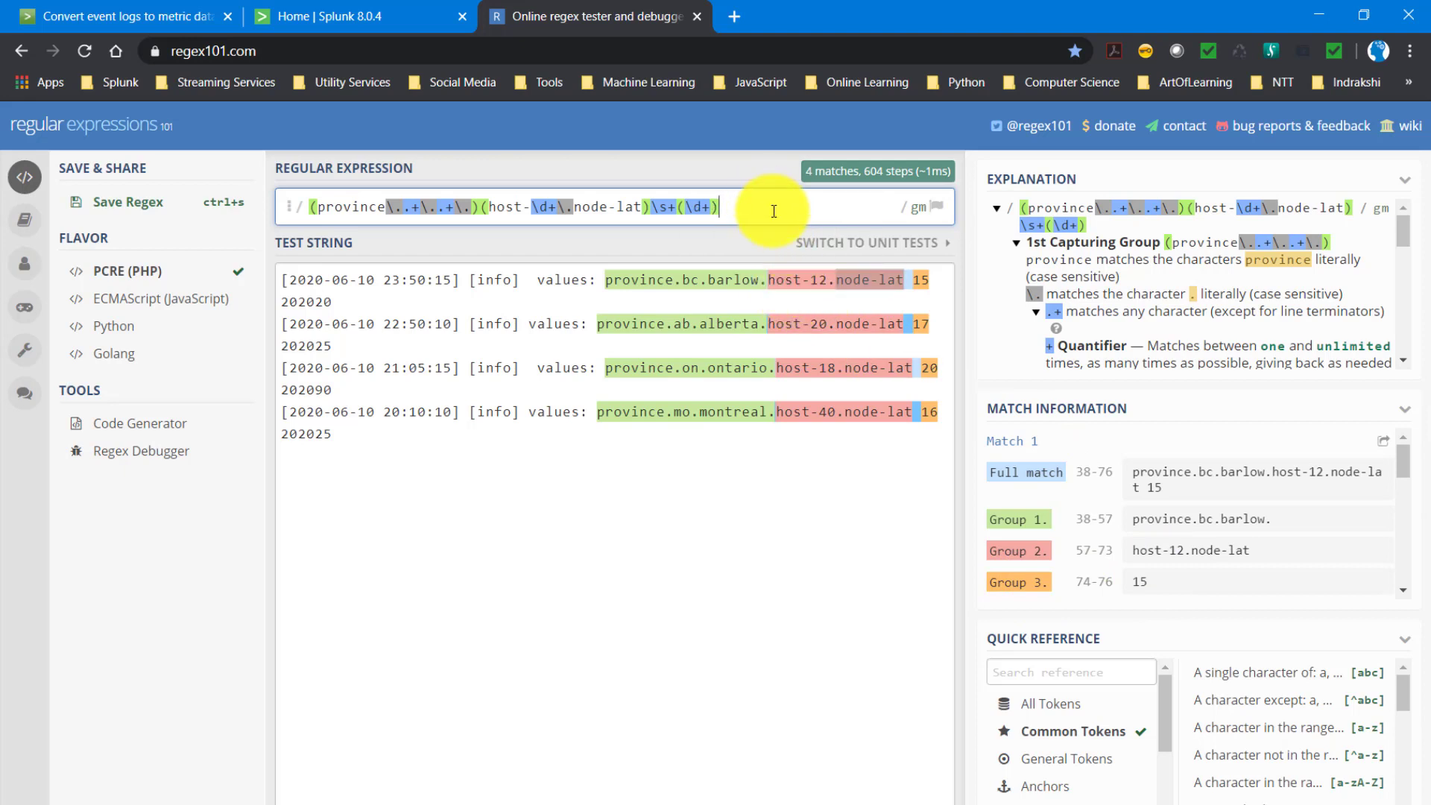
- Append another \s+(\d+) to the regular expression to capture the six-digit number ending each event, such as 202020, as the fourth group
{"action": "type", "text": "\\s+"}
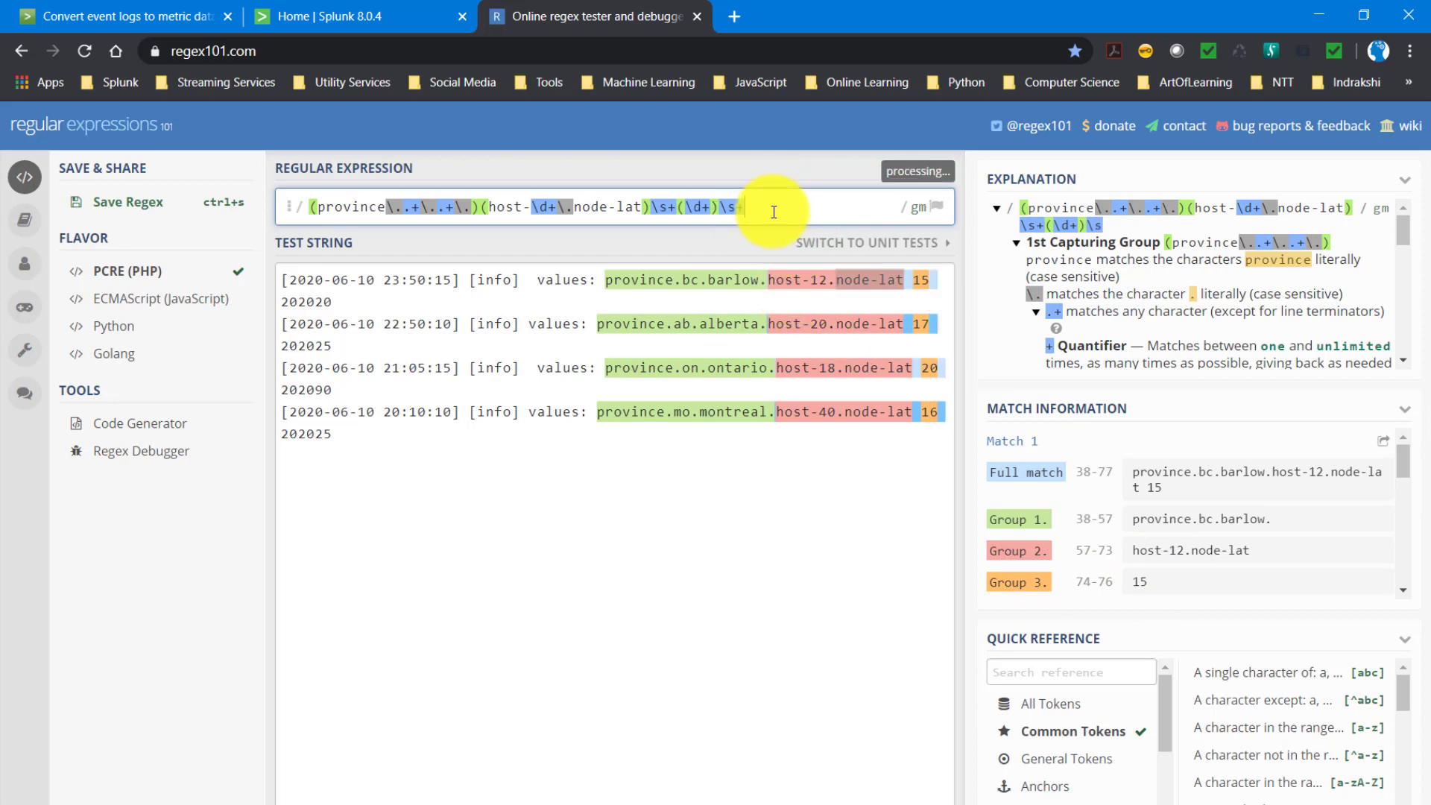
{"action": "left_click", "coordinate": [298, 305]}
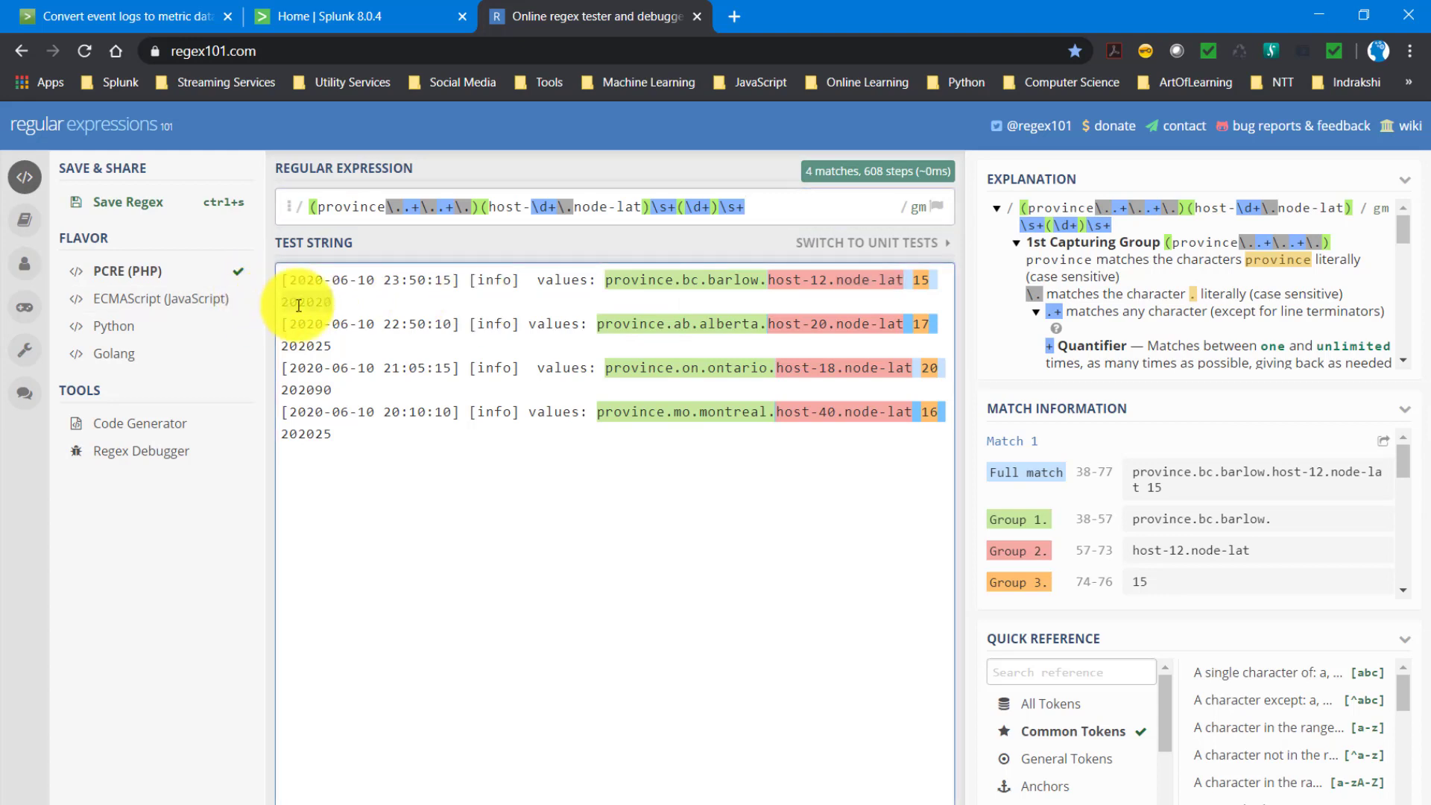
{"action": "left_click", "coordinate": [757, 209]}
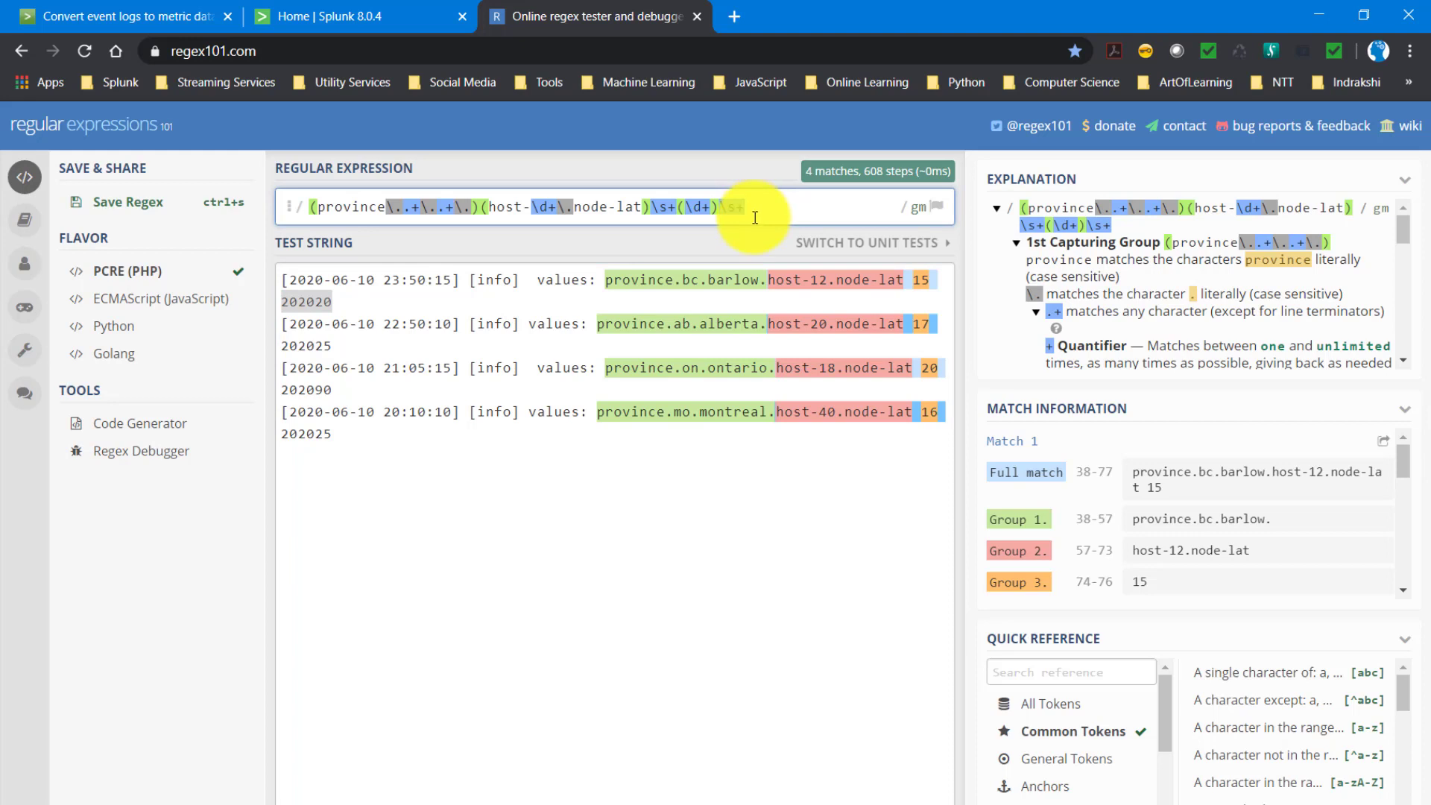
{"action": "type", "text": "\\d+"}
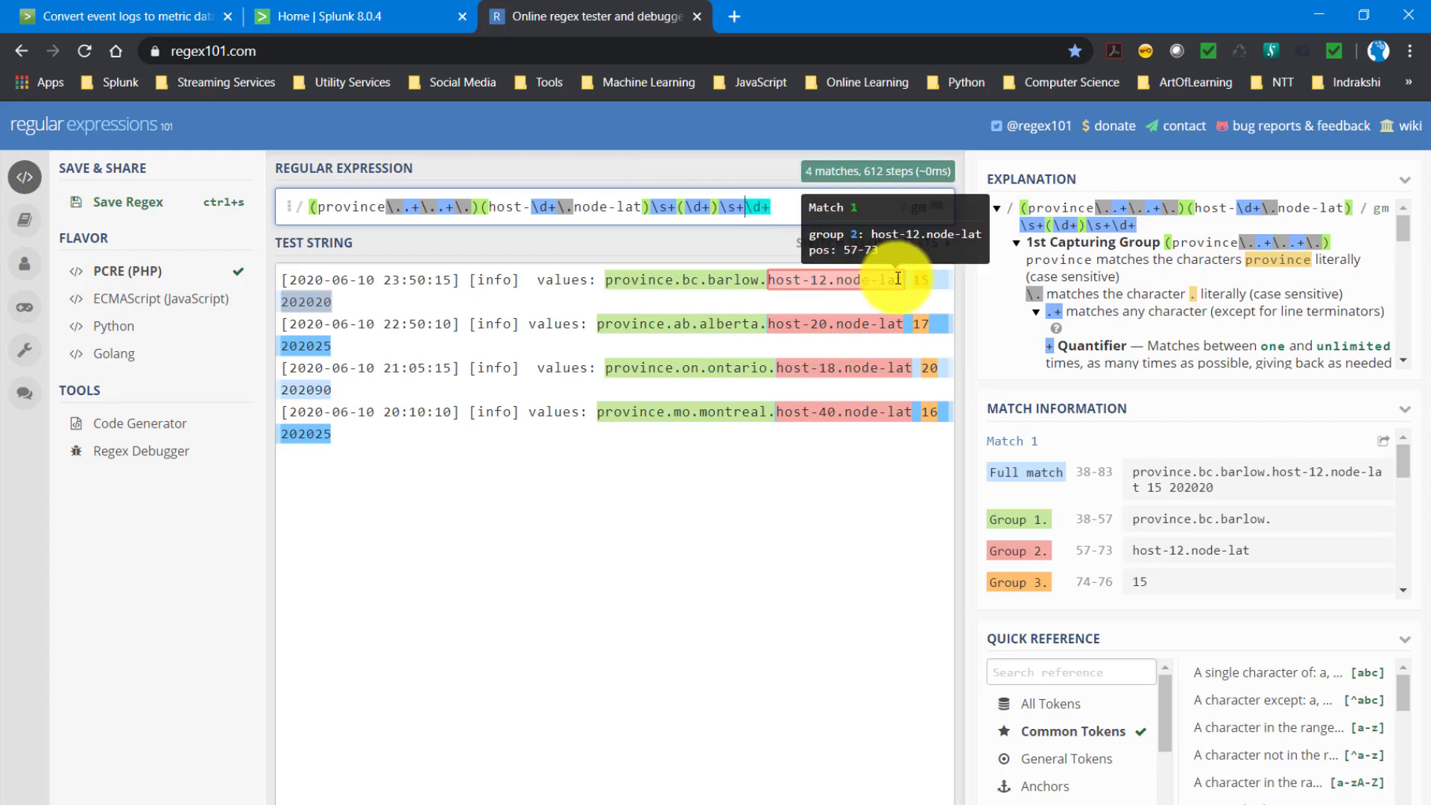
{"action": "type", "text": "("}
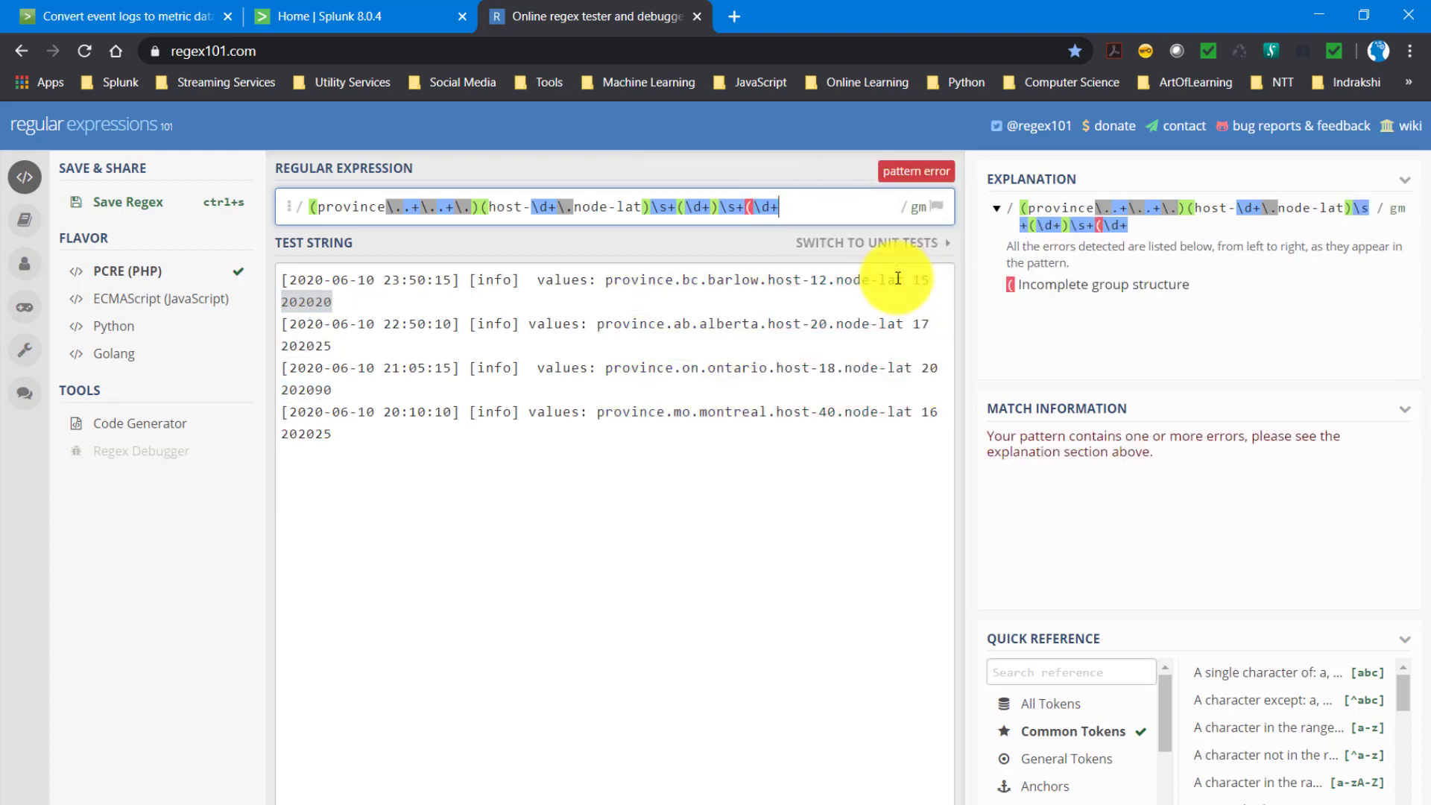
{"action": "type", "text": ")"}
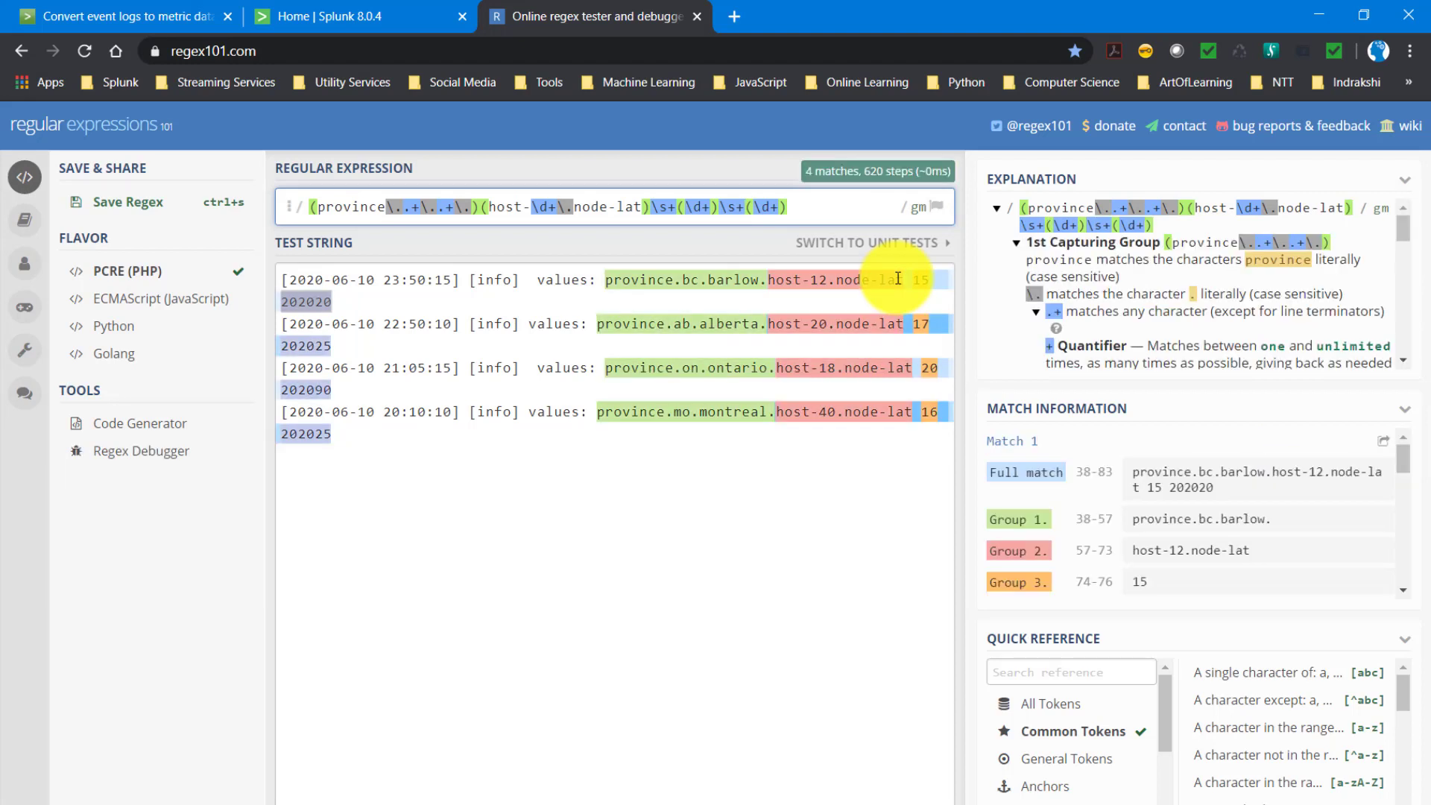
- Examine the captured groups listed for the matches in the match information
{"action": "key", "text": "Left"}
{"action": "key", "text": "Left"}
{"action": "key", "text": "Left"}
{"action": "key", "text": "Left"}
{"action": "scroll", "coordinate": [1309, 545], "scroll_direction": "down", "scroll_amount": 3}
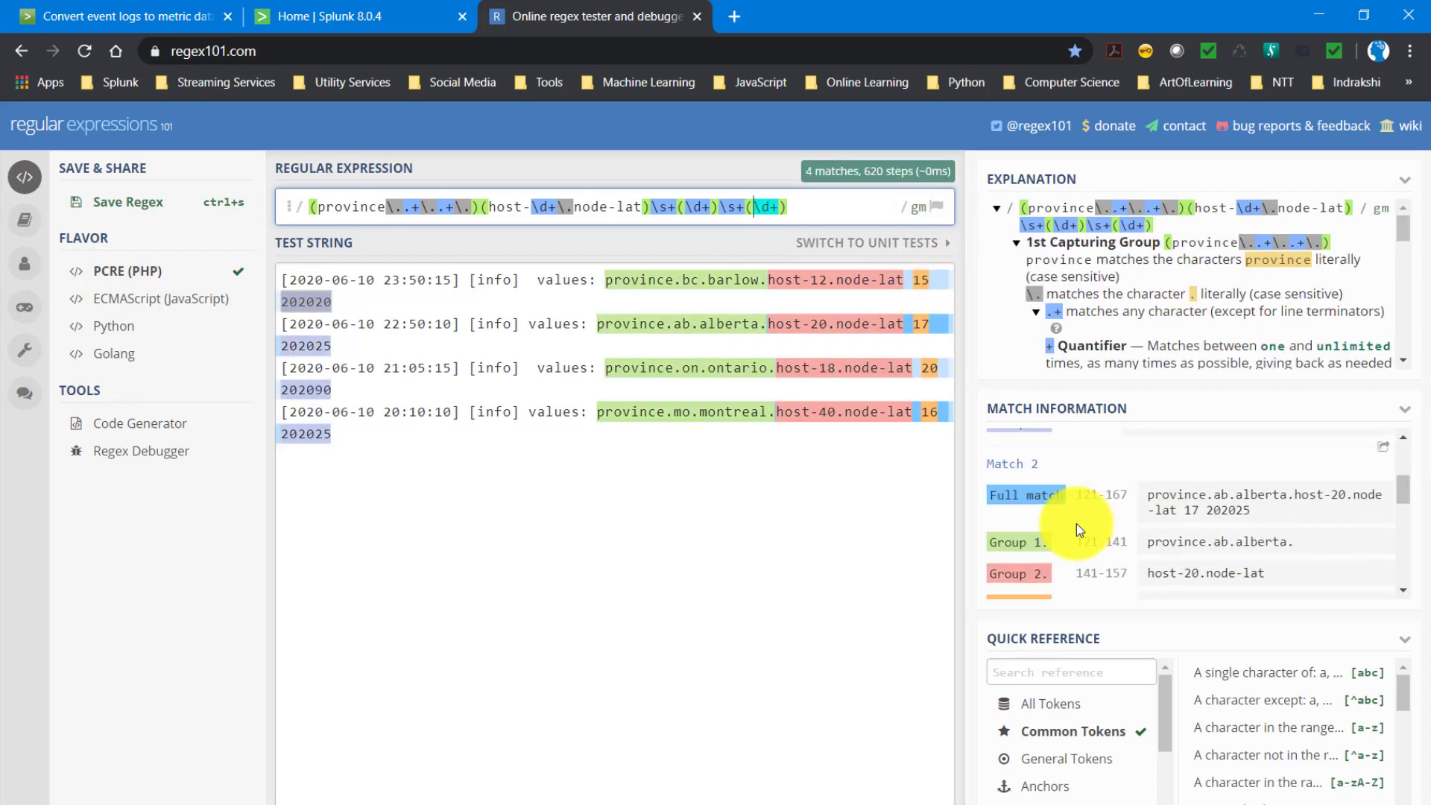
{"action": "scroll", "coordinate": [1076, 523], "scroll_direction": "up", "scroll_amount": 2}
{"action": "scroll", "coordinate": [1147, 548], "scroll_direction": "down", "scroll_amount": 10}
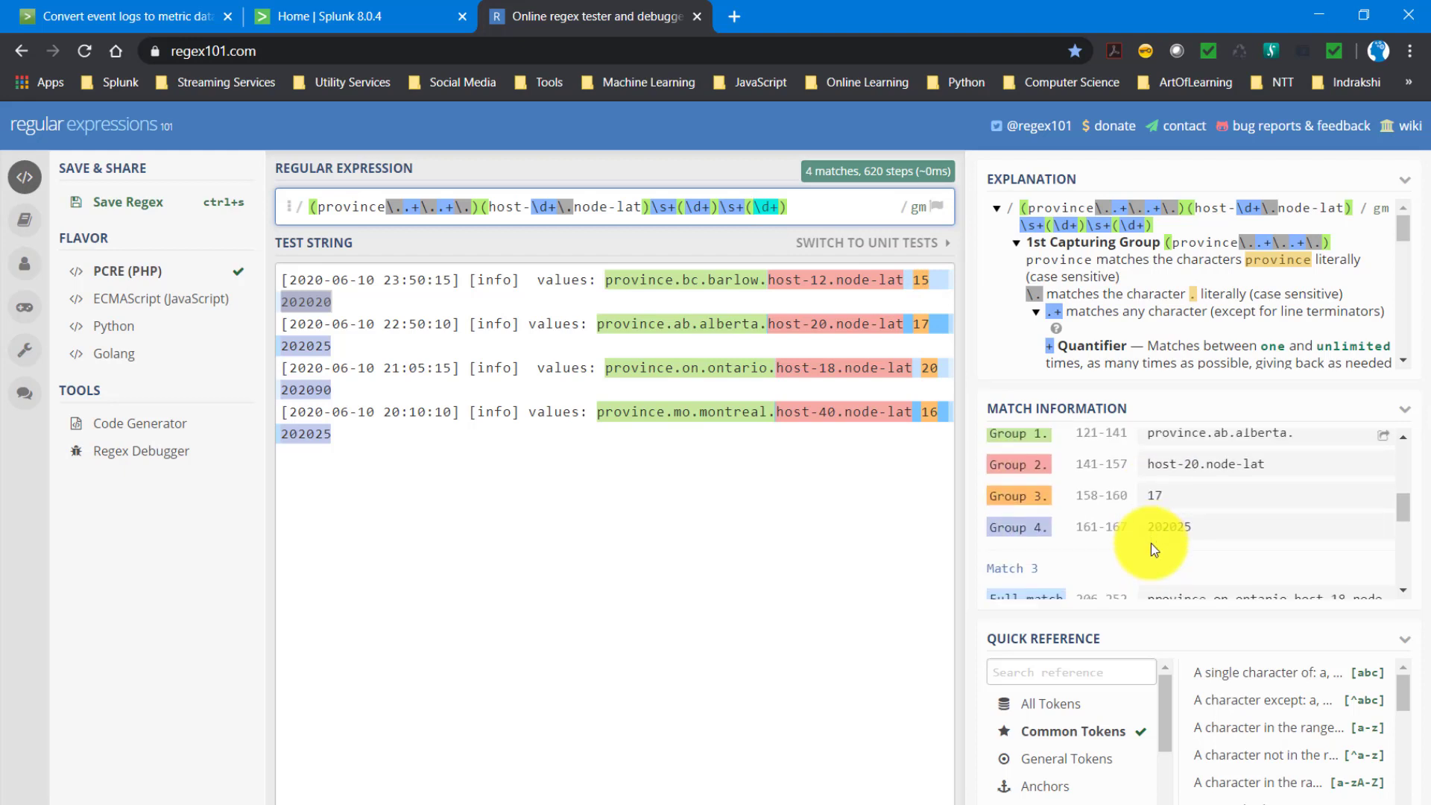
- Copy the complete regular expression from Regex101 and open transforms.conf in Visual Studio Code
{"action": "left_click", "coordinate": [678, 413]}
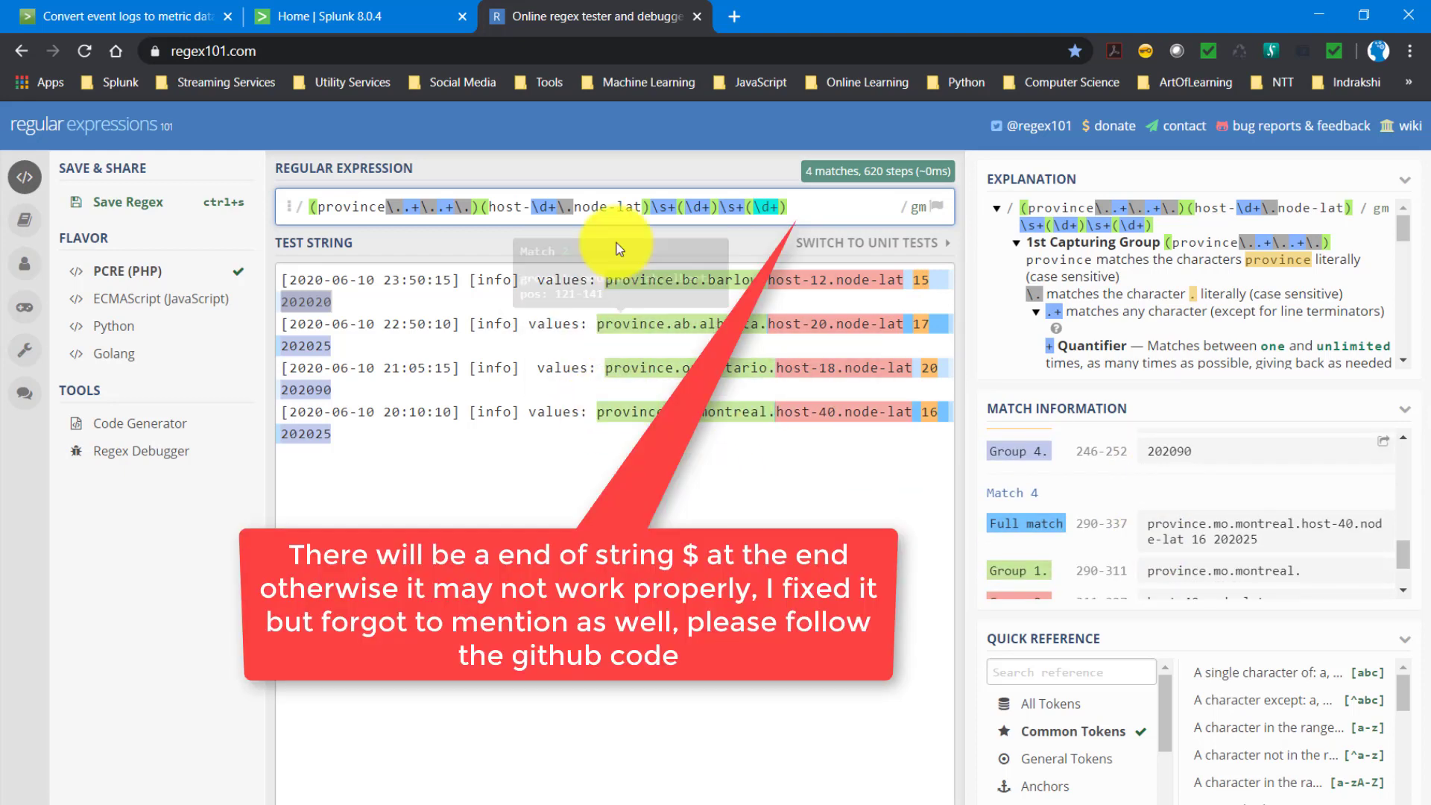
{"action": "triple_click", "coordinate": [799, 207]}
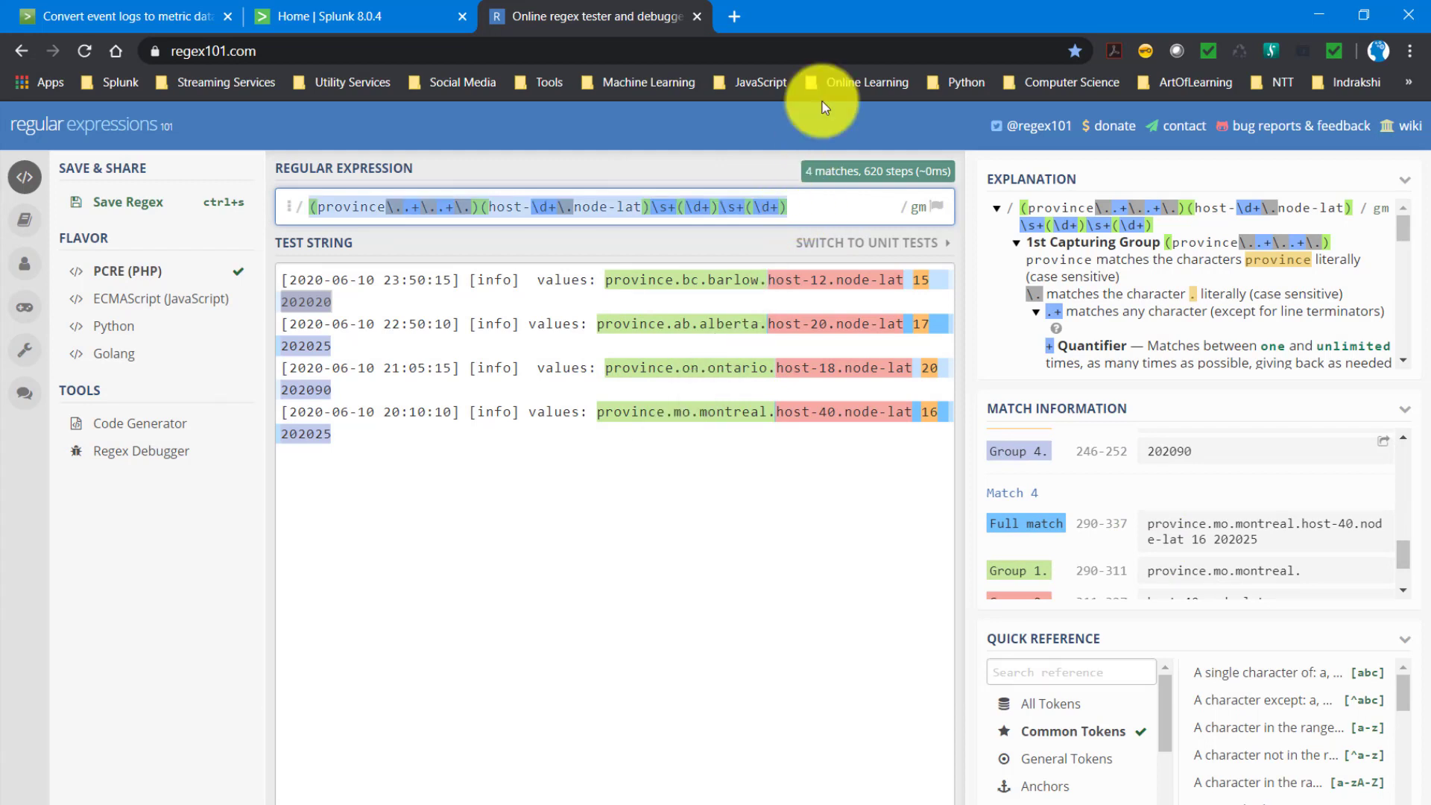
{"action": "key", "text": "alt+Tab"}
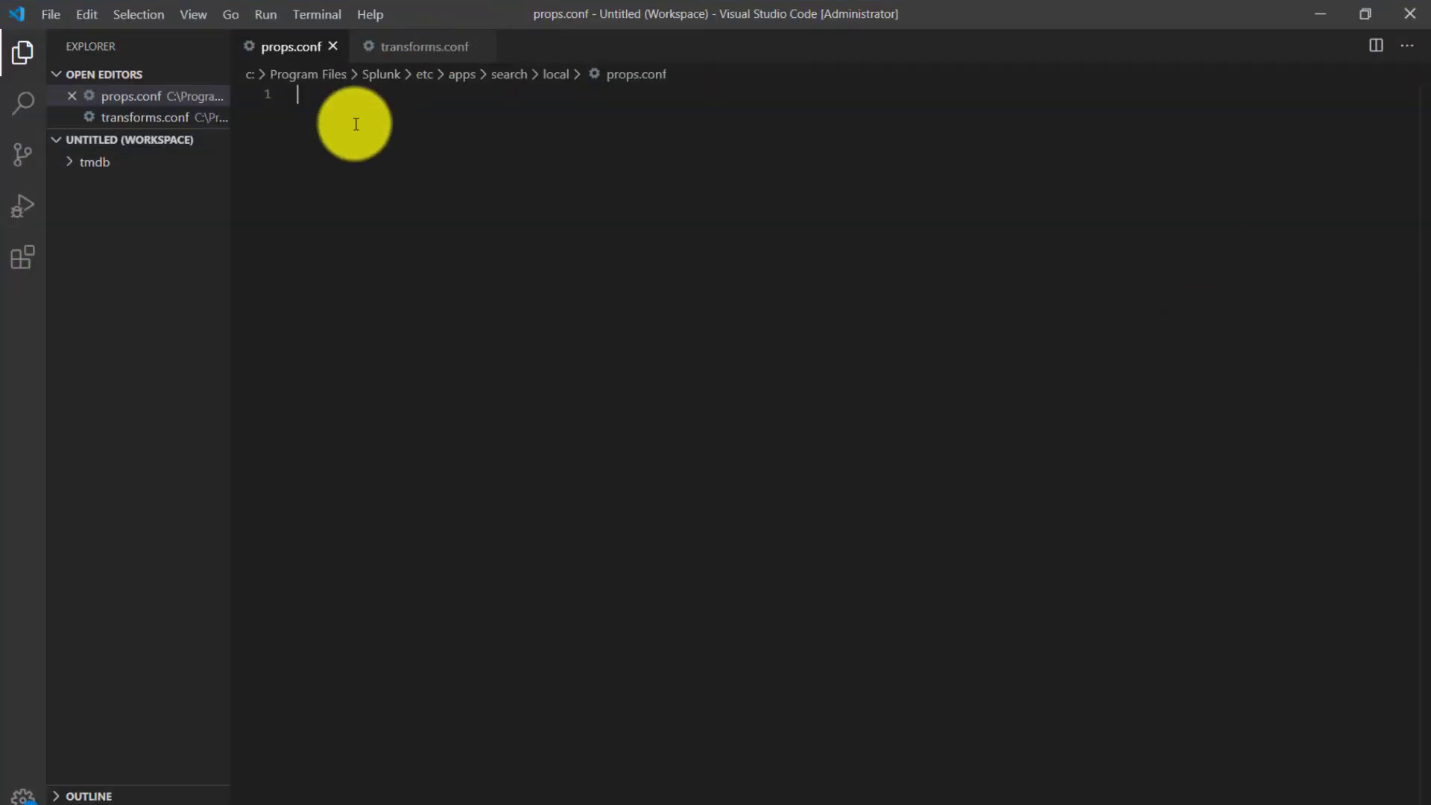
{"action": "left_click", "coordinate": [426, 64]}
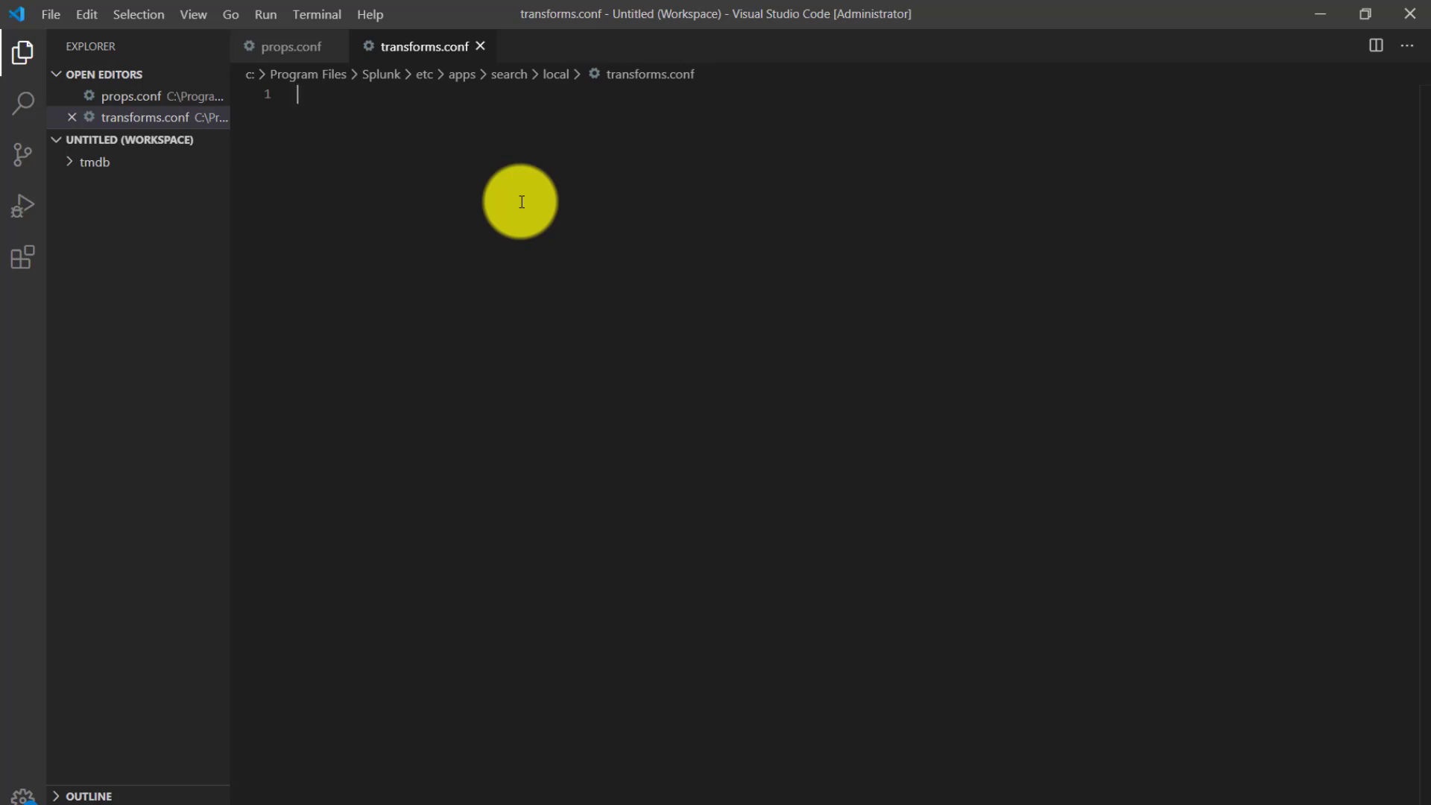
- Enter the stanza header [field-extracttion] on the first line of transforms.conf
{"action": "type", "text": "[f"}
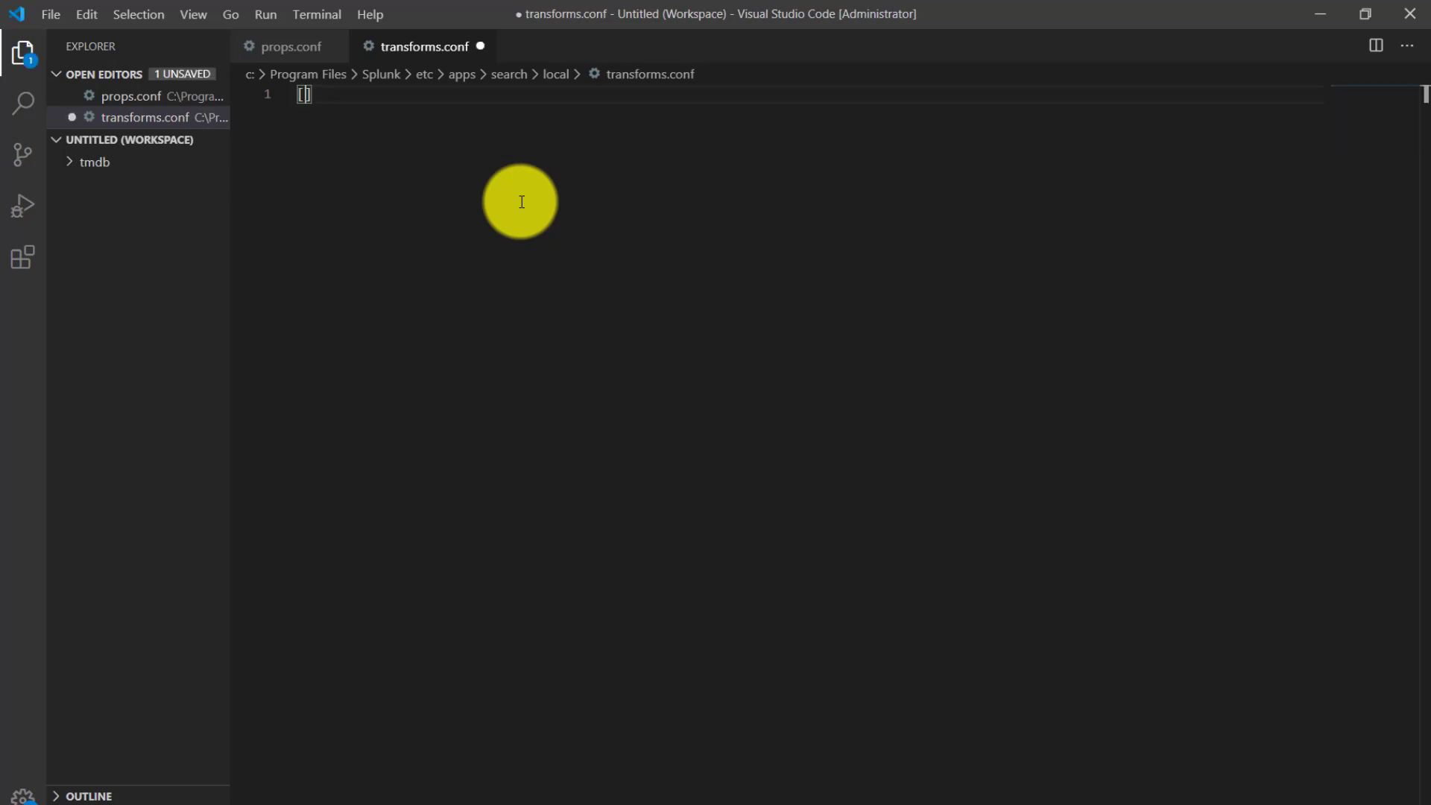
{"action": "type", "text": "ield-extracts"}
{"action": "key", "text": "BackSpace"}
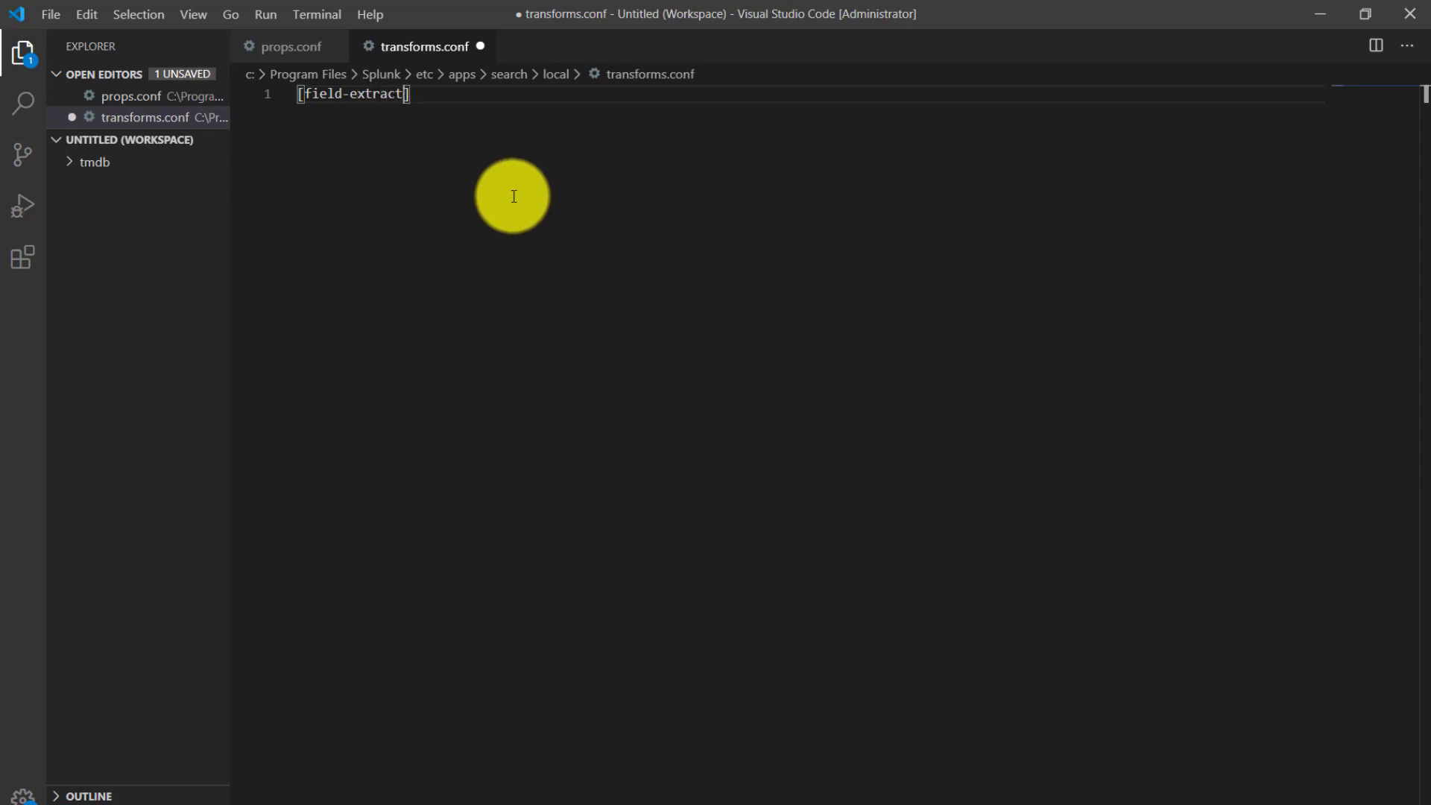
{"action": "type", "text": "tions"}
{"action": "key", "text": "BackSpace"}
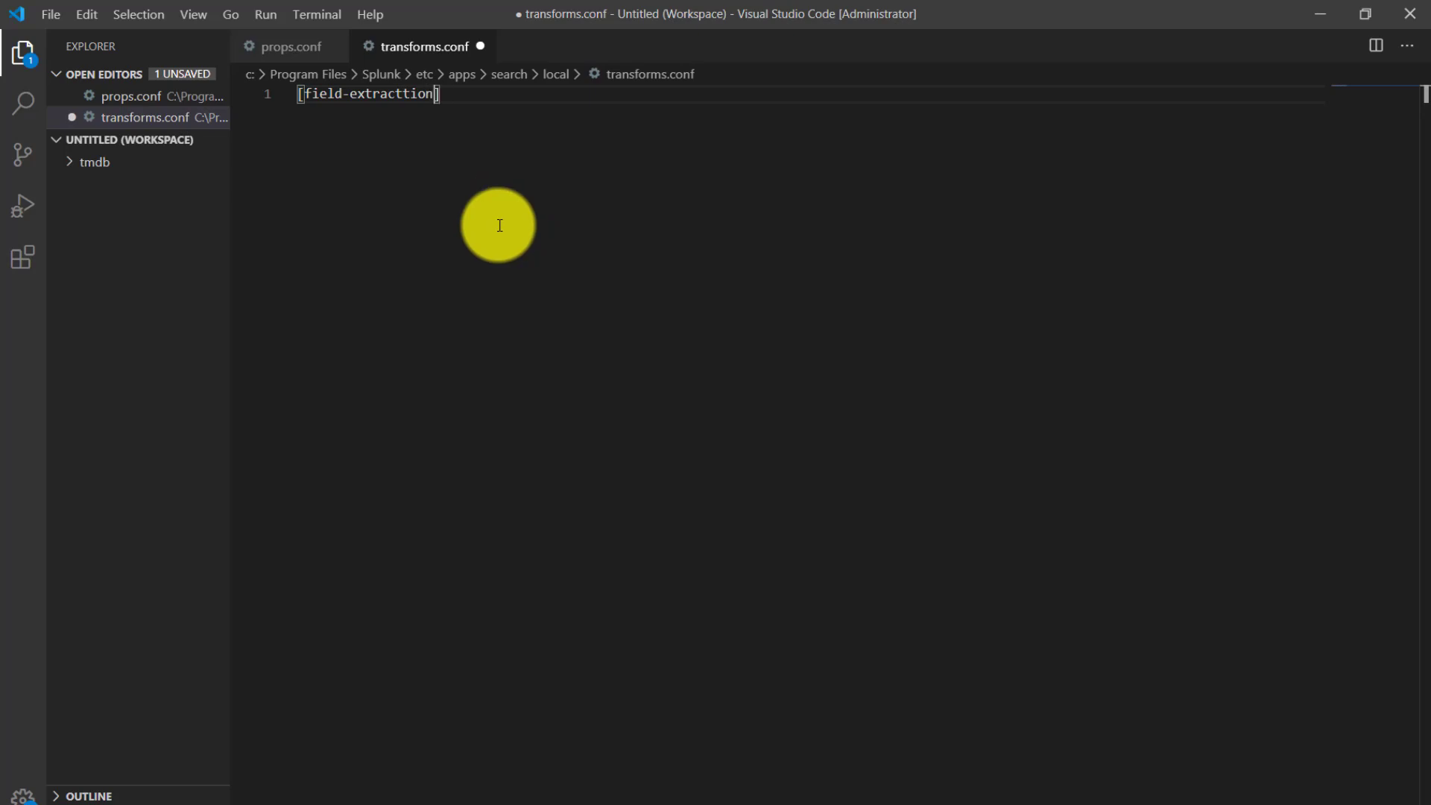
- Replace the hyphen in the stanza name with an underscore so the header reads [field_extracttion]
{"action": "key", "text": "Left"}
{"action": "key", "text": "Left"}
{"action": "key", "text": "Left"}
{"action": "key", "text": "Left"}
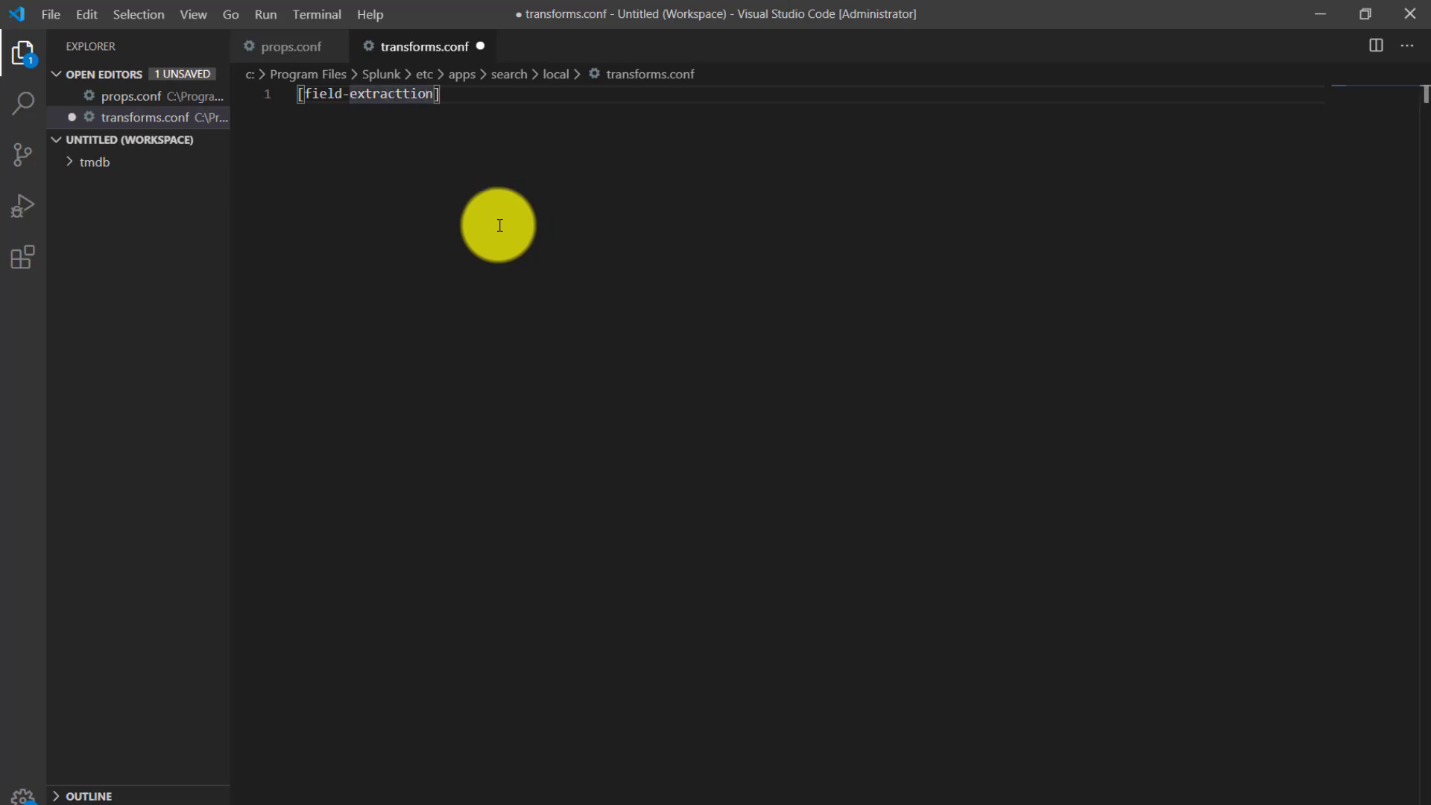
{"action": "key", "text": "BackSpace"}
{"action": "type", "text": "_"}
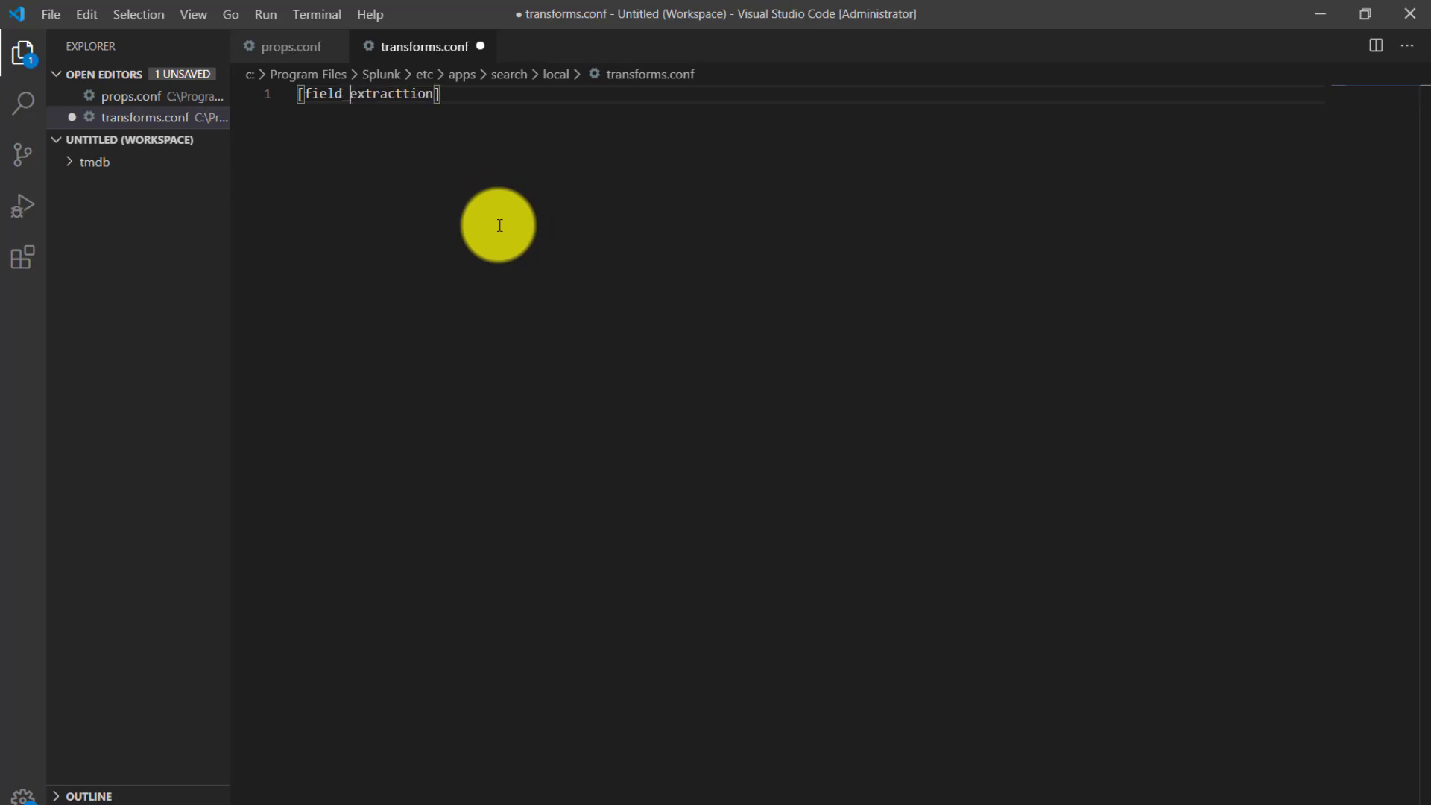
- Add a REGEX setting on line 3, below a blank line, with the copied four-group regular expression as its value
{"action": "left_click", "coordinate": [488, 94]}
{"action": "key", "text": "Return"}
{"action": "key", "text": "Return"}
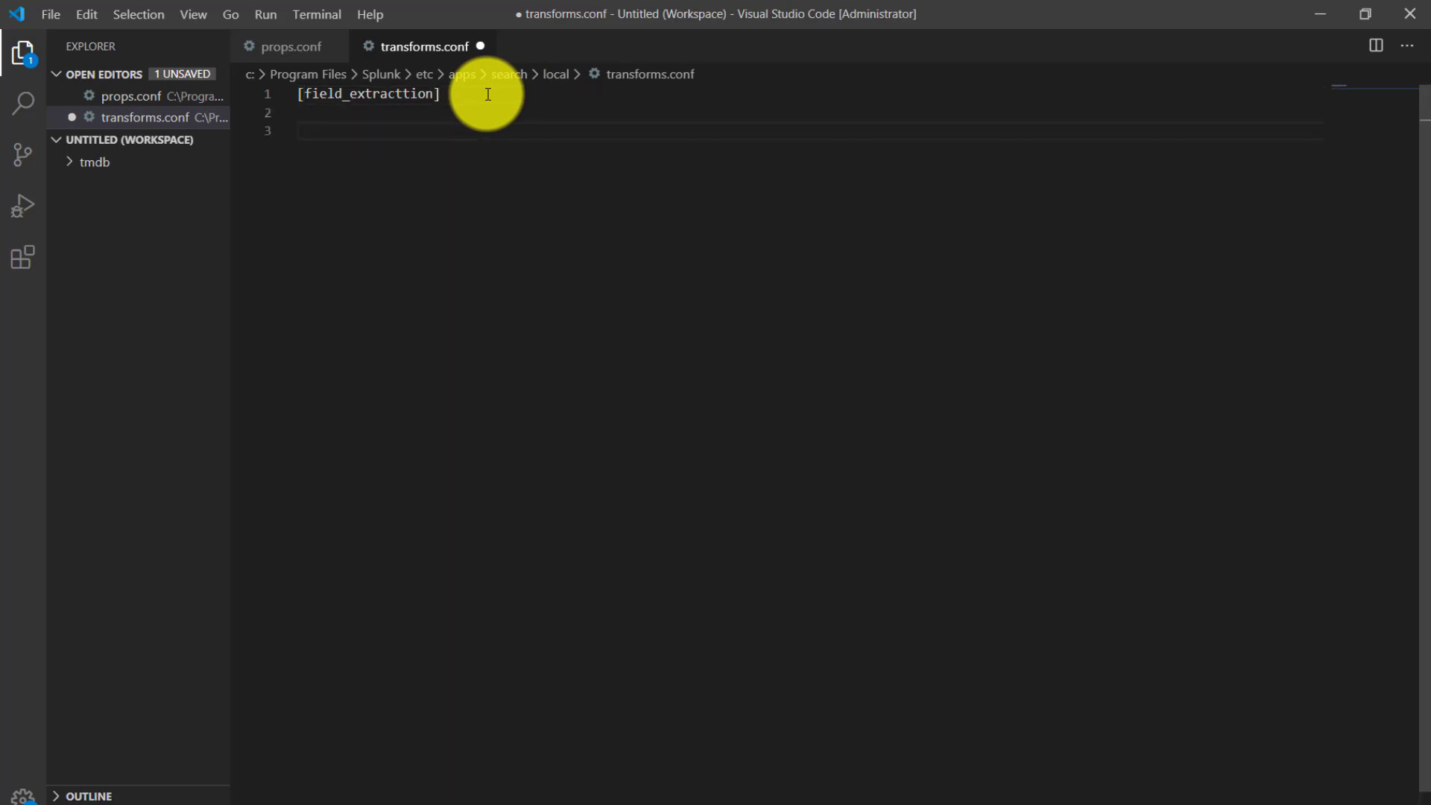
{"action": "key", "text": "BackSpace"}
{"action": "key", "text": "Return"}
{"action": "type", "text": "REGEX ="}
{"action": "key", "text": "ctrl+b"}
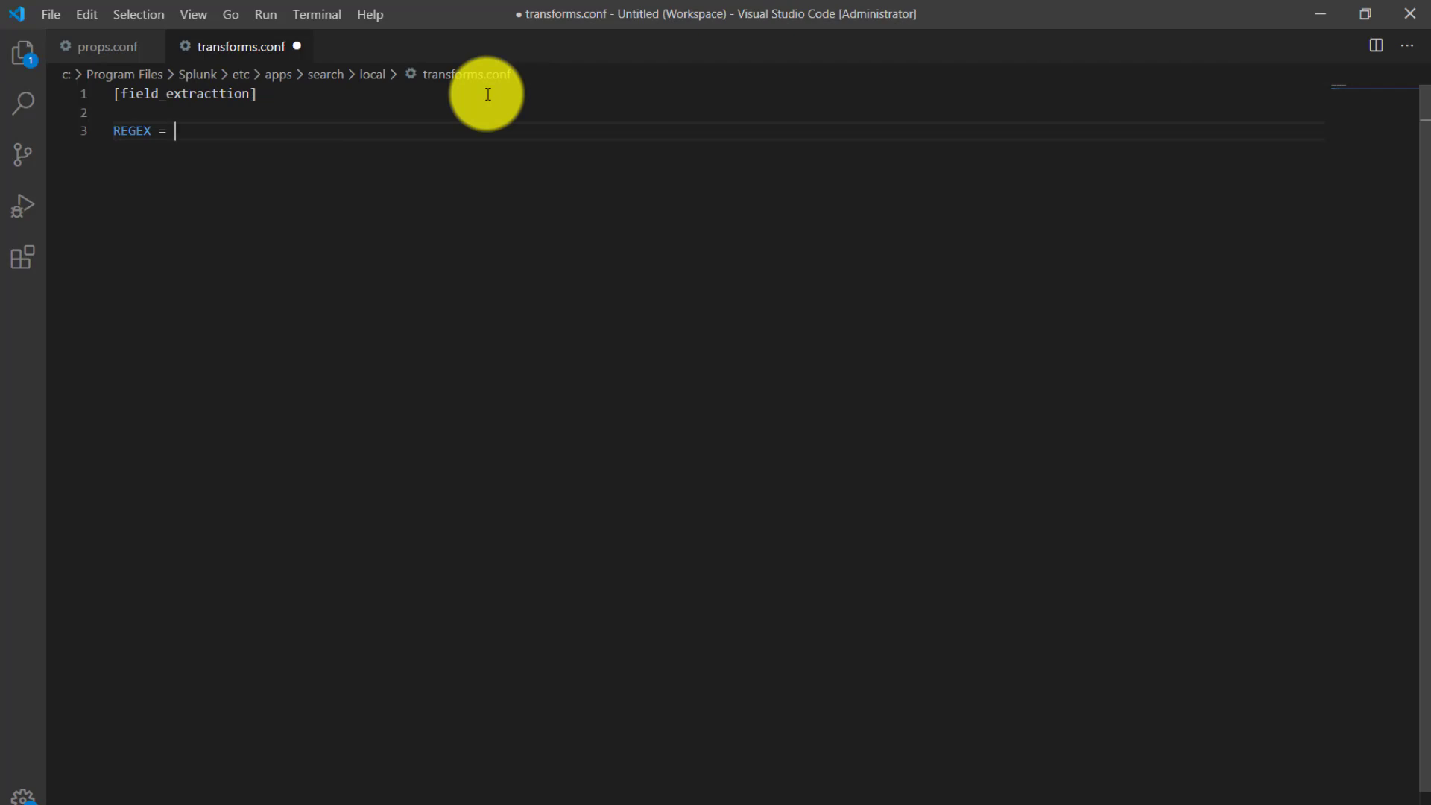
{"action": "type", "text": "(province\\..+\\..+\\.)(host-\\d+\\.node-lat)\\s+(\\d+)\\s+(\\d+)"}
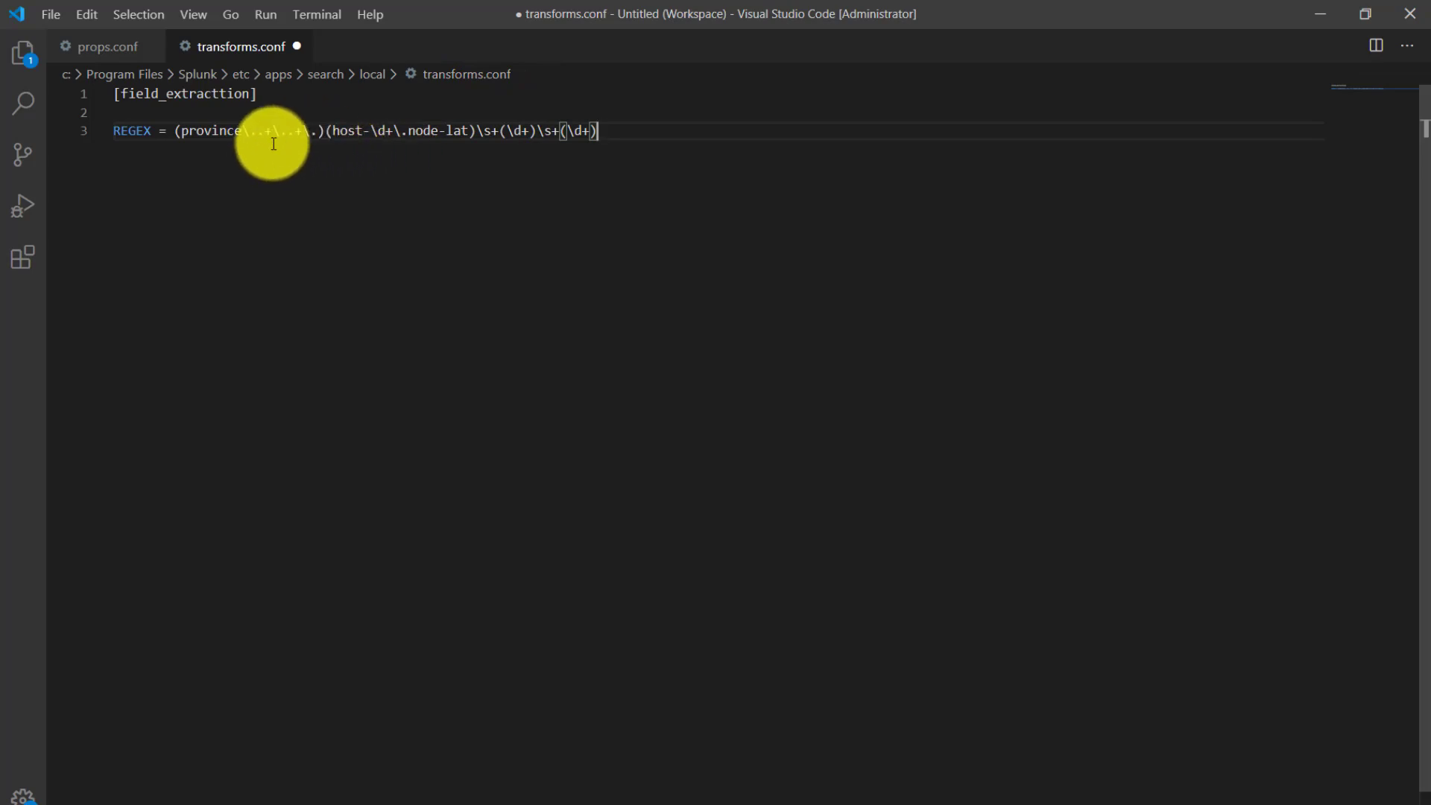
- Review the first two capturing groups in REGEX and start a FORMAT = setting on the line below
{"action": "left_click", "coordinate": [182, 137]}
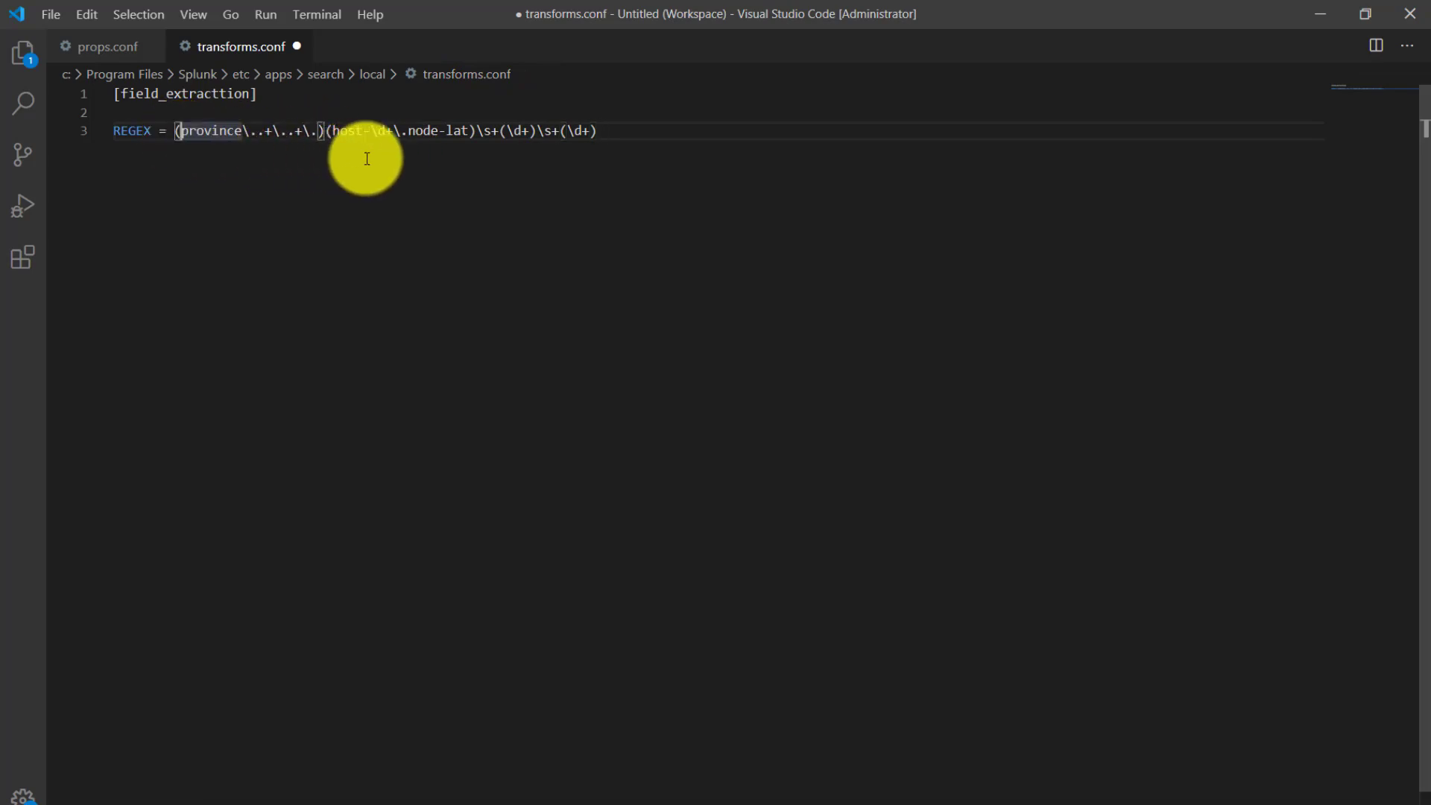
{"action": "left_click", "coordinate": [333, 122]}
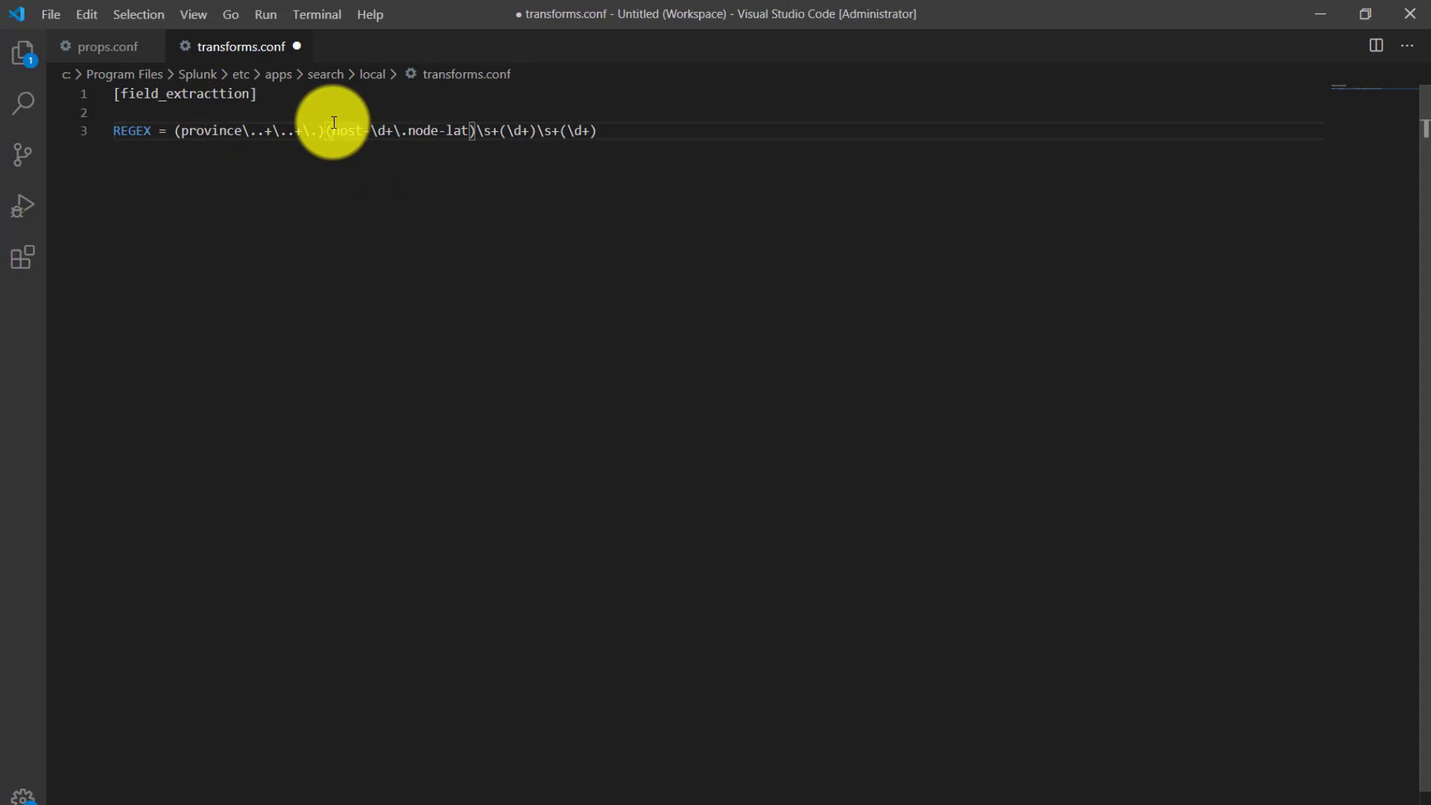
{"action": "left_click", "coordinate": [618, 141]}
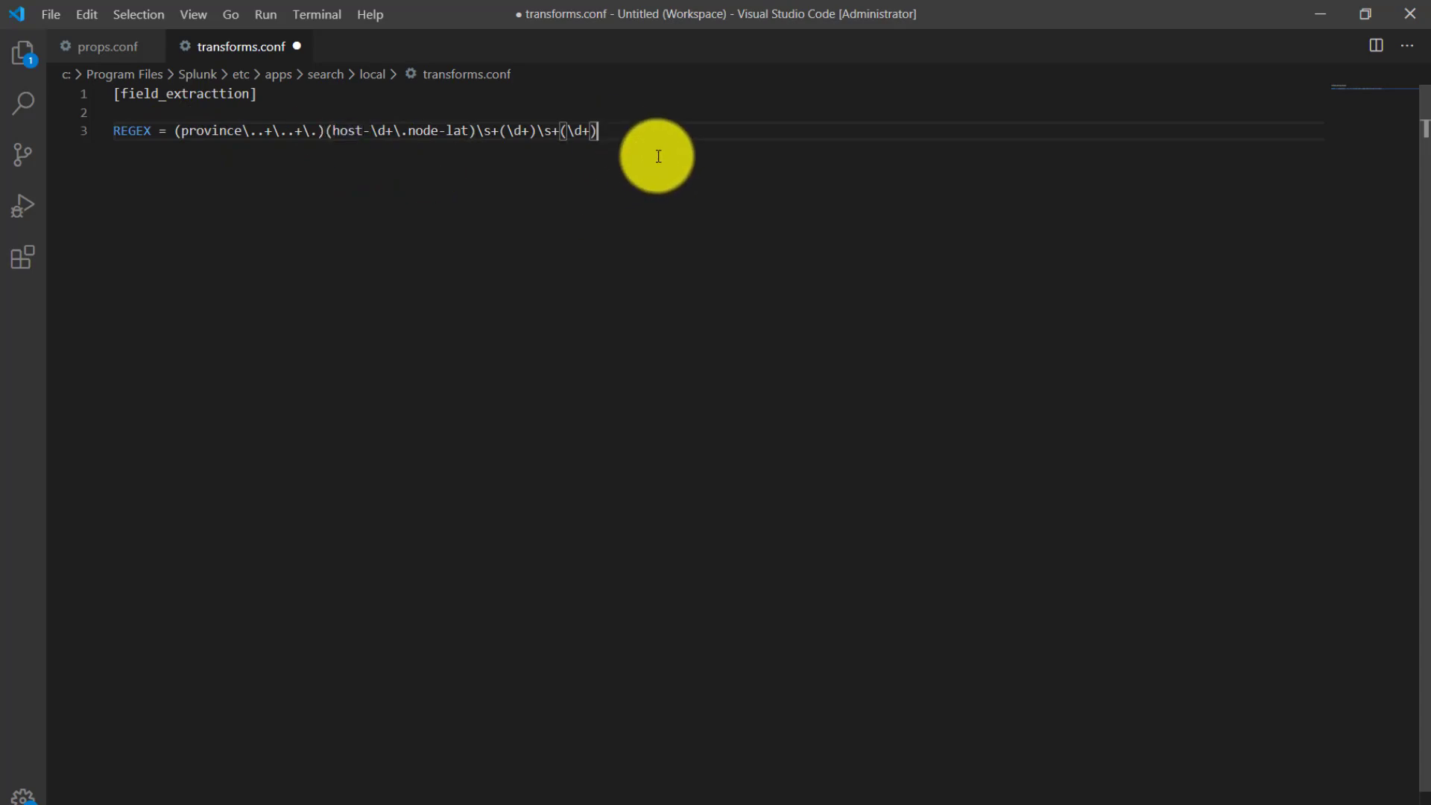
{"action": "key", "text": "Return"}
{"action": "type", "text": "FORMAT"}
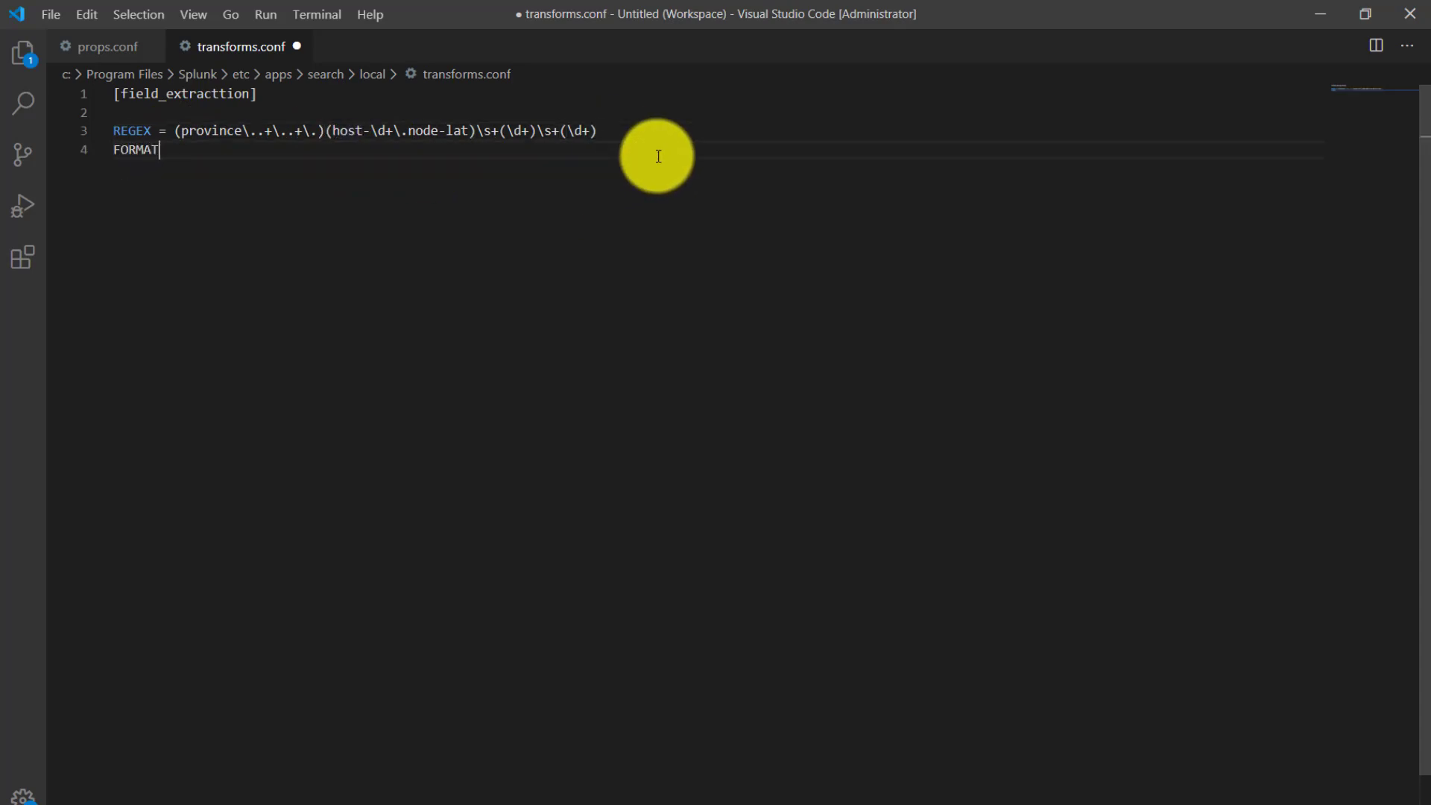
{"action": "type", "text": " ="}
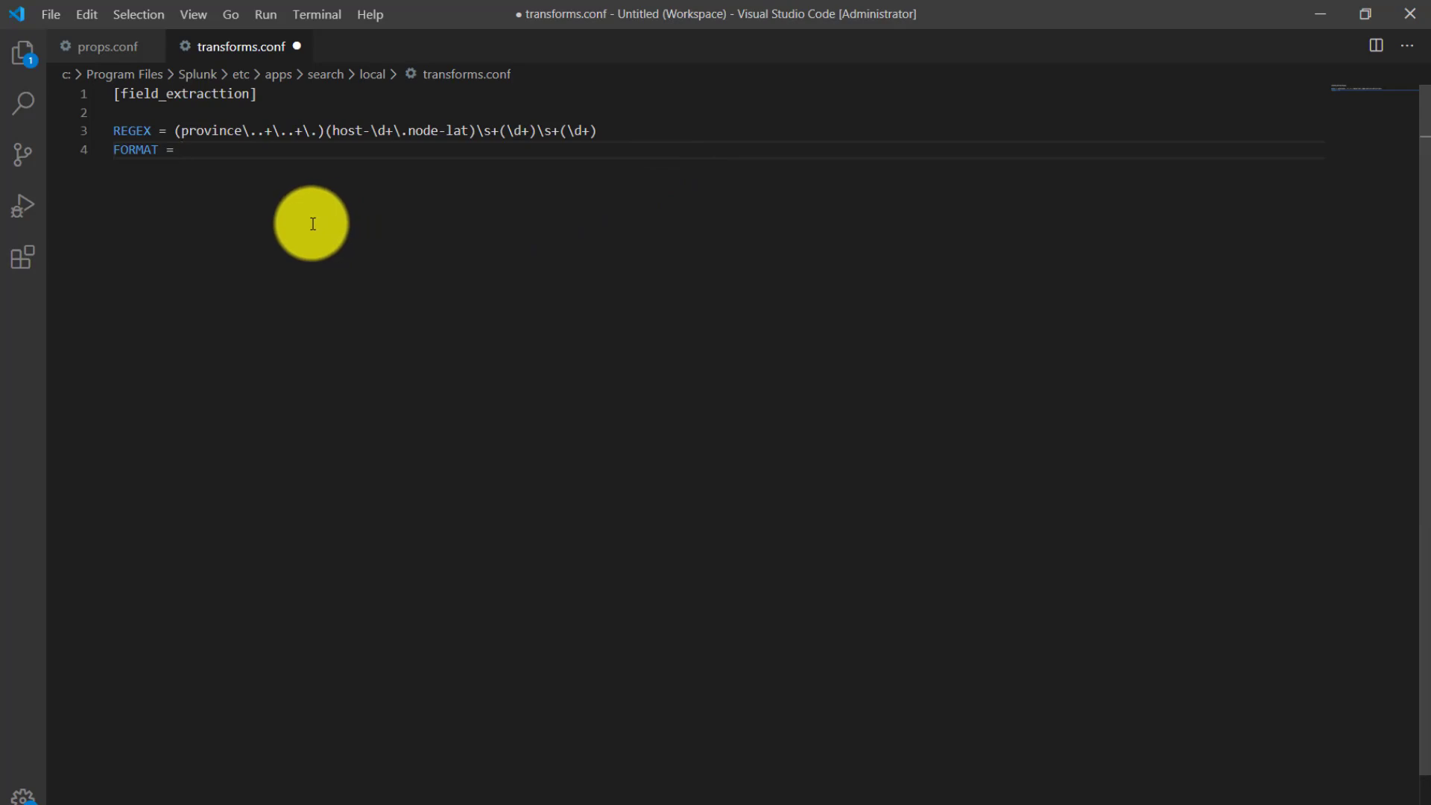
- Assign the first capturing group to the host field in the FORMAT setting as host::$1
{"action": "left_click", "coordinate": [181, 130]}
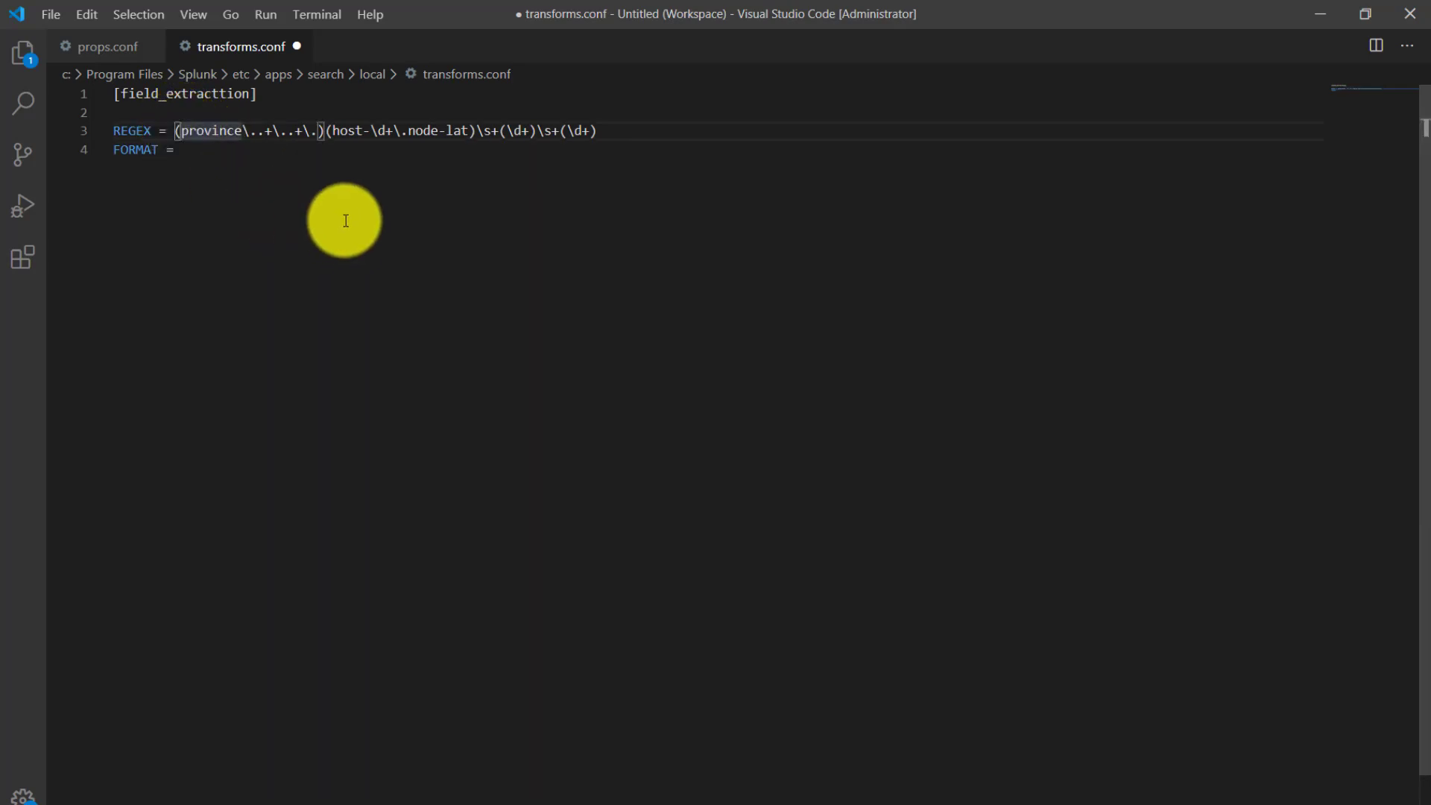
{"action": "left_click", "coordinate": [333, 131]}
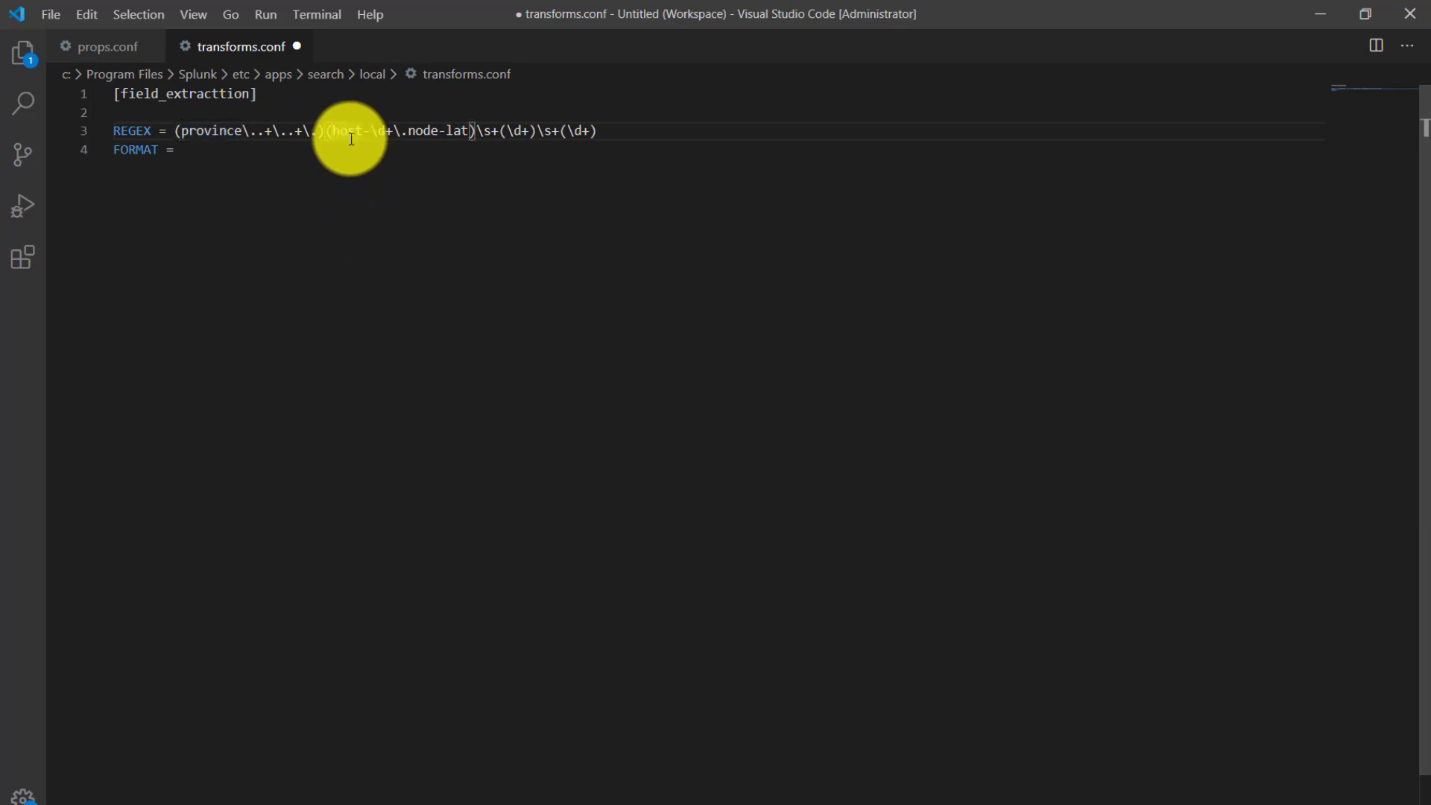
{"action": "left_click", "coordinate": [507, 135]}
{"action": "left_click", "coordinate": [567, 131]}
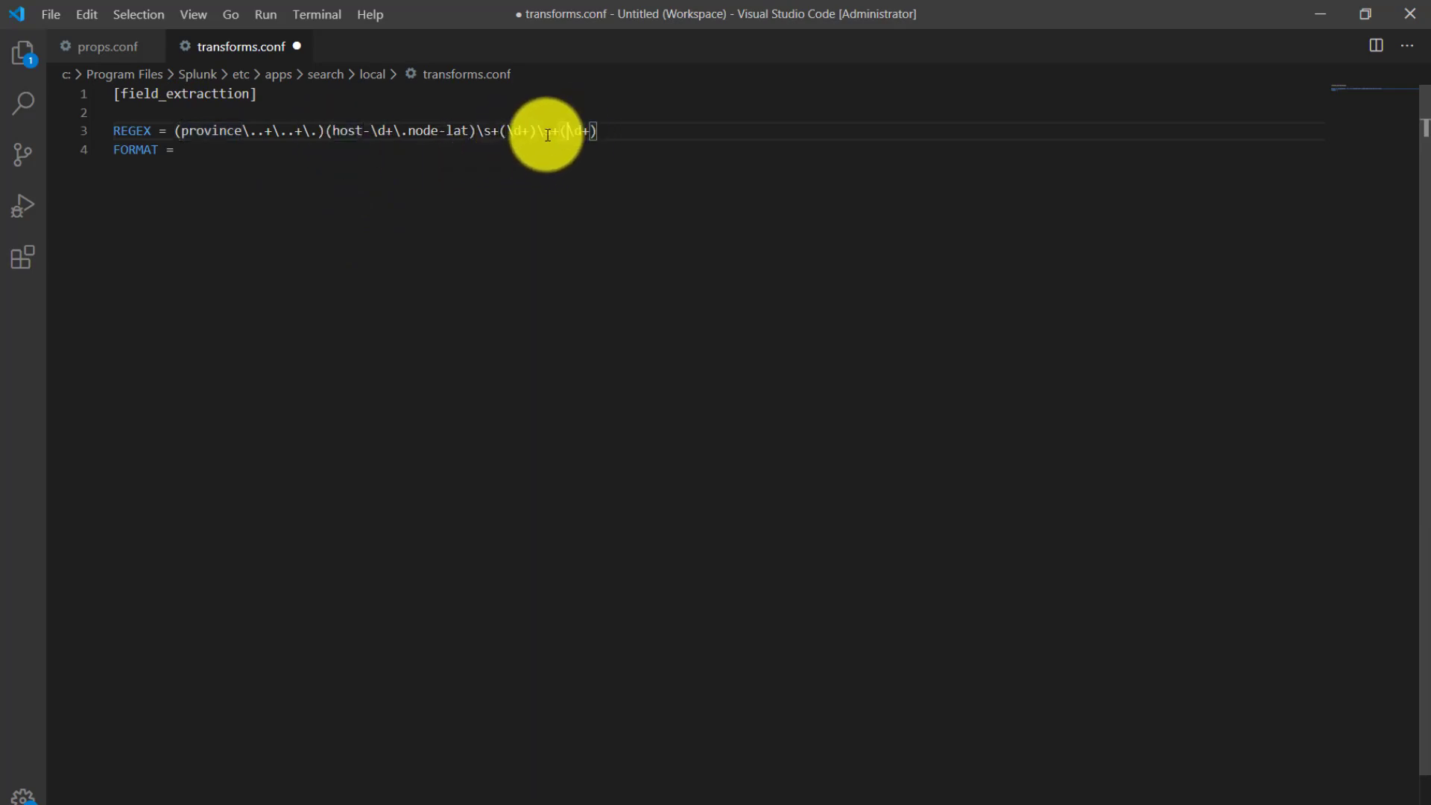
{"action": "left_click", "coordinate": [202, 147]}
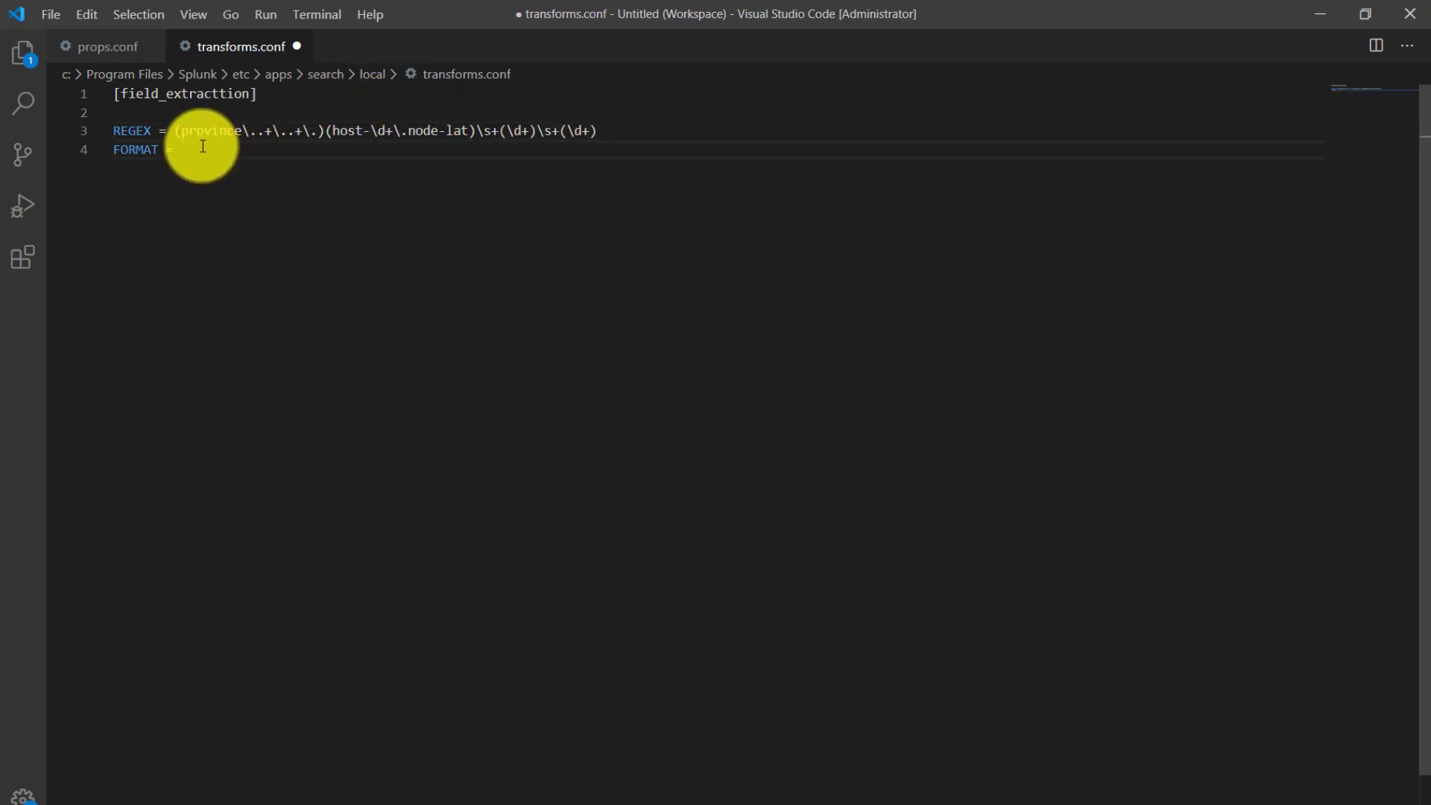
{"action": "type", "text": "host"}
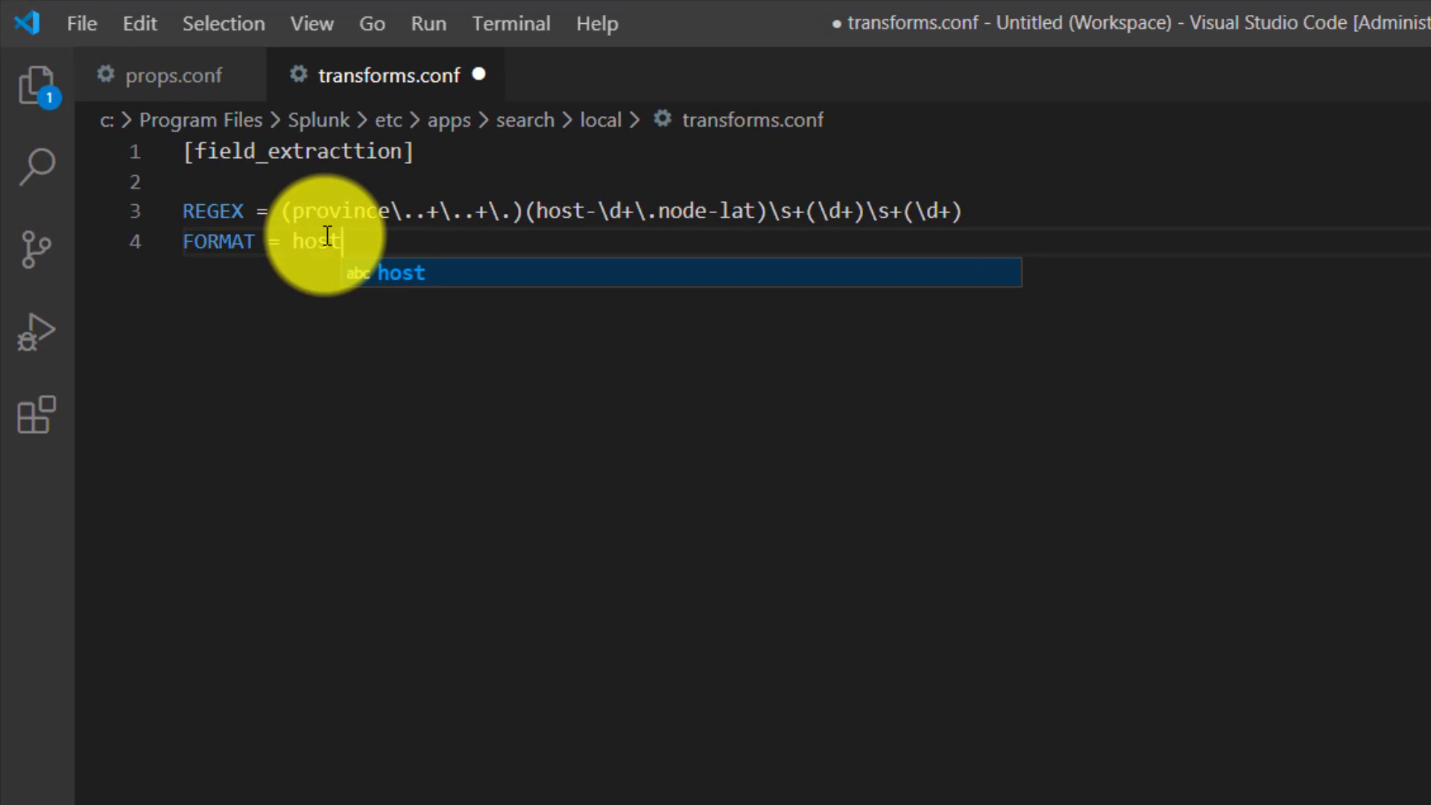
{"action": "type", "text": "::"}
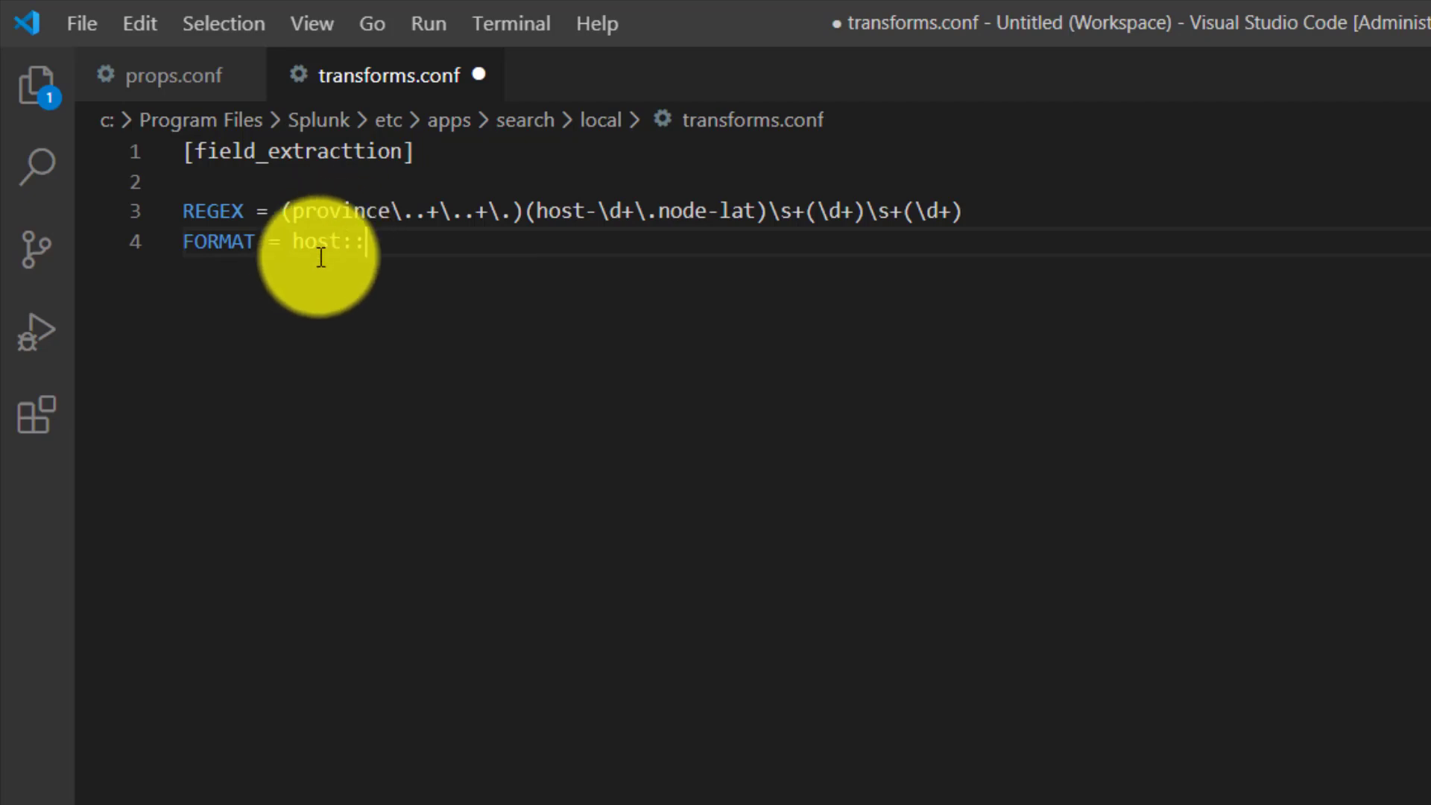
{"action": "left_click", "coordinate": [292, 213]}
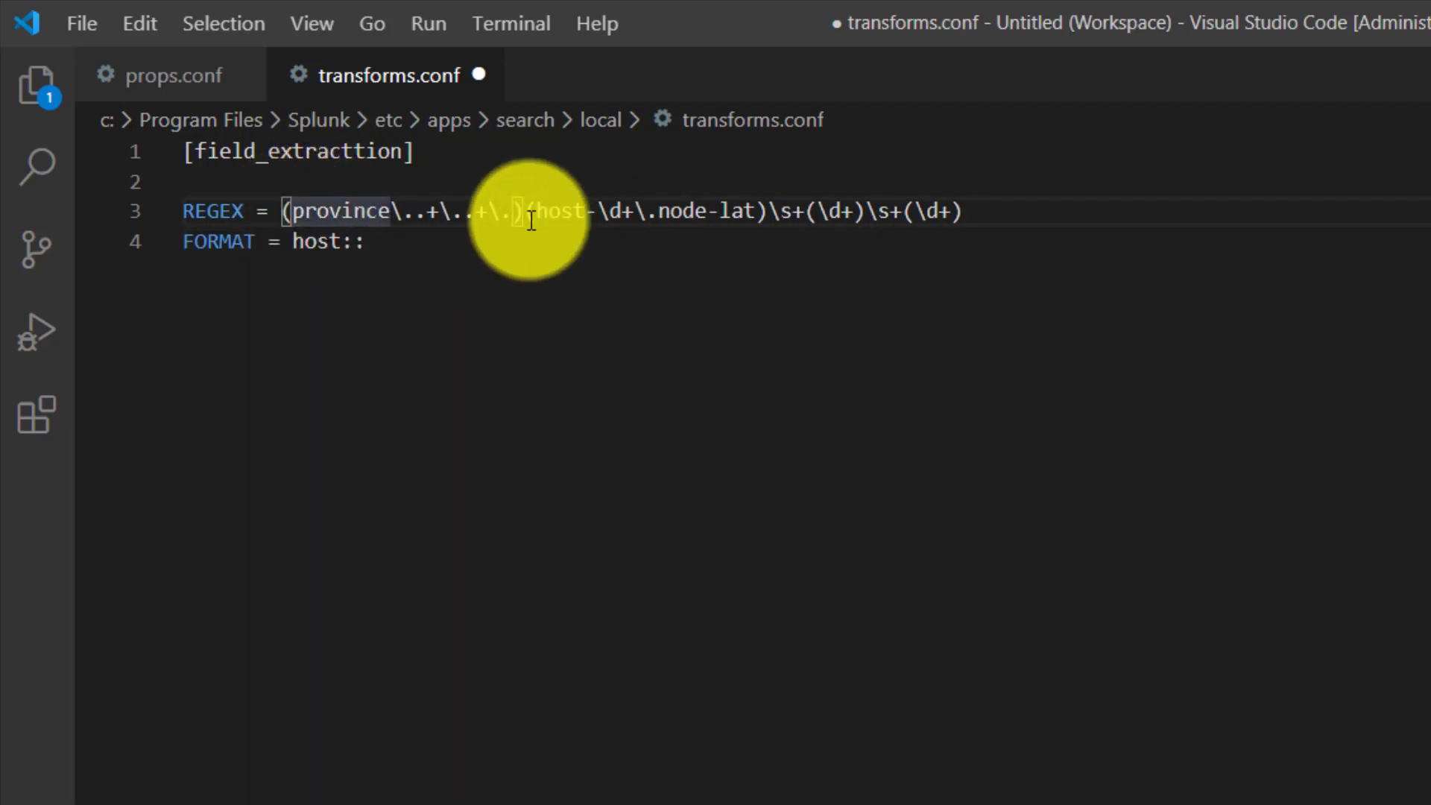
{"action": "left_click", "coordinate": [422, 247]}
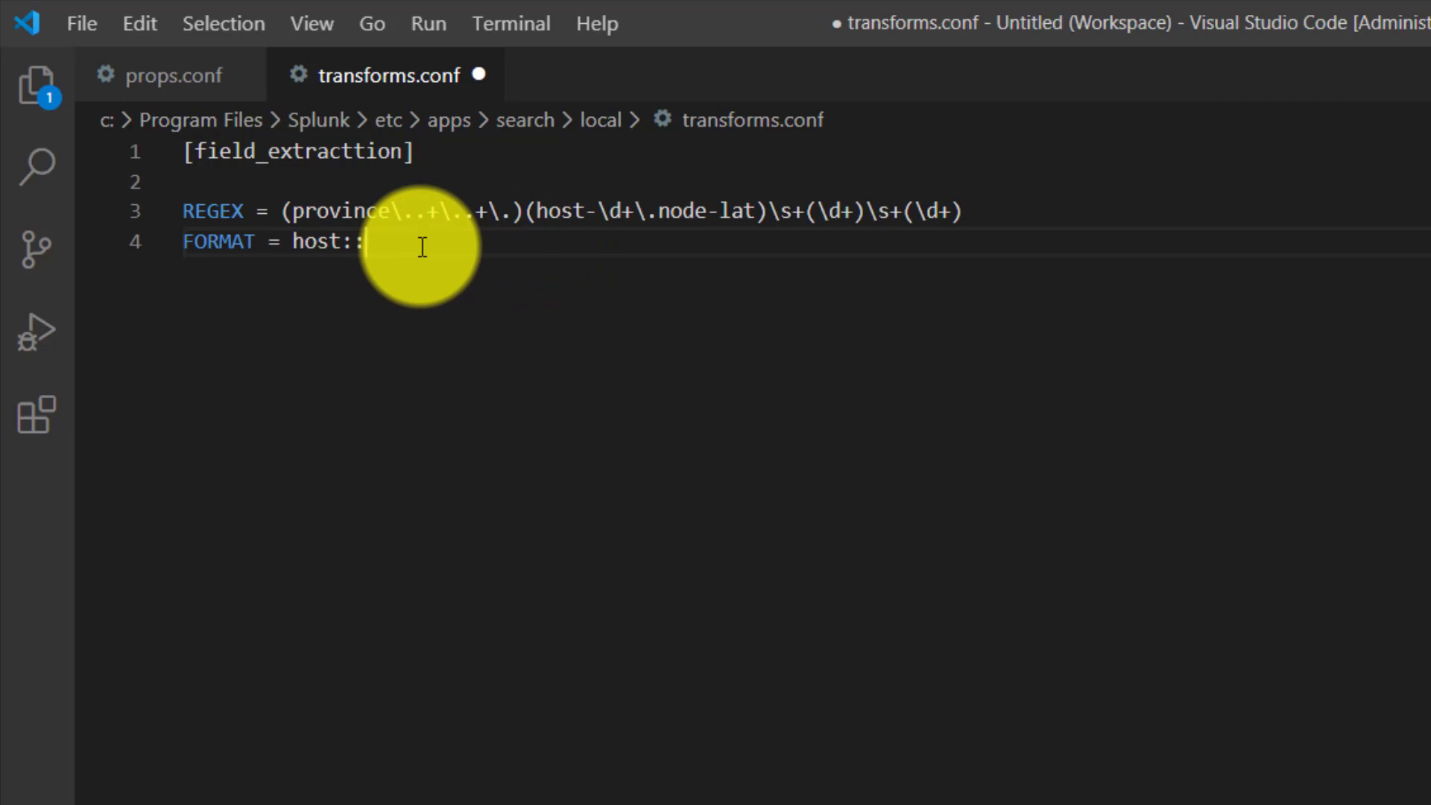
{"action": "type", "text": "$1"}
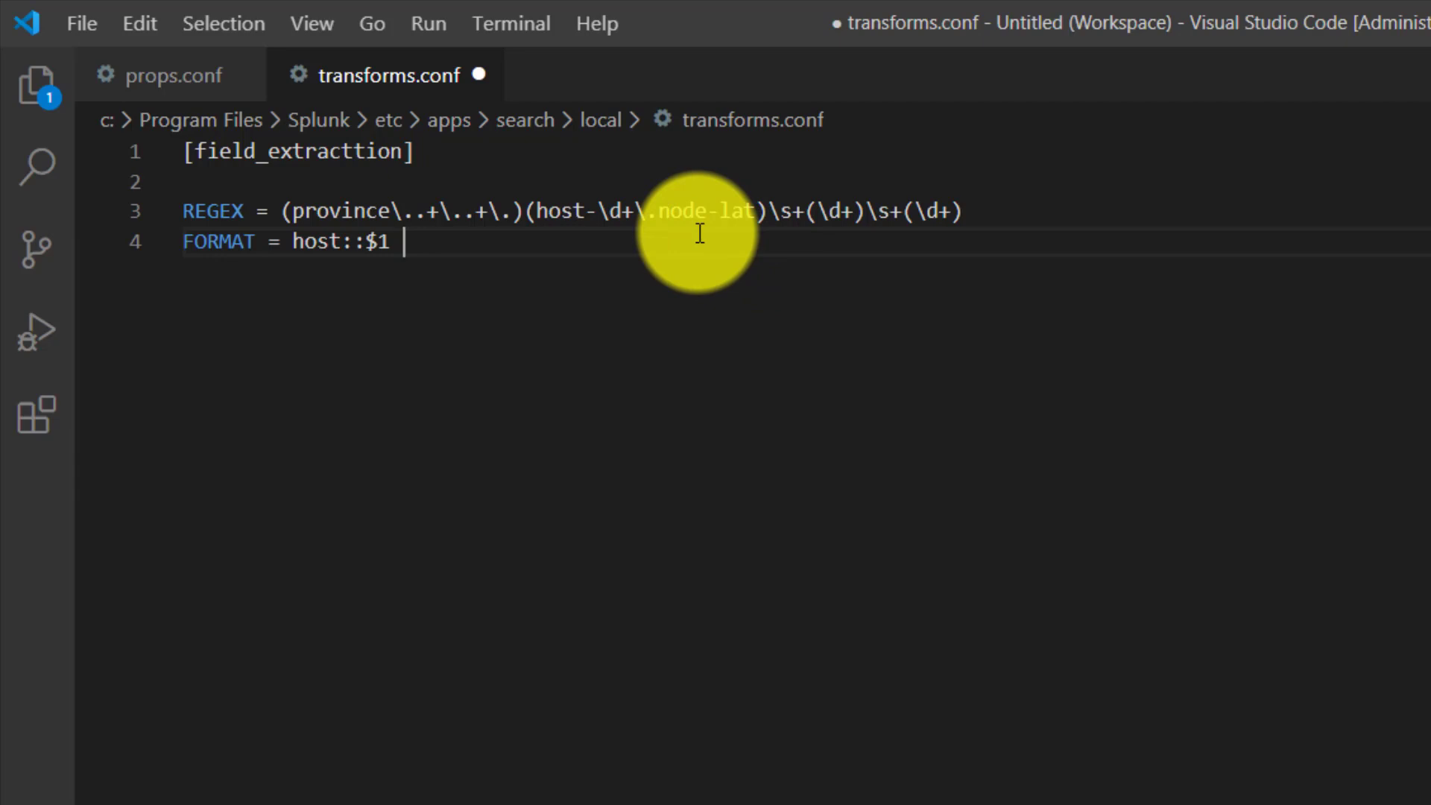
- Append $2:$3 to the FORMAT value, checking the host-12.node-lat name and its number in data.txt in Notepad++
{"action": "type", "text": "$2:"}
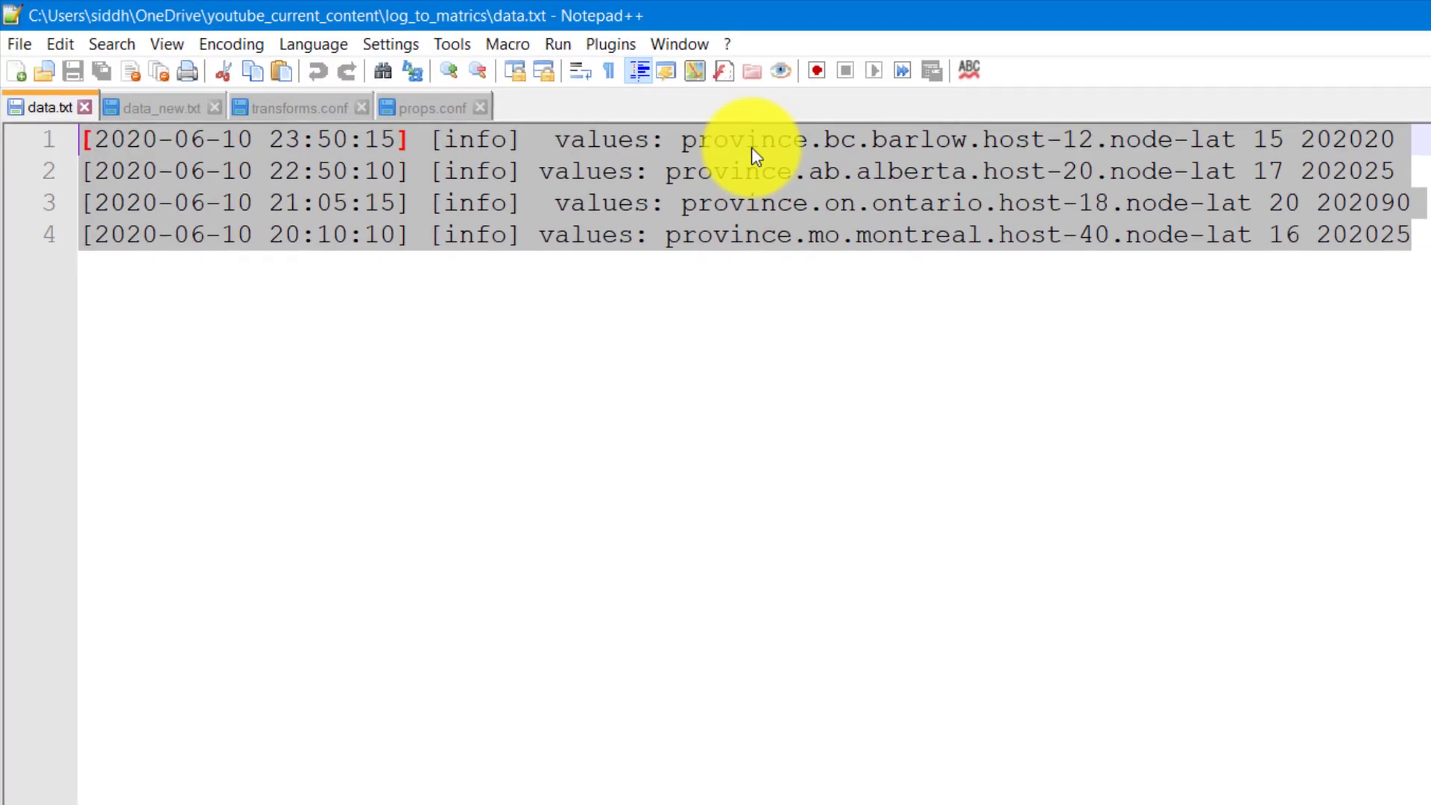
{"action": "left_click", "coordinate": [751, 146]}
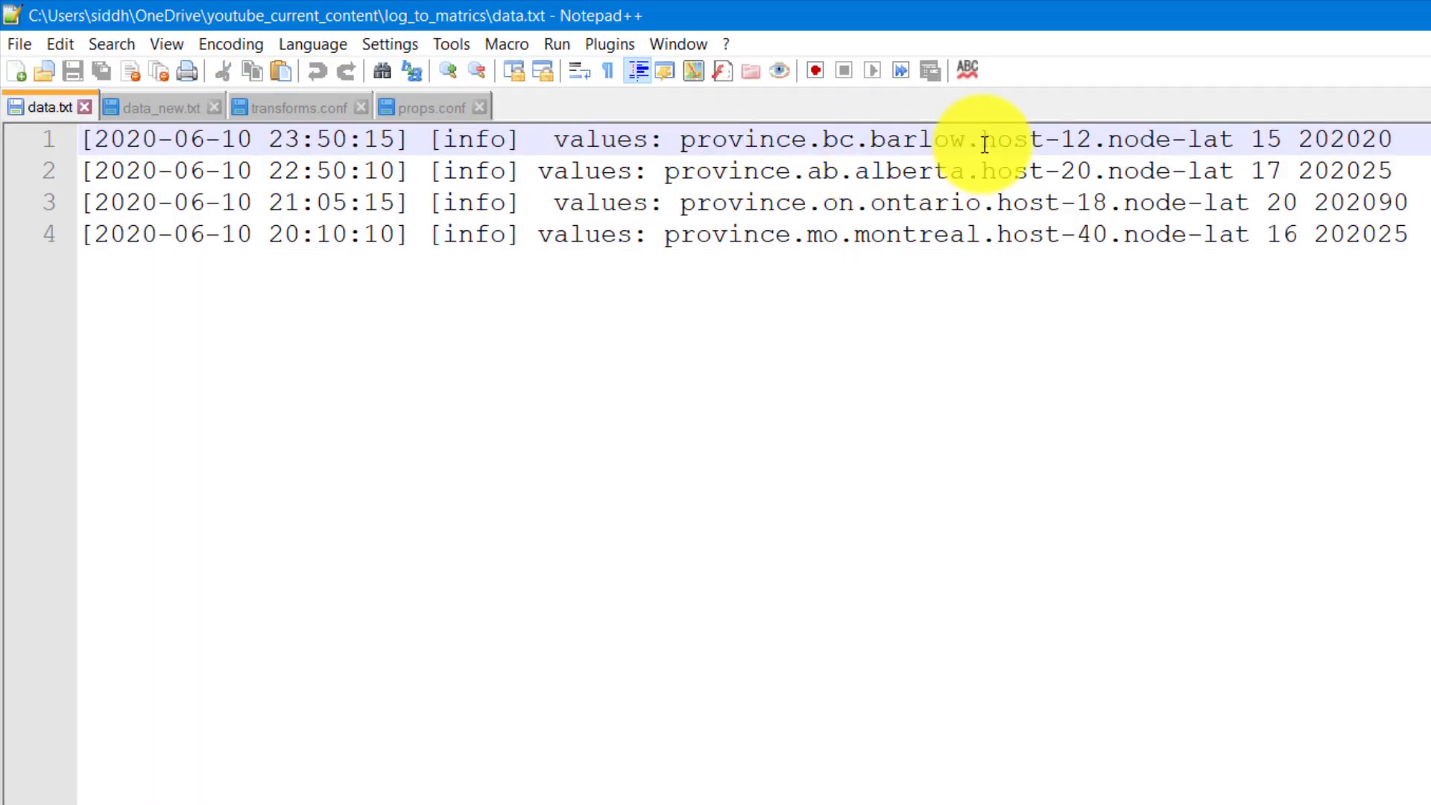
{"action": "left_click_drag", "start_coordinate": [985, 143], "coordinate": [1229, 143]}
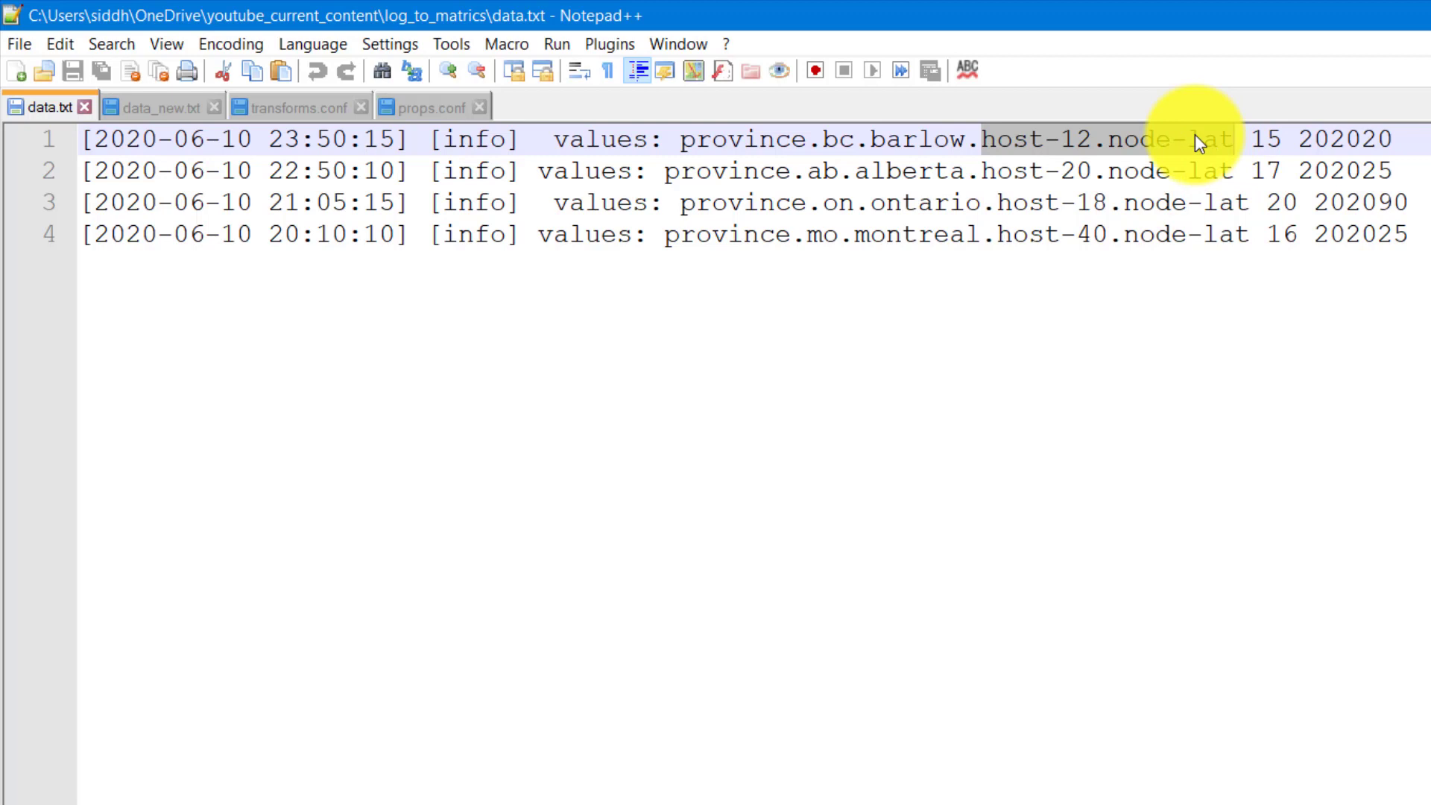
{"action": "left_click", "coordinate": [1263, 128]}
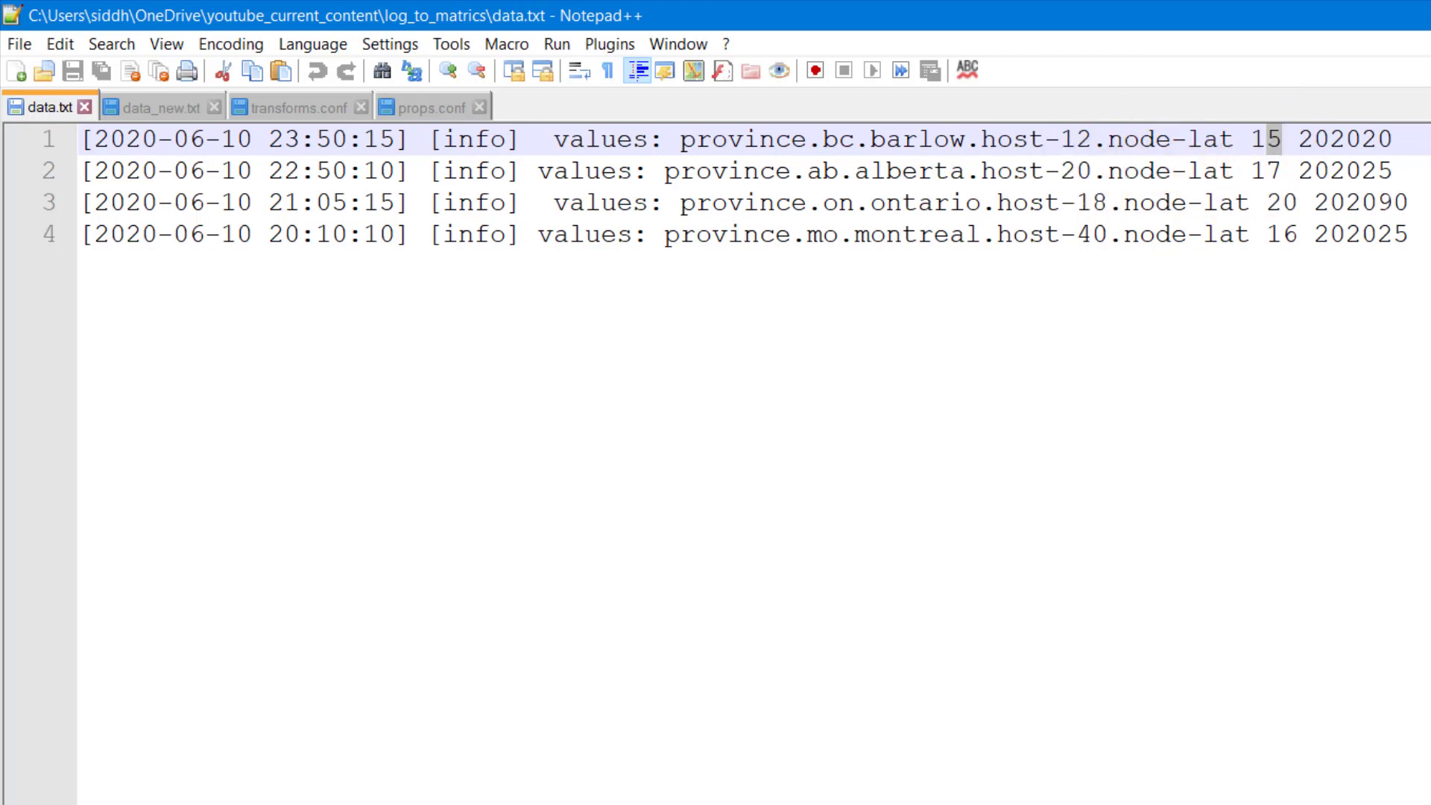
{"action": "key", "text": "alt+Tab"}
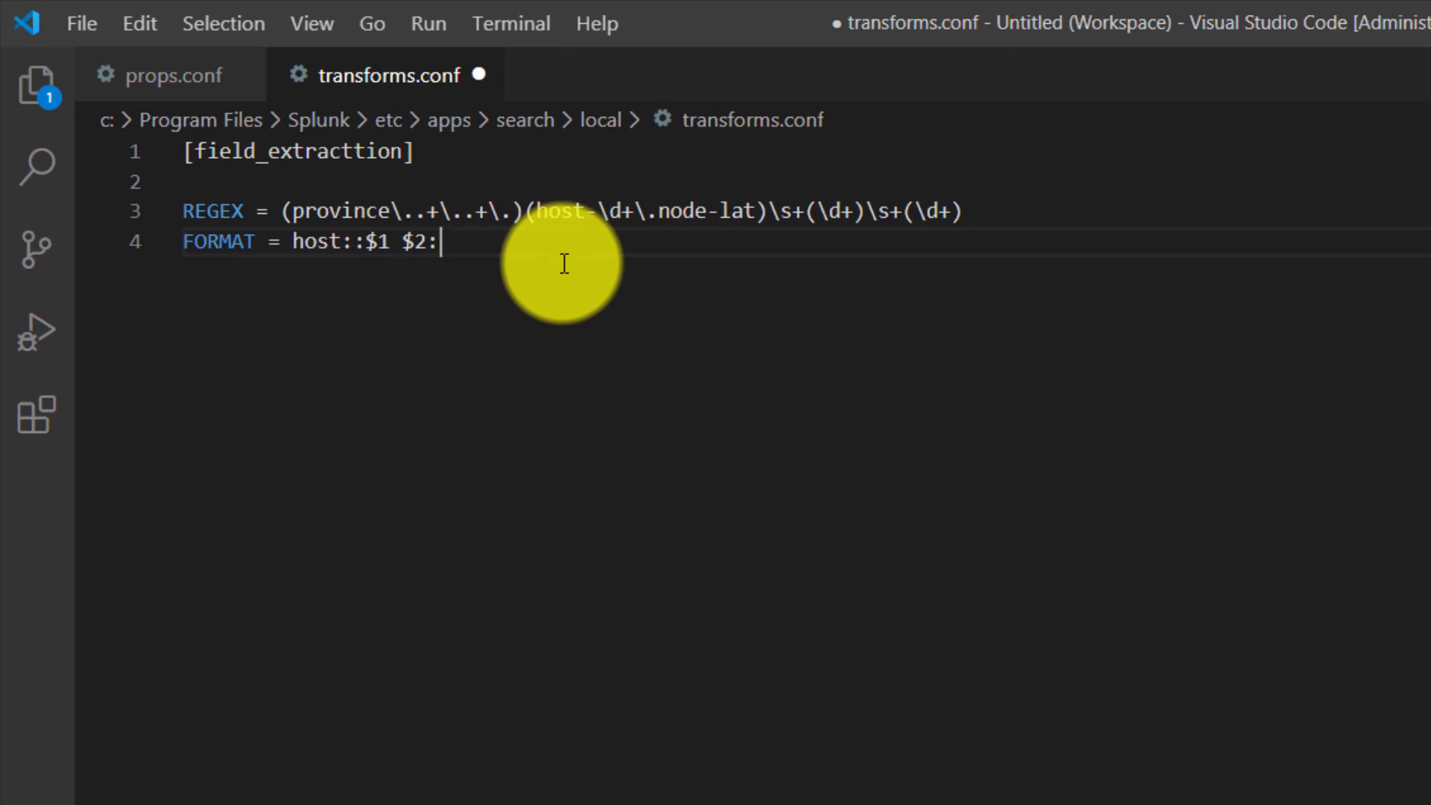
{"action": "type", "text": "$3"}
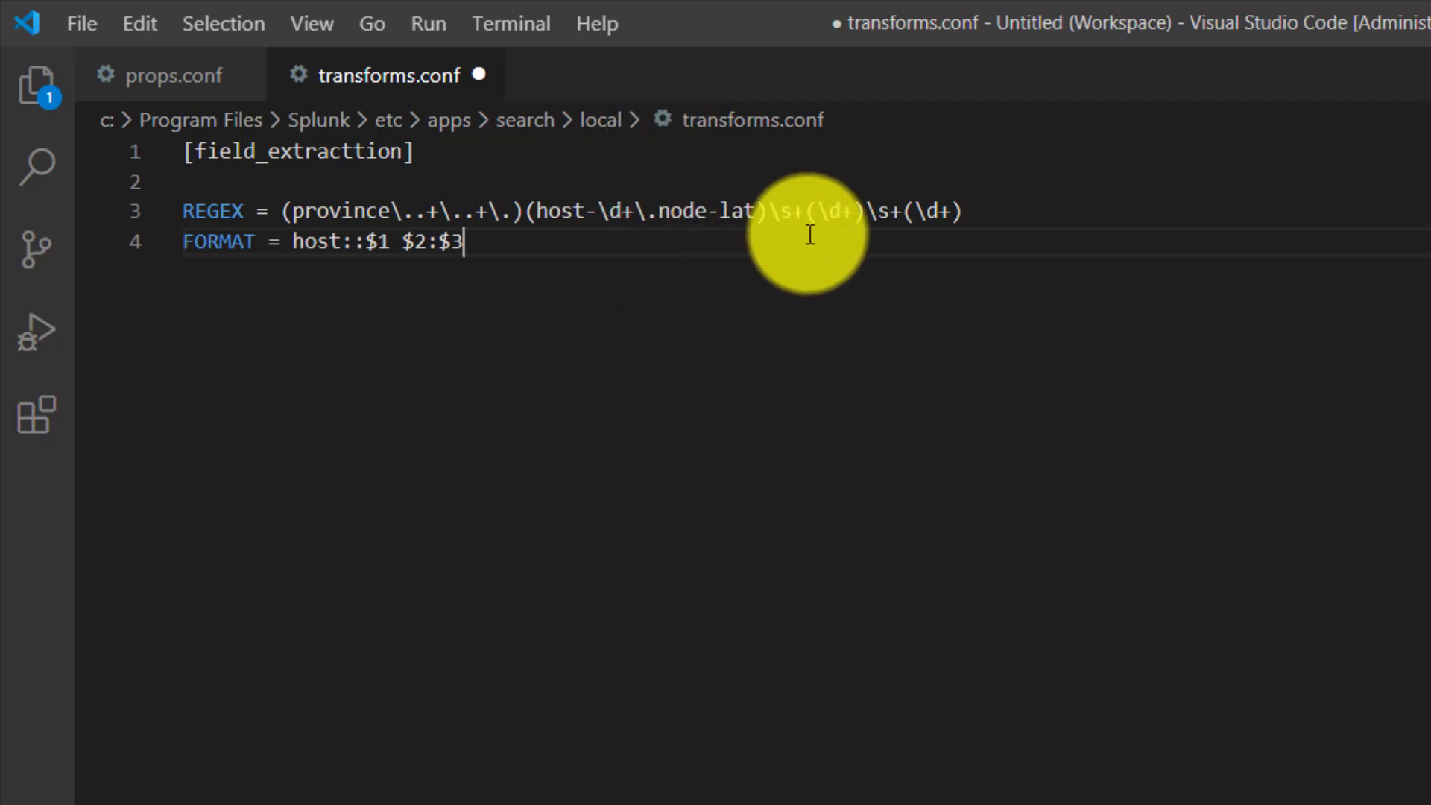
{"action": "left_click", "coordinate": [824, 208]}
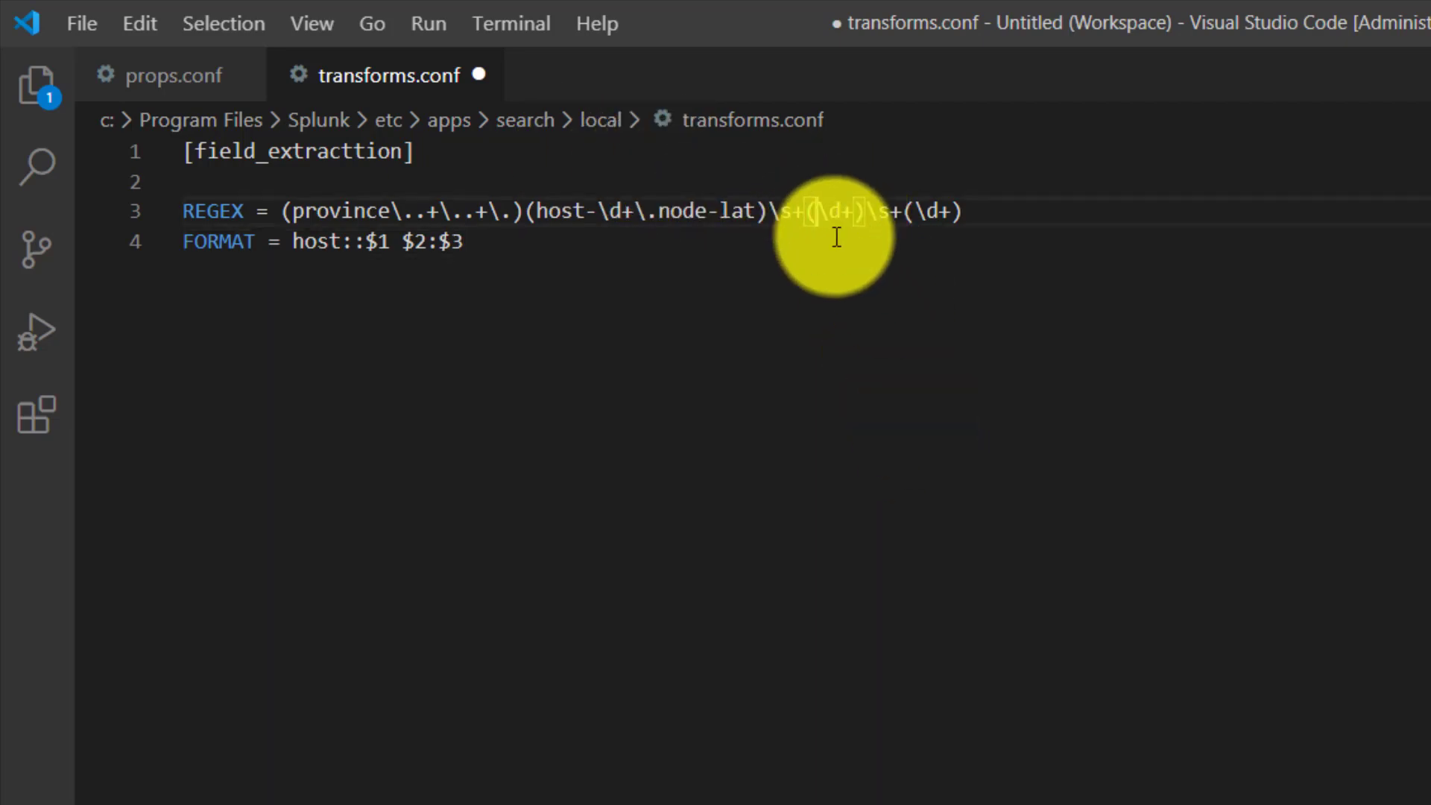
- Append id::$4 to the end of the FORMAT value to map the fourth capturing group in REGEX
{"action": "left_click", "coordinate": [514, 232]}
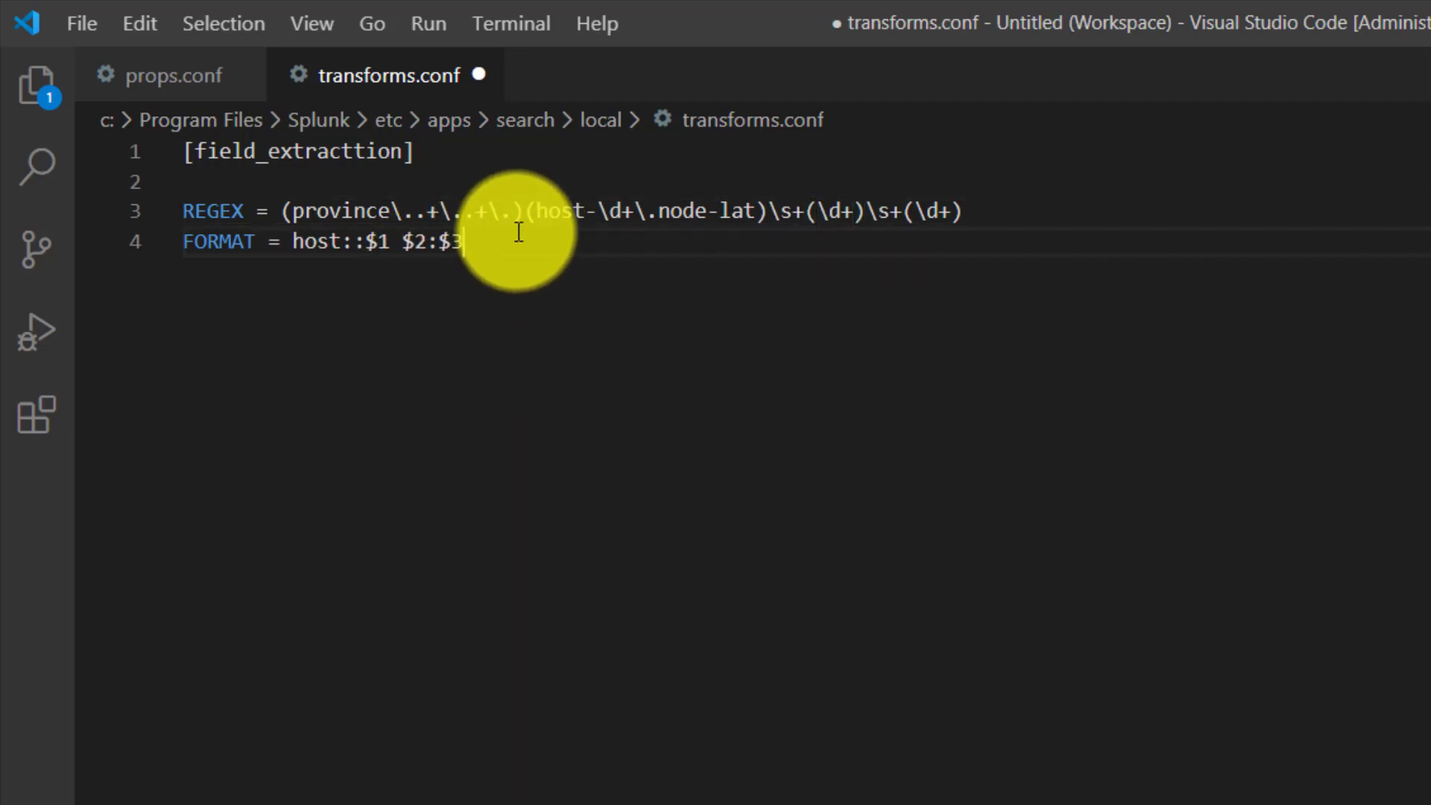
{"action": "type", "text": "i"}
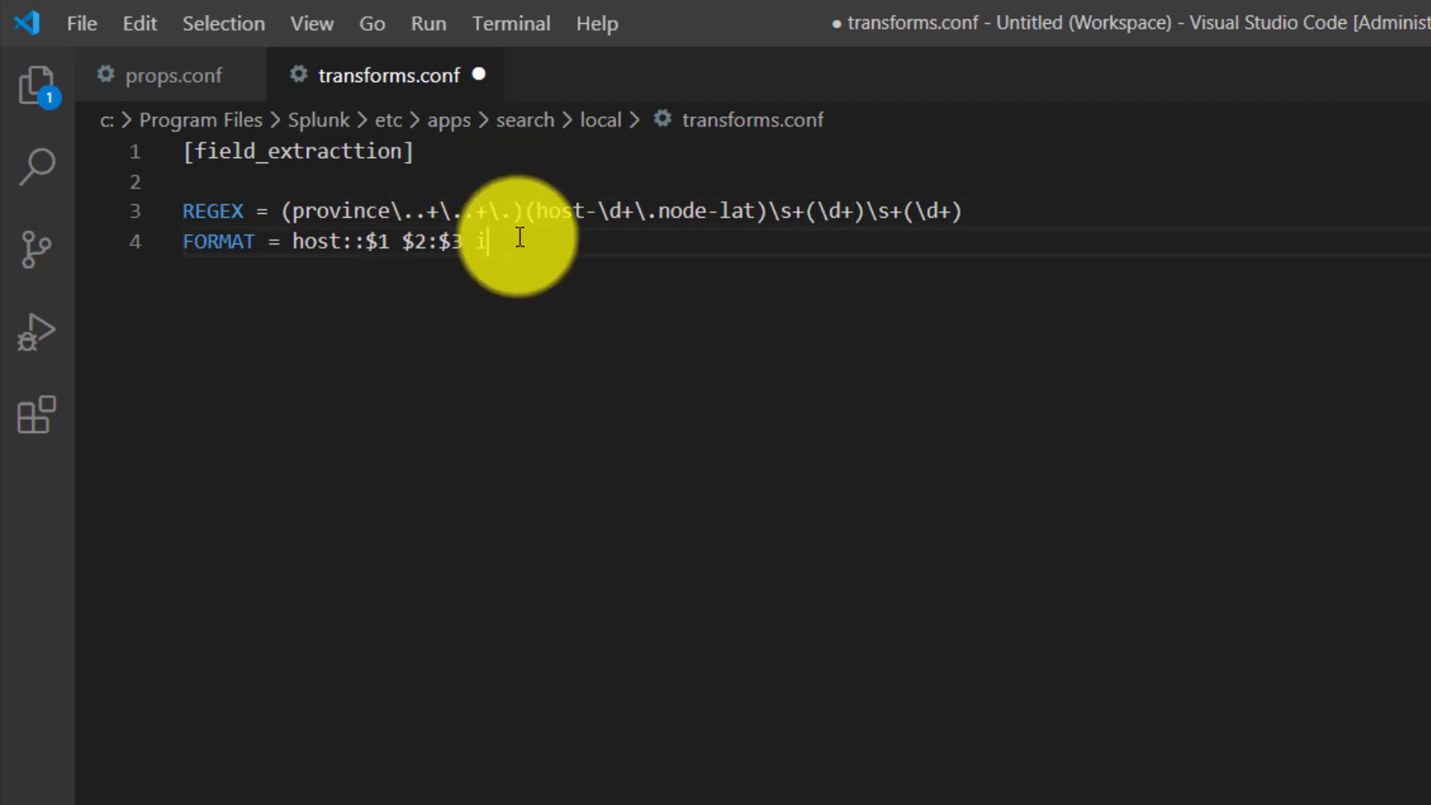
{"action": "type", "text": "d::$4"}
{"action": "left_click", "coordinate": [916, 212]}
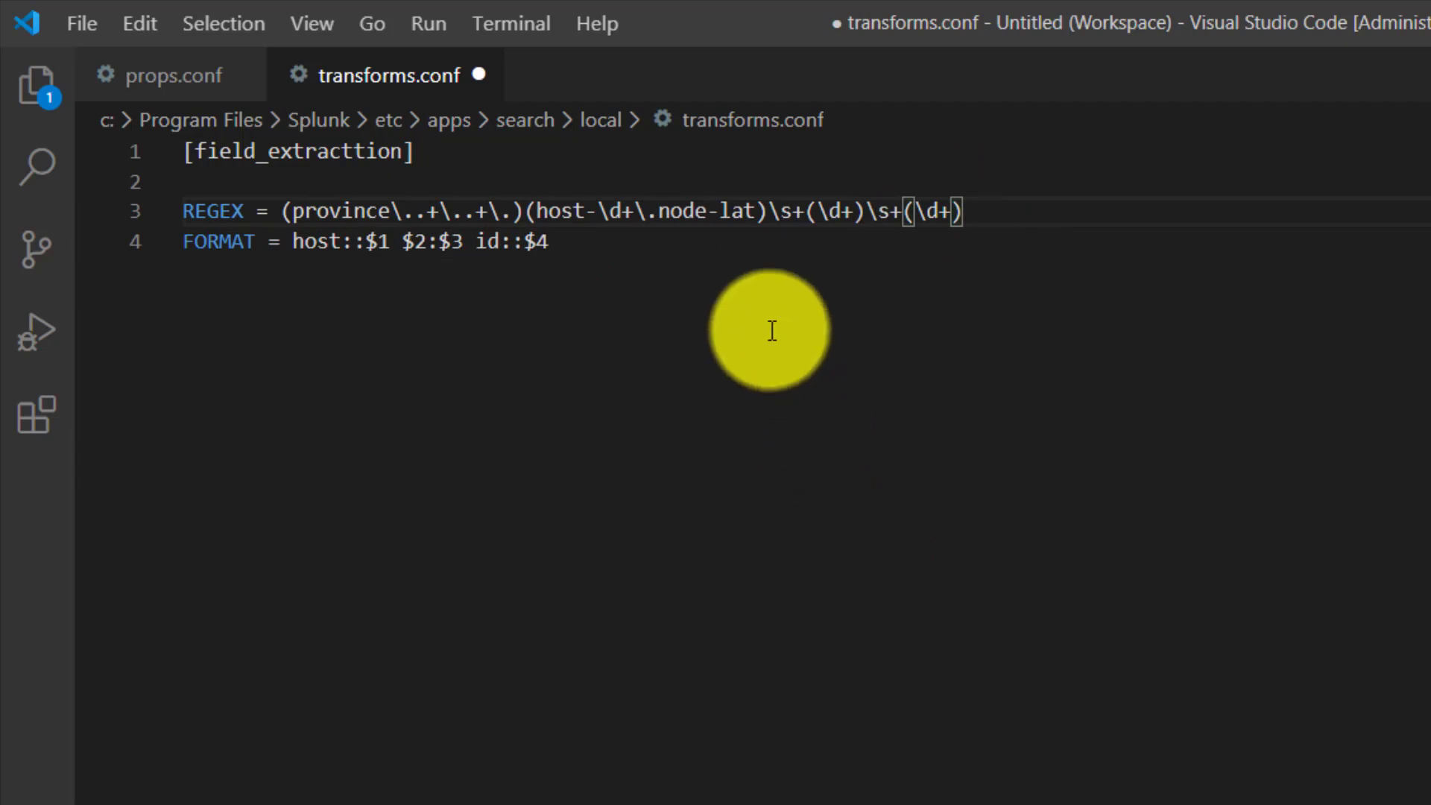
- Add the setting WTITE_META = true on line 5 below FORMAT and save transforms.conf
{"action": "left_click", "coordinate": [602, 257]}
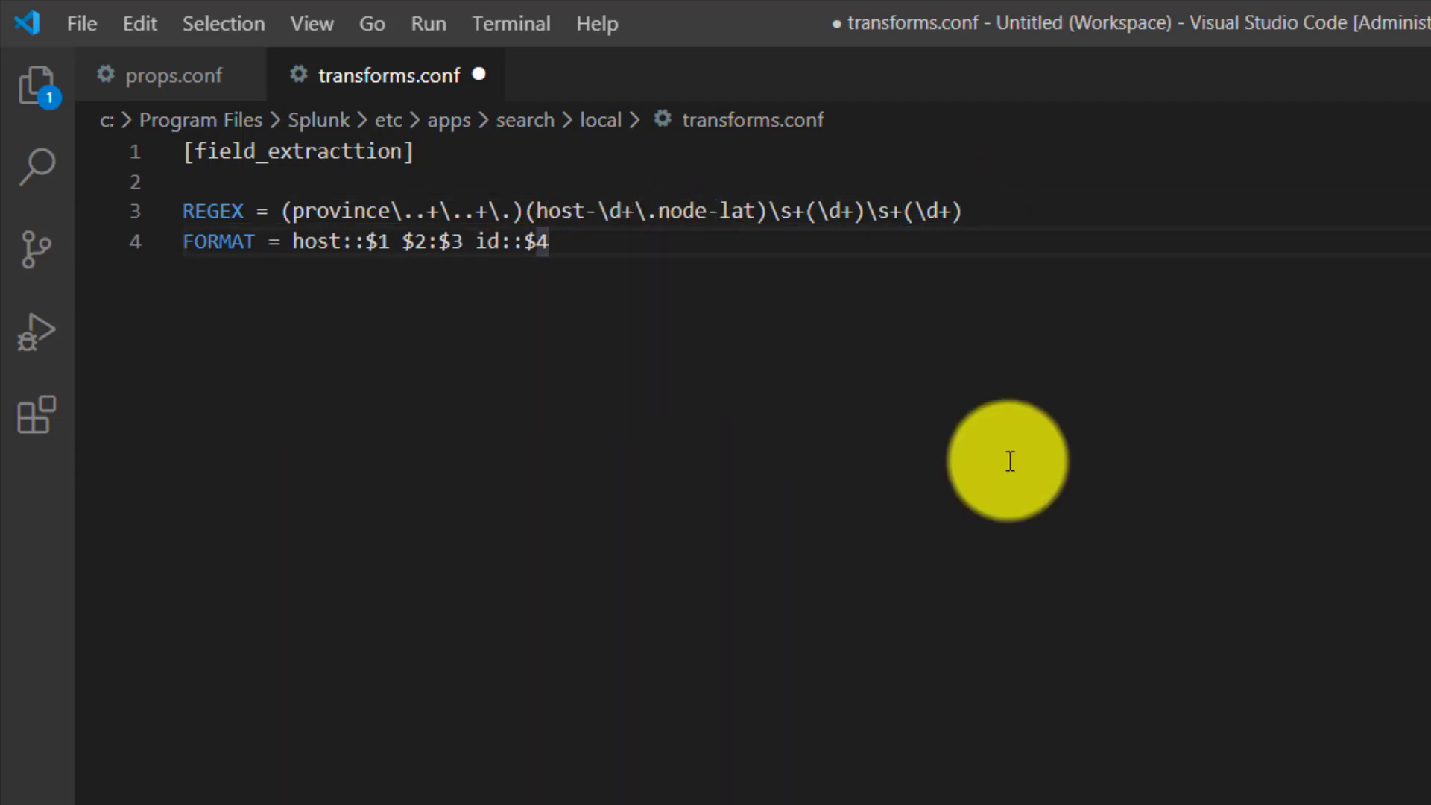
{"action": "key", "text": "Return"}
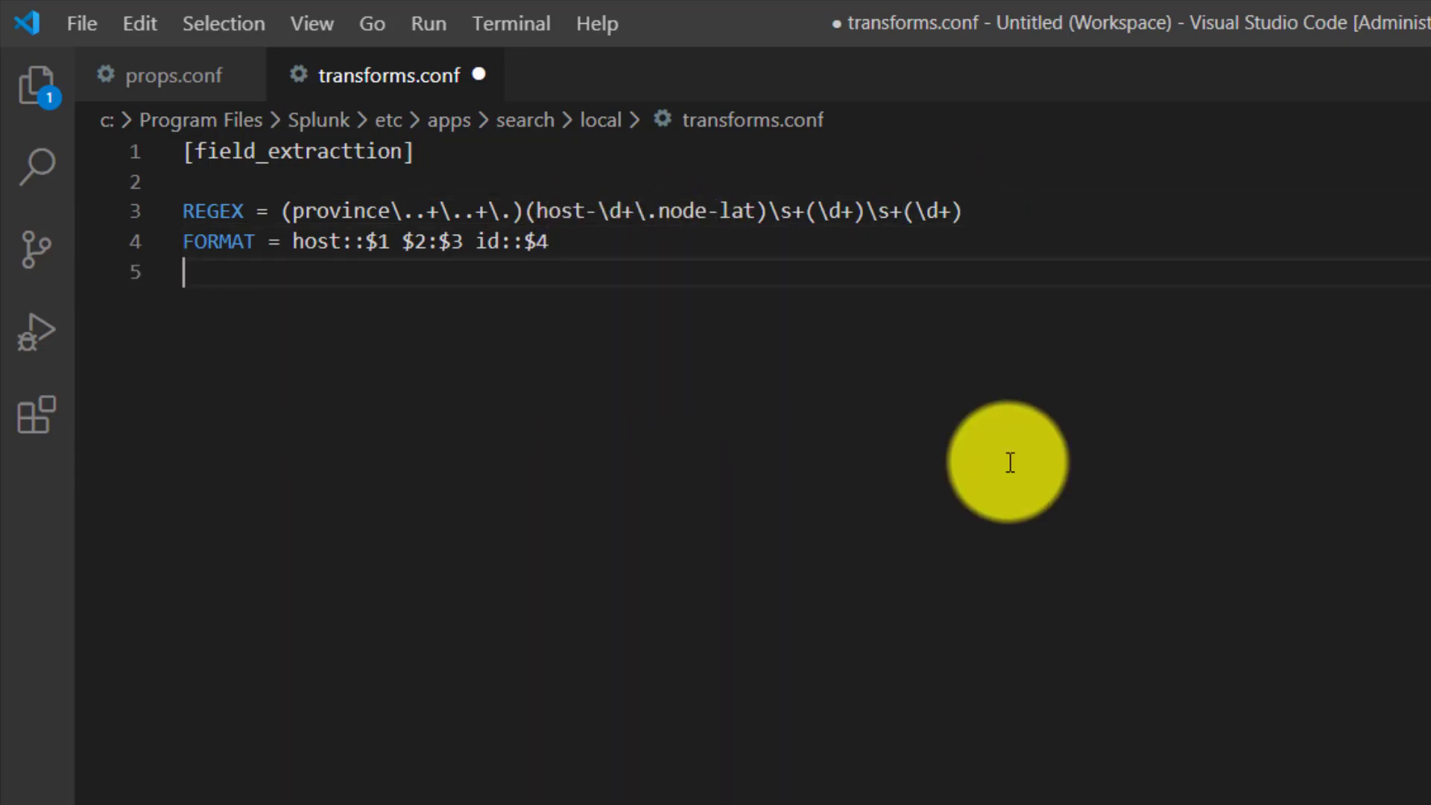
{"action": "type", "text": "WTITE_META = "}
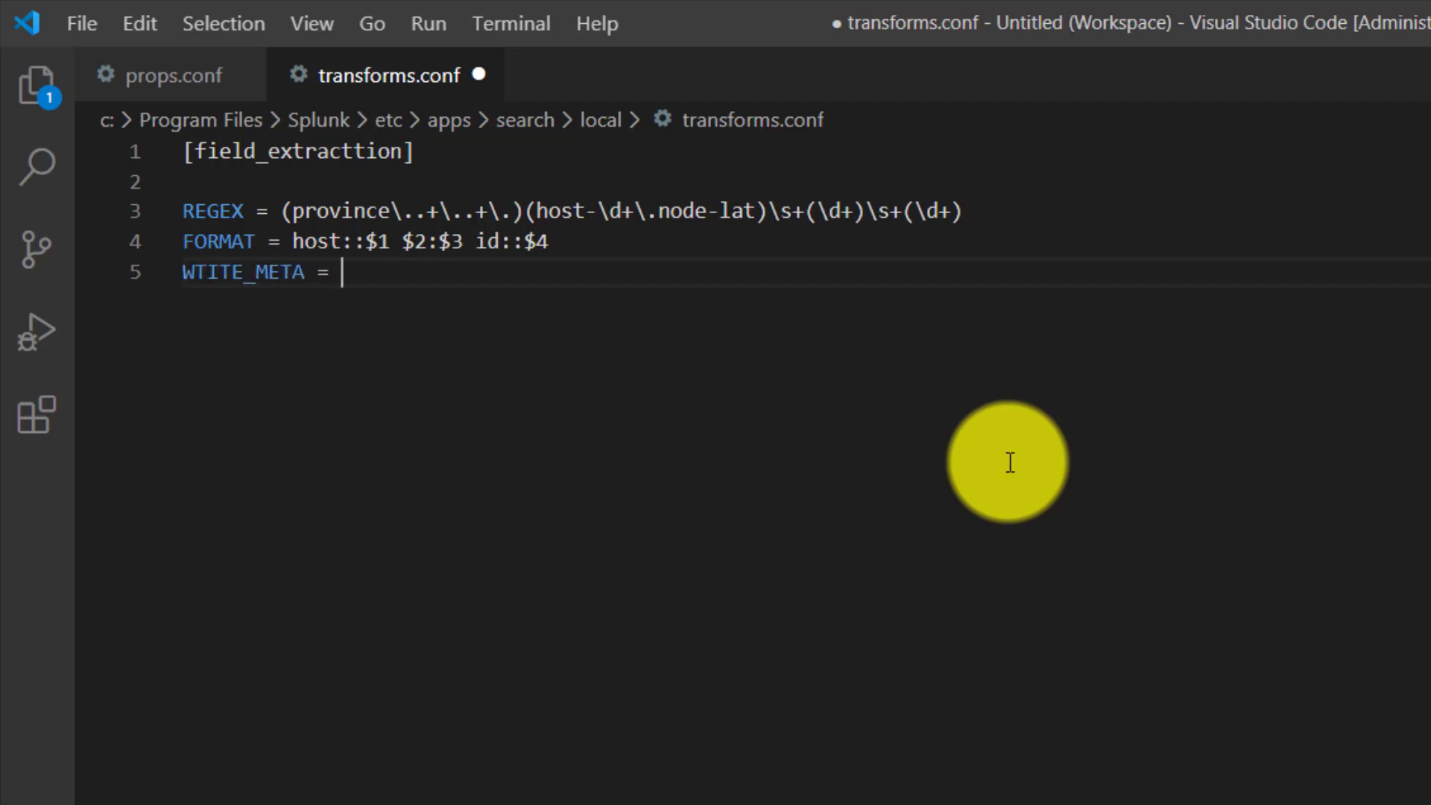
{"action": "type", "text": "true"}
{"action": "key", "text": "ctrl+s"}
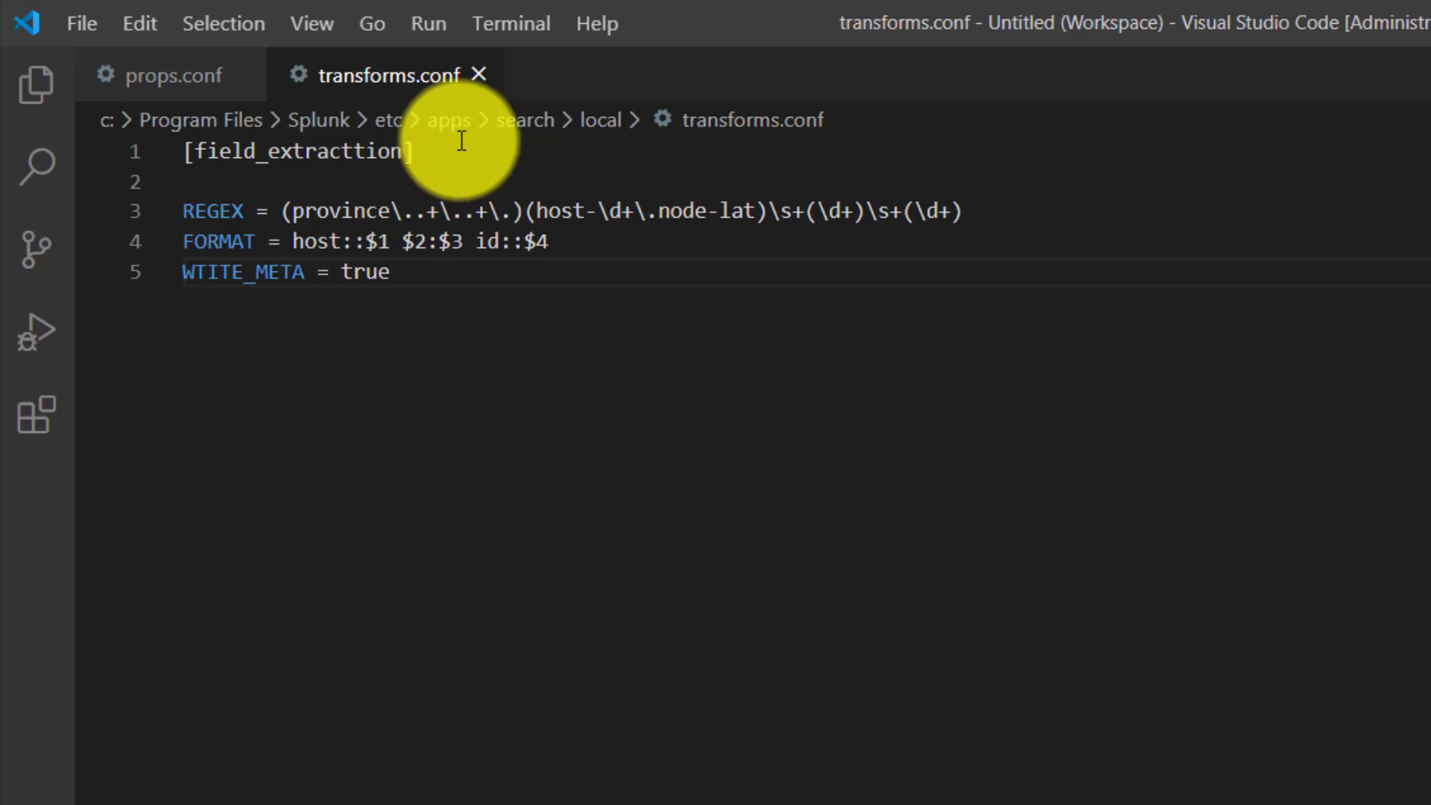
- Start the empty props.conf file with a [metrics_log] stanza header and a new line below it
{"action": "left_click", "coordinate": [181, 84]}
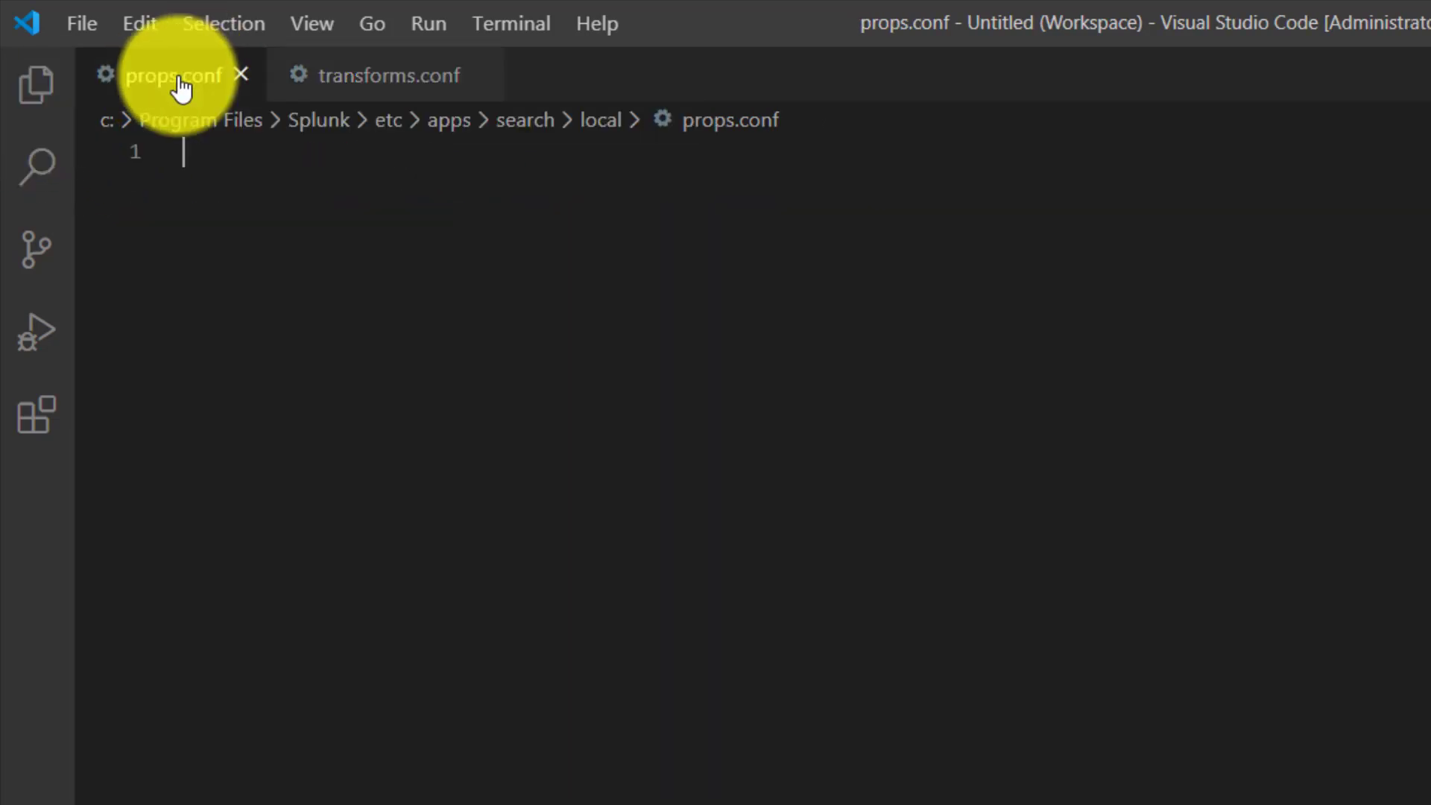
{"action": "type", "text": "["}
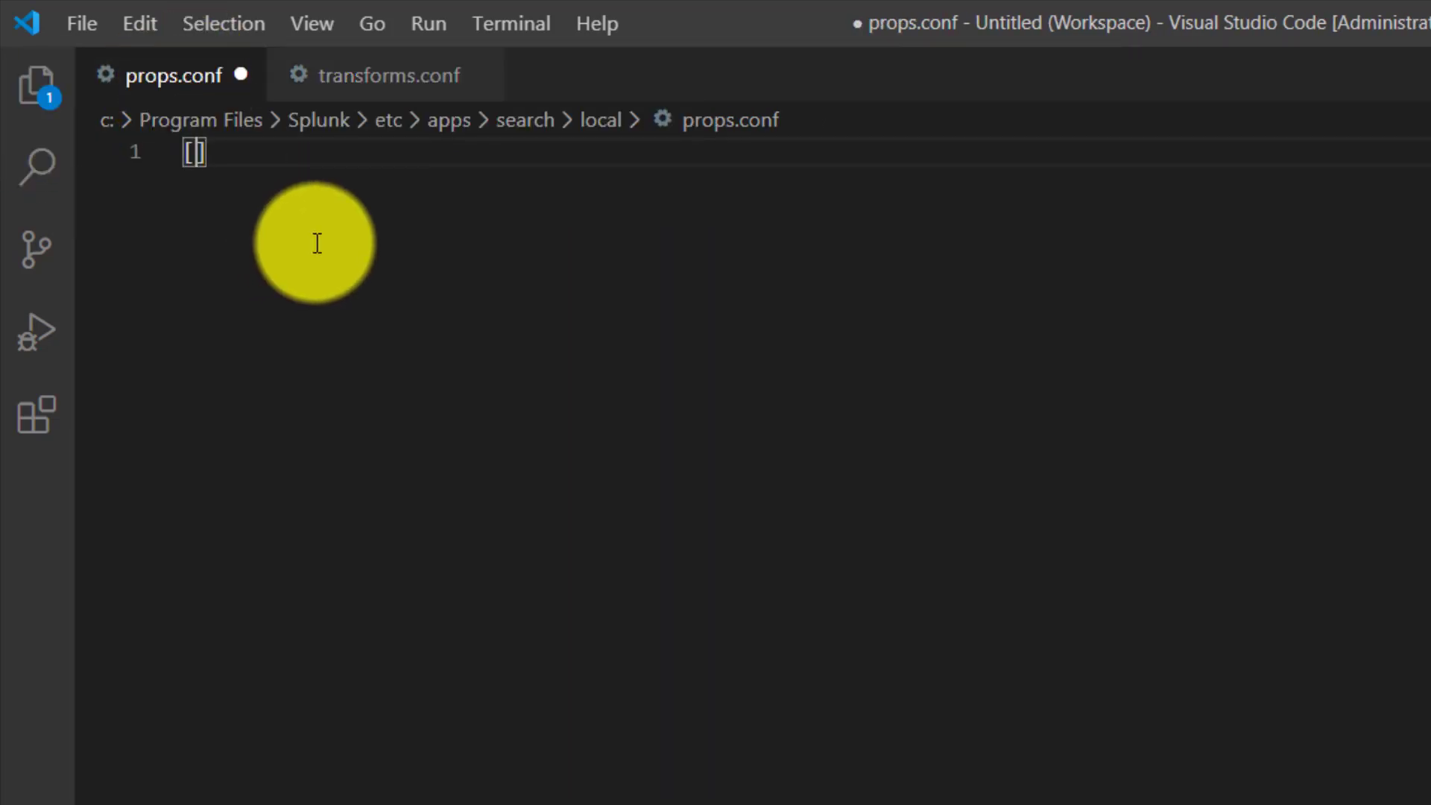
{"action": "type", "text": "metrics_"}
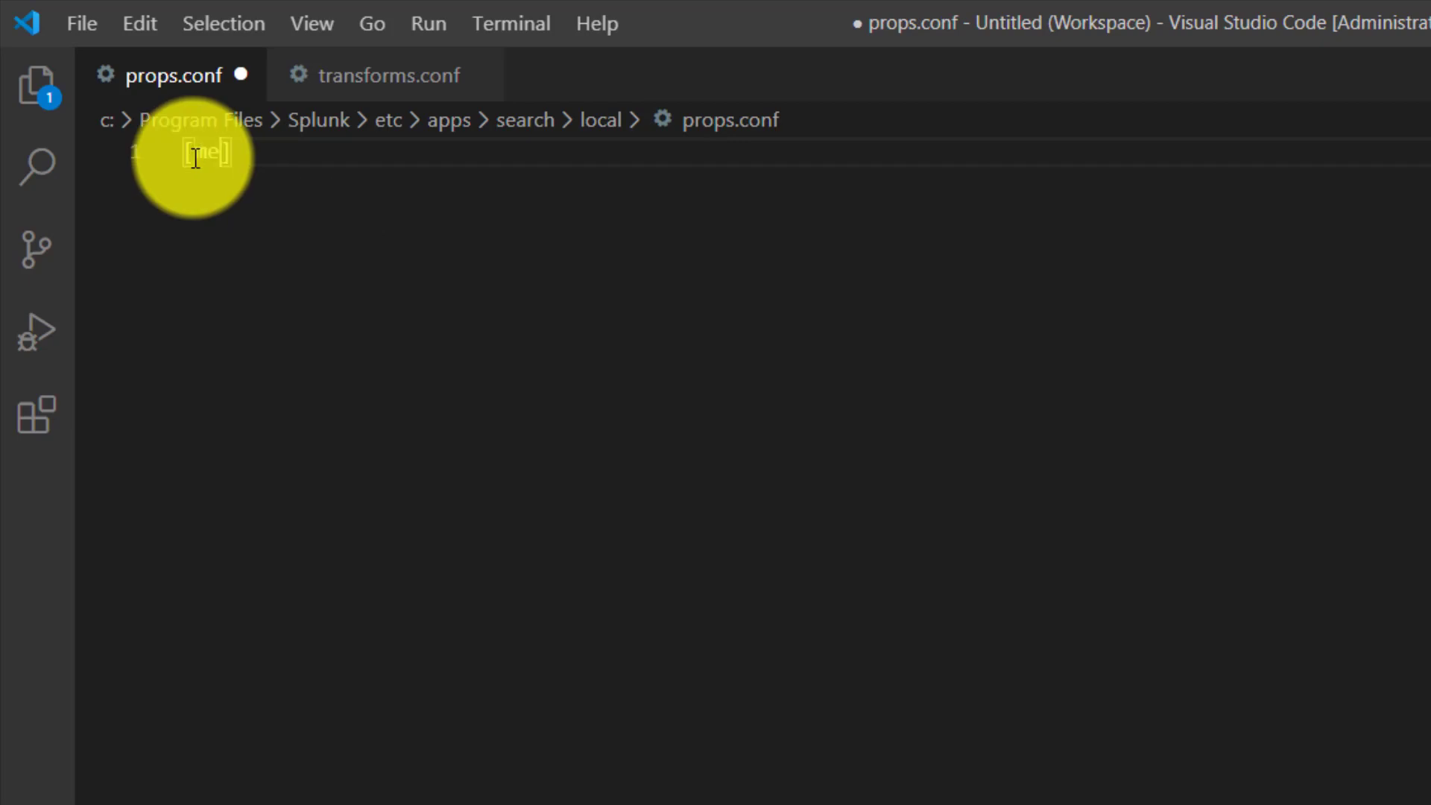
{"action": "type", "text": "log"}
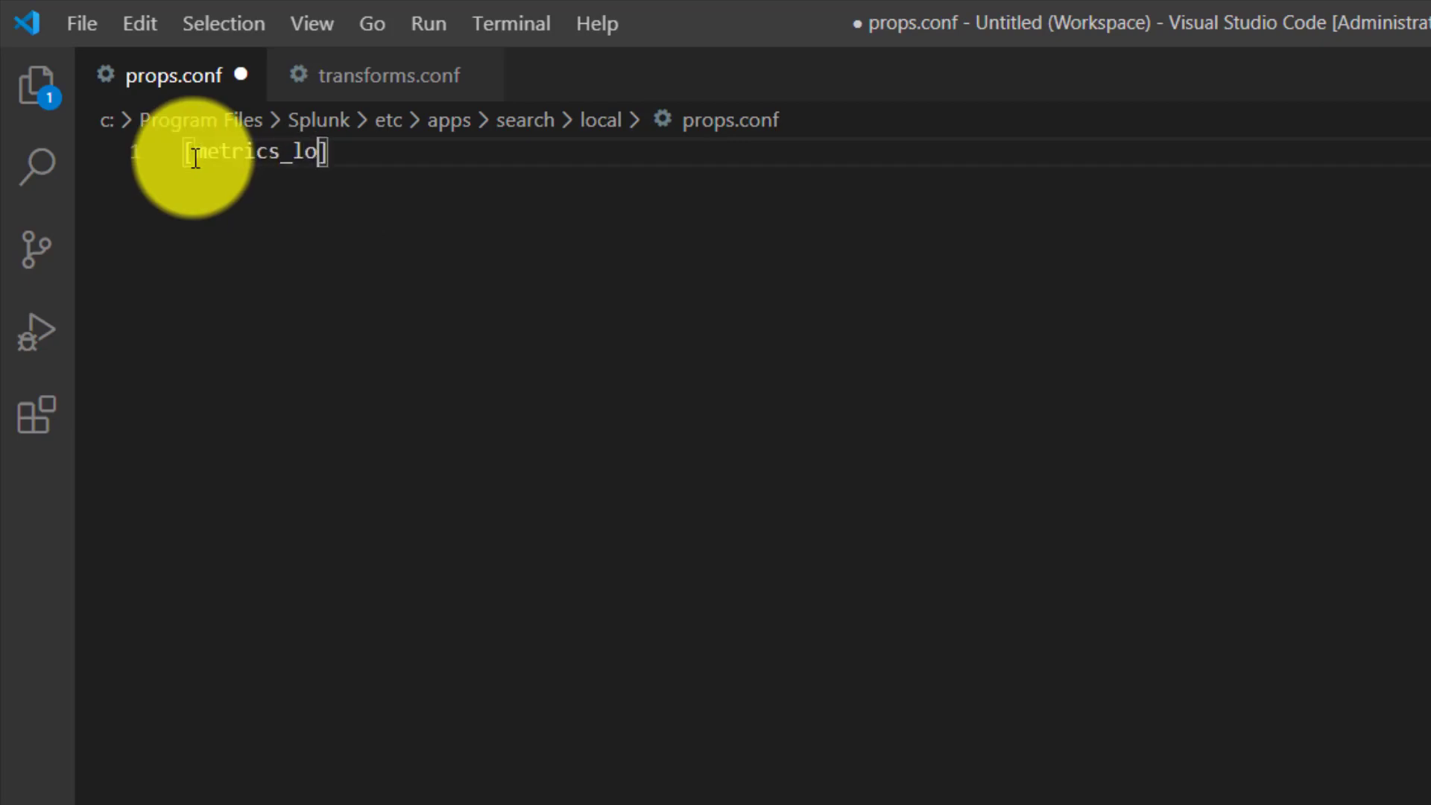
{"action": "left_click", "coordinate": [364, 153]}
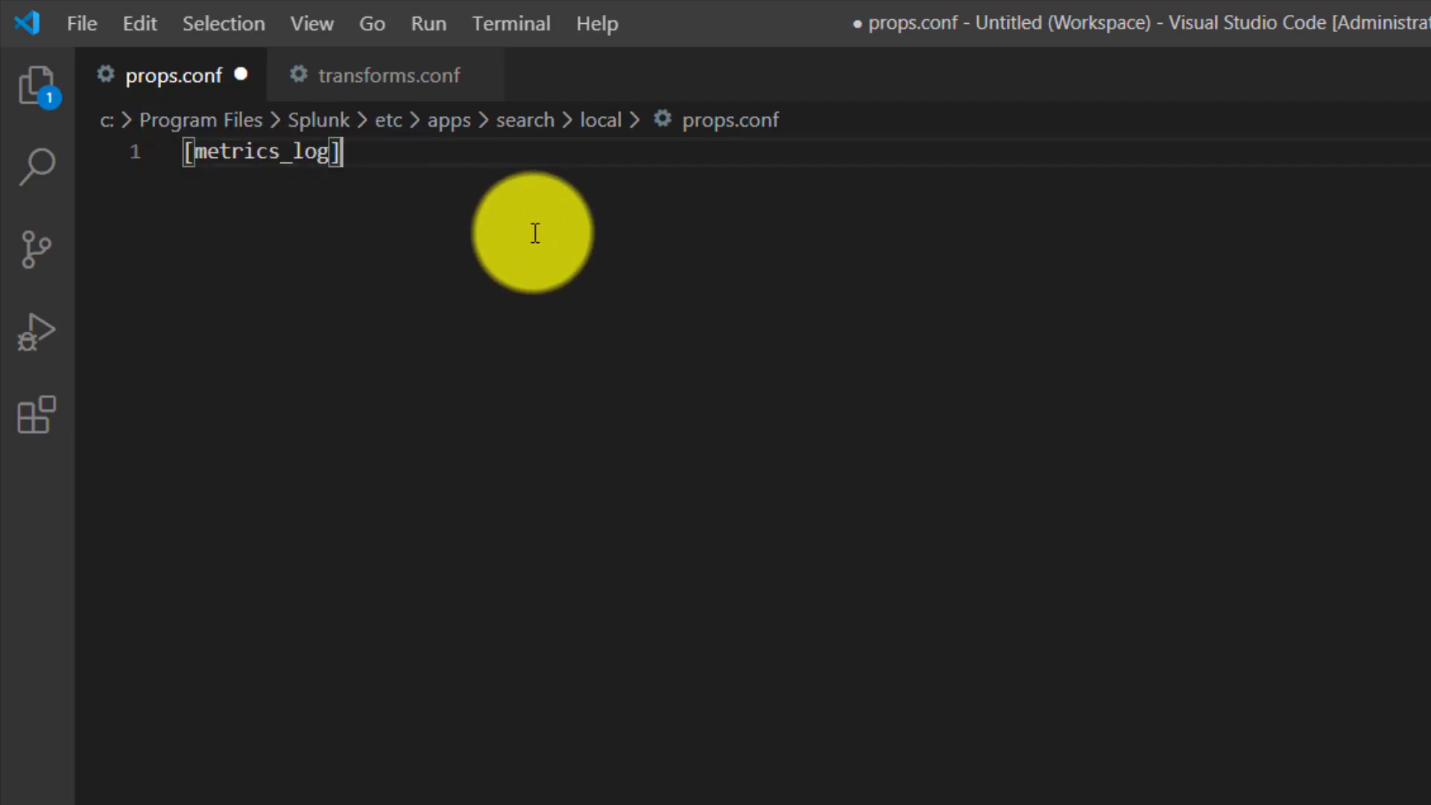
{"action": "key", "text": "Return"}
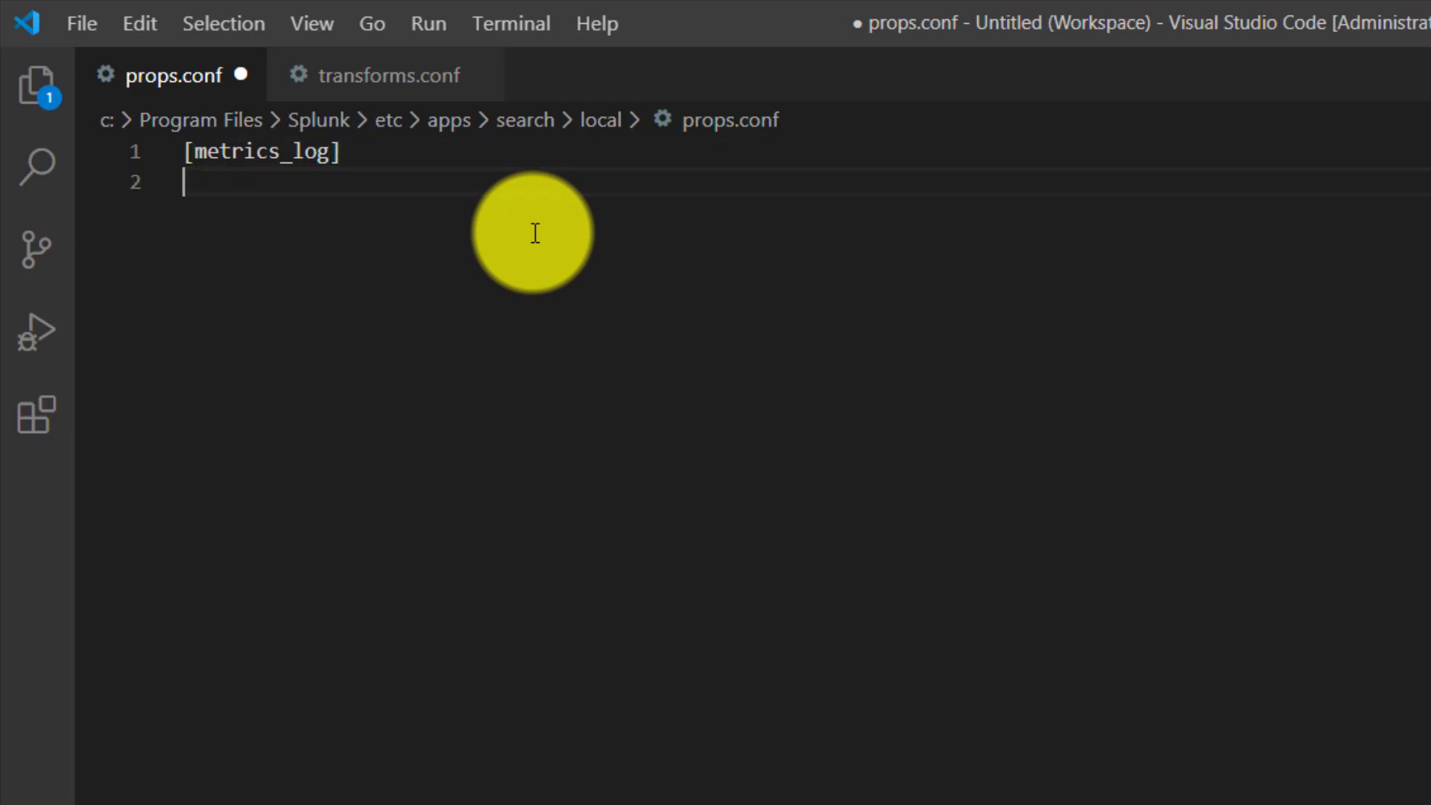
- Glance at the stanza in transforms.conf, then begin a TRANSFORMS-fieldvalues = setting on line 2 of props.conf
{"action": "left_click", "coordinate": [367, 84]}
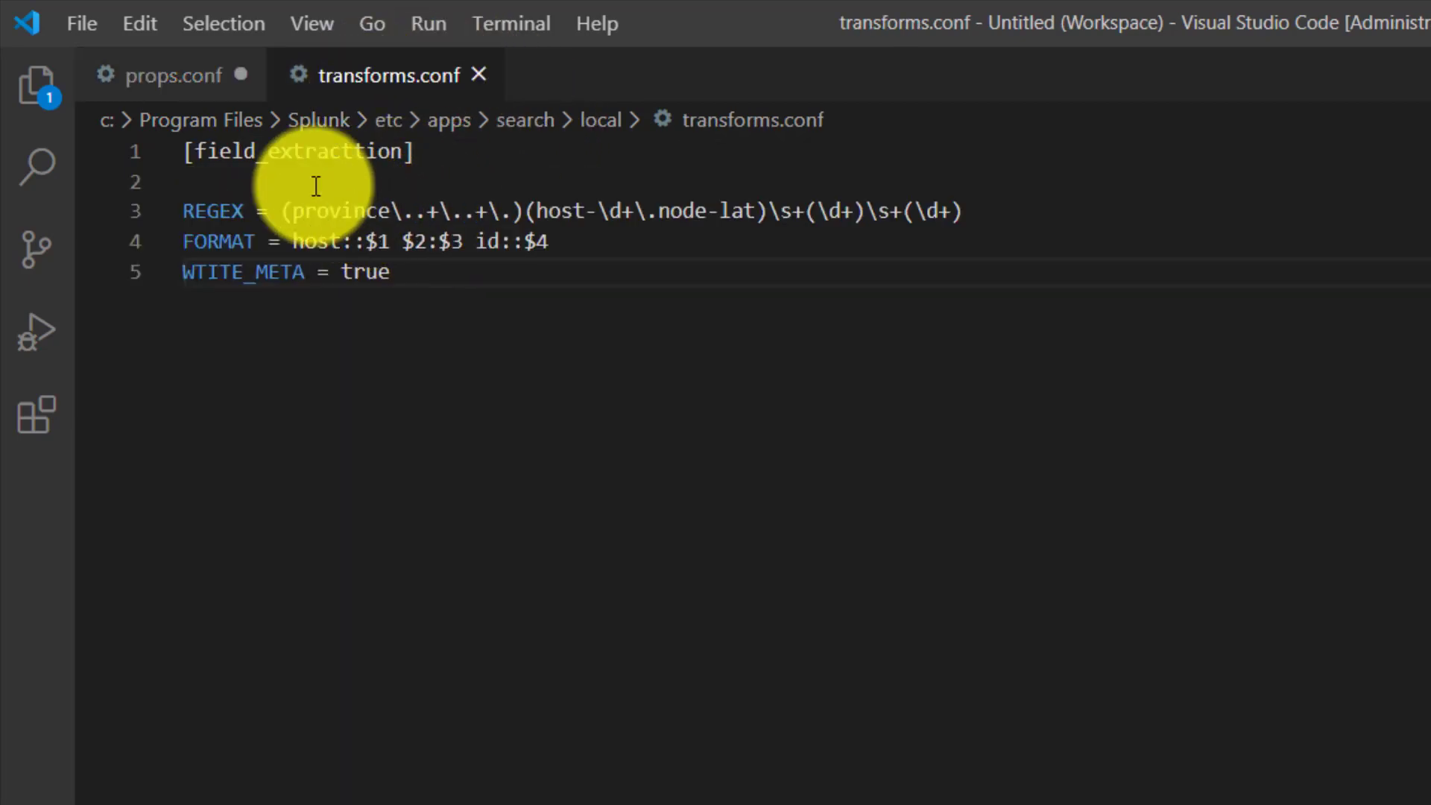
{"action": "left_click", "coordinate": [176, 82]}
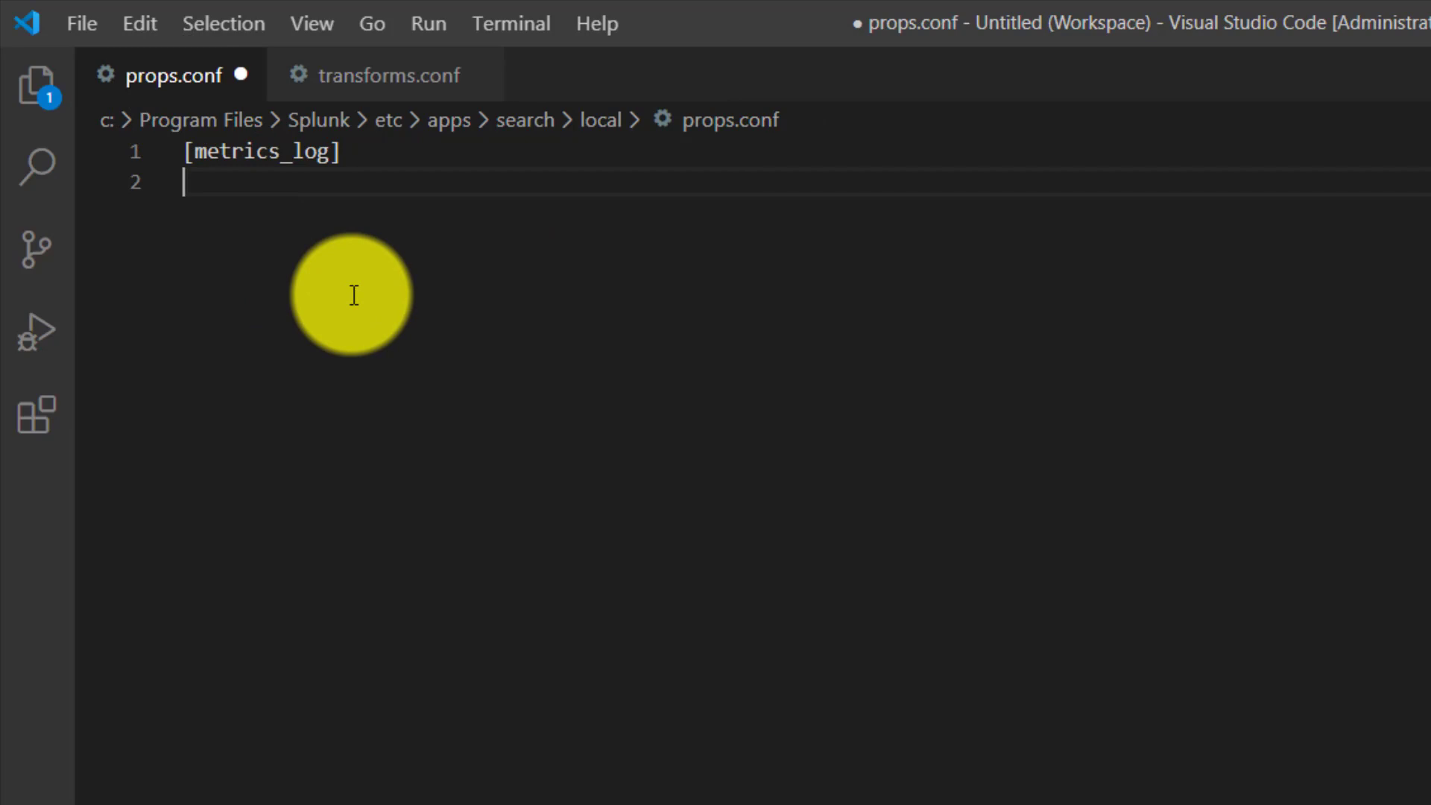
{"action": "type", "text": "TRANSFORMS"}
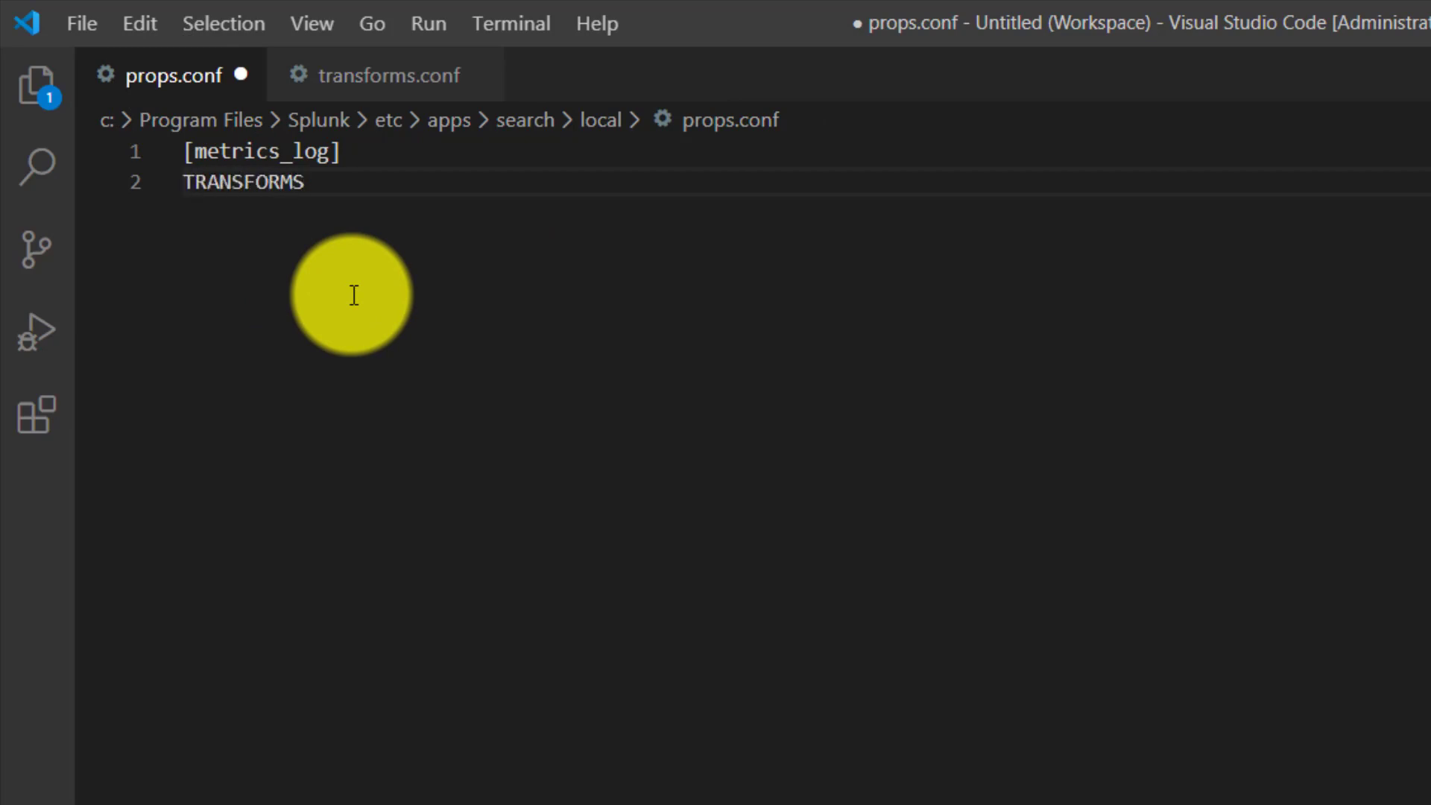
{"action": "type", "text": "-"}
{"action": "type", "text": "fielvc"}
{"action": "key", "text": "BackSpace"}
{"action": "type", "text": "v"}
{"action": "key", "text": "BackSpace"}
{"action": "key", "text": "BackSpace"}
{"action": "type", "text": "dvalues "}
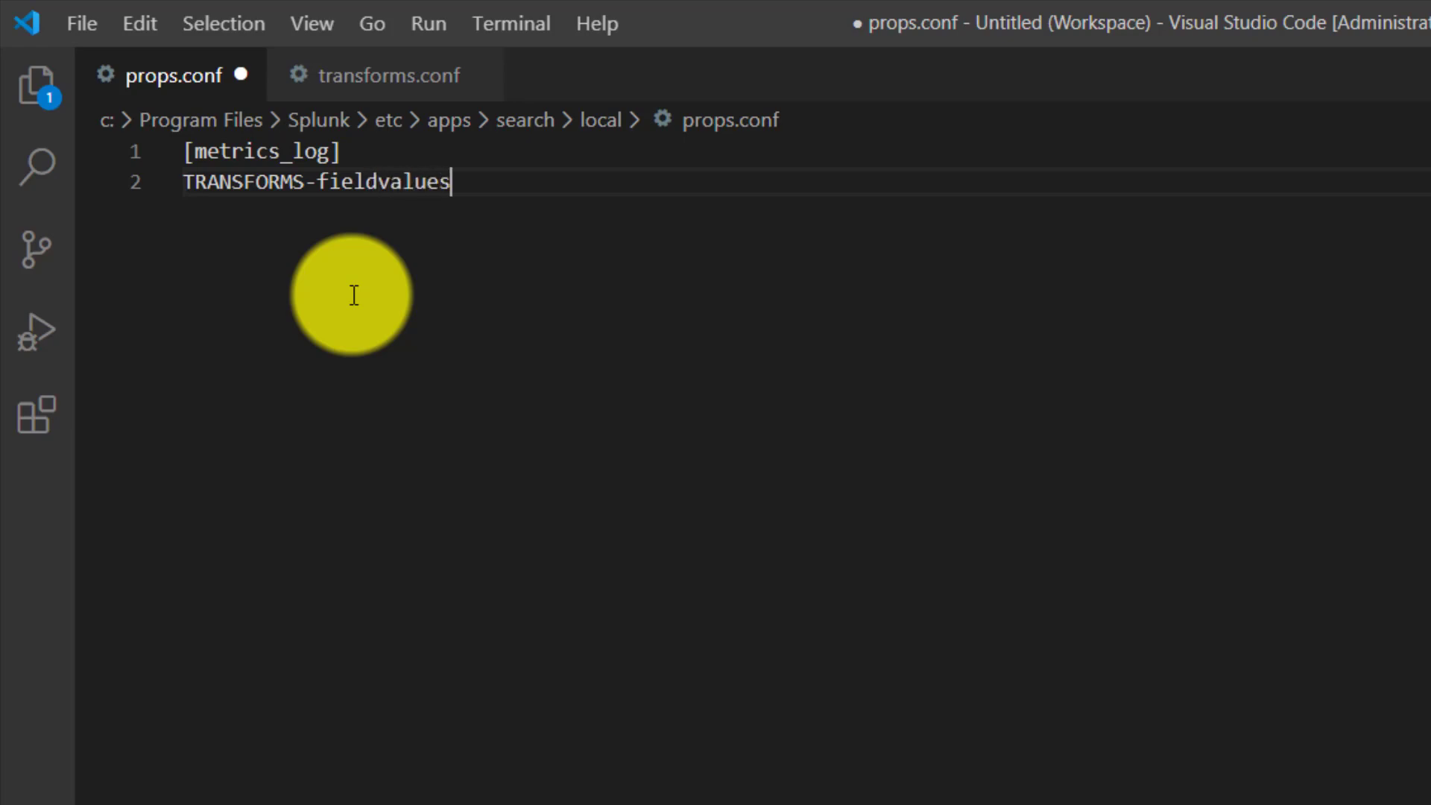
{"action": "type", "text": "="}
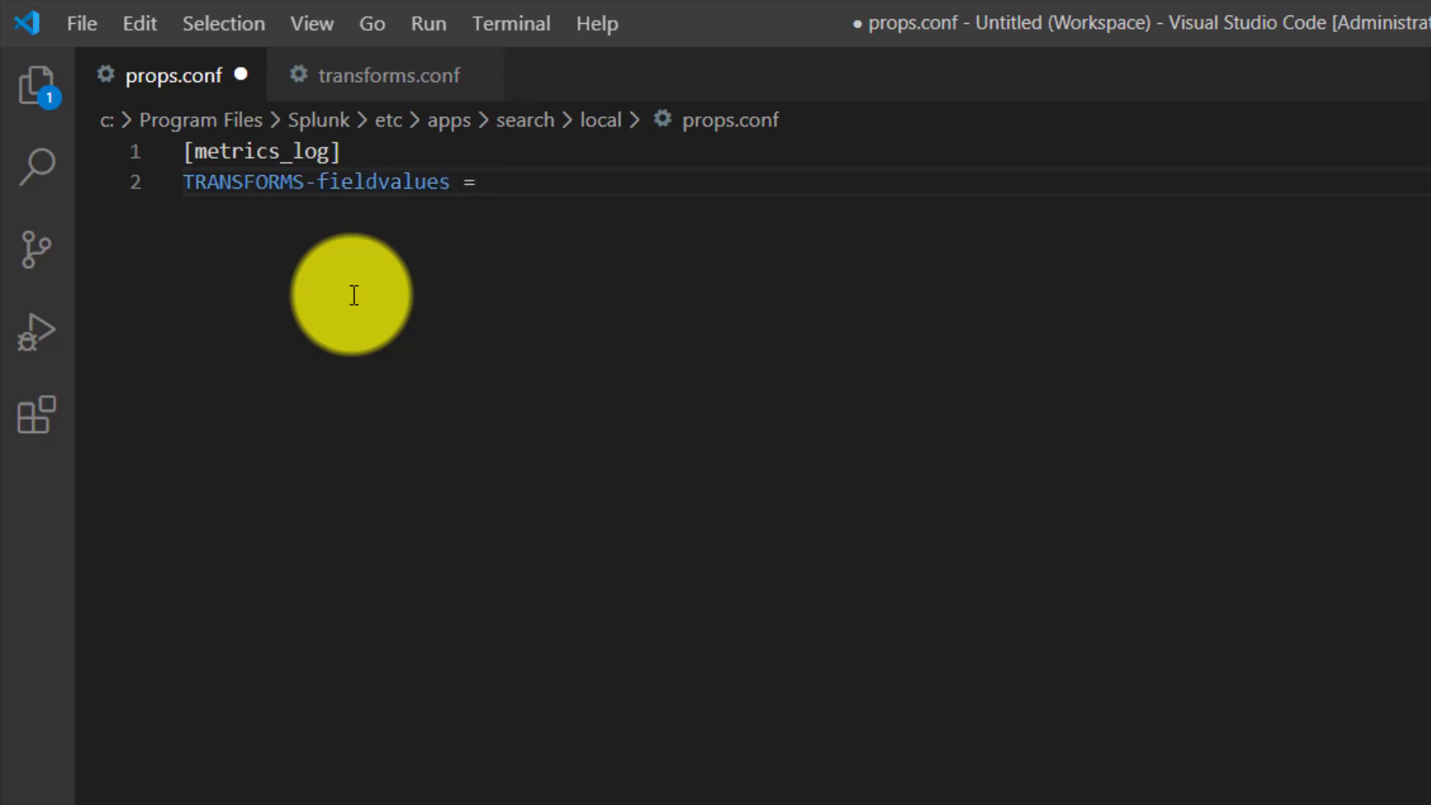
- Set TRANSFORMS-fieldvalues to the stanza name field_extracttion copied from transforms.conf, and save props.conf
{"action": "left_click", "coordinate": [360, 95]}
{"action": "double_click", "coordinate": [307, 153]}
{"action": "key", "text": "ctrl+c"}
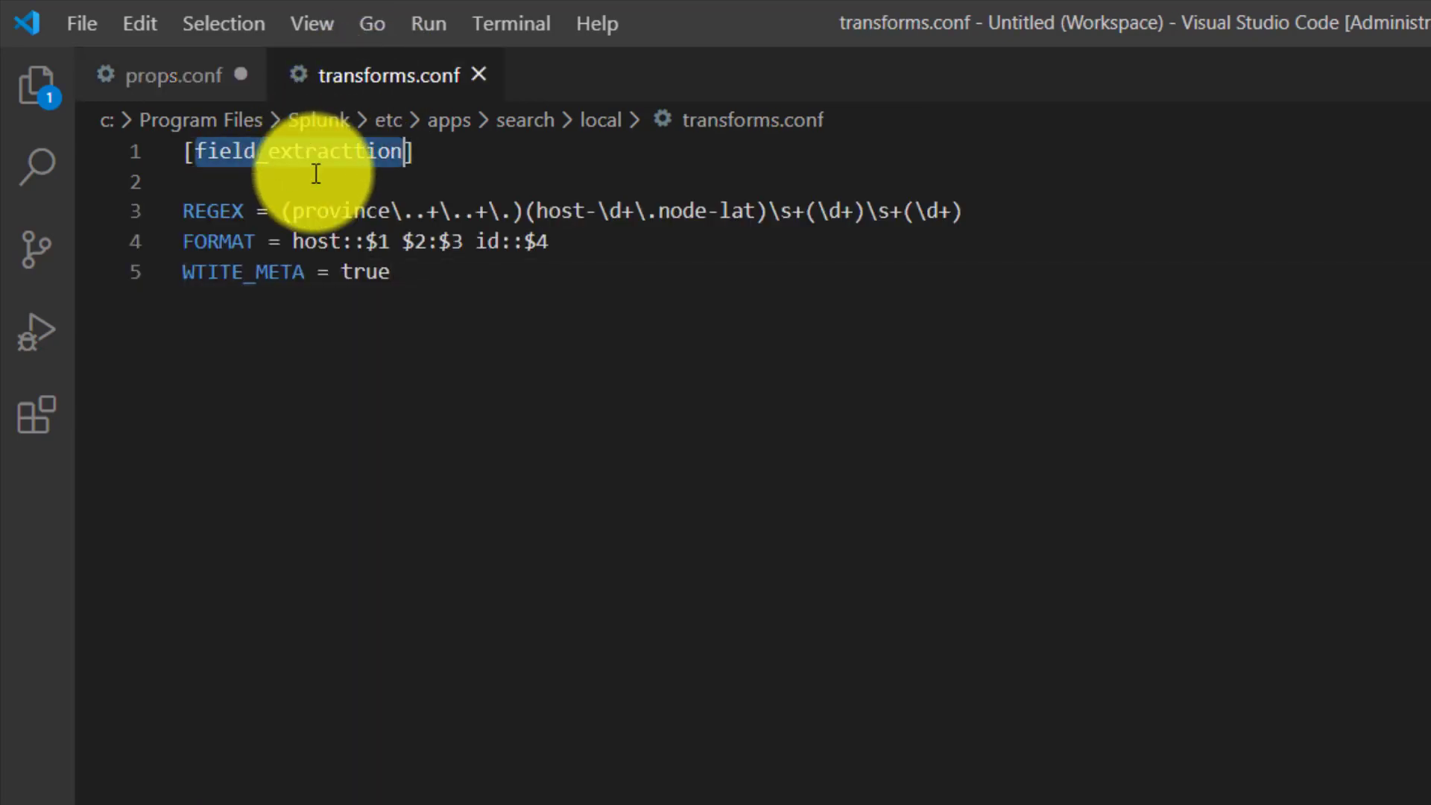
{"action": "left_click", "coordinate": [156, 77]}
{"action": "key", "text": "ctrl+v"}
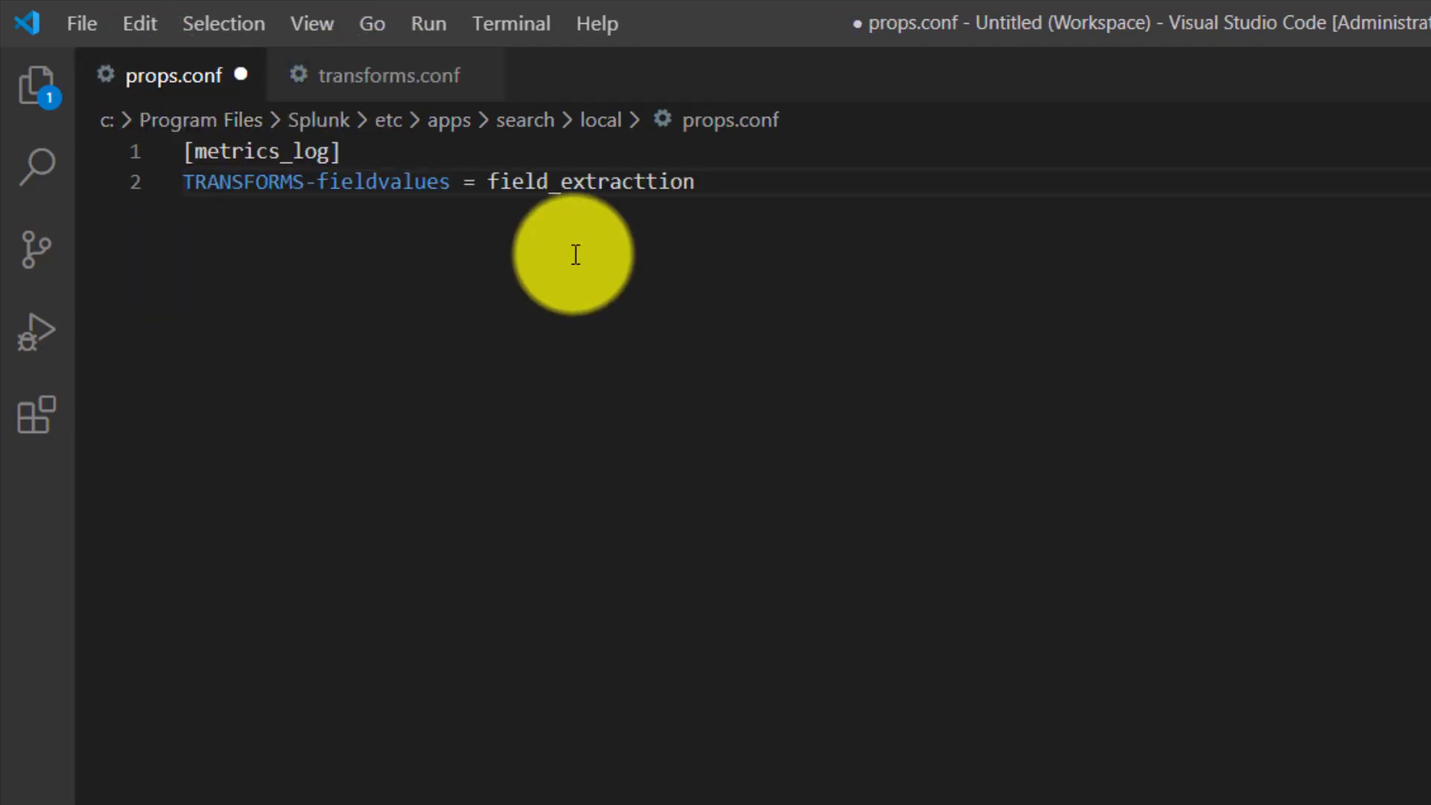
{"action": "key", "text": "ctrl+s"}
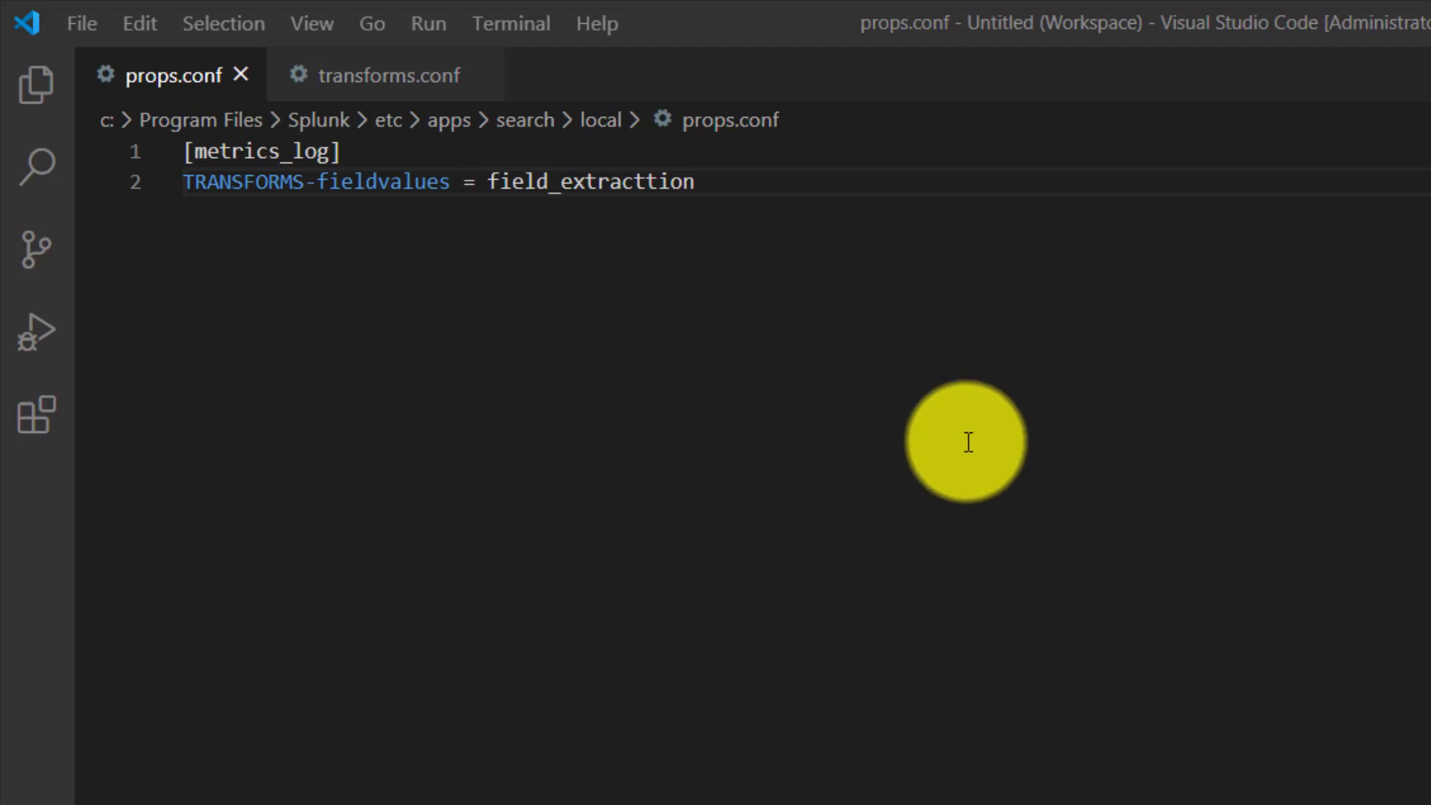
- Switch to Chrome and open the Splunk docs topic on setting up ingest-time log-to-metrics conversion with configuration files
{"action": "left_click", "coordinate": [372, 104]}
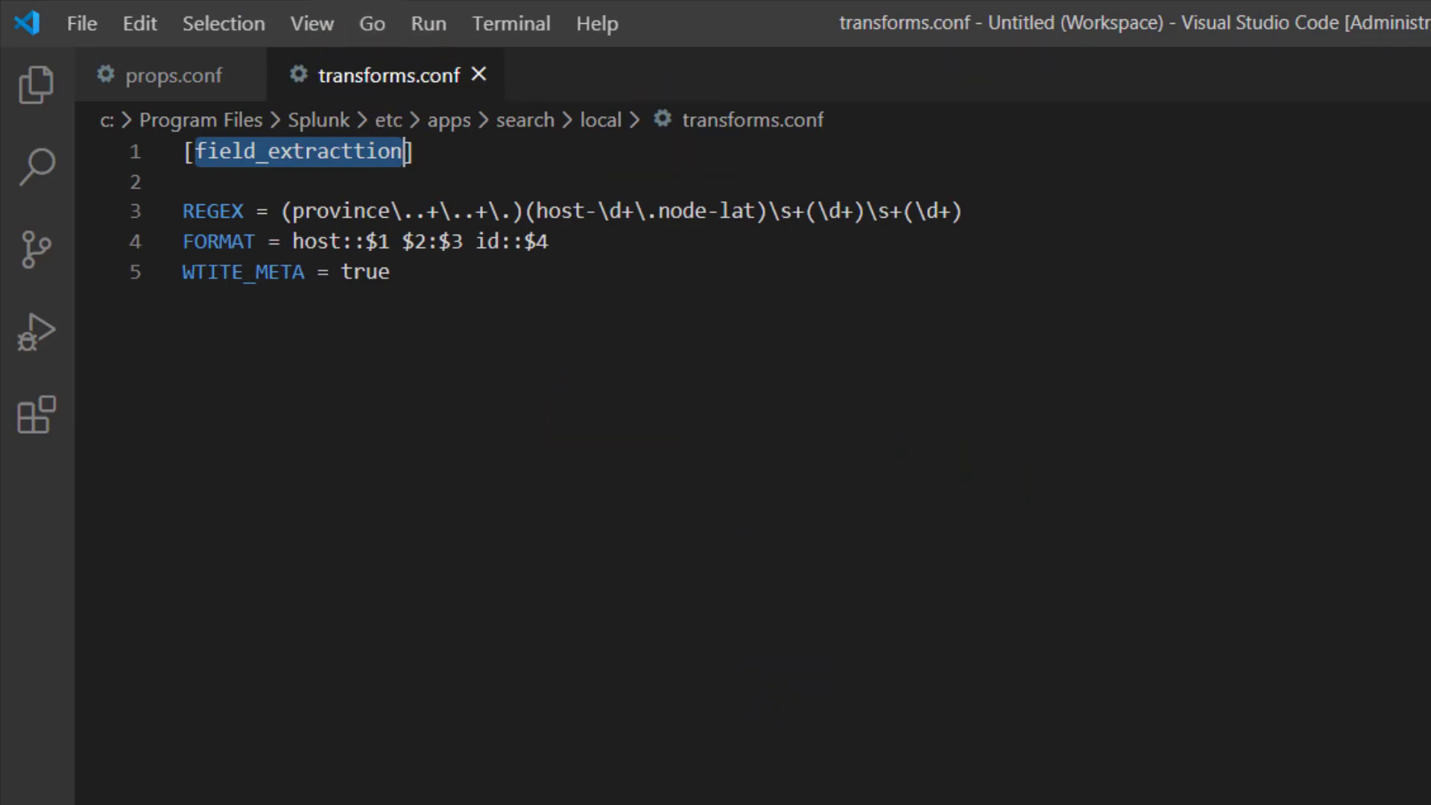
{"action": "key", "text": "alt+Tab"}
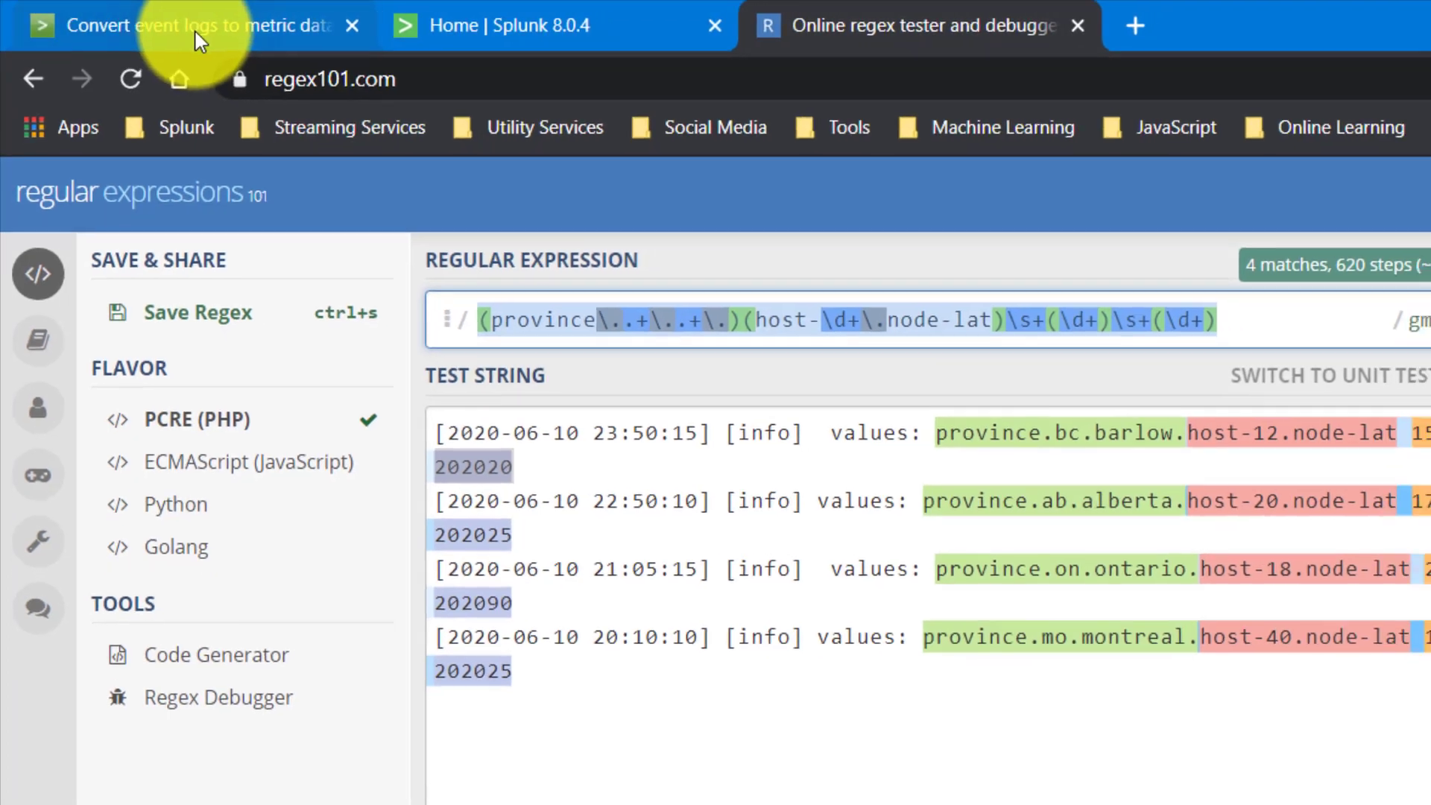
{"action": "left_click", "coordinate": [196, 32]}
{"action": "scroll", "coordinate": [116, 582], "scroll_direction": "up", "scroll_amount": 5}
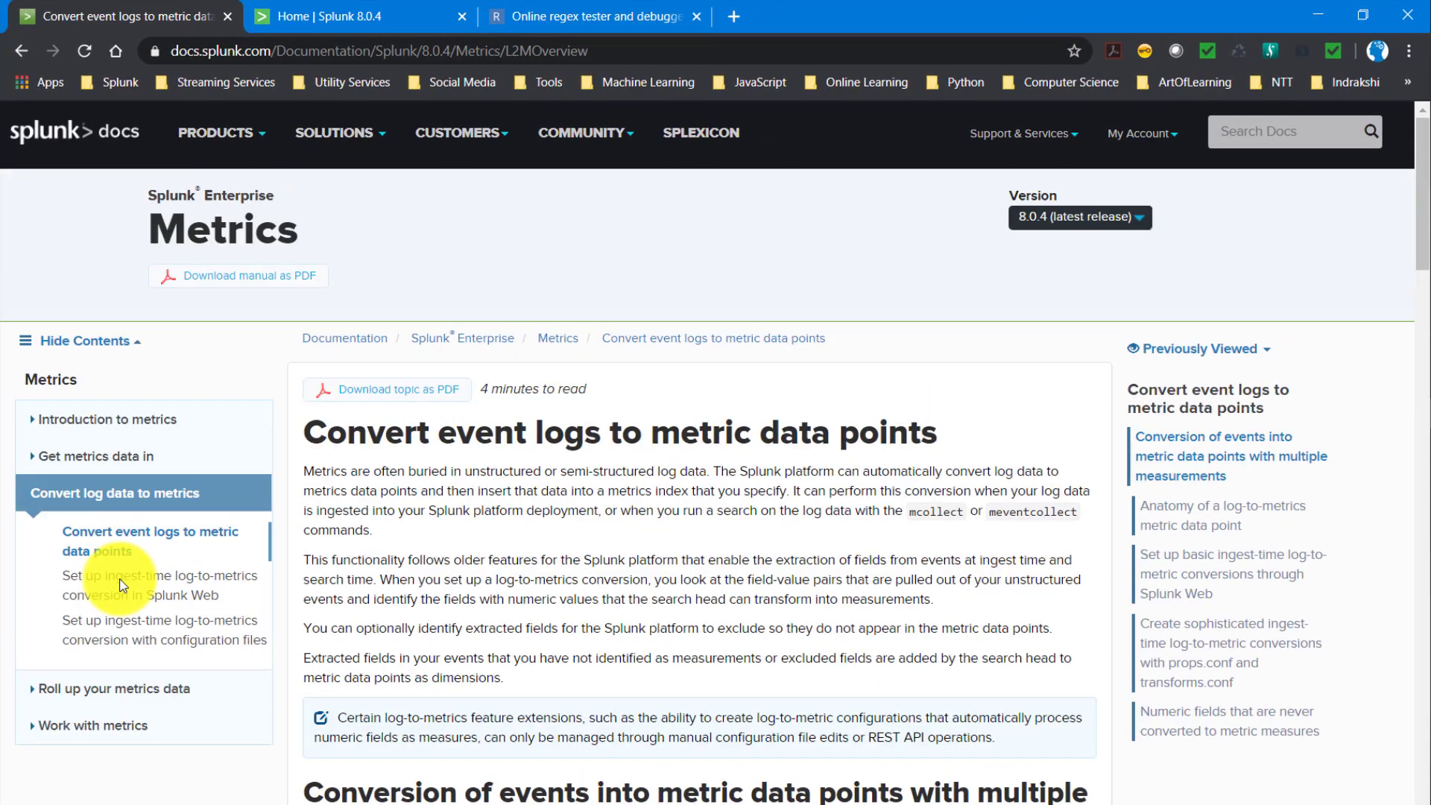
{"action": "scroll", "coordinate": [111, 654], "scroll_direction": "down", "scroll_amount": 1}
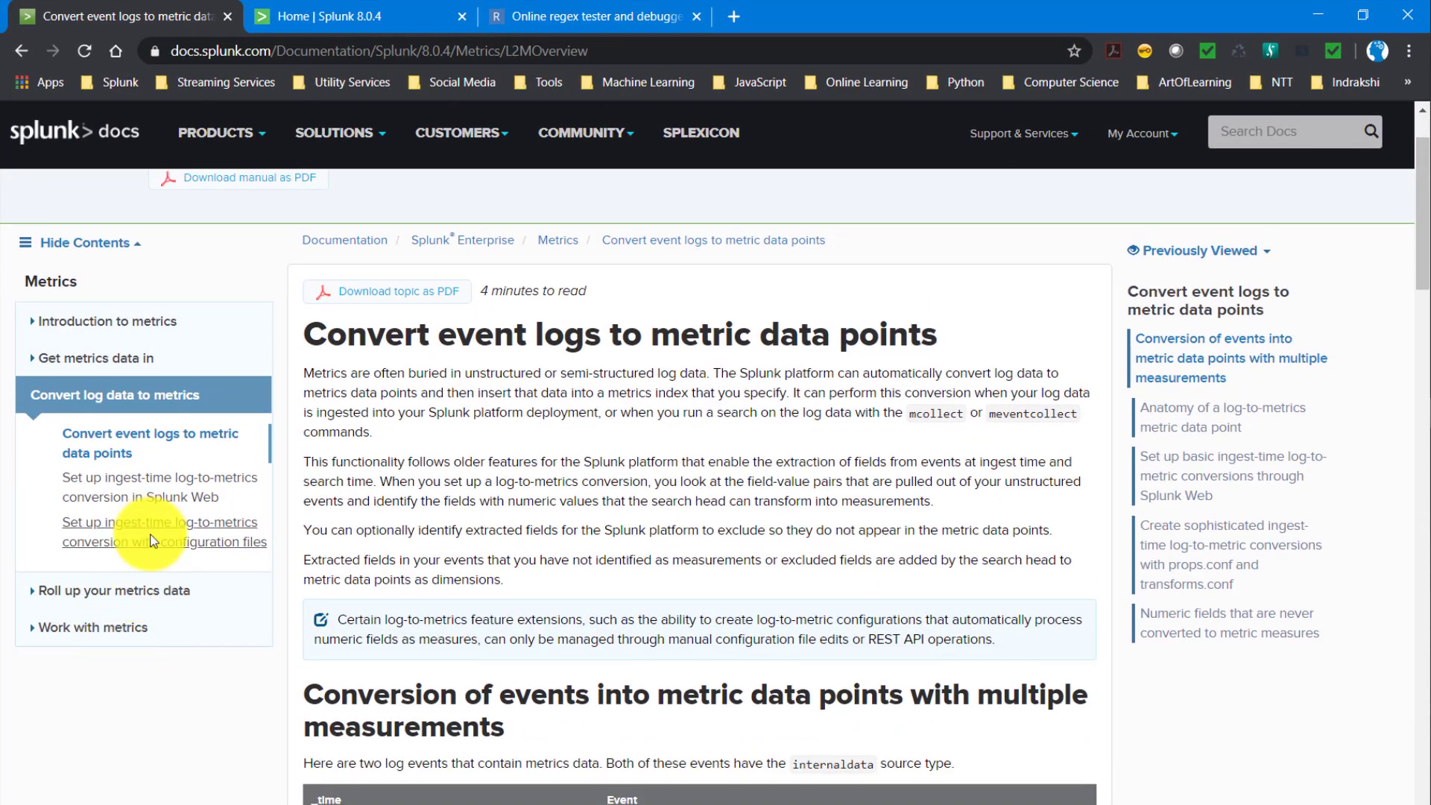
{"action": "left_click", "coordinate": [152, 541]}
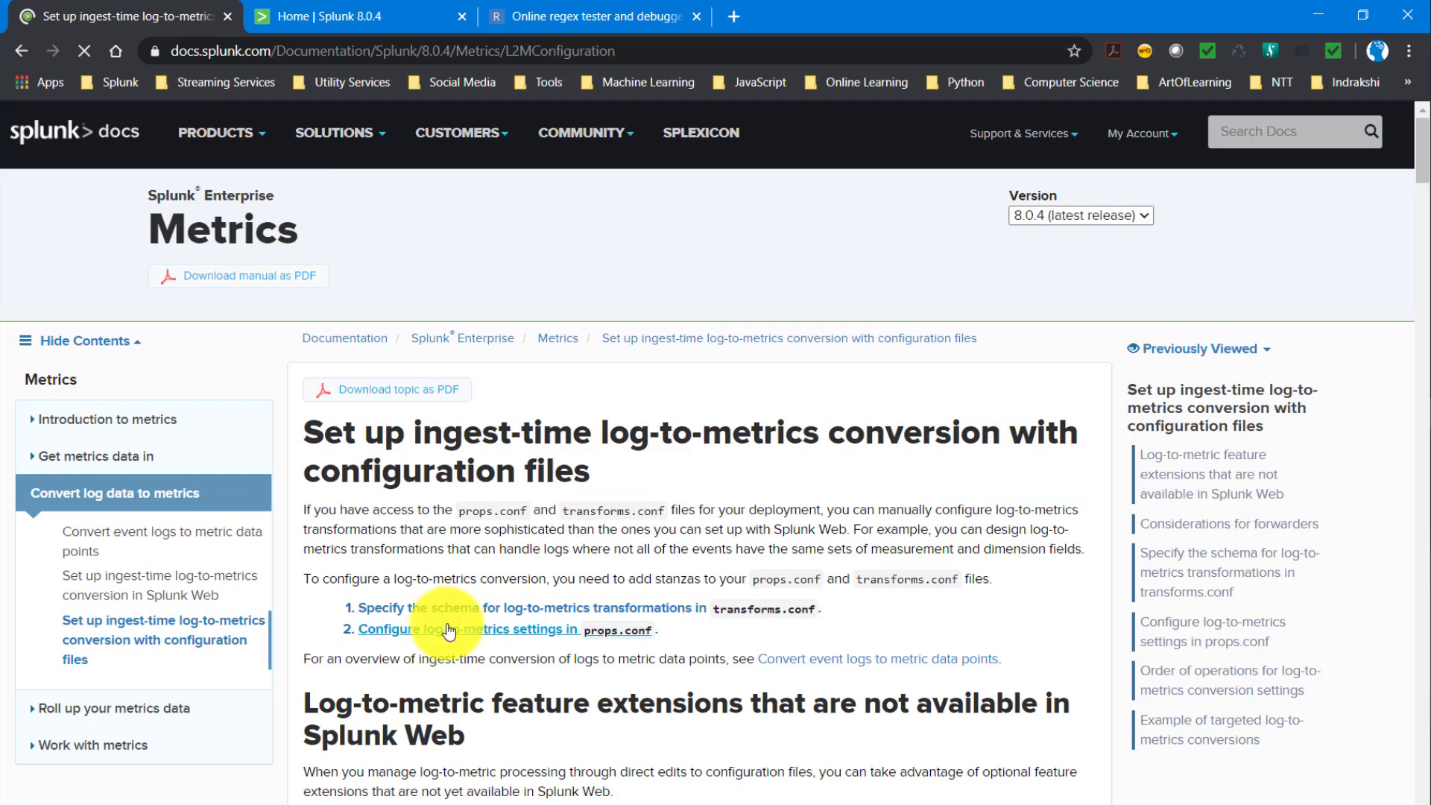
- Examine the METRIC-SCHEMA measures, blacklist and whitelist syntax for all events in a log, comparing it with data.txt in Notepad++
{"action": "scroll", "coordinate": [450, 622], "scroll_direction": "down", "scroll_amount": 12}
{"action": "scroll", "coordinate": [453, 621], "scroll_direction": "down", "scroll_amount": 9}
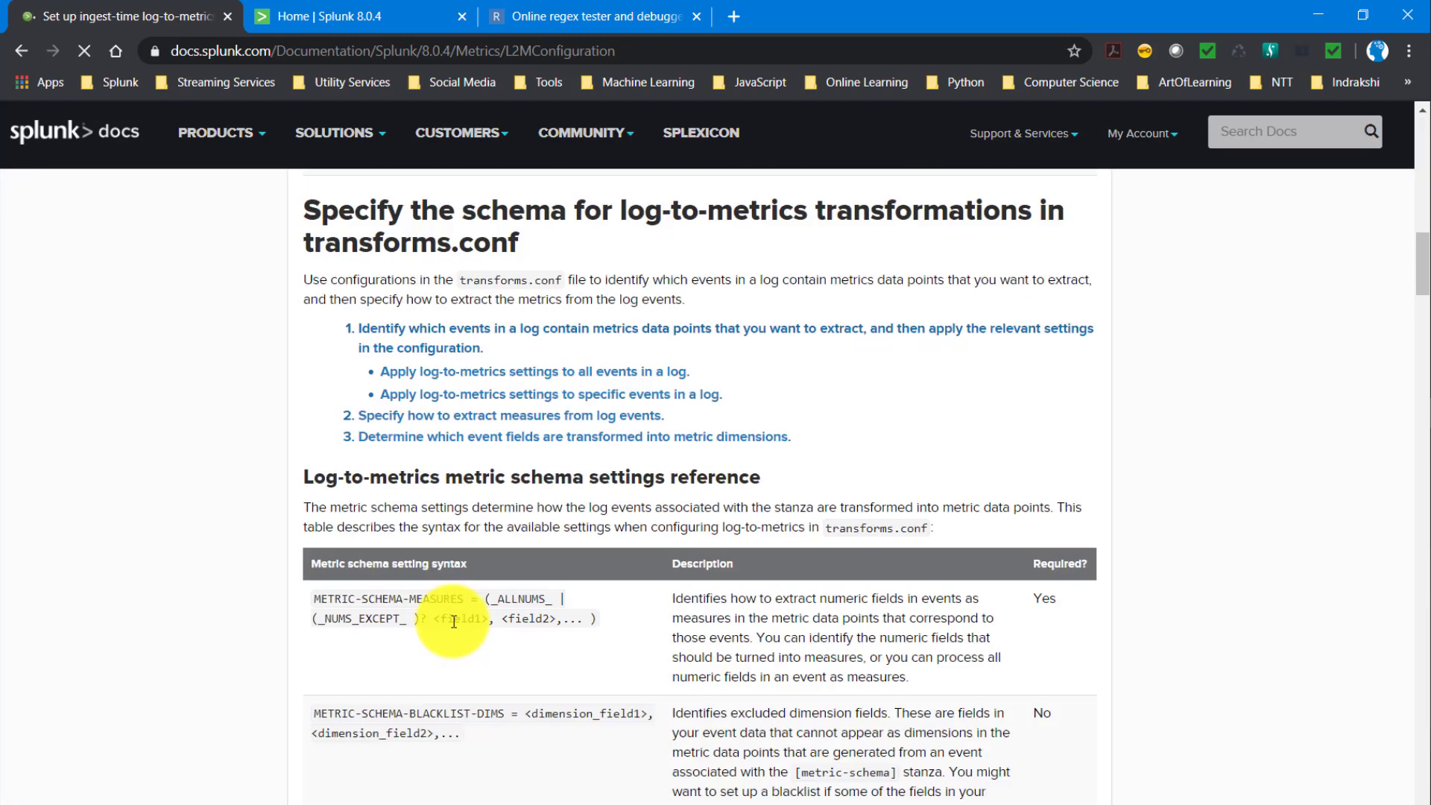
{"action": "scroll", "coordinate": [454, 622], "scroll_direction": "down", "scroll_amount": 6}
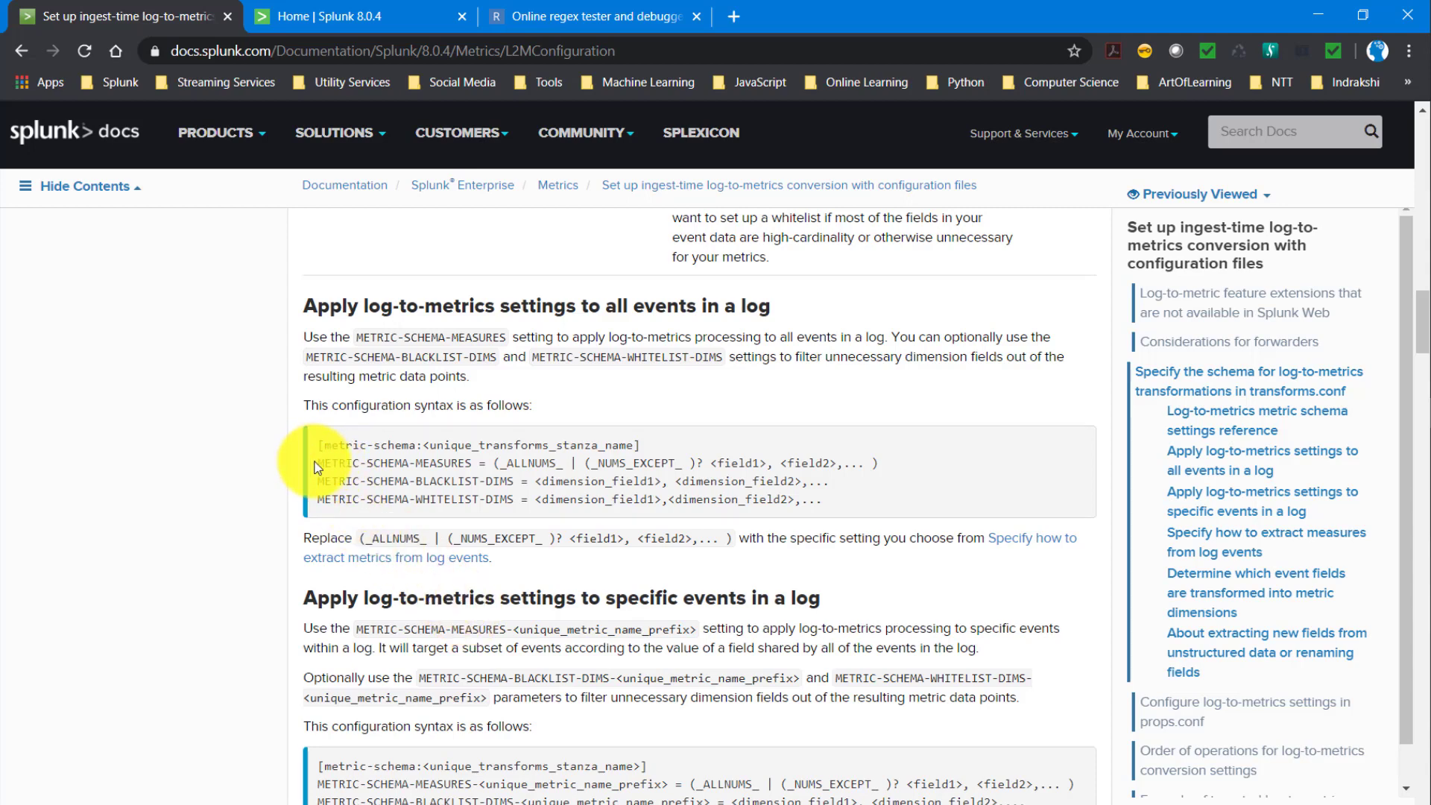
{"action": "left_click_drag", "start_coordinate": [318, 463], "coordinate": [472, 464]}
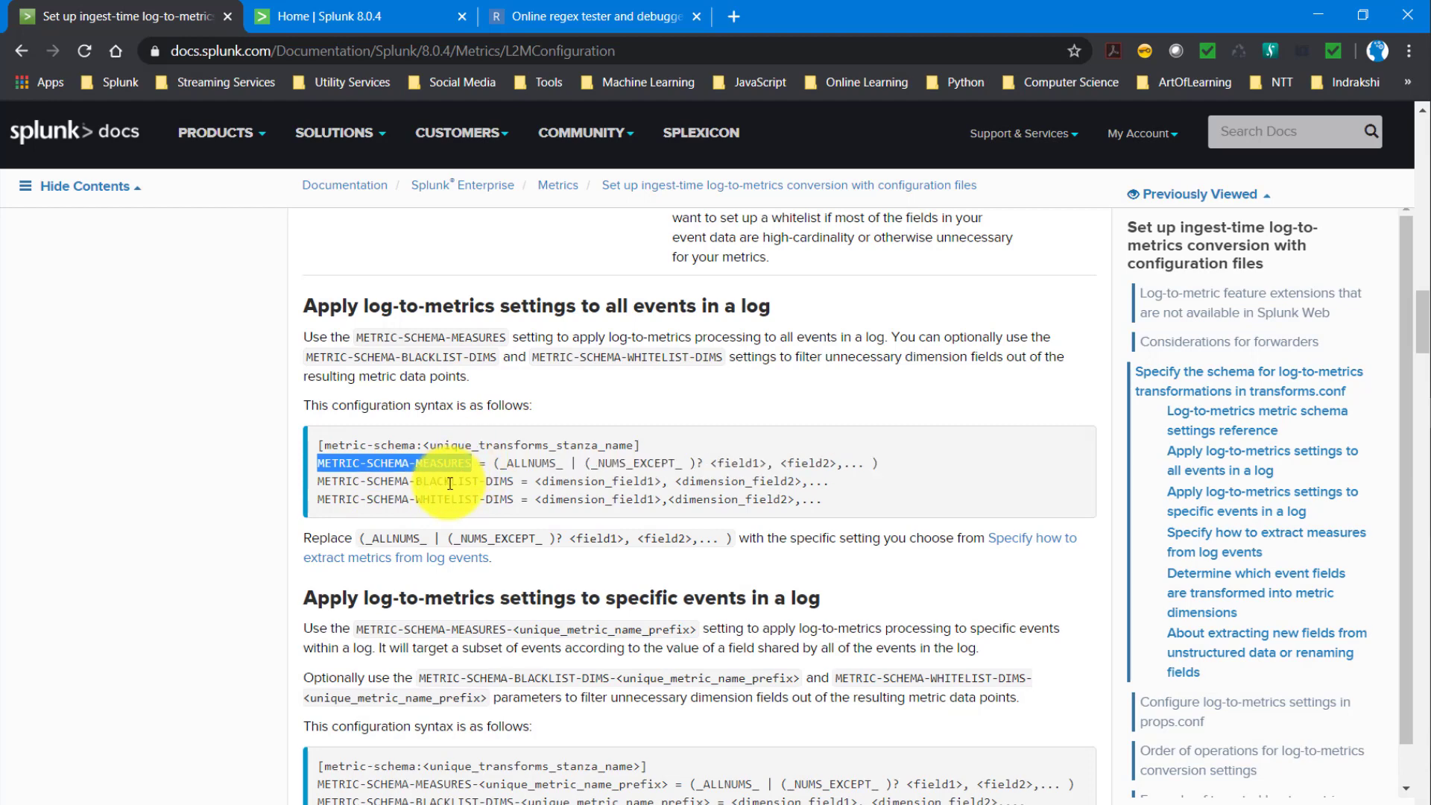
{"action": "double_click", "coordinate": [447, 481]}
{"action": "double_click", "coordinate": [446, 499]}
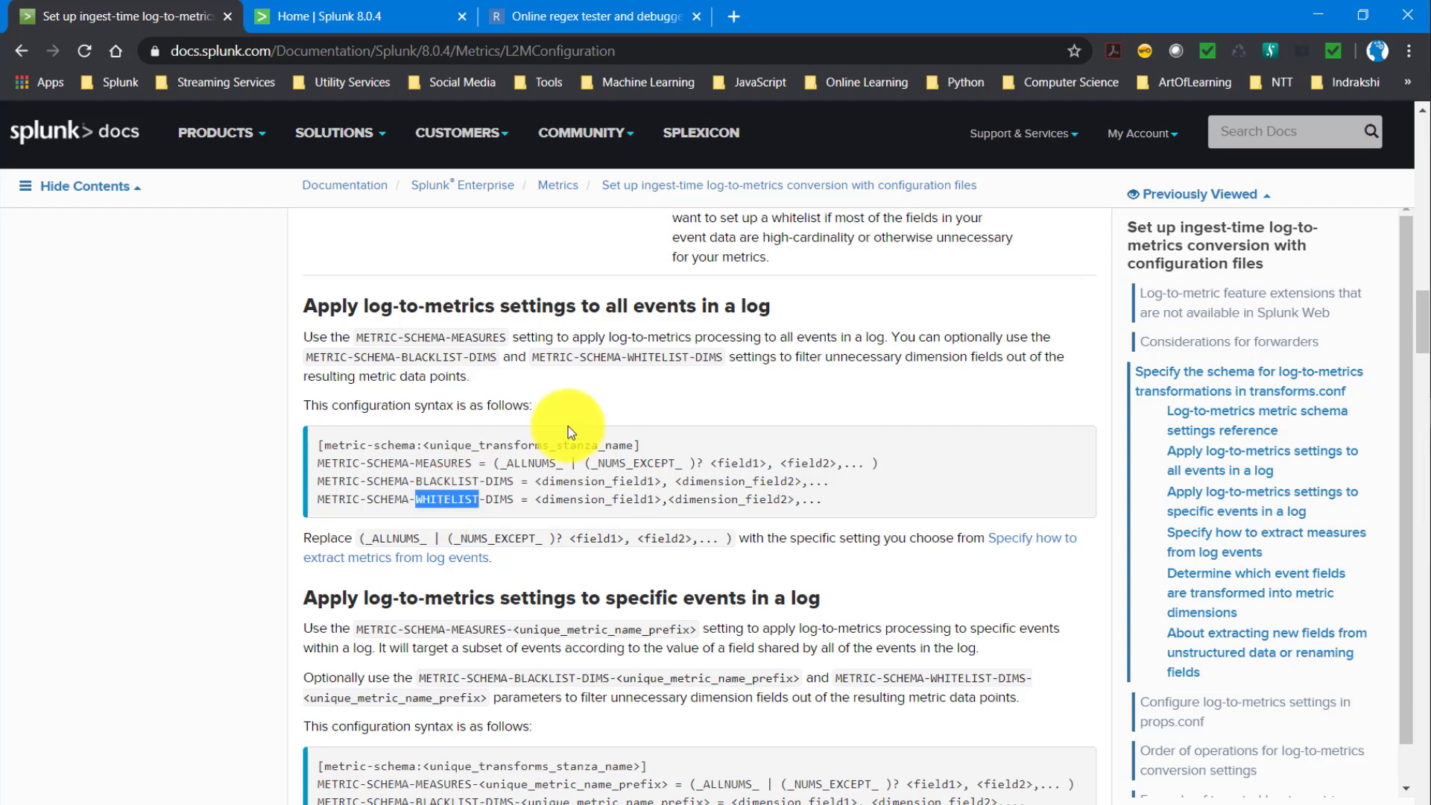
{"action": "key", "text": "alt+Tab"}
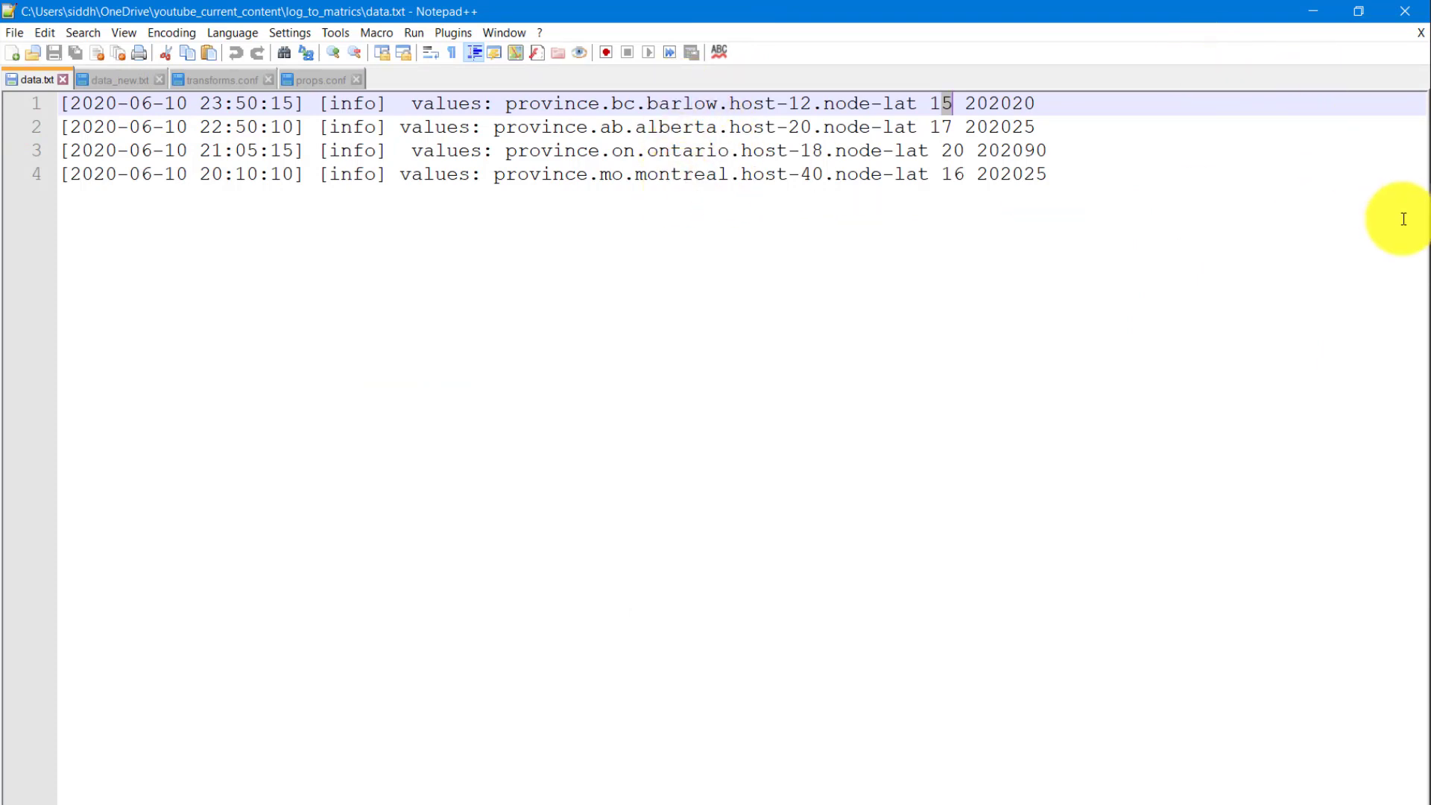
{"action": "key", "text": "alt+Tab"}
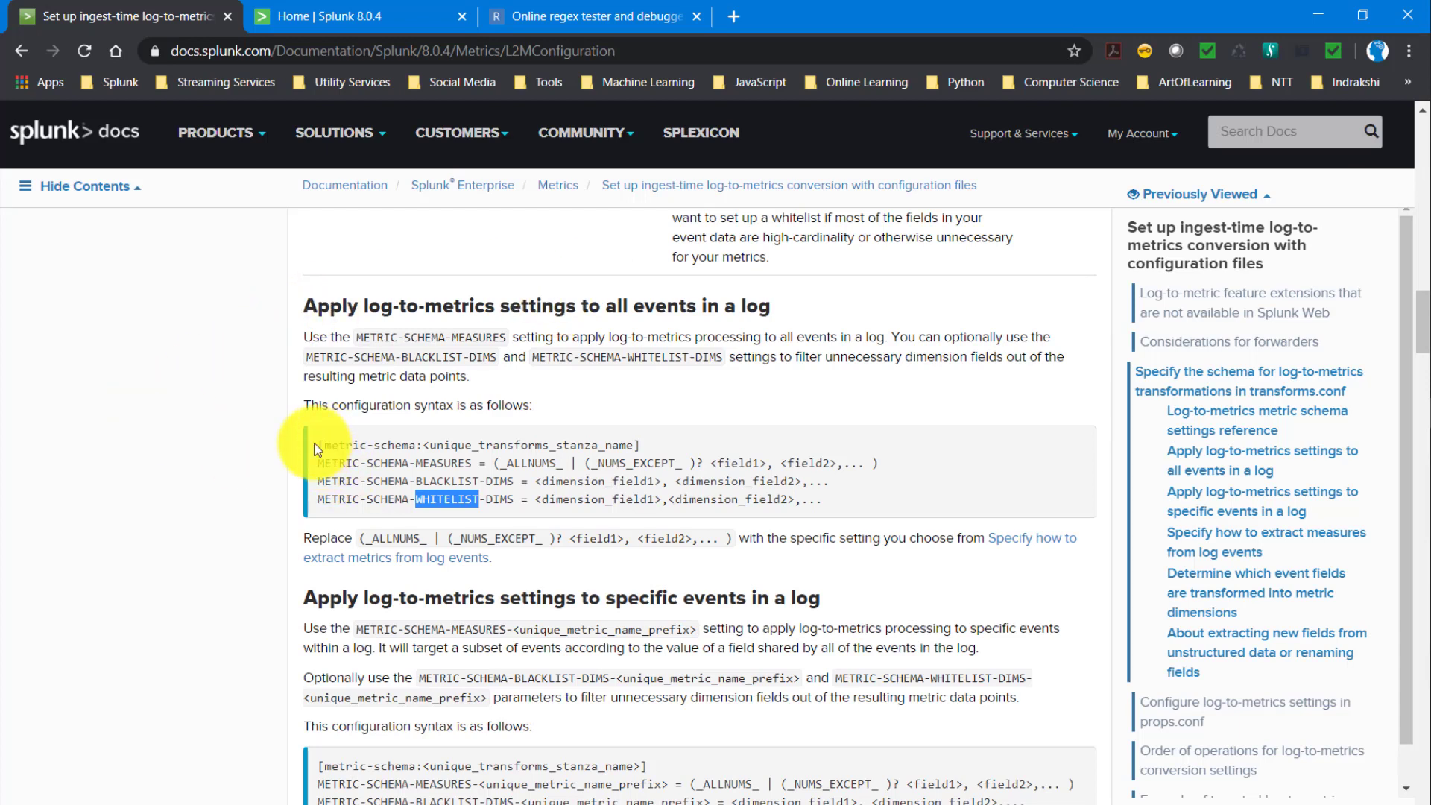
- Copy the metric-schema stanza header from the Splunk docs and paste it below the field extraction stanza in transforms.conf in Visual Studio Code
{"action": "left_click_drag", "start_coordinate": [319, 447], "coordinate": [658, 450]}
{"action": "key", "text": "ctrl+c"}
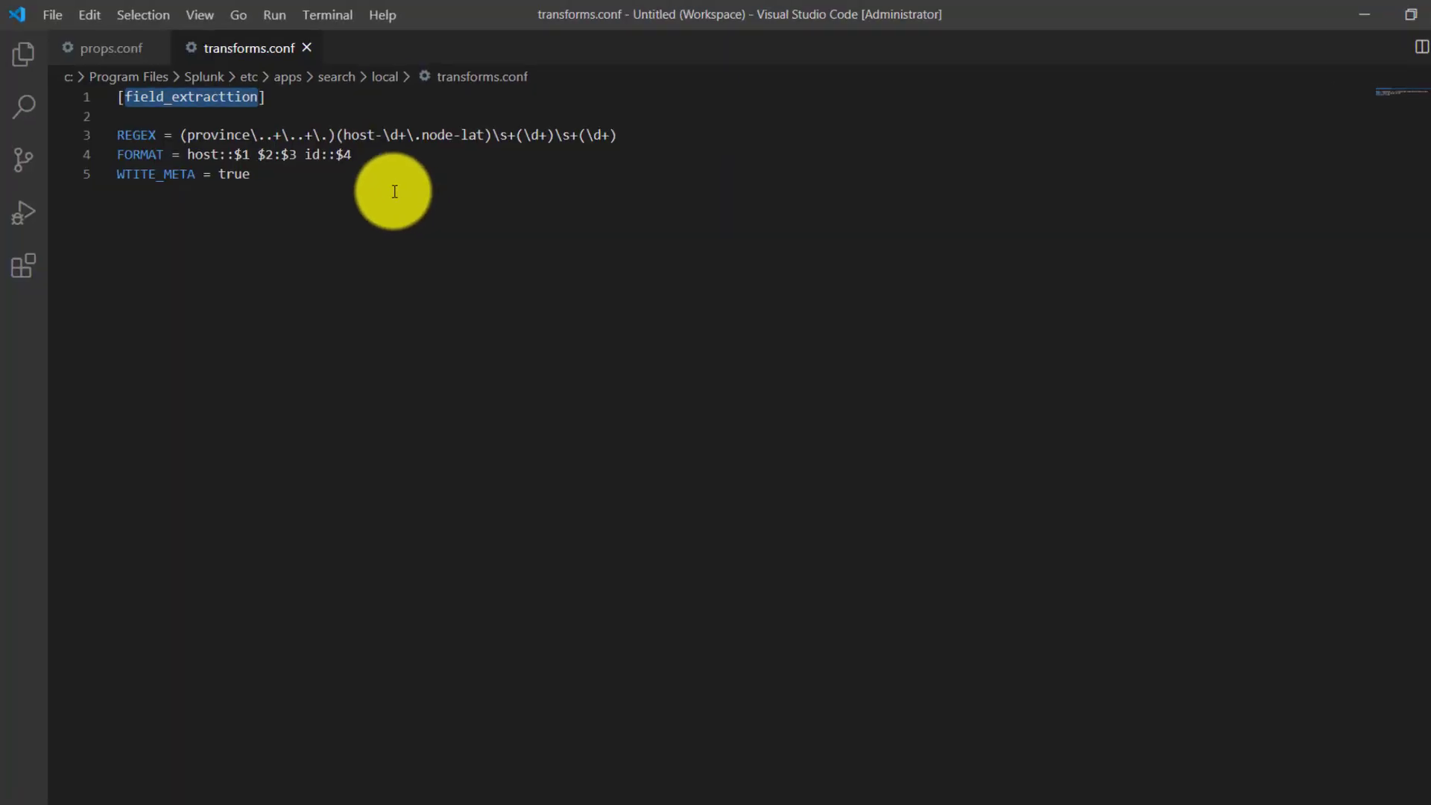
{"action": "left_click_drag", "start_coordinate": [320, 150], "coordinate": [472, 271]}
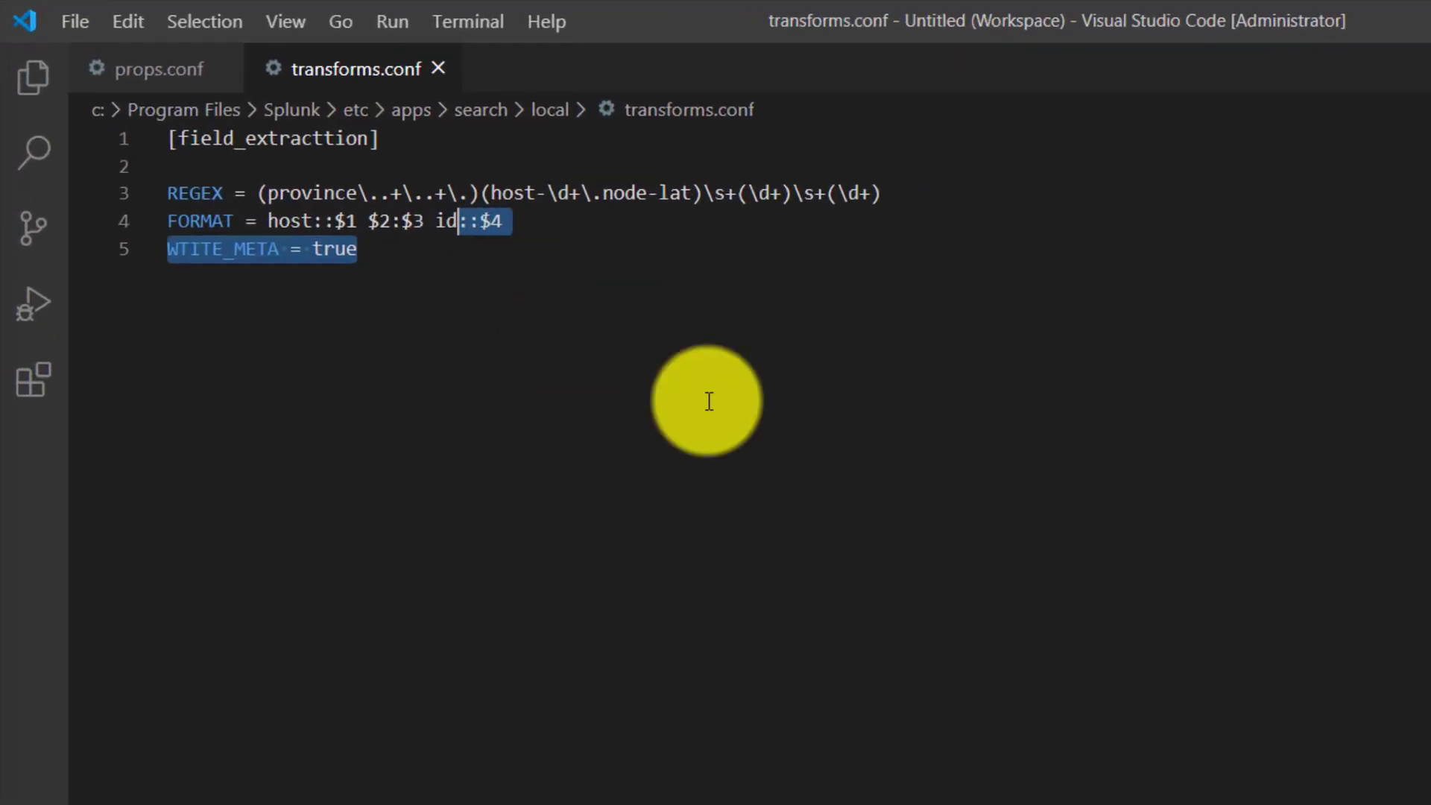
{"action": "left_click", "coordinate": [445, 293]}
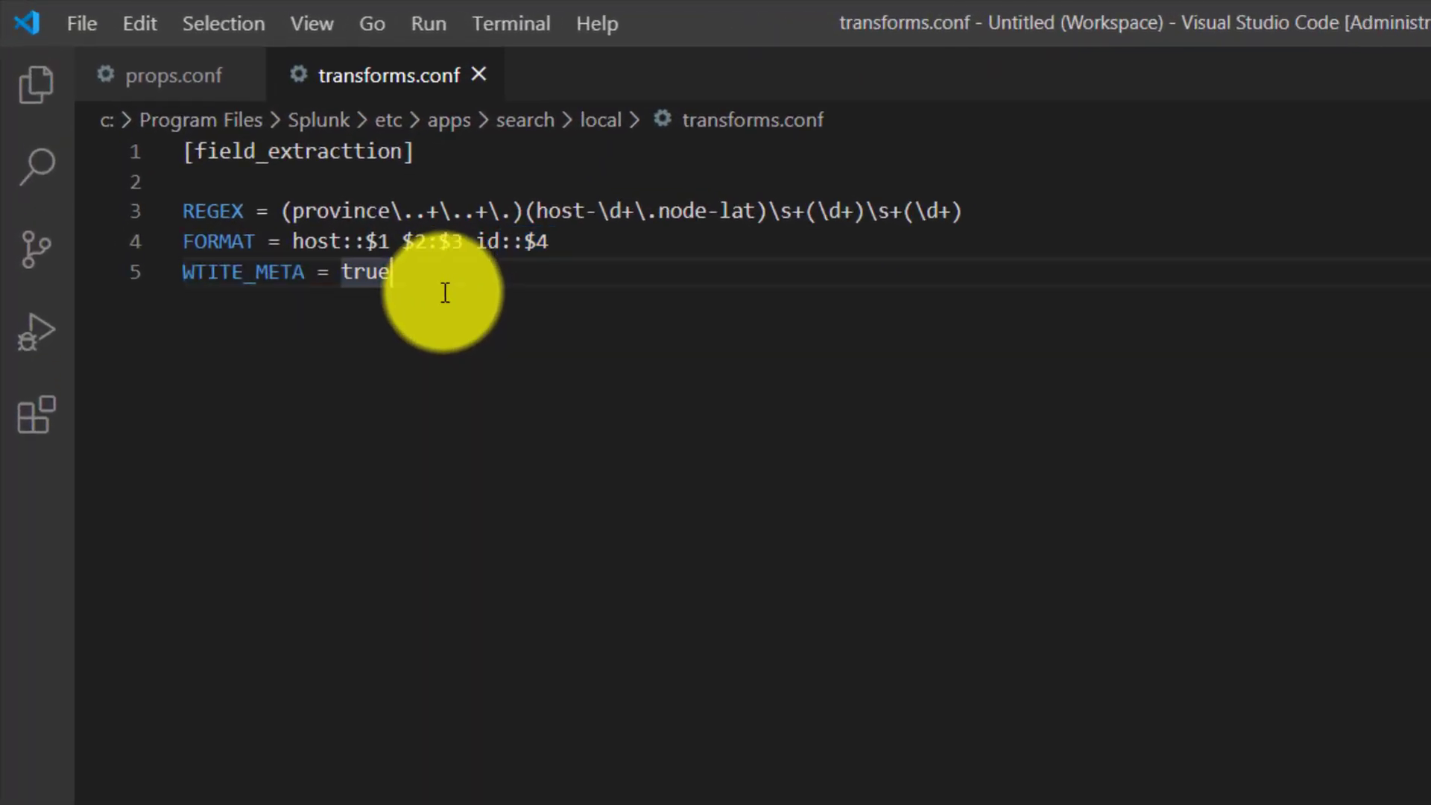
{"action": "key", "text": "Return"}
{"action": "key", "text": "Return"}
{"action": "key", "text": "ctrl+v"}
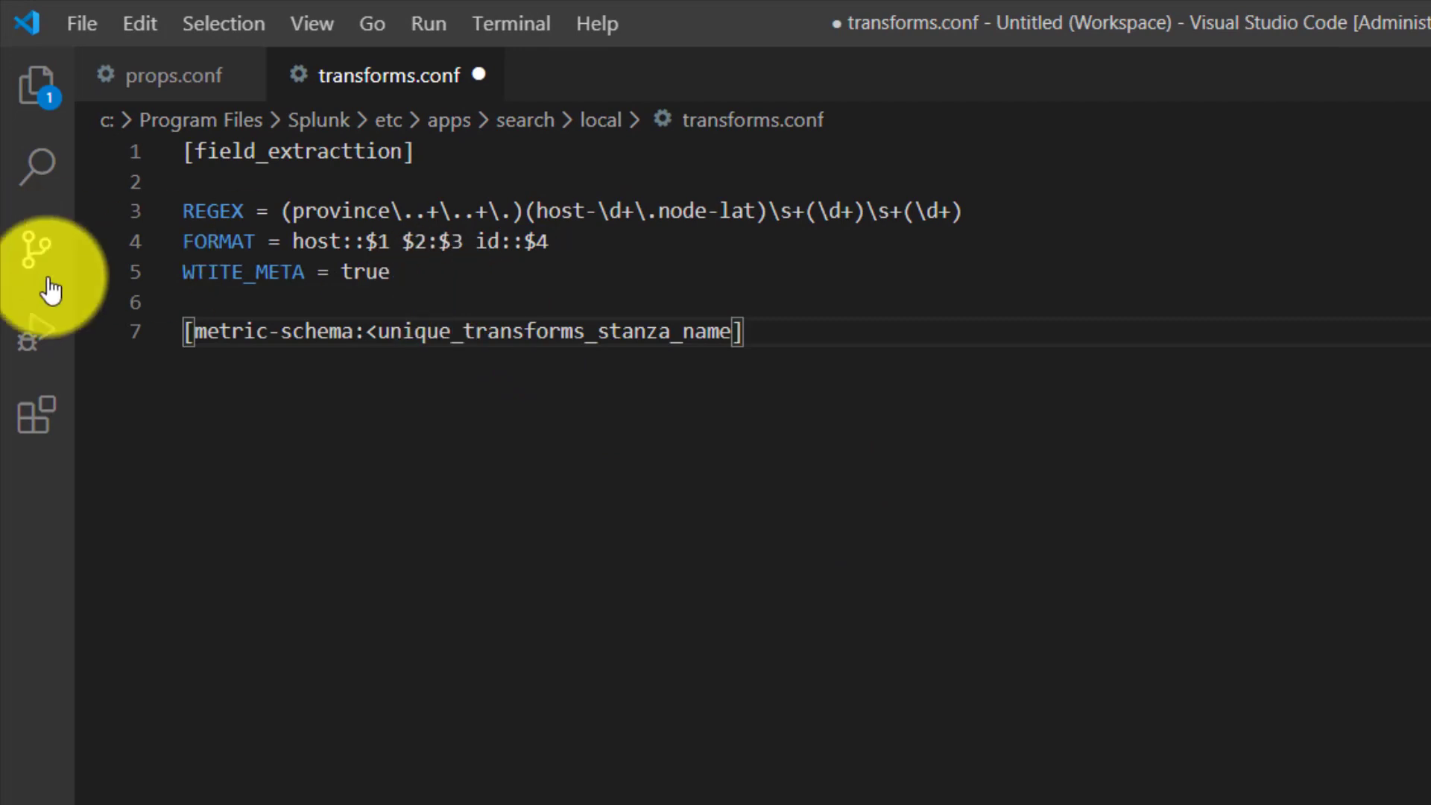
- Replace the placeholder in the metric-schema header with the stanza name extract_metrics, and start a new line beneath it
{"action": "left_click_drag", "start_coordinate": [355, 333], "coordinate": [191, 333]}
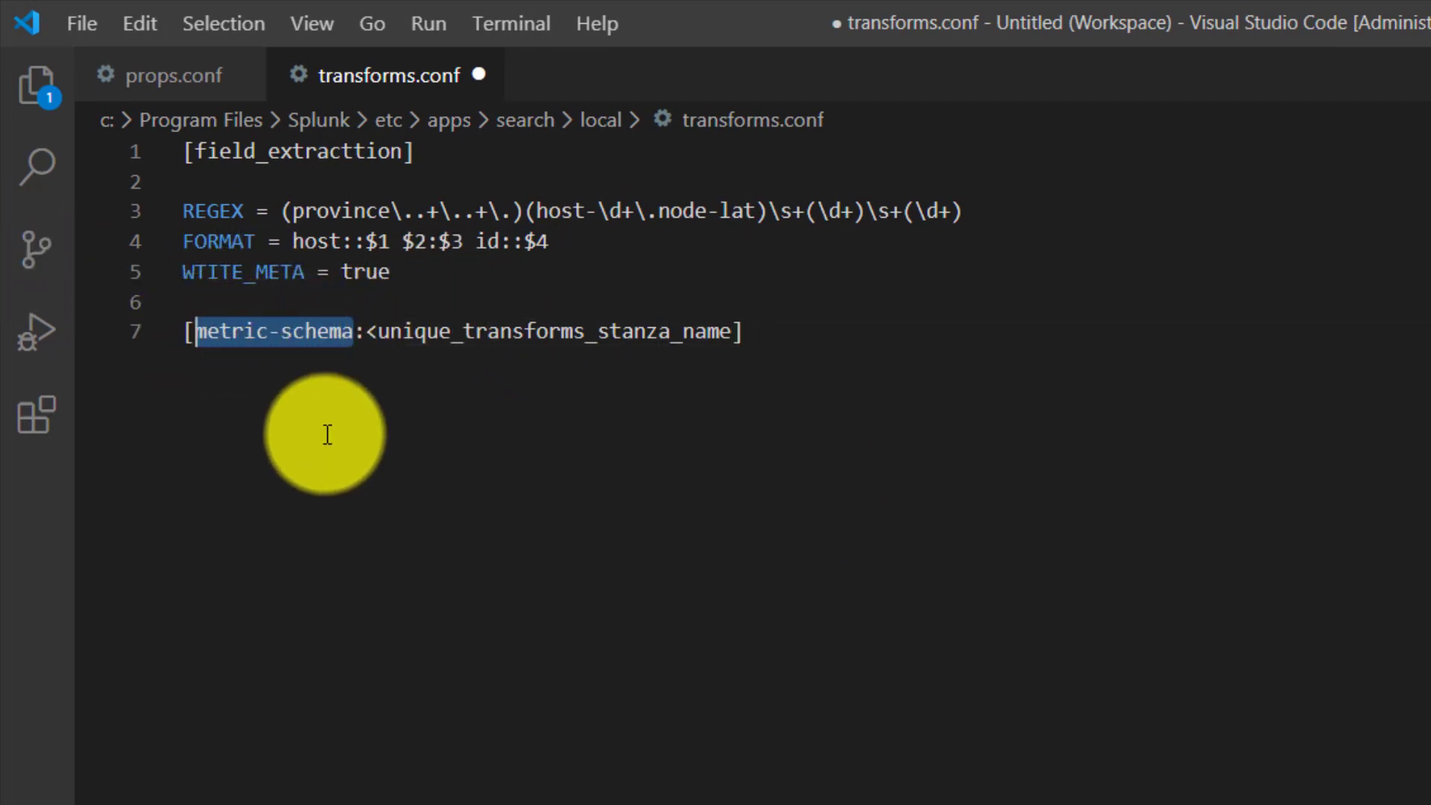
{"action": "left_click", "coordinate": [374, 330]}
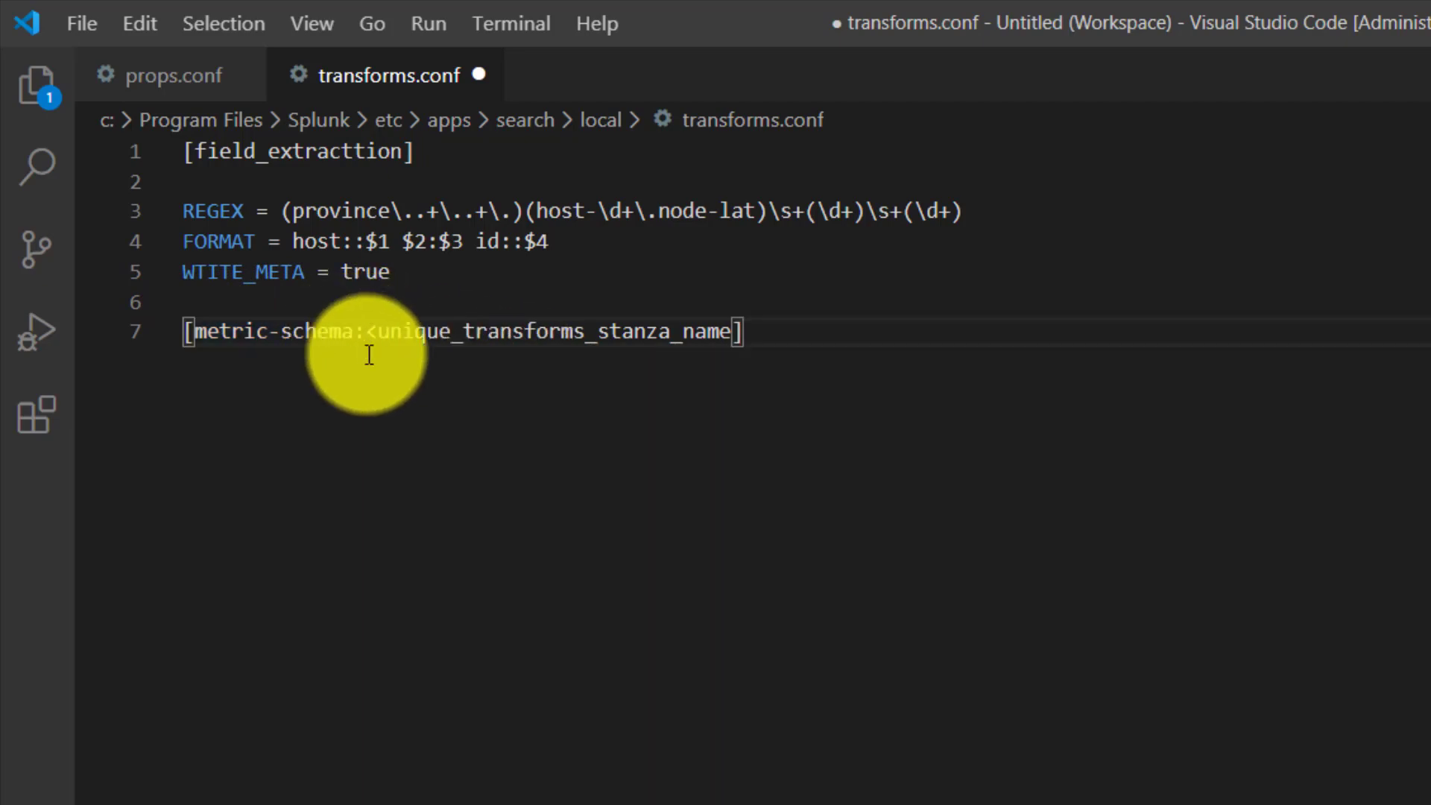
{"action": "left_click", "coordinate": [368, 328]}
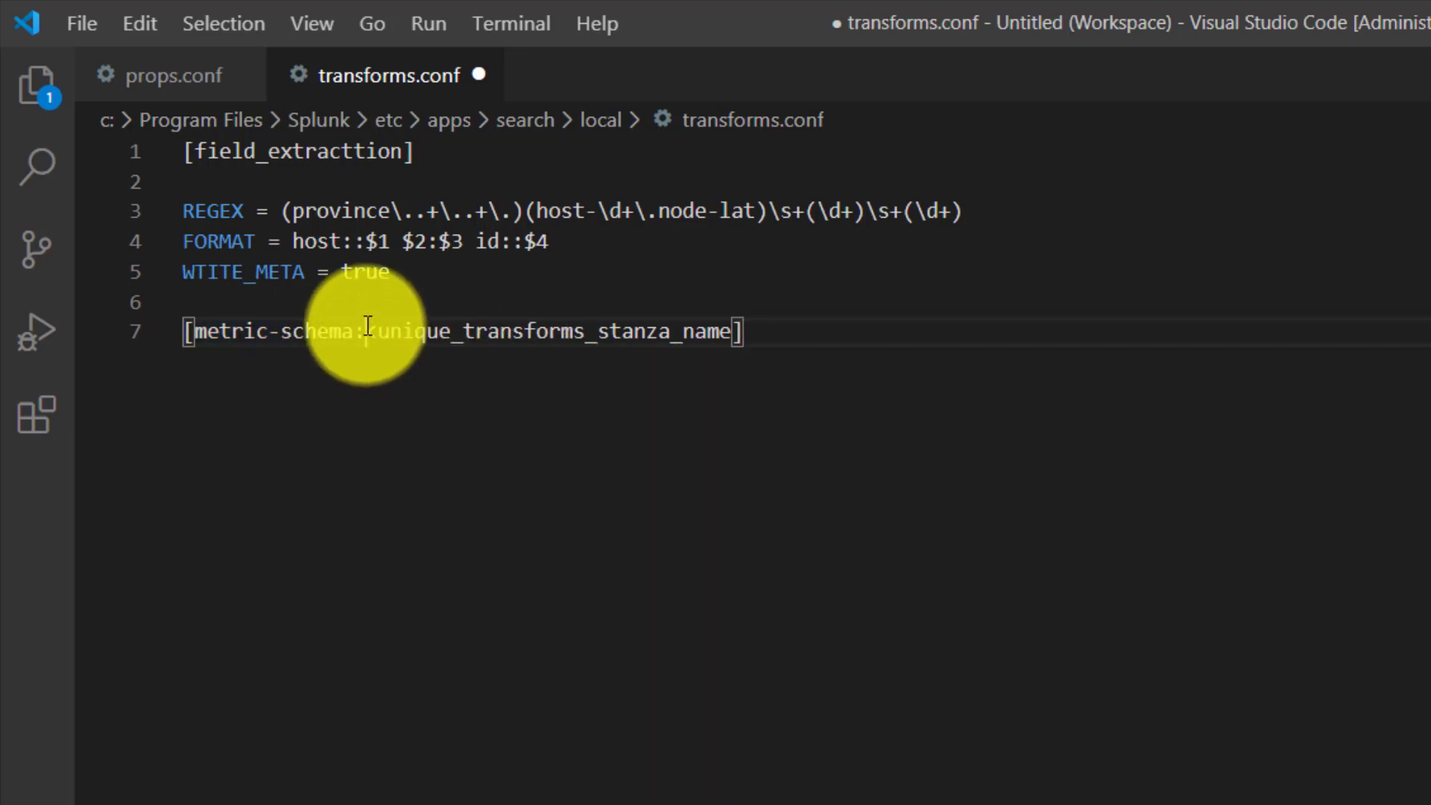
{"action": "left_click_drag", "start_coordinate": [367, 328], "coordinate": [731, 339]}
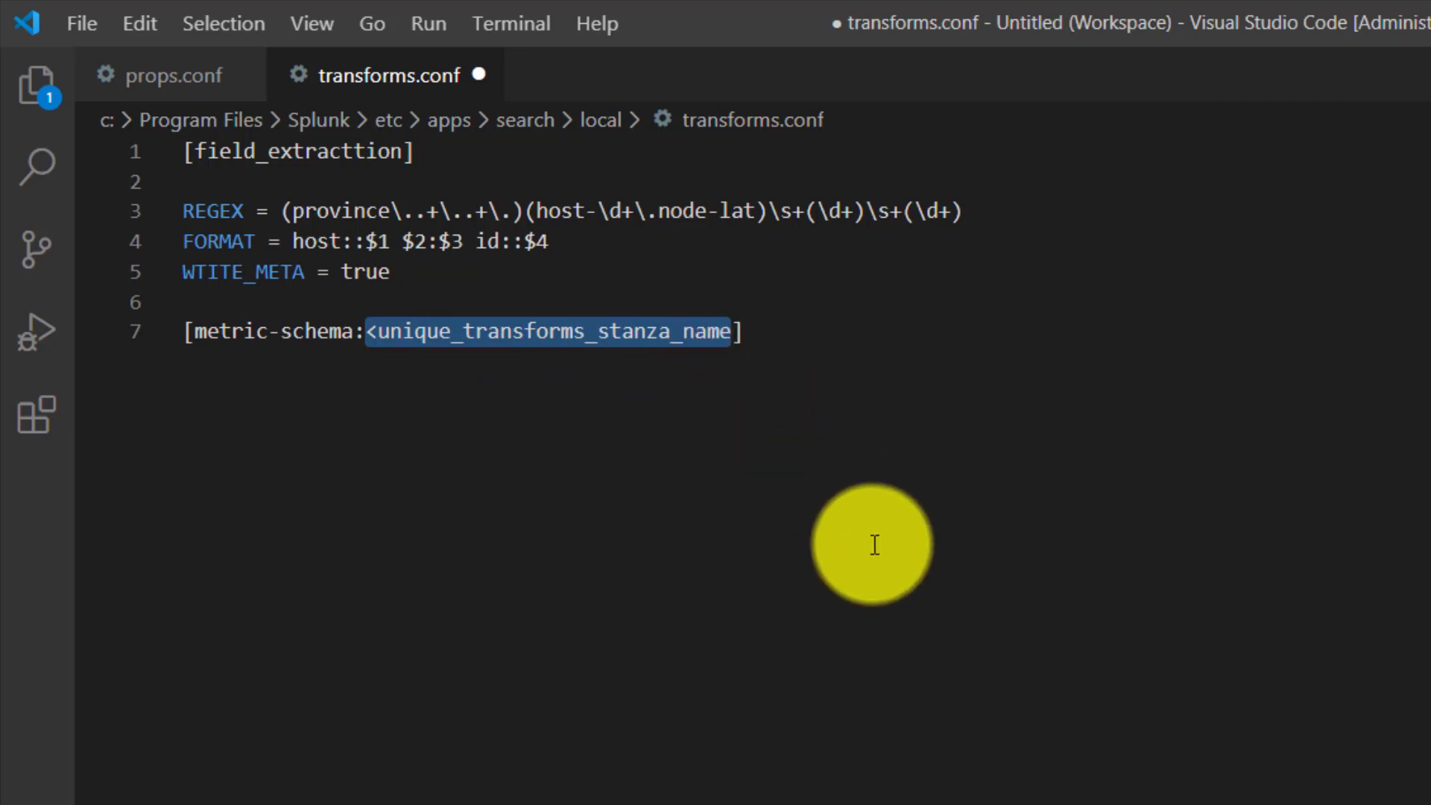
{"action": "type", "text": "extract"}
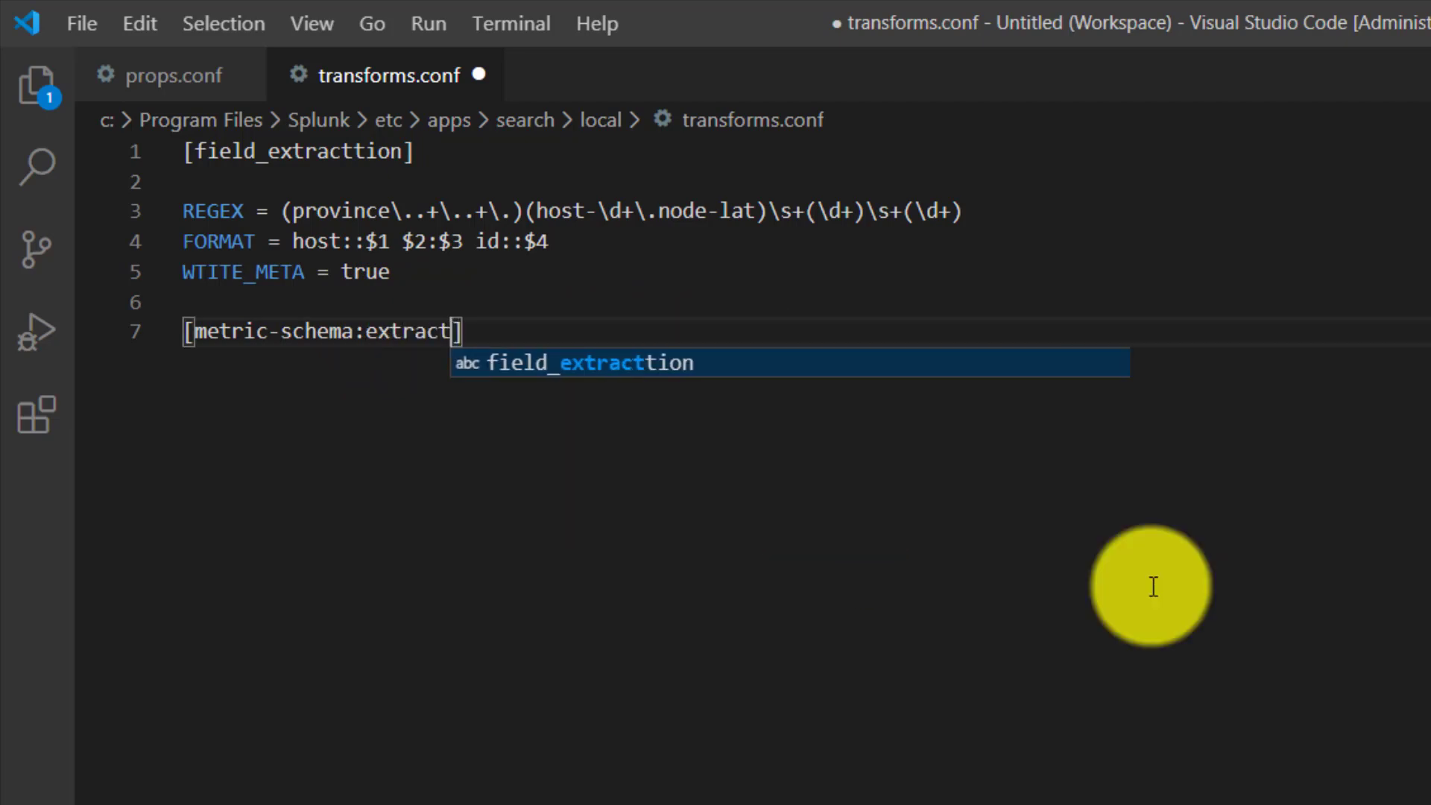
{"action": "type", "text": "_"}
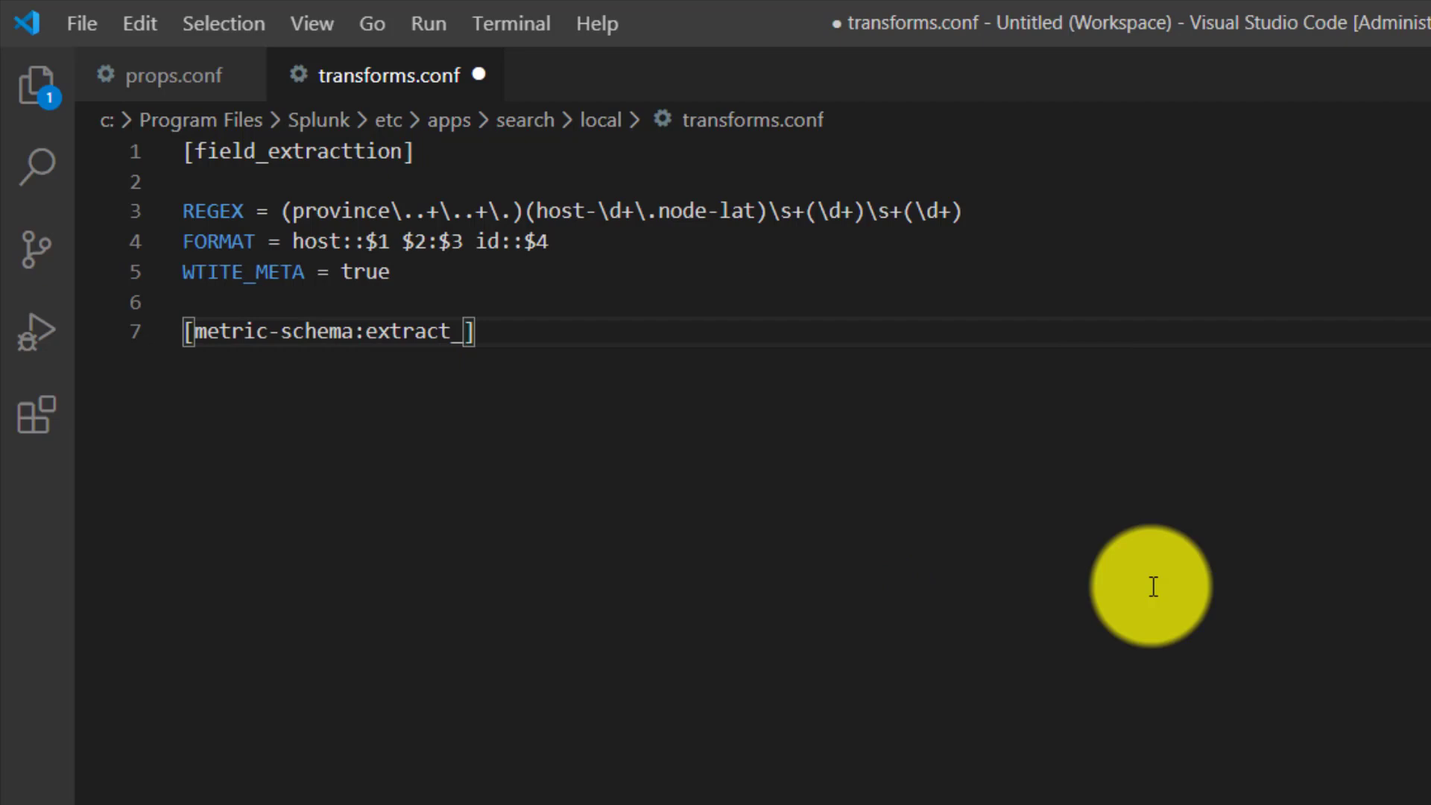
{"action": "type", "text": "metrics"}
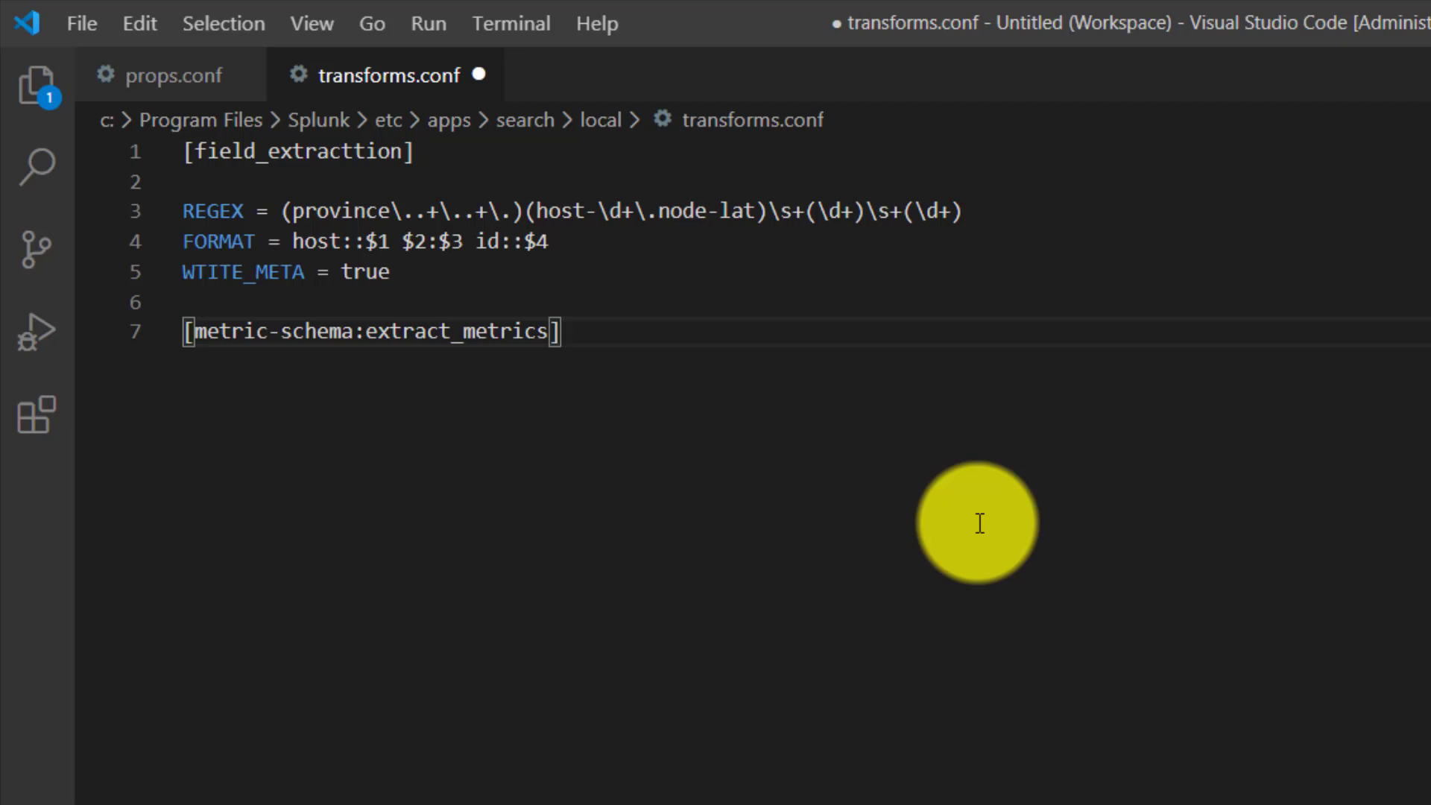
{"action": "key", "text": "Return"}
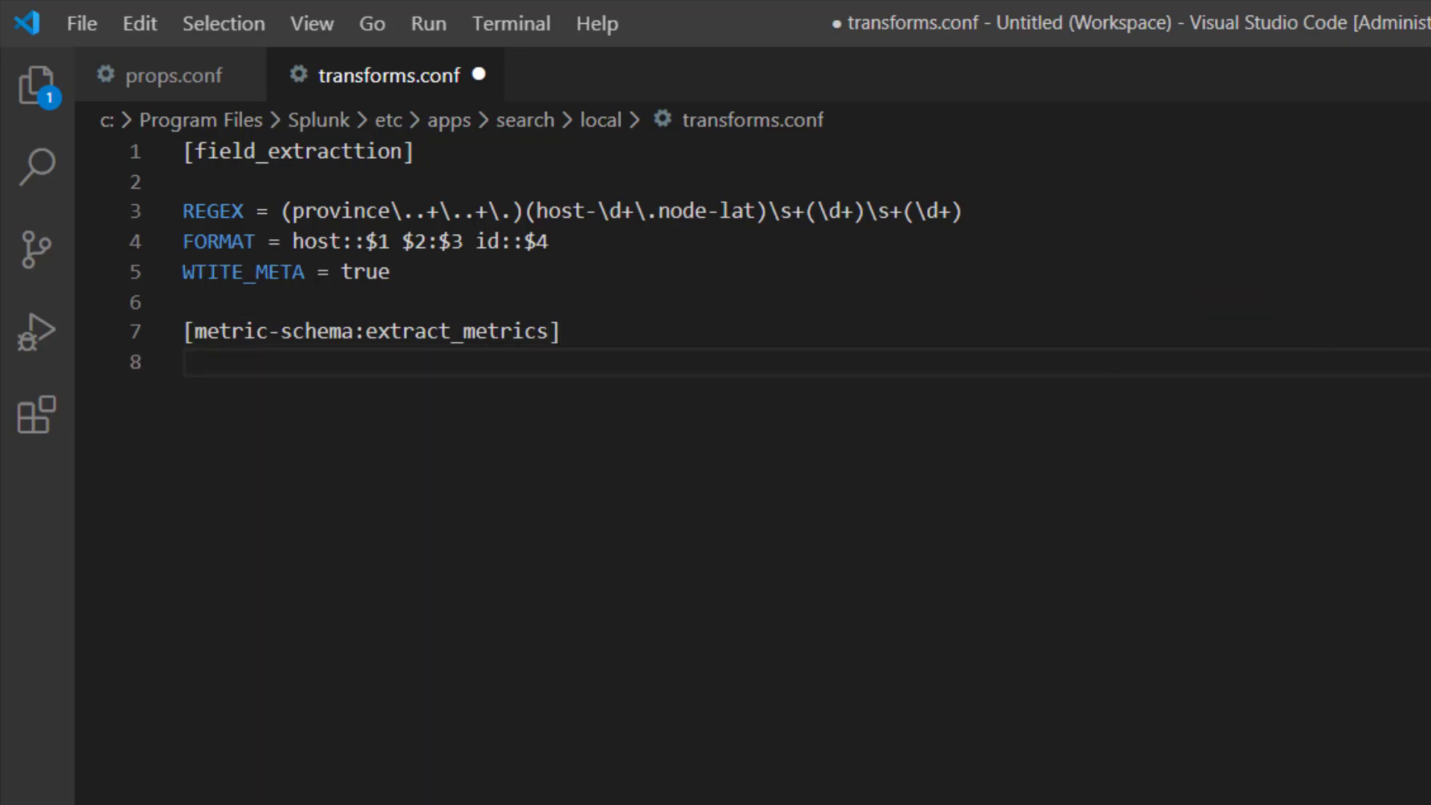
- Copy the METRIC-SCHEMA-MEASURES setting name from the docs for all events and begin its assignment on line 8 of transforms.conf
{"action": "key", "text": "alt+Tab"}
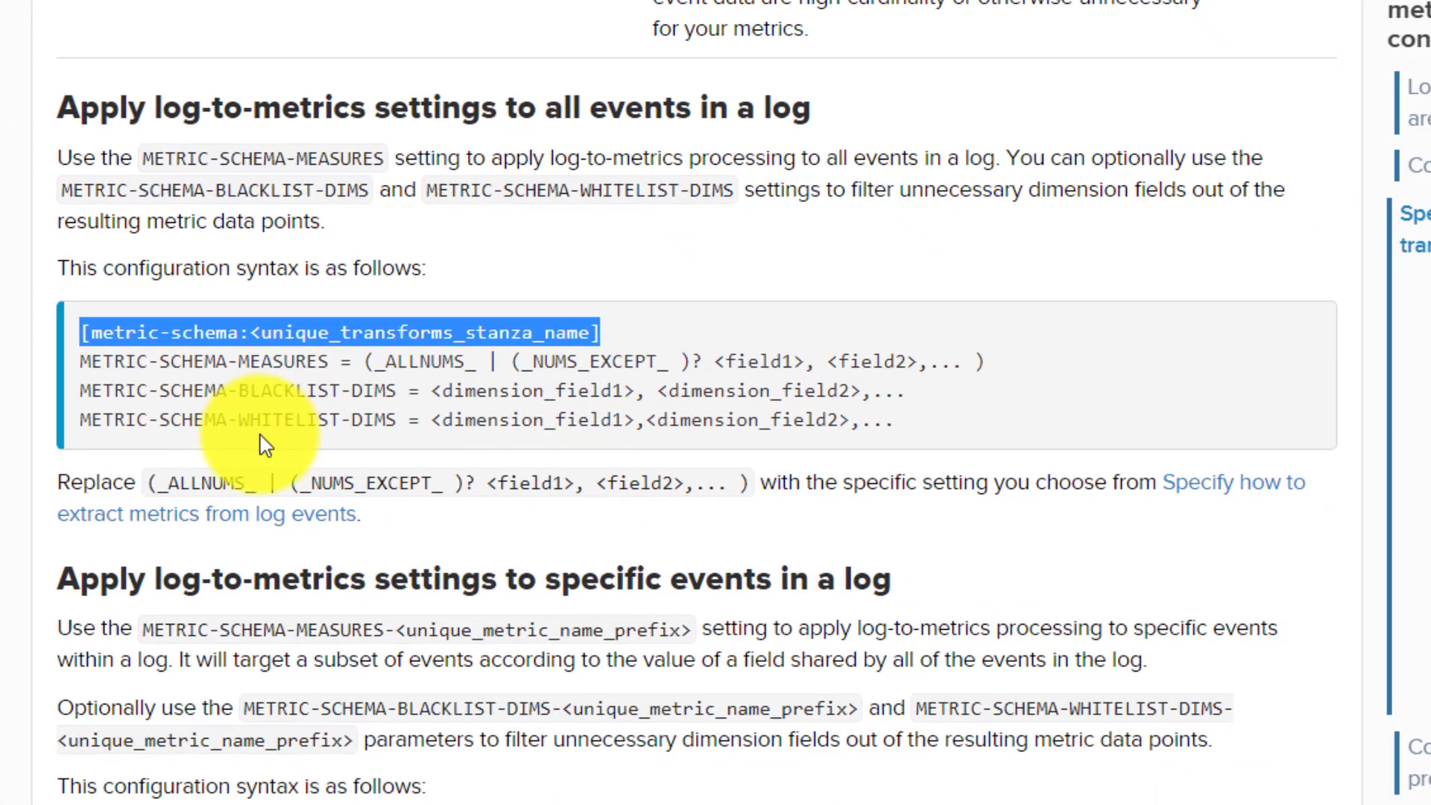
{"action": "left_click_drag", "start_coordinate": [335, 361], "coordinate": [84, 358]}
{"action": "key", "text": "ctrl+c"}
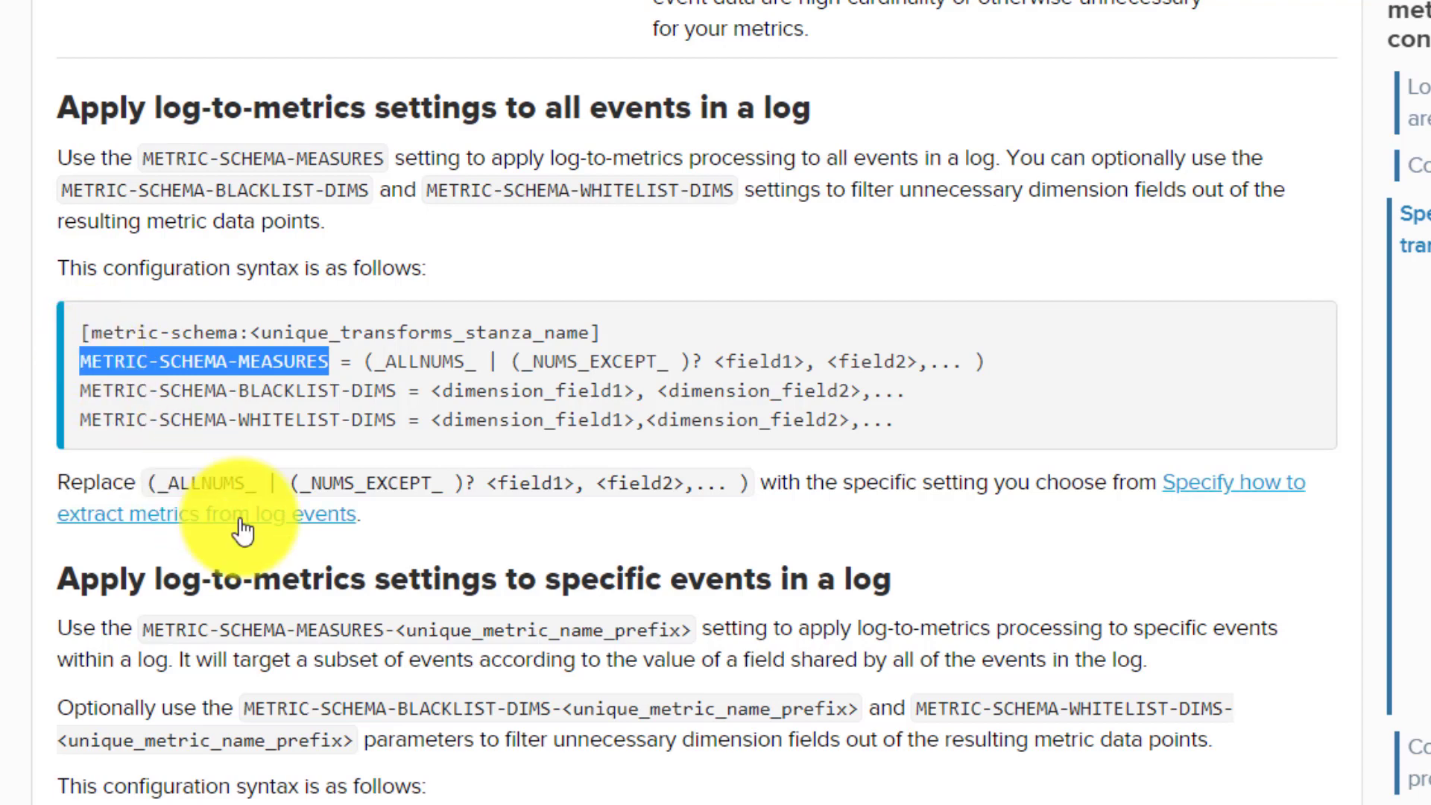
{"action": "scroll", "coordinate": [243, 530], "scroll_direction": "down", "scroll_amount": 2}
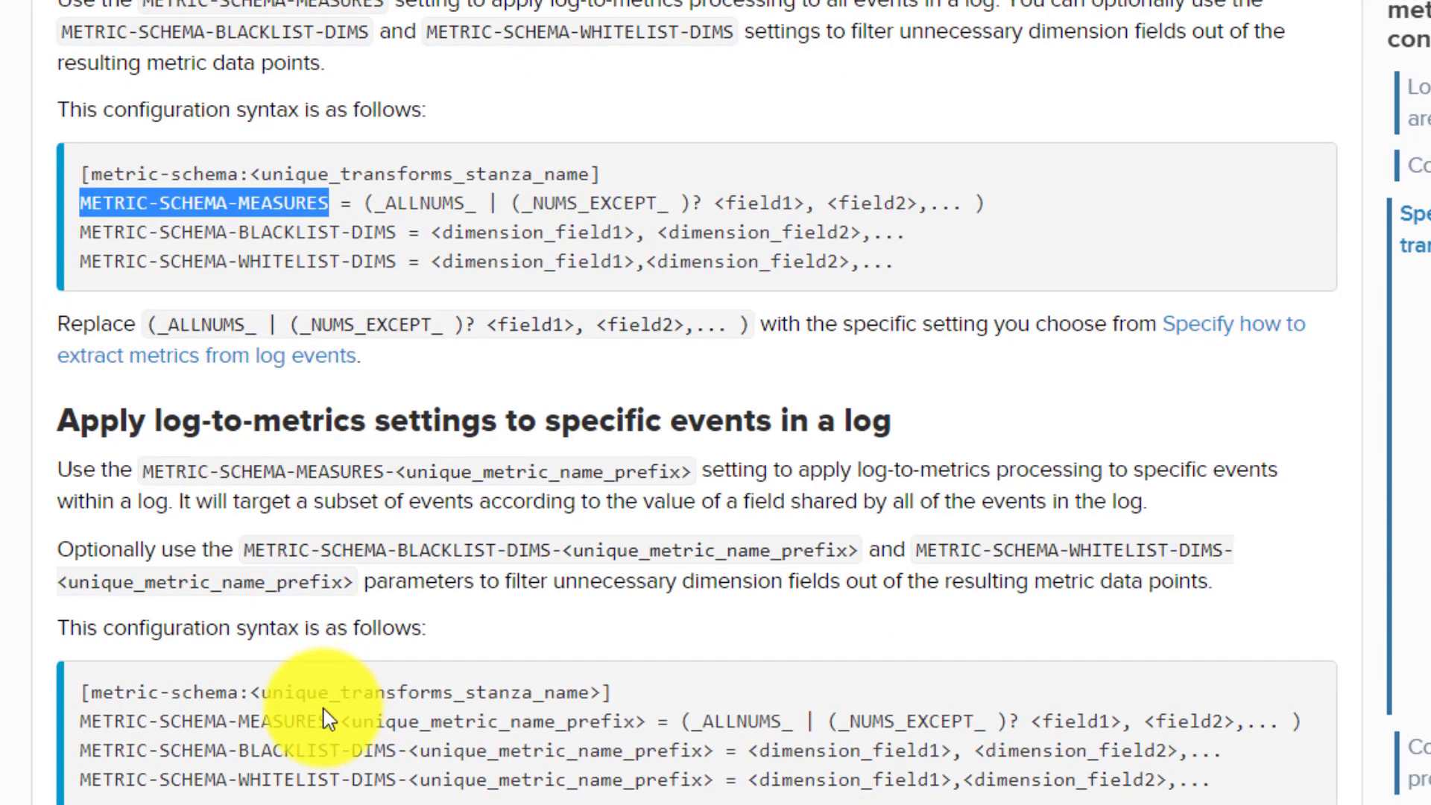
{"action": "left_click_drag", "start_coordinate": [341, 722], "coordinate": [650, 720]}
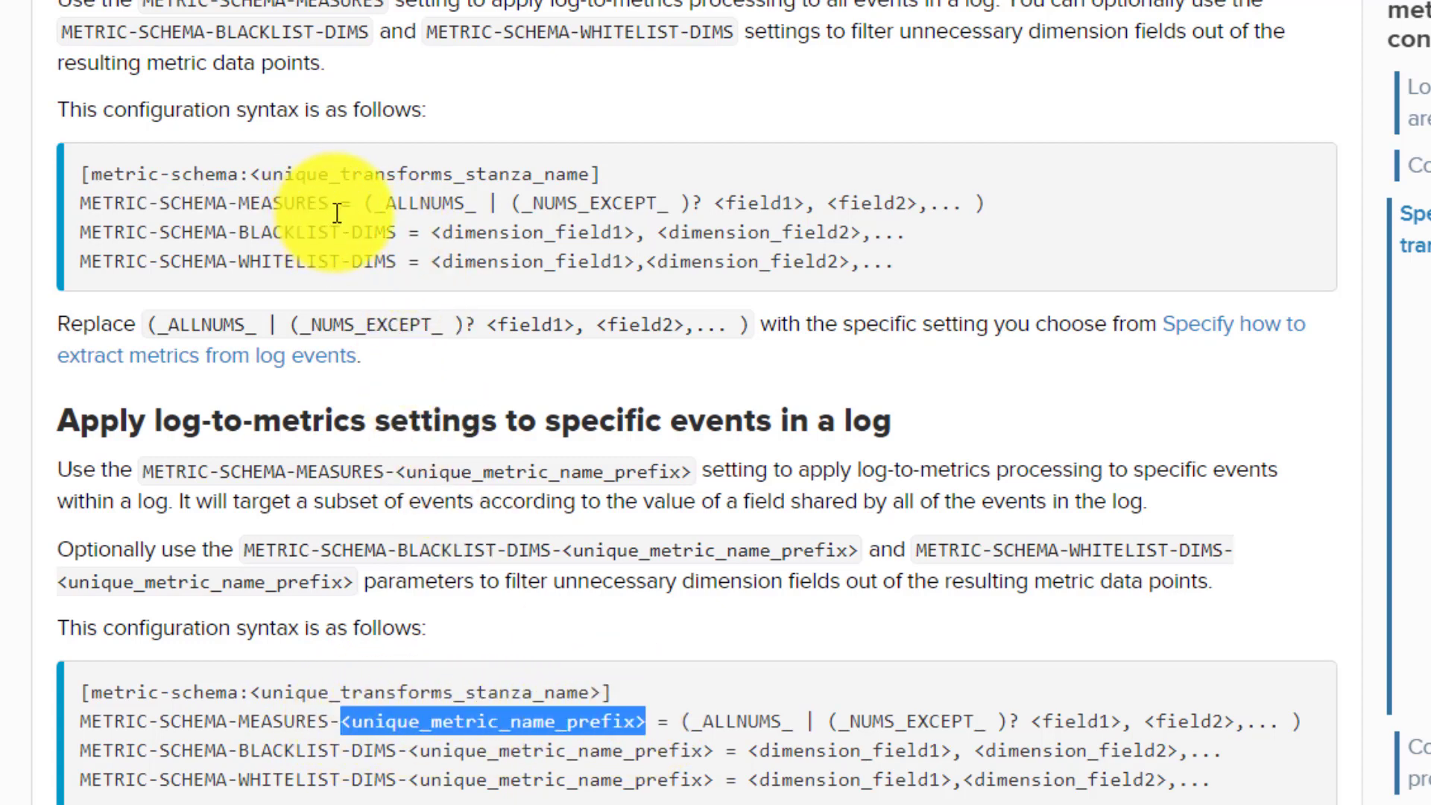
{"action": "left_click_drag", "start_coordinate": [328, 204], "coordinate": [85, 201]}
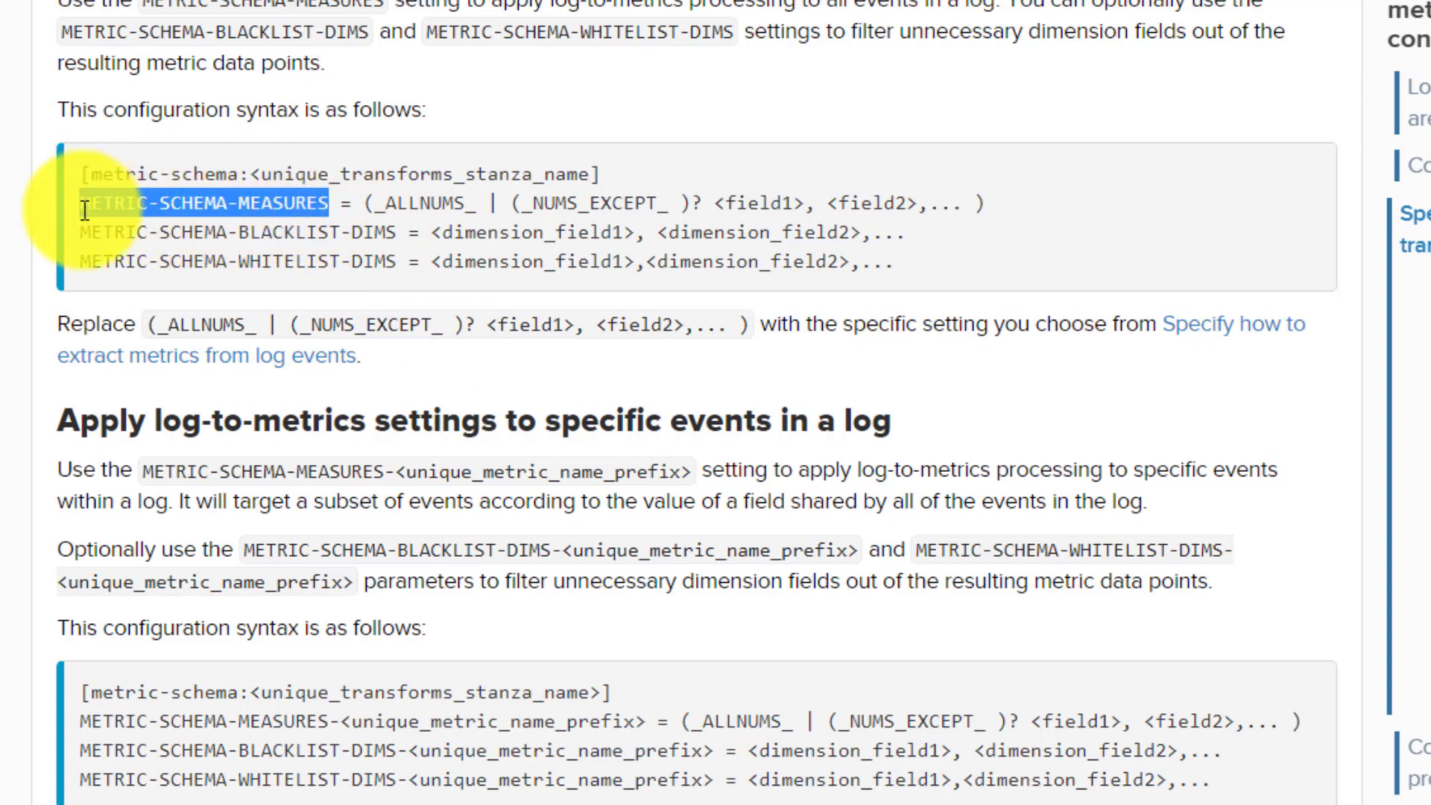
{"action": "left_click", "coordinate": [639, 342]}
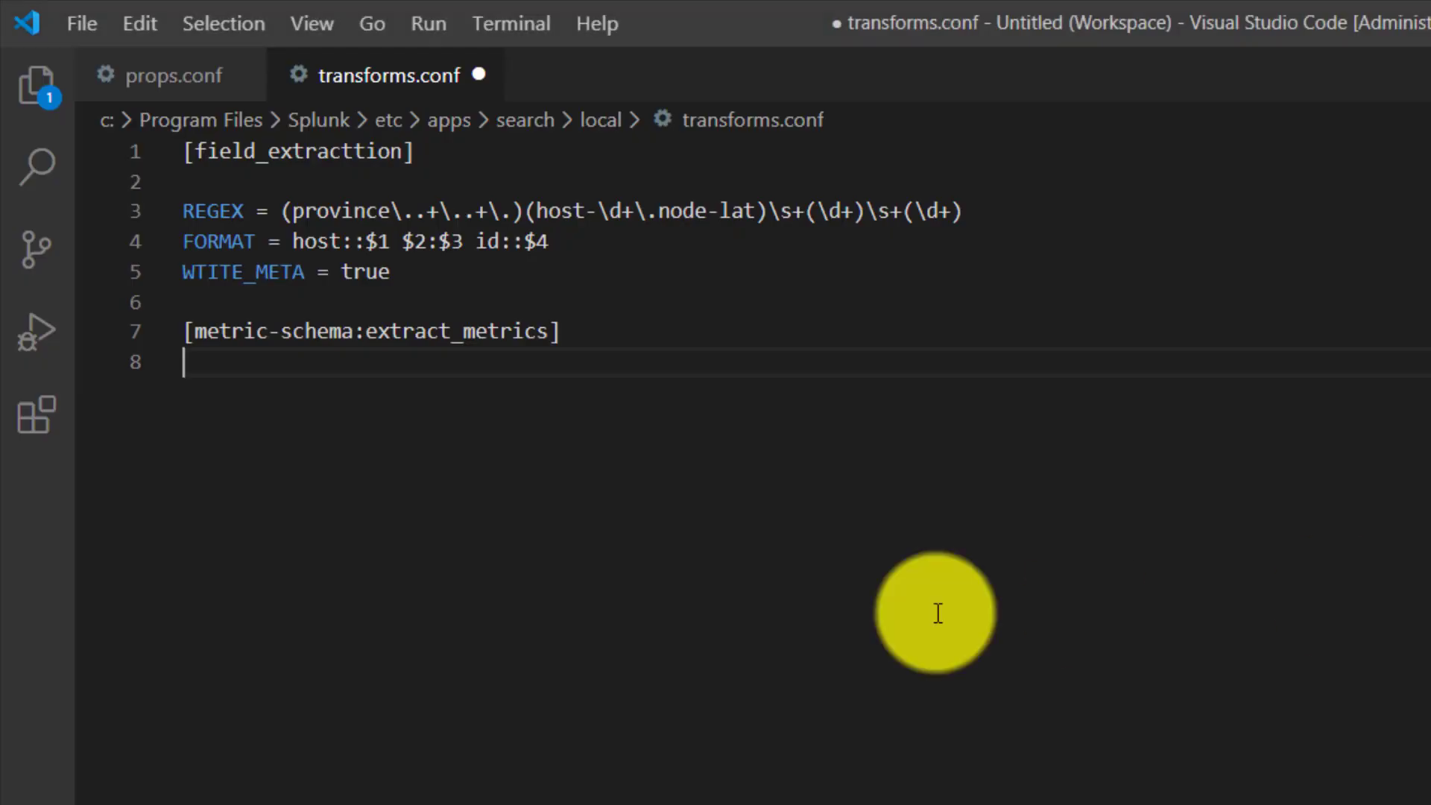
{"action": "key", "text": "ctrl+v"}
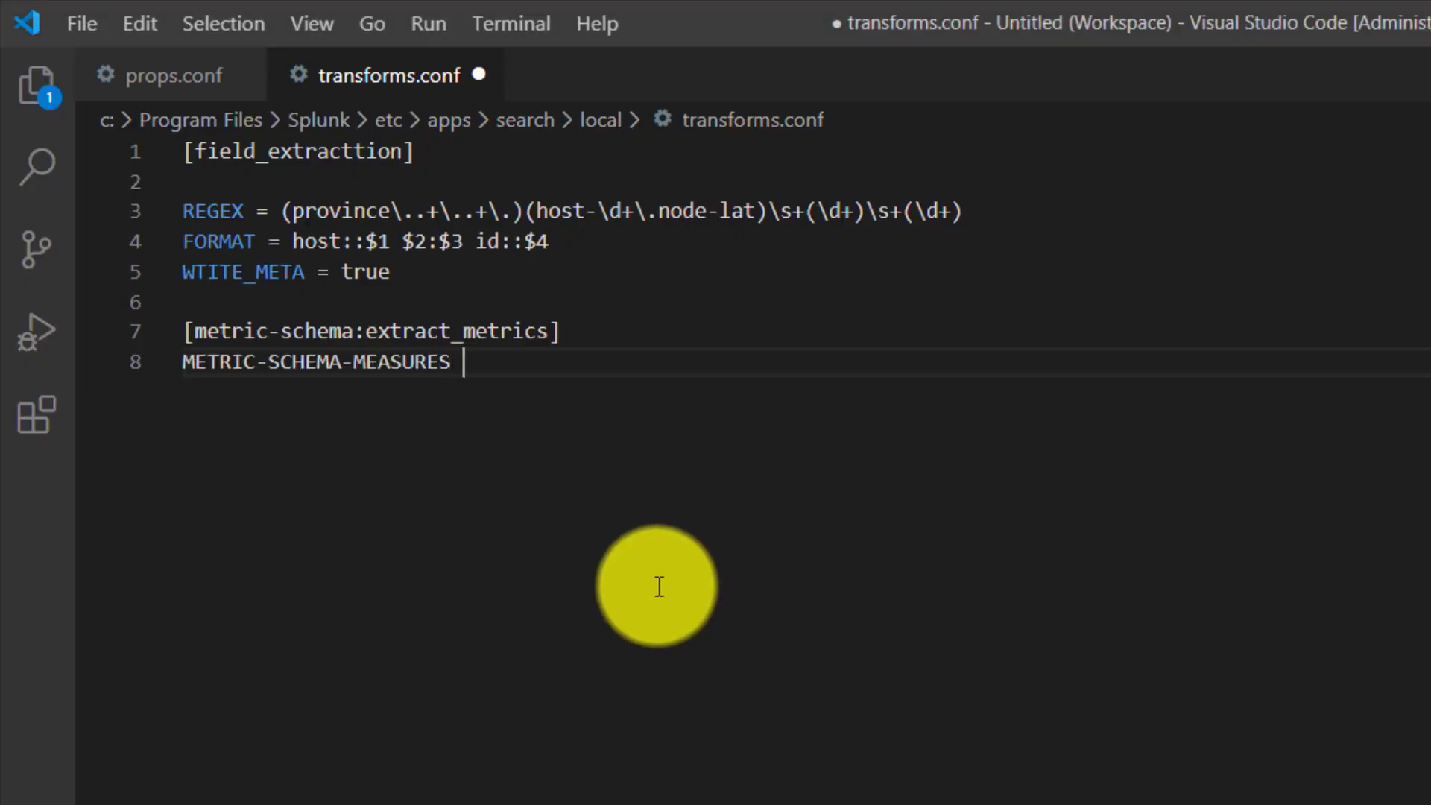
{"action": "type", "text": "="}
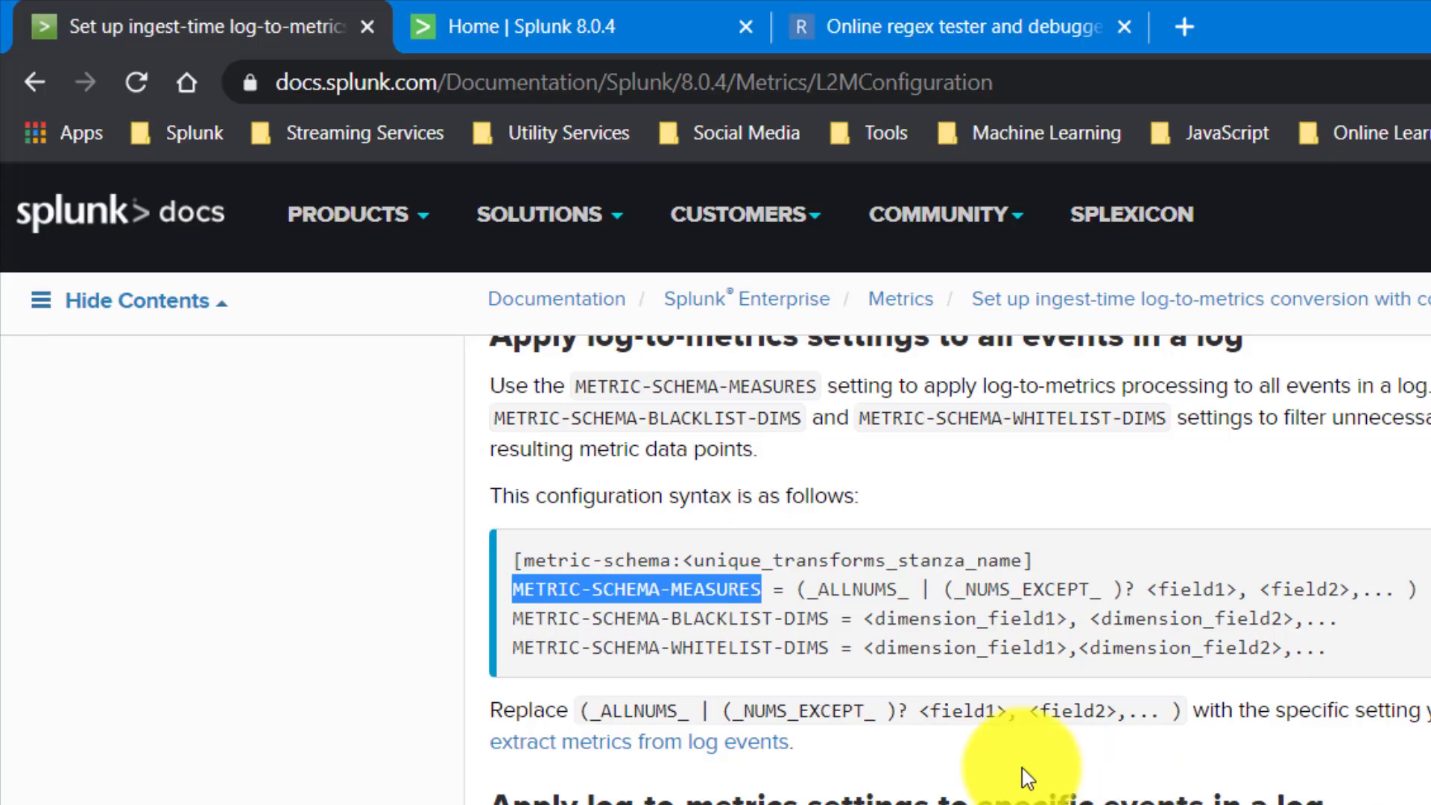
- Examine the _ALLNUMS_, _NUMS_EXCEPT_ and field list options in the docs against the numeric values in data.txt
{"action": "double_click", "coordinate": [848, 586]}
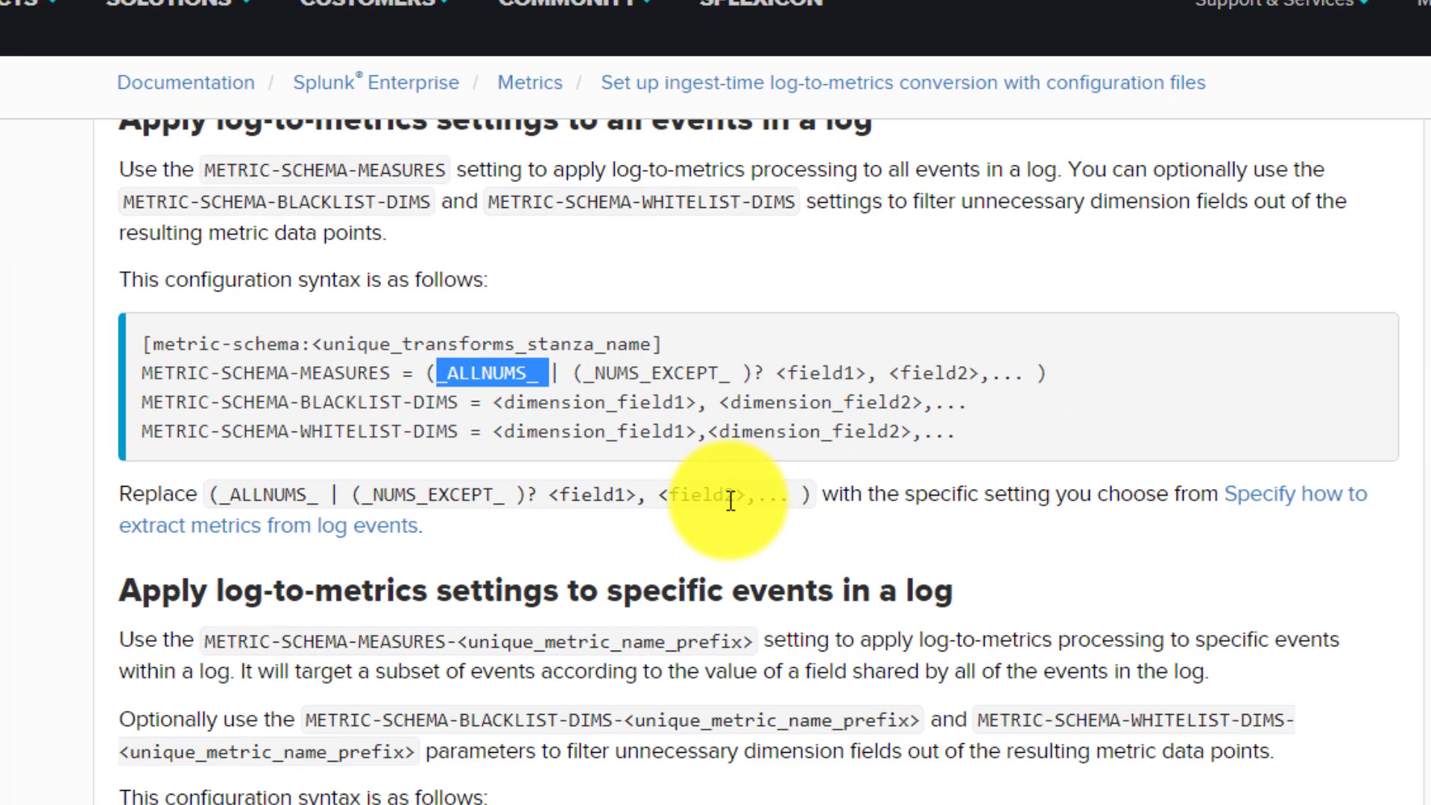
{"action": "double_click", "coordinate": [635, 374]}
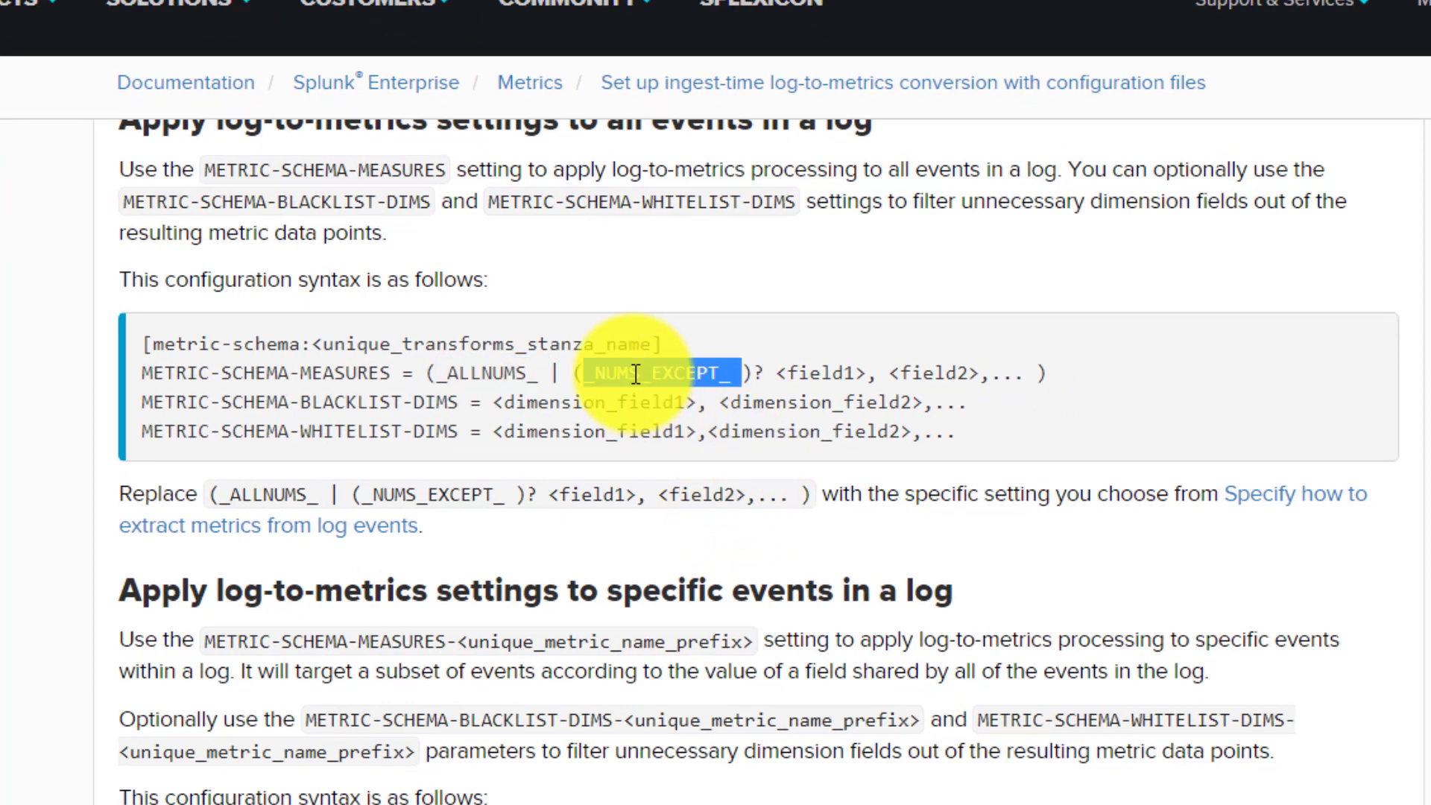
{"action": "double_click", "coordinate": [848, 375]}
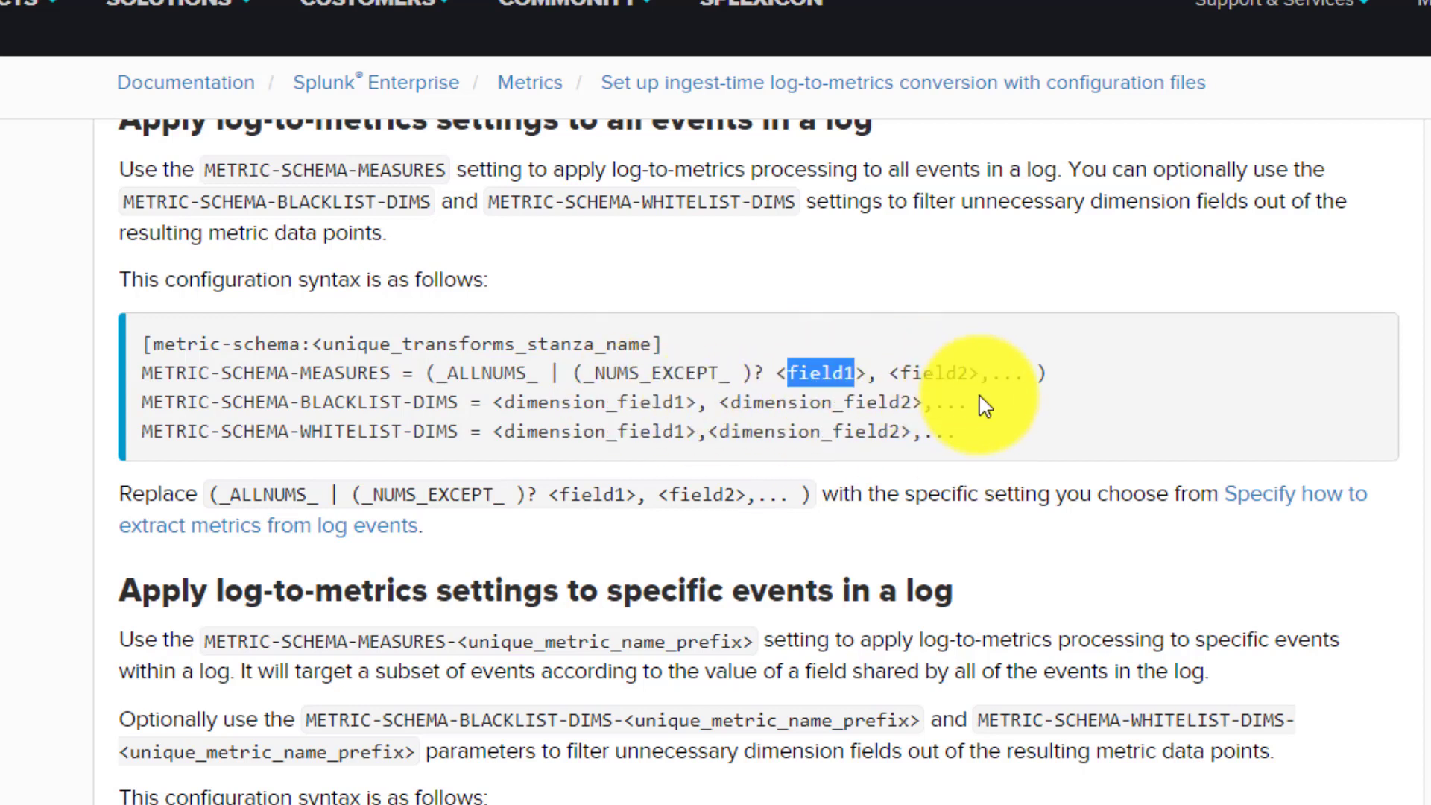
{"action": "left_click", "coordinate": [441, 376]}
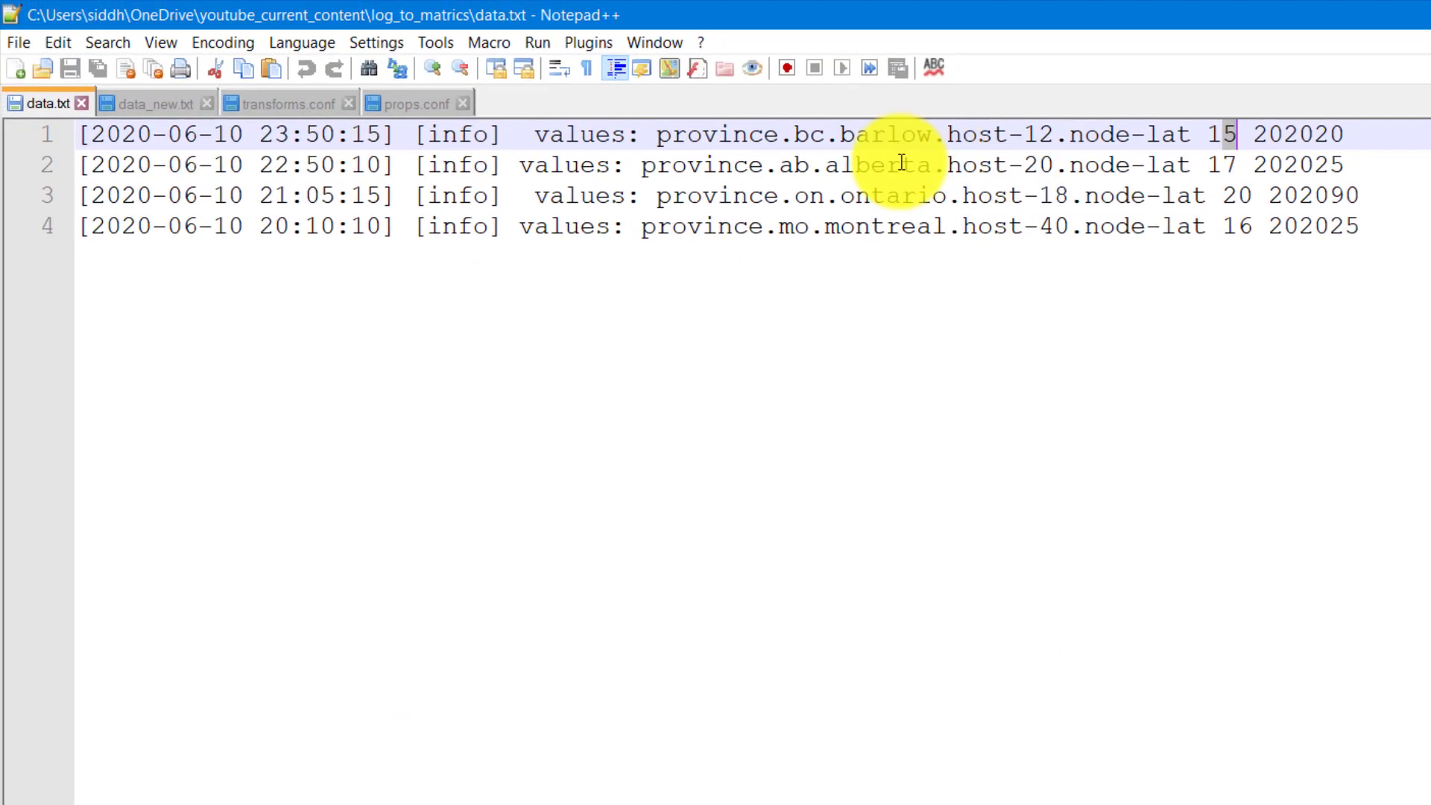
{"action": "left_click_drag", "start_coordinate": [950, 126], "coordinate": [1234, 131]}
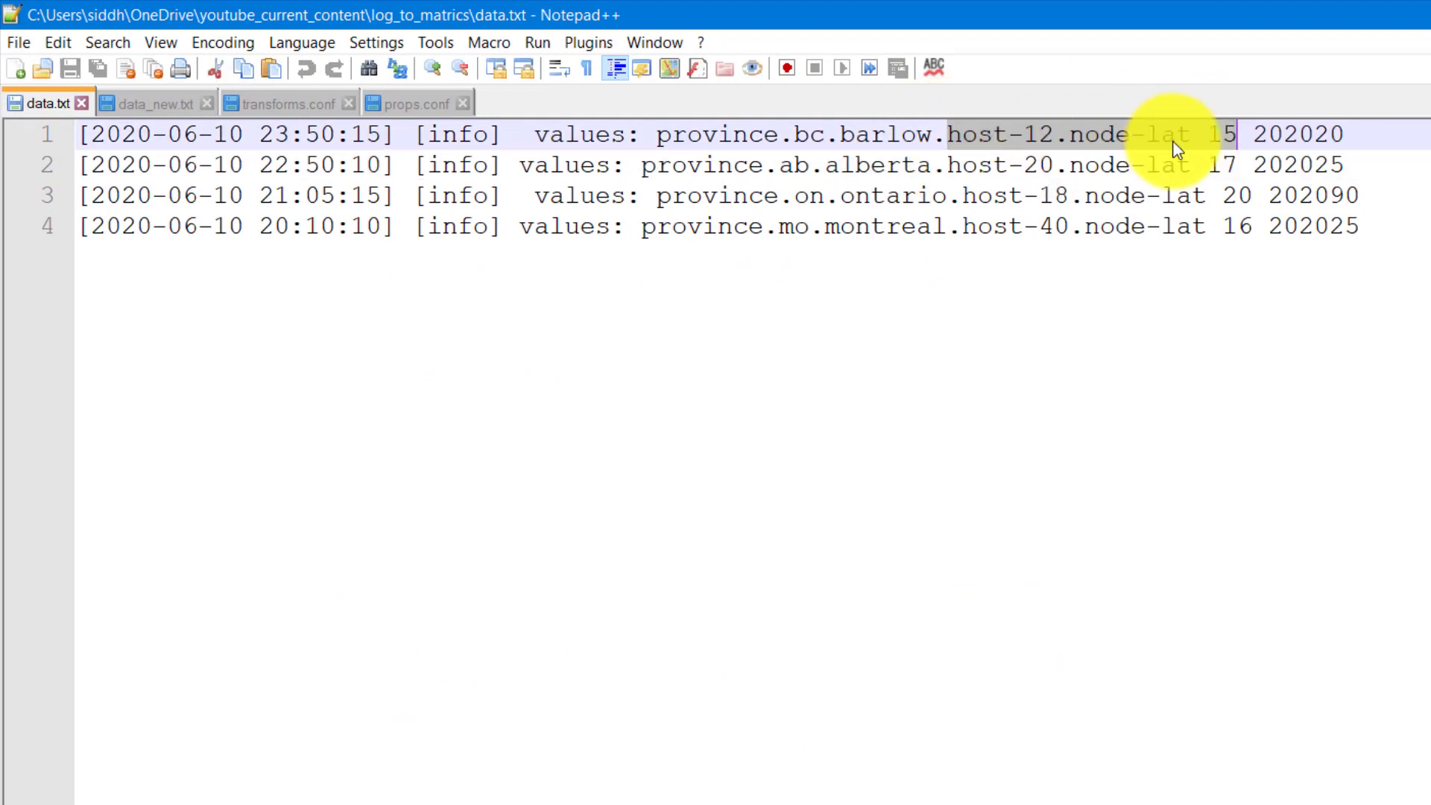
{"action": "double_click", "coordinate": [1306, 141]}
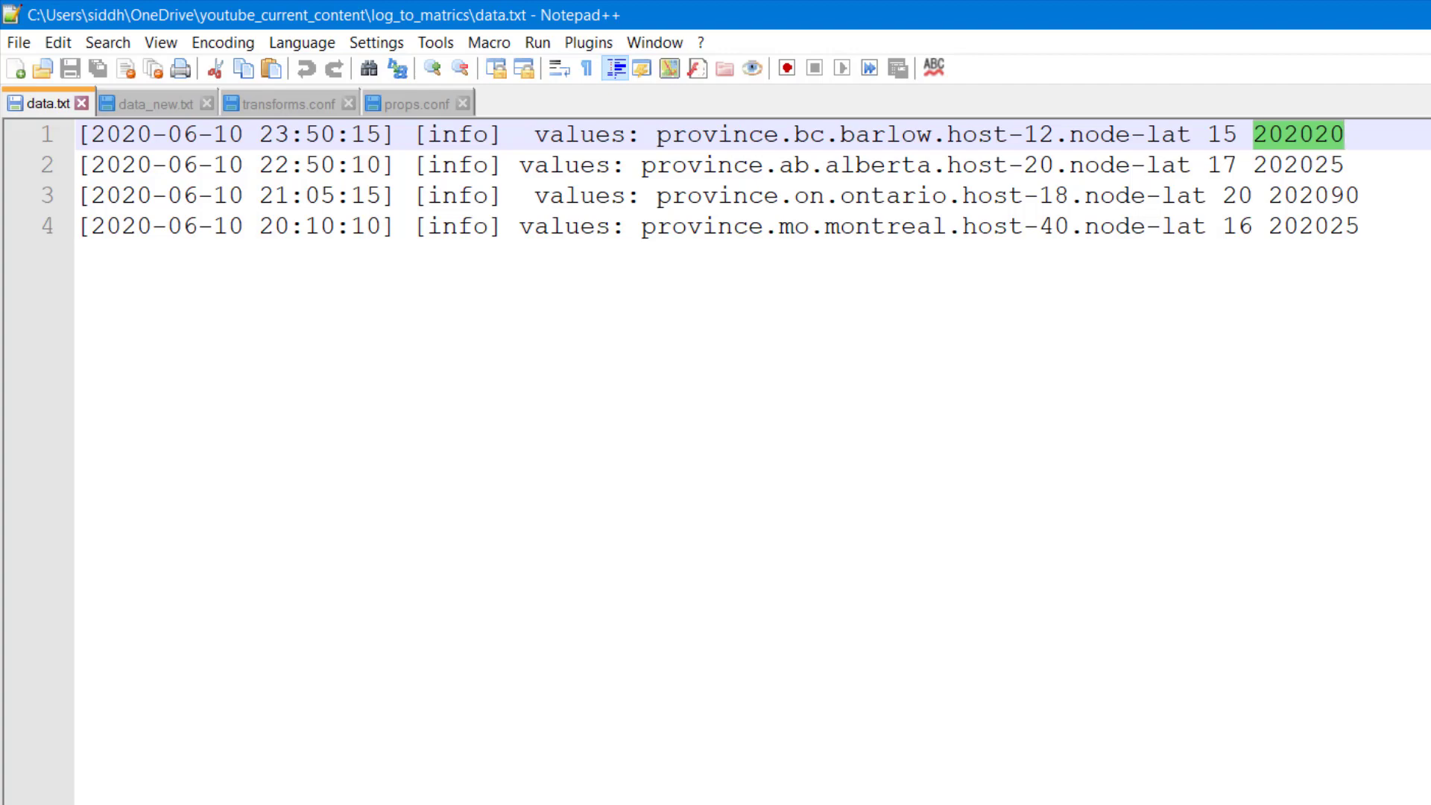
- Set METRIC-SCHEMA-MEASURES to _ALLNUMS_, copied from the docs syntax, in transforms.conf
{"action": "key", "text": "alt+Tab"}
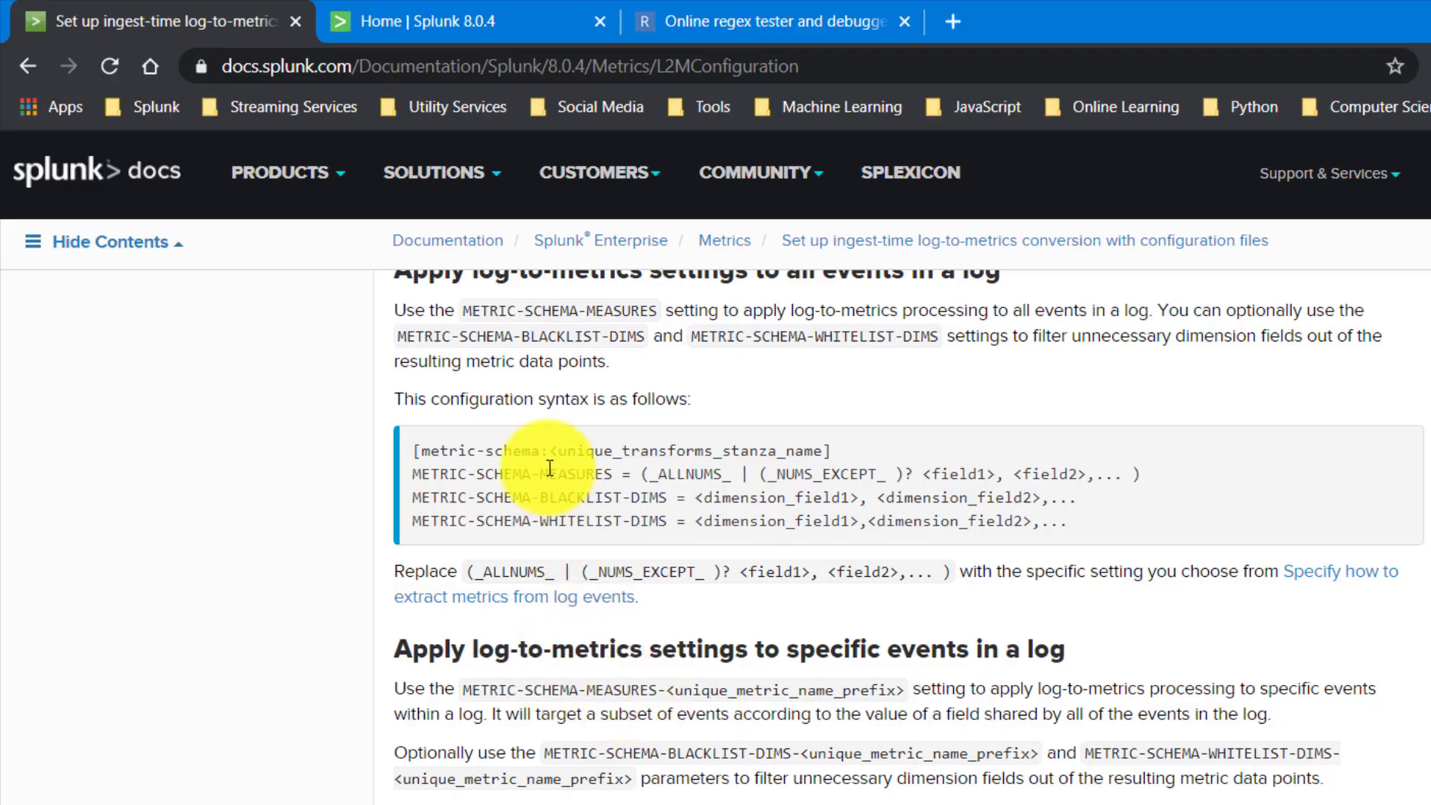
{"action": "left_click_drag", "start_coordinate": [650, 474], "coordinate": [744, 474]}
{"action": "key", "text": "ctrl+c"}
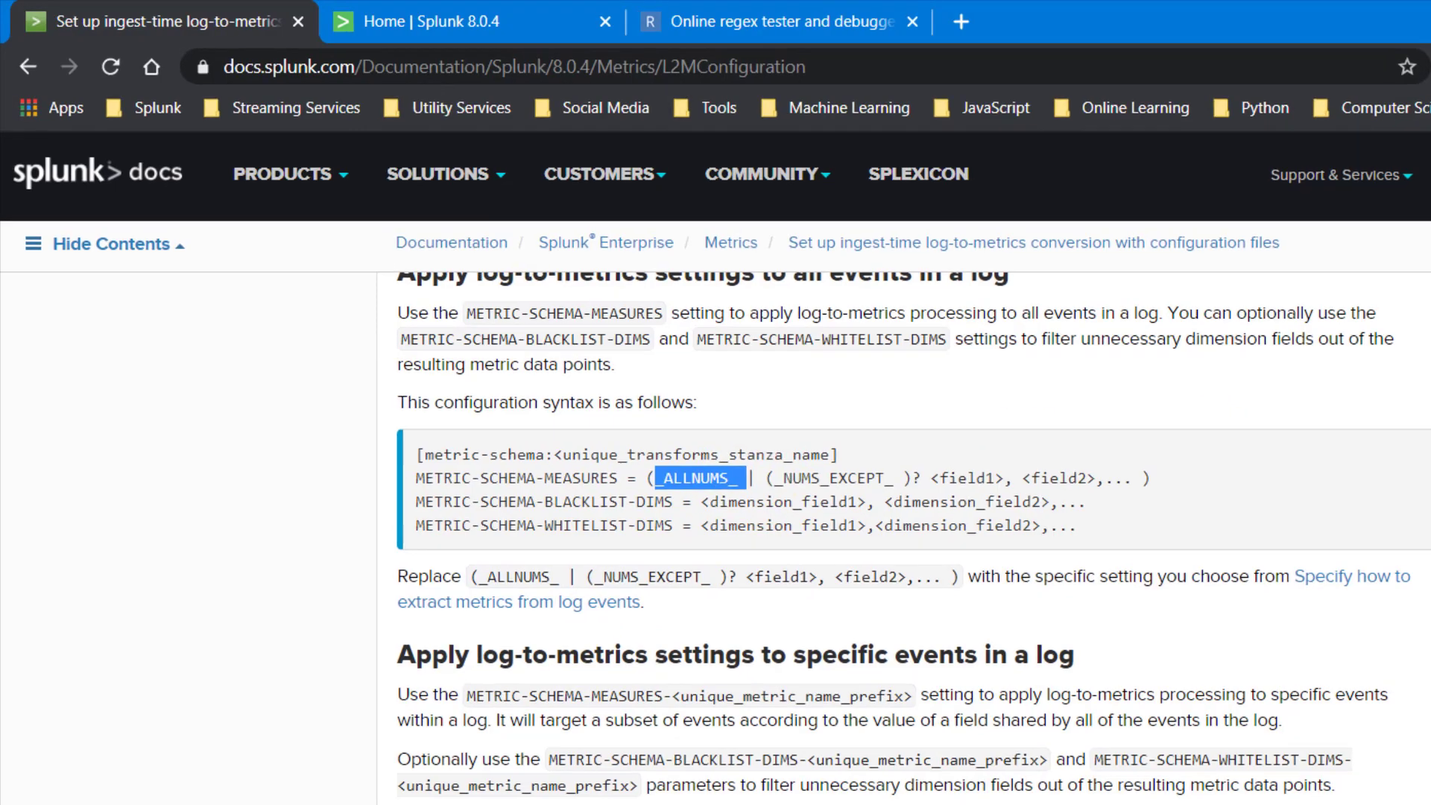
{"action": "key", "text": "alt+Tab"}
{"action": "key", "text": "ctrl+v"}
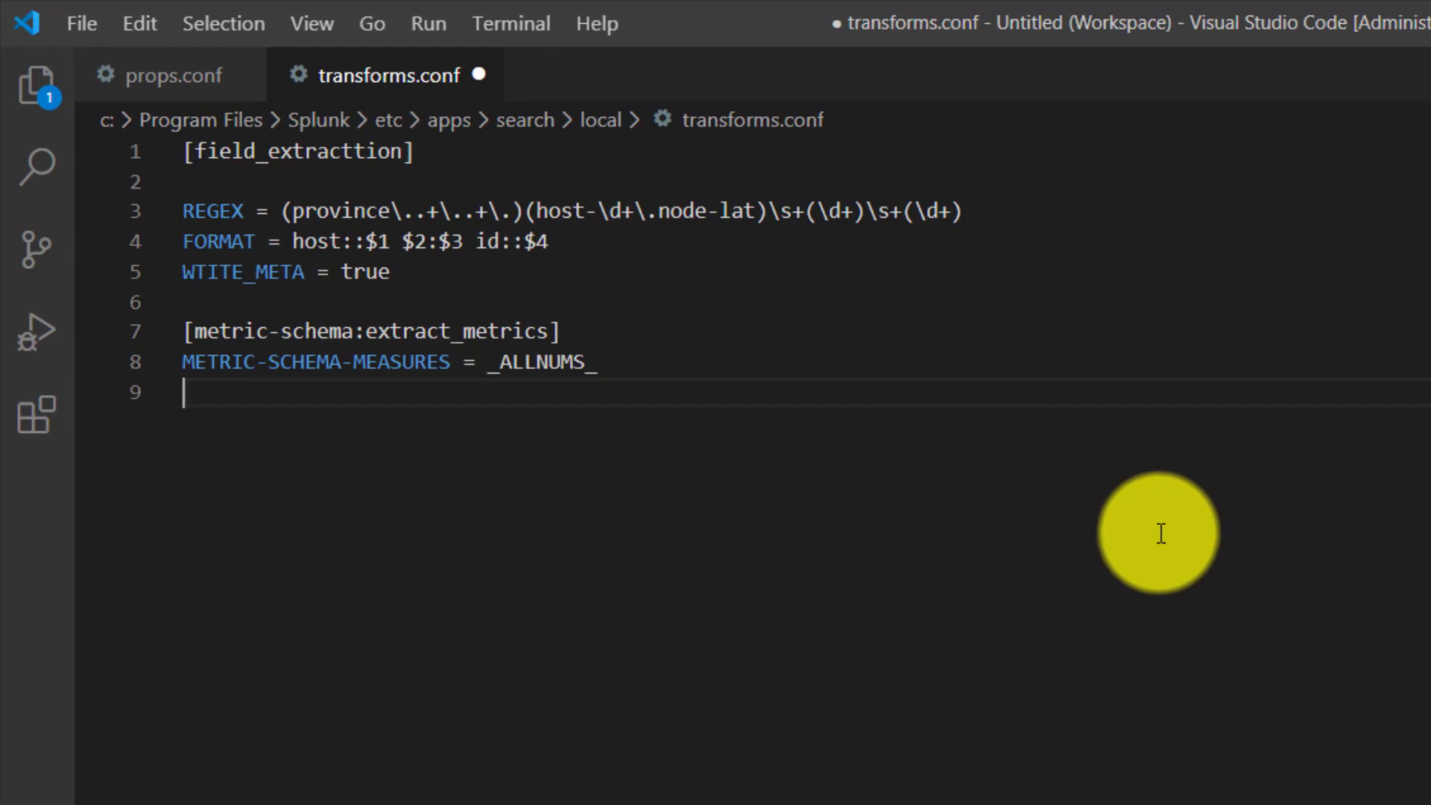
- Copy the METRIC-SCHEMA-WHITELIST-DIMS setting name from the docs syntax to line 9 of transforms.conf, after checking the province text in data.txt
{"action": "key", "text": "alt+Tab"}
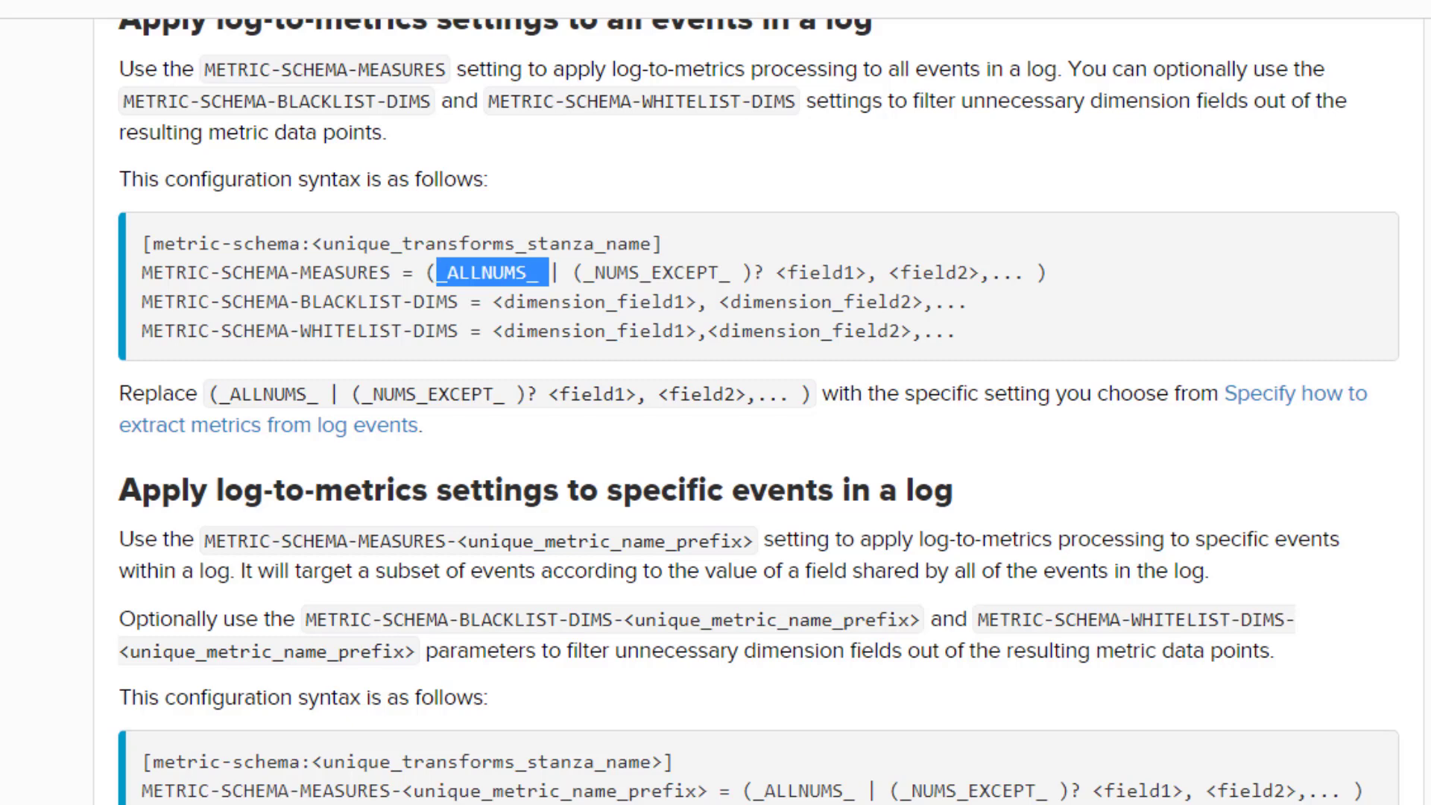
{"action": "key", "text": "alt+Tab"}
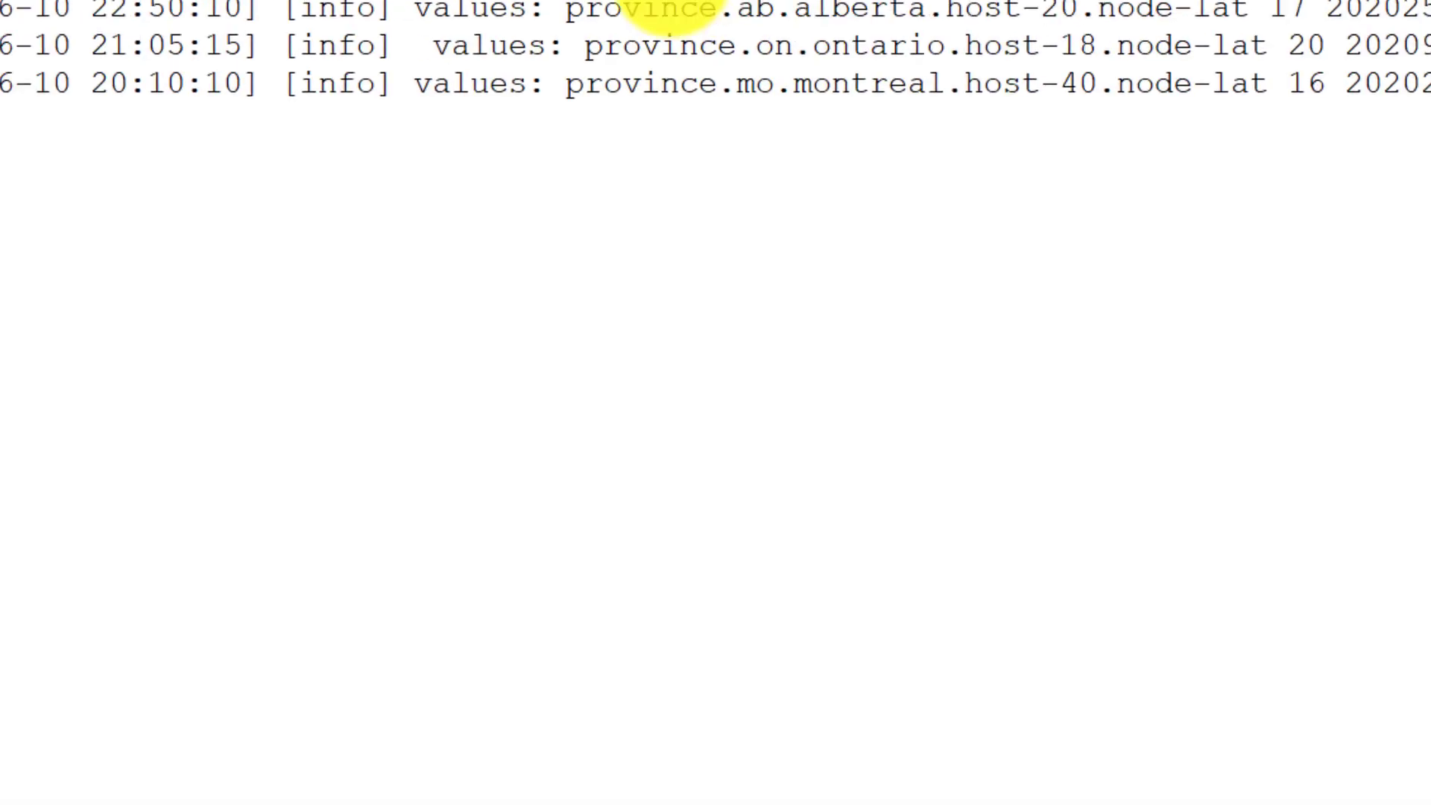
{"action": "left_click_drag", "start_coordinate": [815, 165], "coordinate": [1163, 149]}
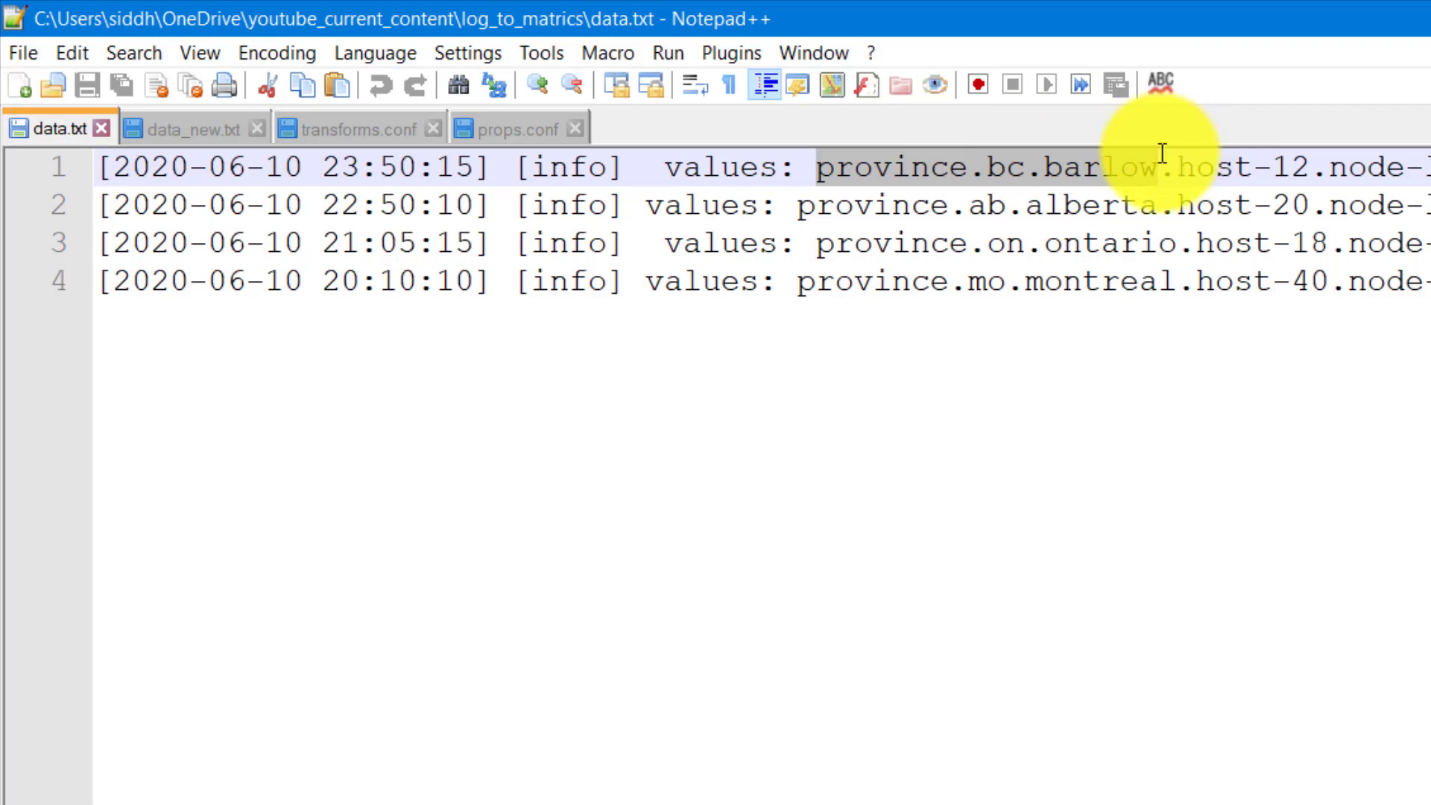
{"action": "left_click_drag", "start_coordinate": [1162, 152], "coordinate": [1162, 153]}
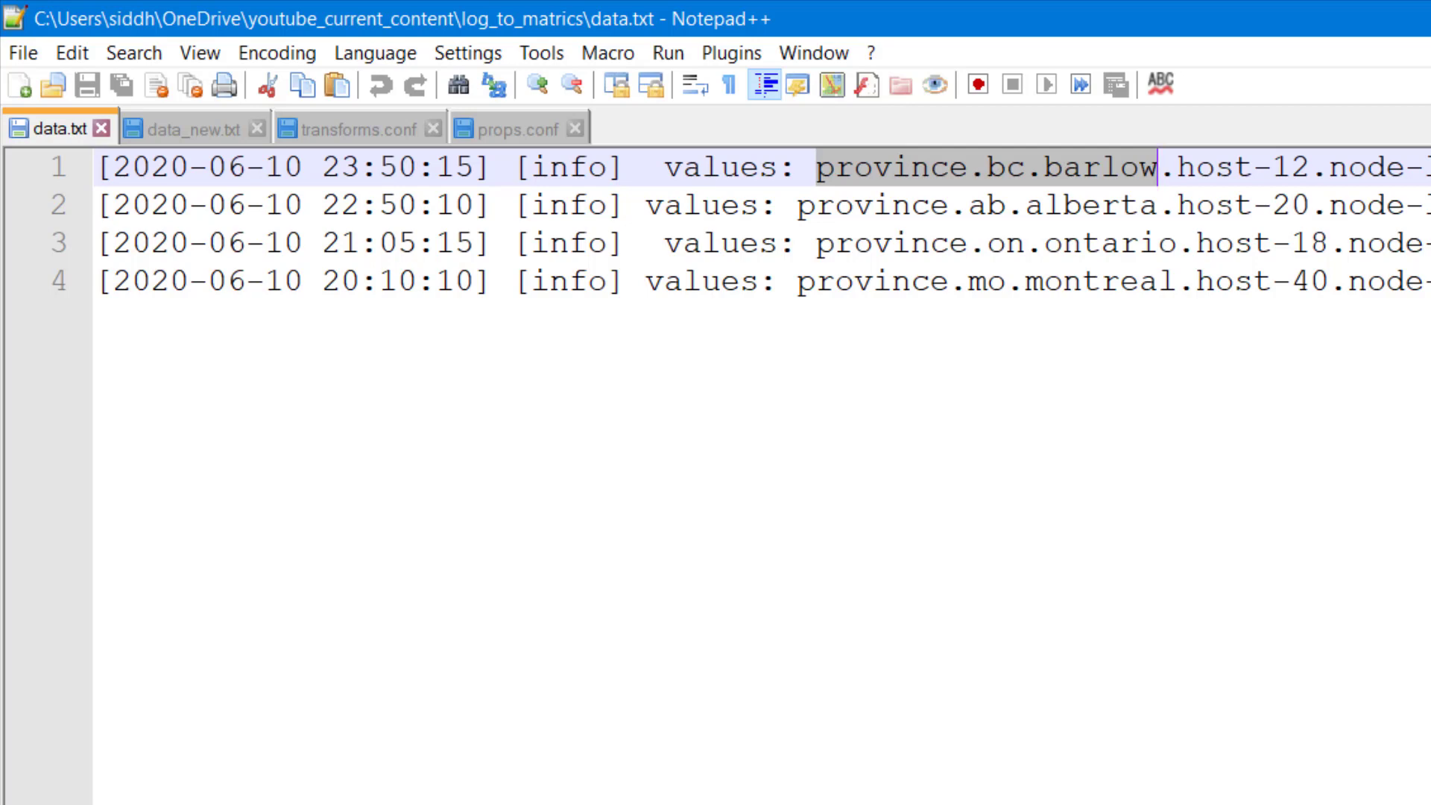
{"action": "key", "text": "alt+Tab"}
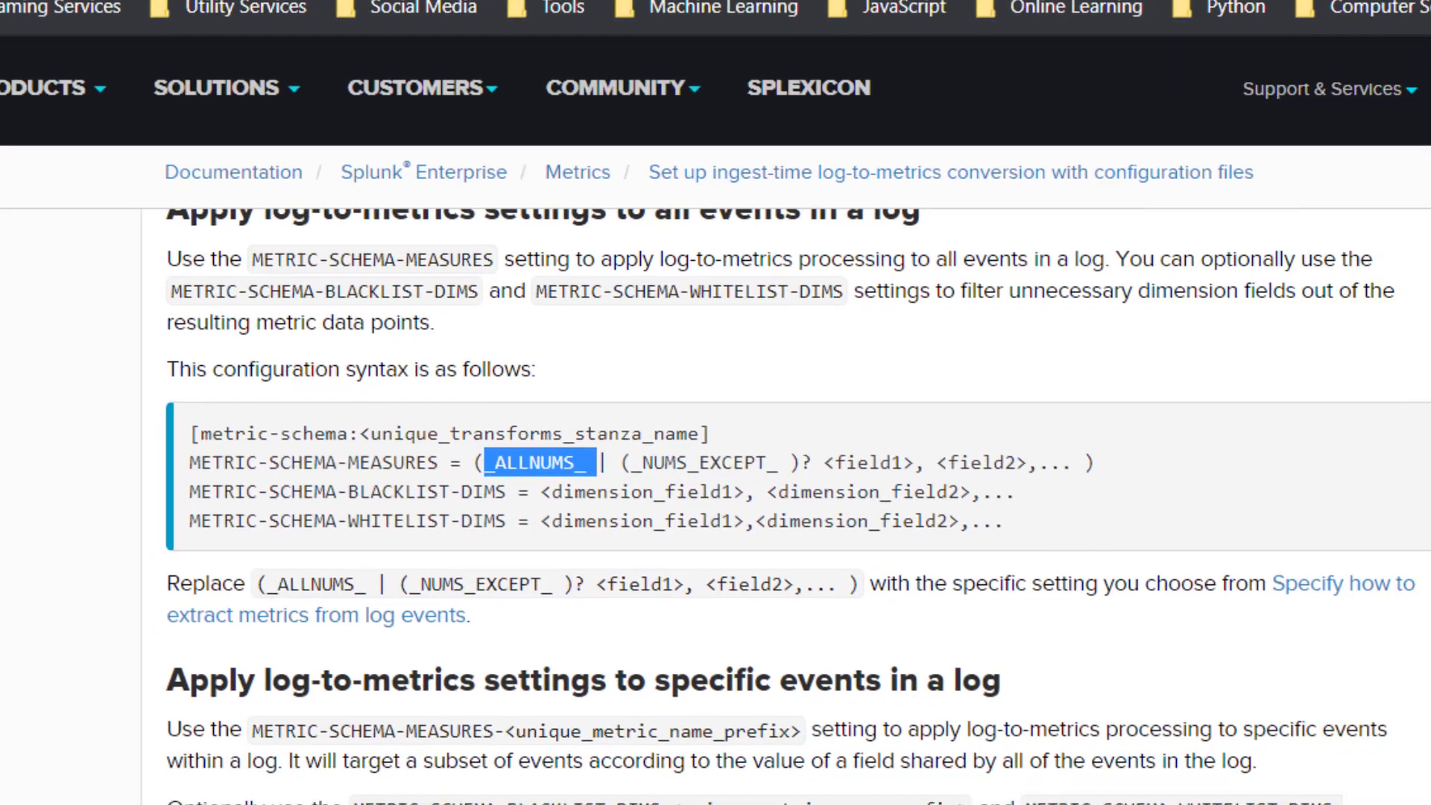
{"action": "left_click_drag", "start_coordinate": [119, 493], "coordinate": [438, 492]}
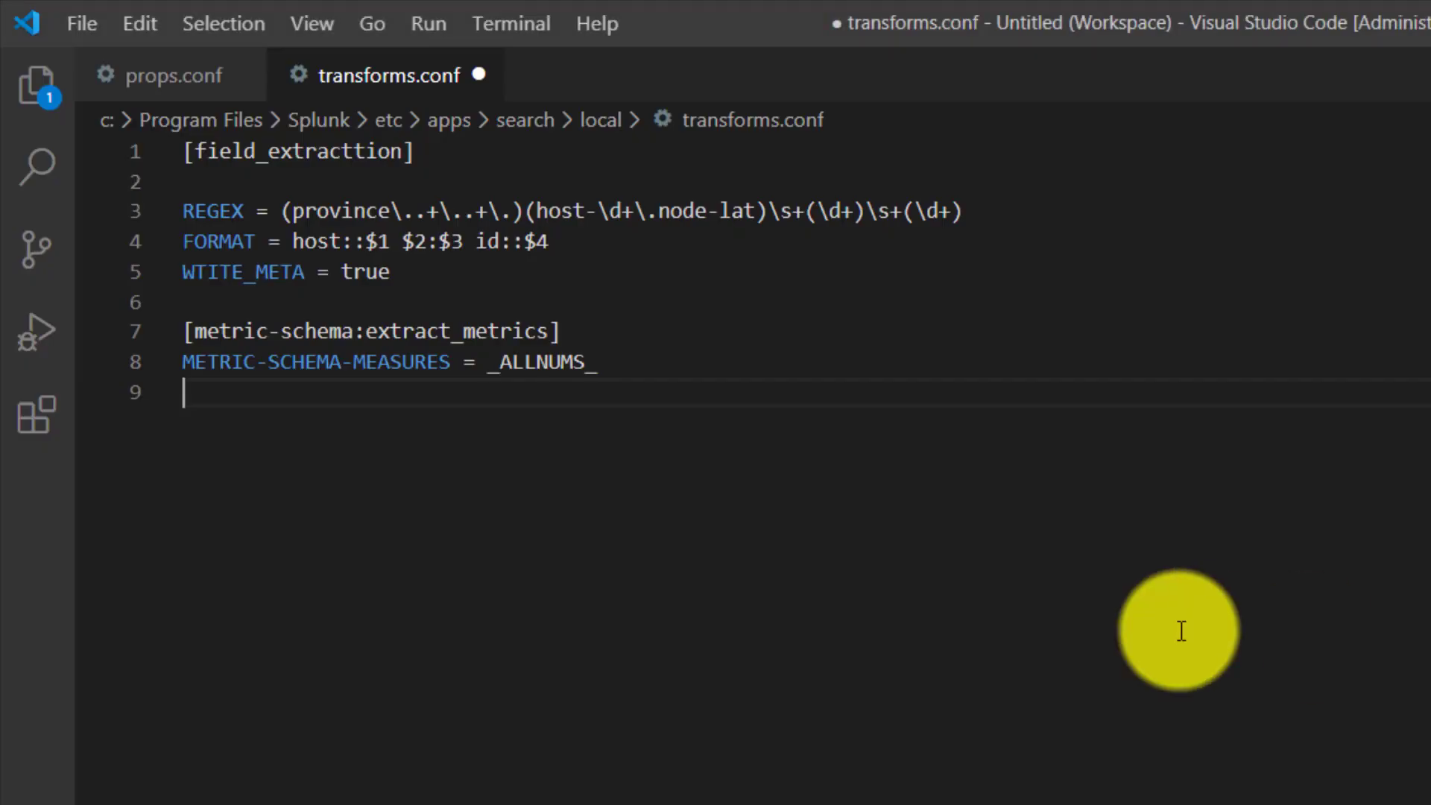
{"action": "type", "text": "METRIC-SCHEMA-WHITELIST-DIMS"}
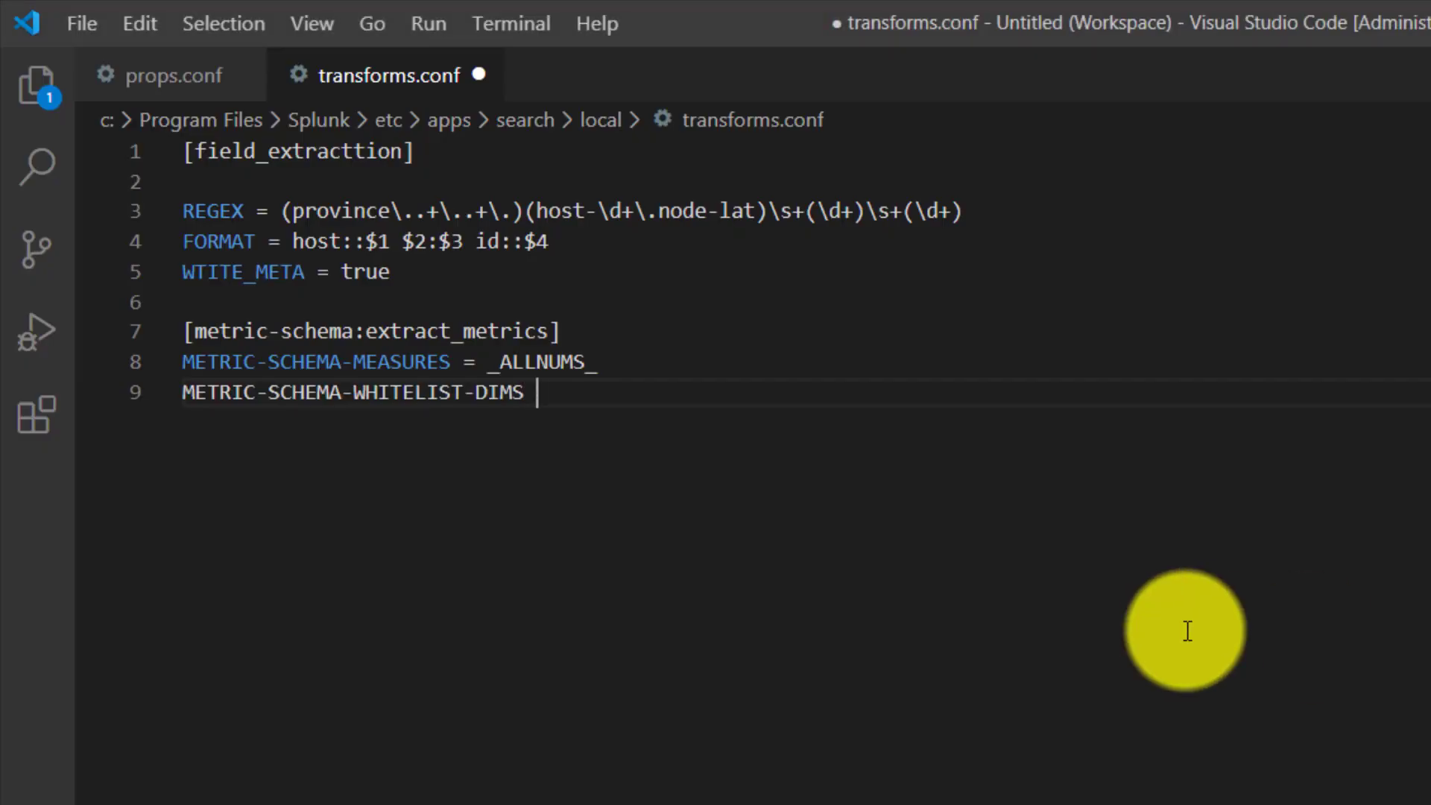
- Assign host as the METRIC-SCHEMA-WHITELIST-DIMS value, save transforms.conf, and check it against the host field in the FORMAT line
{"action": "type", "text": "= "}
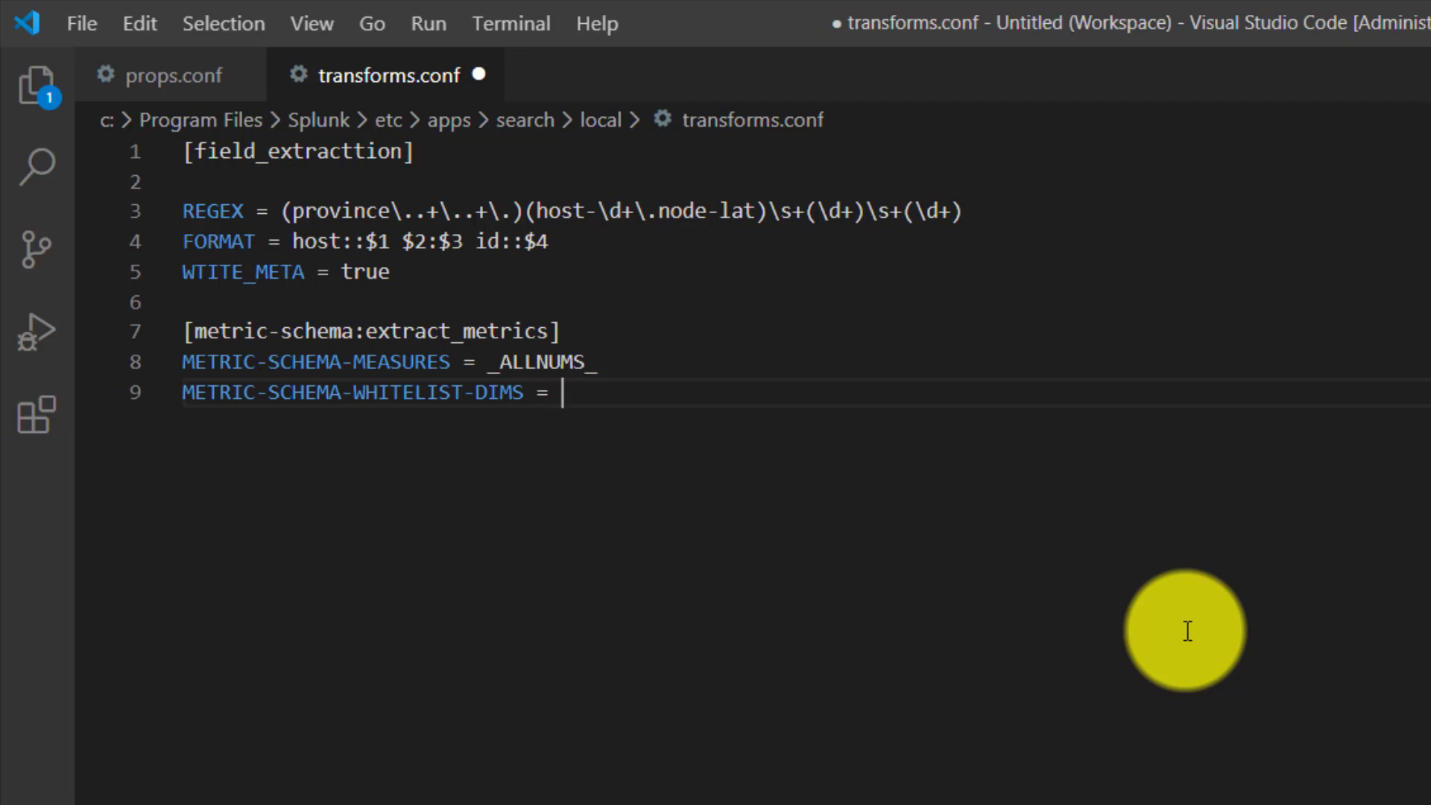
{"action": "type", "text": "host"}
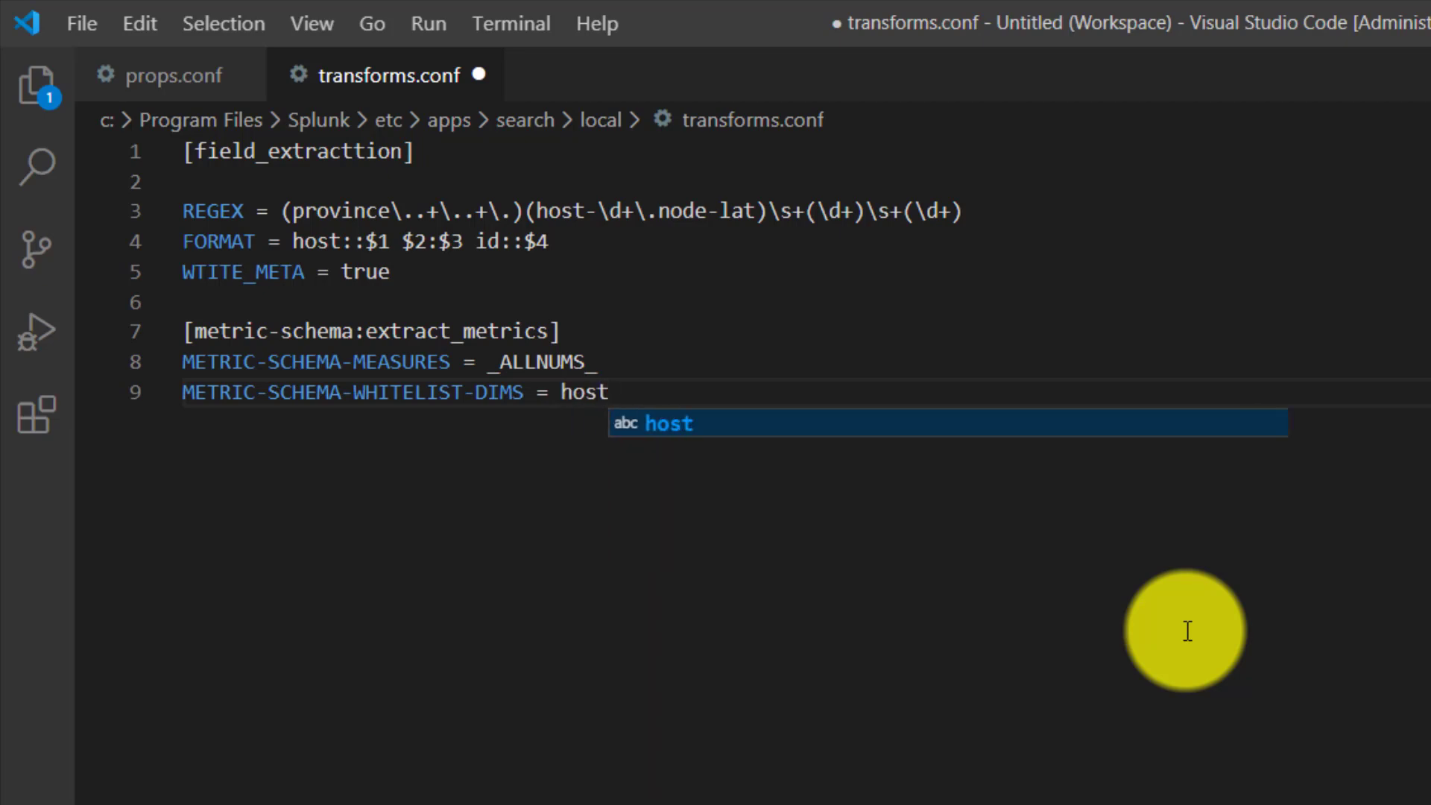
{"action": "key", "text": "ctrl+s"}
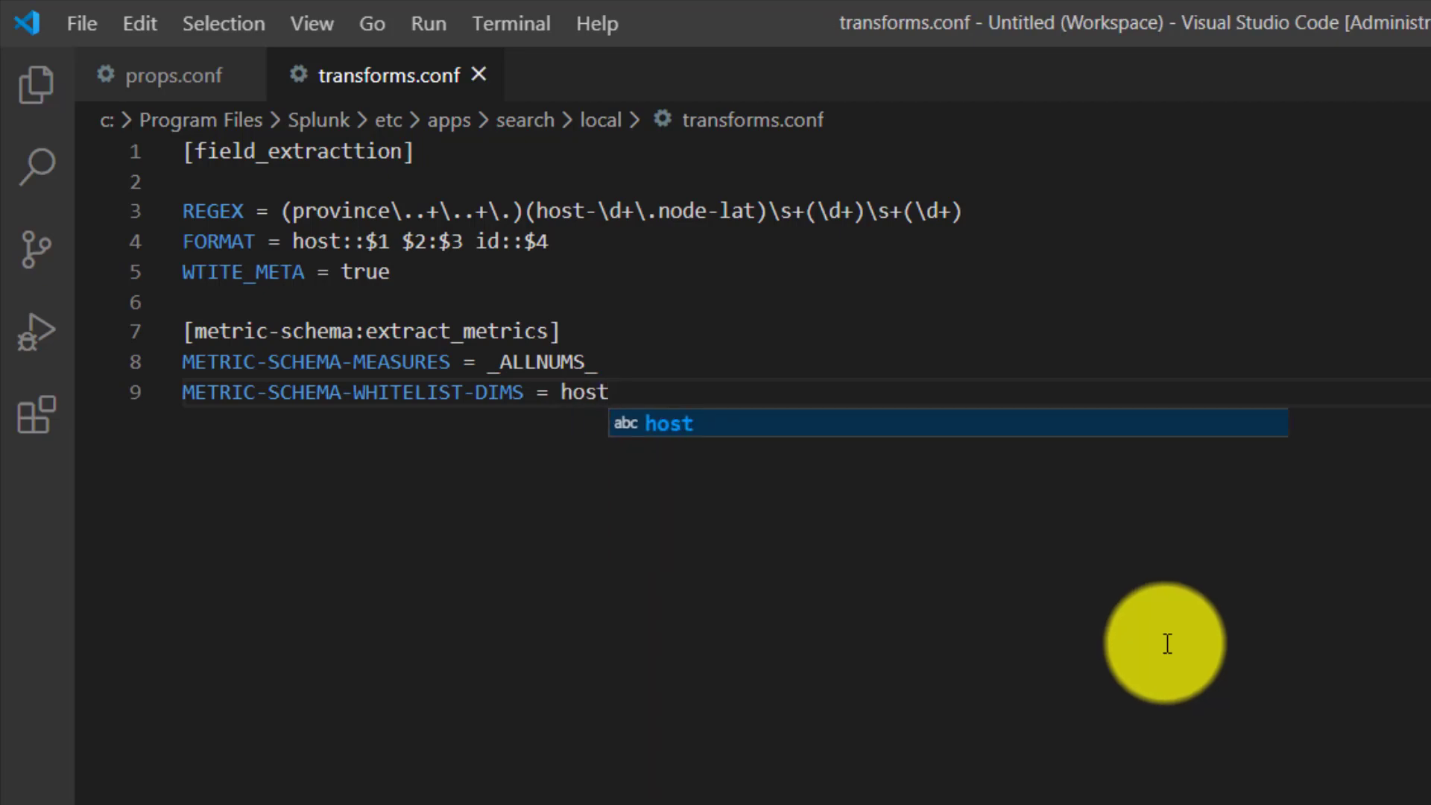
{"action": "double_click", "coordinate": [316, 241]}
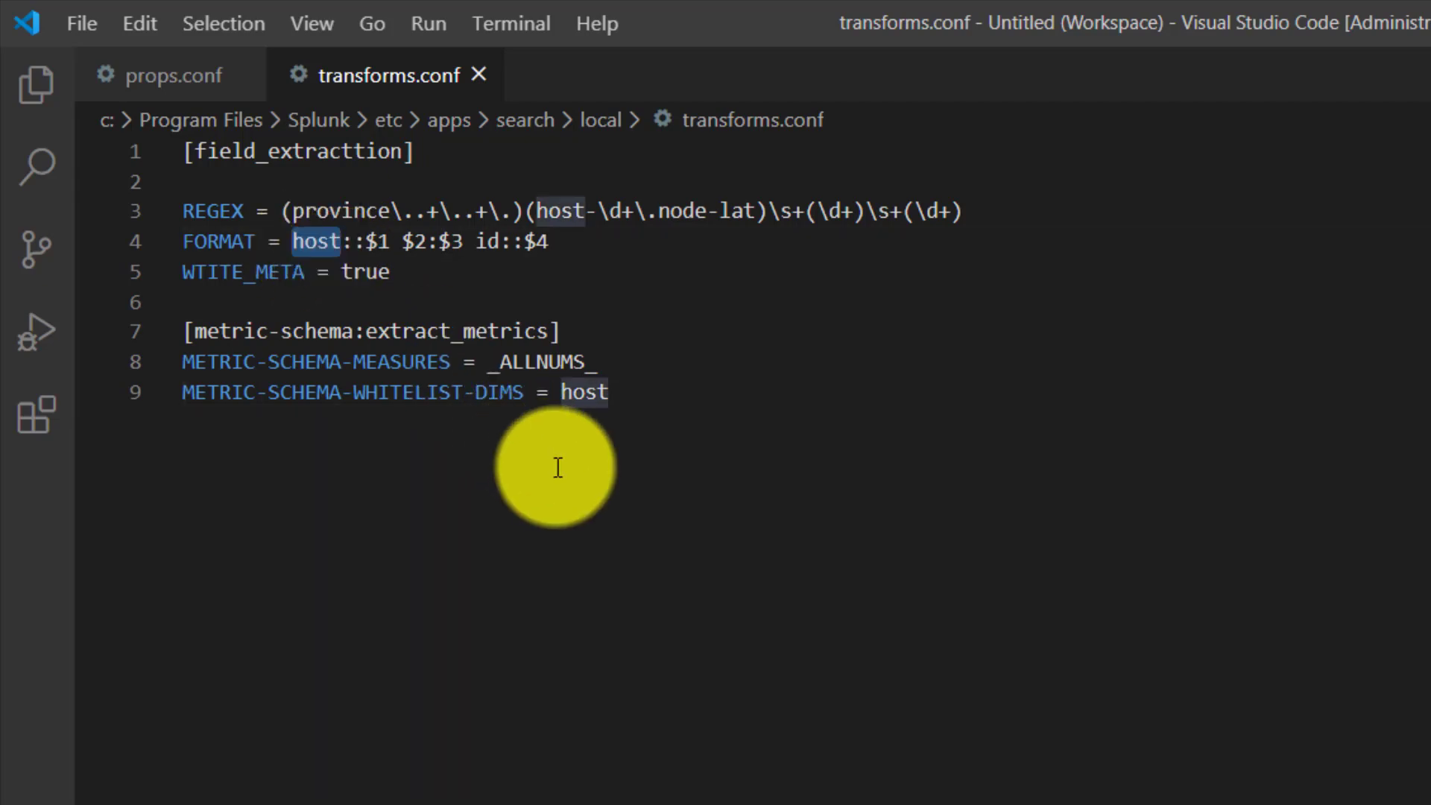
{"action": "left_click", "coordinate": [616, 385]}
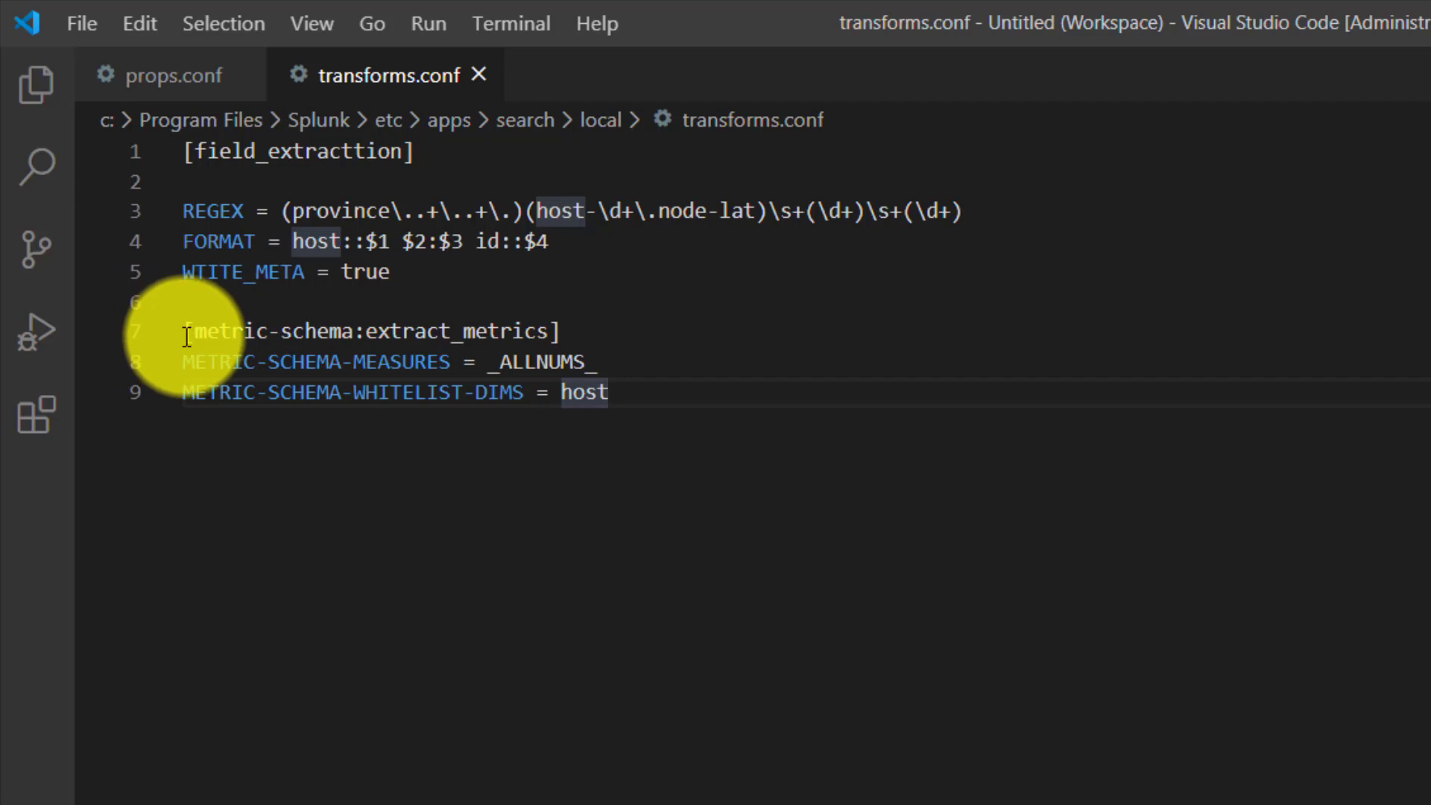
- Find the docs section on referencing the metric schema from transforms.conf and examine its sourcetype stanza syntax
{"action": "left_click_drag", "start_coordinate": [187, 336], "coordinate": [575, 328]}
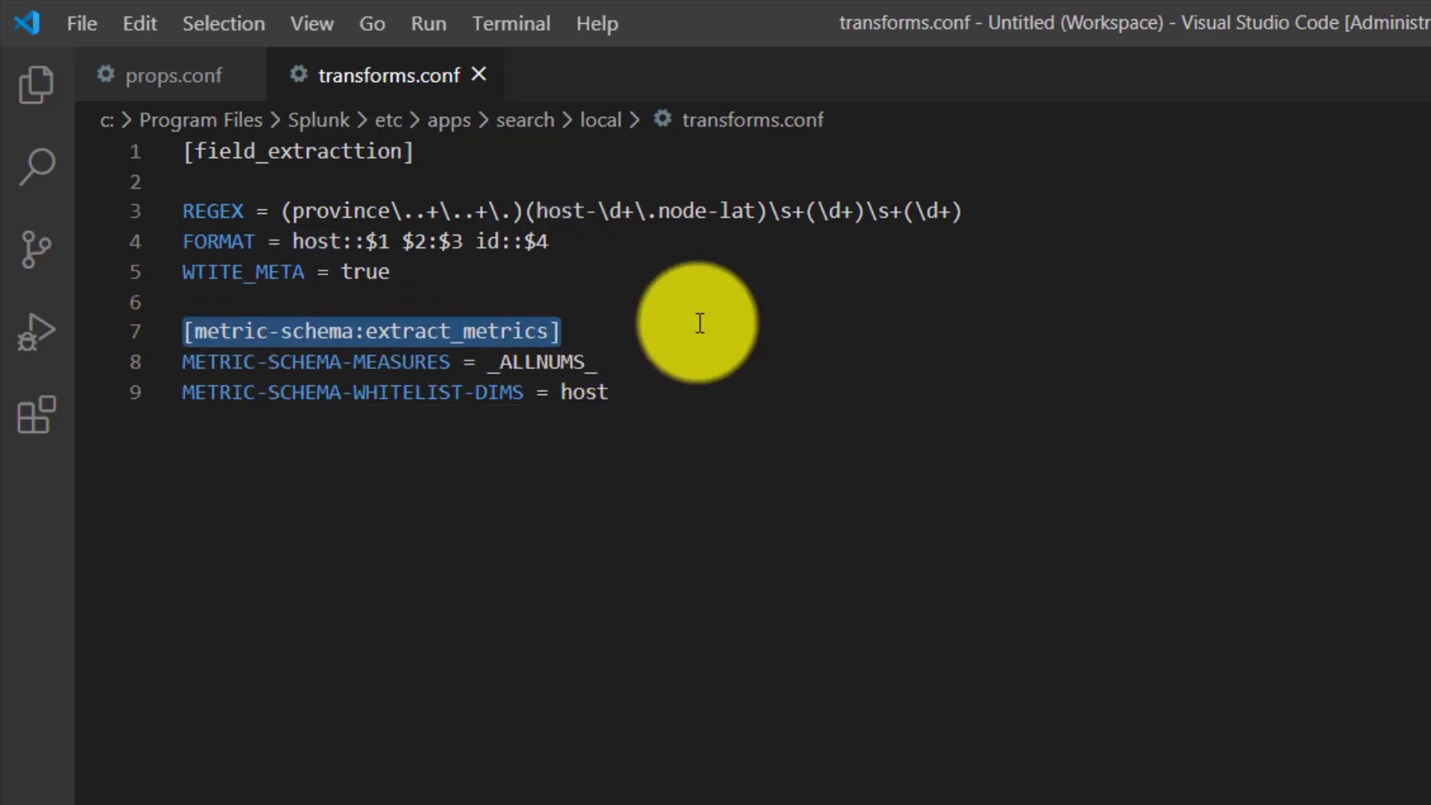
{"action": "key", "text": "alt+Tab"}
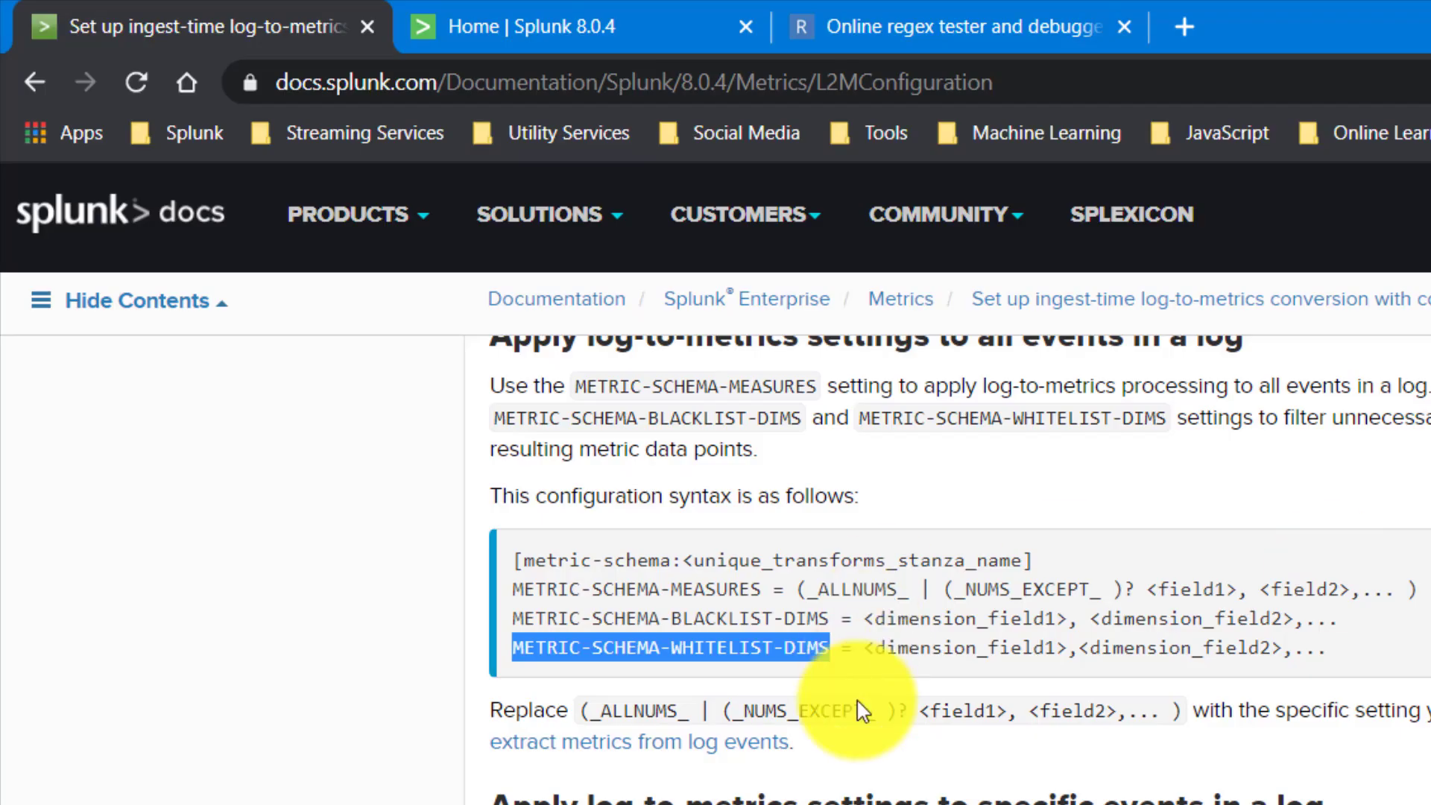
{"action": "scroll", "coordinate": [653, 582], "scroll_direction": "down", "scroll_amount": 10}
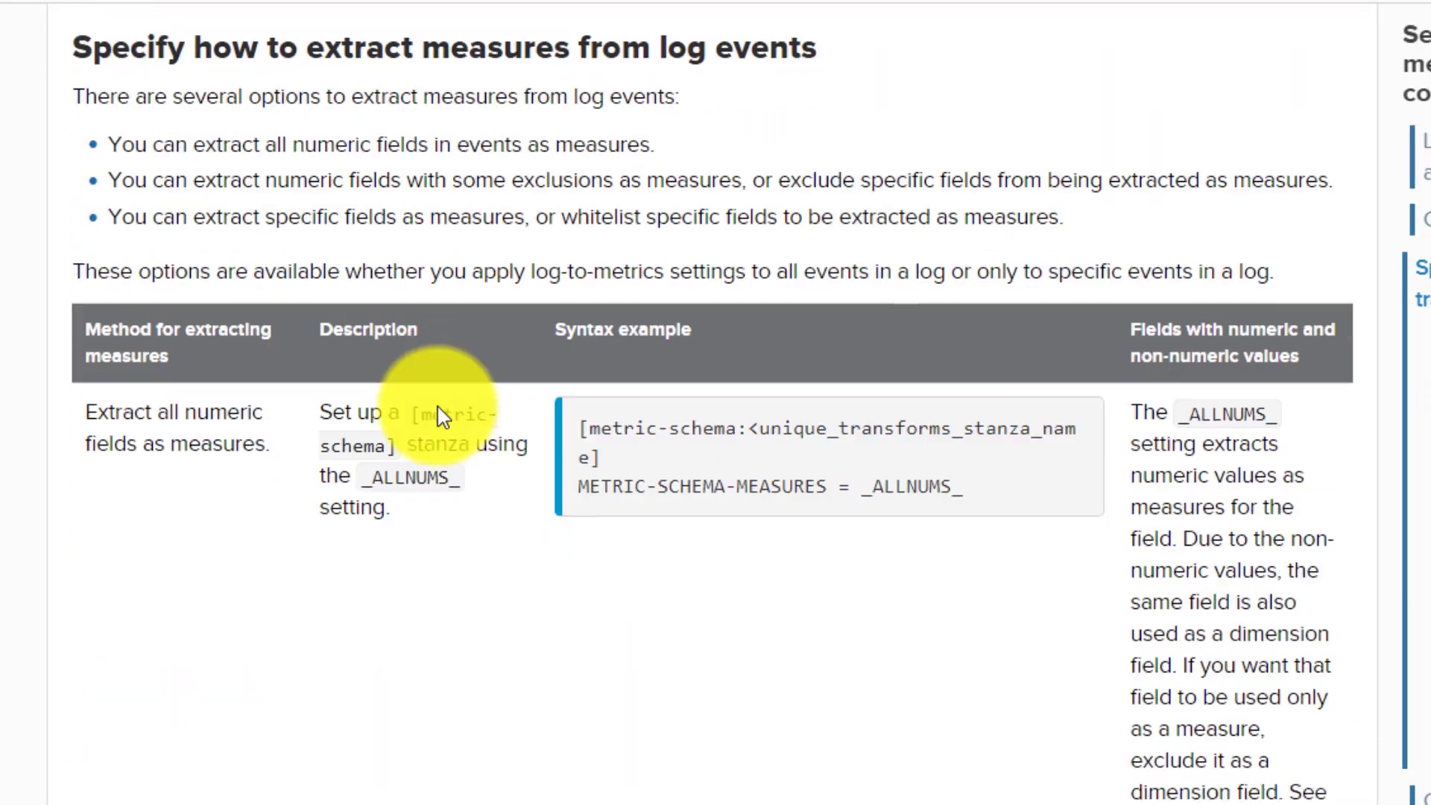
{"action": "scroll", "coordinate": [440, 416], "scroll_direction": "down", "scroll_amount": 15}
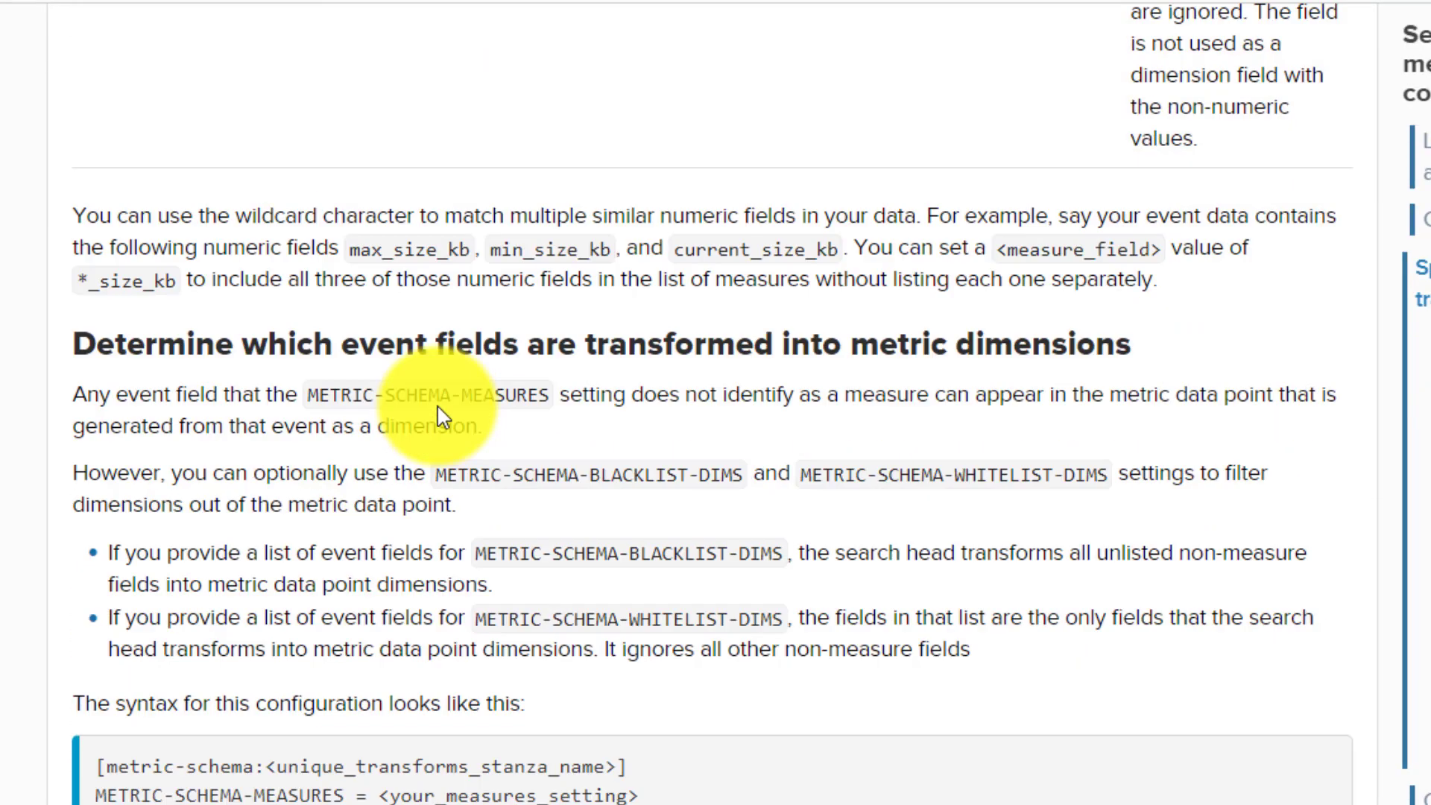
{"action": "scroll", "coordinate": [440, 415], "scroll_direction": "down", "scroll_amount": 5}
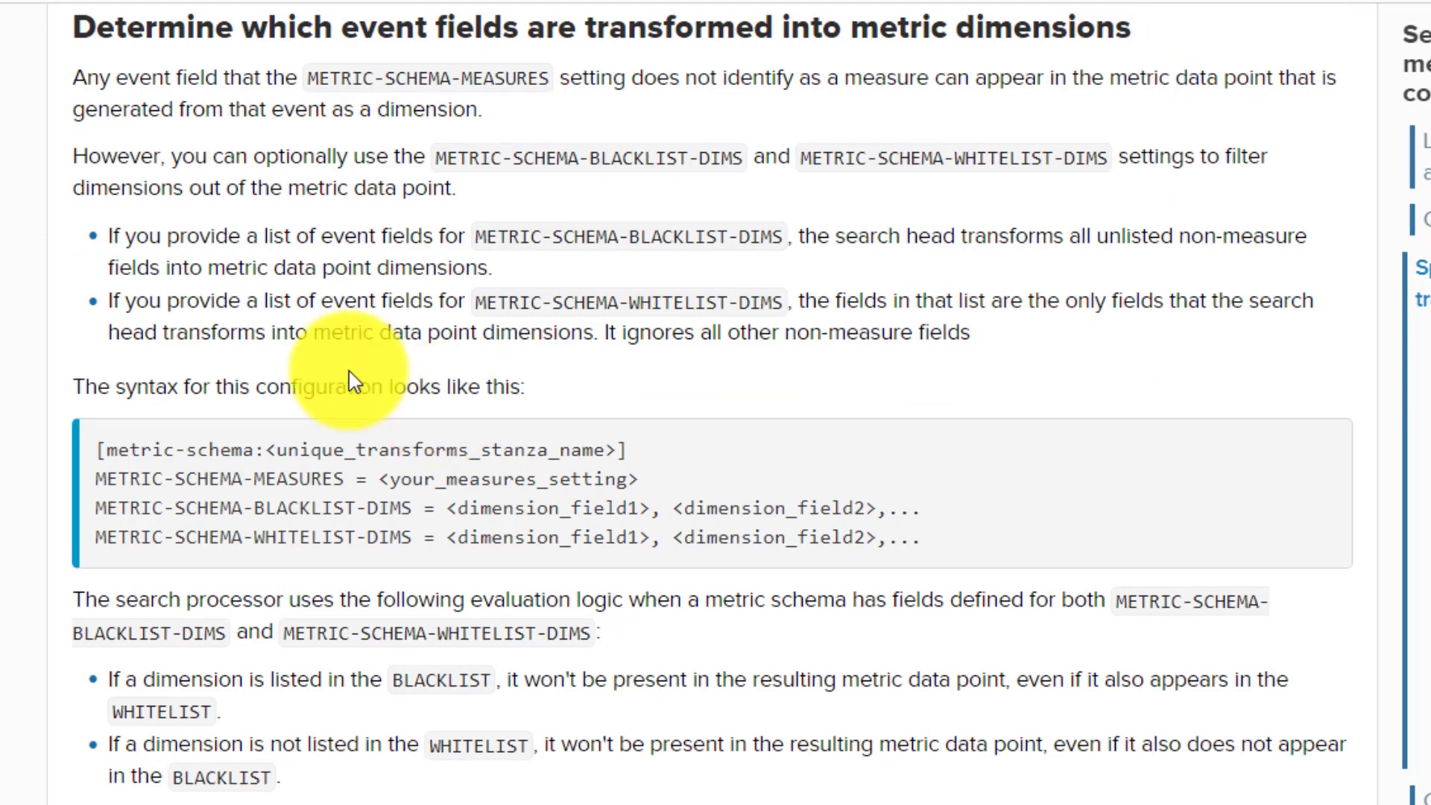
{"action": "scroll", "coordinate": [342, 382], "scroll_direction": "down", "scroll_amount": 20}
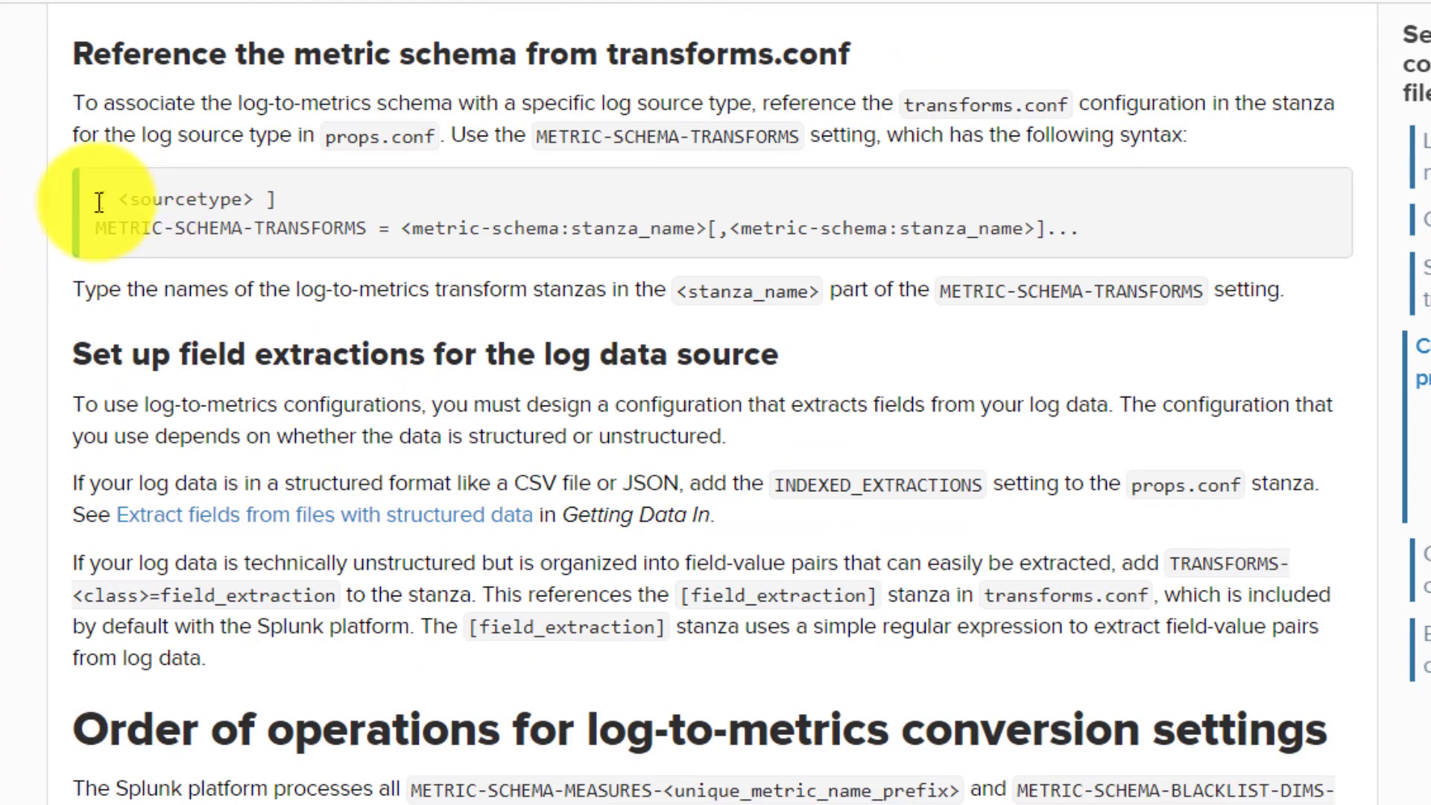
{"action": "left_click_drag", "start_coordinate": [98, 201], "coordinate": [278, 205]}
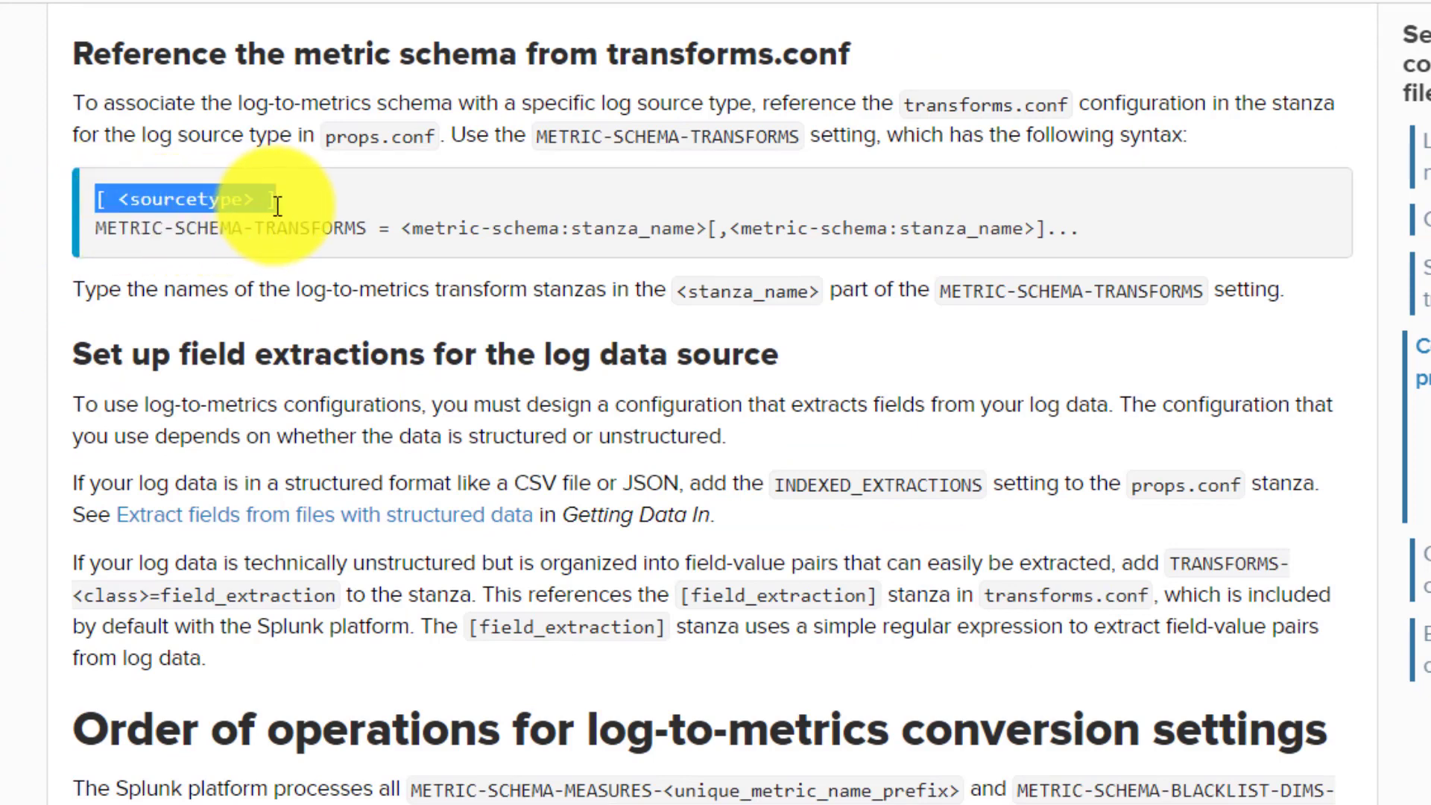
{"action": "left_click", "coordinate": [277, 205]}
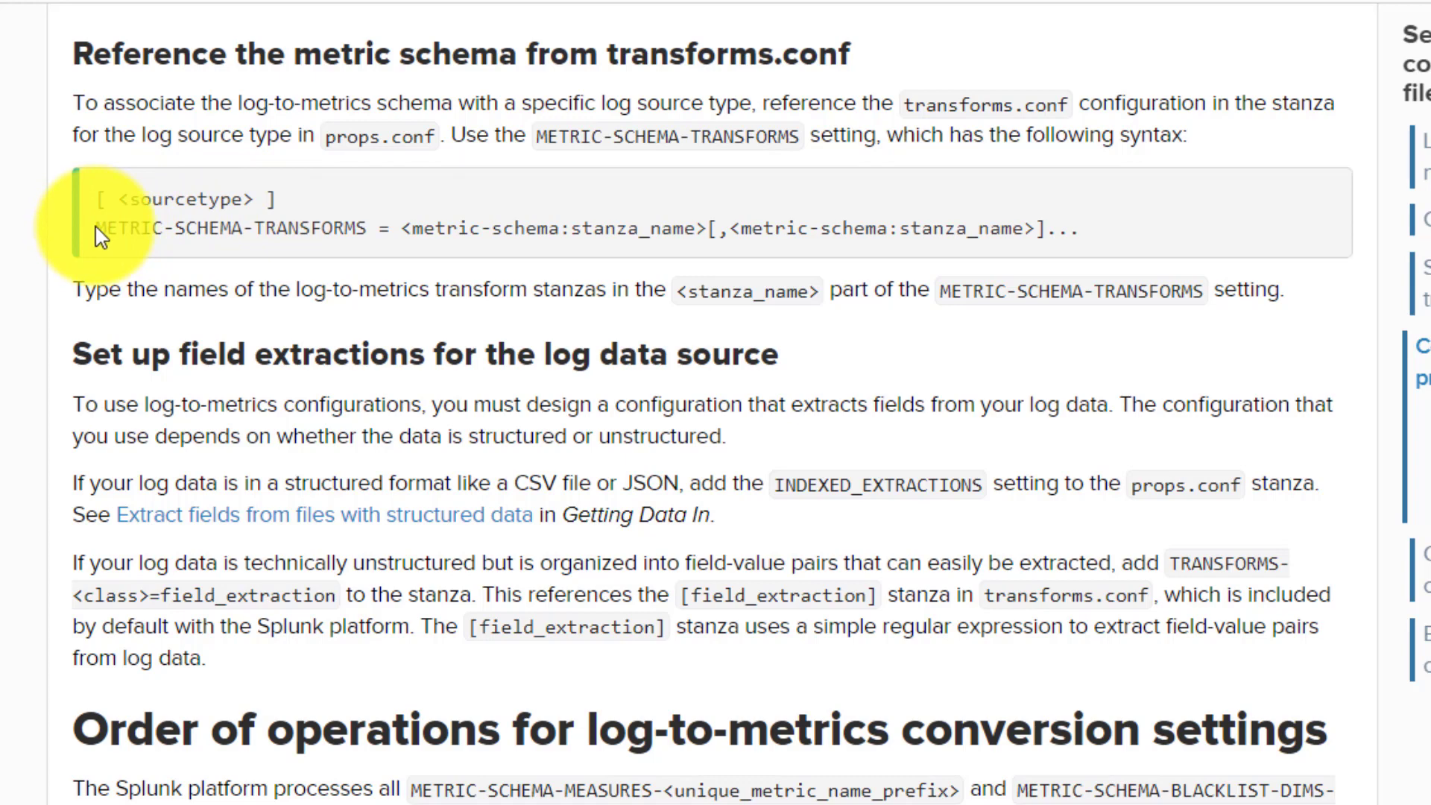
- Copy the METRIC-SCHEMA-TRANSFORMS setting name from the docs to a new line 3 in props.conf and begin its assignment
{"action": "left_click_drag", "start_coordinate": [96, 229], "coordinate": [364, 229]}
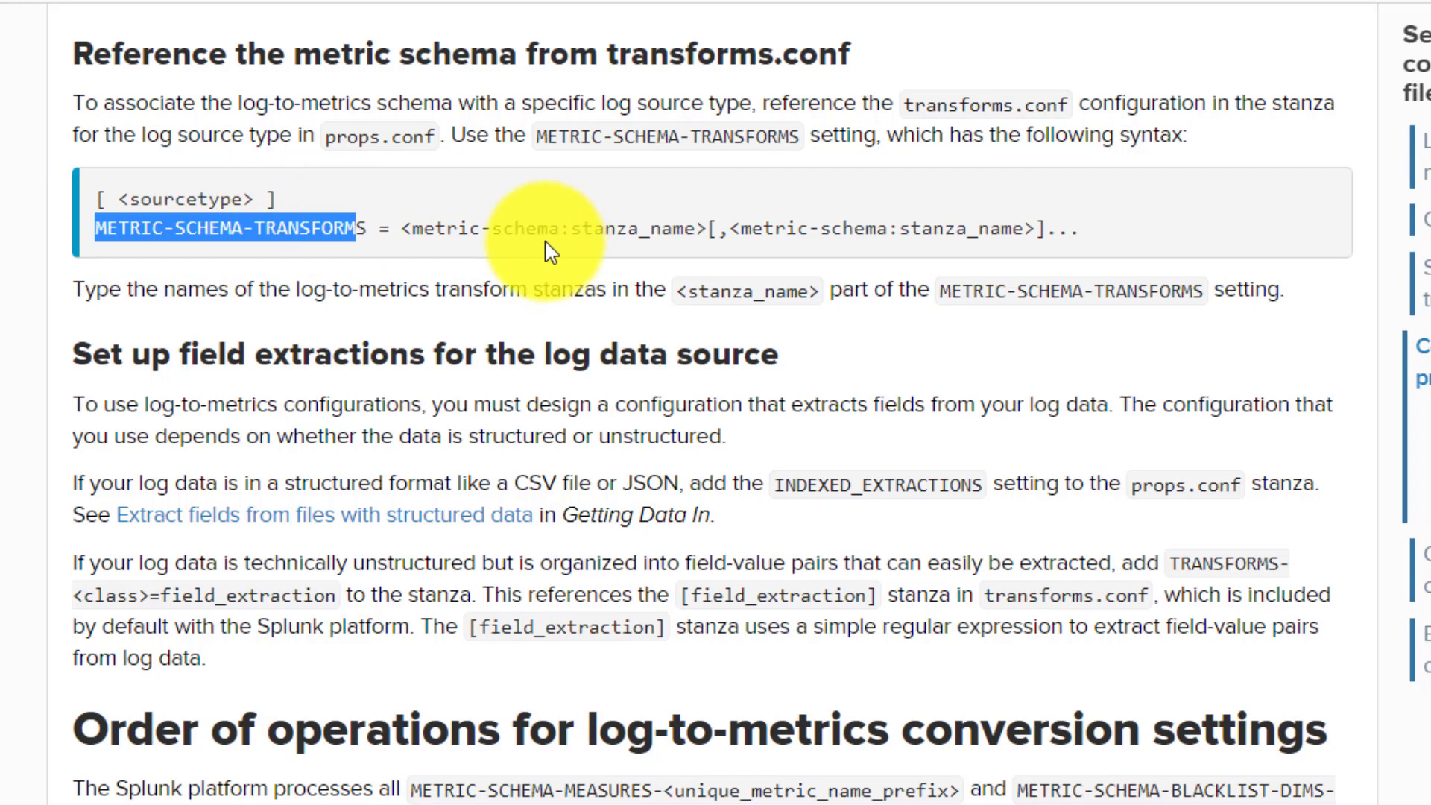
{"action": "left_click", "coordinate": [372, 232]}
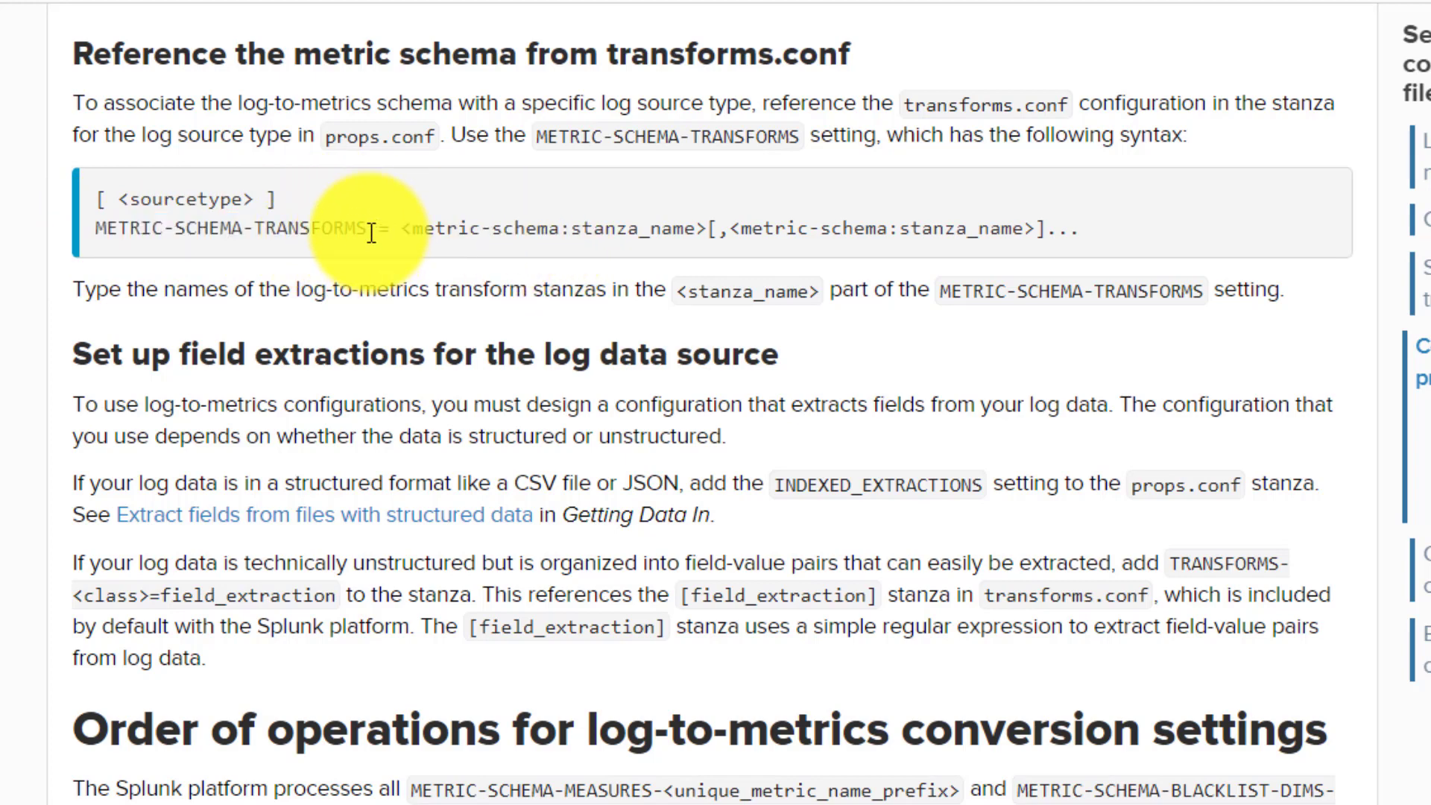
{"action": "left_click_drag", "start_coordinate": [371, 232], "coordinate": [90, 227]}
{"action": "key", "text": "ctrl+c"}
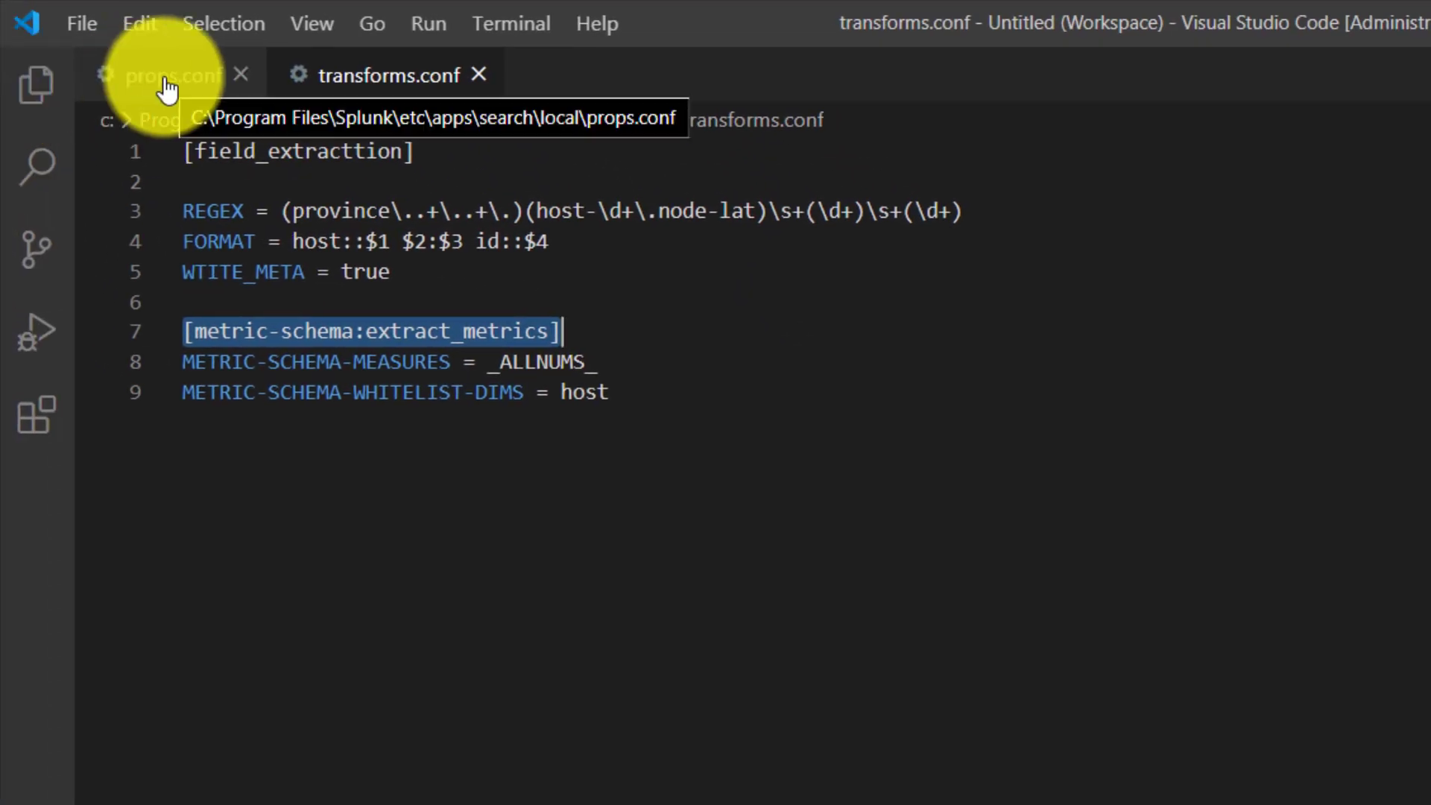
{"action": "left_click", "coordinate": [167, 90]}
{"action": "double_click", "coordinate": [230, 149]}
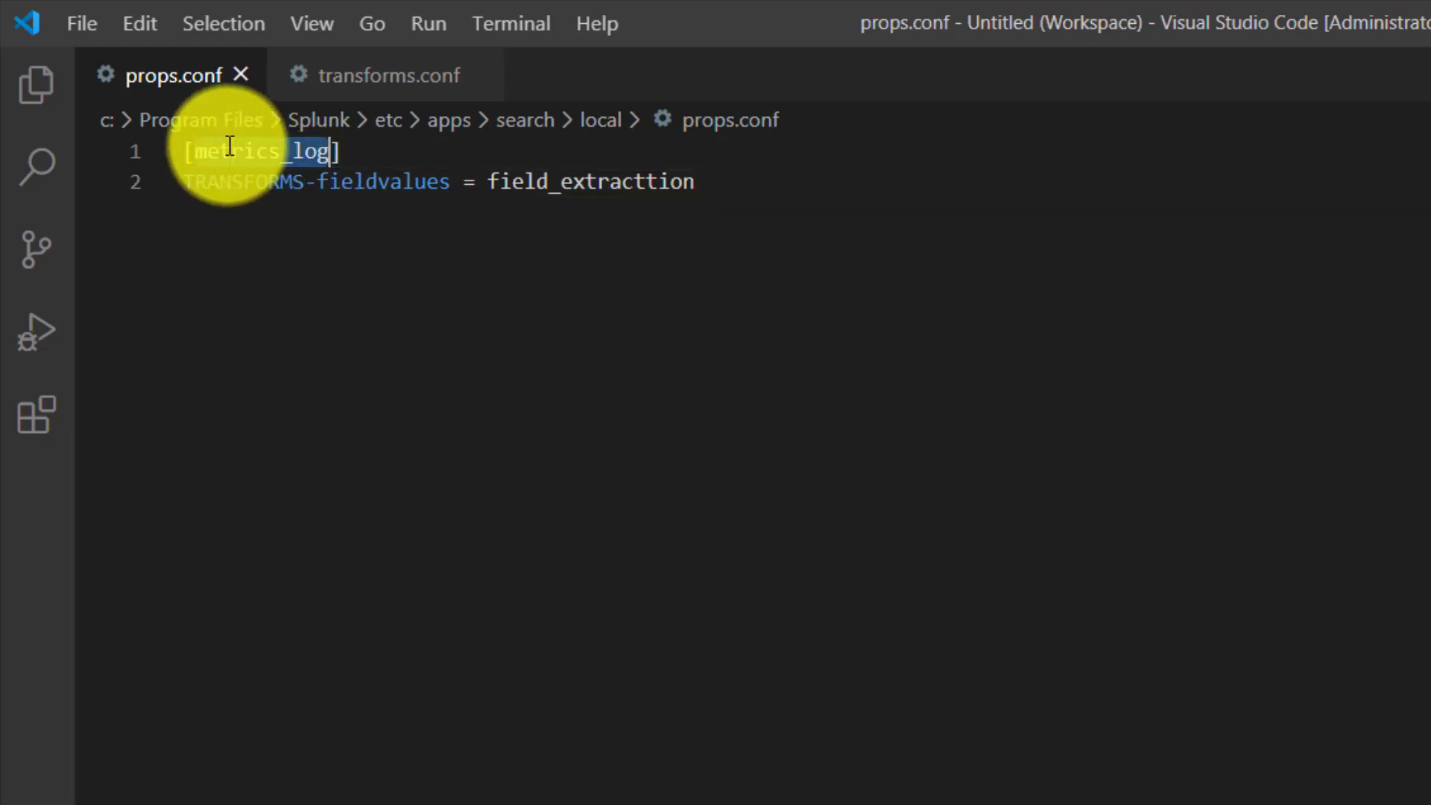
{"action": "left_click", "coordinate": [760, 185]}
{"action": "key", "text": "Return"}
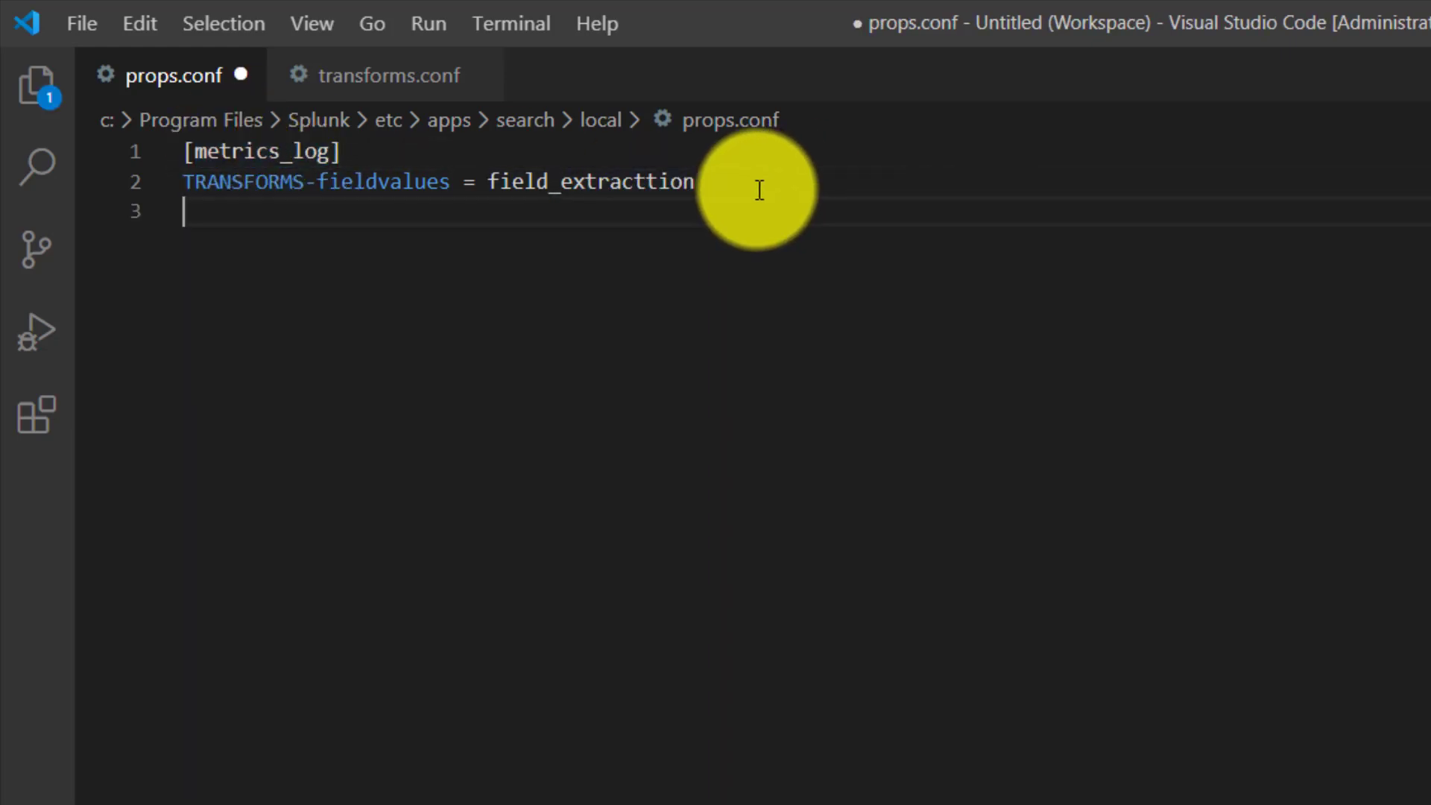
{"action": "key", "text": "ctrl+v"}
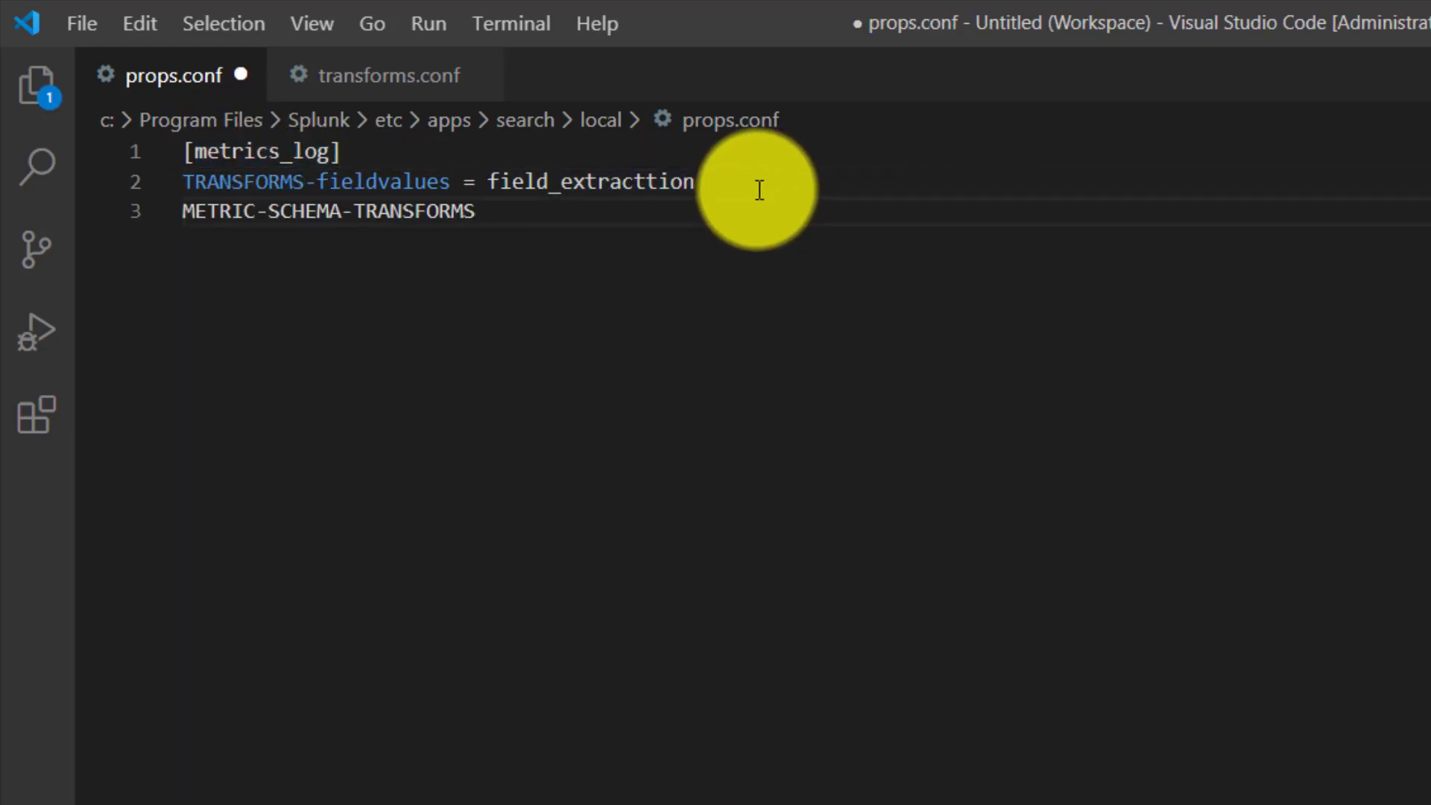
{"action": "type", "text": "="}
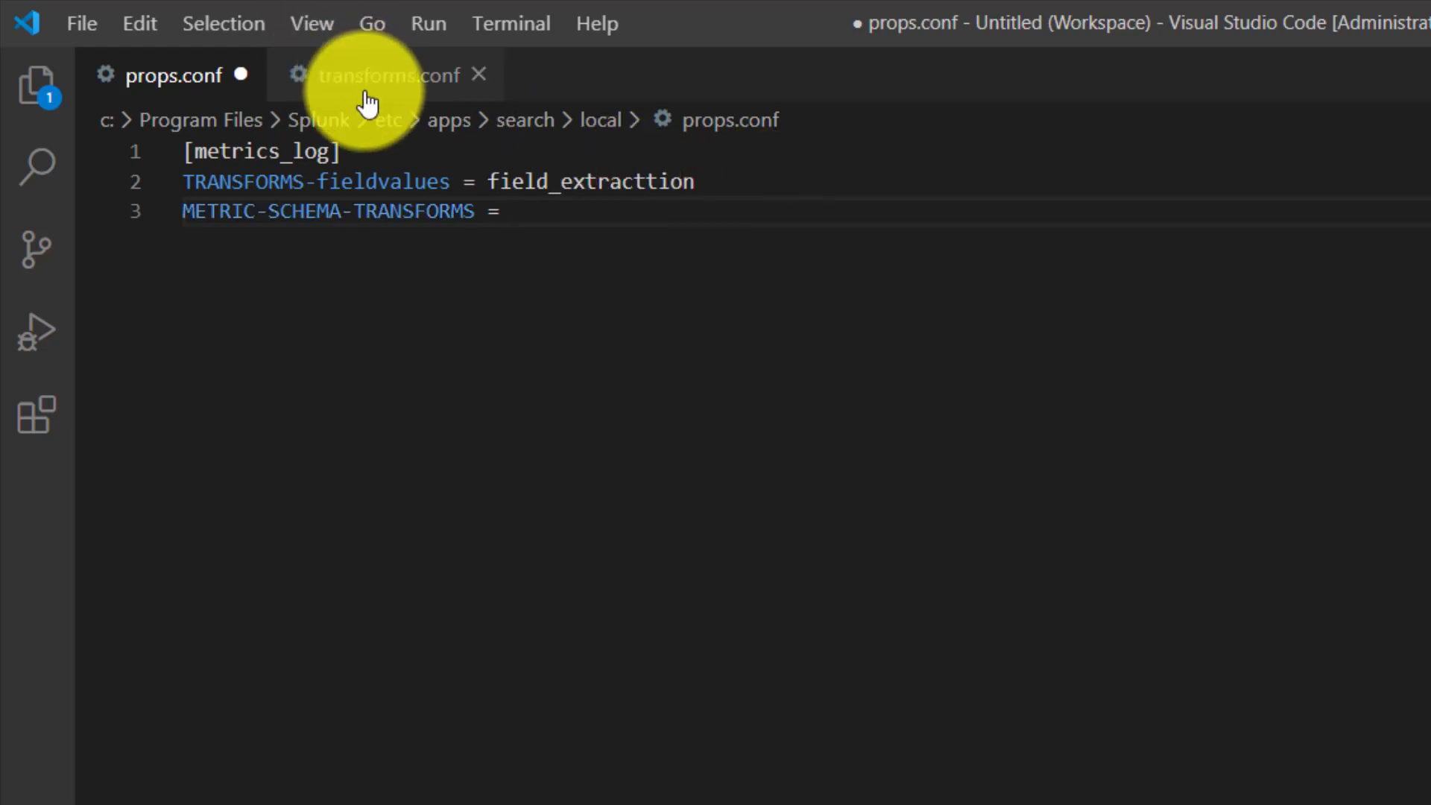
- Set METRIC-SCHEMA-TRANSFORMS to metric-schema:extract_metrics, copied from the stanza header in transforms.conf, and save props.conf
{"action": "left_click", "coordinate": [344, 77]}
{"action": "left_click", "coordinate": [317, 373]}
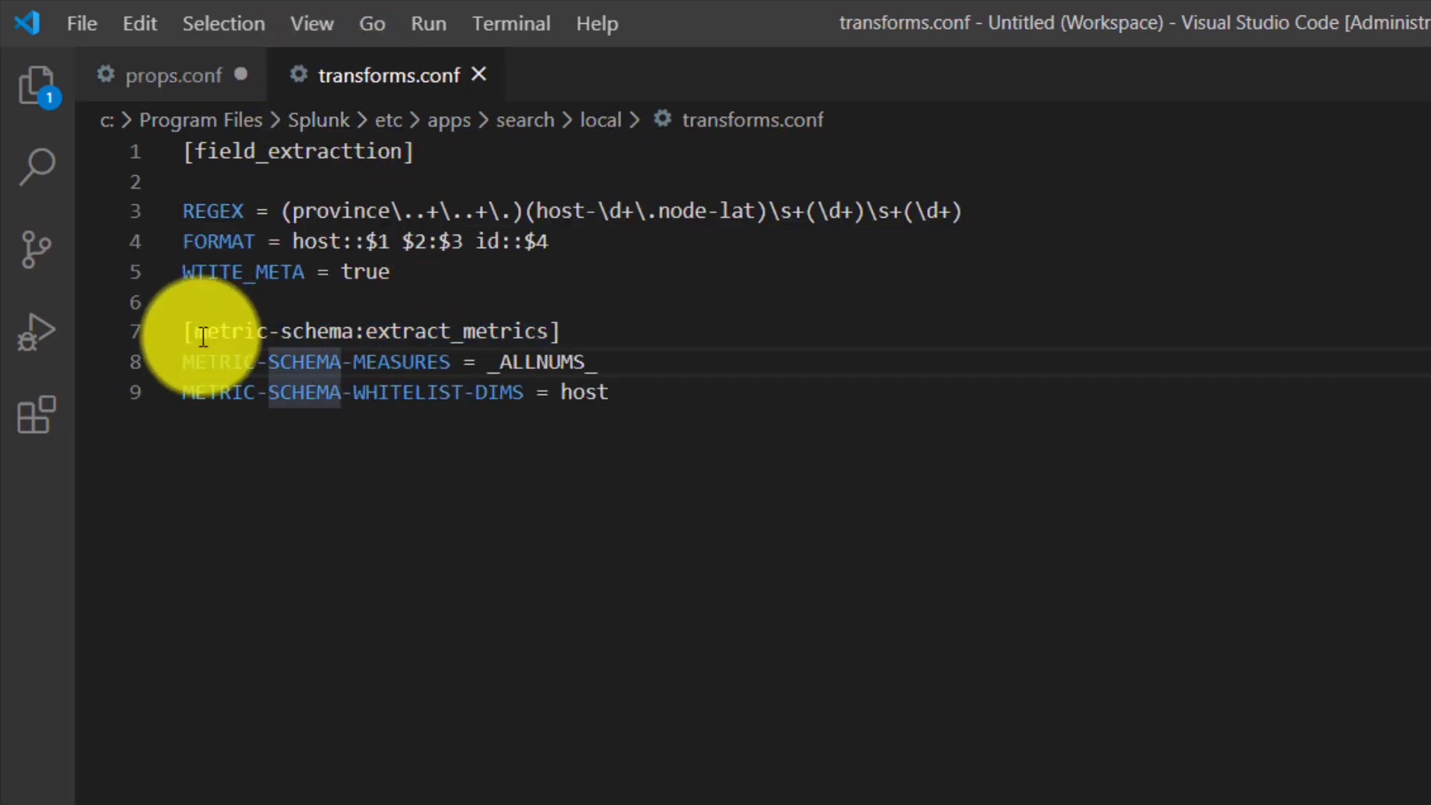
{"action": "left_click_drag", "start_coordinate": [197, 335], "coordinate": [323, 332]}
{"action": "left_click_drag", "start_coordinate": [500, 333], "coordinate": [549, 332]}
{"action": "key", "text": "ctrl+c"}
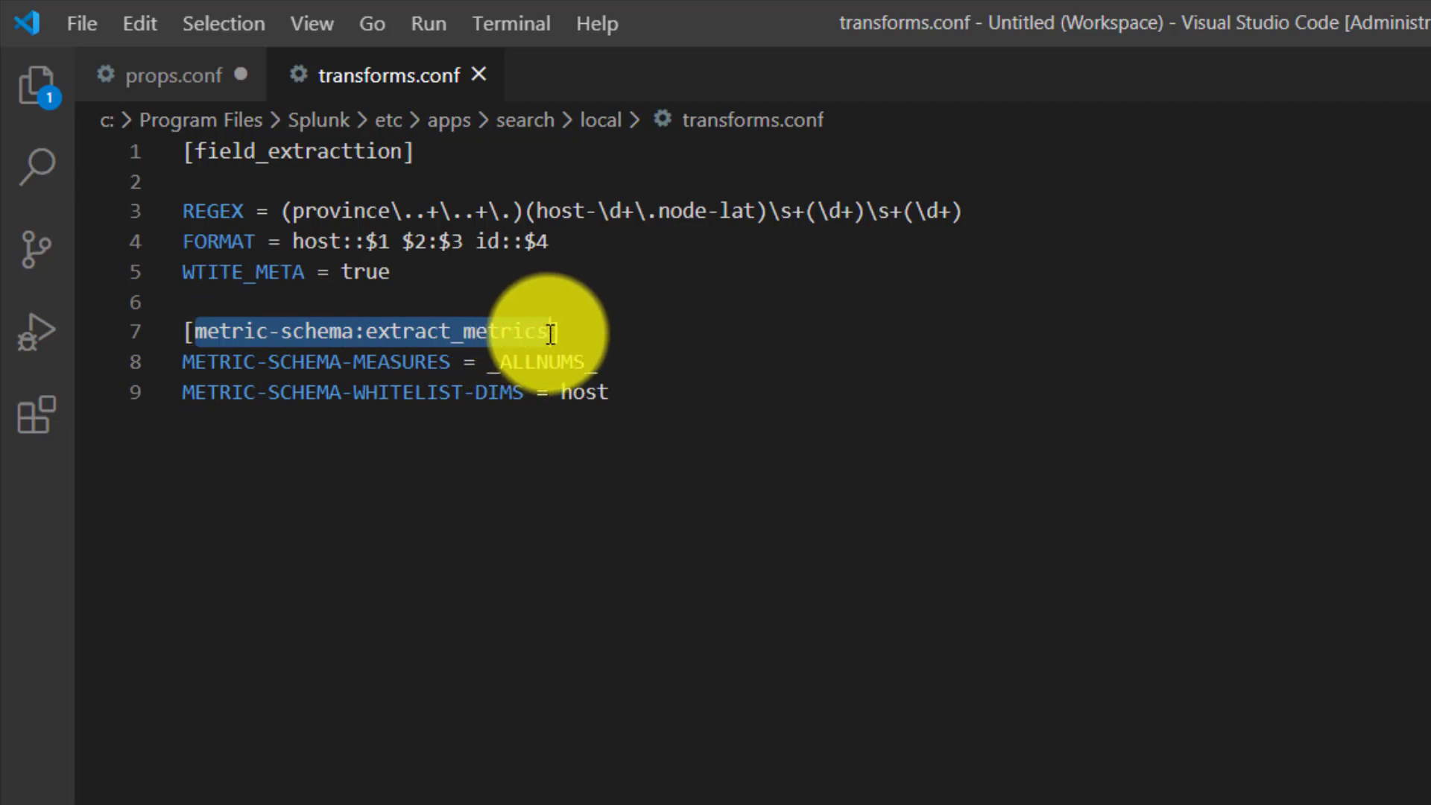
{"action": "left_click", "coordinate": [199, 80]}
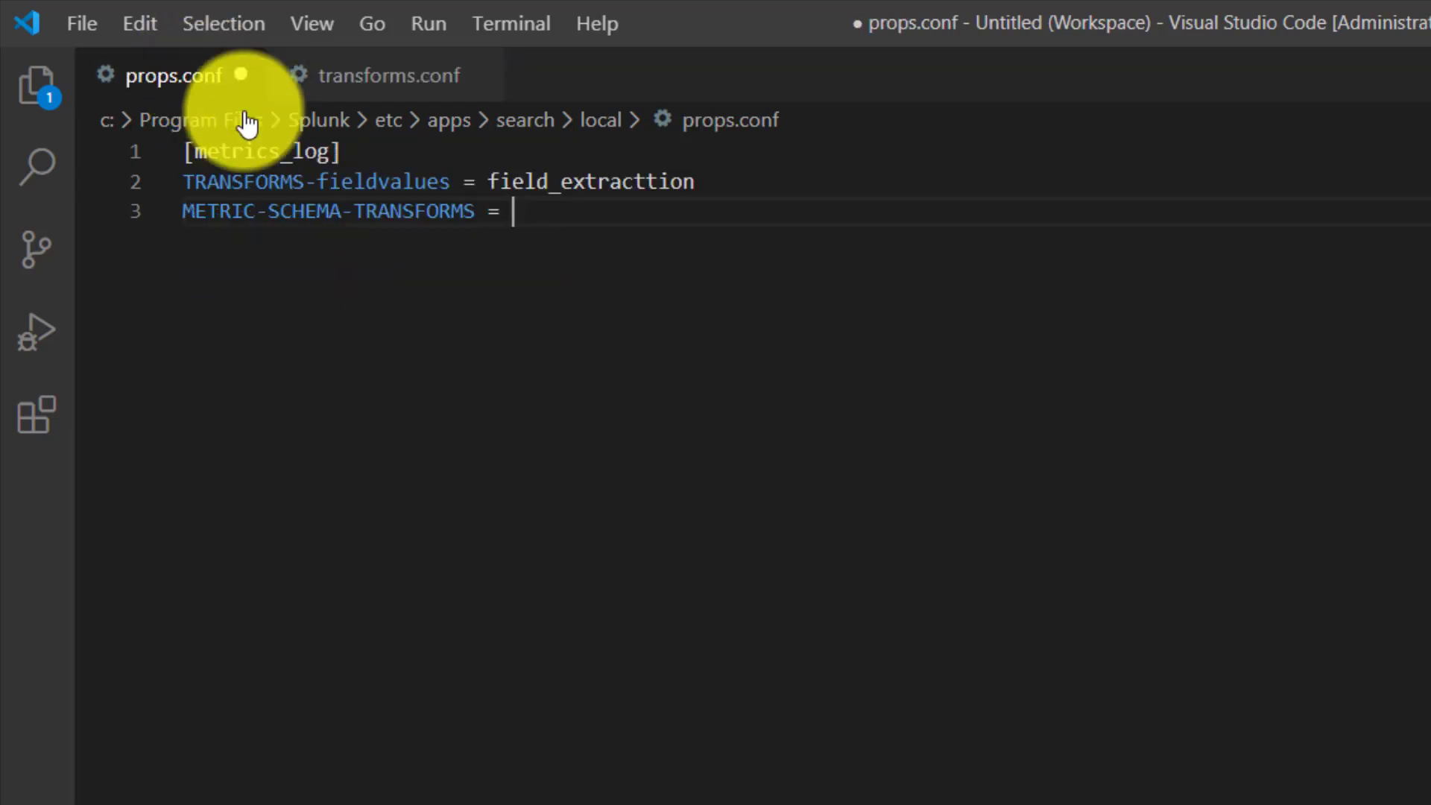
{"action": "key", "text": "ctrl+v"}
{"action": "key", "text": "ctrl+s"}
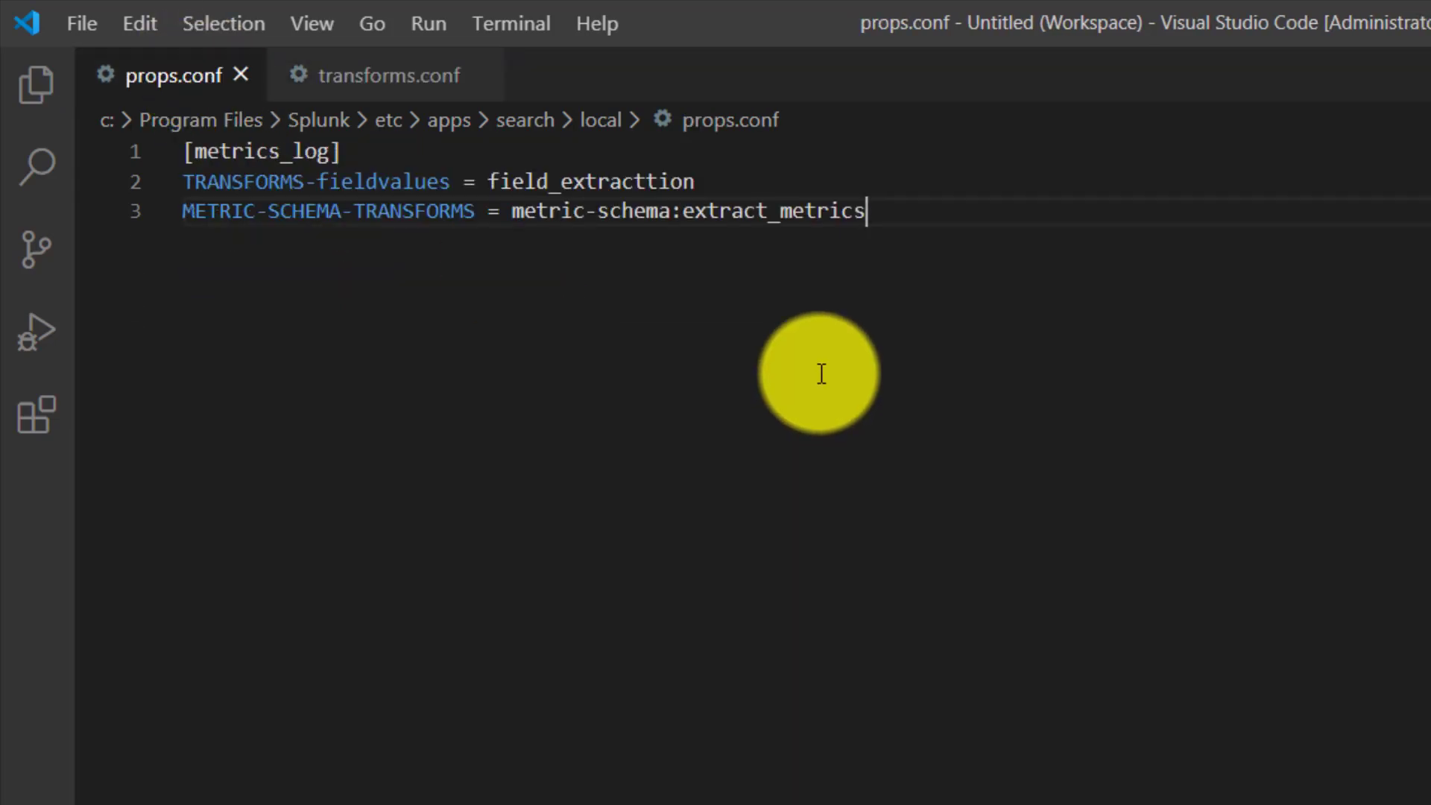
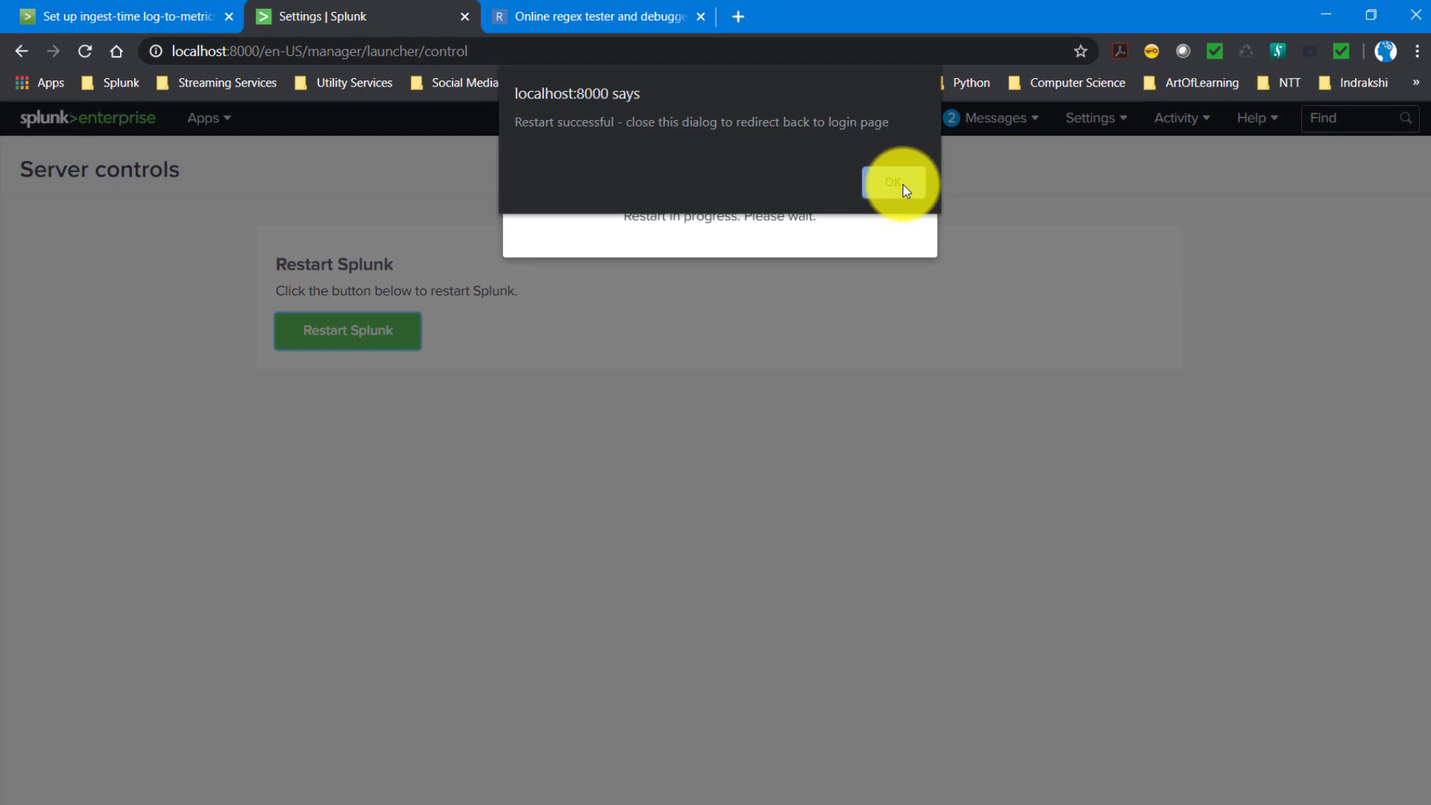
- Complete the Splunk Enterprise restart and start adding data by uploading files from the computer
{"action": "left_click", "coordinate": [902, 185]}
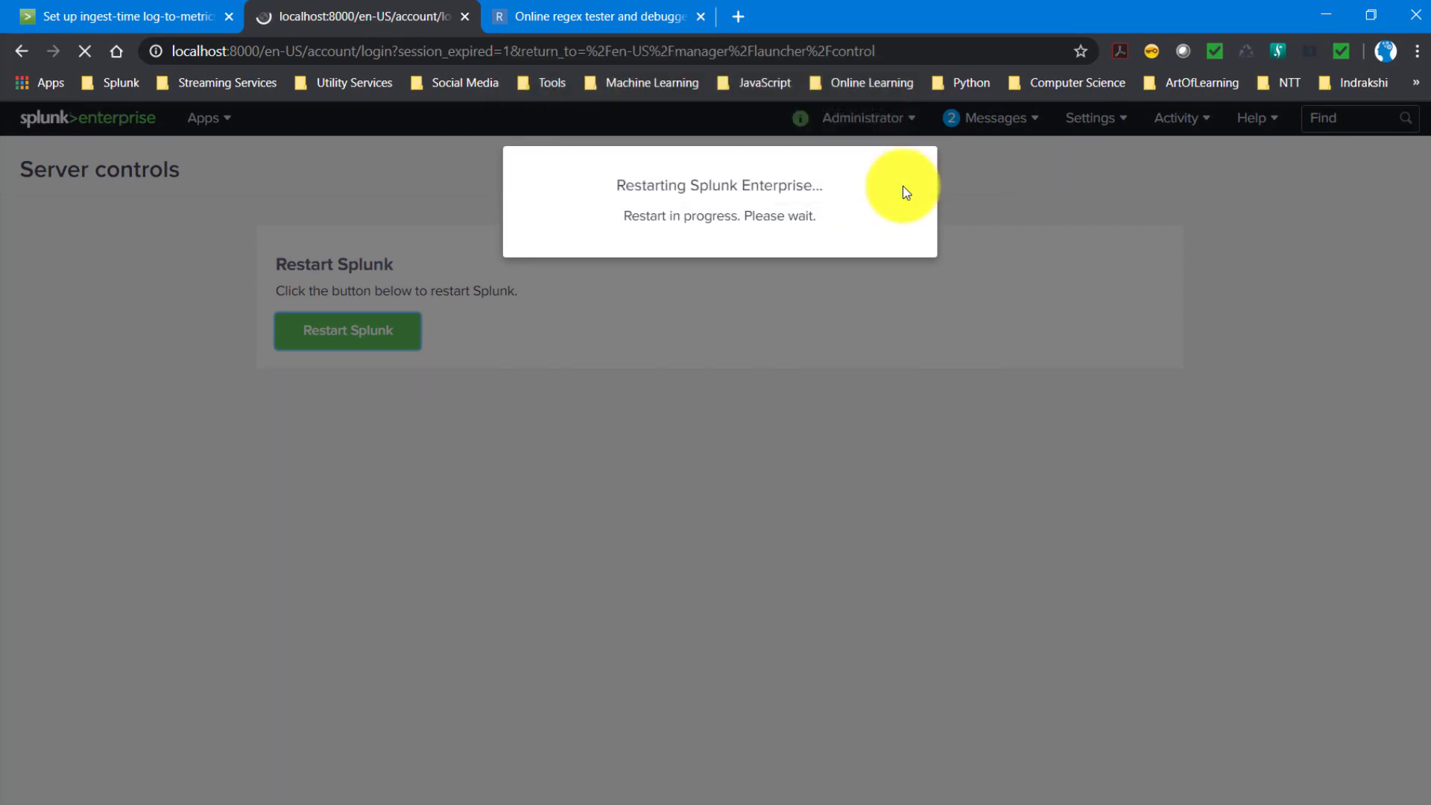
{"action": "left_click", "coordinate": [923, 363]}
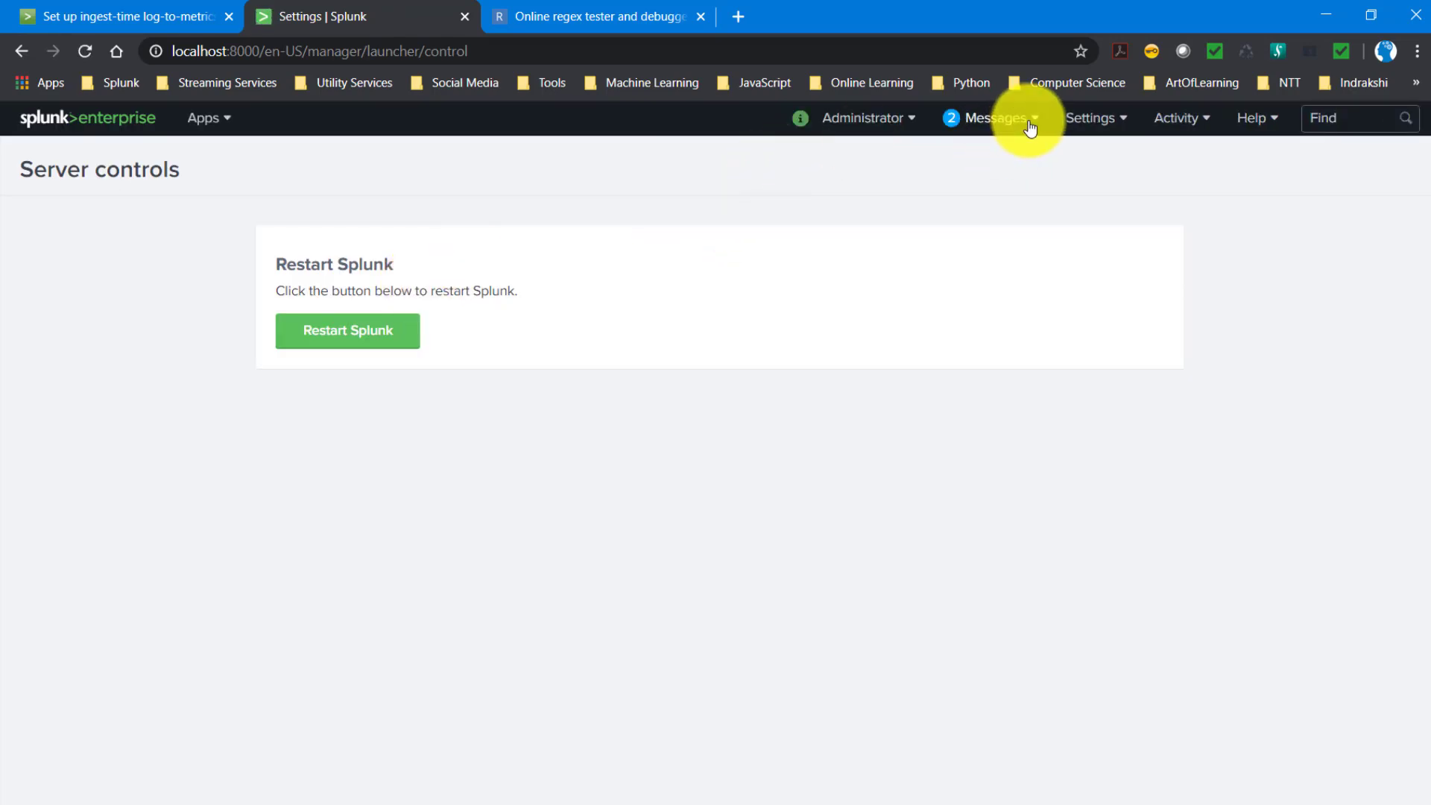
{"action": "left_click", "coordinate": [1077, 123]}
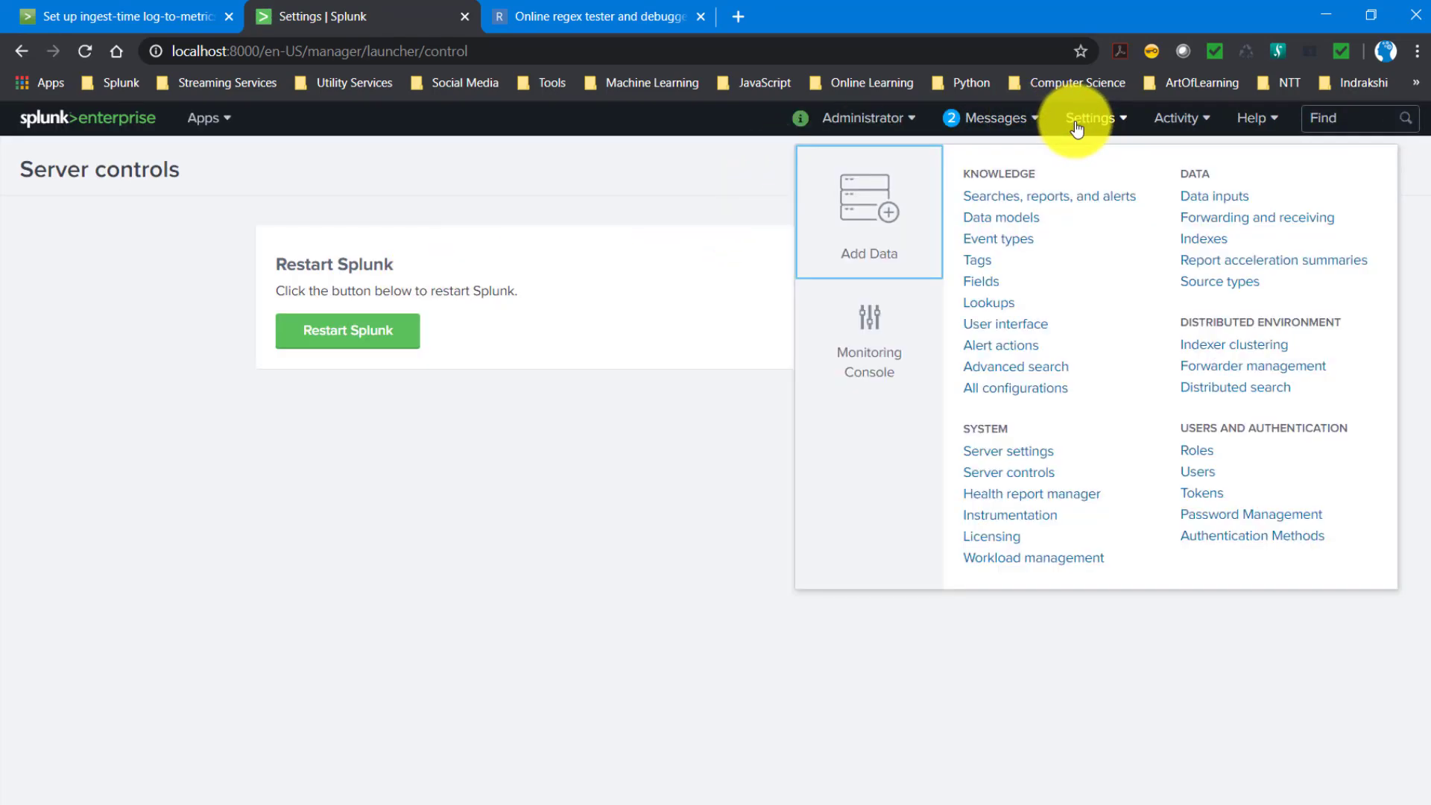
{"action": "left_click", "coordinate": [884, 242]}
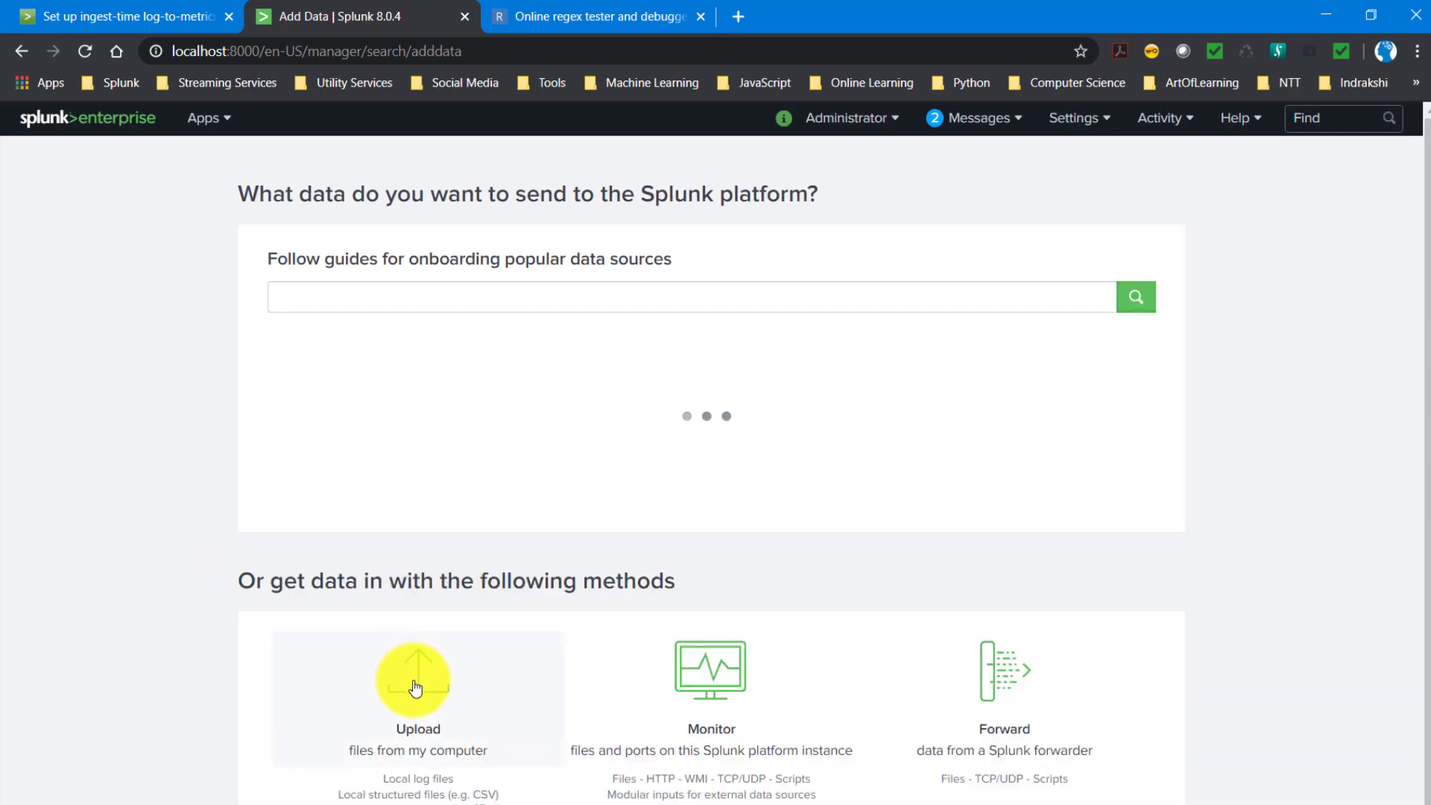
{"action": "left_click", "coordinate": [424, 775]}
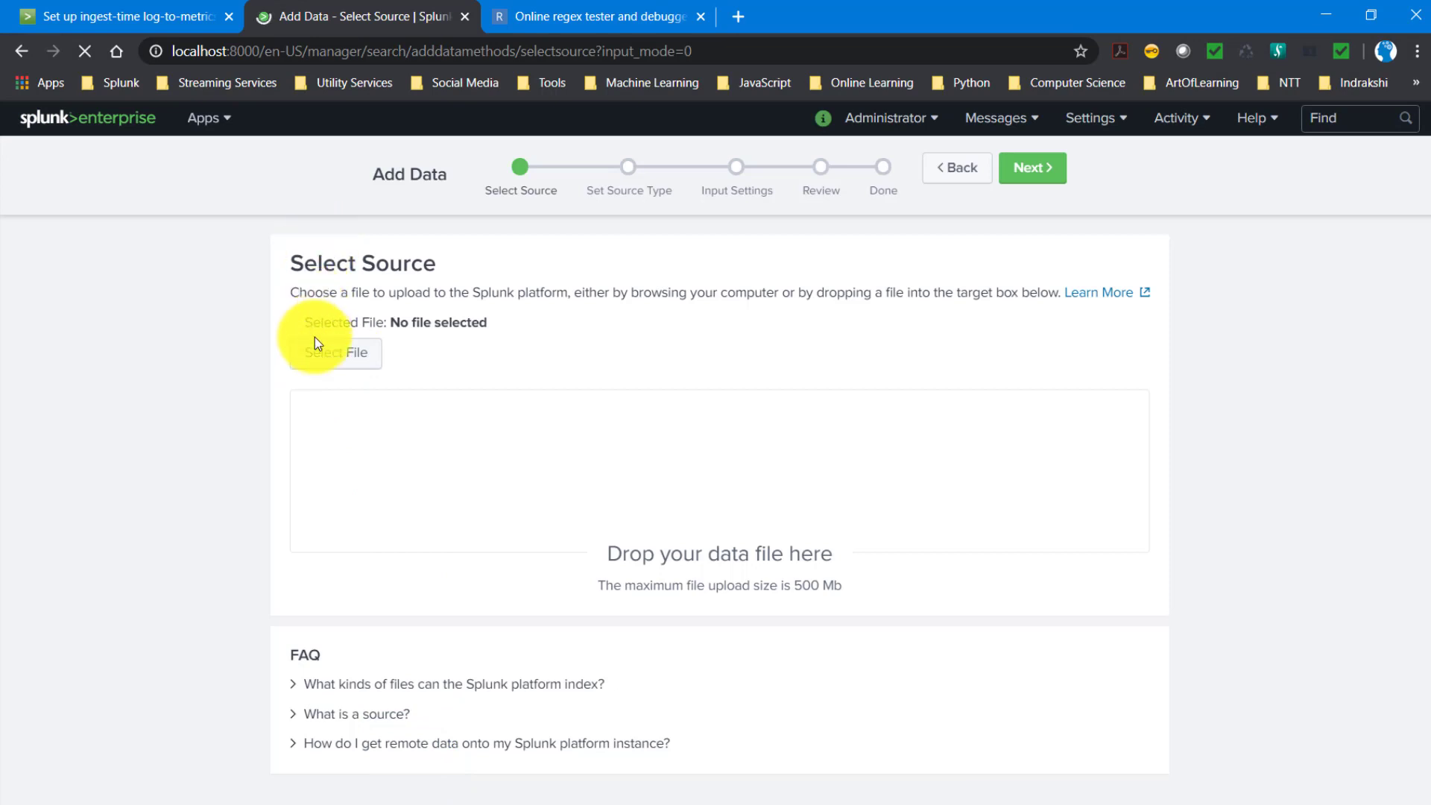
- Select data.txt from the log_to_matrics folder as the upload source and proceed to the source type settings
{"action": "left_click", "coordinate": [324, 358]}
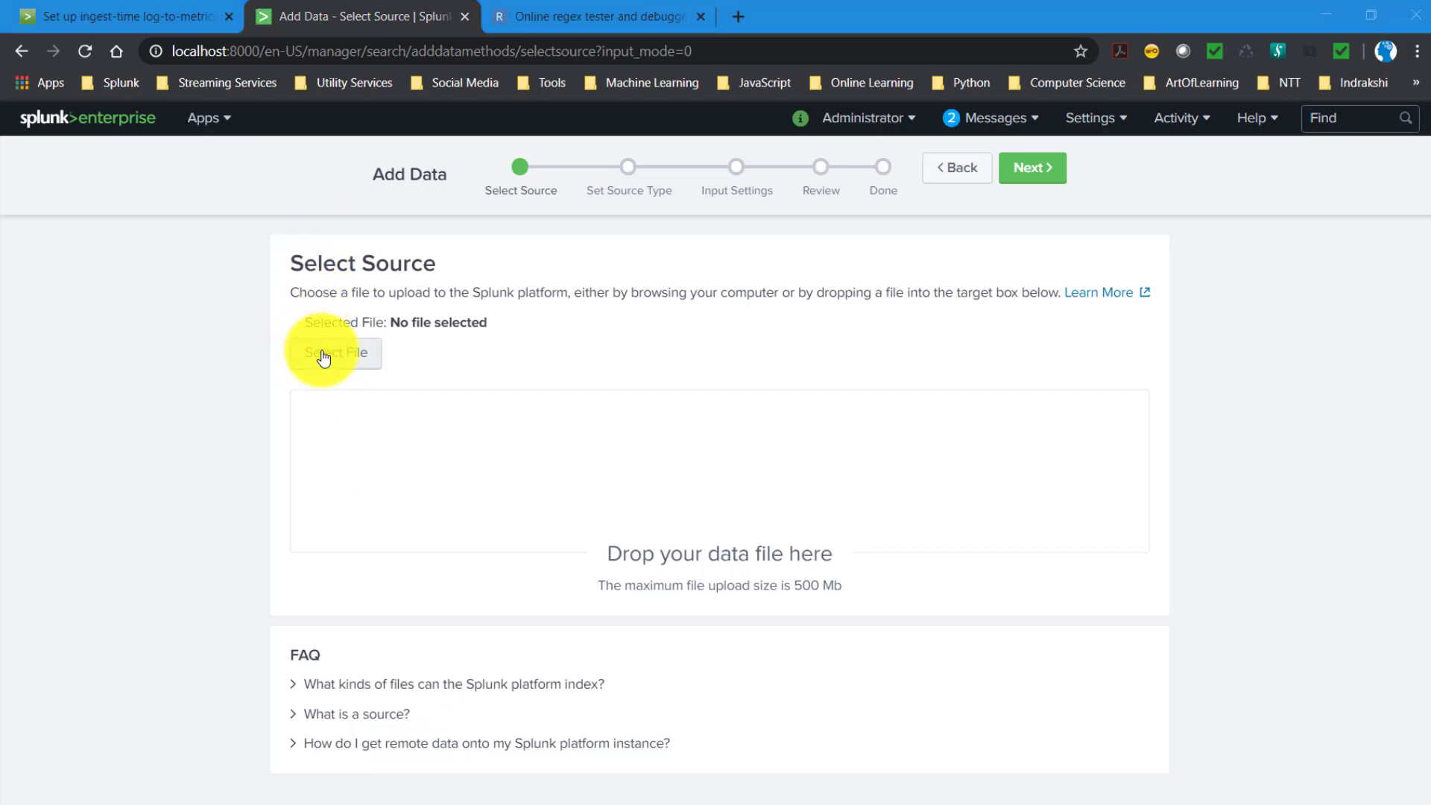
{"action": "left_click", "coordinate": [215, 147]}
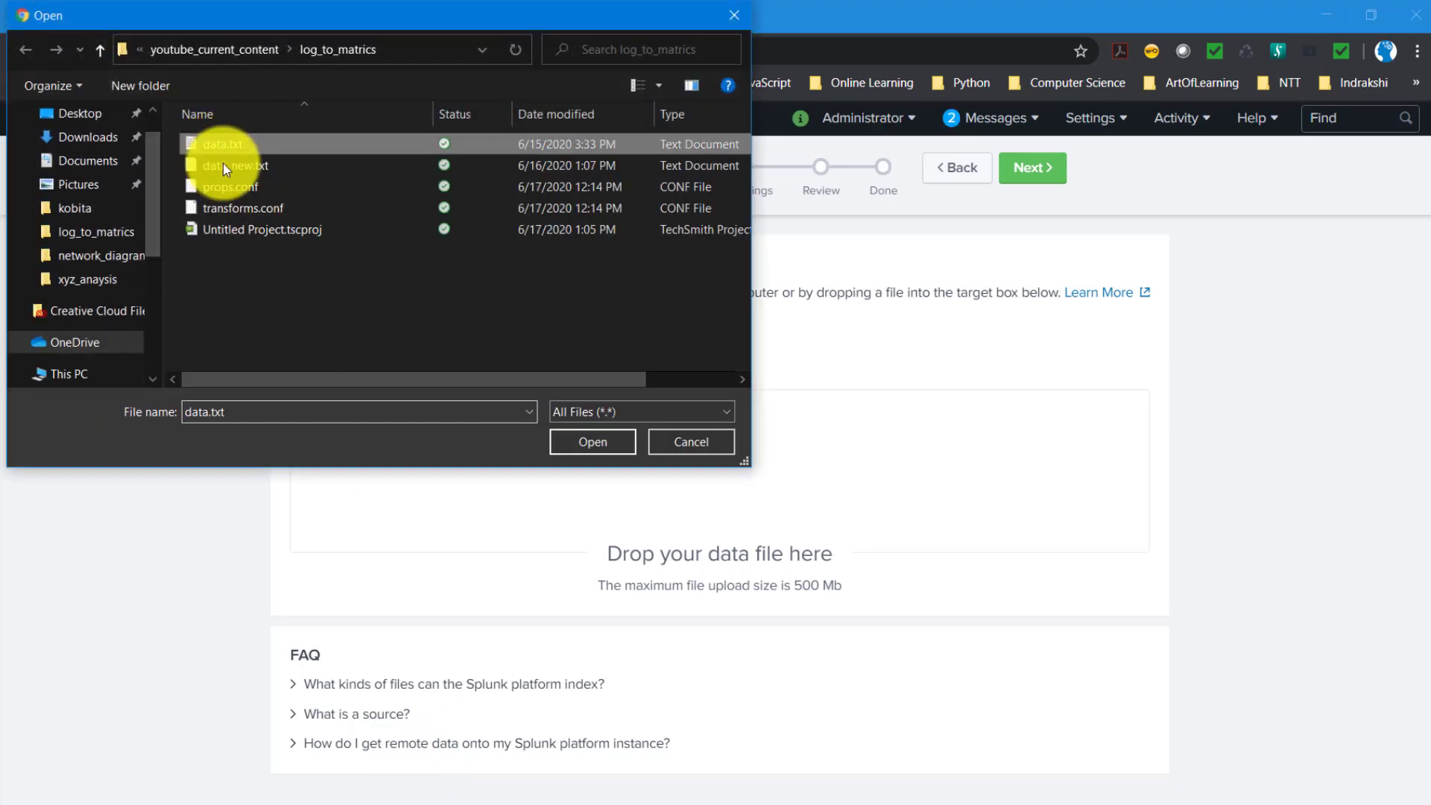
{"action": "left_click", "coordinate": [593, 434]}
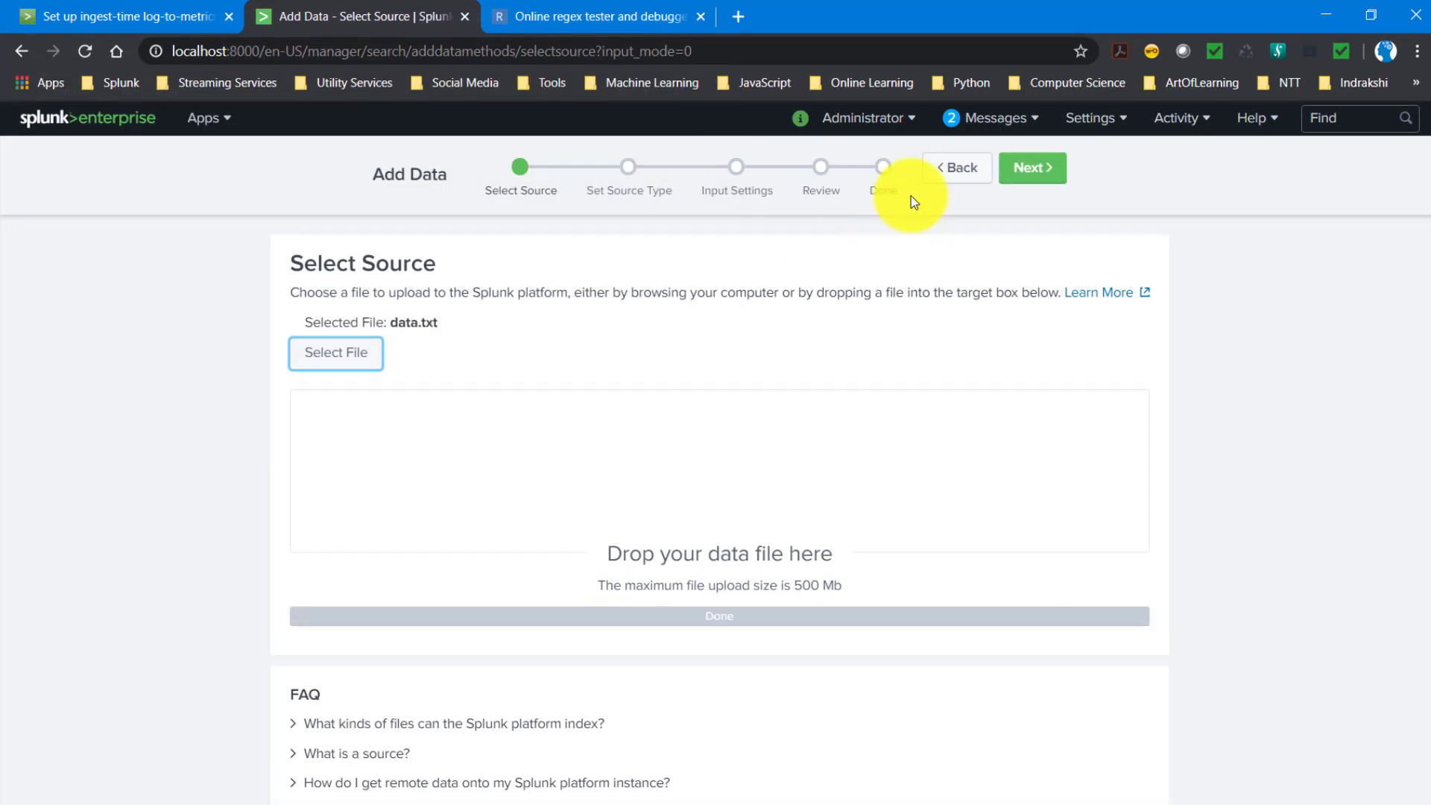
{"action": "left_click", "coordinate": [1026, 180]}
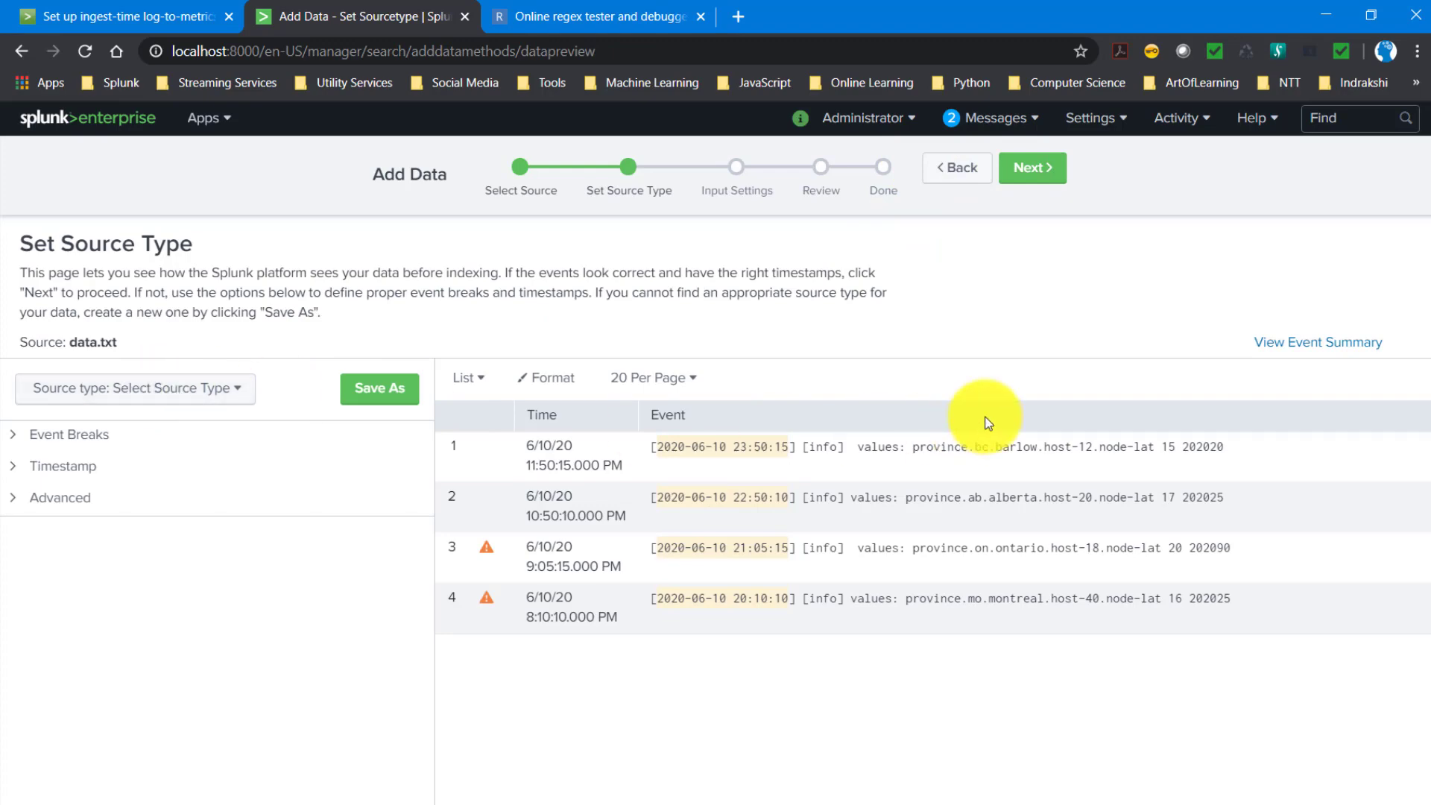
- Set the source type of data.txt to metrics_log, matching the stanza name in props.conf, and proceed to the input settings
{"action": "key", "text": "alt+Tab"}
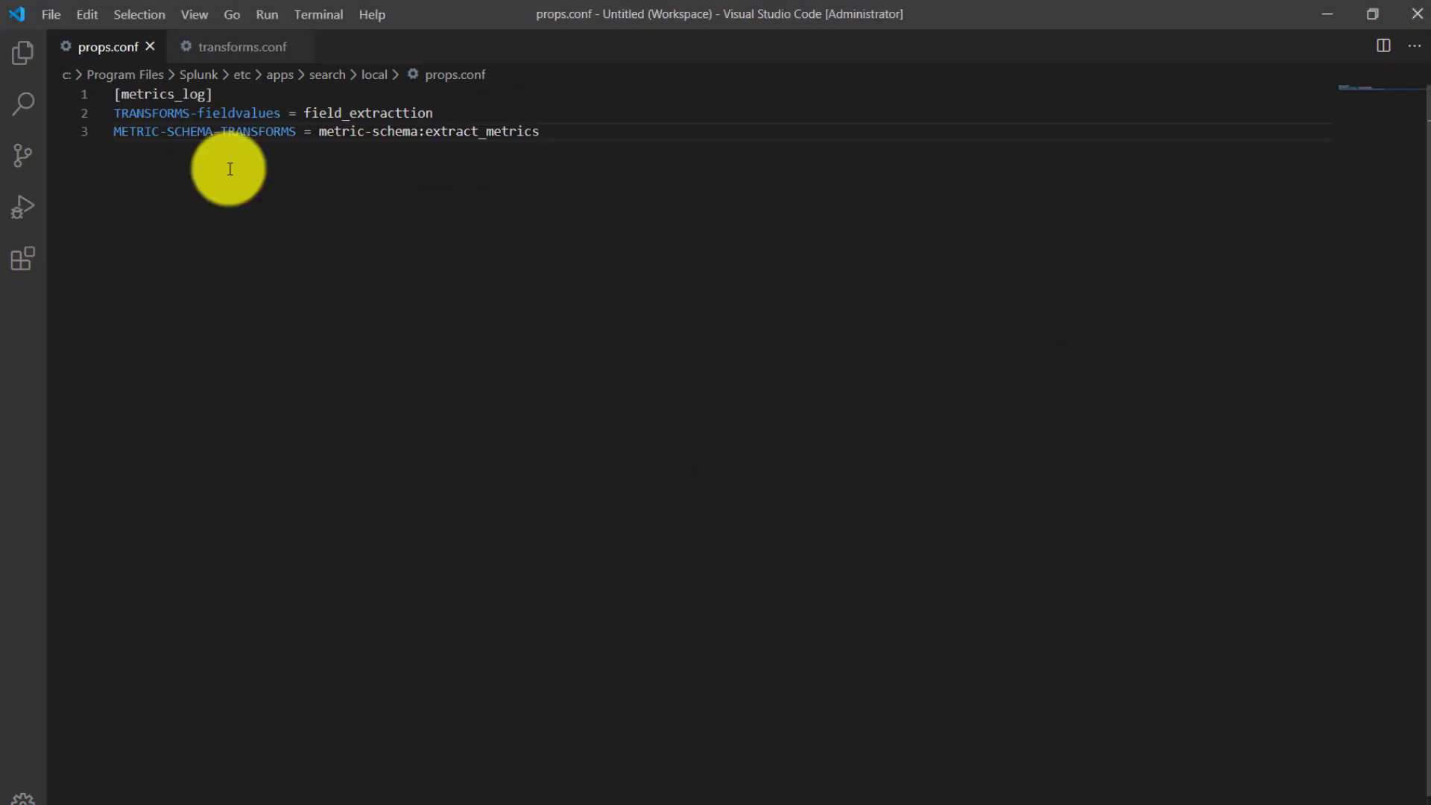
{"action": "double_click", "coordinate": [164, 93]}
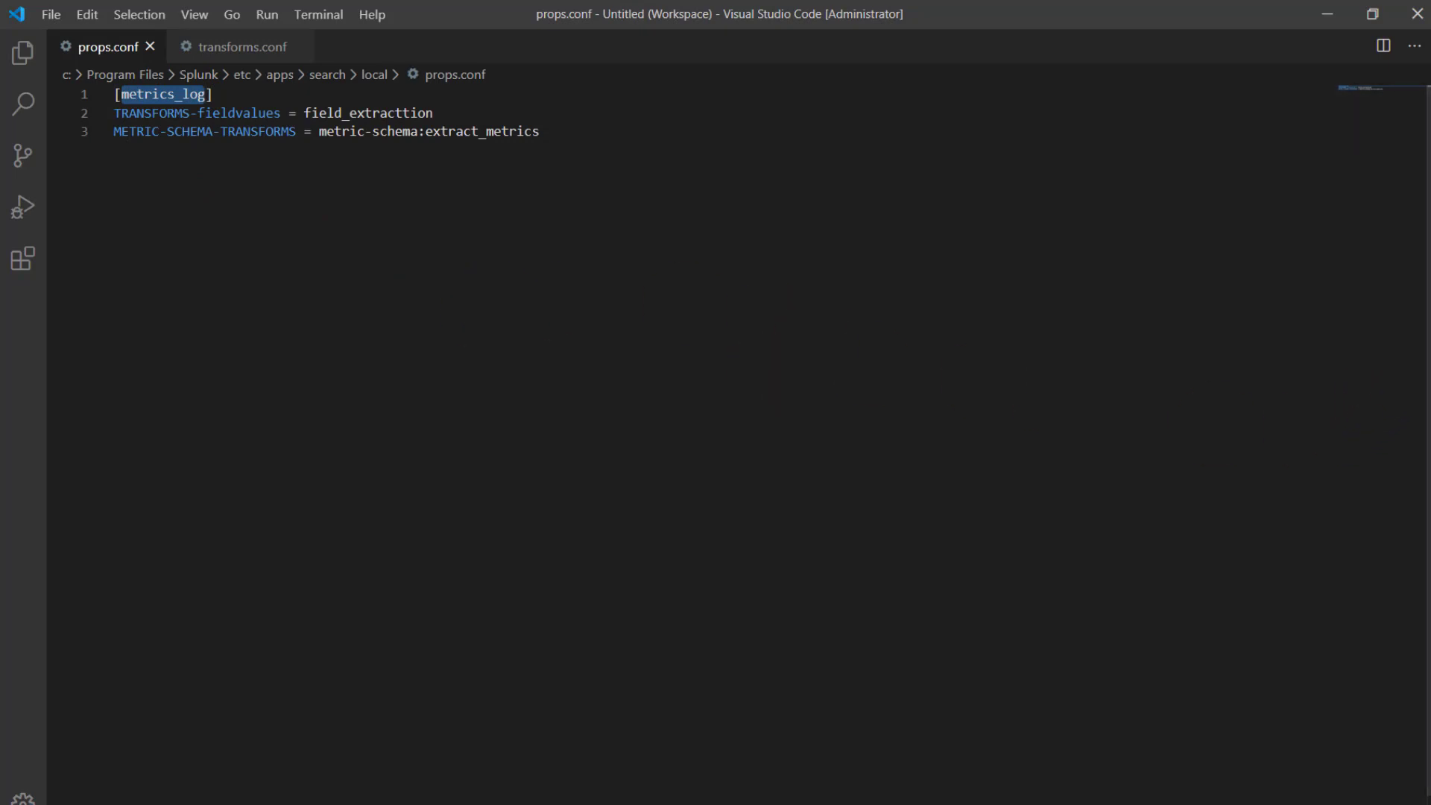
{"action": "key", "text": "alt+Tab"}
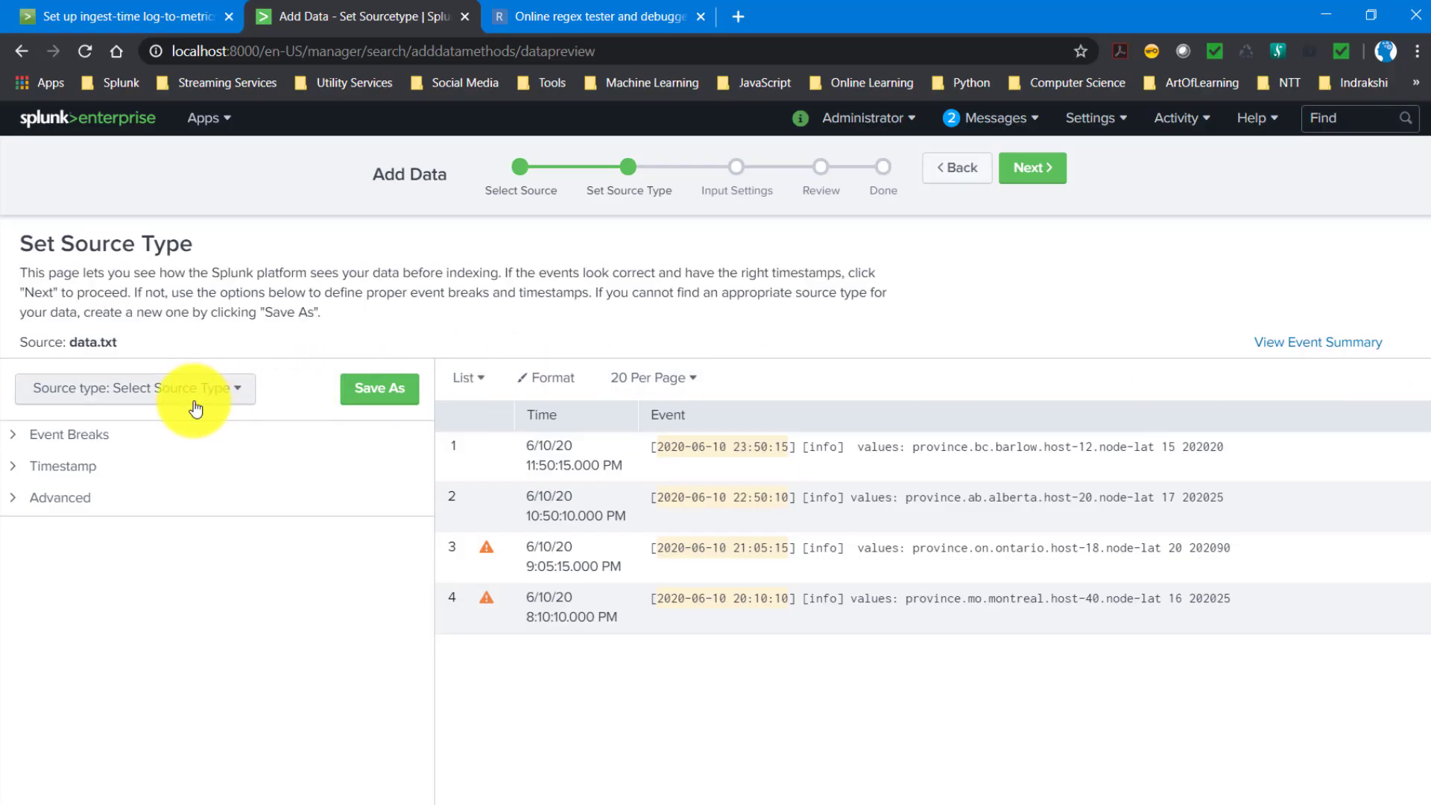
{"action": "left_click", "coordinate": [170, 392]}
{"action": "type", "text": "metrics"}
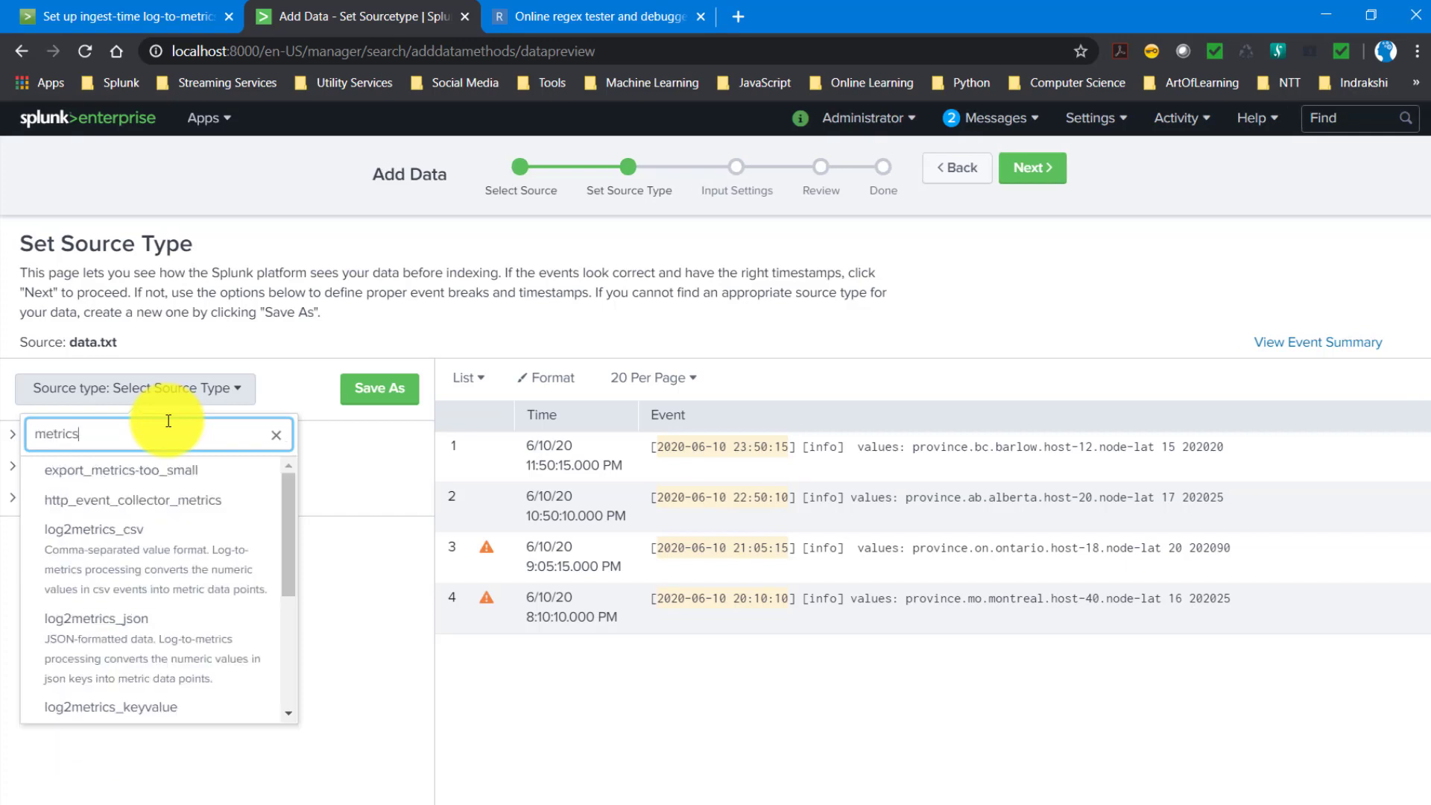
{"action": "type", "text": "_lo"}
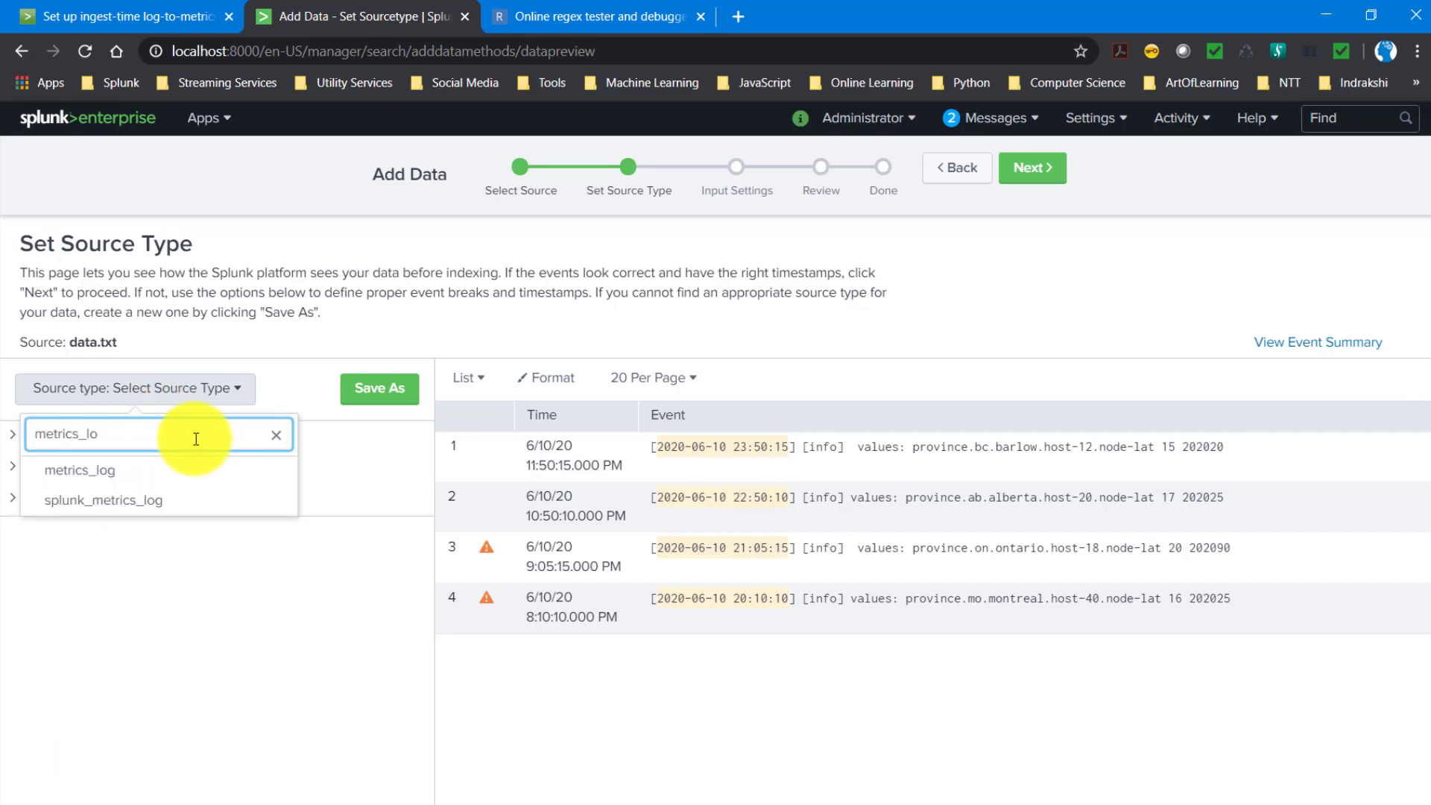
{"action": "left_click", "coordinate": [82, 469]}
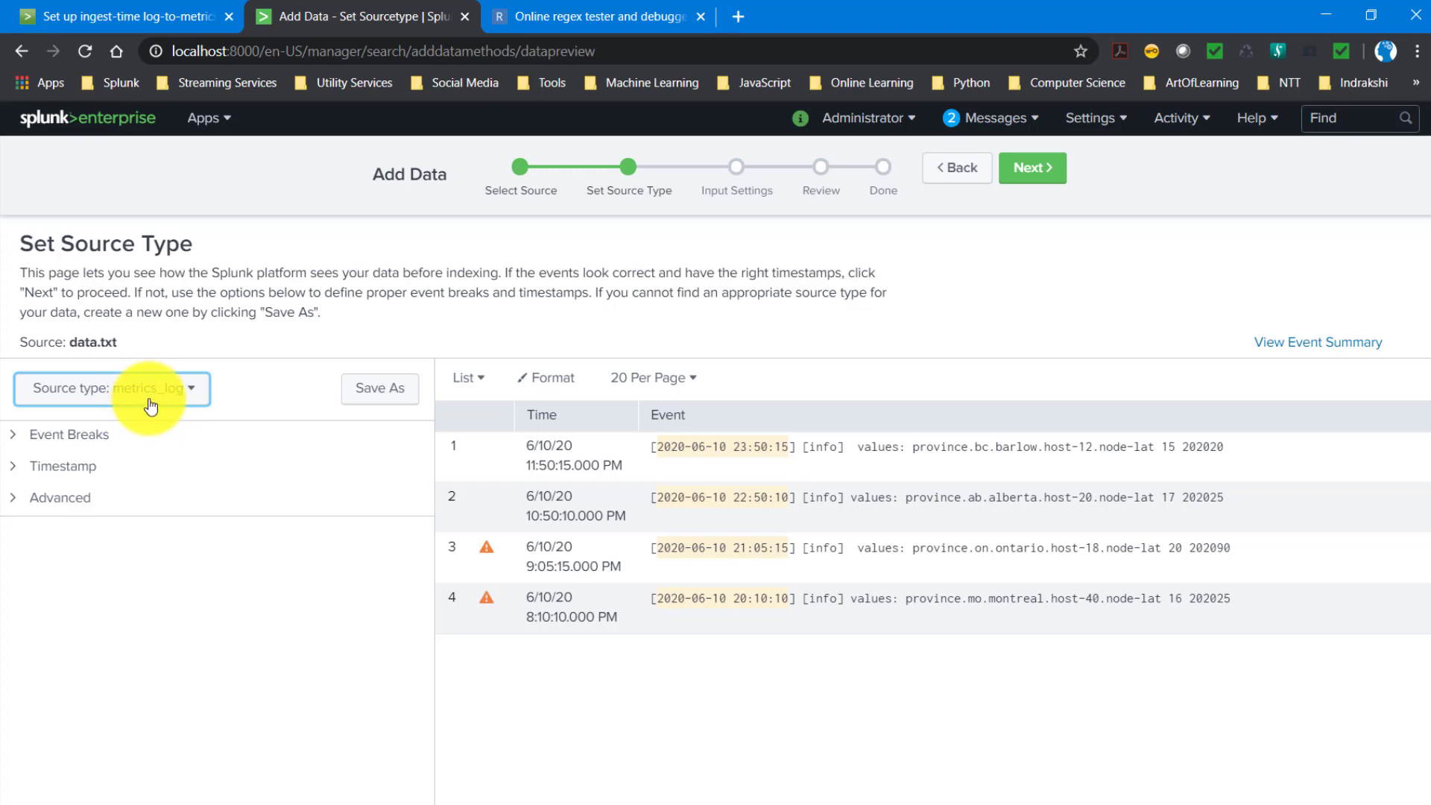
{"action": "left_click", "coordinate": [1025, 170]}
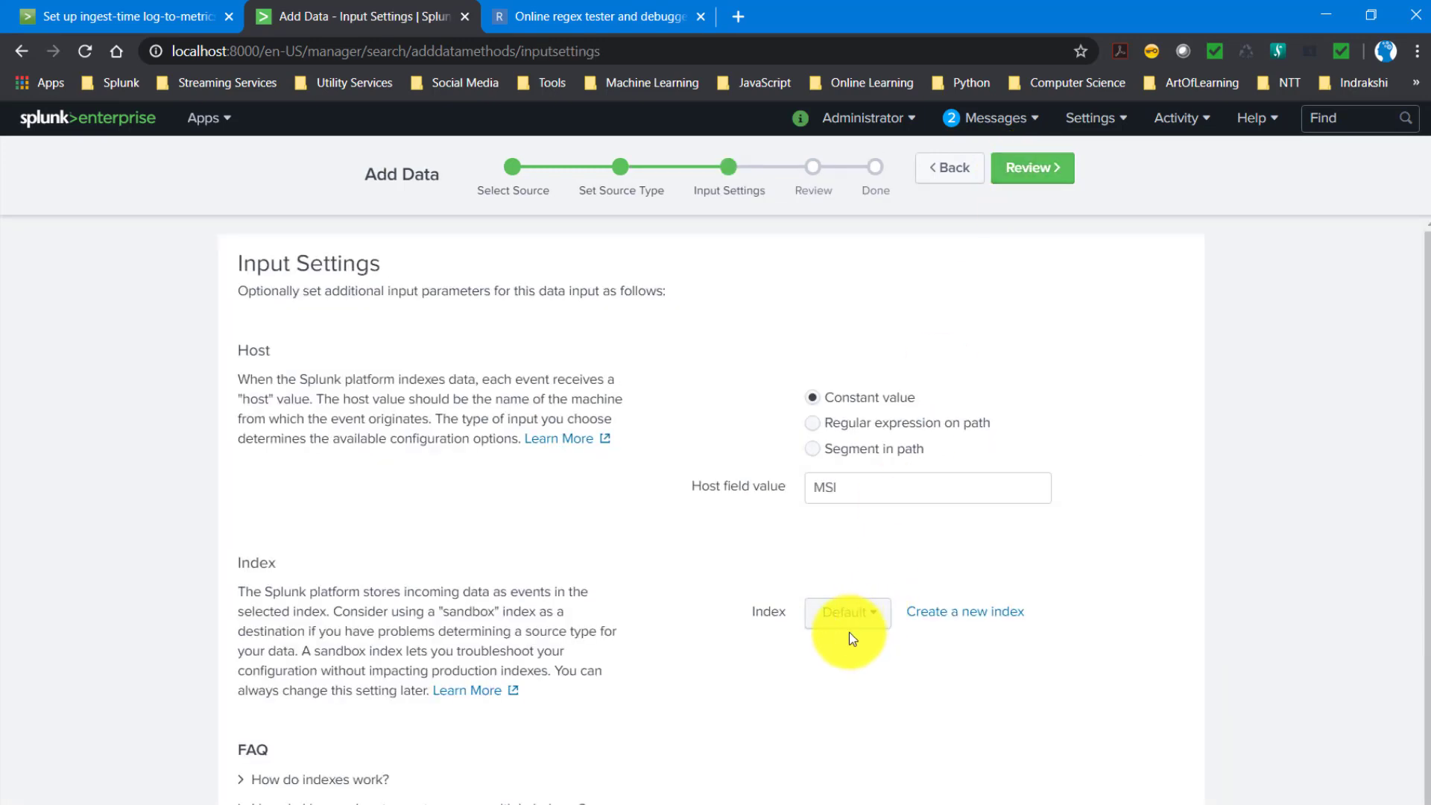
- Assign the upload to the test_metrics_idx index, review the input settings, and submit them
{"action": "left_click", "coordinate": [839, 632]}
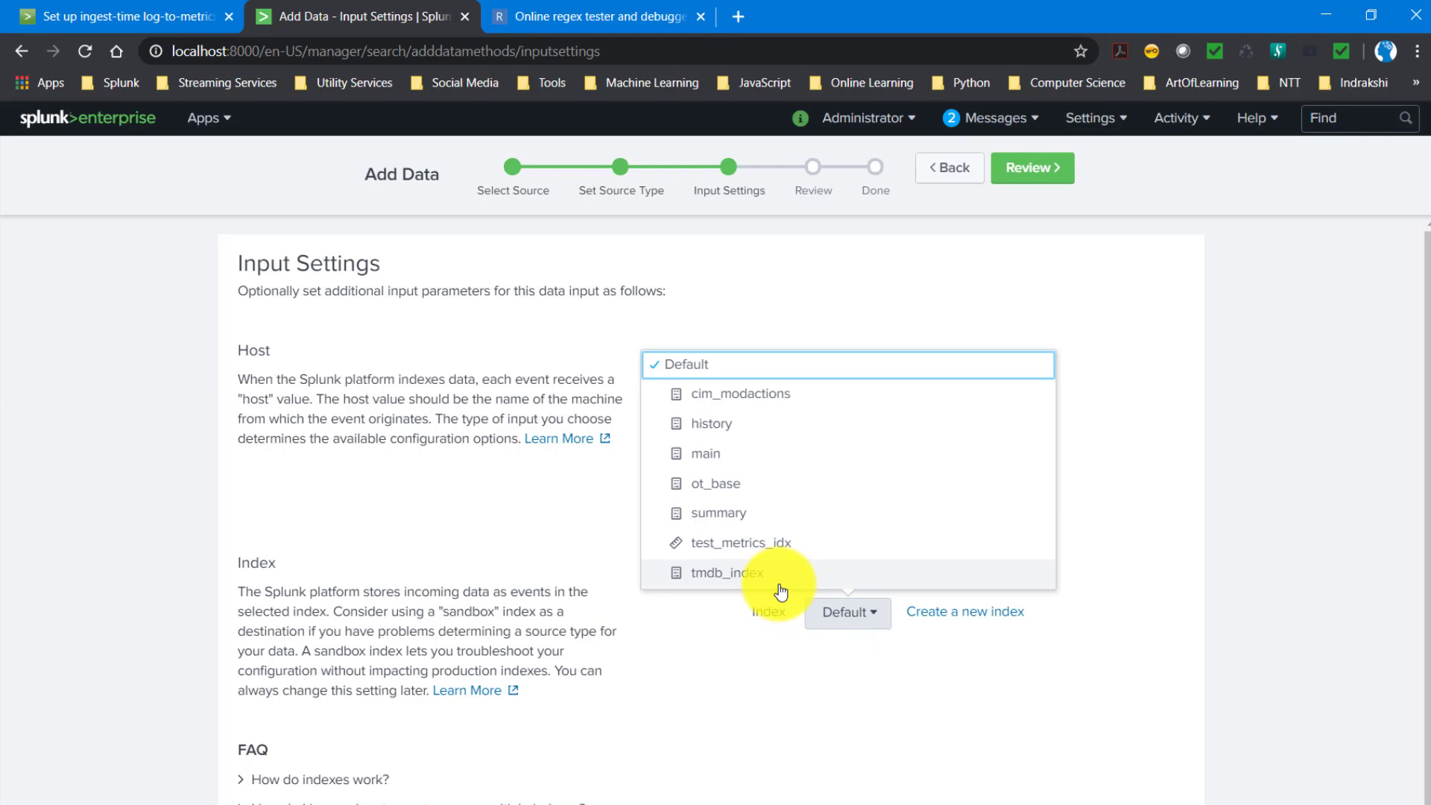
{"action": "left_click", "coordinate": [744, 553]}
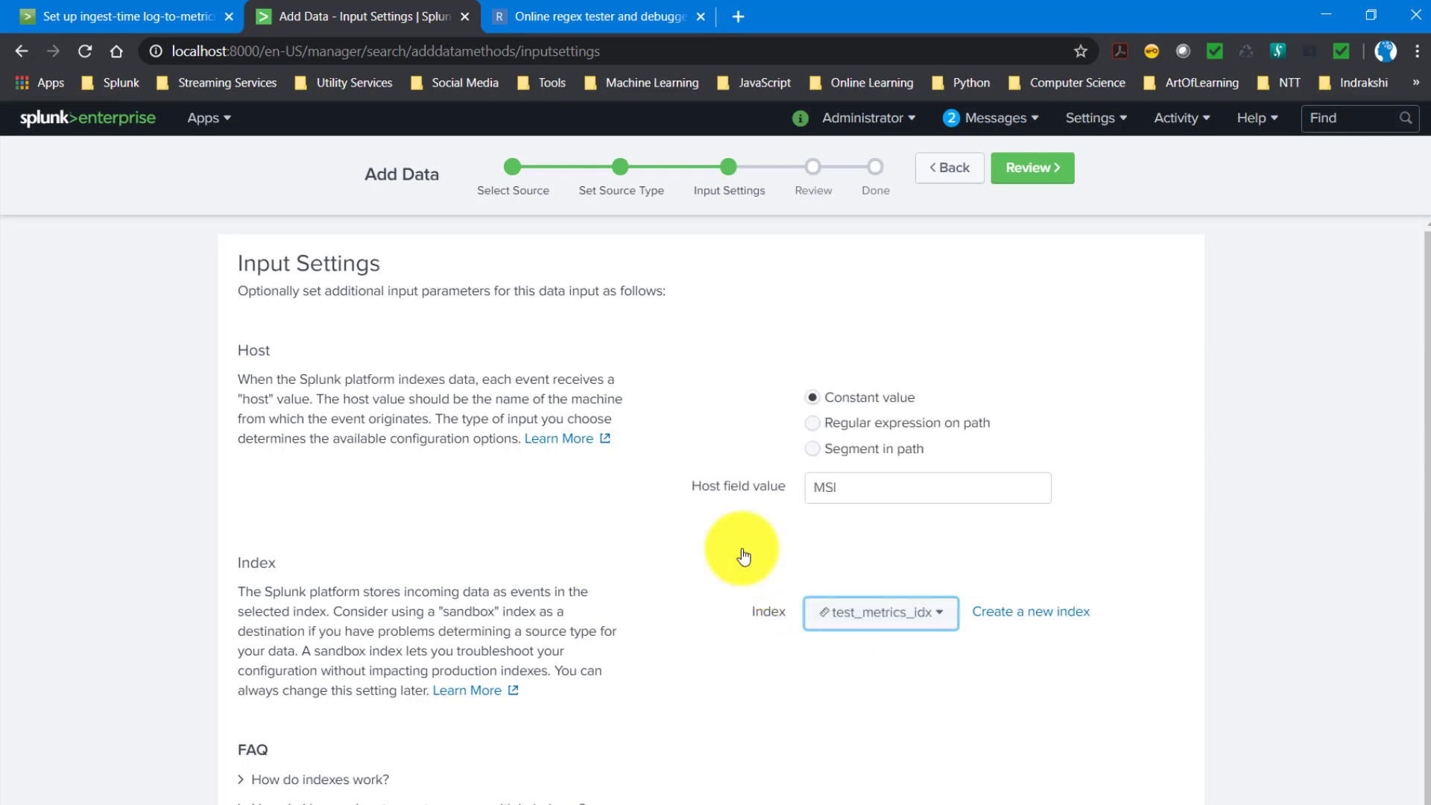
{"action": "left_click", "coordinate": [869, 626]}
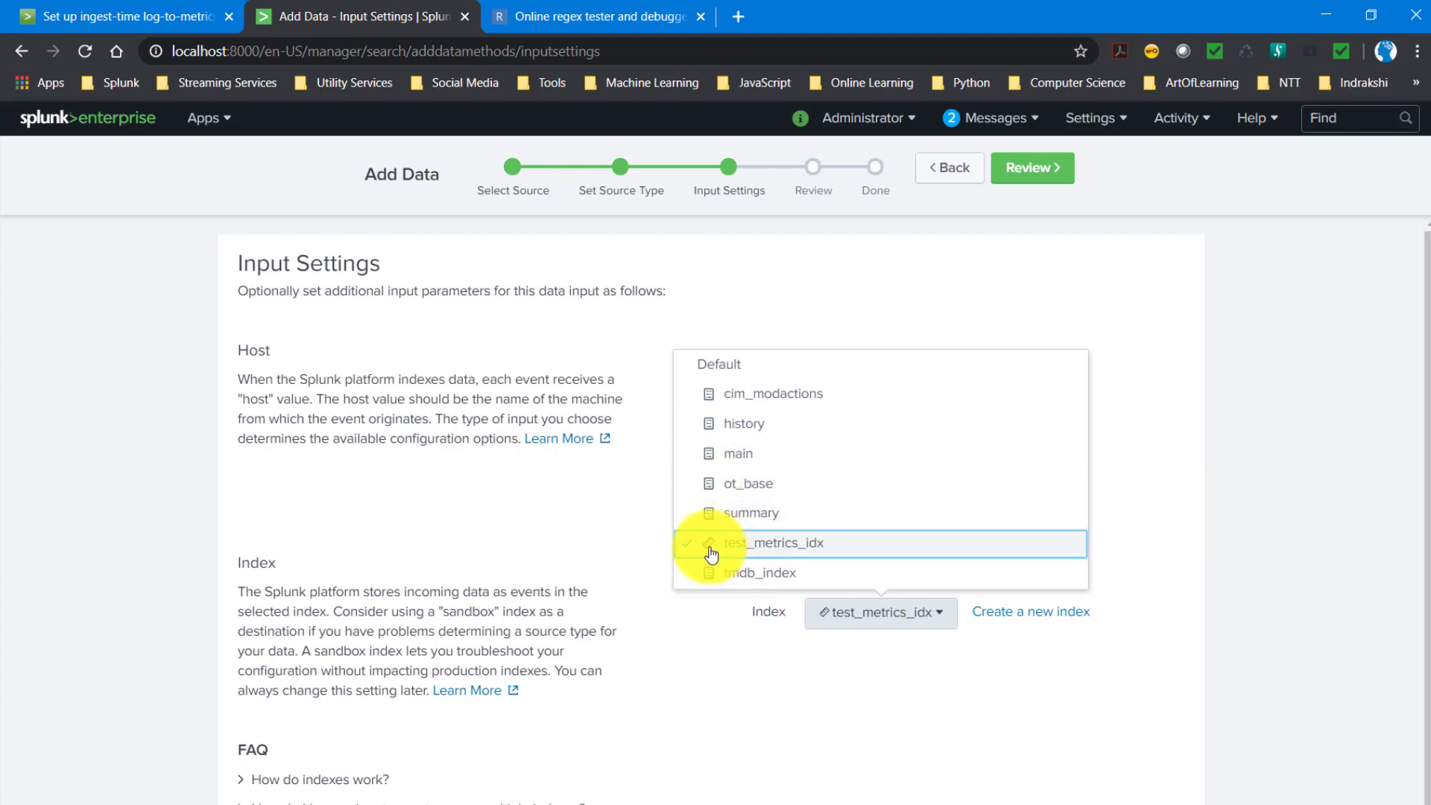
{"action": "left_click", "coordinate": [920, 703]}
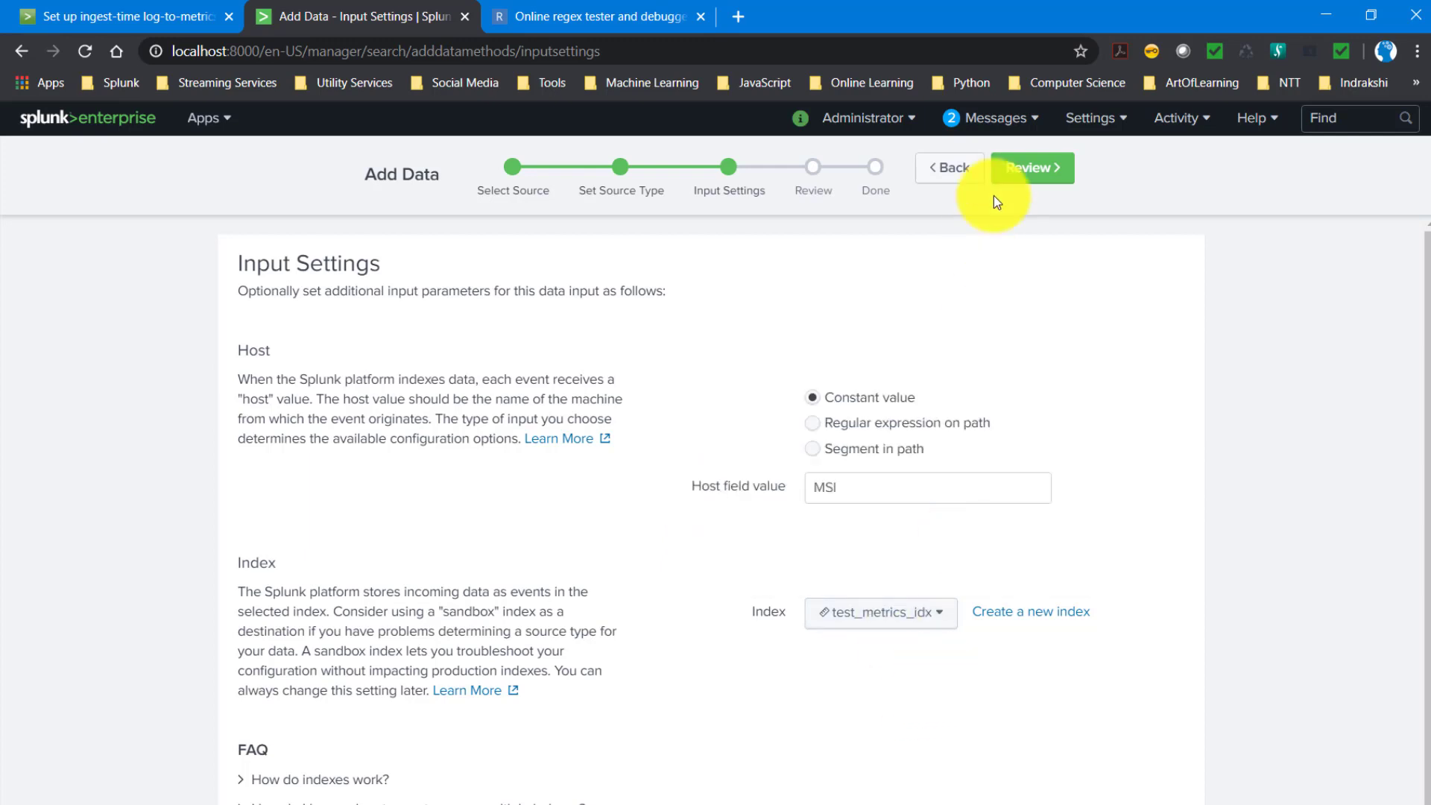
{"action": "left_click", "coordinate": [1038, 171]}
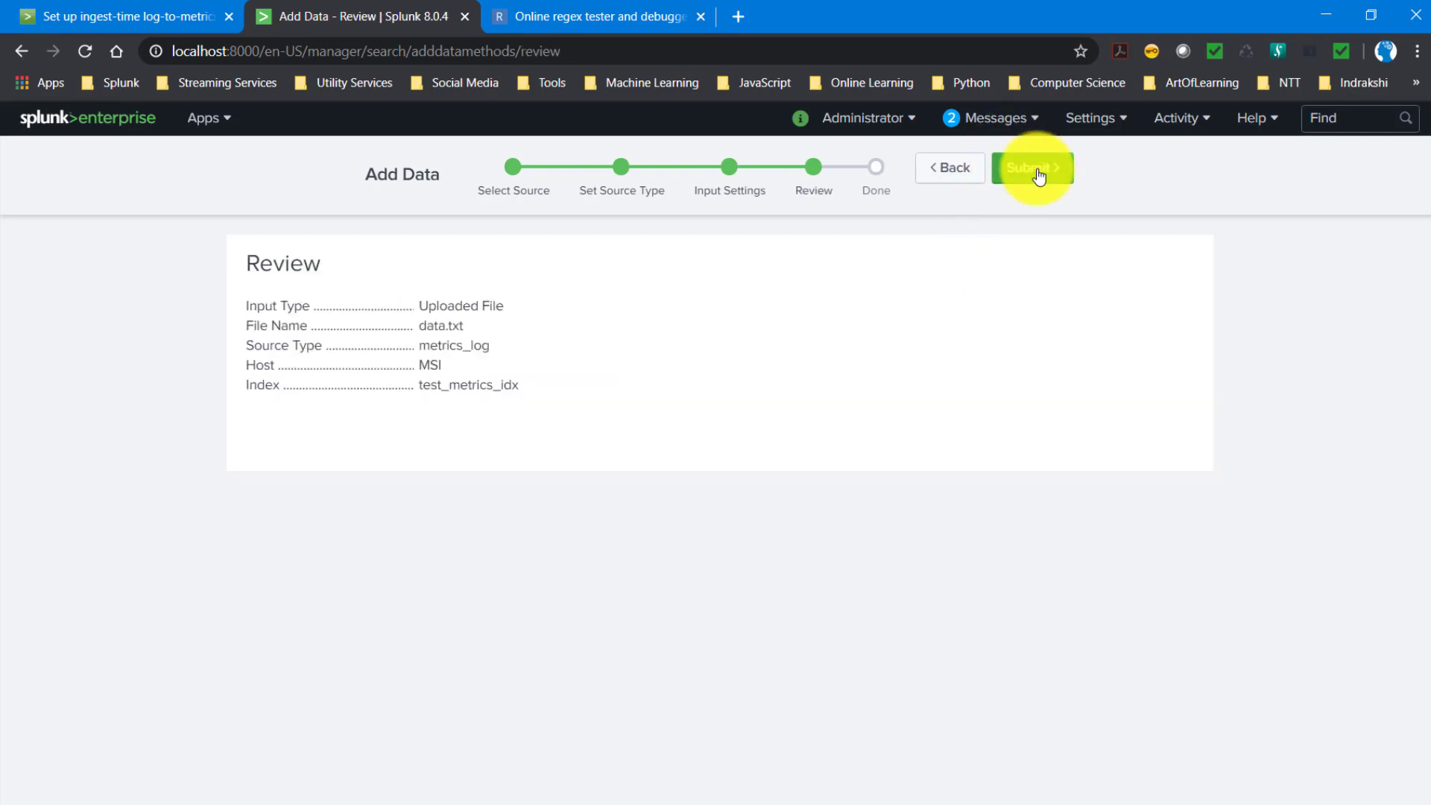
{"action": "left_click", "coordinate": [1038, 169]}
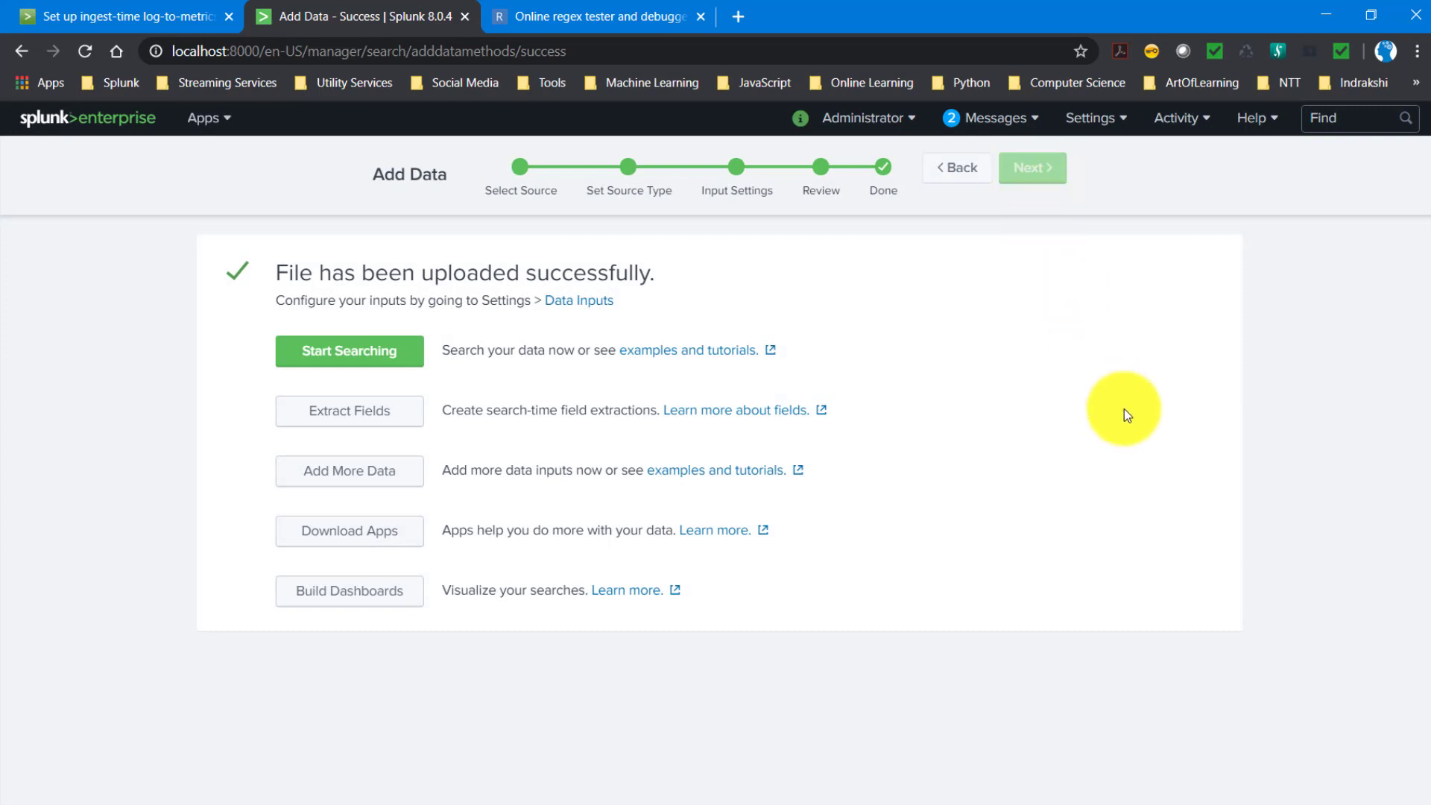
- Search the uploaded data, examine the mstats query and its metric counts, and review the stanzas in transforms.conf in Visual Studio Code
{"action": "left_click", "coordinate": [342, 360]}
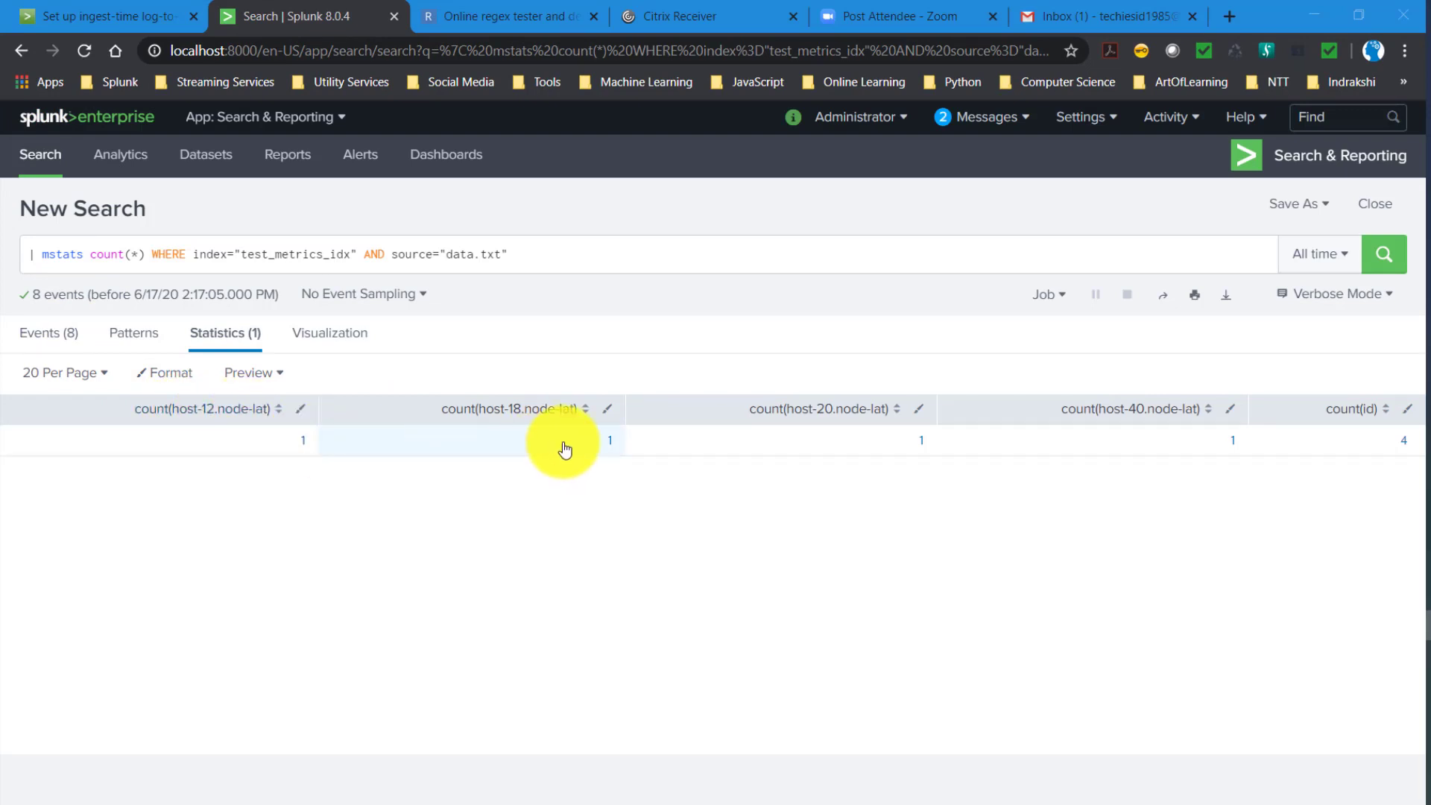
{"action": "left_click", "coordinate": [41, 256]}
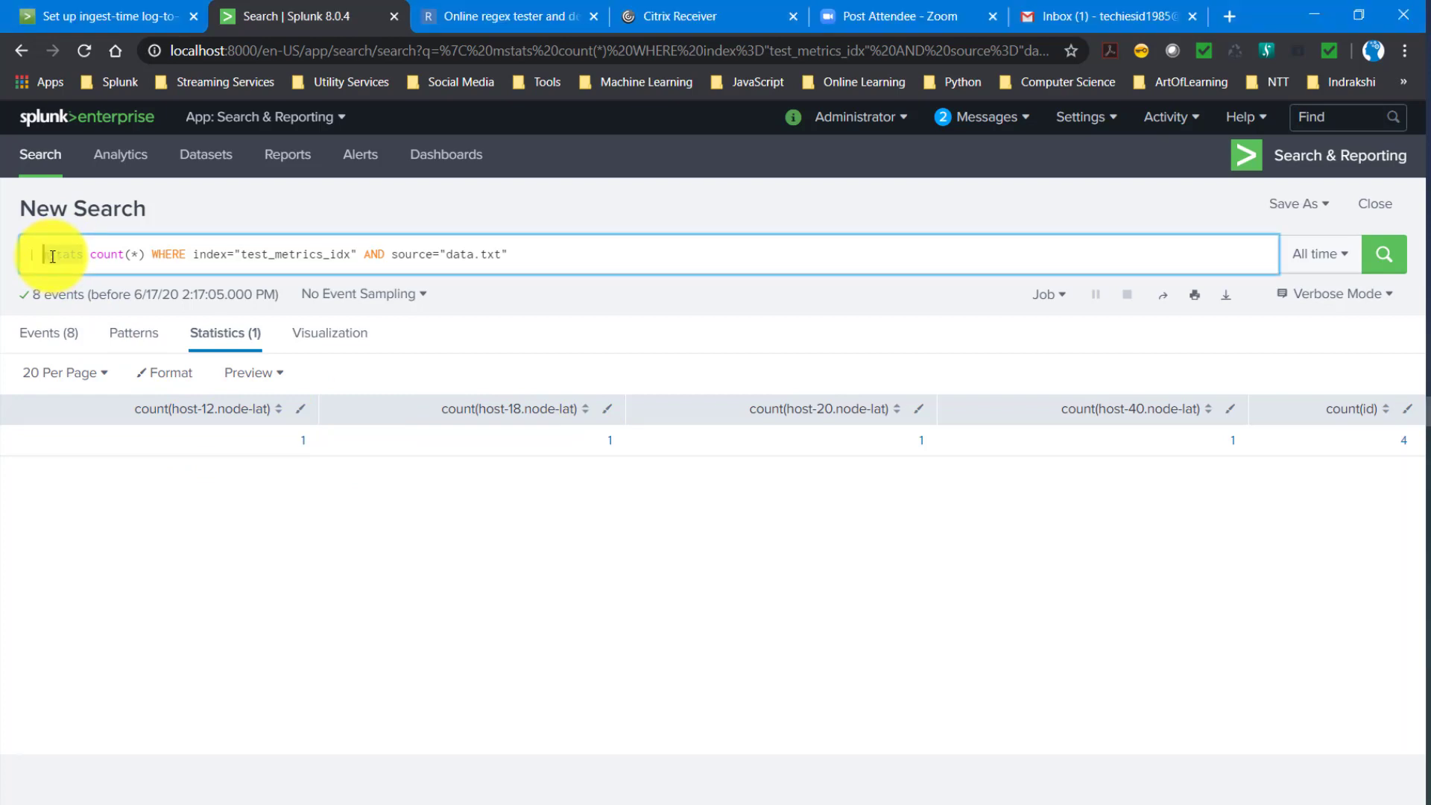
{"action": "double_click", "coordinate": [45, 256]}
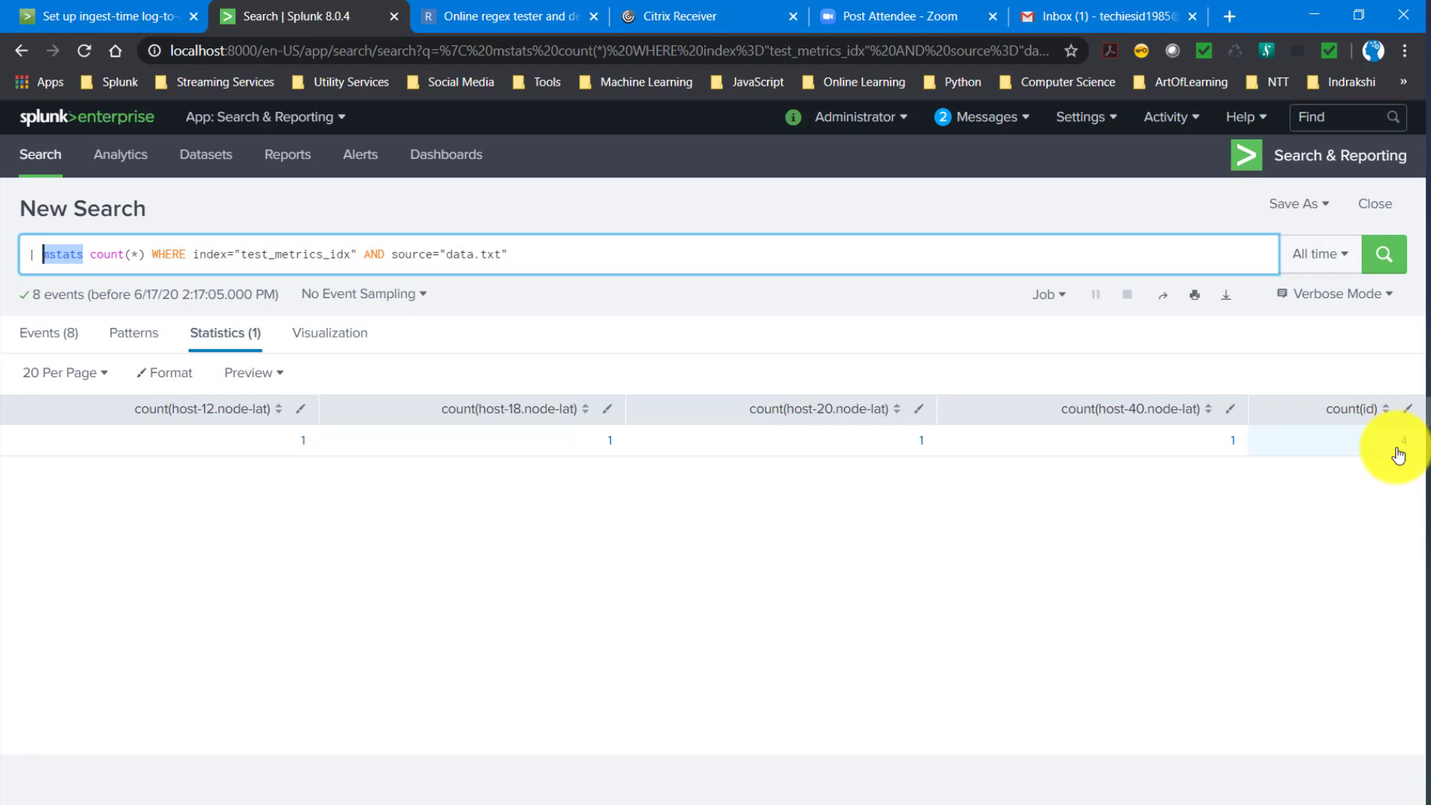
{"action": "key", "text": "alt+Tab"}
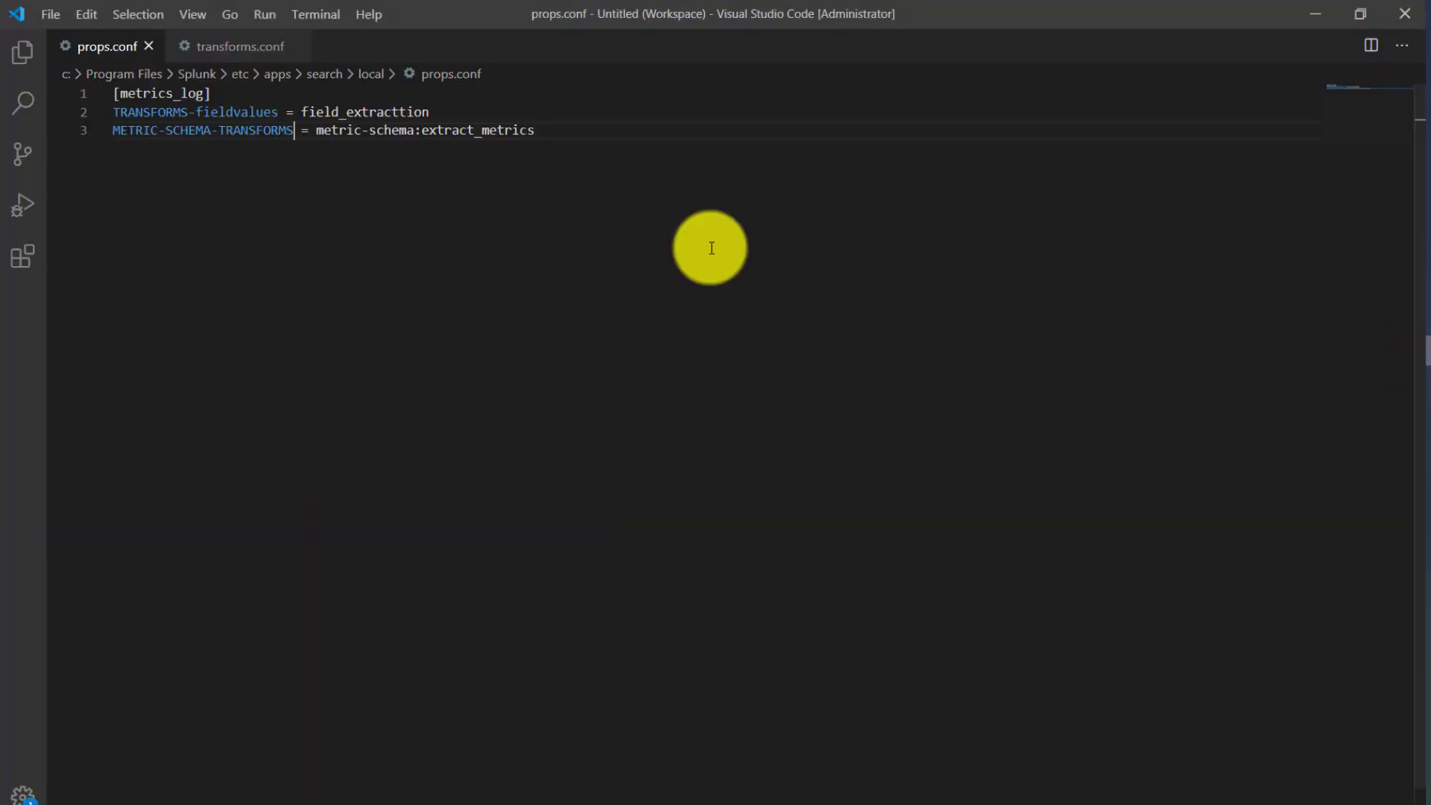
{"action": "left_click", "coordinate": [194, 52]}
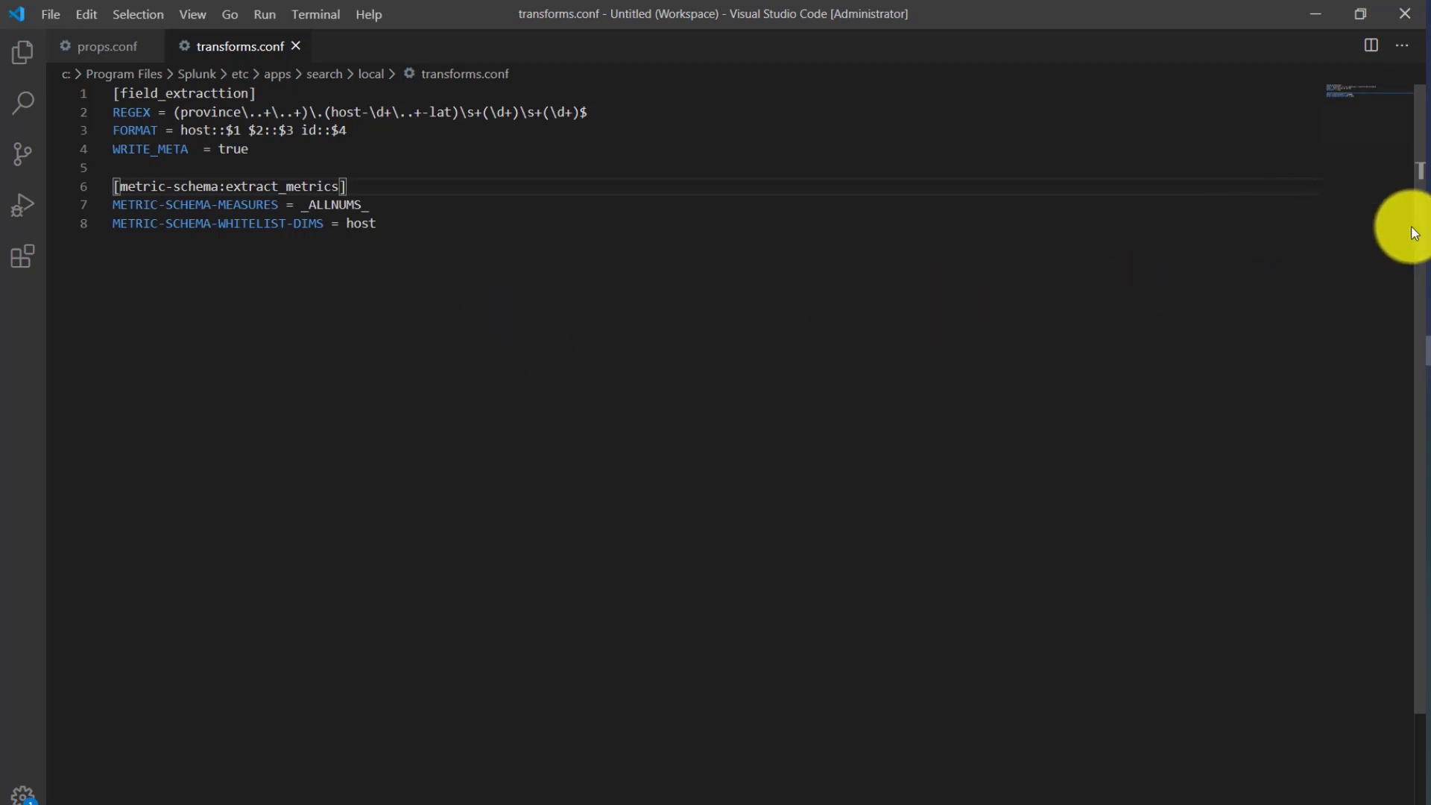
- Switch to Notepad++ and examine the queue and pipeline group values in data_new.txt
{"action": "key", "text": "alt+Tab"}
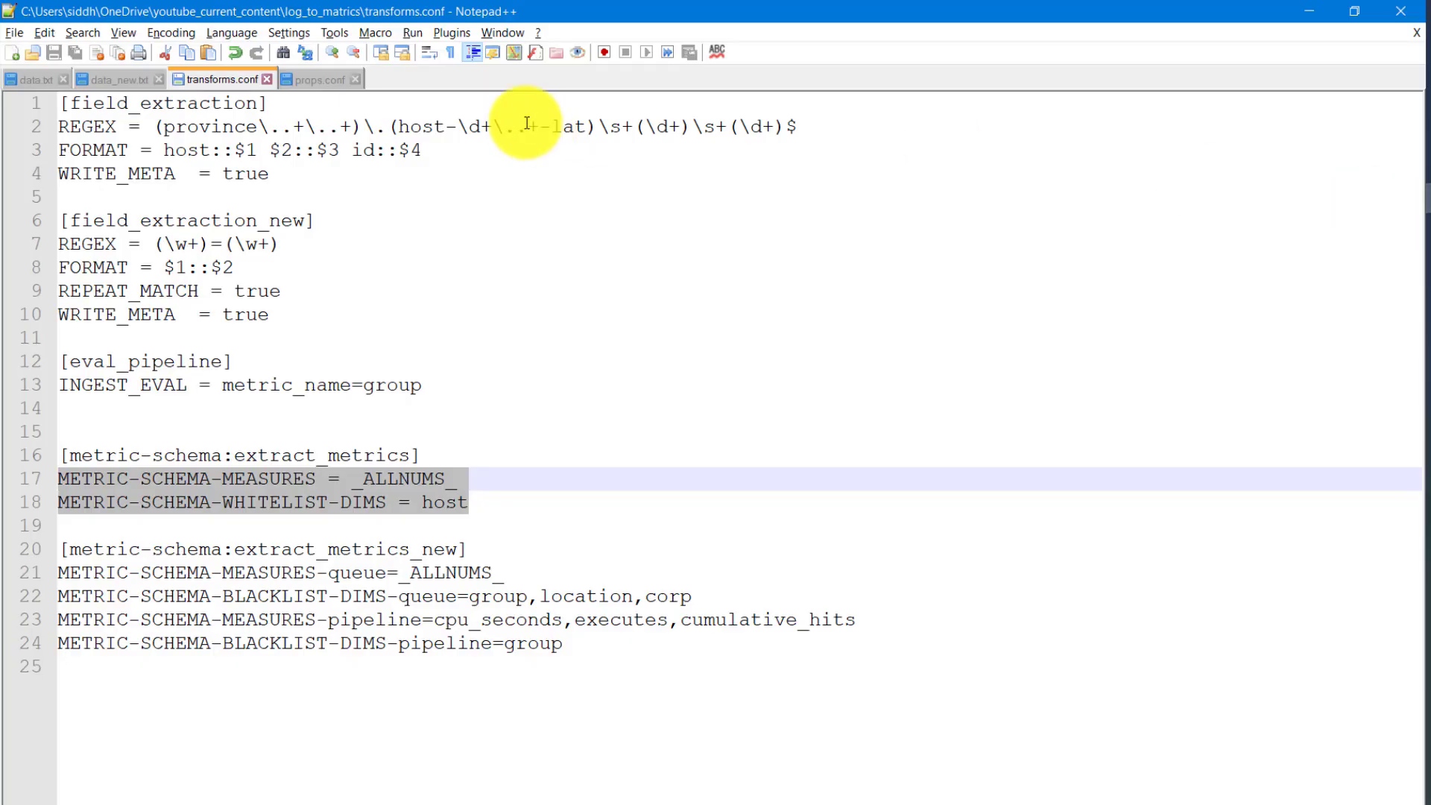
{"action": "left_click", "coordinate": [106, 82]}
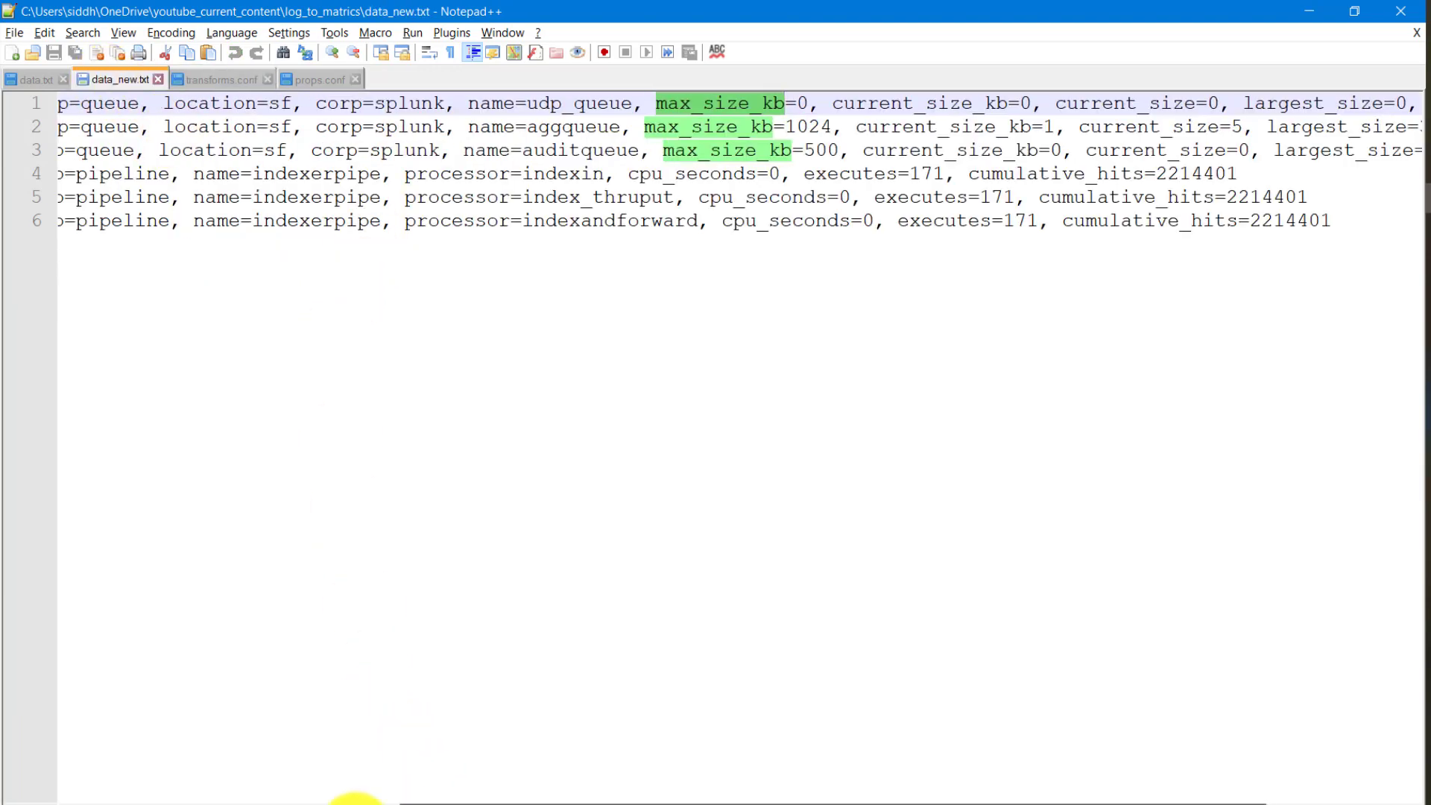
{"action": "left_click_drag", "start_coordinate": [356, 801], "coordinate": [216, 800]}
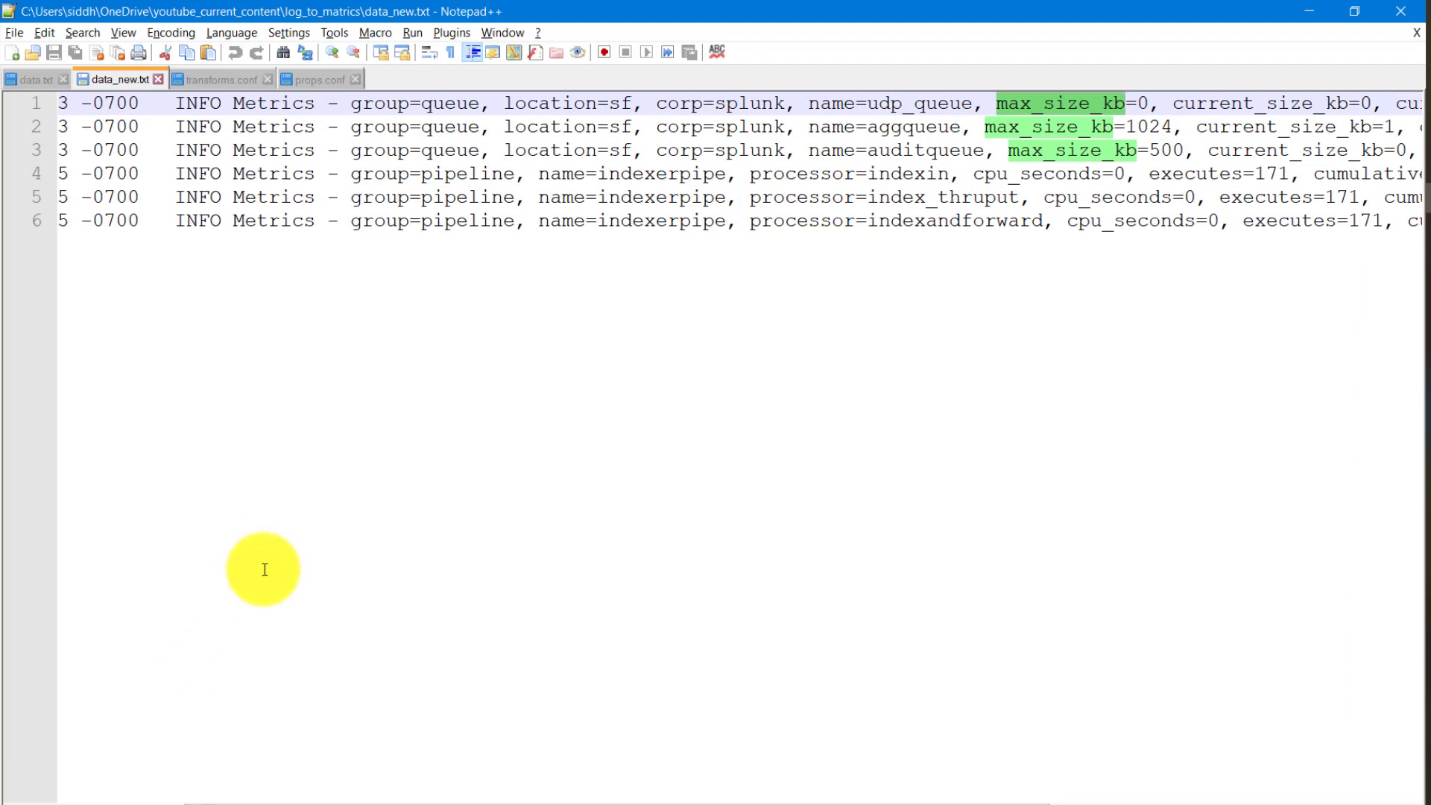
{"action": "double_click", "coordinate": [444, 104]}
{"action": "double_click", "coordinate": [456, 175]}
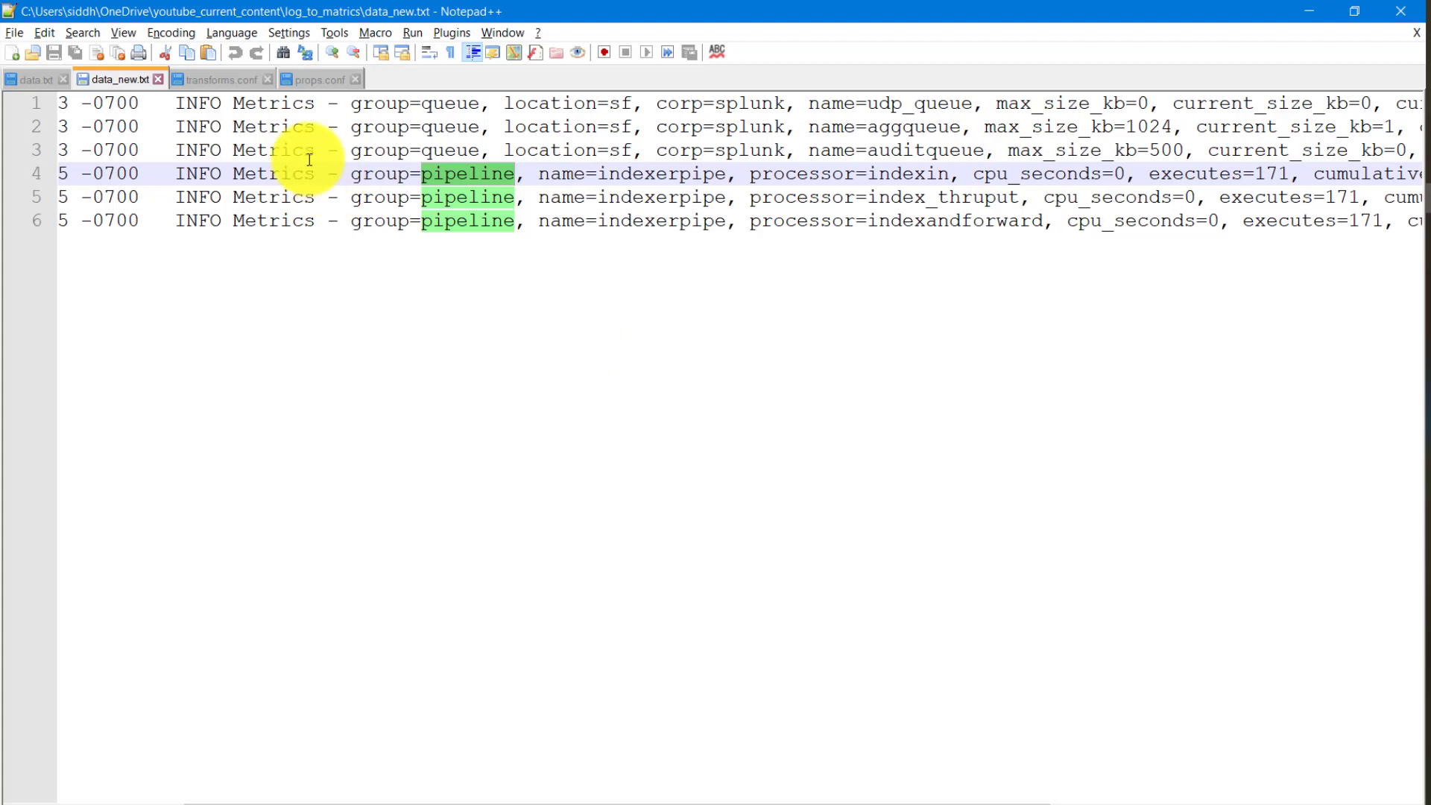
- Examine the metrics_log_new stanza in props.conf, including its field_extraction_new and eval_pipeline transforms
{"action": "left_click", "coordinate": [311, 83]}
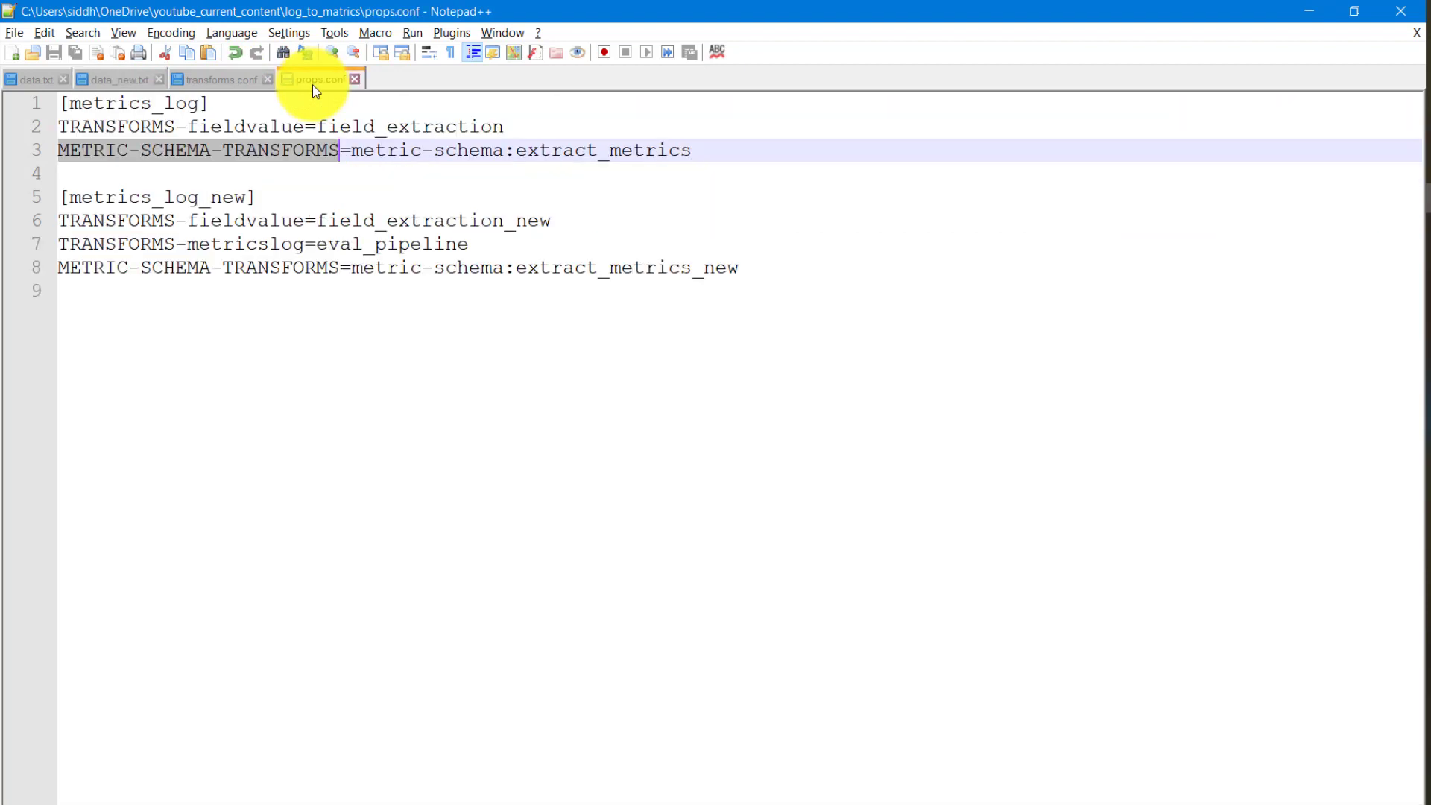
{"action": "left_click", "coordinate": [293, 291]}
{"action": "double_click", "coordinate": [112, 197]}
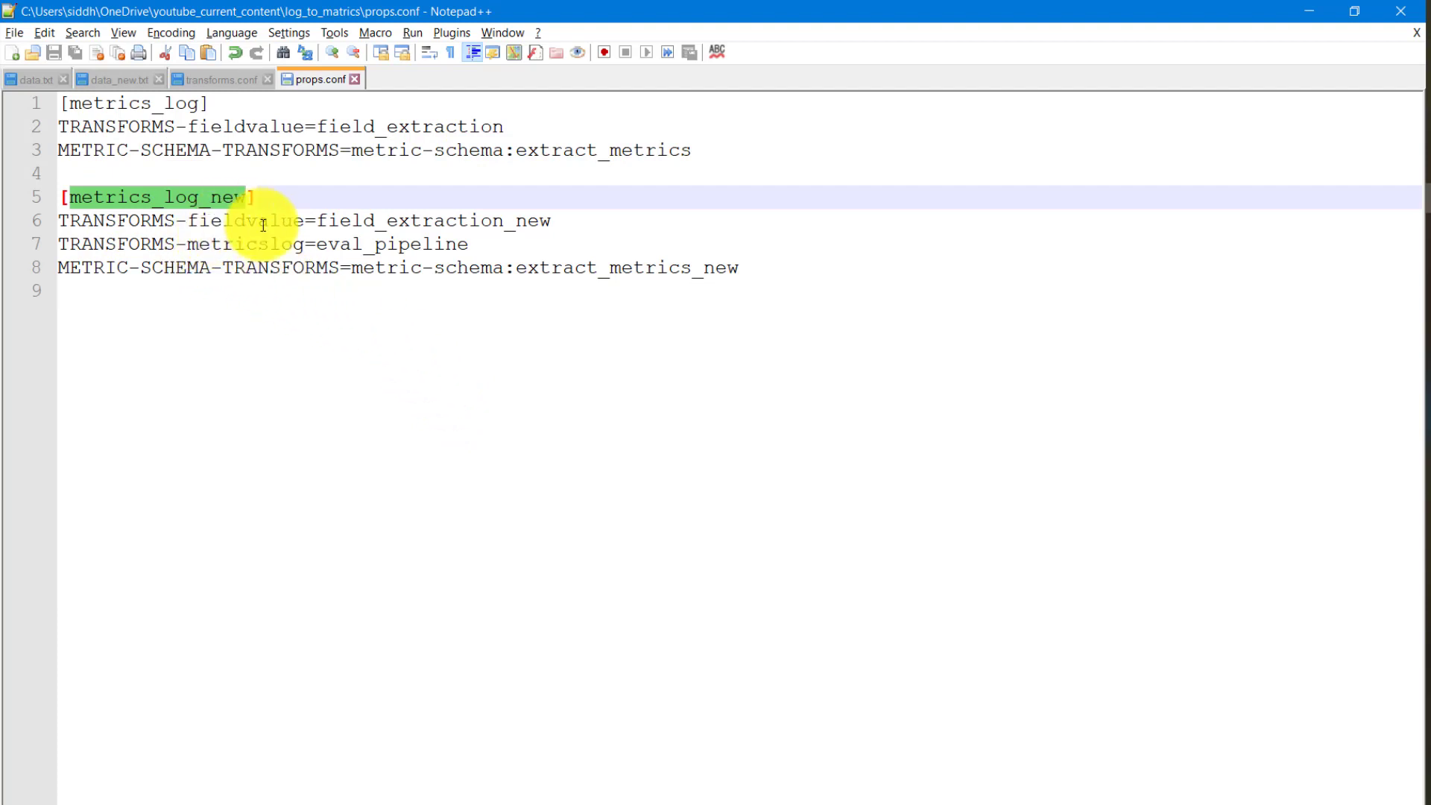
{"action": "double_click", "coordinate": [403, 221]}
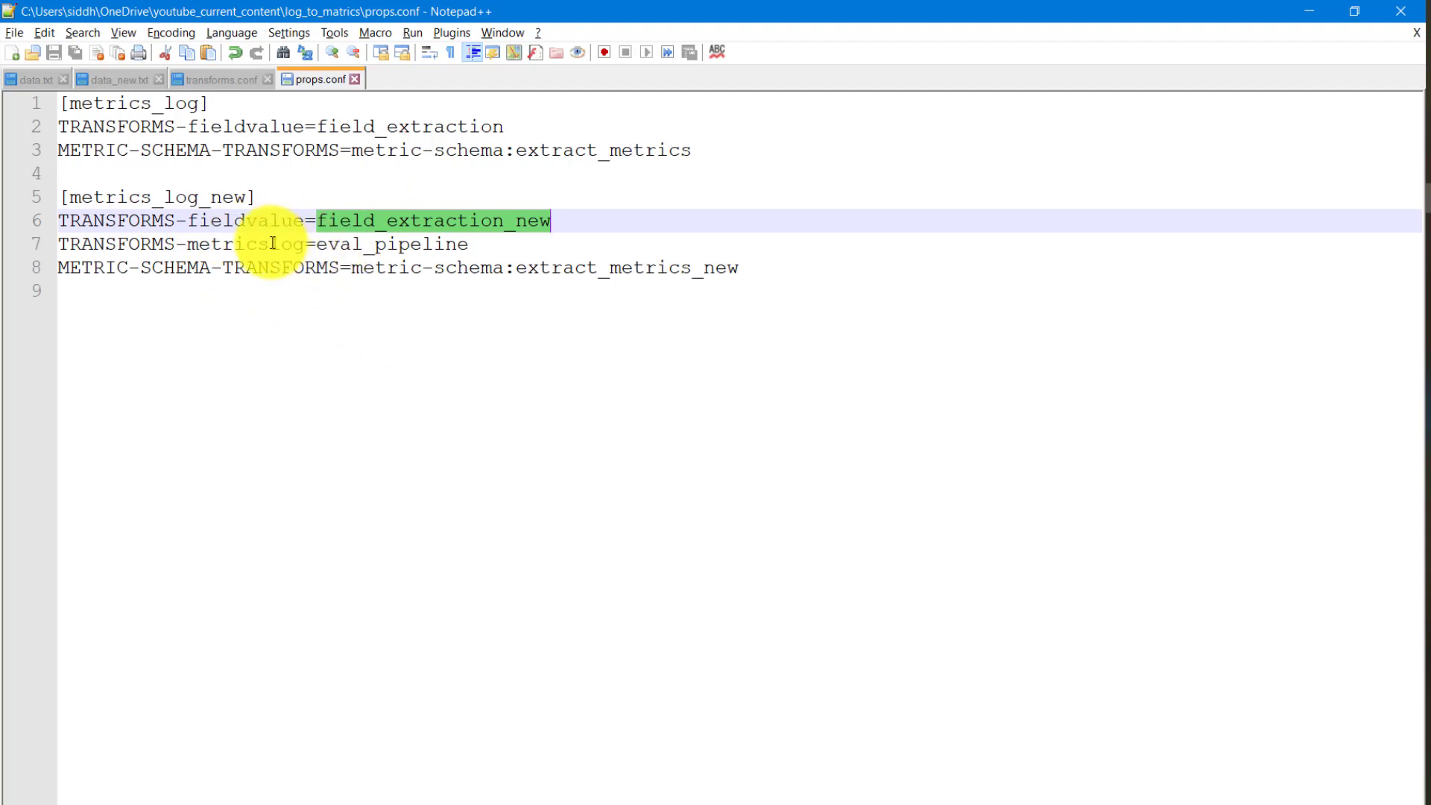
{"action": "double_click", "coordinate": [373, 246]}
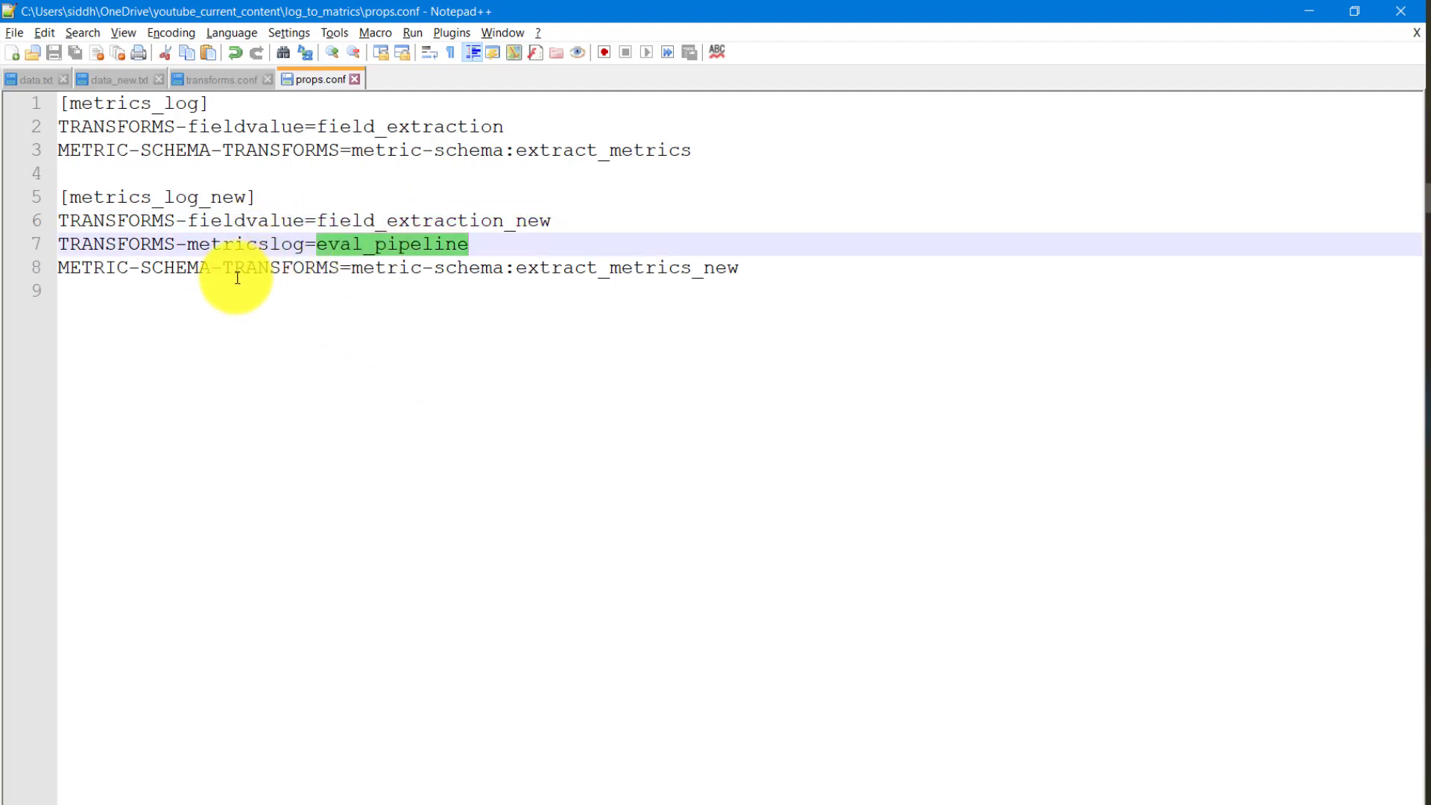
- Copy the metrics_log_new stanza from the Notepad++ props.conf below the metrics_log stanza of props.conf in Visual Studio Code and save
{"action": "triple_click", "coordinate": [265, 269]}
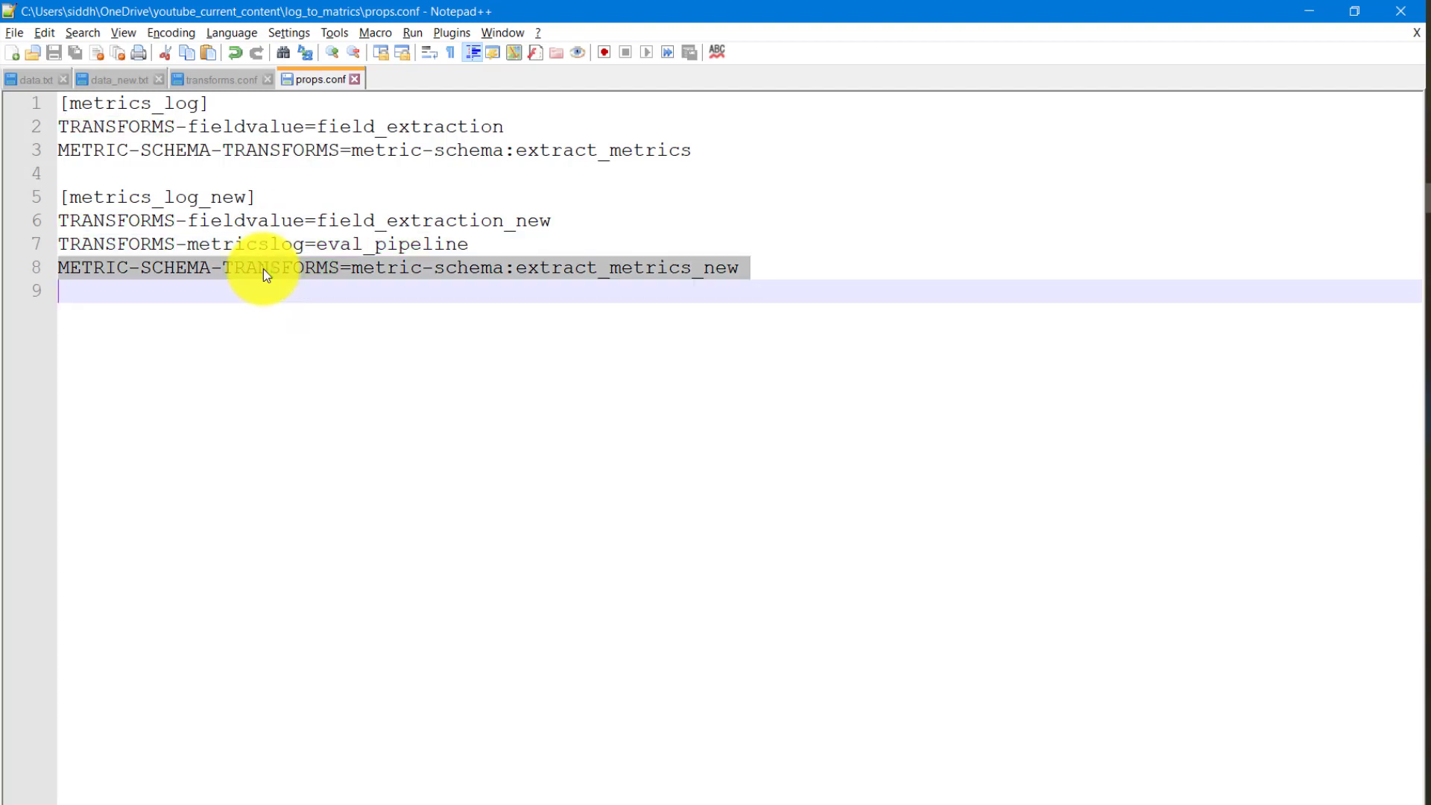
{"action": "left_click", "coordinate": [59, 198]}
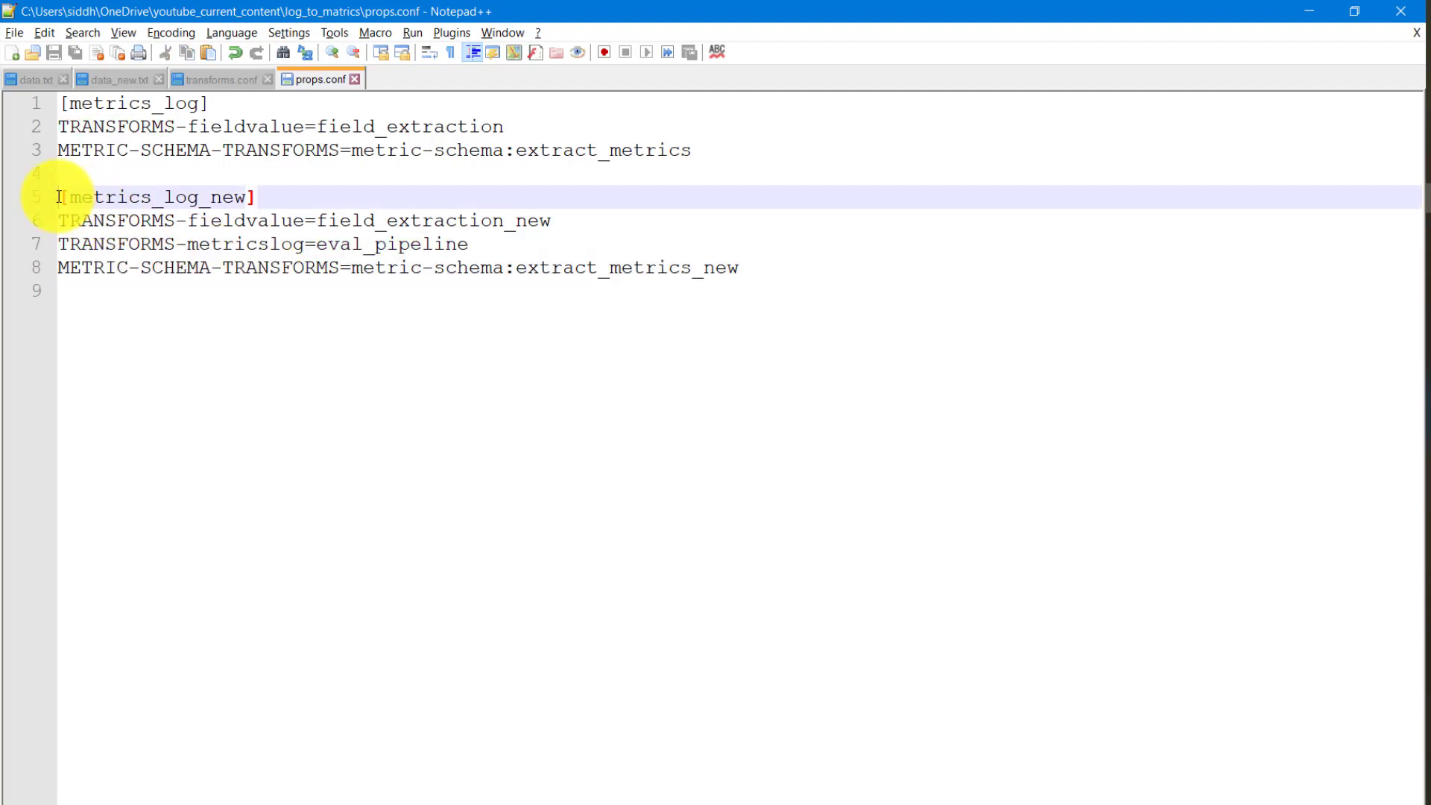
{"action": "left_click", "coordinate": [754, 270], "text": "shift"}
{"action": "key", "text": "ctrl+c"}
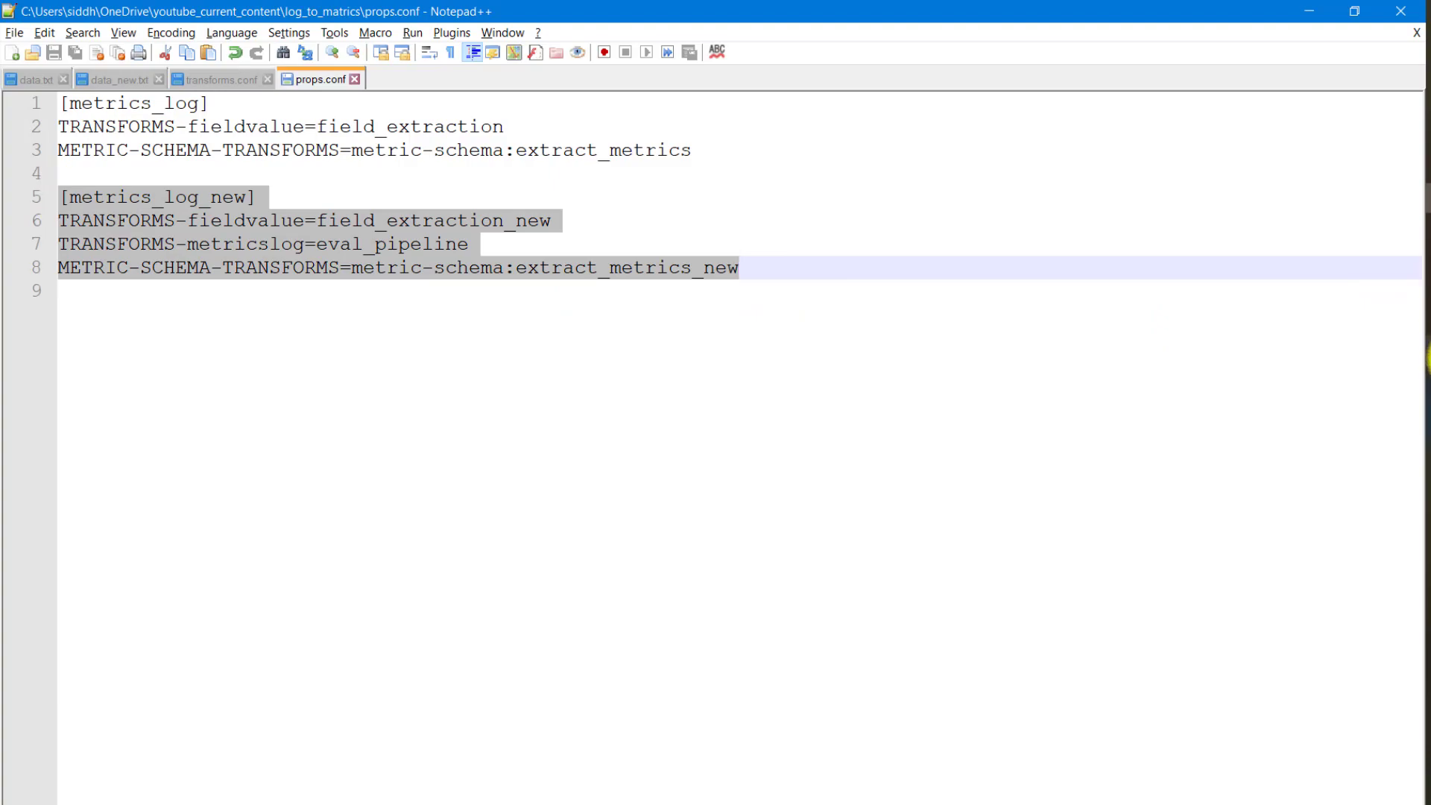
{"action": "left_click", "coordinate": [1430, 358]}
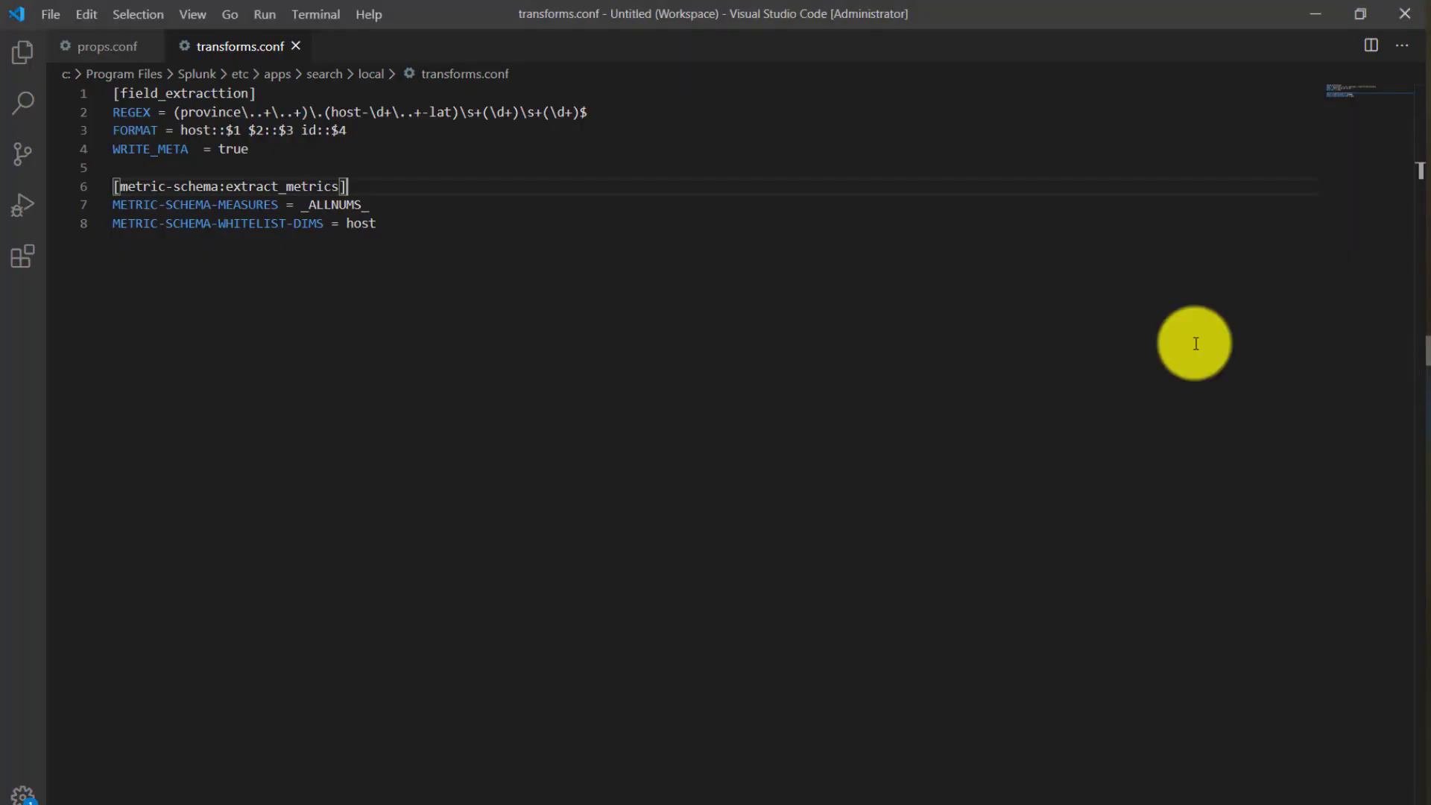
{"action": "left_click", "coordinate": [89, 47]}
{"action": "left_click", "coordinate": [589, 128]}
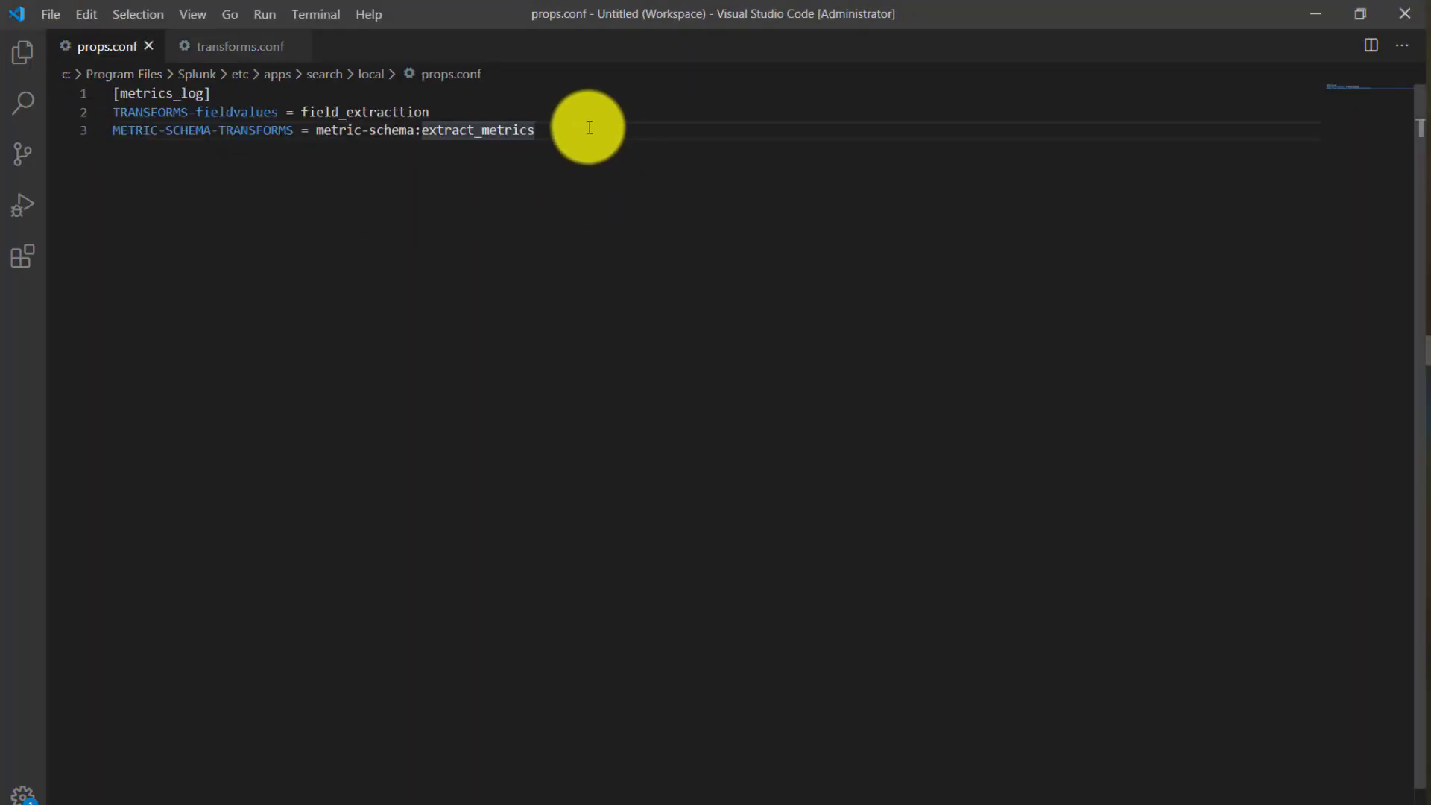
{"action": "key", "text": "Return"}
{"action": "key", "text": "Return"}
{"action": "key", "text": "ctrl+v"}
{"action": "key", "text": "ctrl+s"}
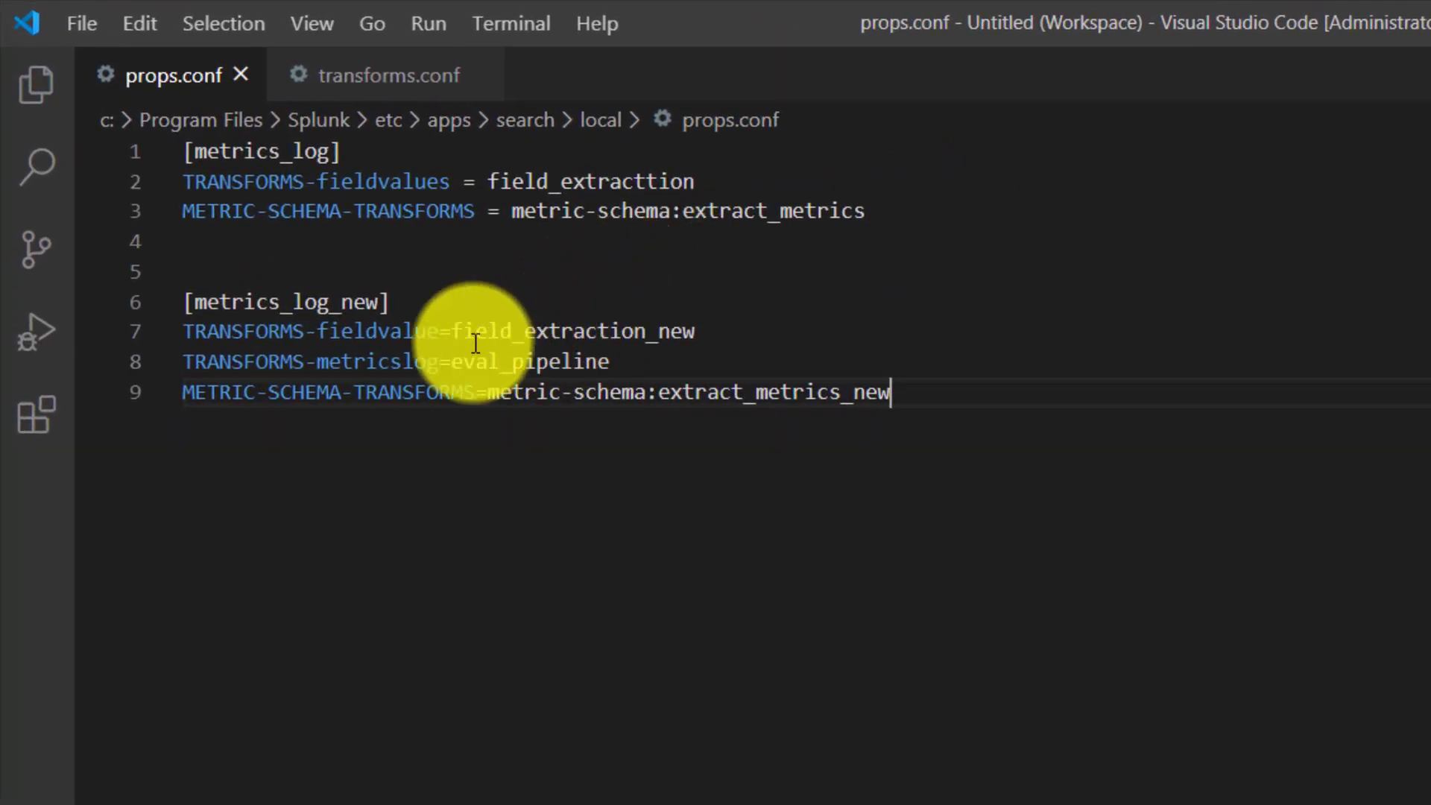
- Copy the field_extraction_new stanza from the Notepad++ transforms.conf below the field_extracttion stanza of transforms.conf in Visual Studio Code
{"action": "double_click", "coordinate": [552, 331]}
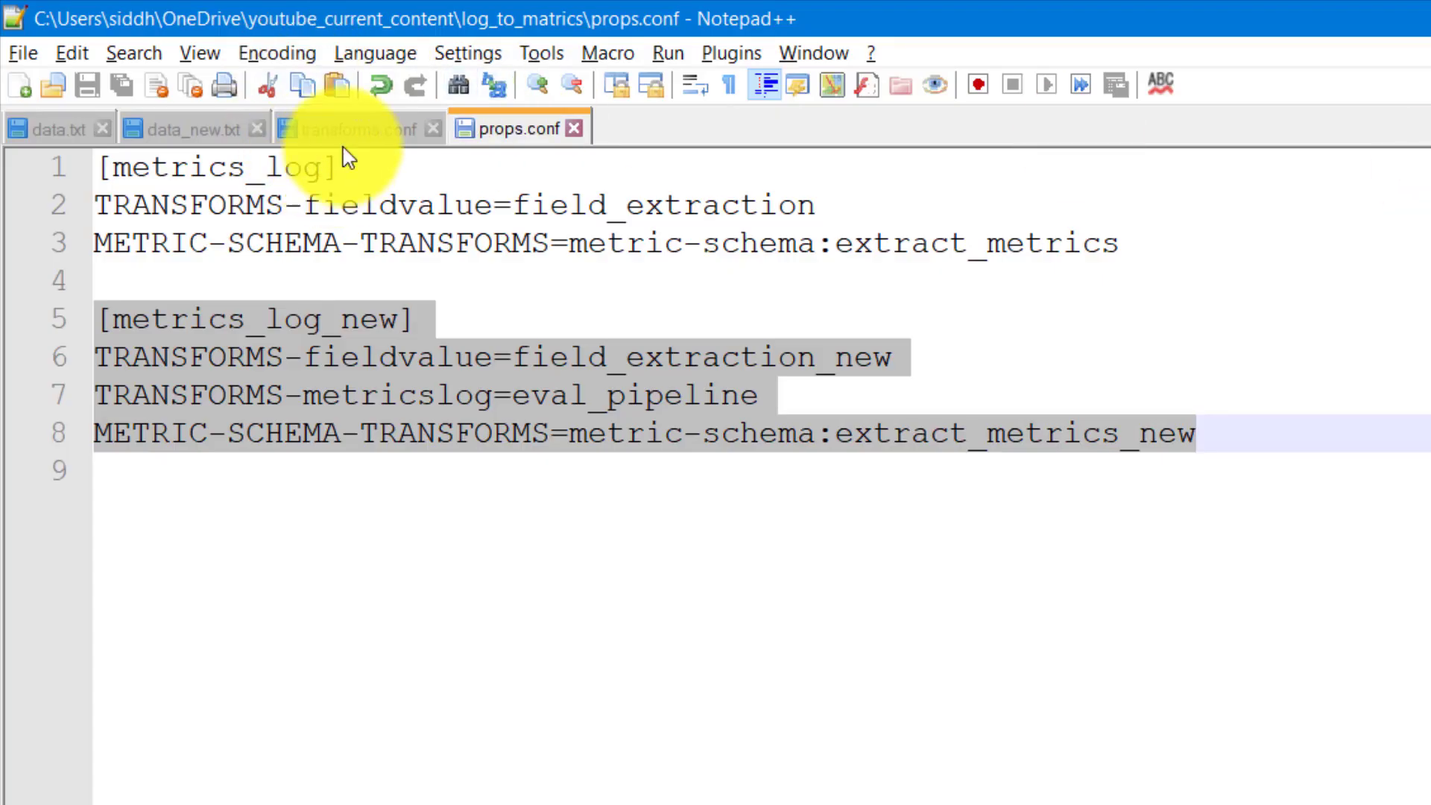
{"action": "left_click", "coordinate": [344, 132]}
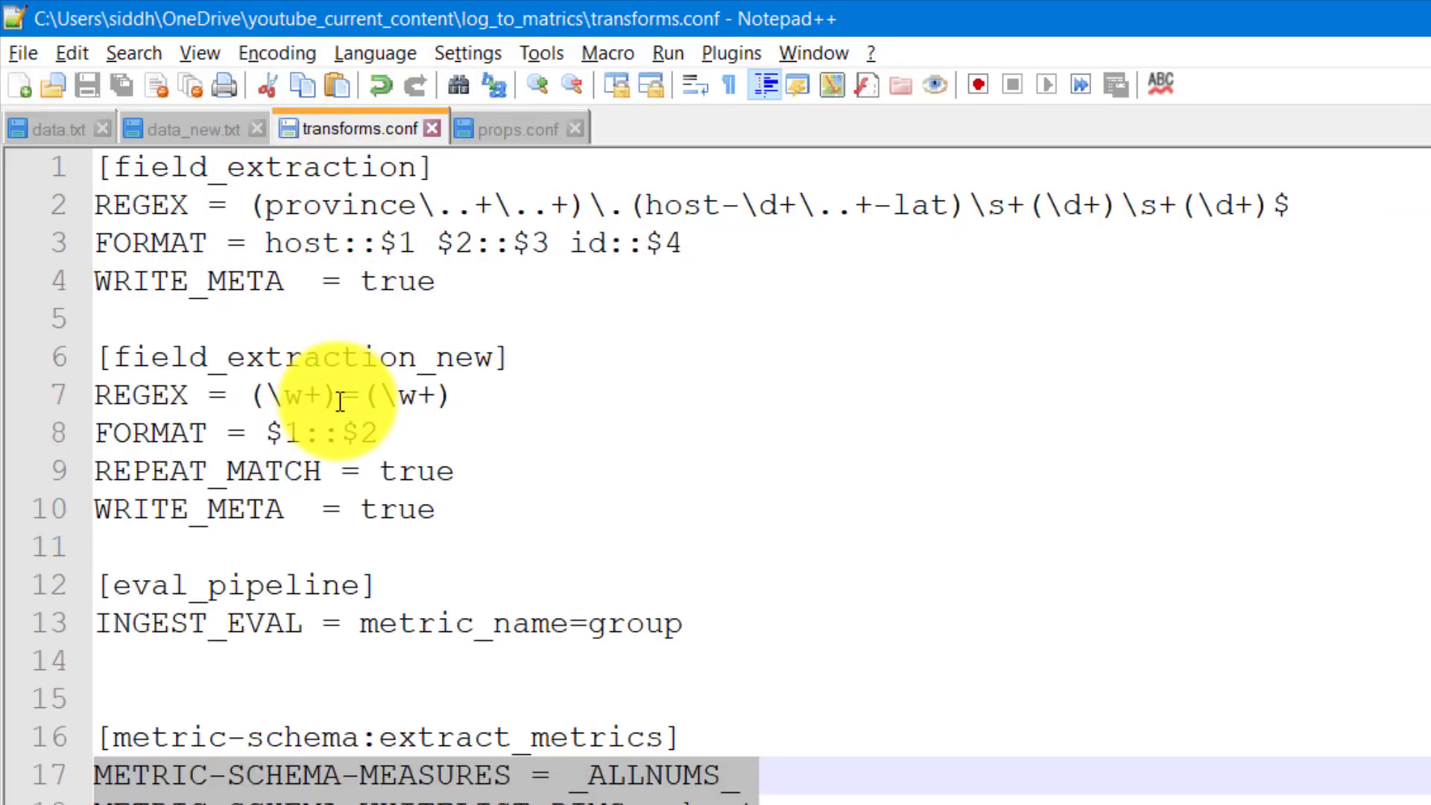
{"action": "left_click", "coordinate": [305, 357]}
{"action": "left_click_drag", "start_coordinate": [470, 515], "coordinate": [76, 376]}
{"action": "key", "text": "ctrl+c"}
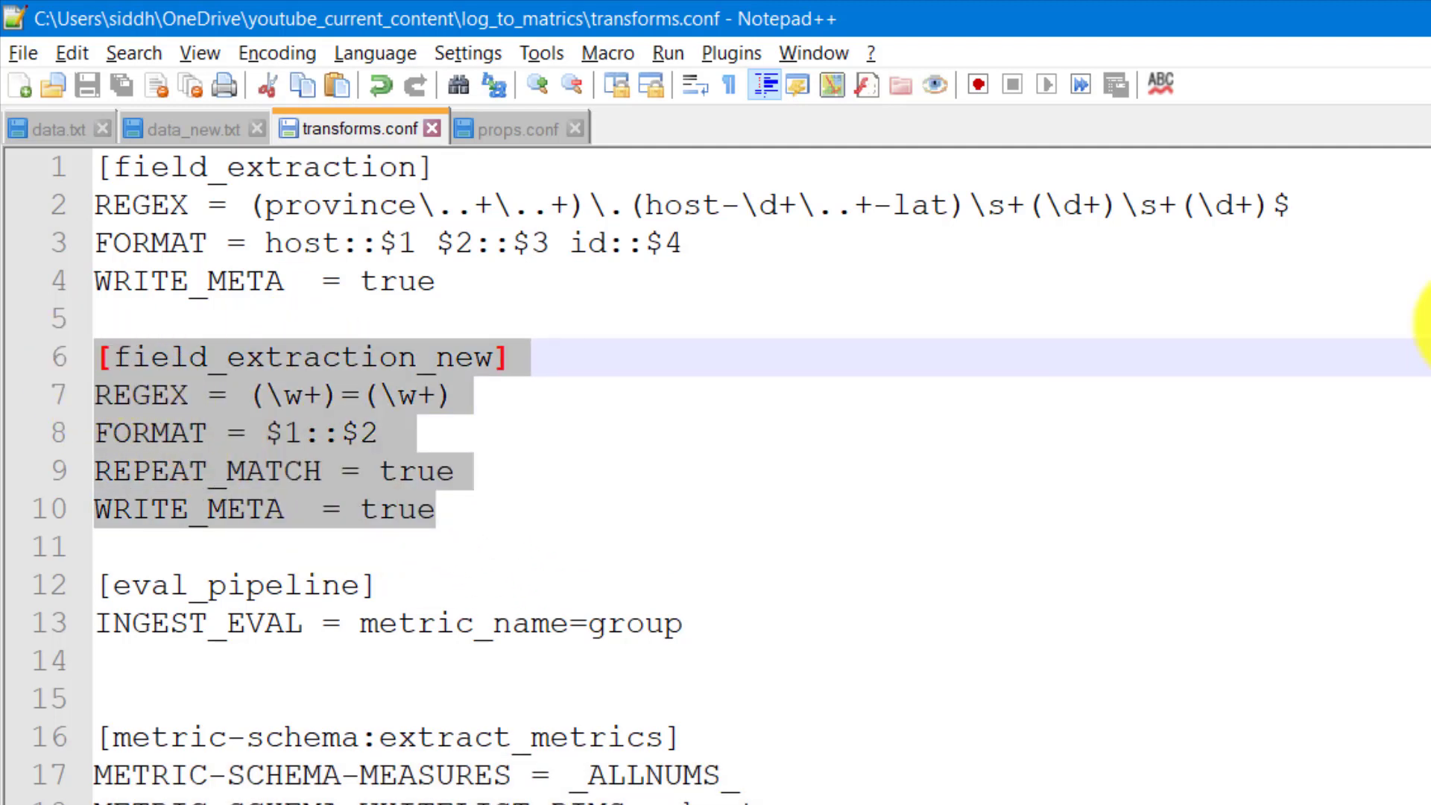
{"action": "key", "text": "alt+Tab"}
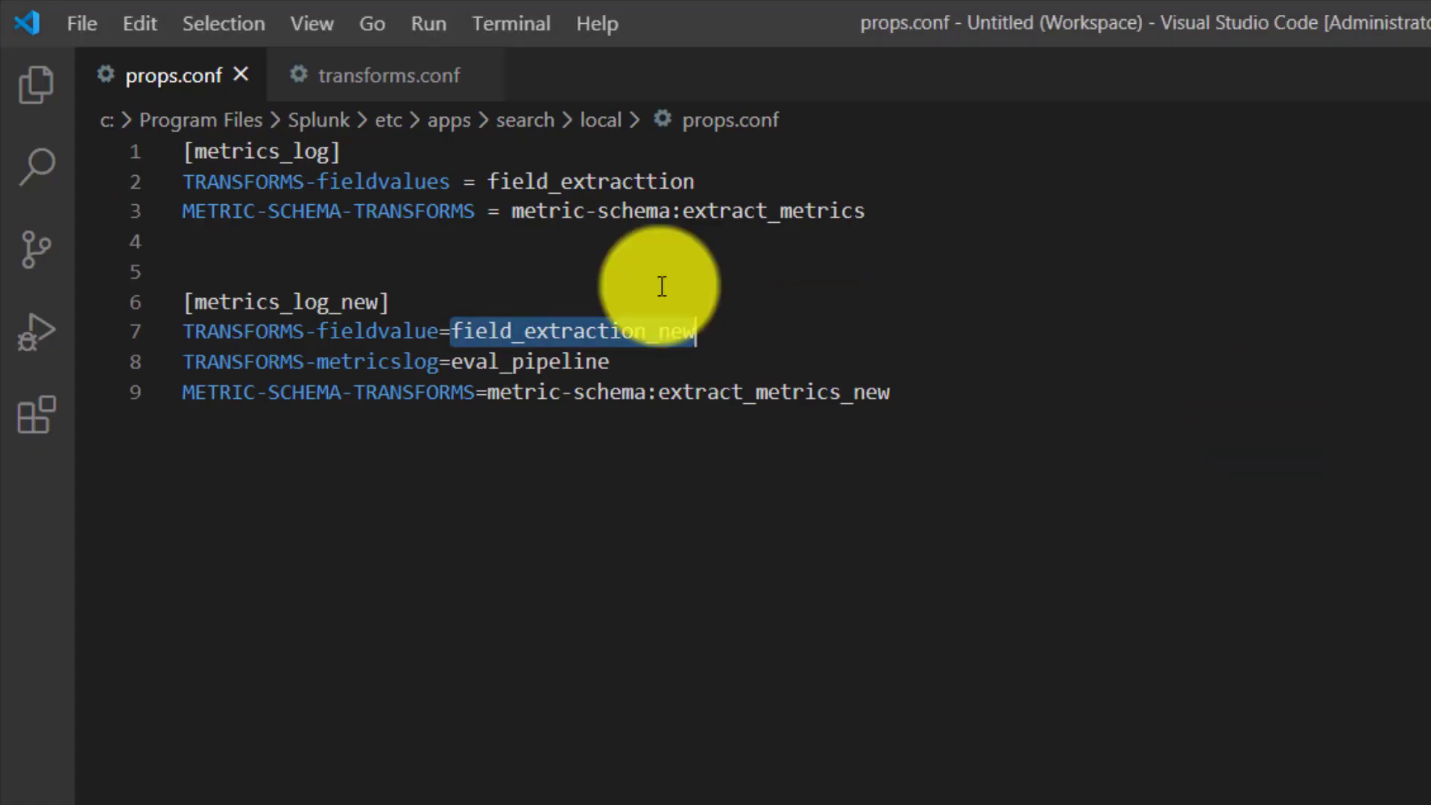
{"action": "left_click", "coordinate": [362, 88]}
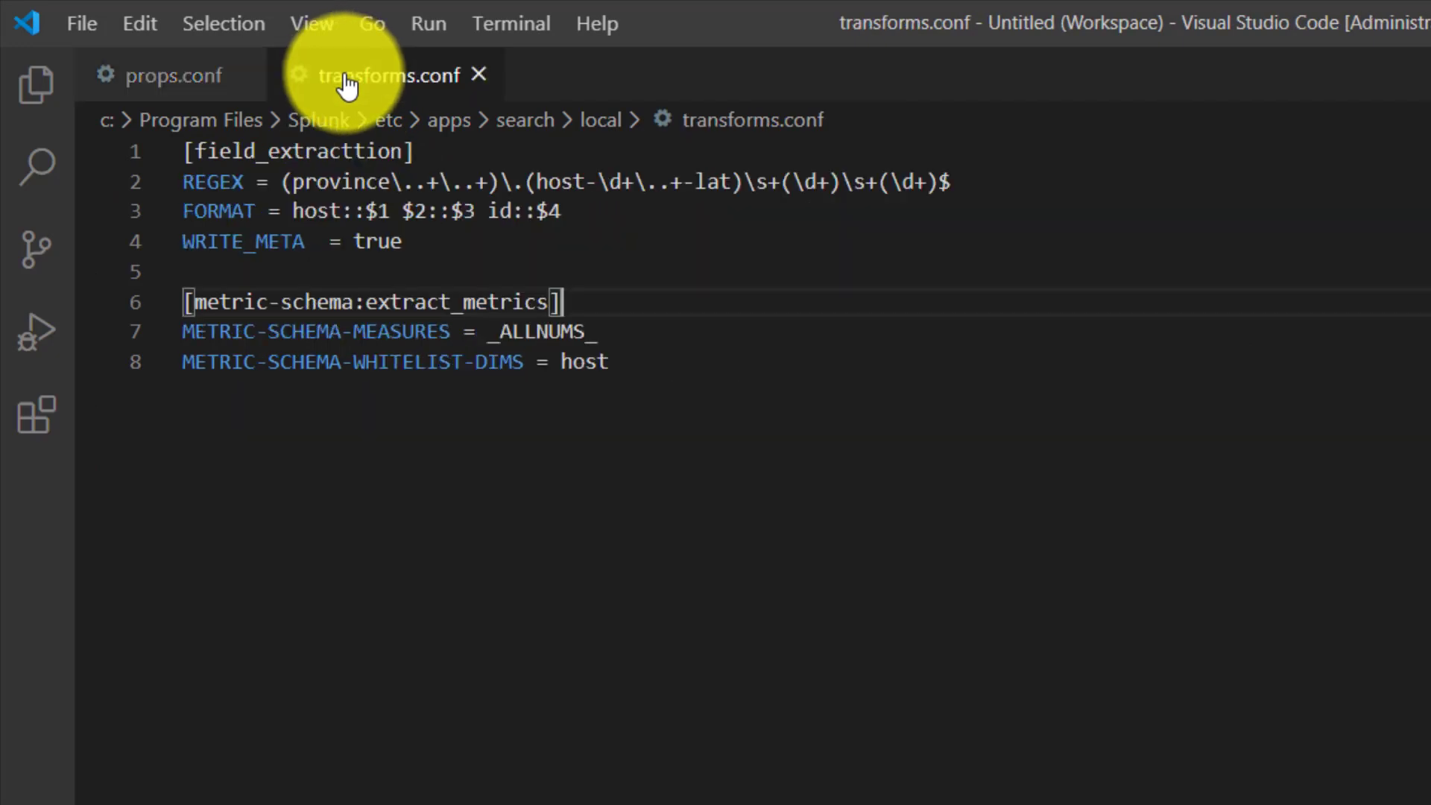
{"action": "left_click", "coordinate": [477, 242]}
{"action": "key", "text": "Return"}
{"action": "key", "text": "Return"}
{"action": "key", "text": "ctrl+v"}
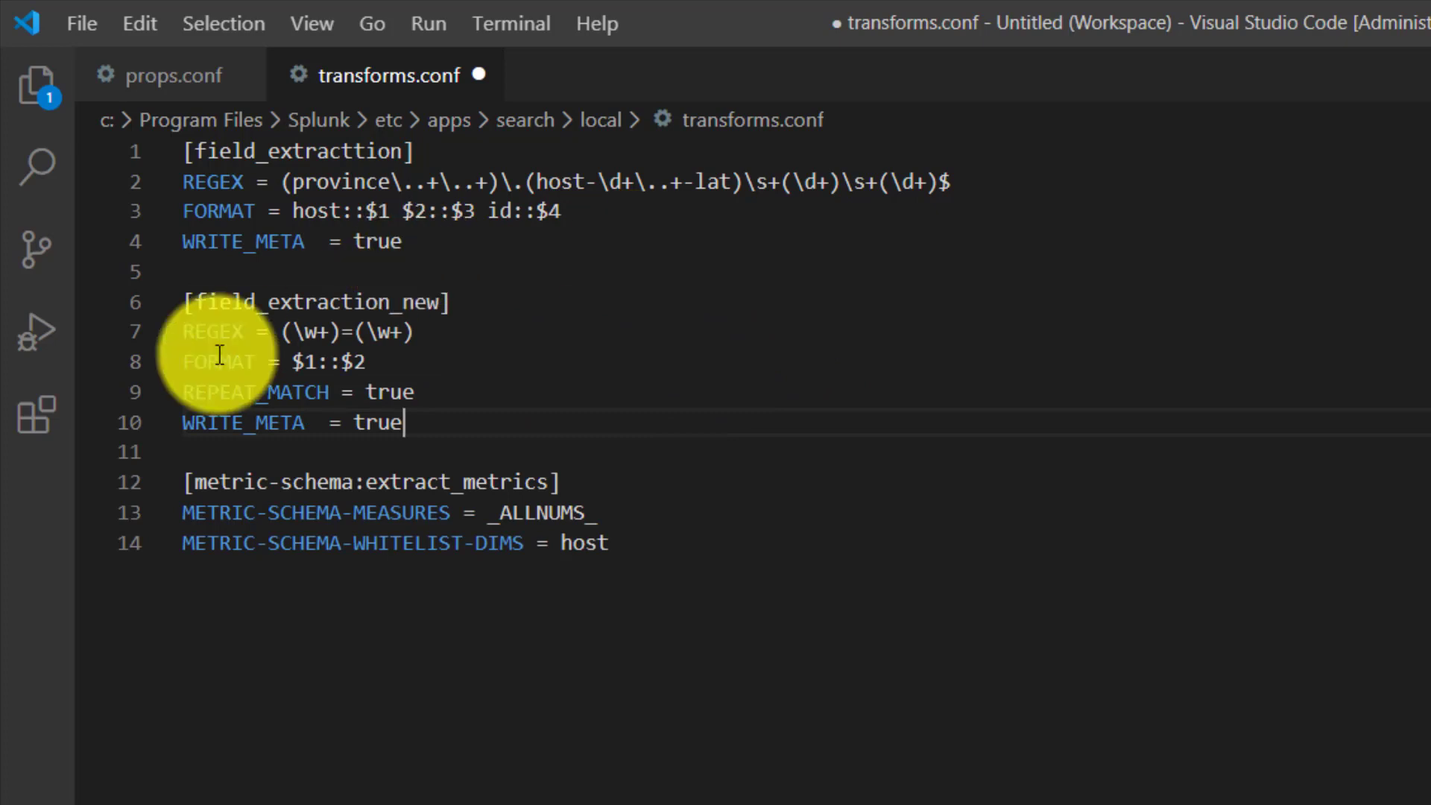
- Check the REGEX and FORMAT lines of the field_extraction_new stanza and save transforms.conf
{"action": "left_click", "coordinate": [203, 328]}
{"action": "double_click", "coordinate": [203, 327]}
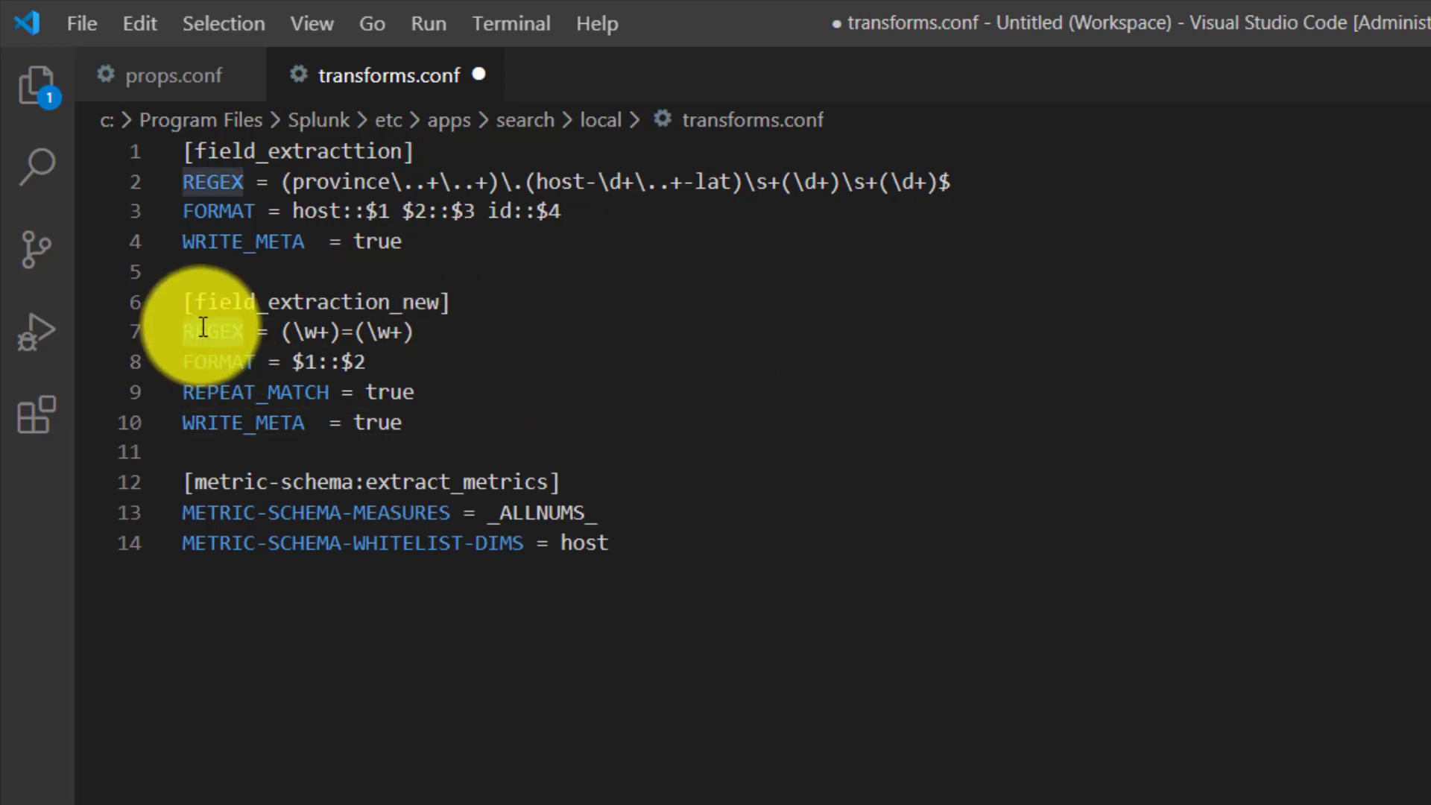
{"action": "left_click", "coordinate": [311, 362]}
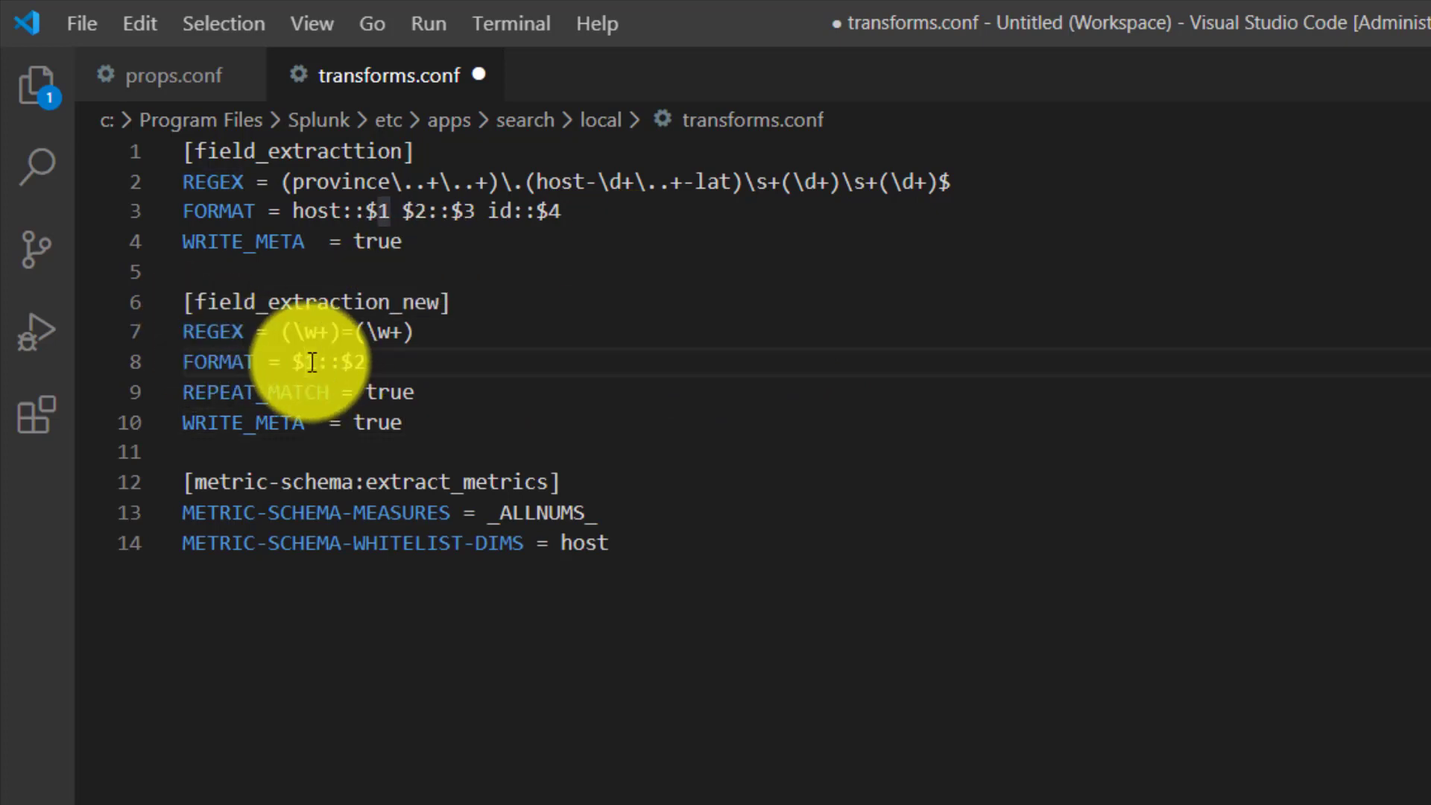
{"action": "key", "text": "ctrl+s"}
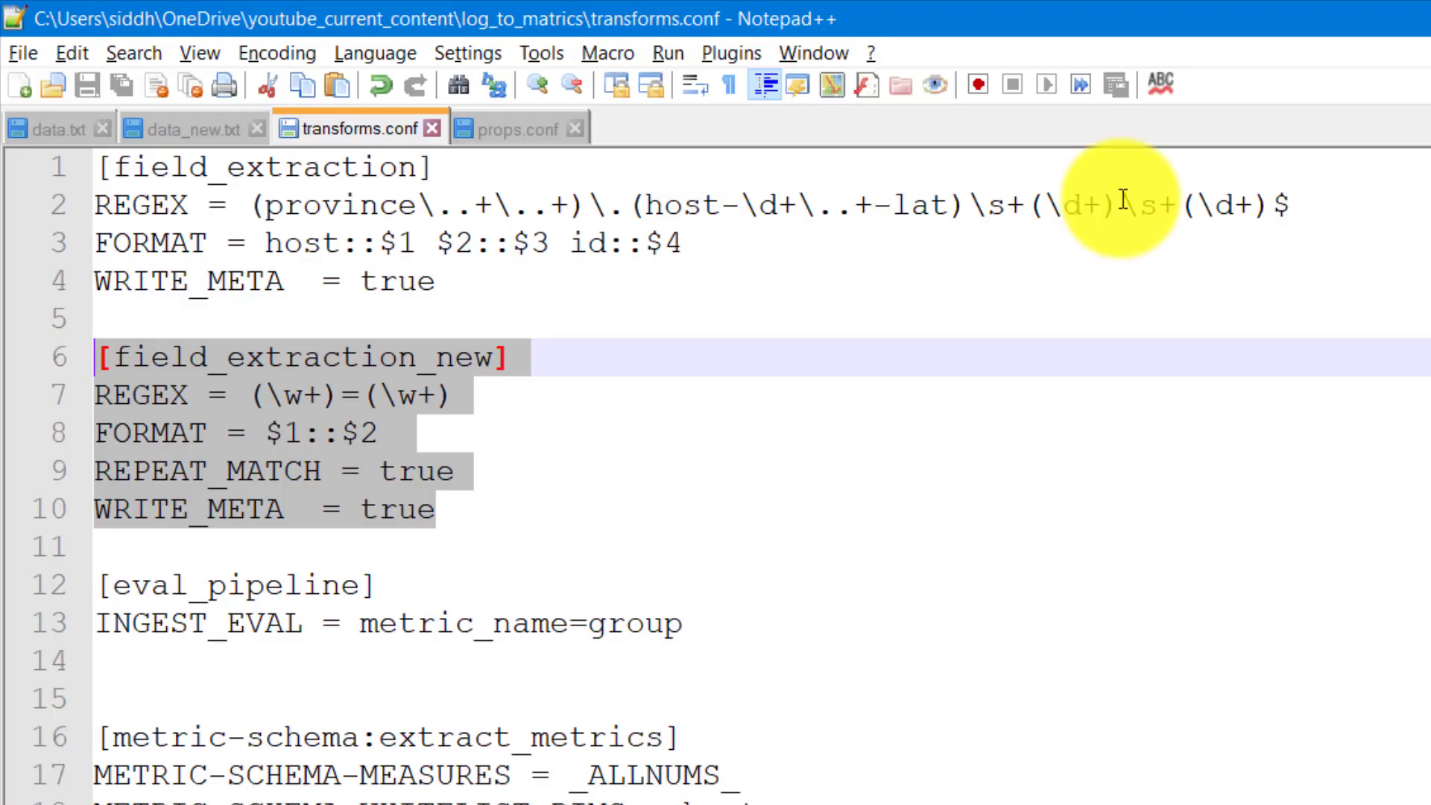
- Compare the location=sf pair in data_new.txt in Notepad++ with the REGEX, FORMAT and REPEAT_MATCH lines of field_extraction_new in Visual Studio Code
{"action": "left_click", "coordinate": [199, 133]}
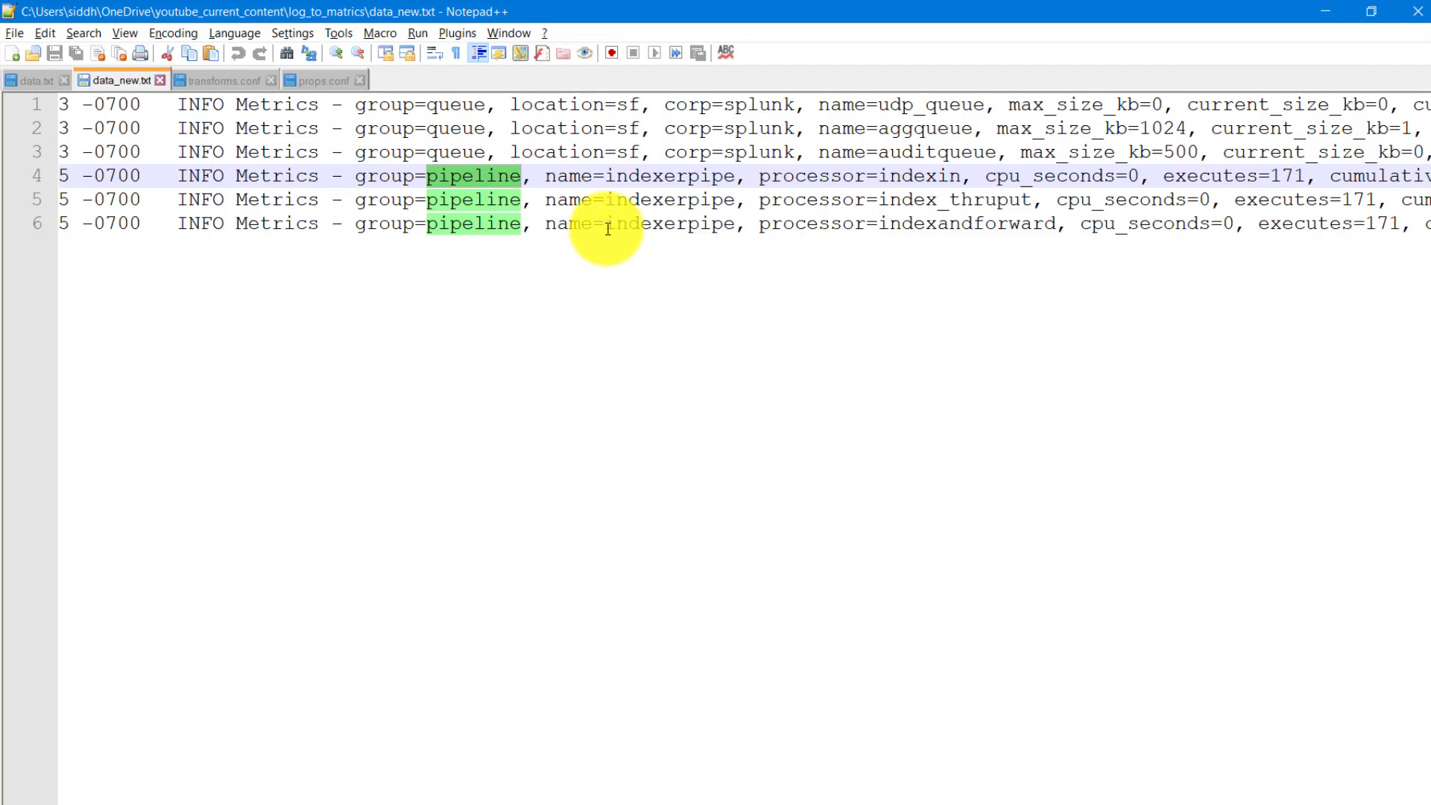
{"action": "double_click", "coordinate": [540, 104]}
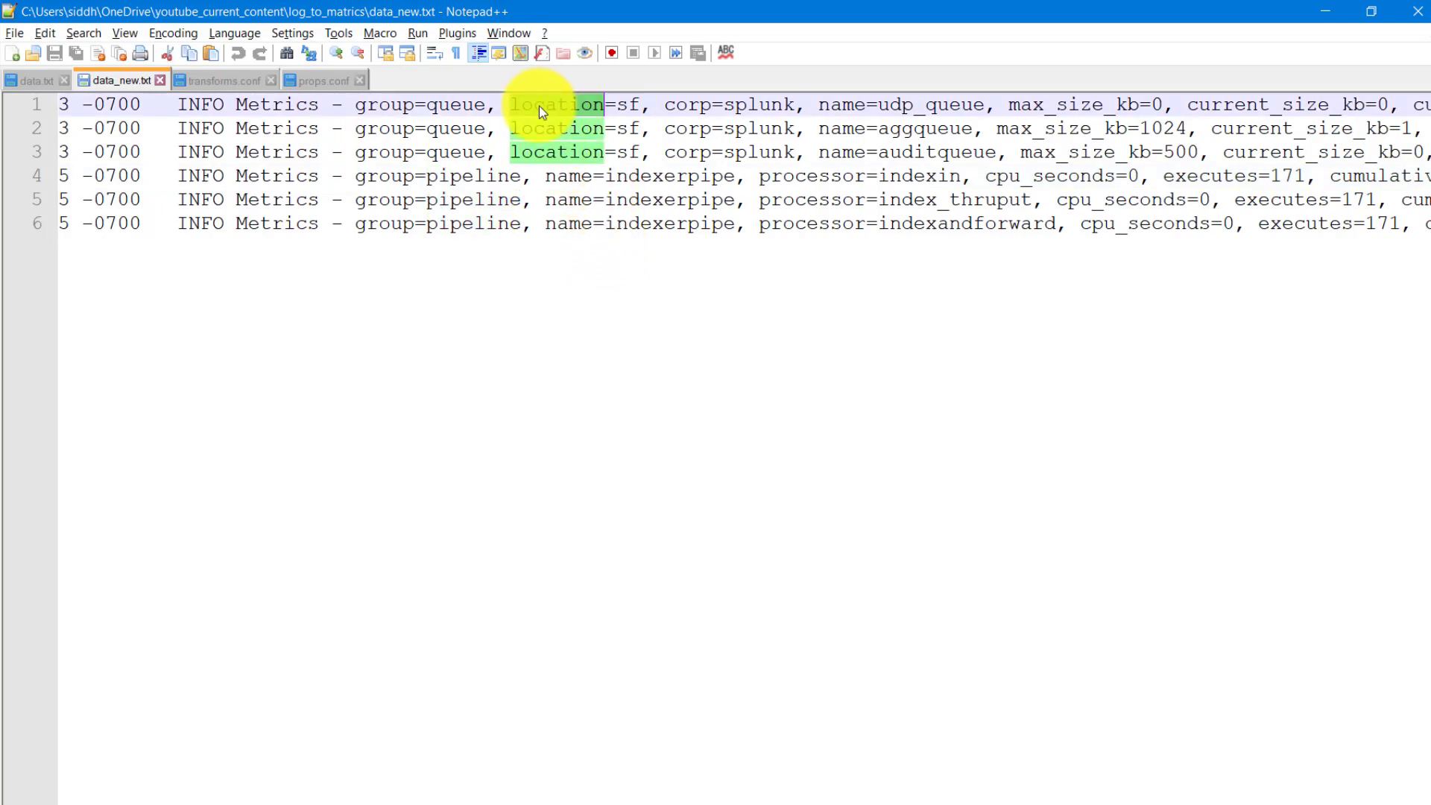
{"action": "double_click", "coordinate": [625, 106]}
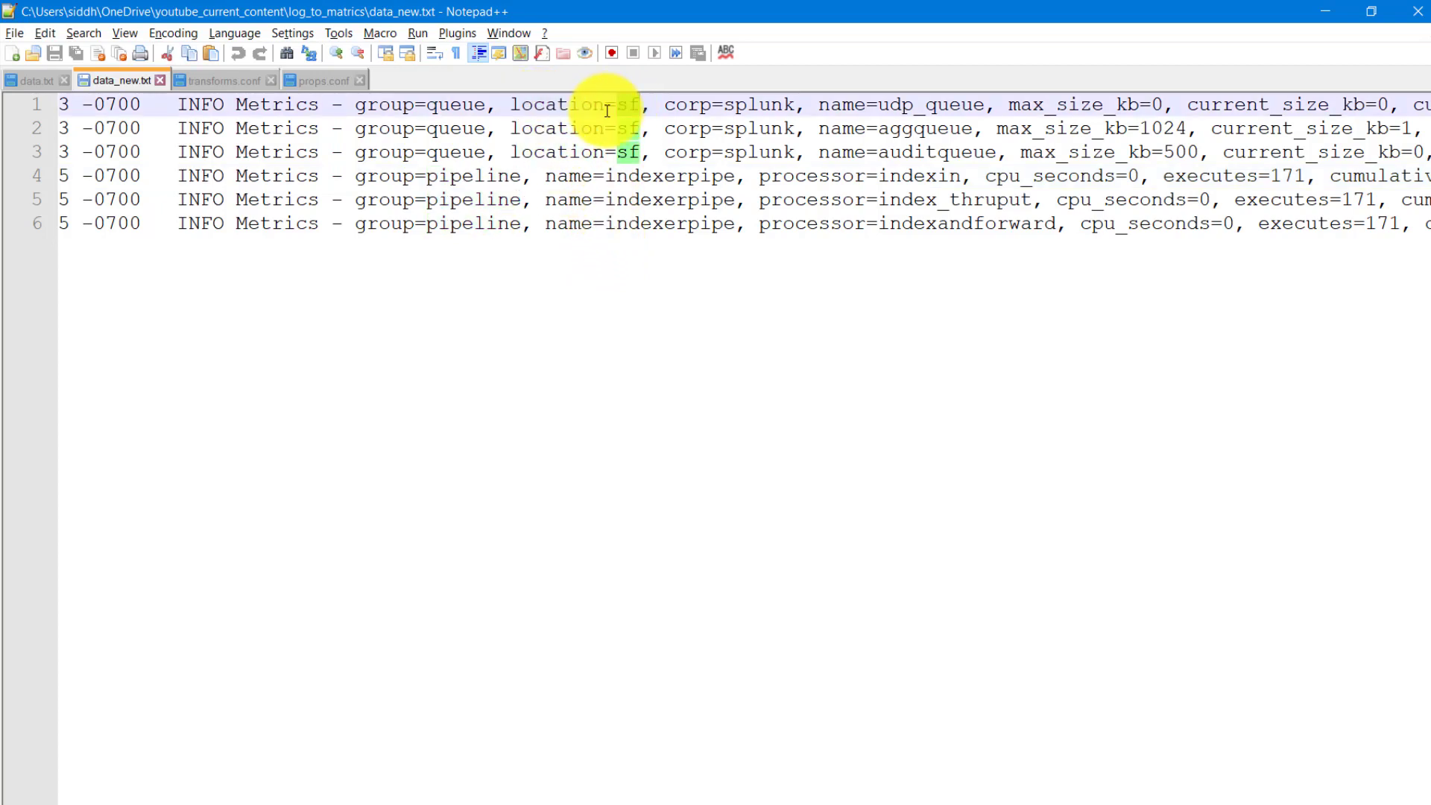
{"action": "left_click", "coordinate": [611, 108]}
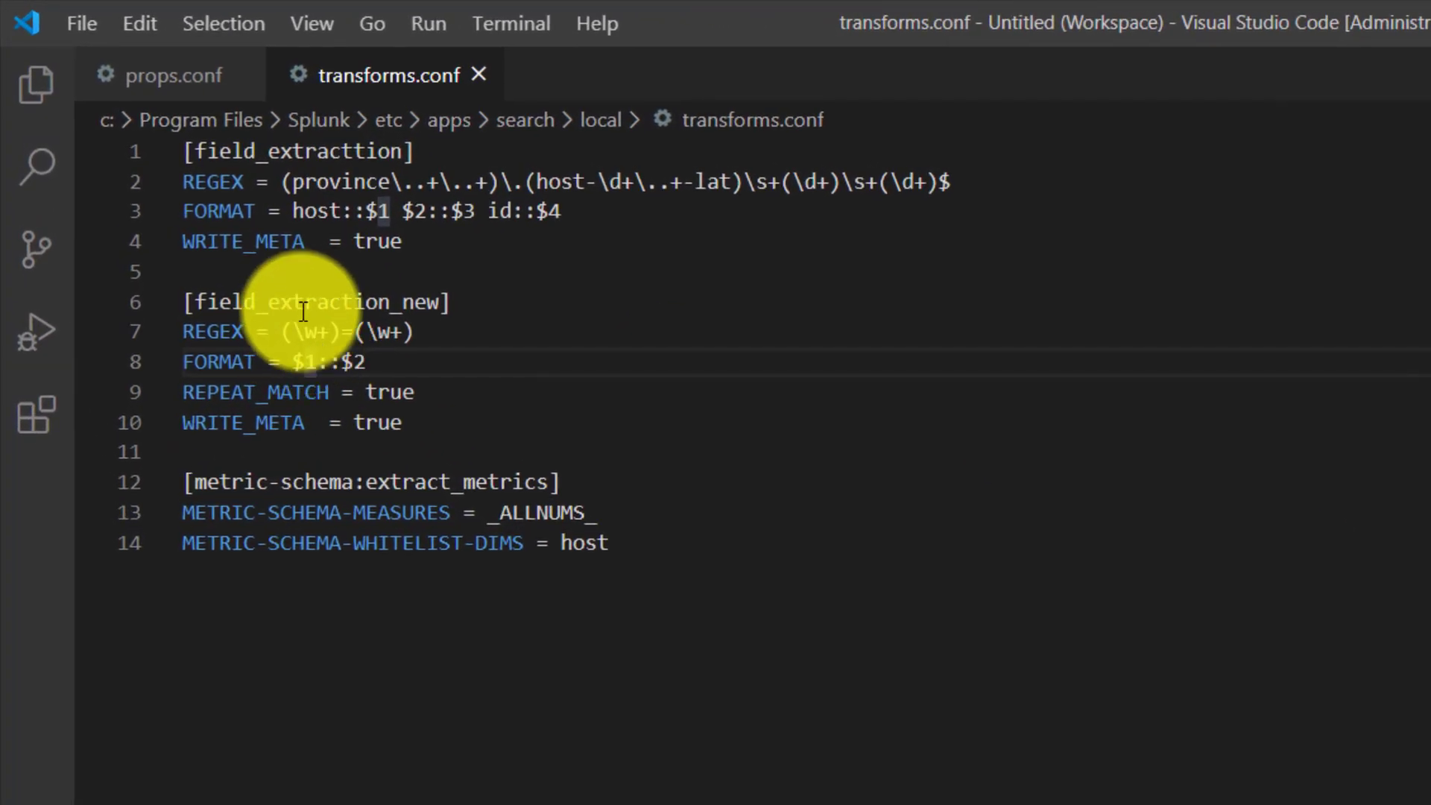
{"action": "left_click_drag", "start_coordinate": [284, 340], "coordinate": [344, 342]}
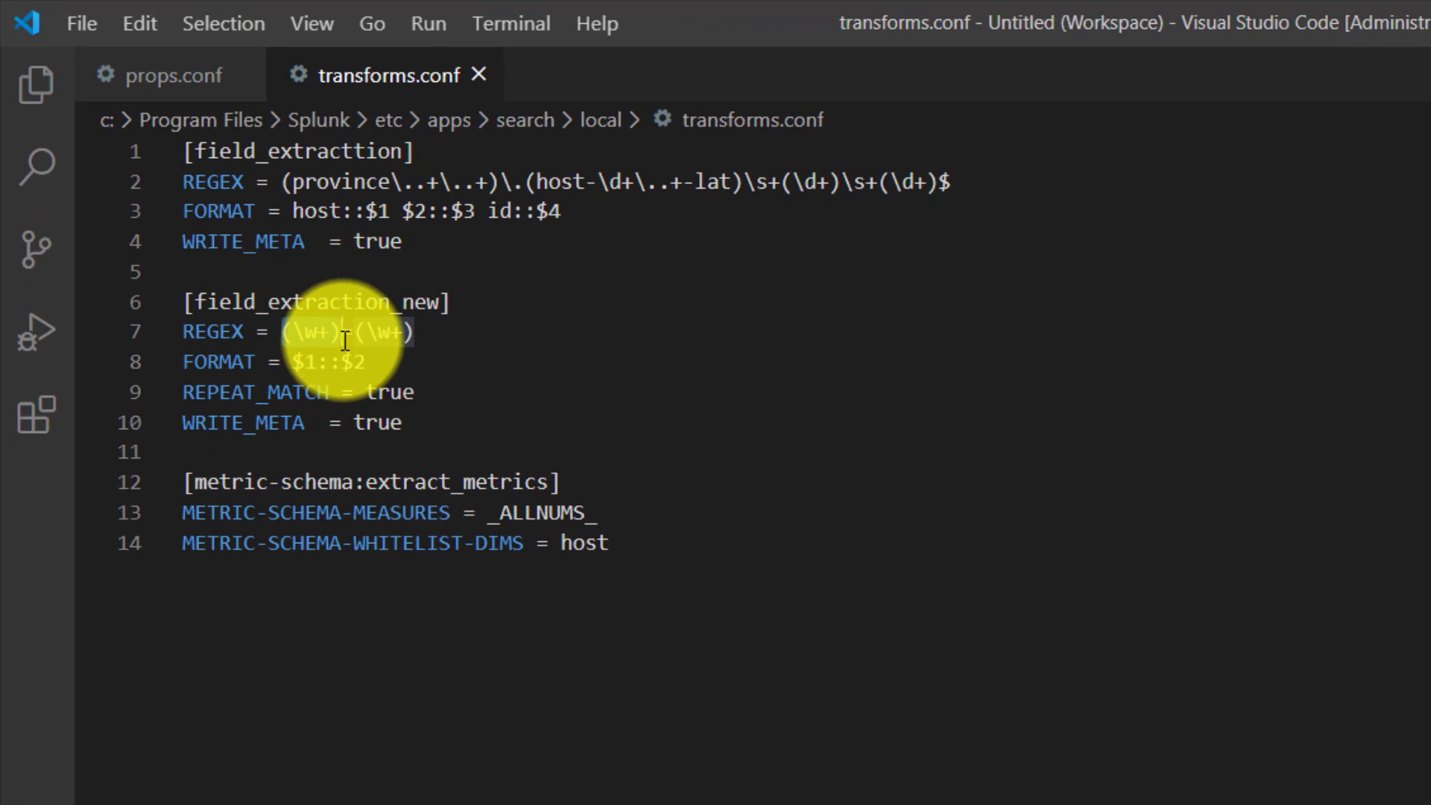
{"action": "left_click_drag", "start_coordinate": [341, 328], "coordinate": [354, 333]}
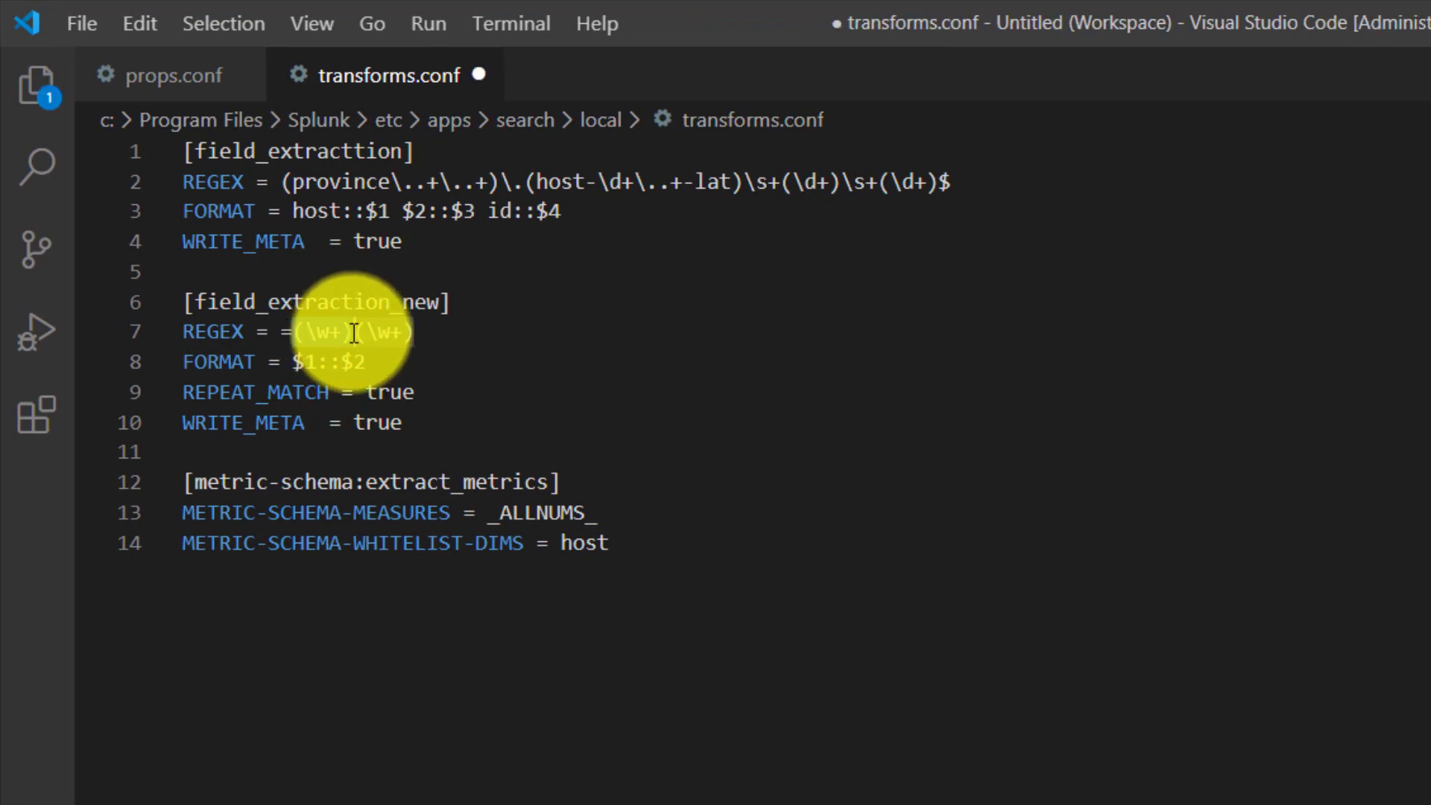
{"action": "key", "text": "ctrl+z"}
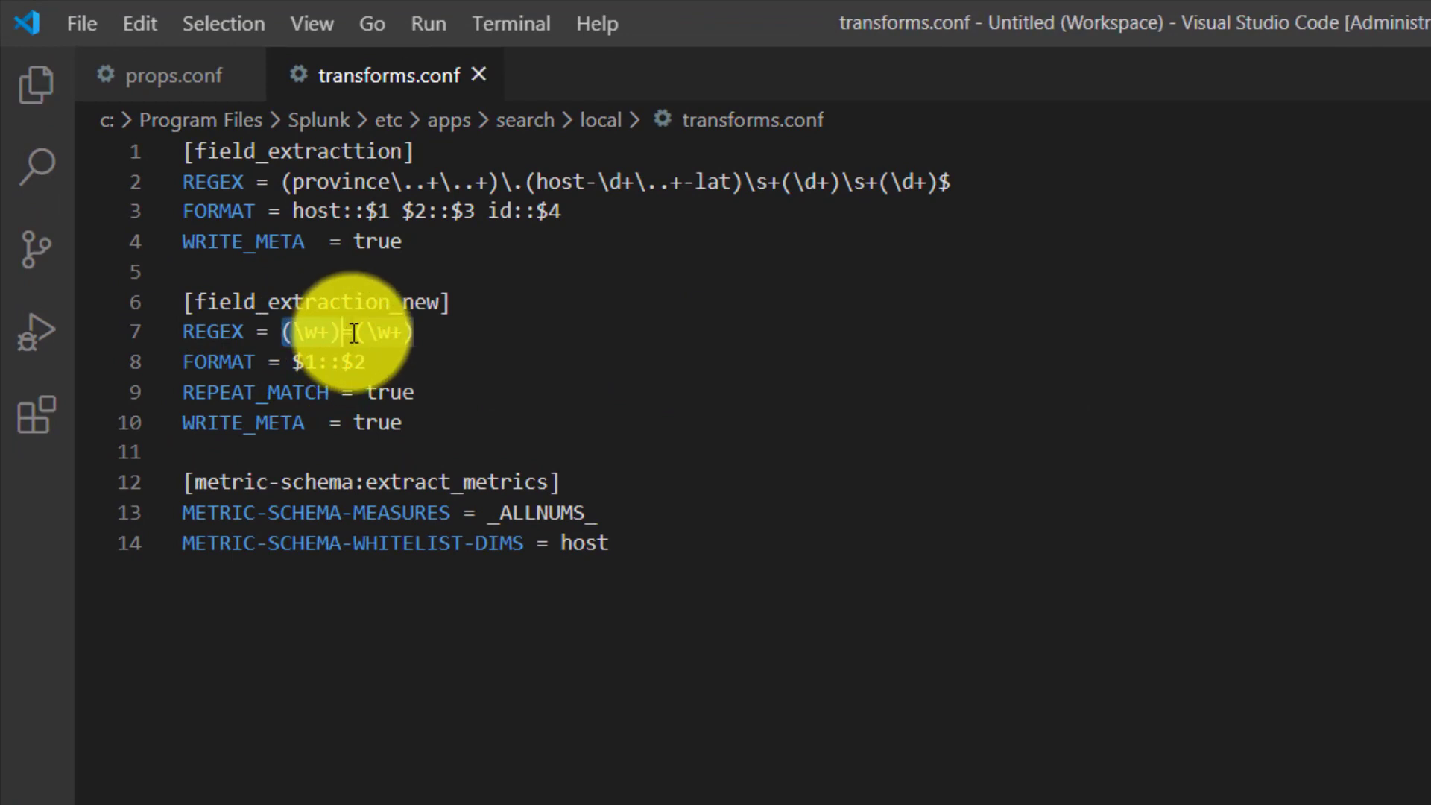
{"action": "left_click", "coordinate": [409, 332]}
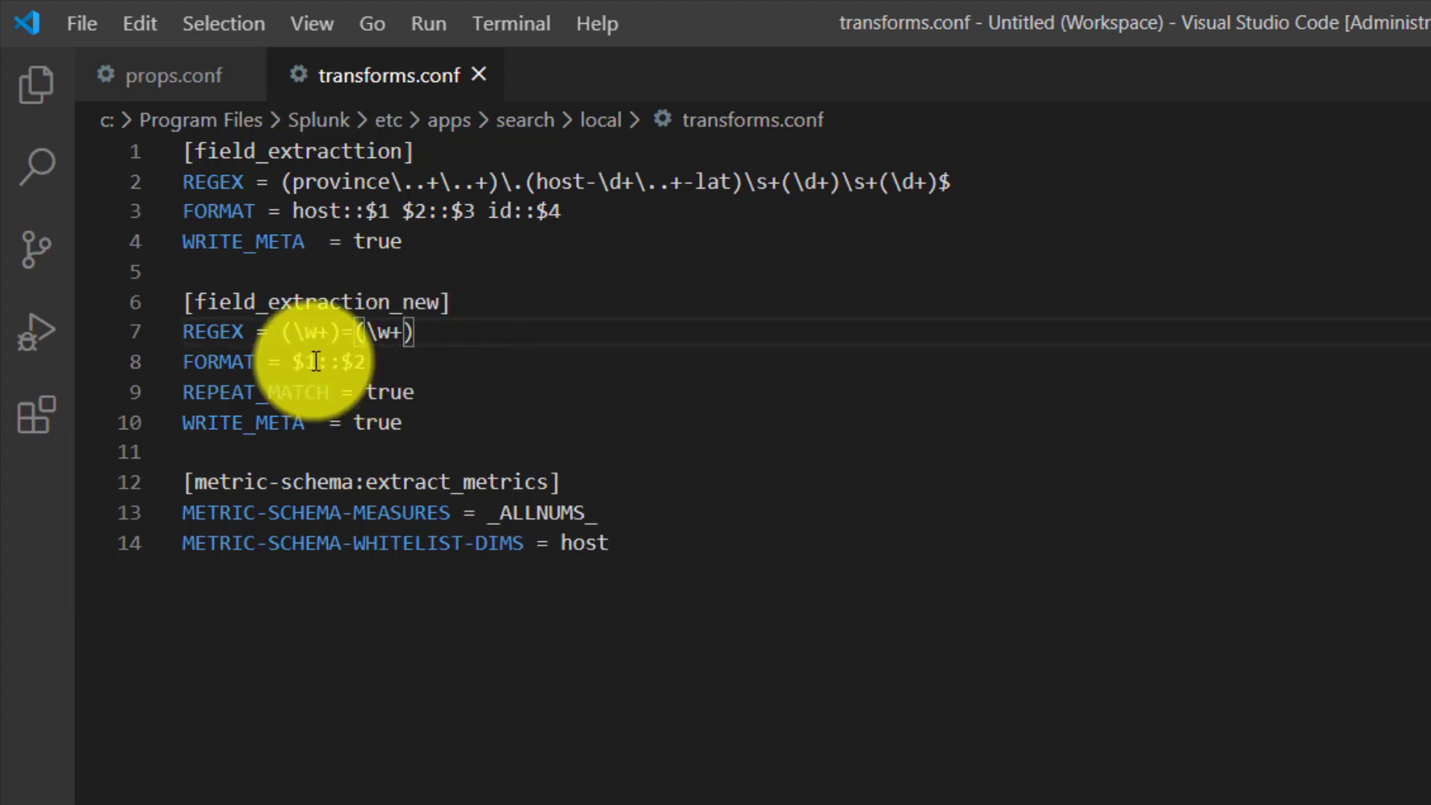
{"action": "left_click_drag", "start_coordinate": [313, 362], "coordinate": [283, 357]}
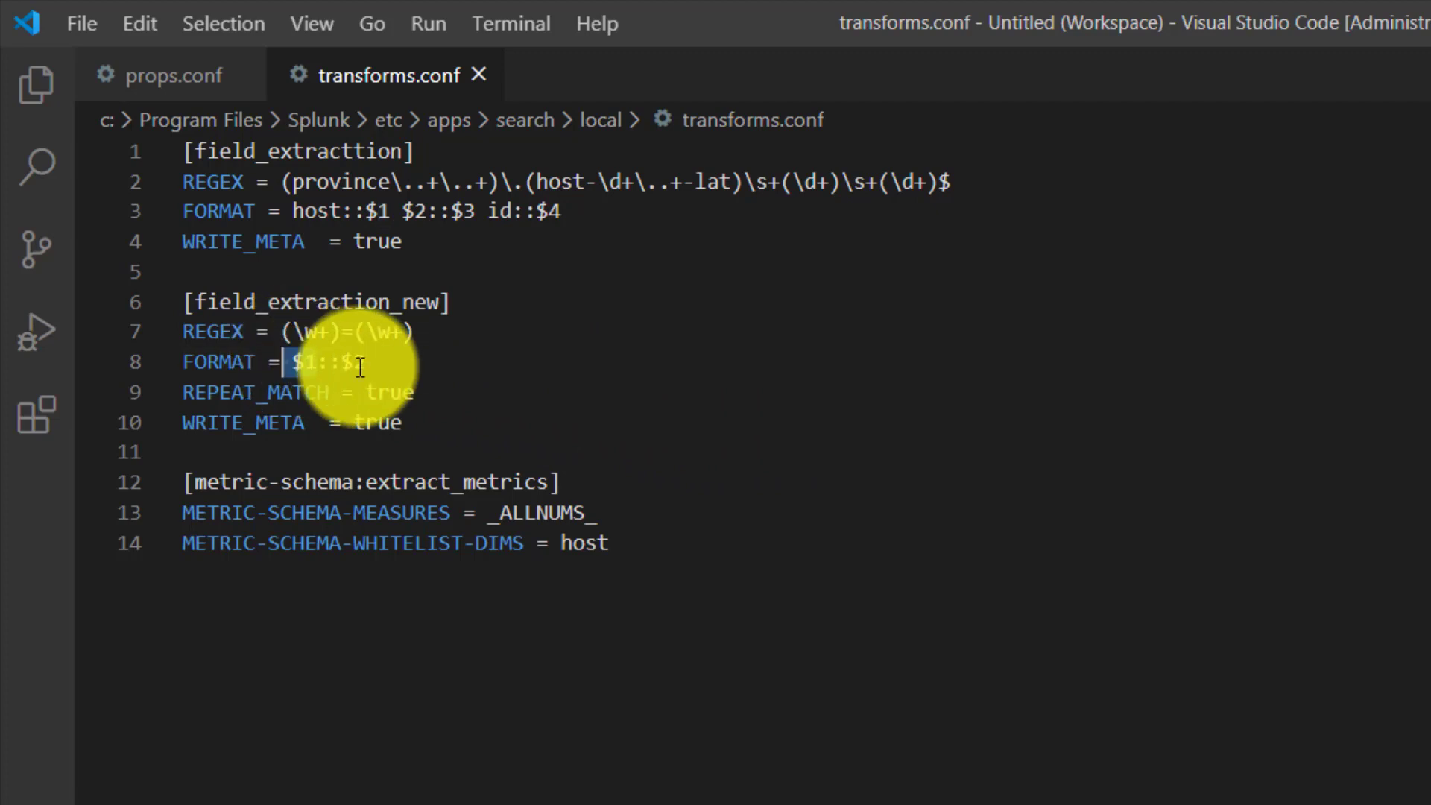
{"action": "left_click_drag", "start_coordinate": [375, 363], "coordinate": [341, 362]}
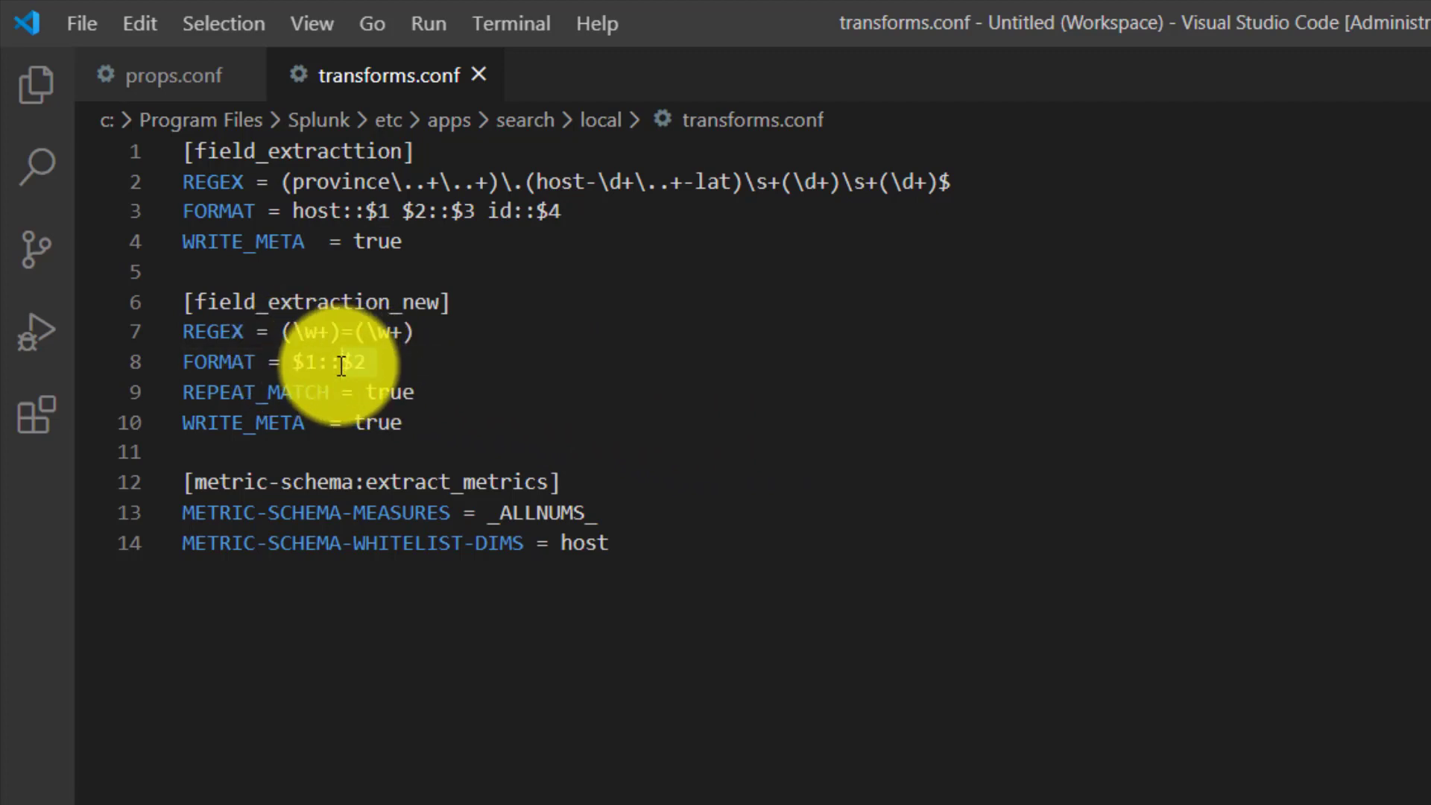
{"action": "double_click", "coordinate": [218, 401]}
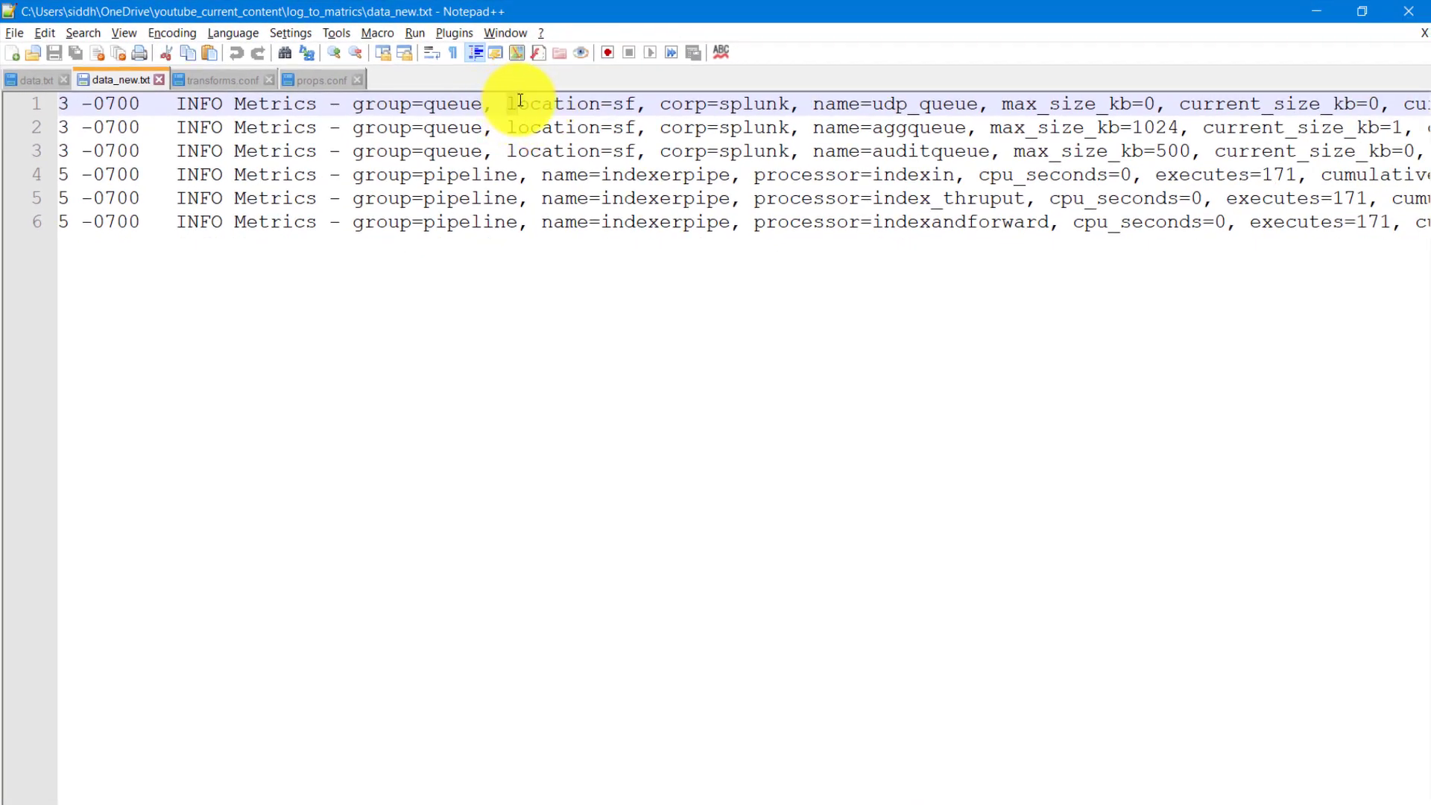
- Switch to data_new.txt in Notepad++ and examine the names and values of the location=sf and corp=splunk pairs
{"action": "left_click_drag", "start_coordinate": [508, 102], "coordinate": [633, 107]}
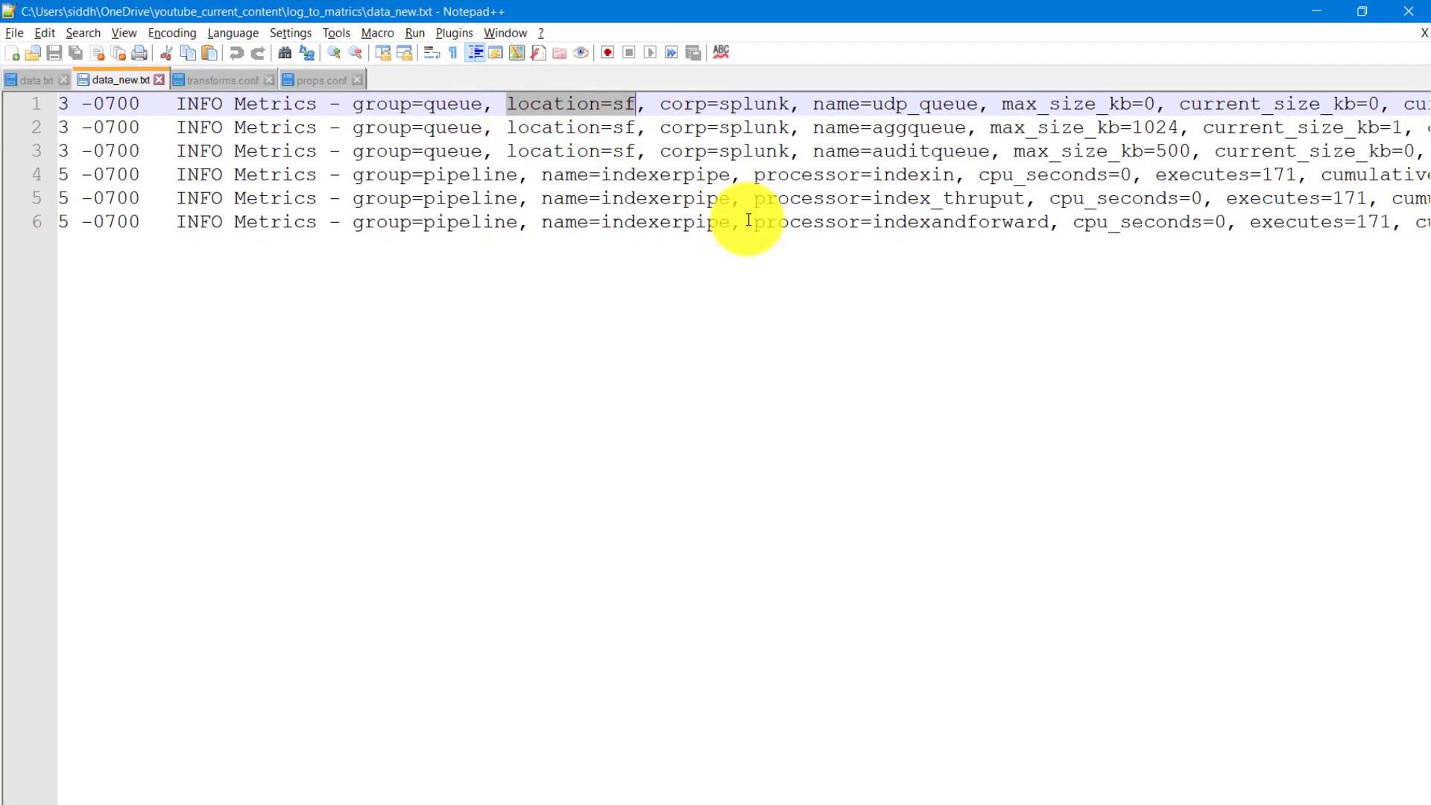
{"action": "double_click", "coordinate": [552, 112]}
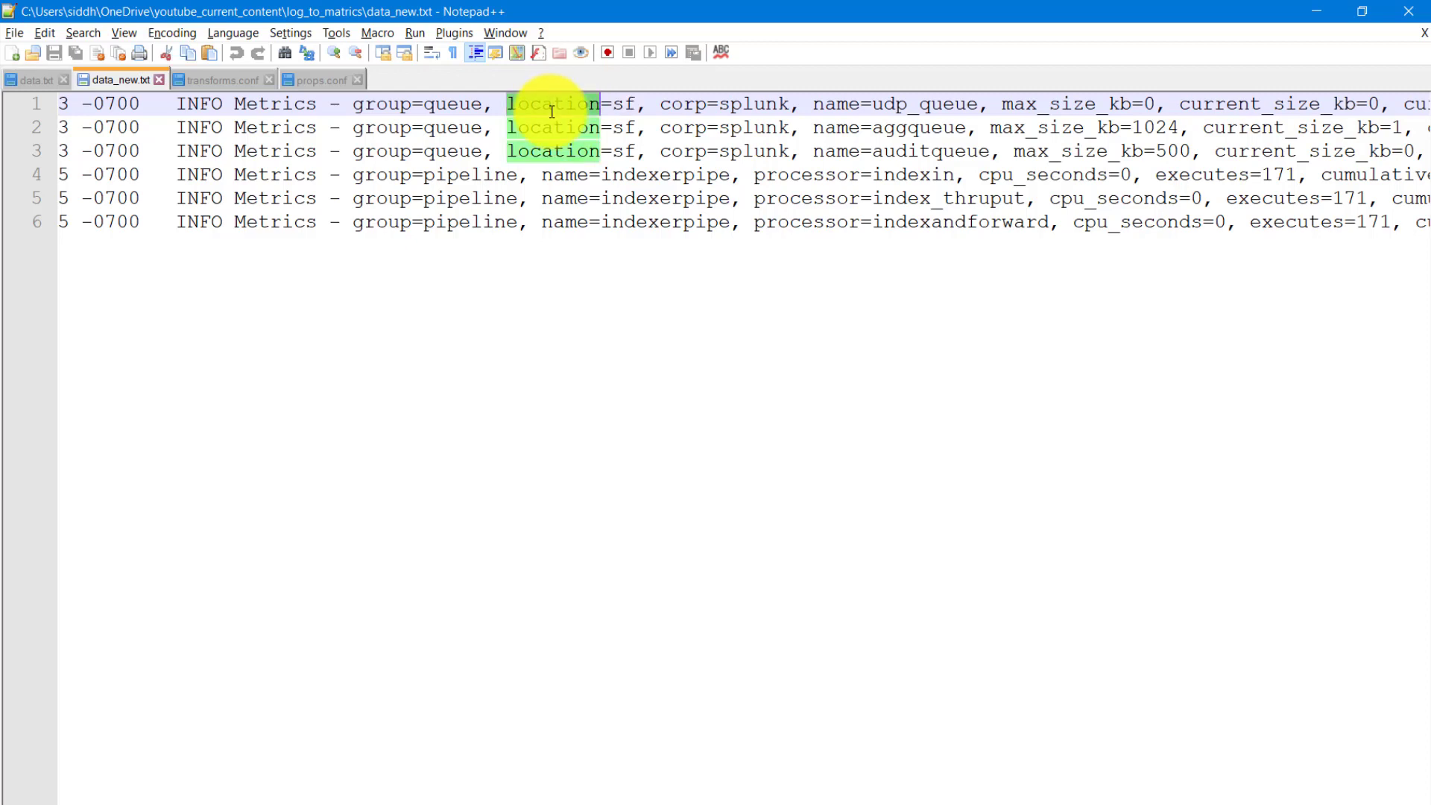
{"action": "double_click", "coordinate": [623, 109]}
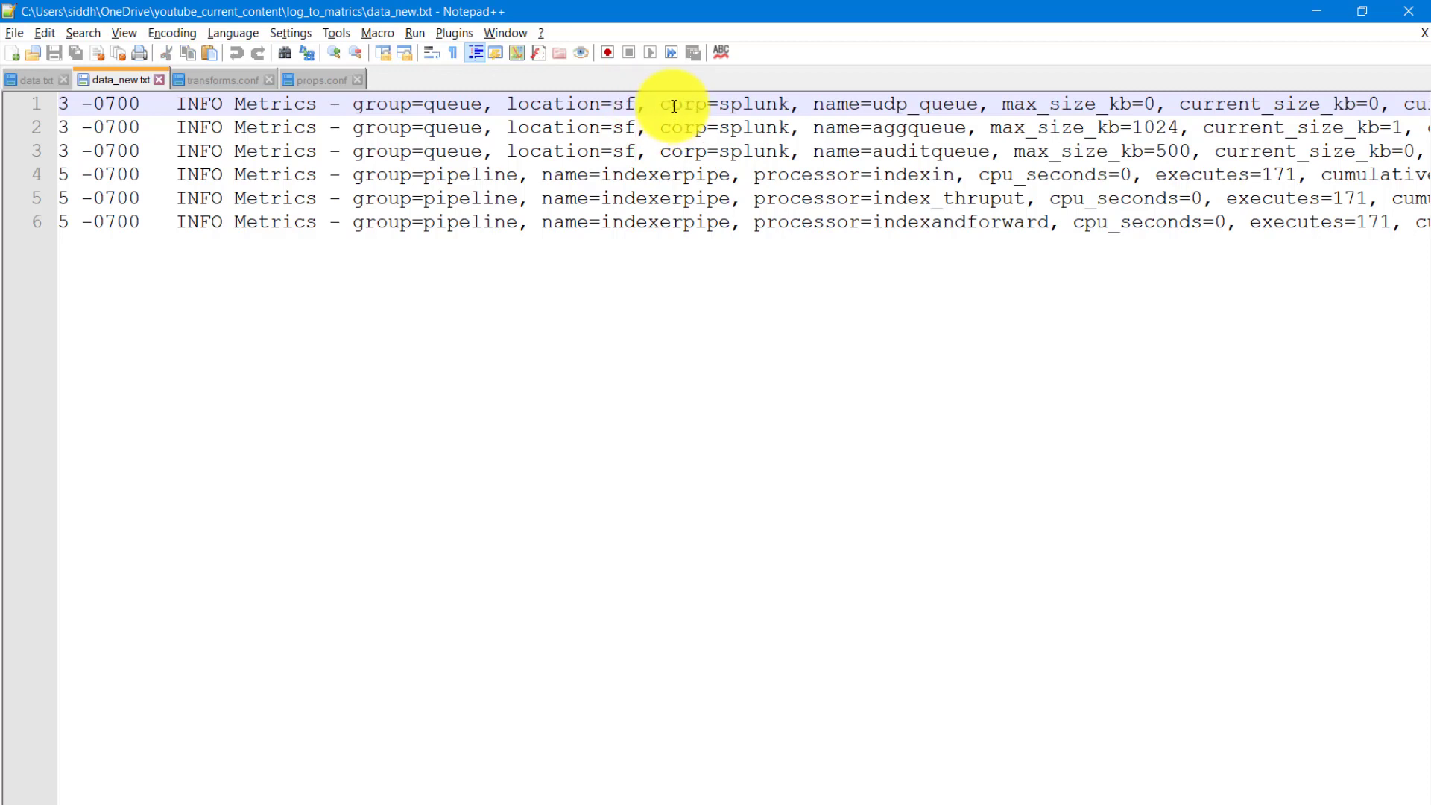
{"action": "double_click", "coordinate": [764, 112]}
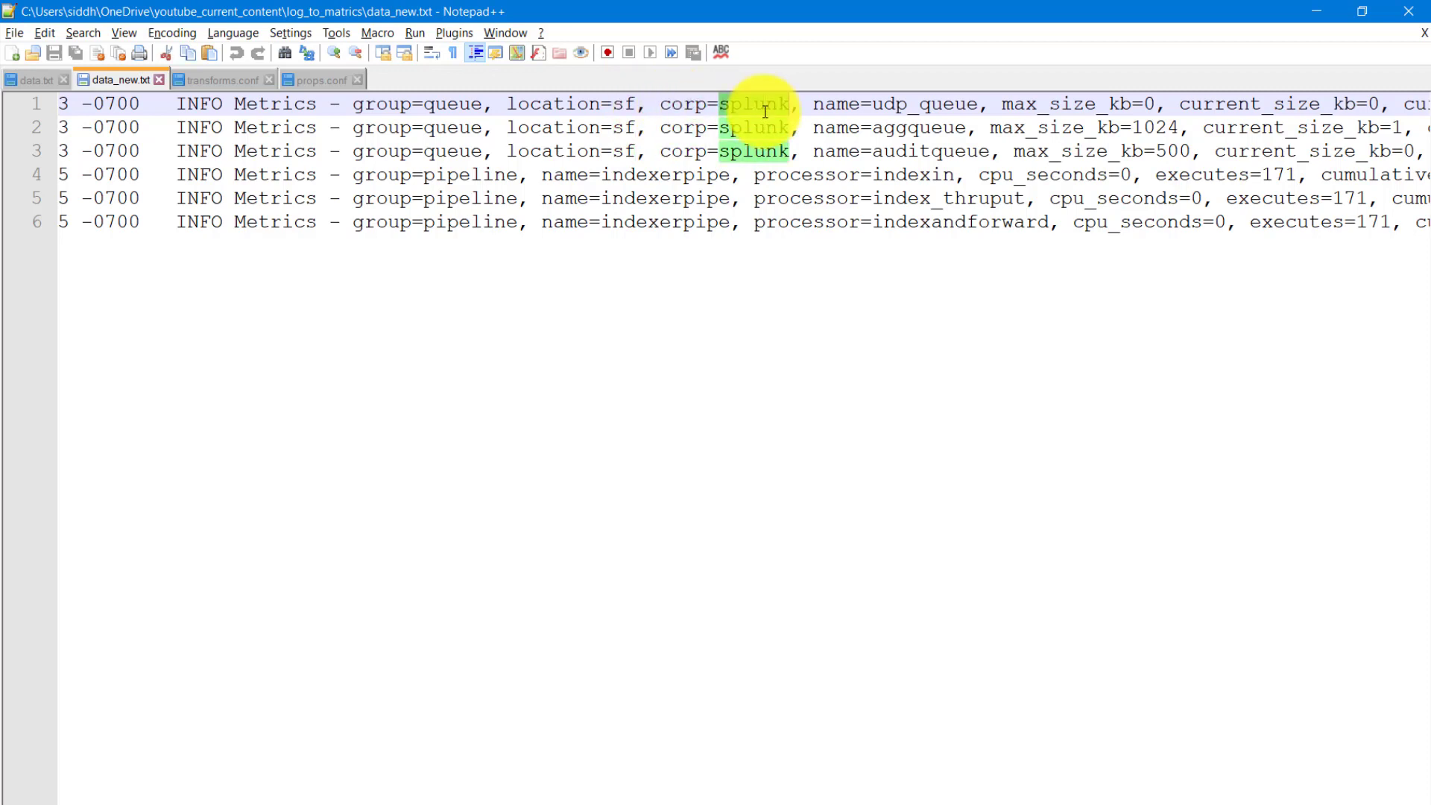
{"action": "double_click", "coordinate": [683, 104]}
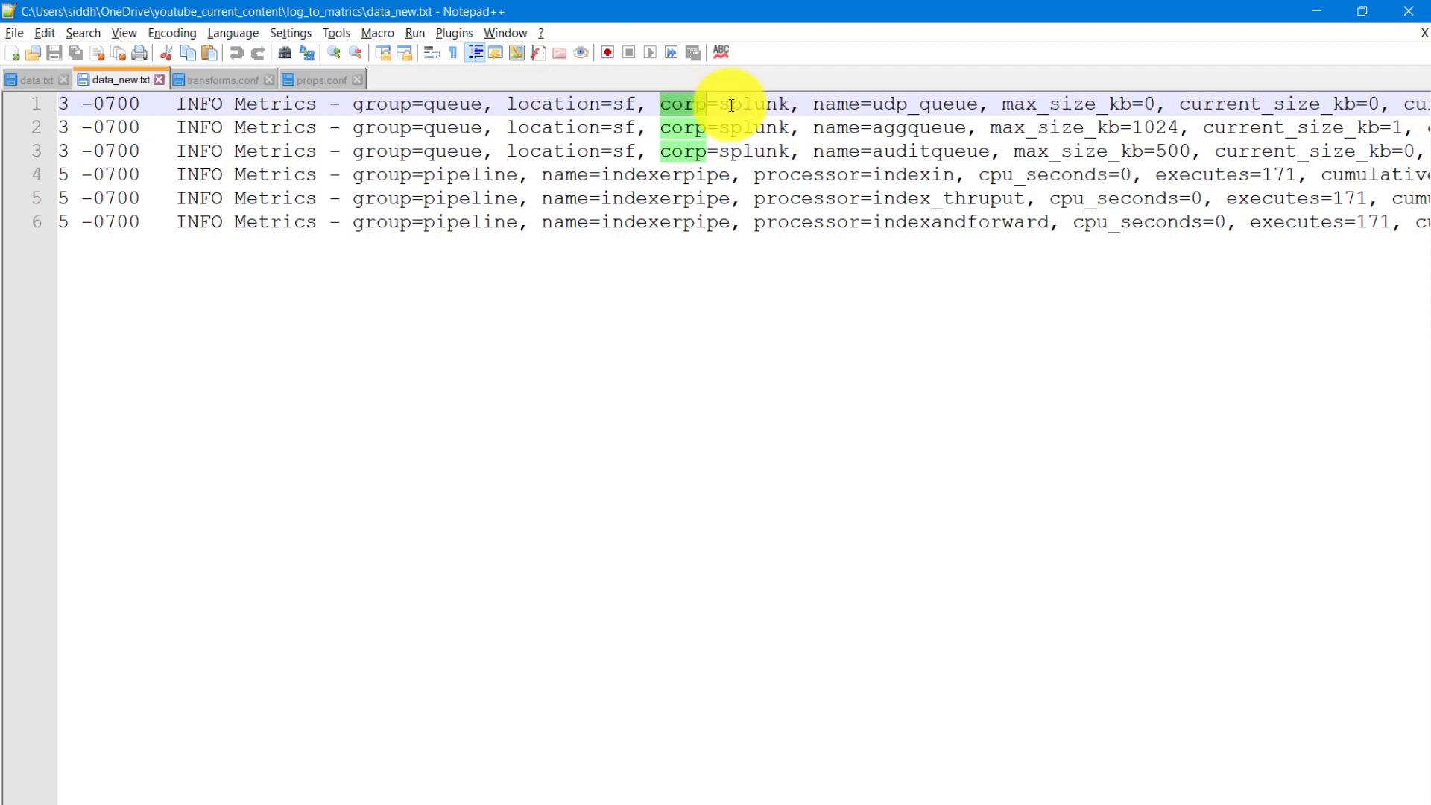
{"action": "double_click", "coordinate": [753, 105]}
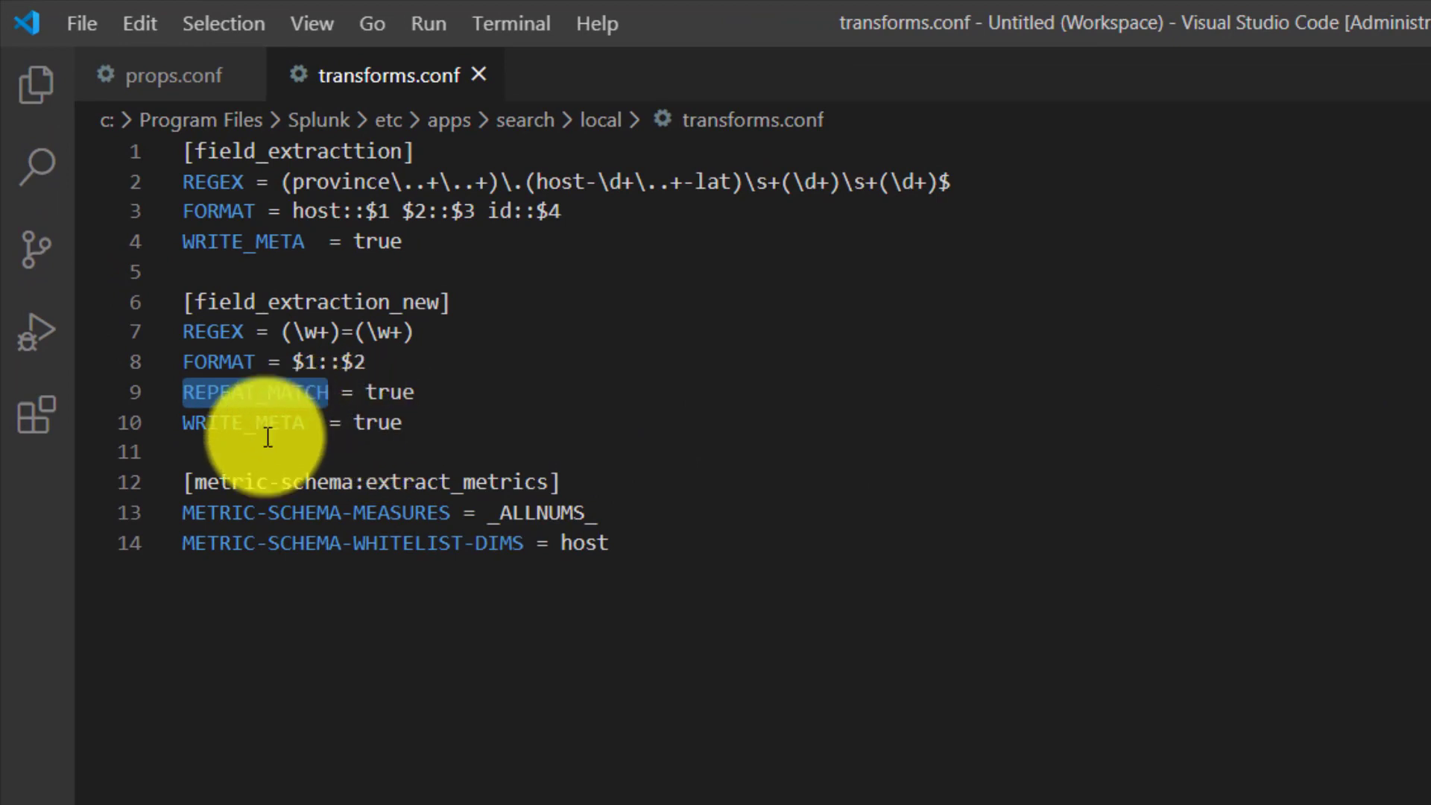
- Examine WRITE_META in the field_extraction_new stanza in Visual Studio Code and the eval_pipeline reference in the metrics_log_new stanza of props.conf
{"action": "double_click", "coordinate": [268, 434]}
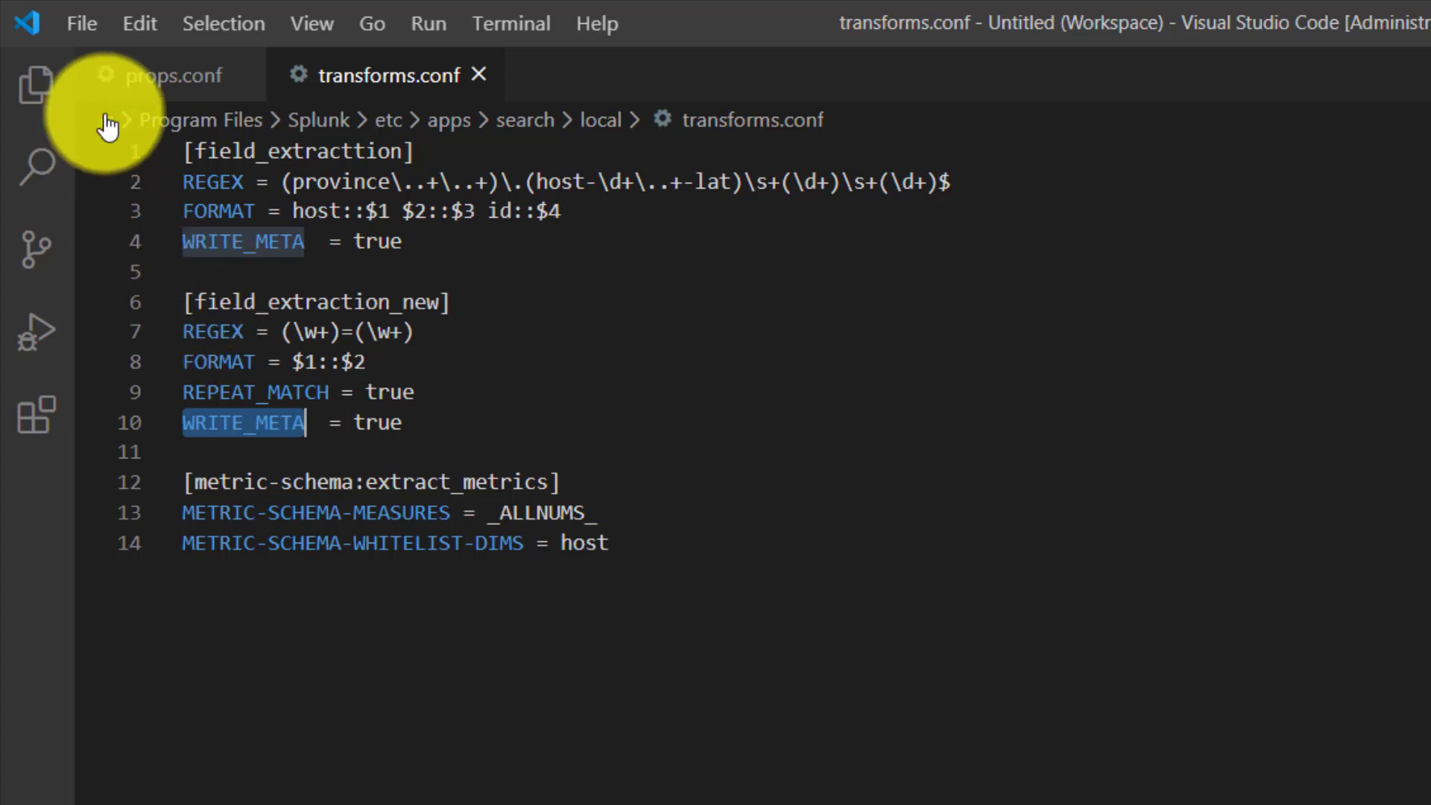
{"action": "left_click", "coordinate": [145, 77]}
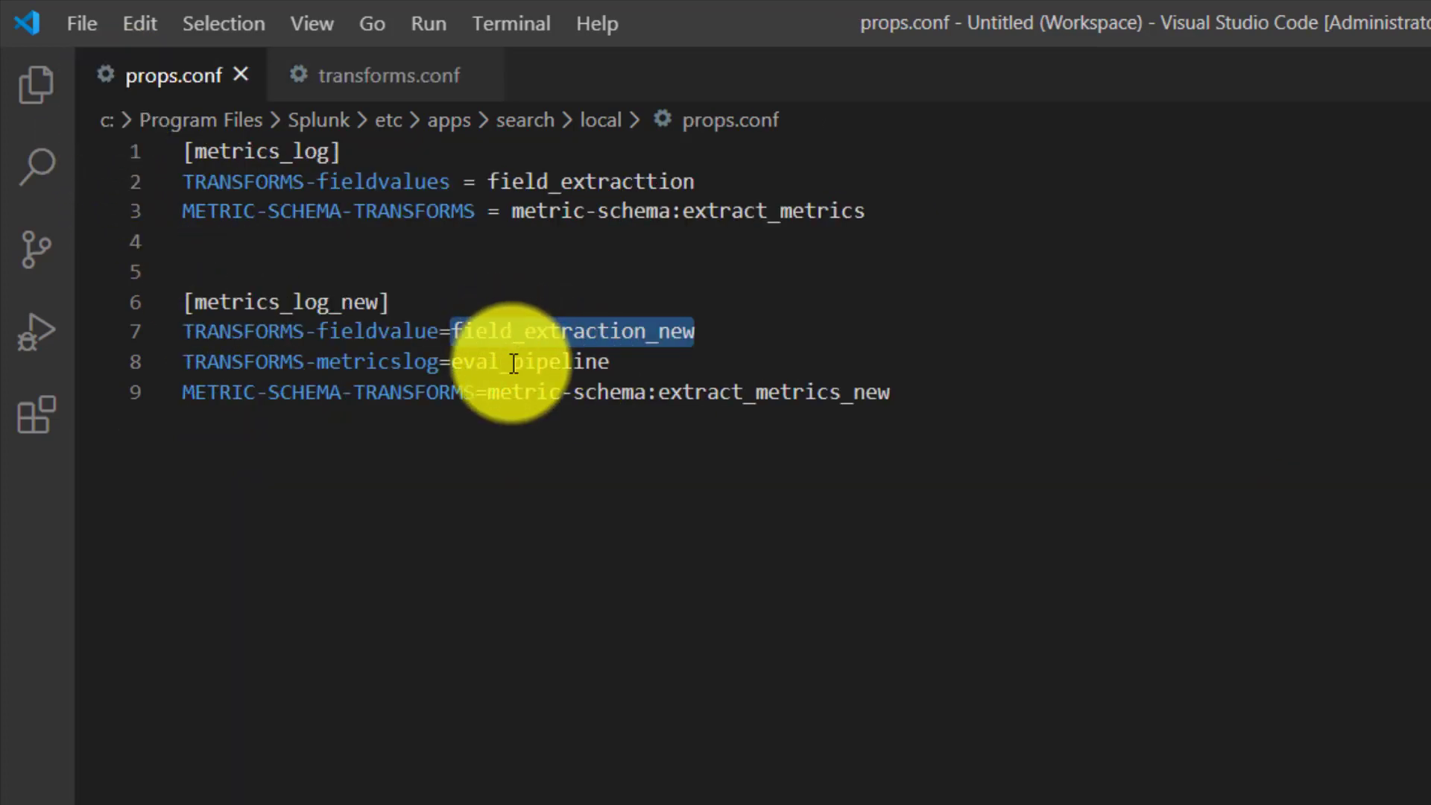
{"action": "double_click", "coordinate": [514, 363]}
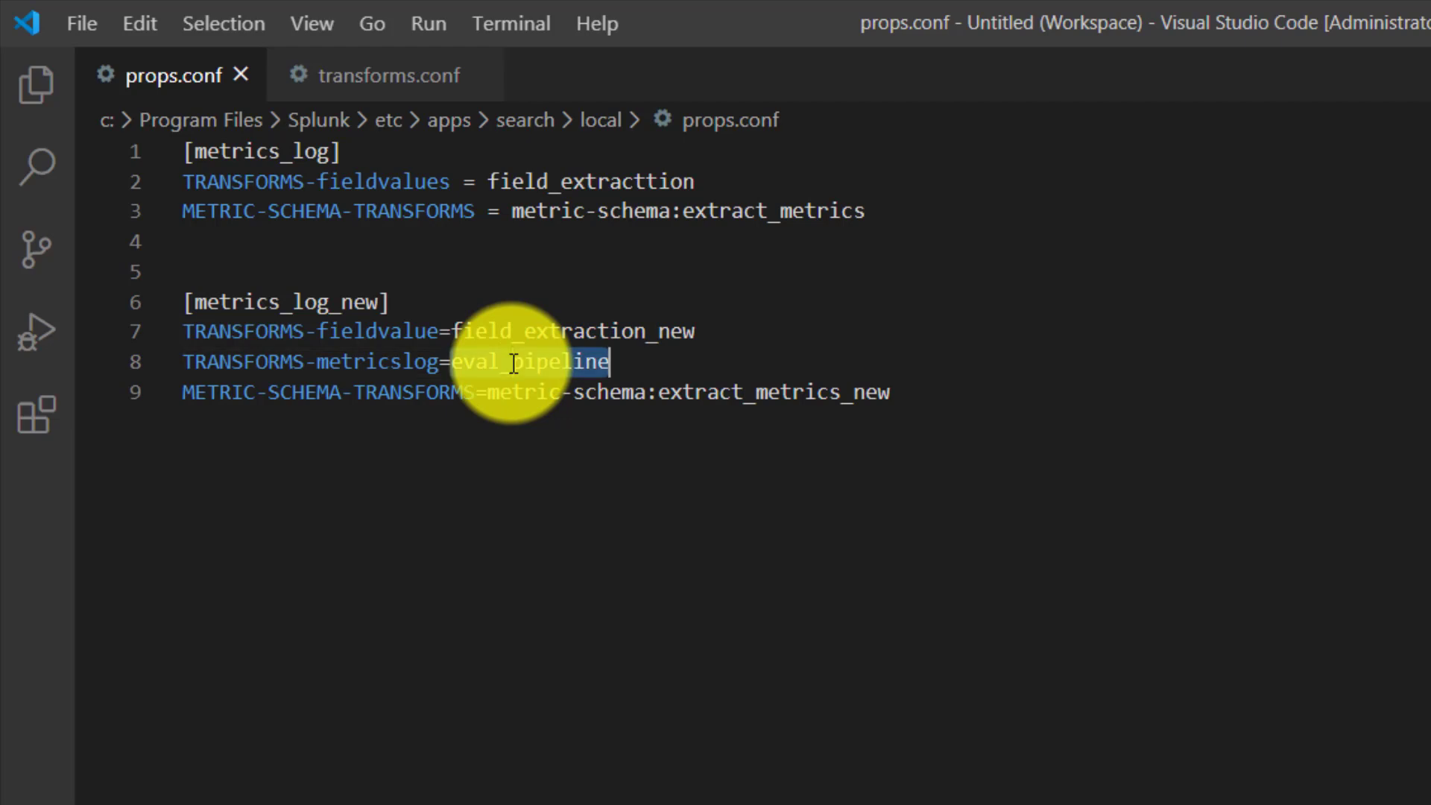
- Copy the metric-schema:extract_metrics_new stanza from transforms.conf in Notepad++ to the end of transforms.conf in Visual Studio Code and save the file
{"action": "double_click", "coordinate": [390, 394]}
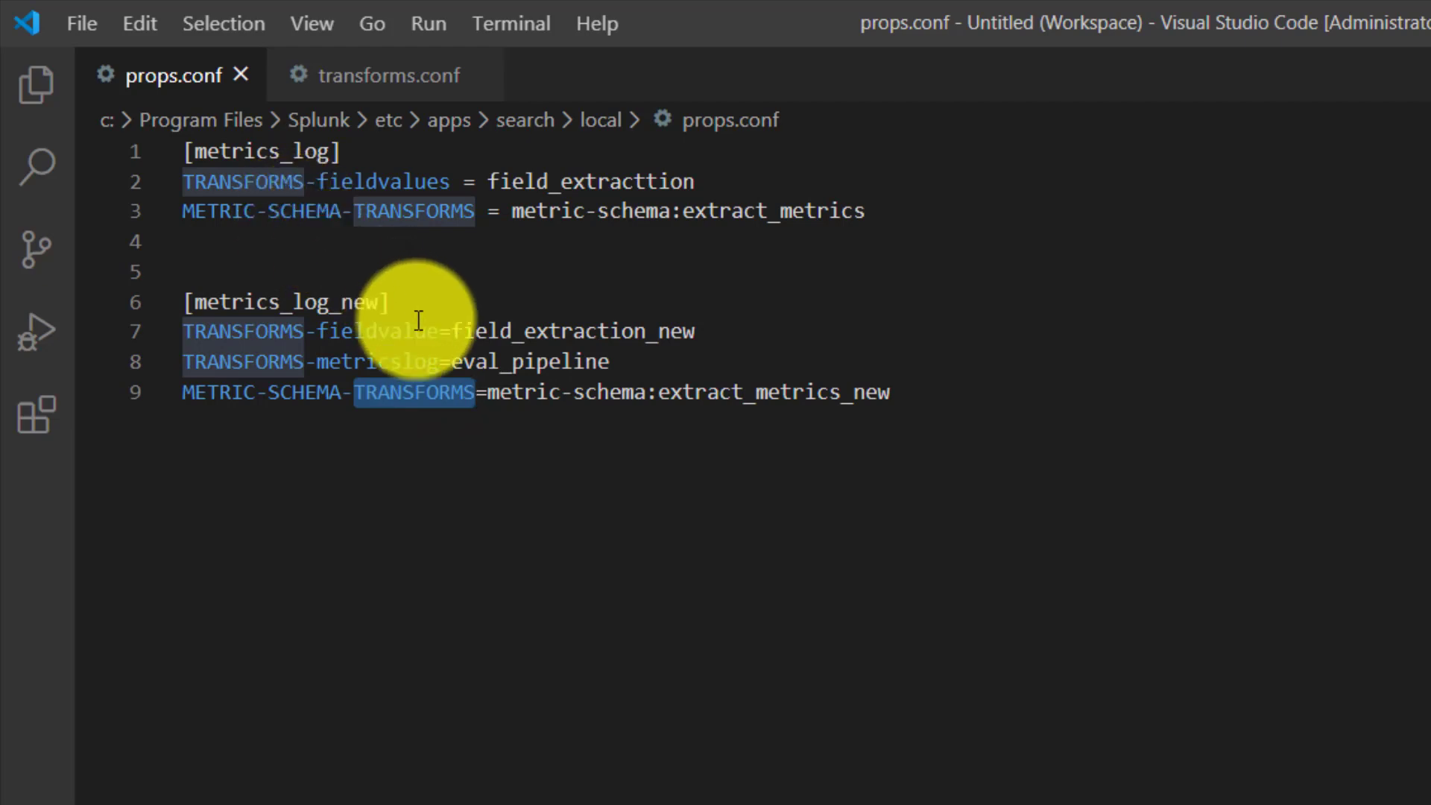
{"action": "left_click", "coordinate": [497, 391]}
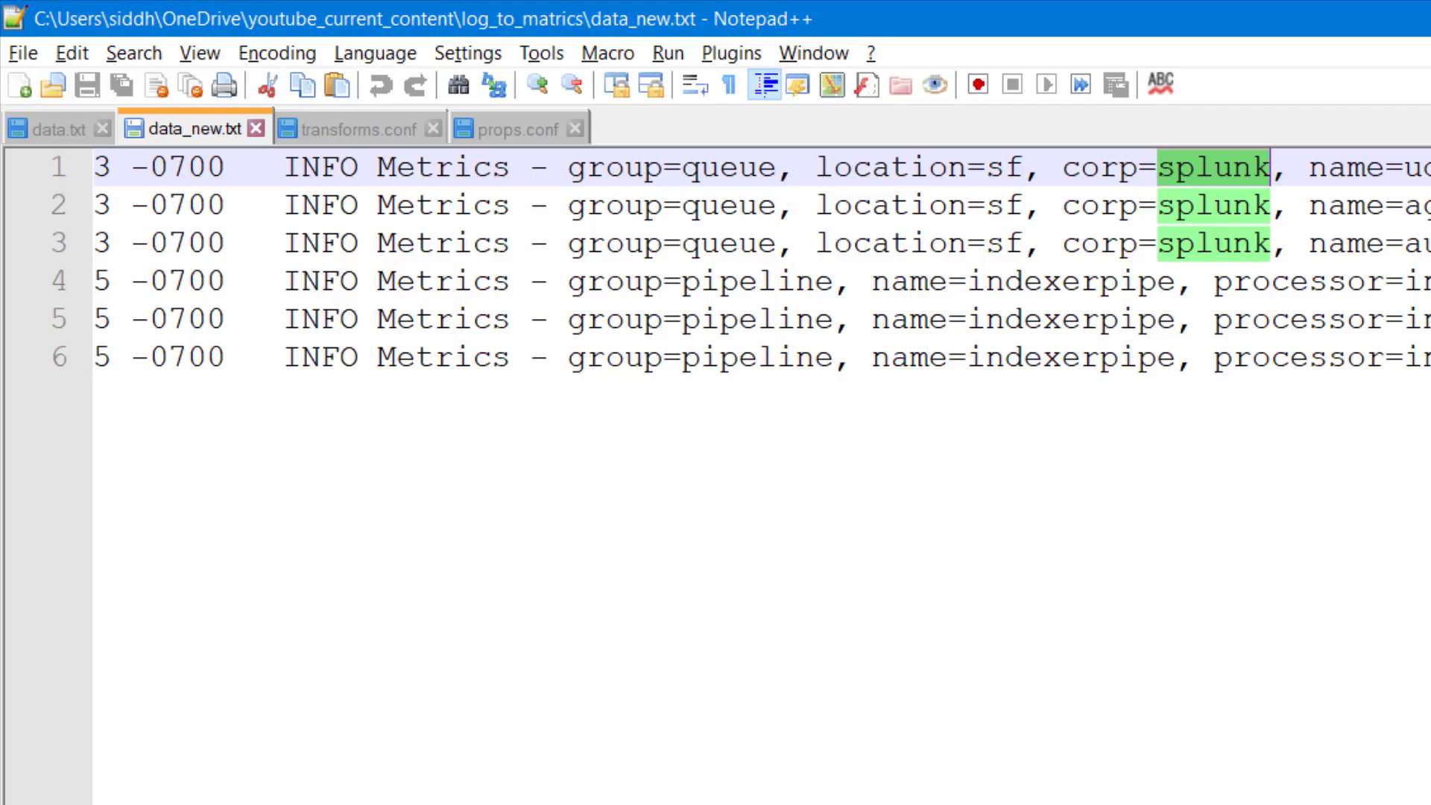
{"action": "left_click", "coordinate": [373, 131]}
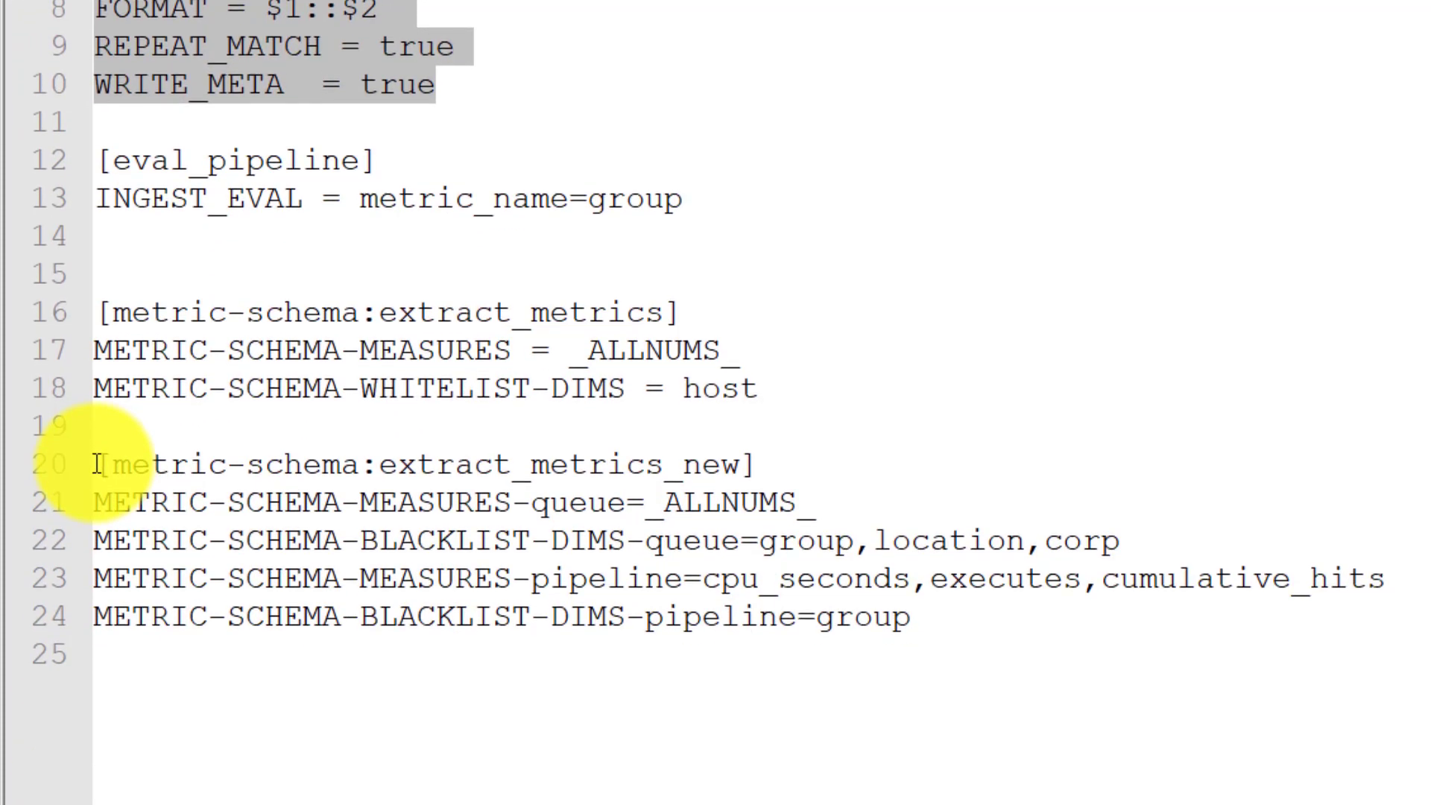
{"action": "left_click_drag", "start_coordinate": [104, 624], "coordinate": [968, 804]}
{"action": "key", "text": "ctrl+c"}
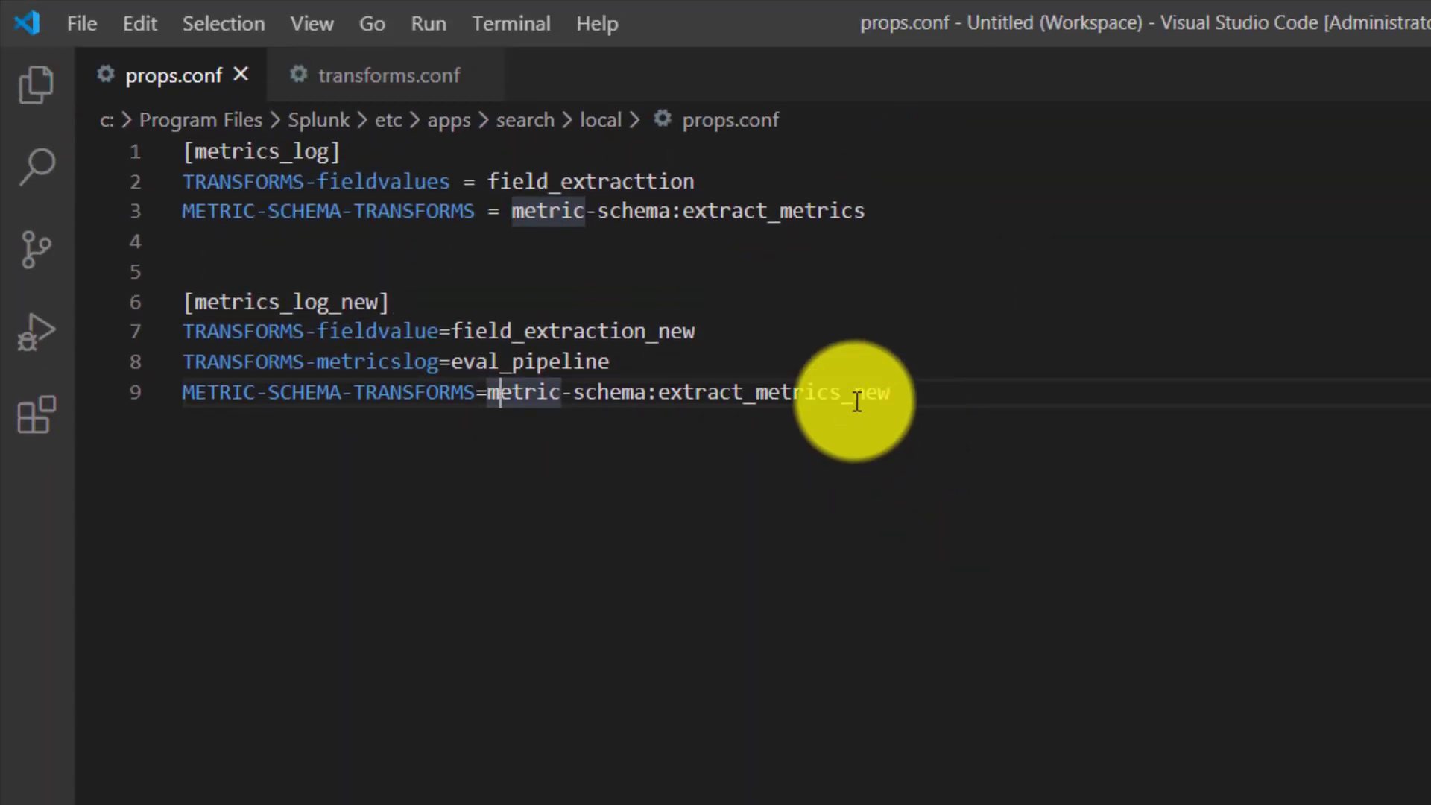
{"action": "left_click", "coordinate": [356, 80]}
{"action": "left_click", "coordinate": [649, 545]}
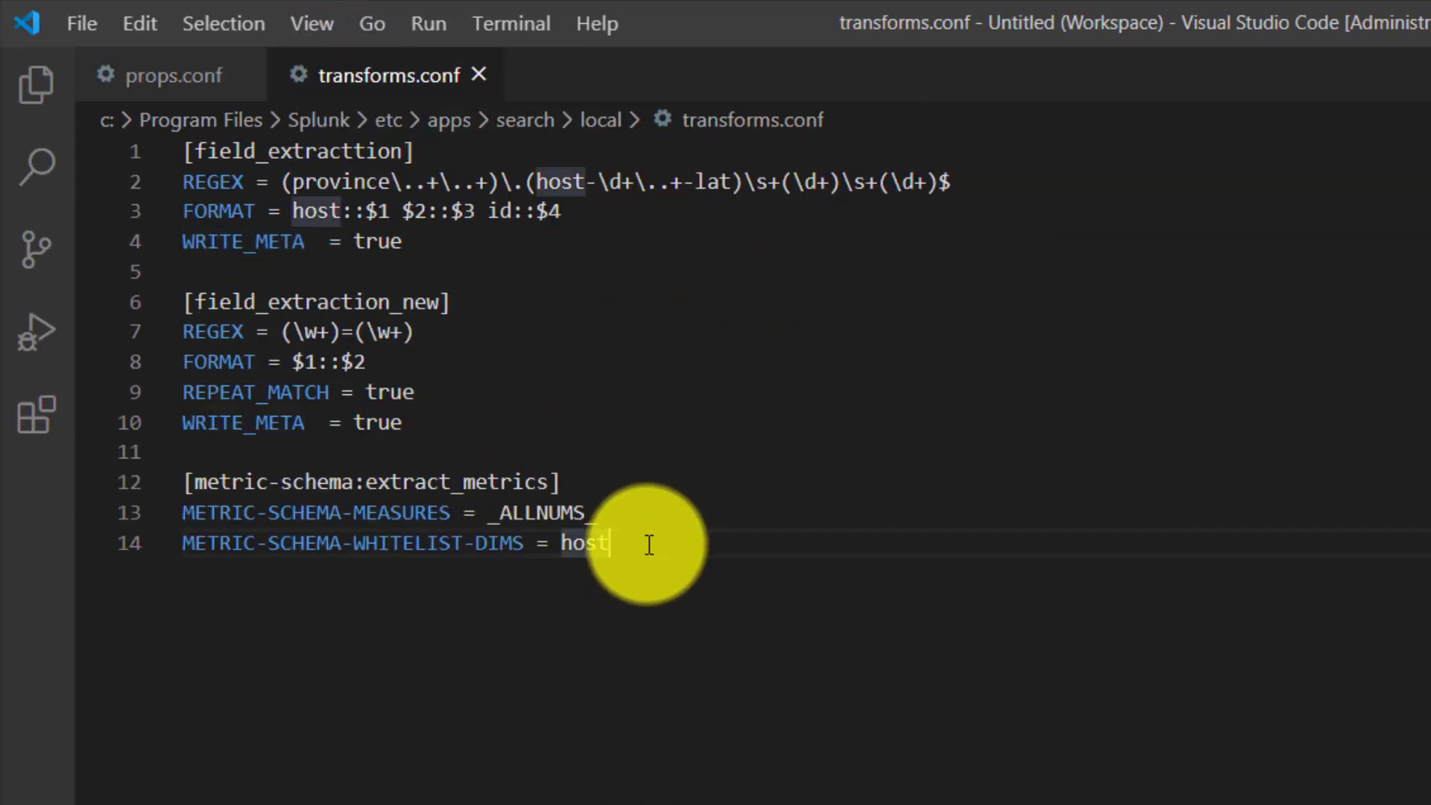
{"action": "key", "text": "Return"}
{"action": "key", "text": "ctrl+v"}
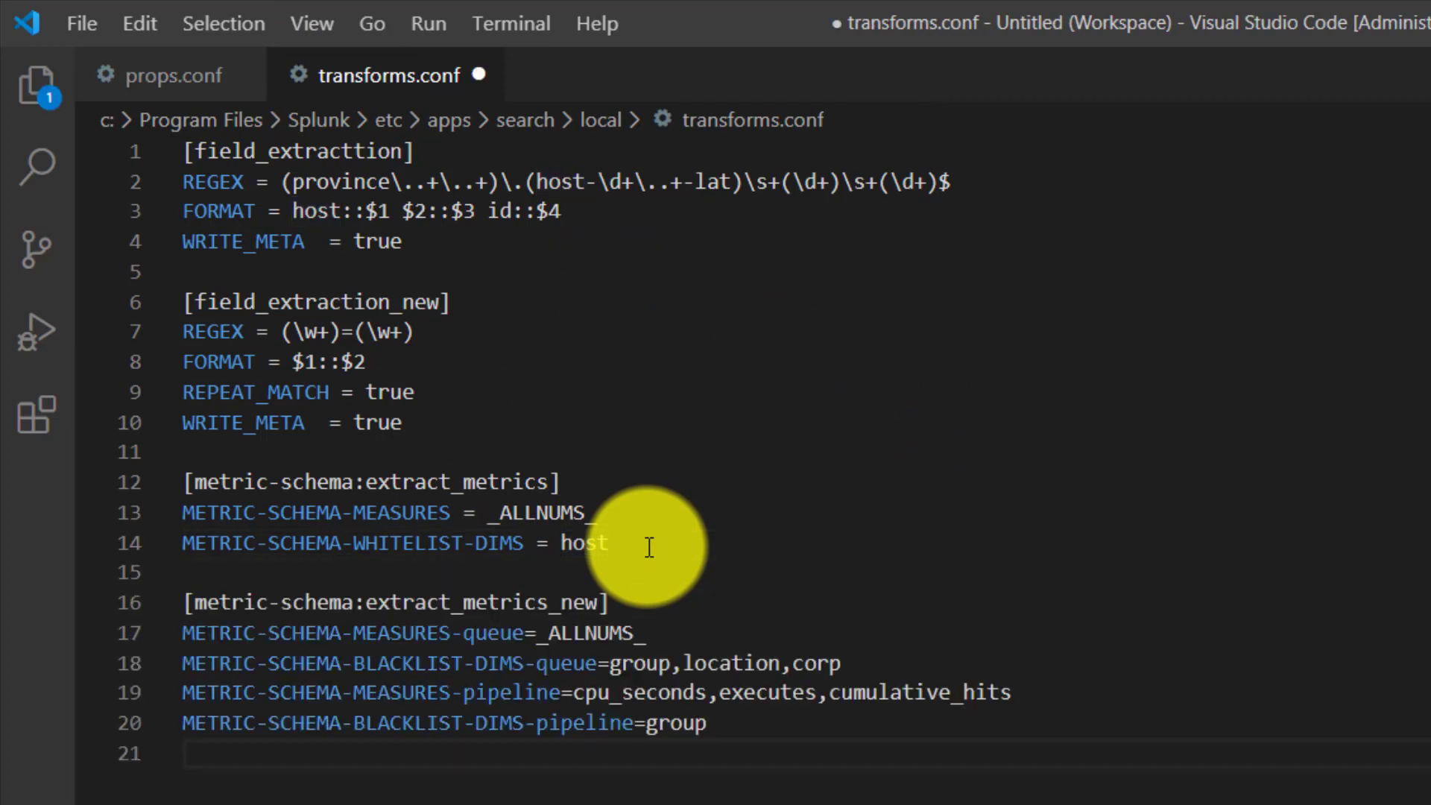
{"action": "key", "text": "ctrl+s"}
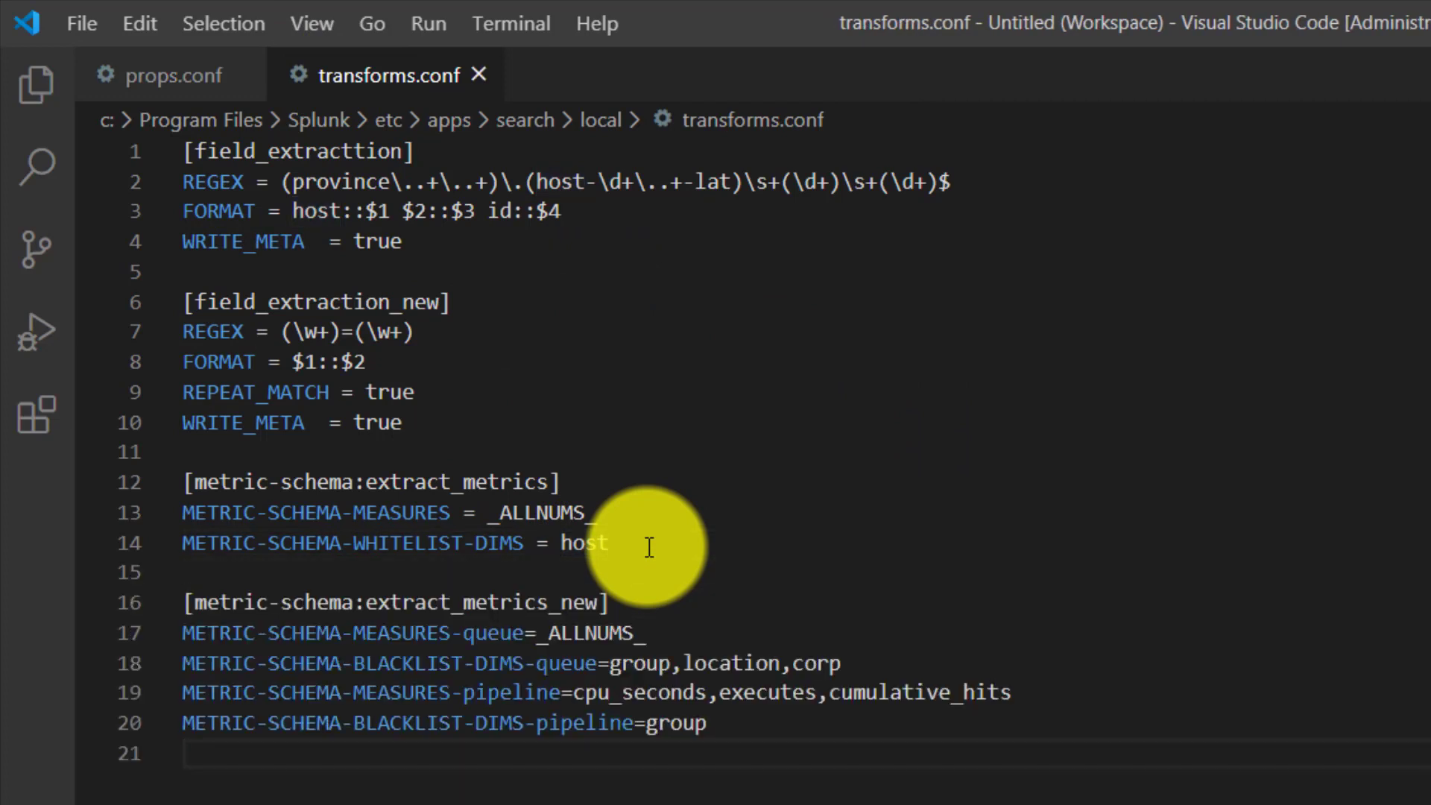
- Compare METRIC-SCHEMA-MEASURES in the extract_metrics stanza with the queue and pipeline suffixed settings in extract_metrics_new
{"action": "double_click", "coordinate": [331, 484]}
{"action": "left_click", "coordinate": [427, 513]}
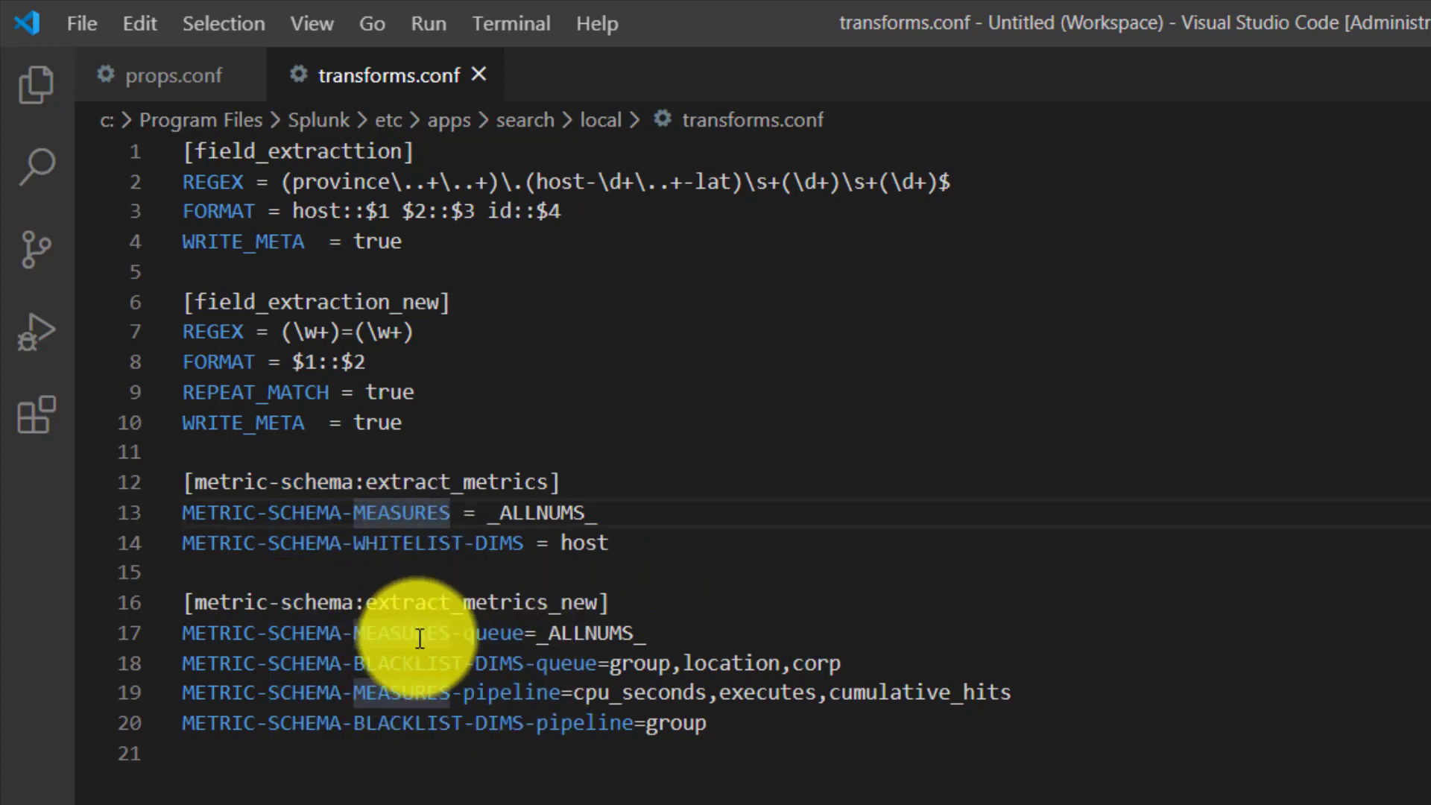
{"action": "left_click", "coordinate": [466, 630]}
{"action": "left_click_drag", "start_coordinate": [468, 629], "coordinate": [525, 632]}
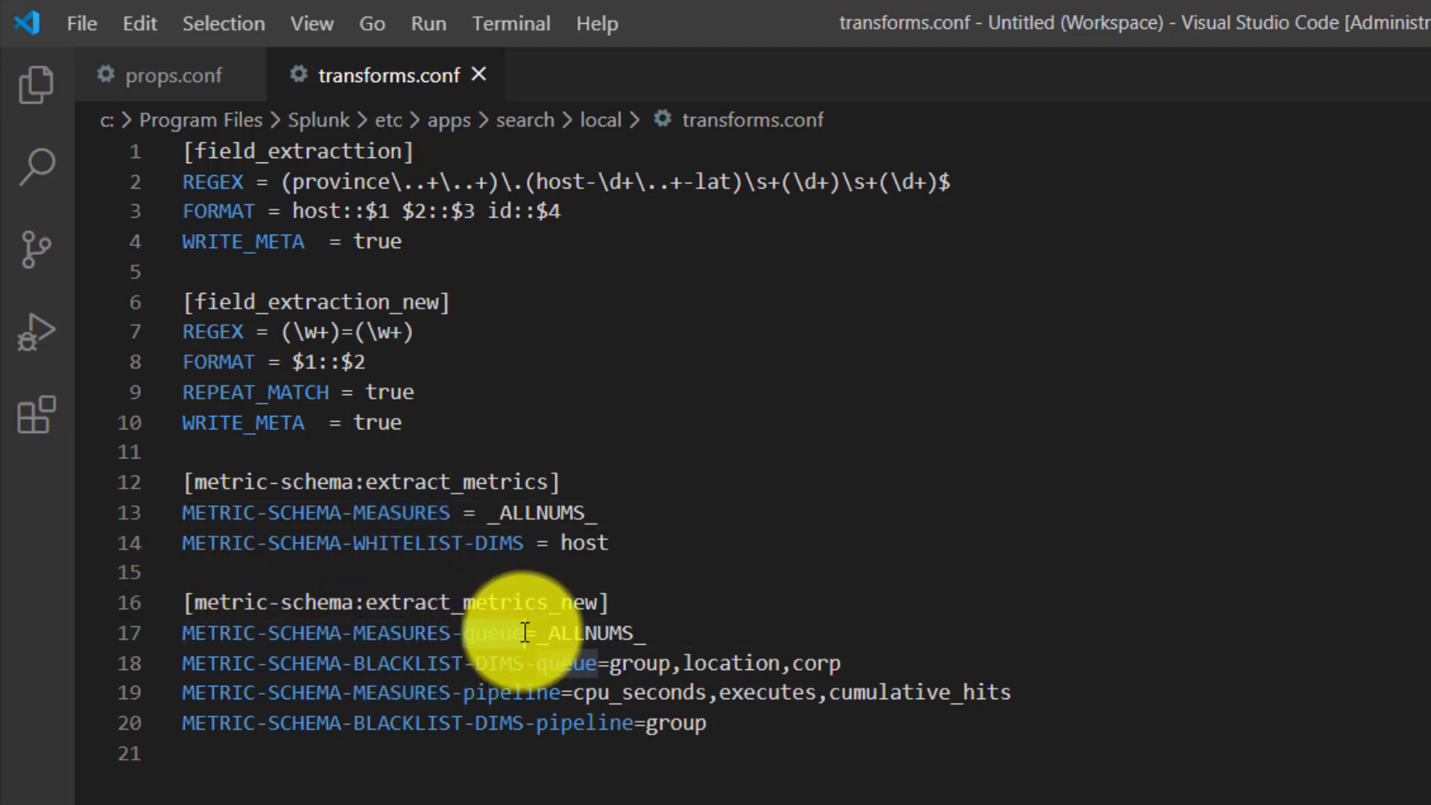
{"action": "left_click_drag", "start_coordinate": [465, 692], "coordinate": [563, 701]}
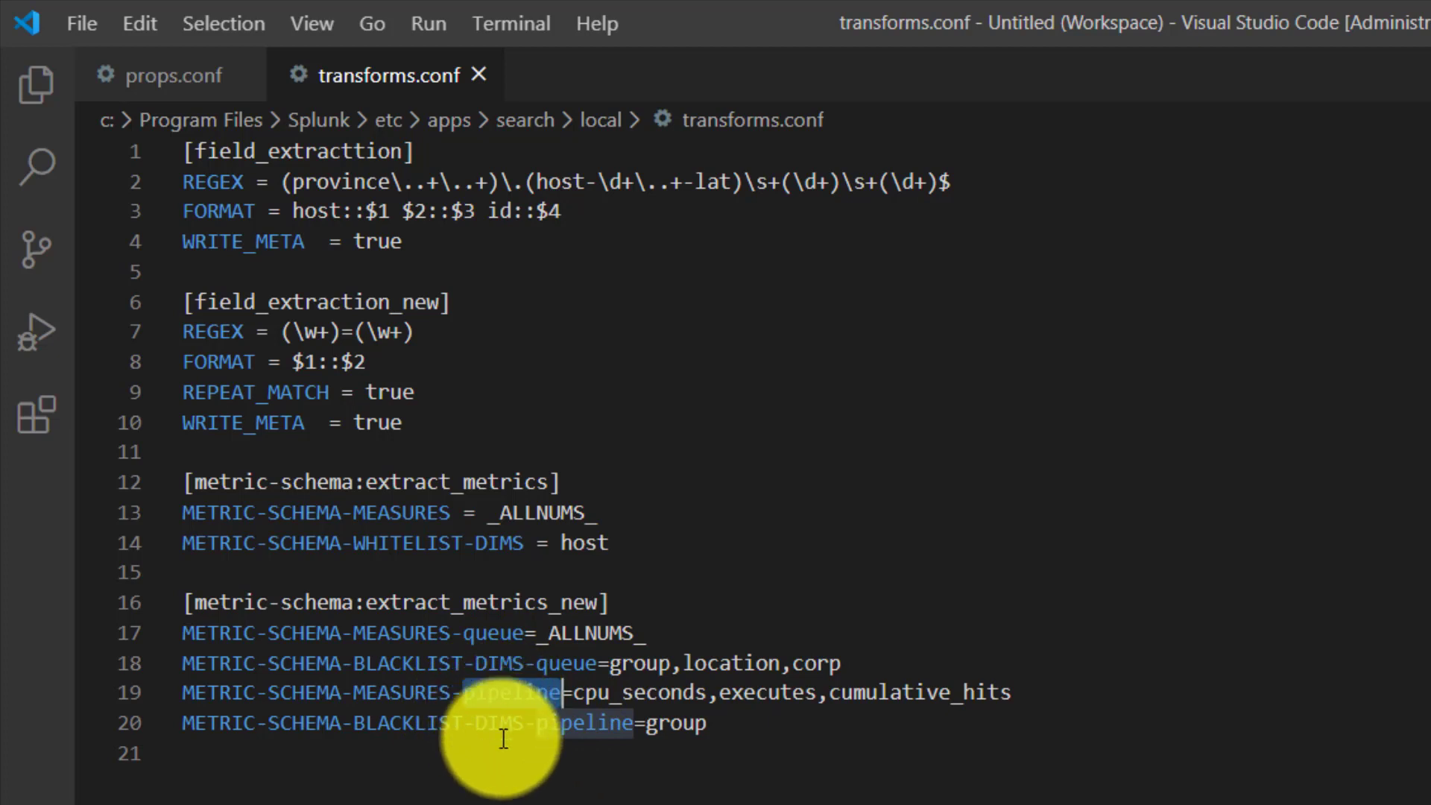
{"action": "double_click", "coordinate": [481, 629]}
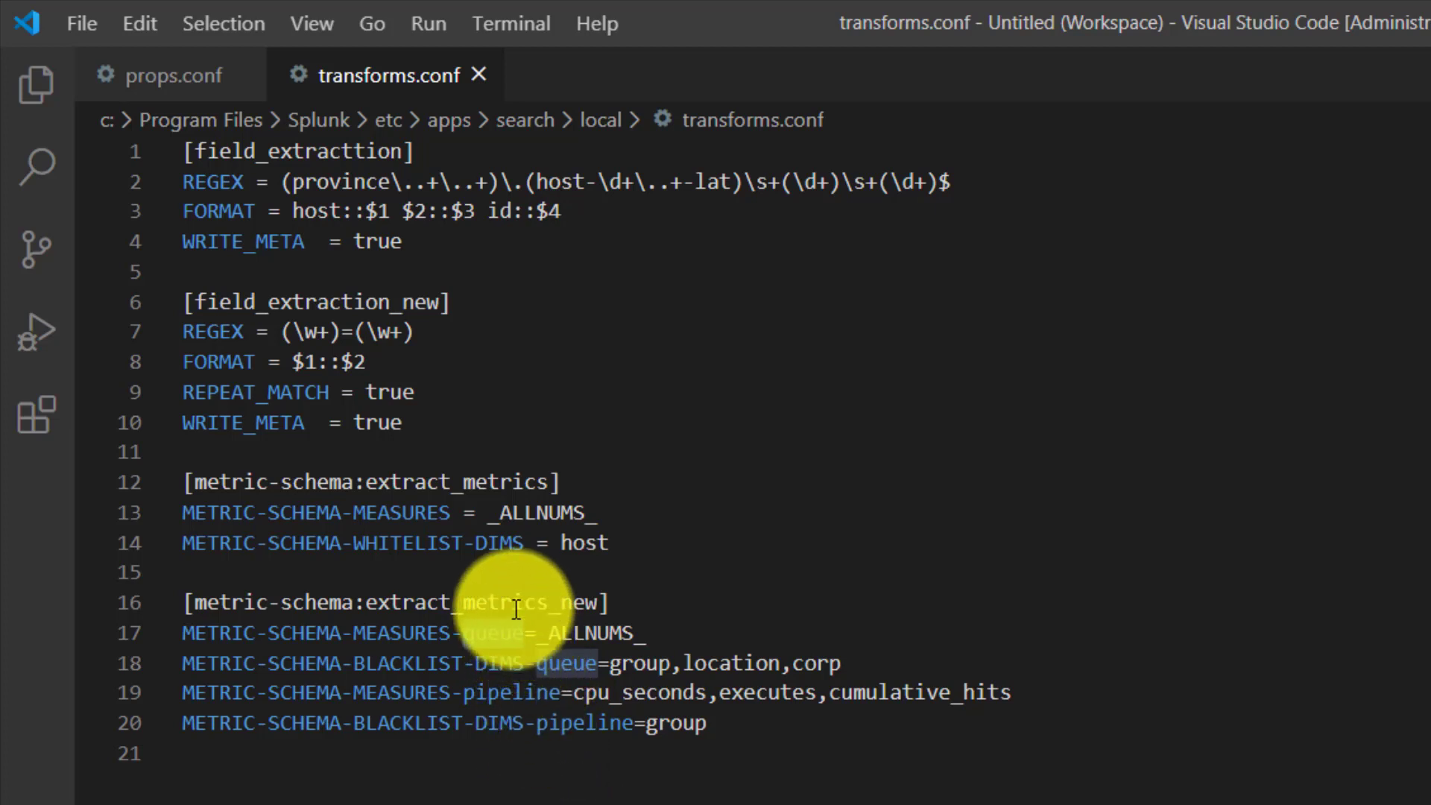
- Switch to the Splunk documentation in the browser and examine the METRIC-SCHEMA-MEASURES-<unique_metric_name_prefix> syntax for applying log-to-metrics settings to specific events
{"action": "key", "text": "alt+Tab"}
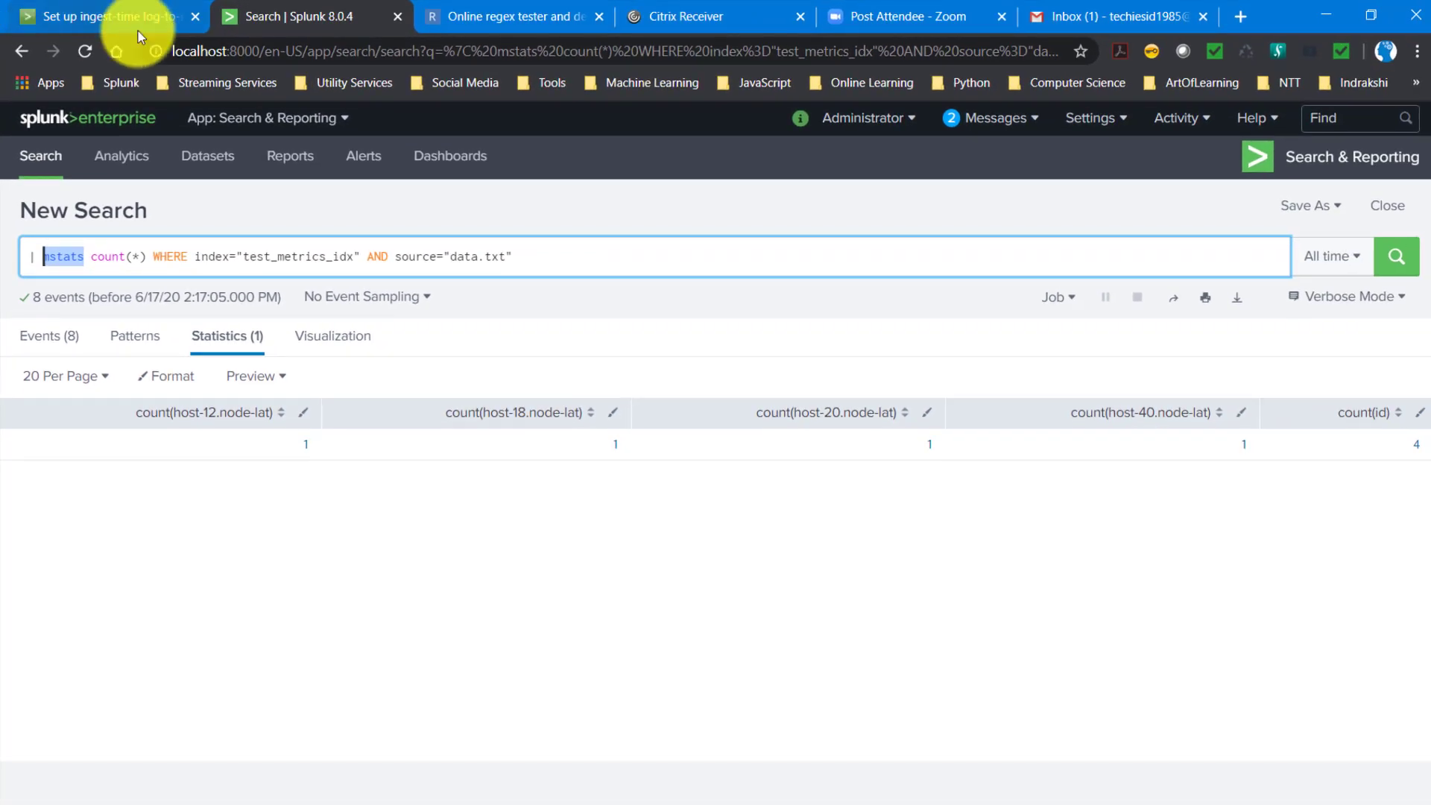
{"action": "left_click", "coordinate": [114, 22]}
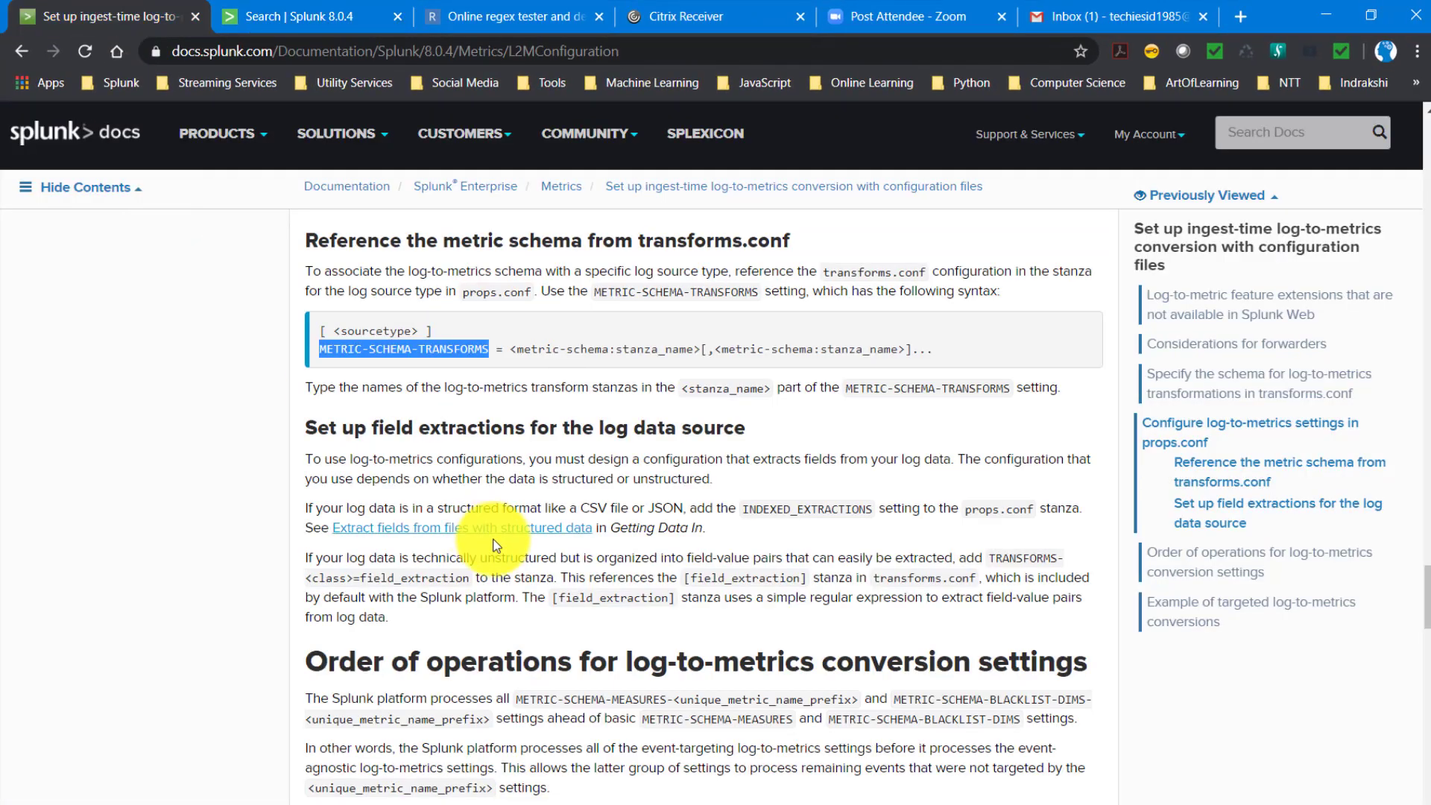
{"action": "scroll", "coordinate": [499, 550], "scroll_direction": "up", "scroll_amount": 1}
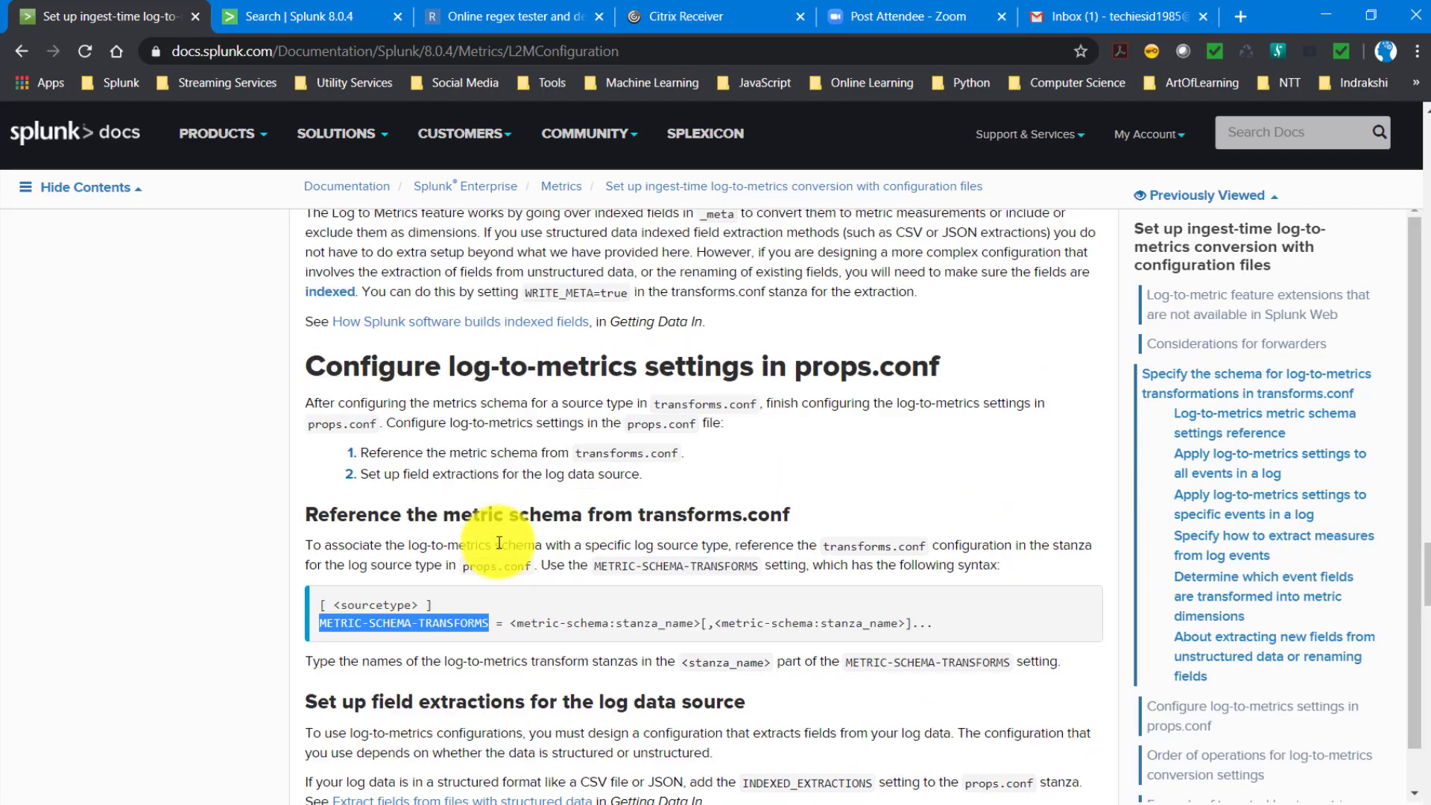
{"action": "scroll", "coordinate": [500, 543], "scroll_direction": "up", "scroll_amount": 5}
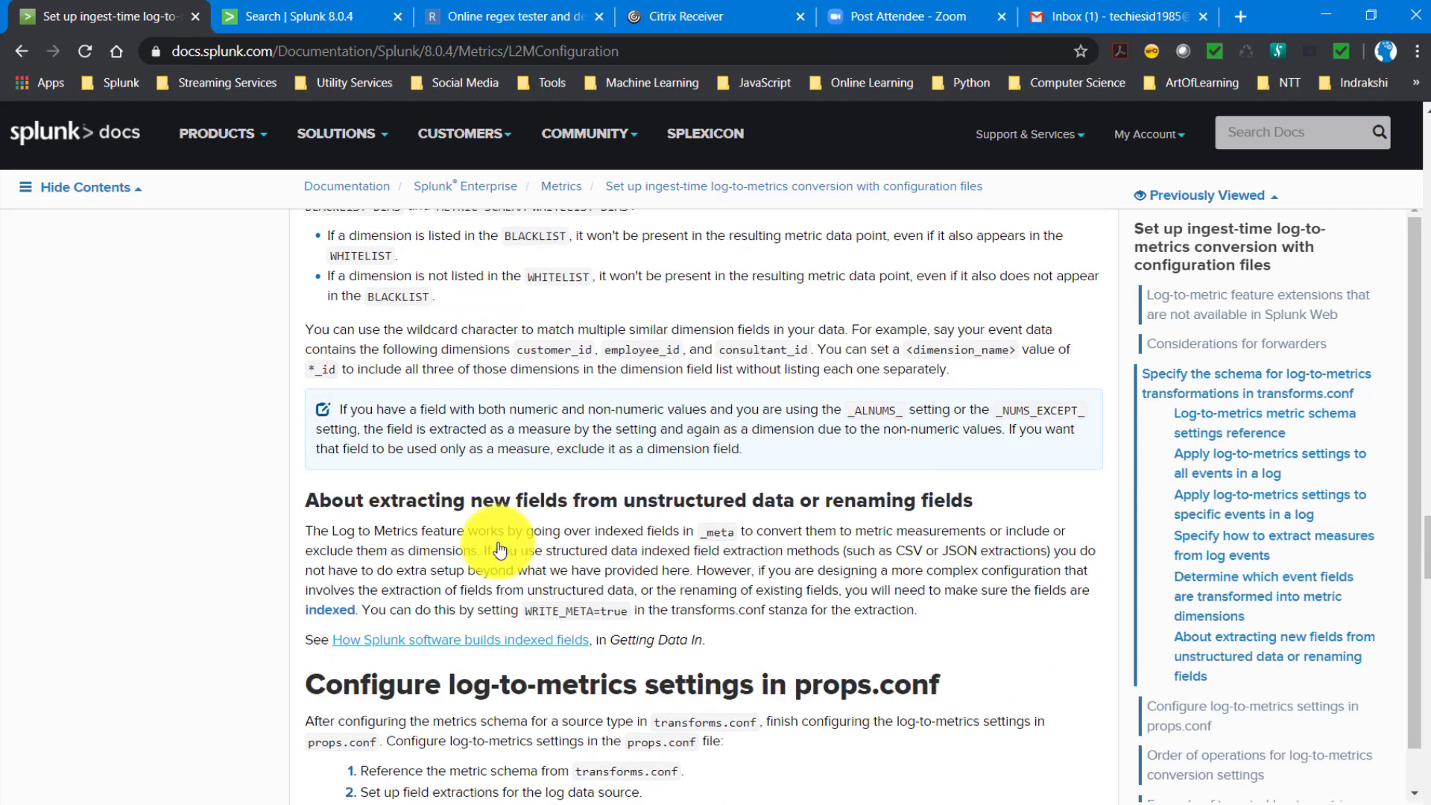
{"action": "scroll", "coordinate": [499, 543], "scroll_direction": "up", "scroll_amount": 4}
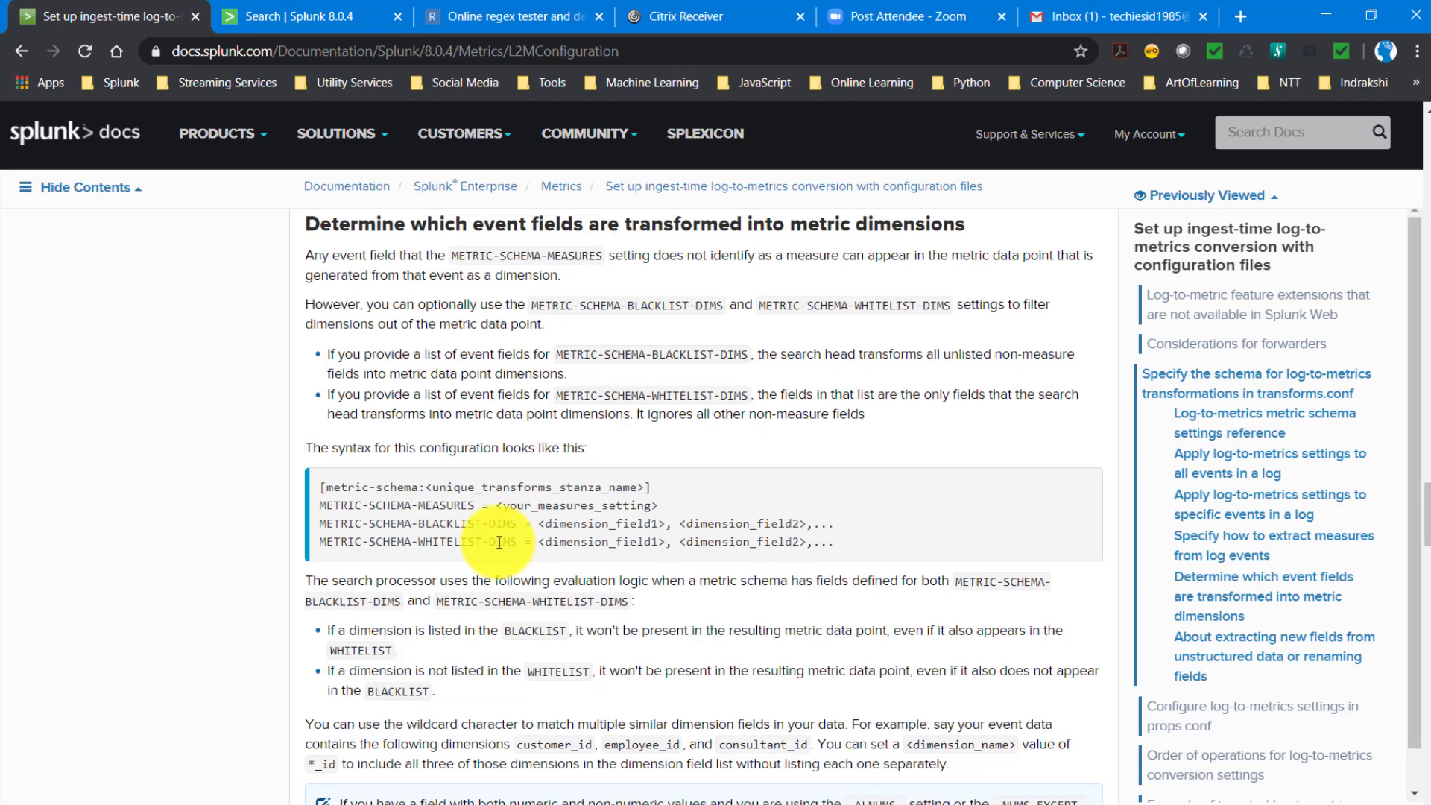
{"action": "scroll", "coordinate": [483, 535], "scroll_direction": "down", "scroll_amount": 20}
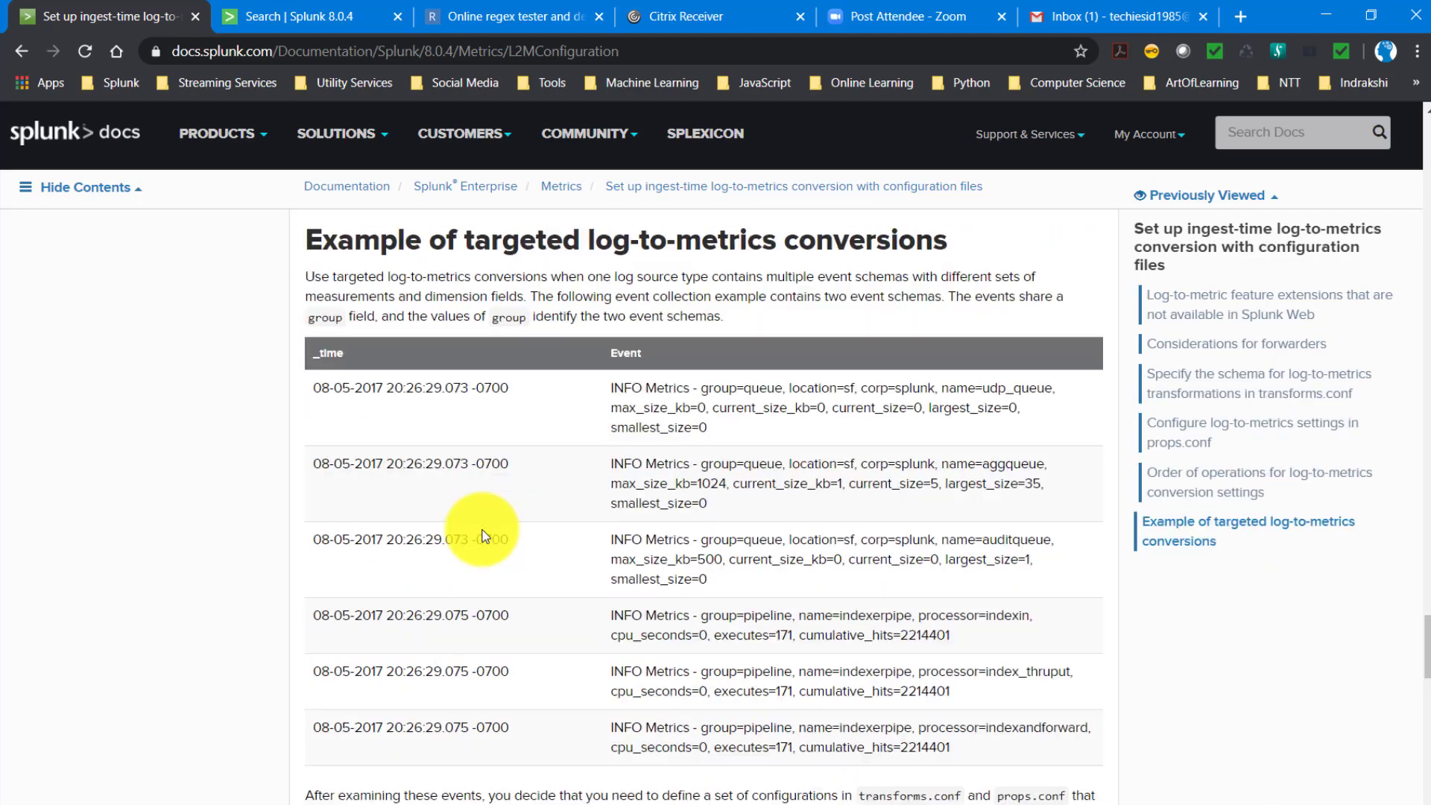
{"action": "scroll", "coordinate": [486, 535], "scroll_direction": "down", "scroll_amount": 8}
{"action": "scroll", "coordinate": [484, 532], "scroll_direction": "up", "scroll_amount": 20}
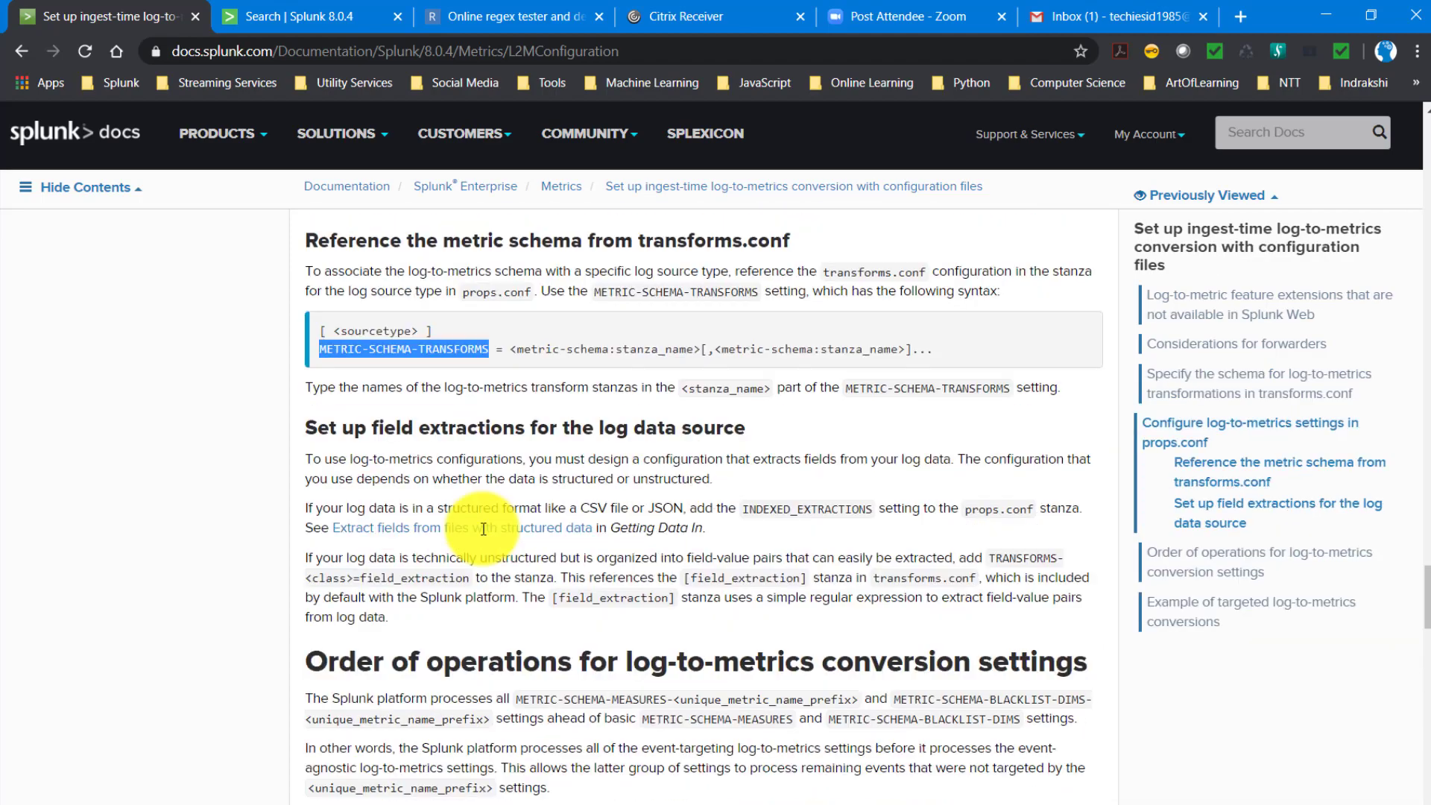
{"action": "scroll", "coordinate": [483, 530], "scroll_direction": "up", "scroll_amount": 15}
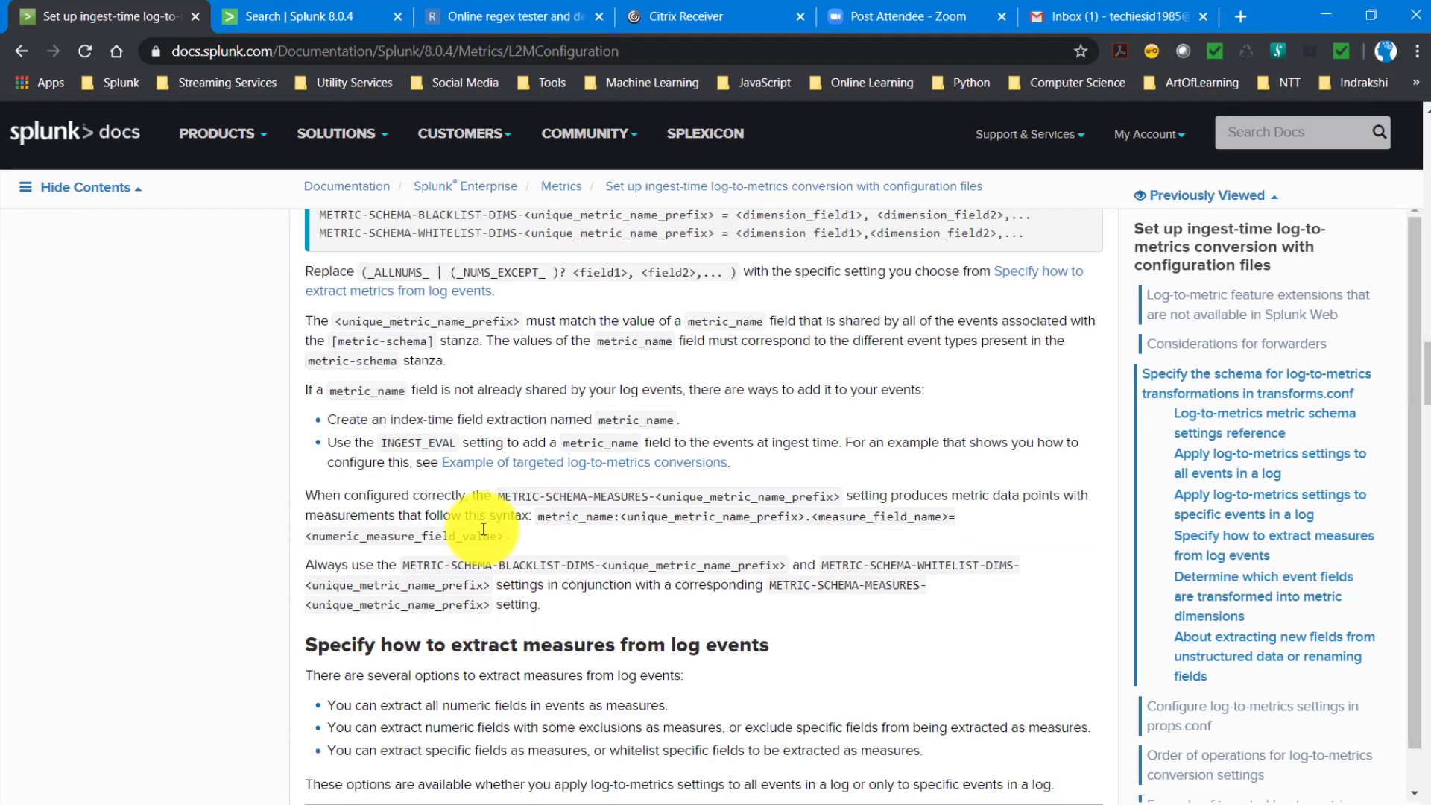
{"action": "scroll", "coordinate": [483, 529], "scroll_direction": "up", "scroll_amount": 3}
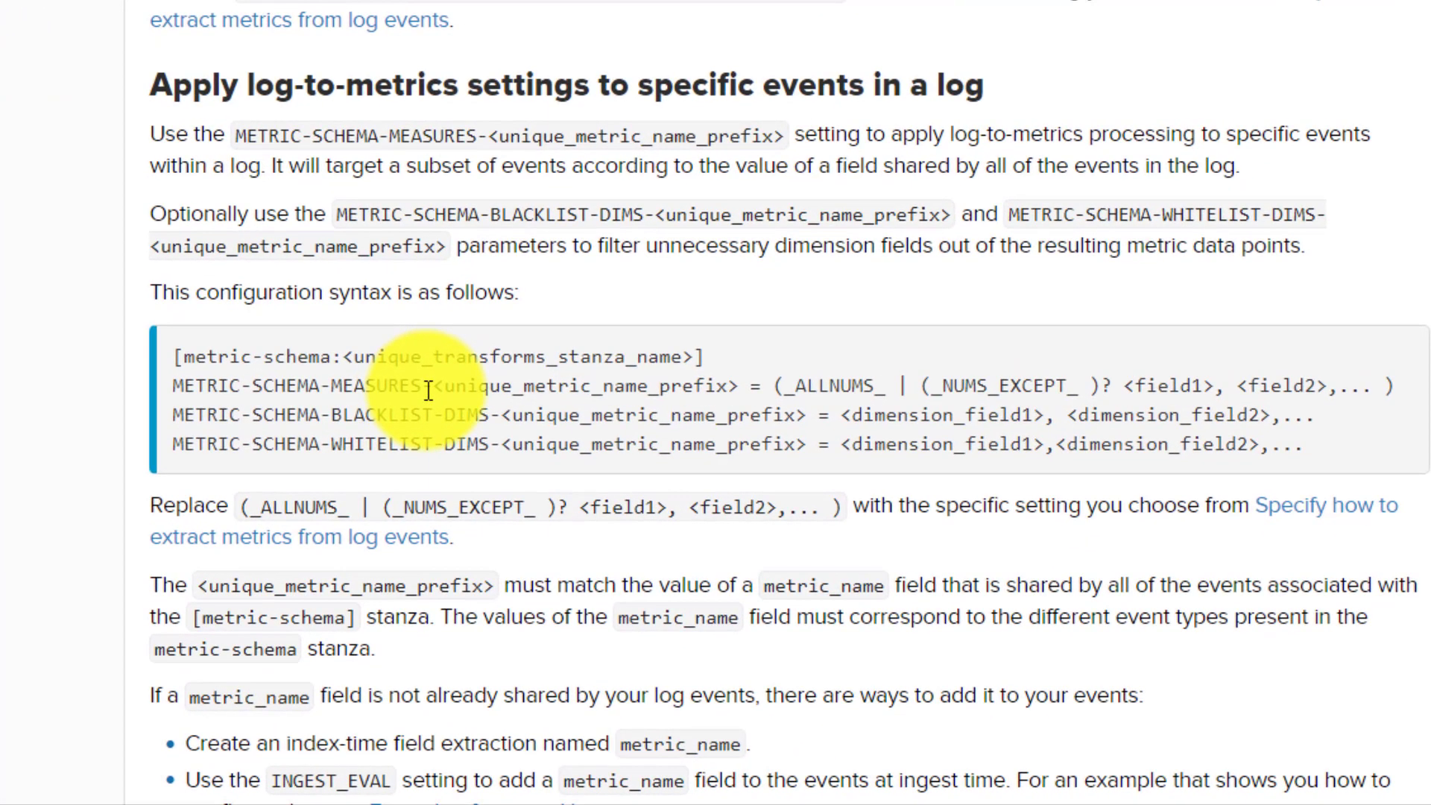
{"action": "left_click_drag", "start_coordinate": [430, 433], "coordinate": [208, 433]}
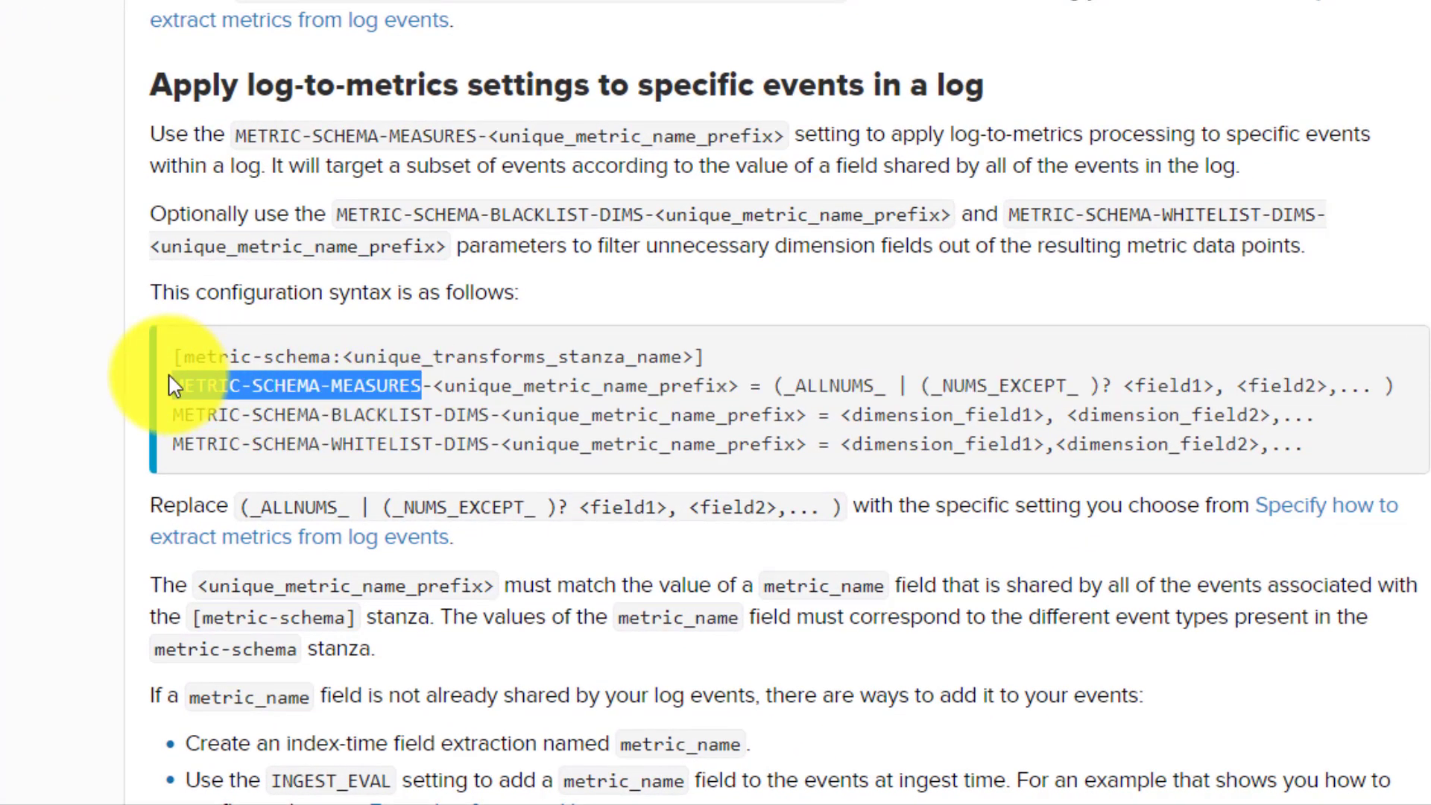
{"action": "left_click_drag", "start_coordinate": [433, 385], "coordinate": [745, 389]}
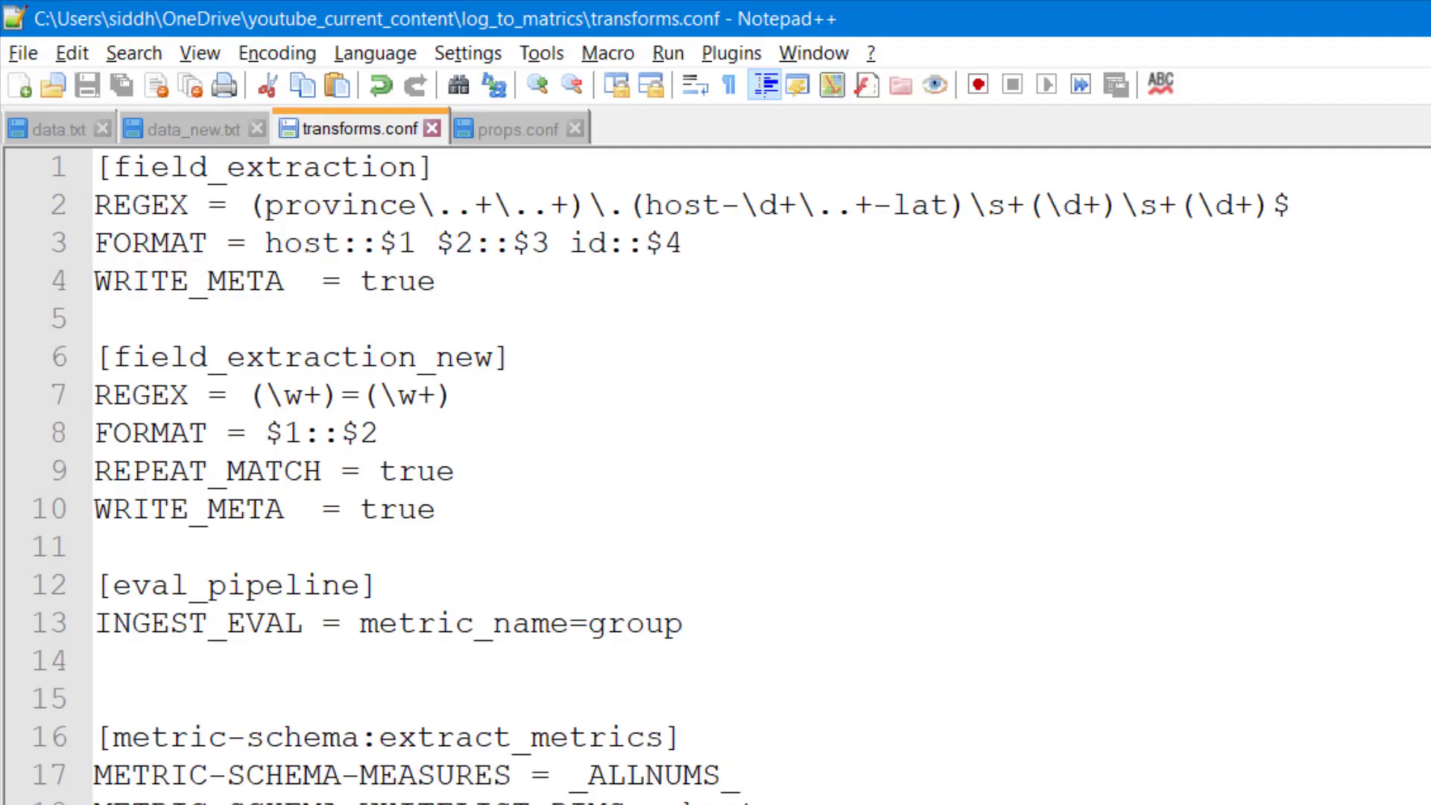
- Copy the eval_pipeline stanza with INGEST_EVAL = metric_name=group from Notepad++ into Visual Studio Code's transforms.conf, below the field_extraction_new stanza
{"action": "left_click", "coordinate": [503, 137]}
{"action": "double_click", "coordinate": [661, 399]}
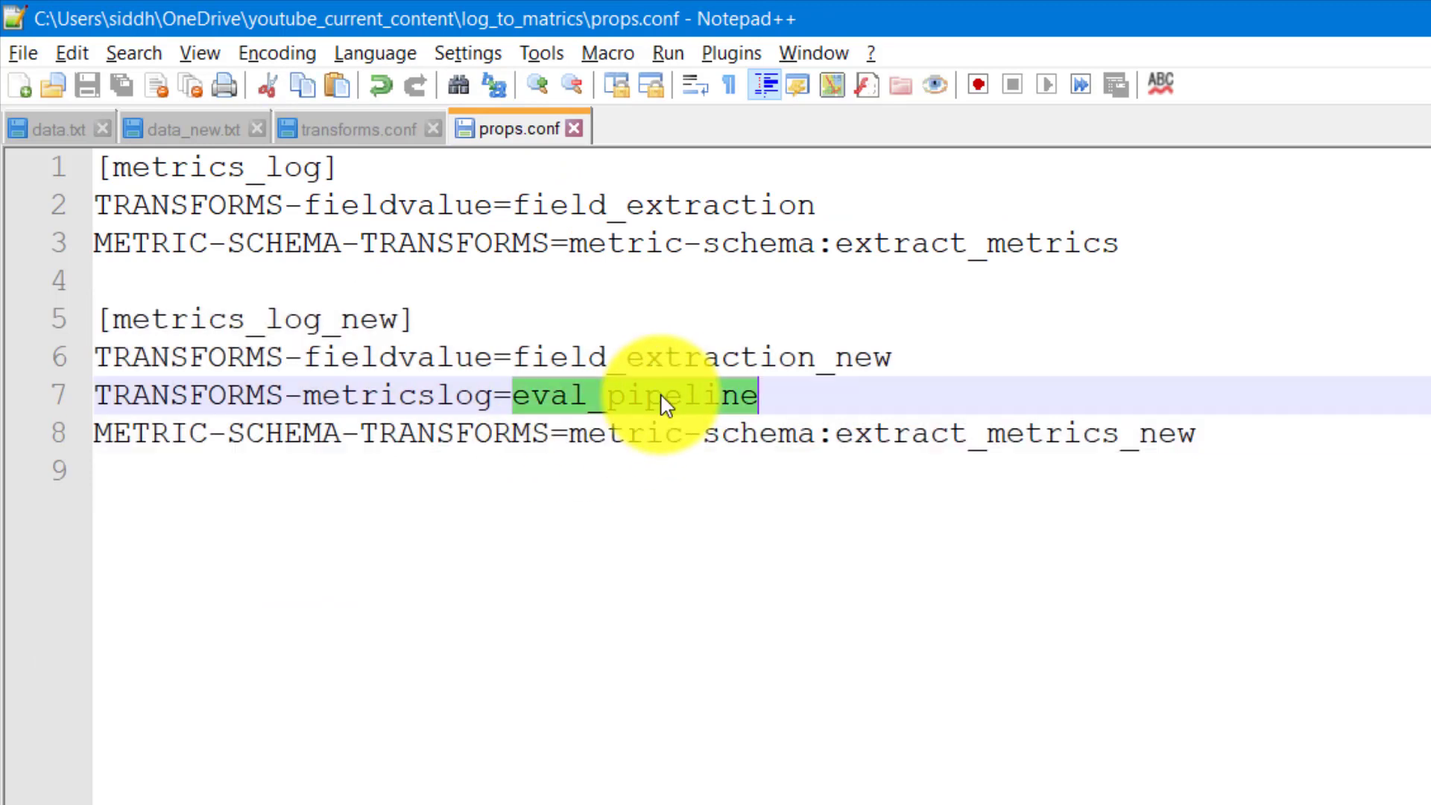
{"action": "left_click", "coordinate": [343, 134]}
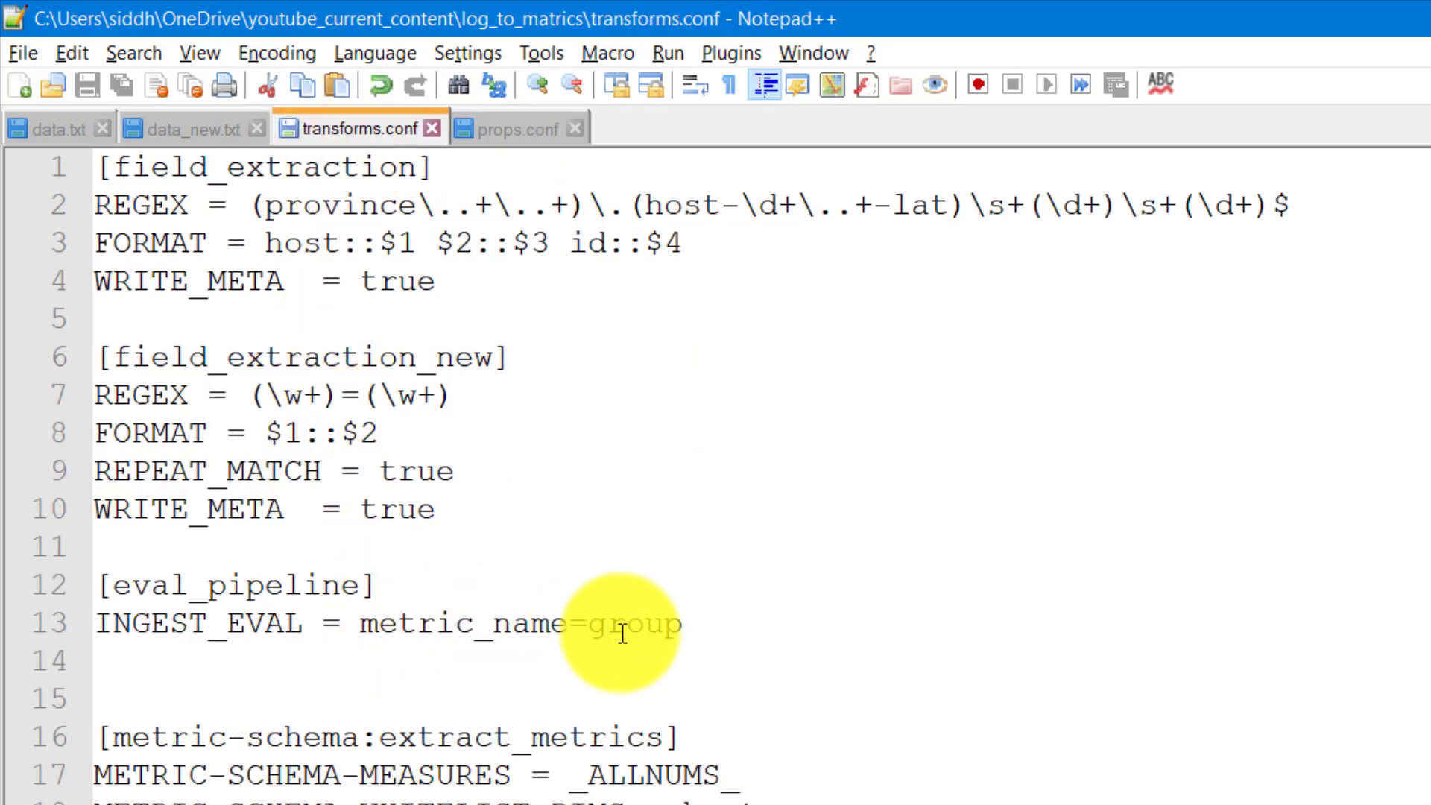
{"action": "left_click_drag", "start_coordinate": [696, 621], "coordinate": [95, 582]}
{"action": "key", "text": "ctrl+c"}
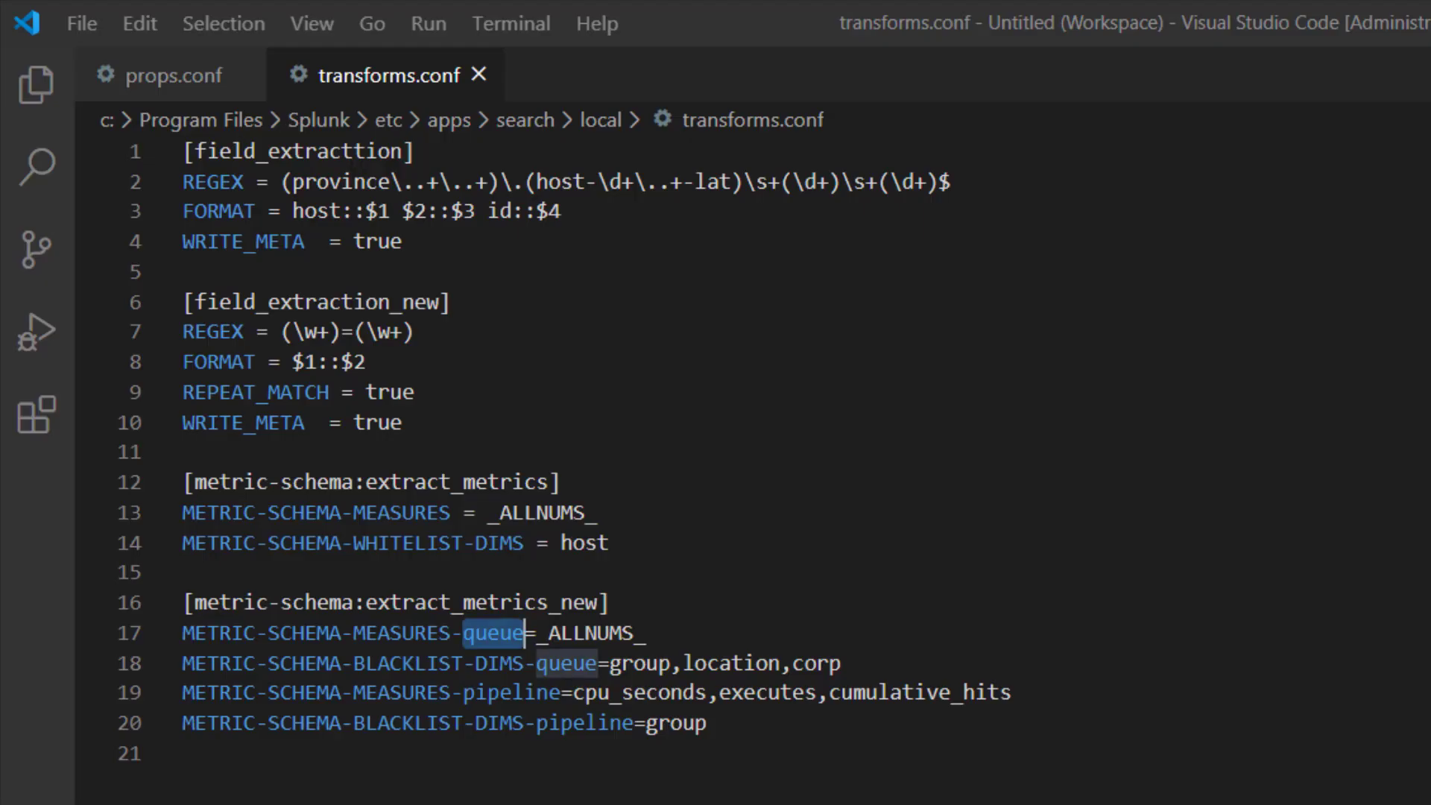
{"action": "left_click", "coordinate": [444, 435]}
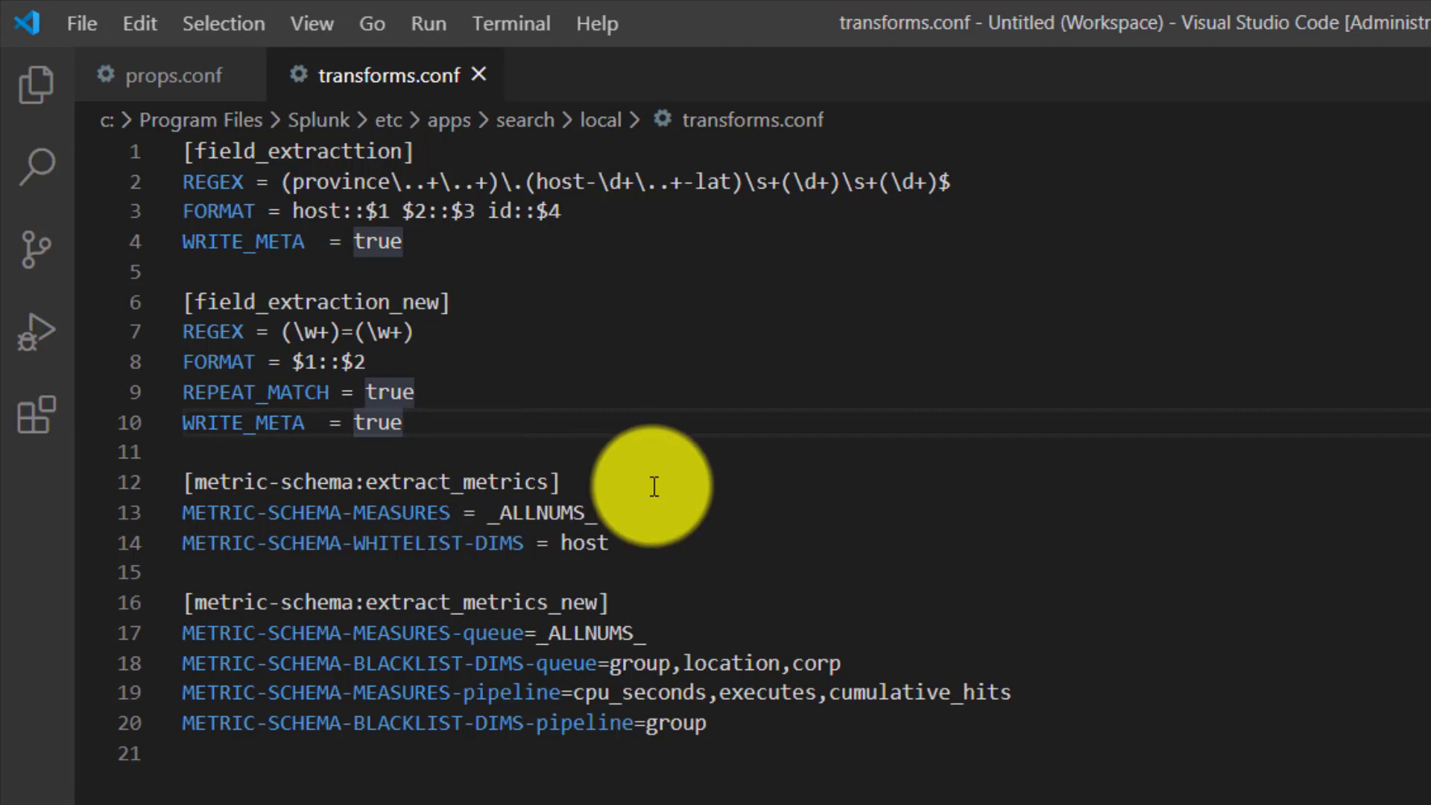
{"action": "key", "text": "Return"}
{"action": "key", "text": "Return"}
{"action": "key", "text": "ctrl+v"}
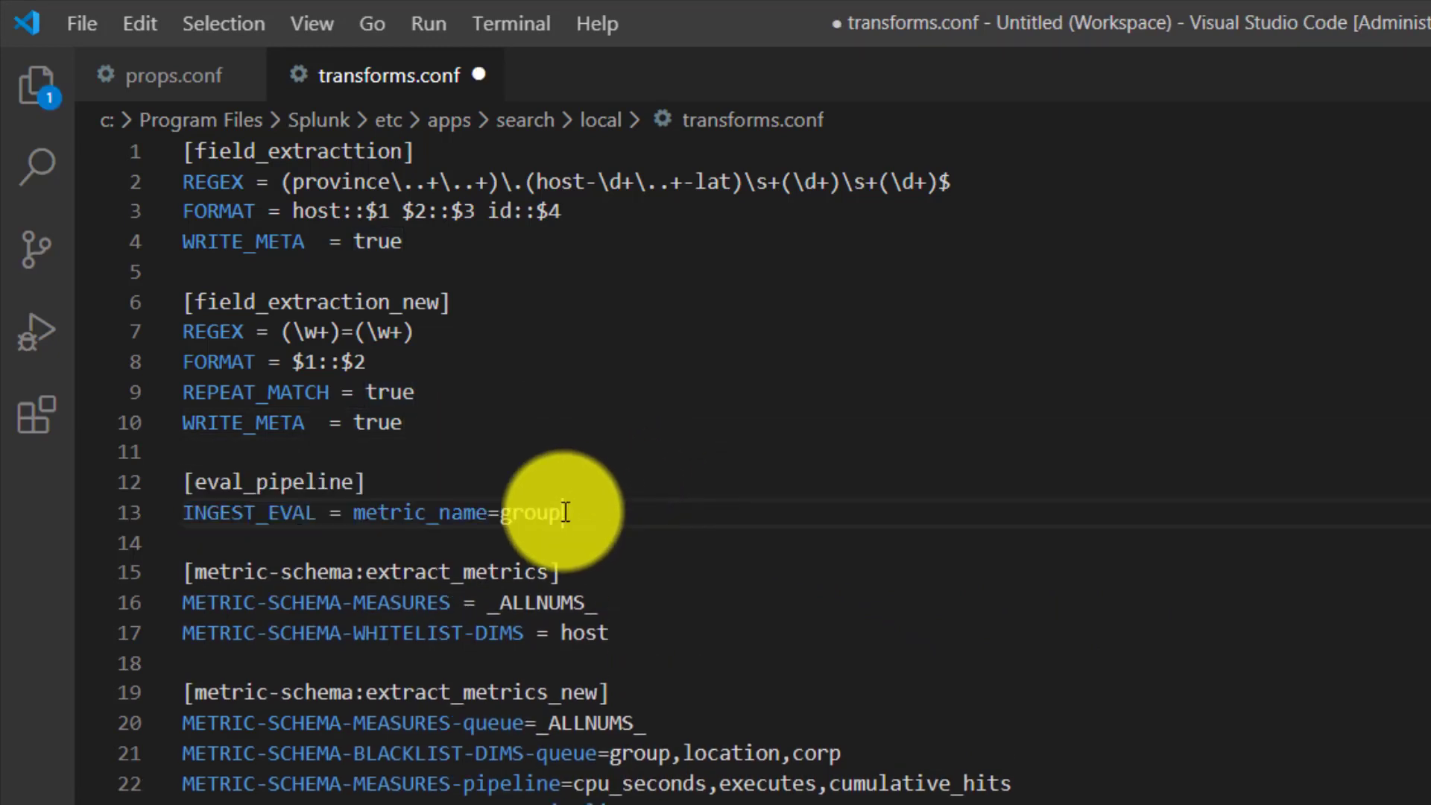
- Examine the INGEST_EVAL setting and its metric_name=group expression in the eval_pipeline stanza
{"action": "left_click_drag", "start_coordinate": [487, 513], "coordinate": [568, 511]}
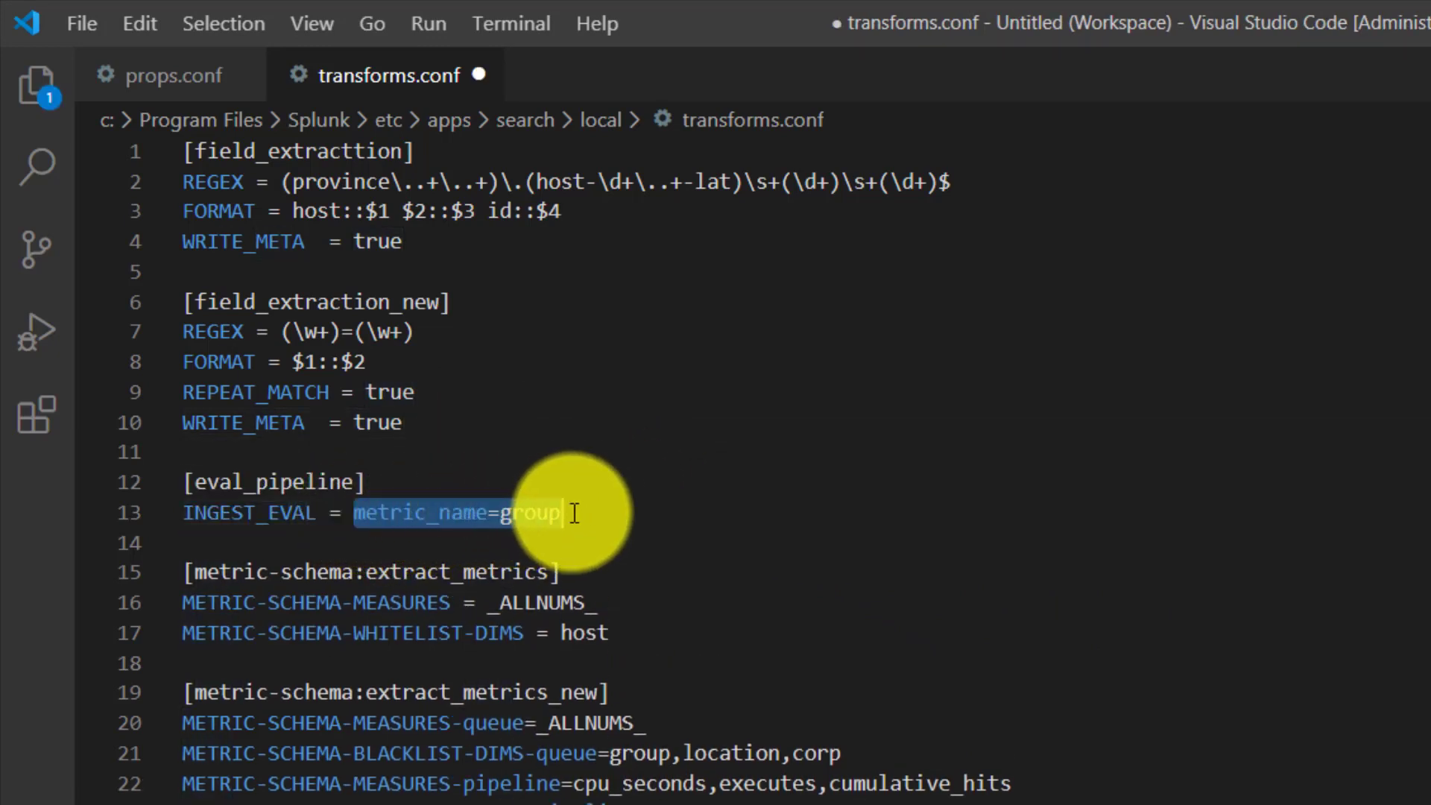
{"action": "double_click", "coordinate": [235, 512]}
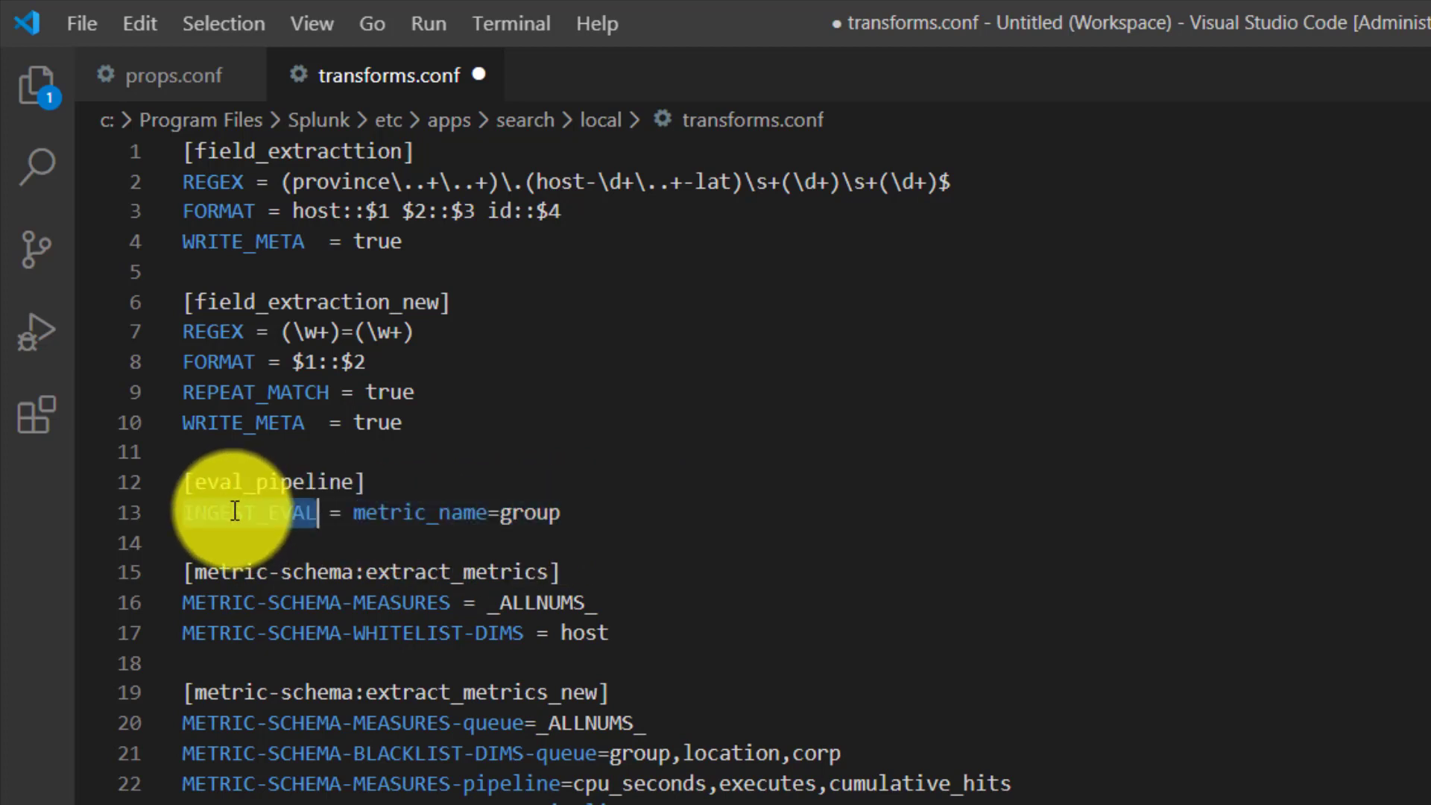
{"action": "double_click", "coordinate": [393, 514]}
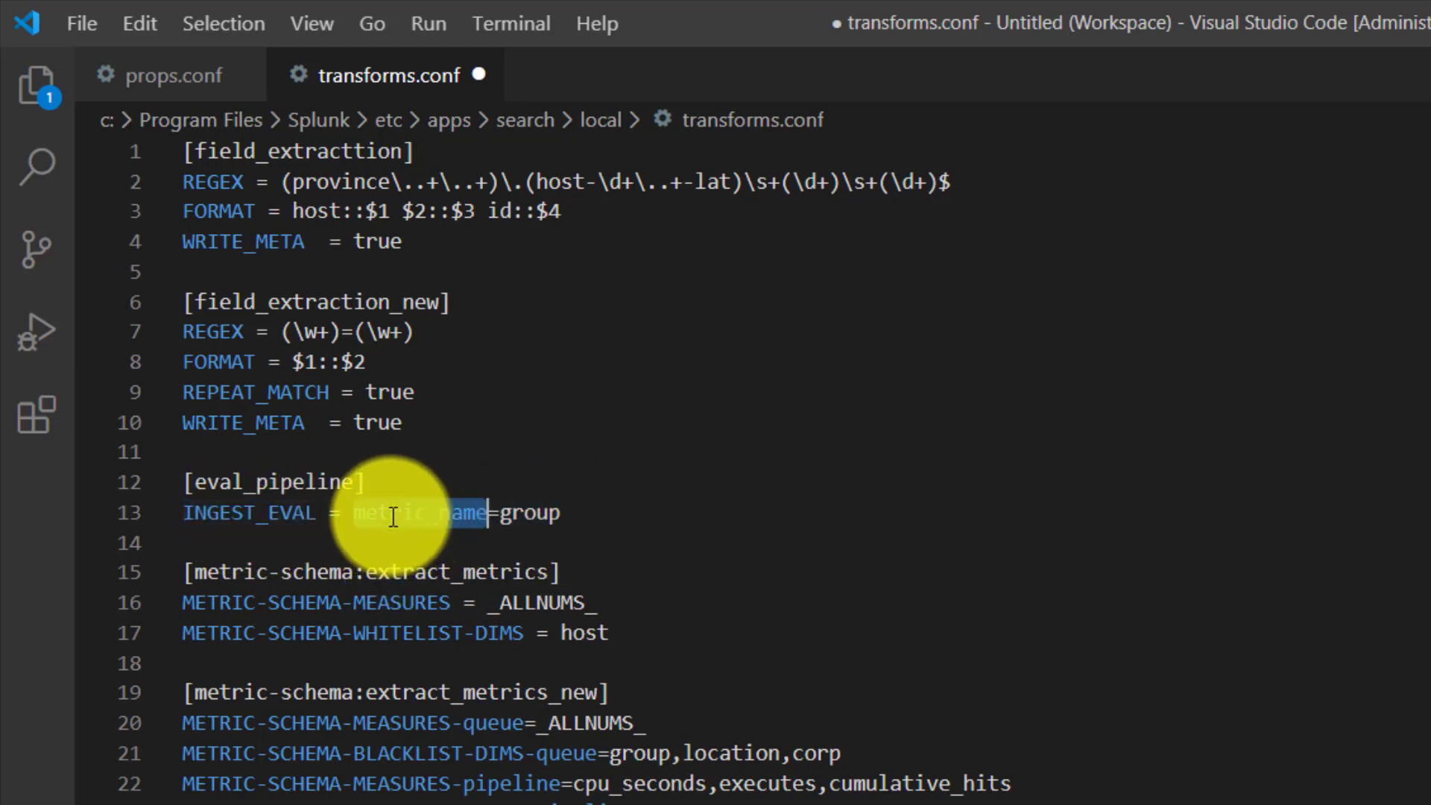
{"action": "left_click", "coordinate": [525, 515]}
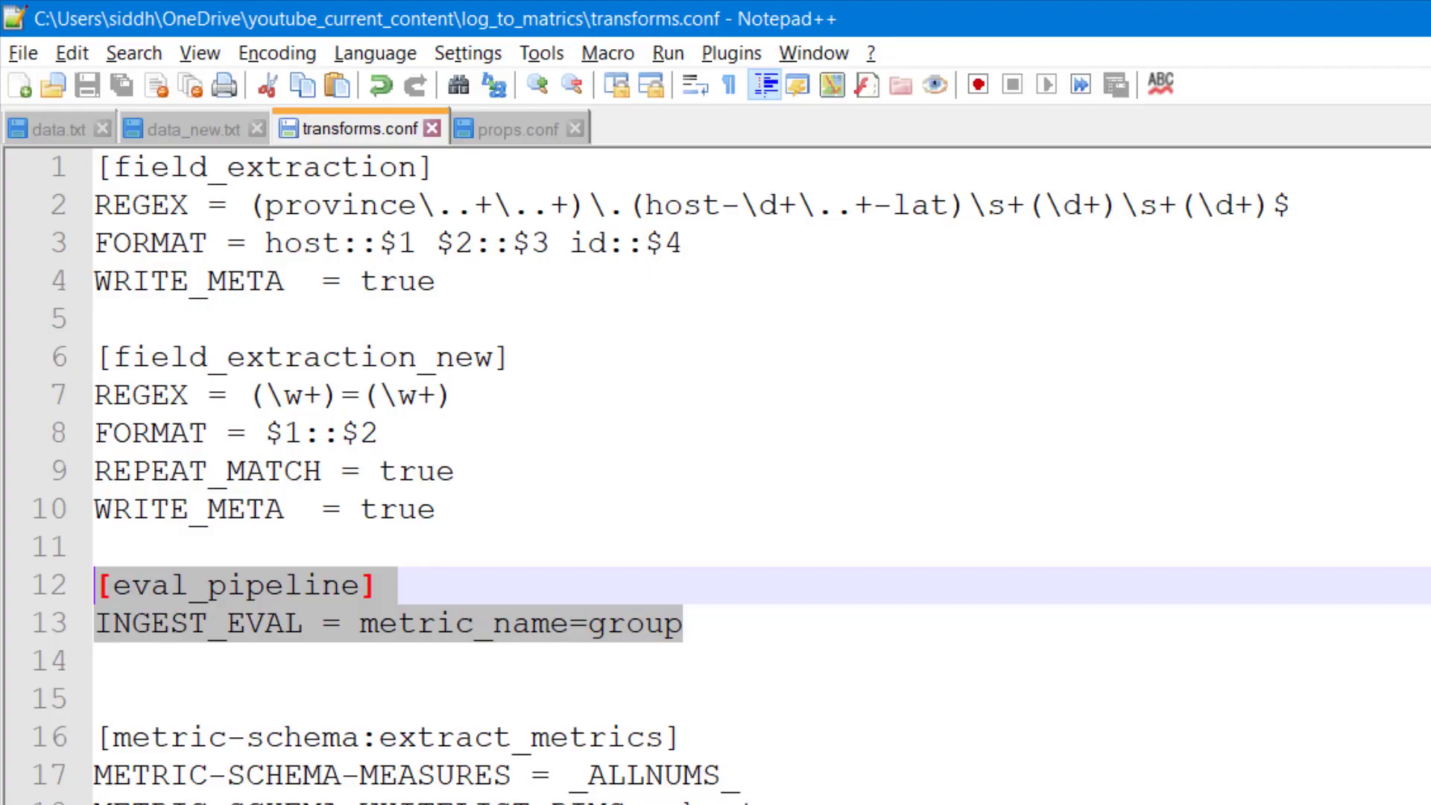
- Compare the group field values in data_new.txt in Notepad++ with the queue suffix in Visual Studio Code's extract_metrics_new stanza
{"action": "left_click", "coordinate": [199, 136]}
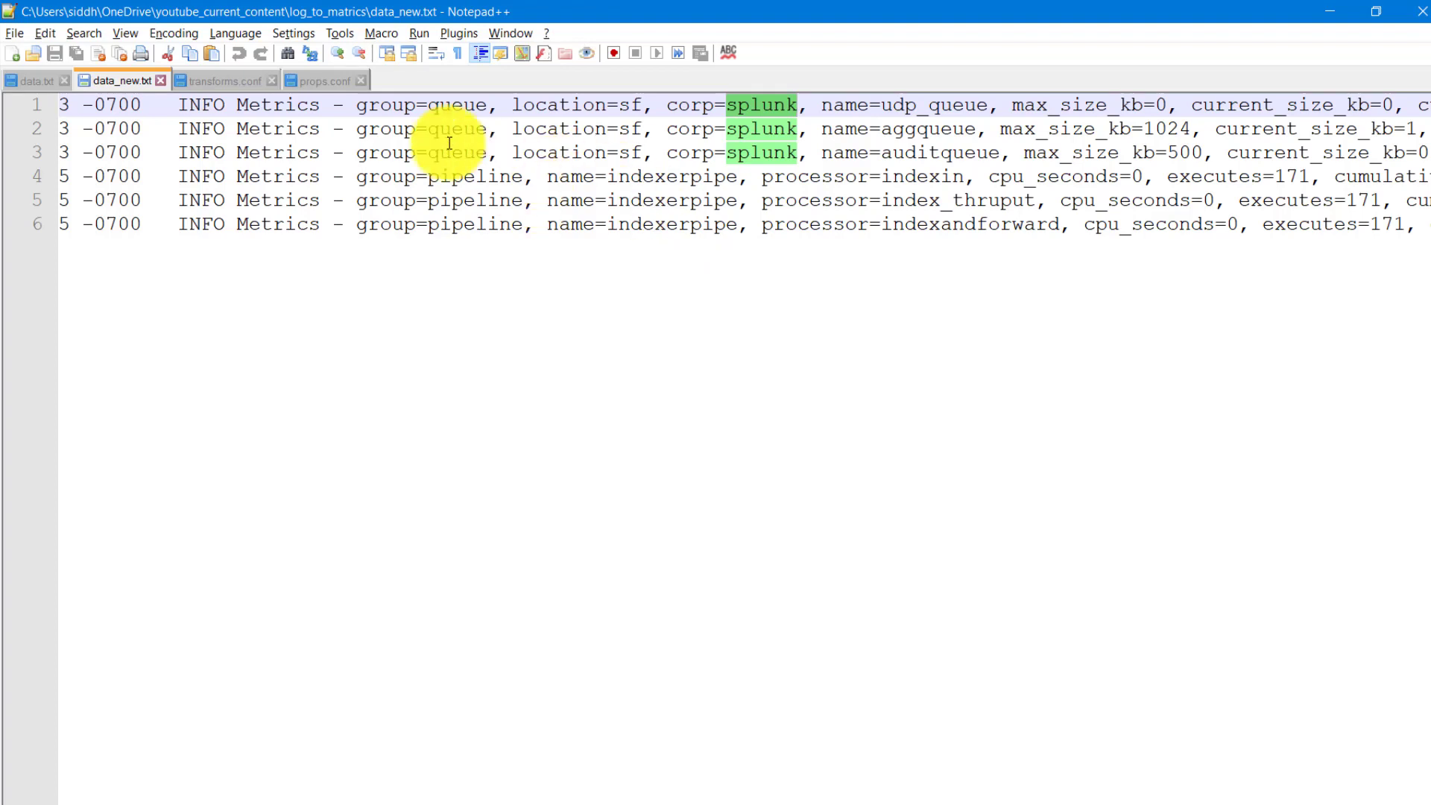
{"action": "double_click", "coordinate": [383, 105]}
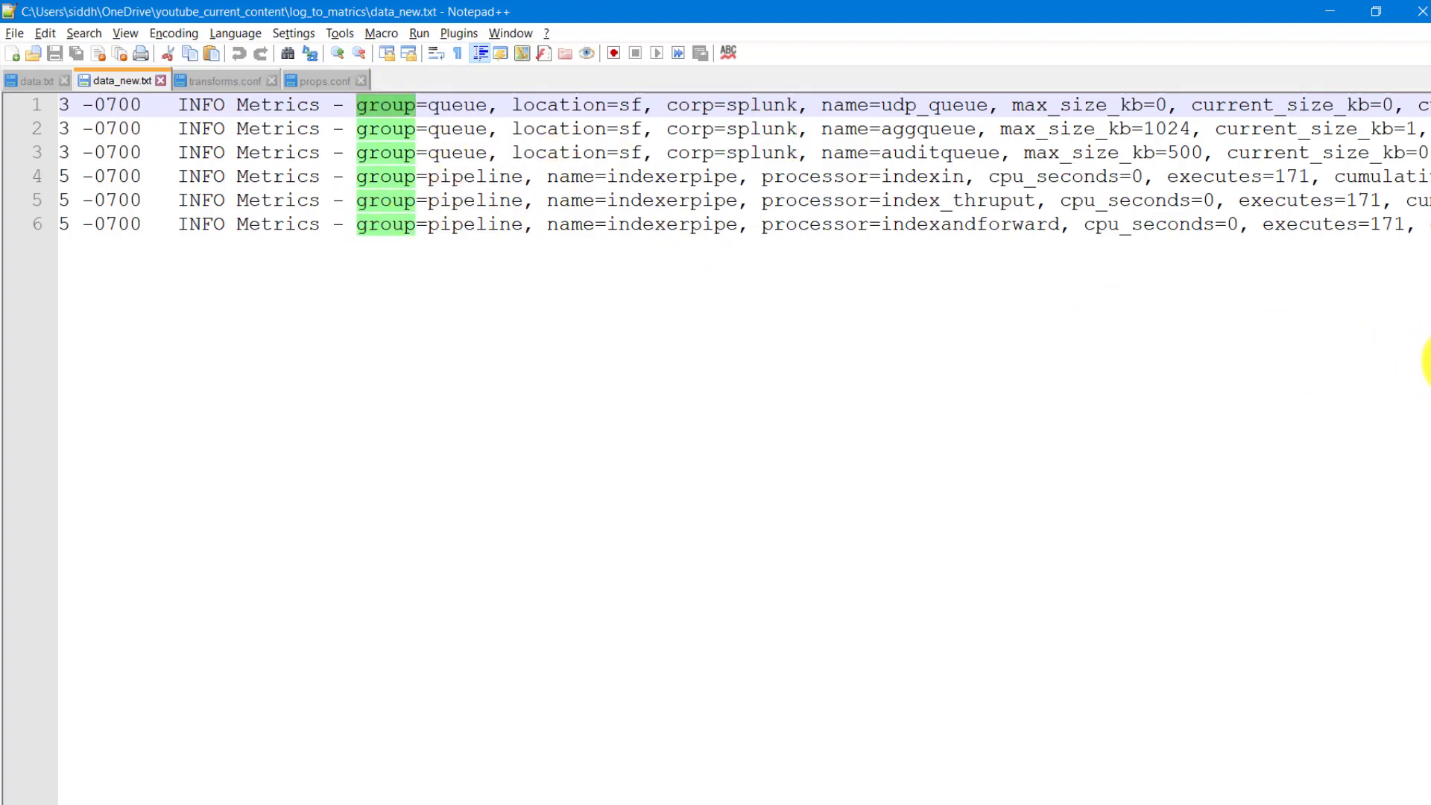
{"action": "key", "text": "alt+Tab"}
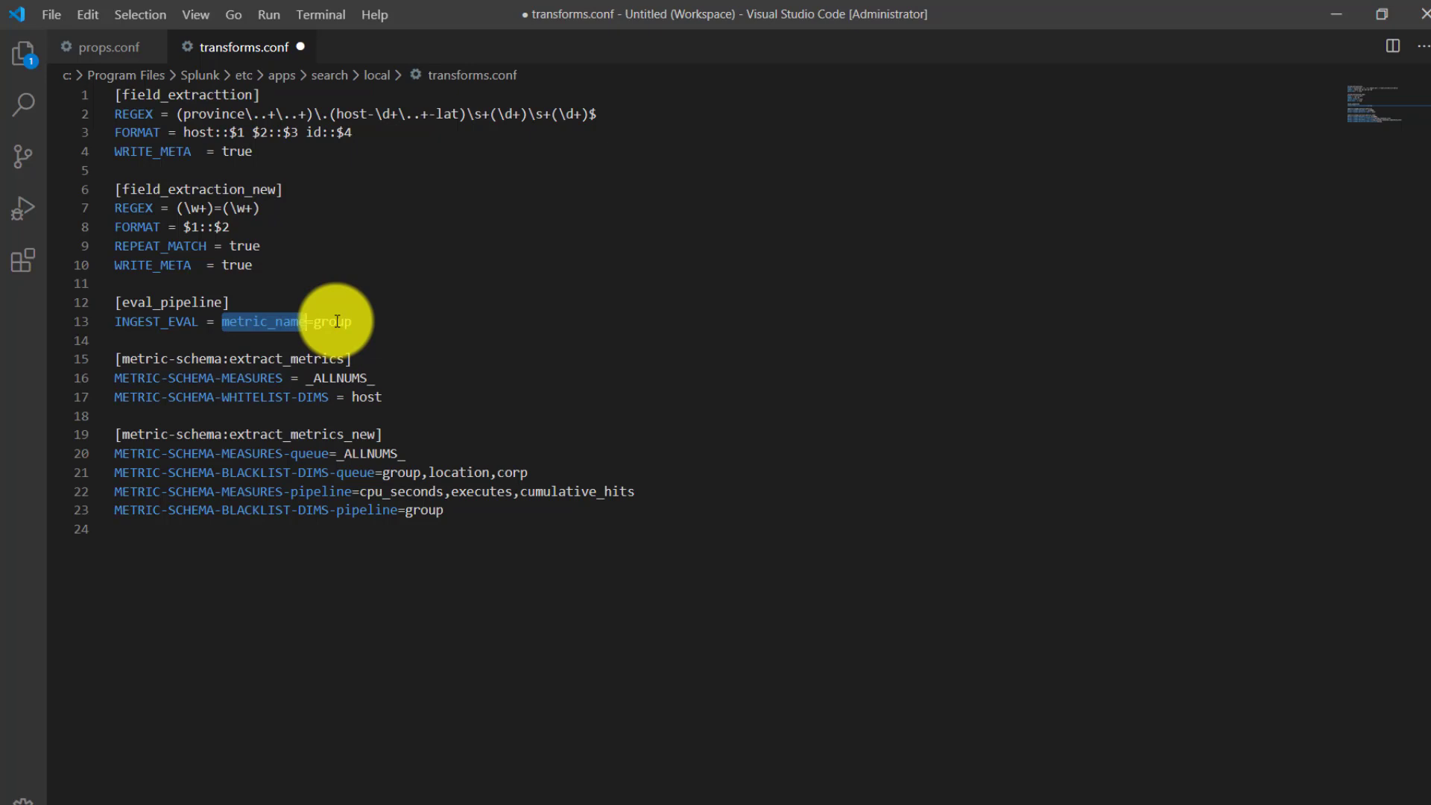
{"action": "left_click", "coordinate": [315, 454]}
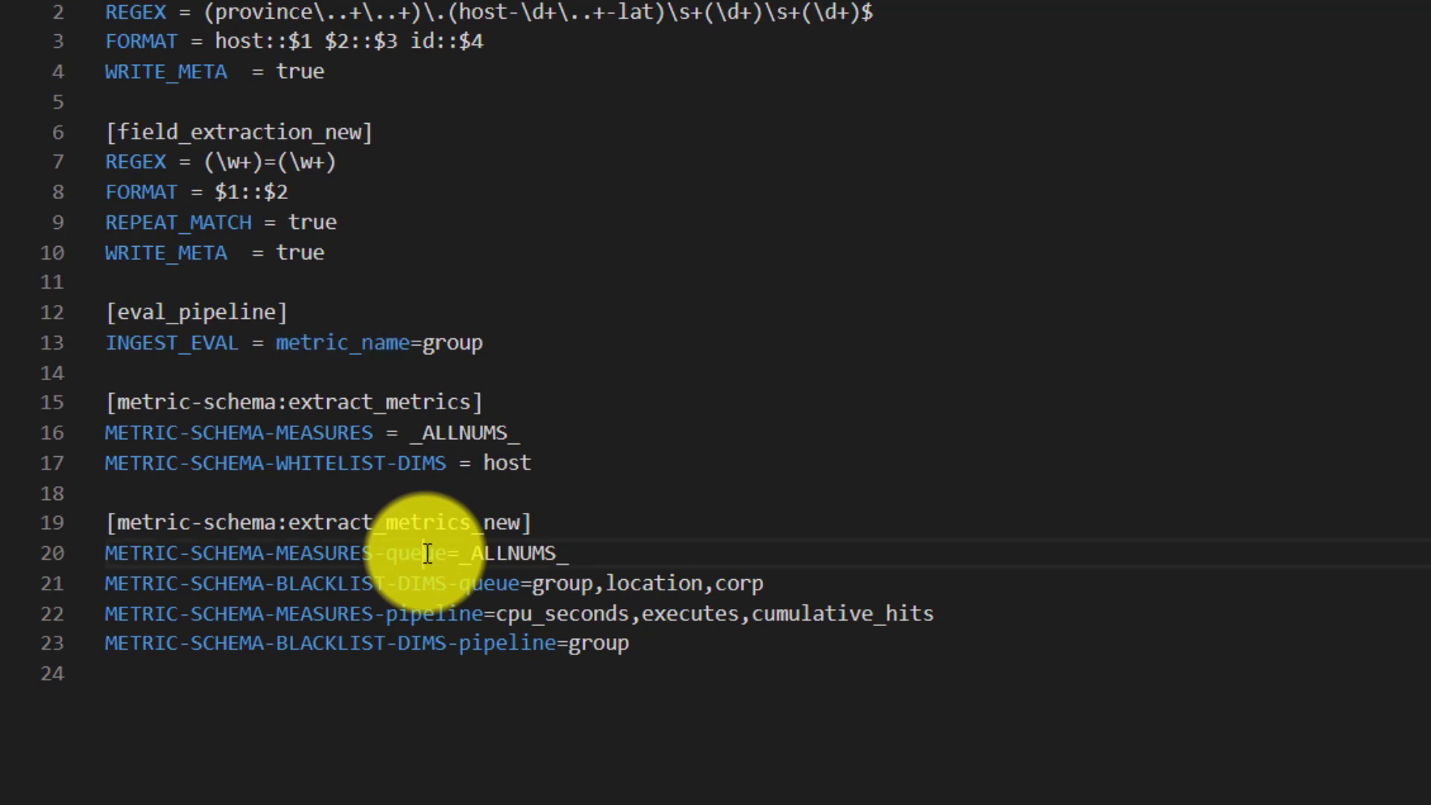
- Examine the queue and pipeline measure settings in the extract_metrics_new stanza, including _ALLNUMS_ and cpu_seconds,executes,cumulative_hits
{"action": "double_click", "coordinate": [452, 615]}
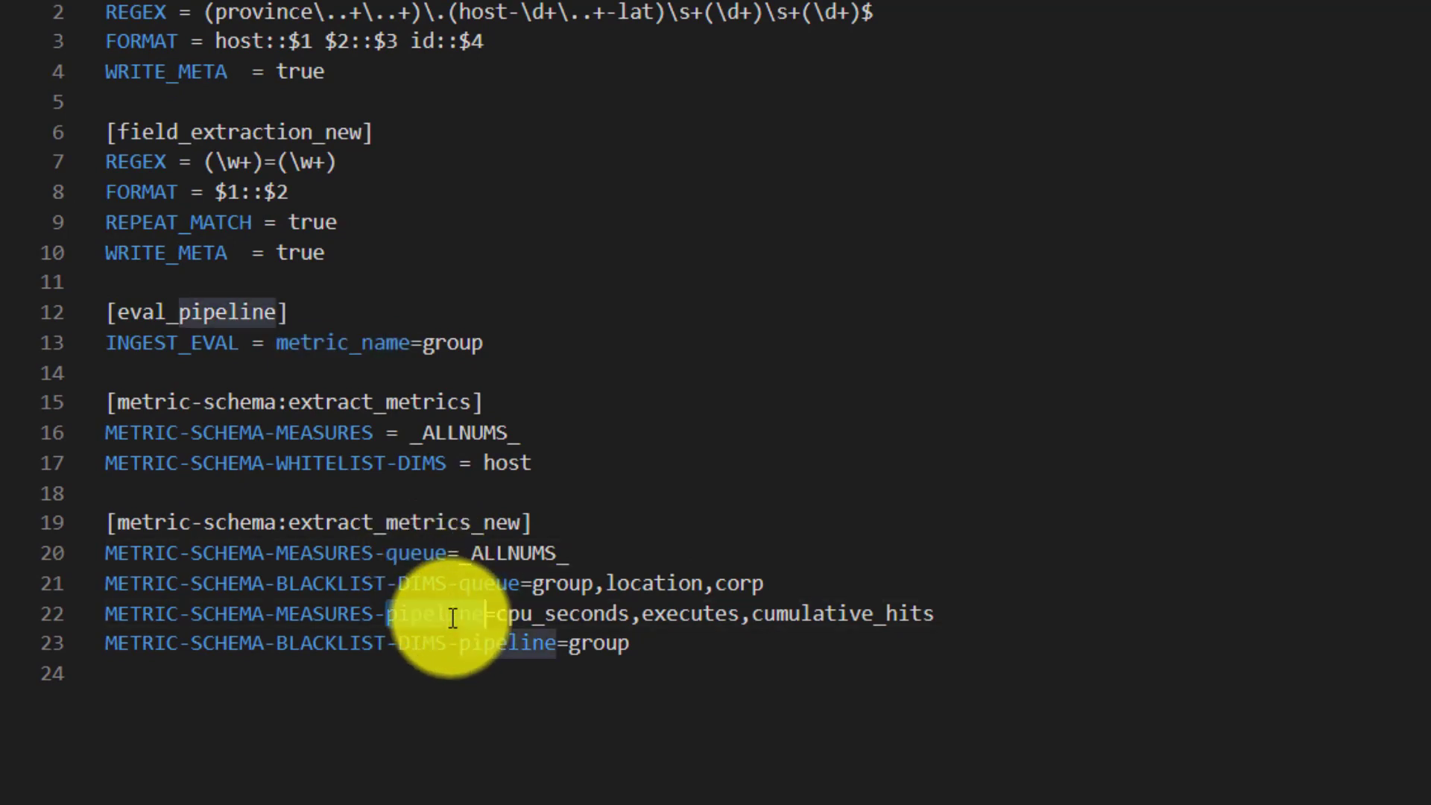
{"action": "double_click", "coordinate": [407, 563]}
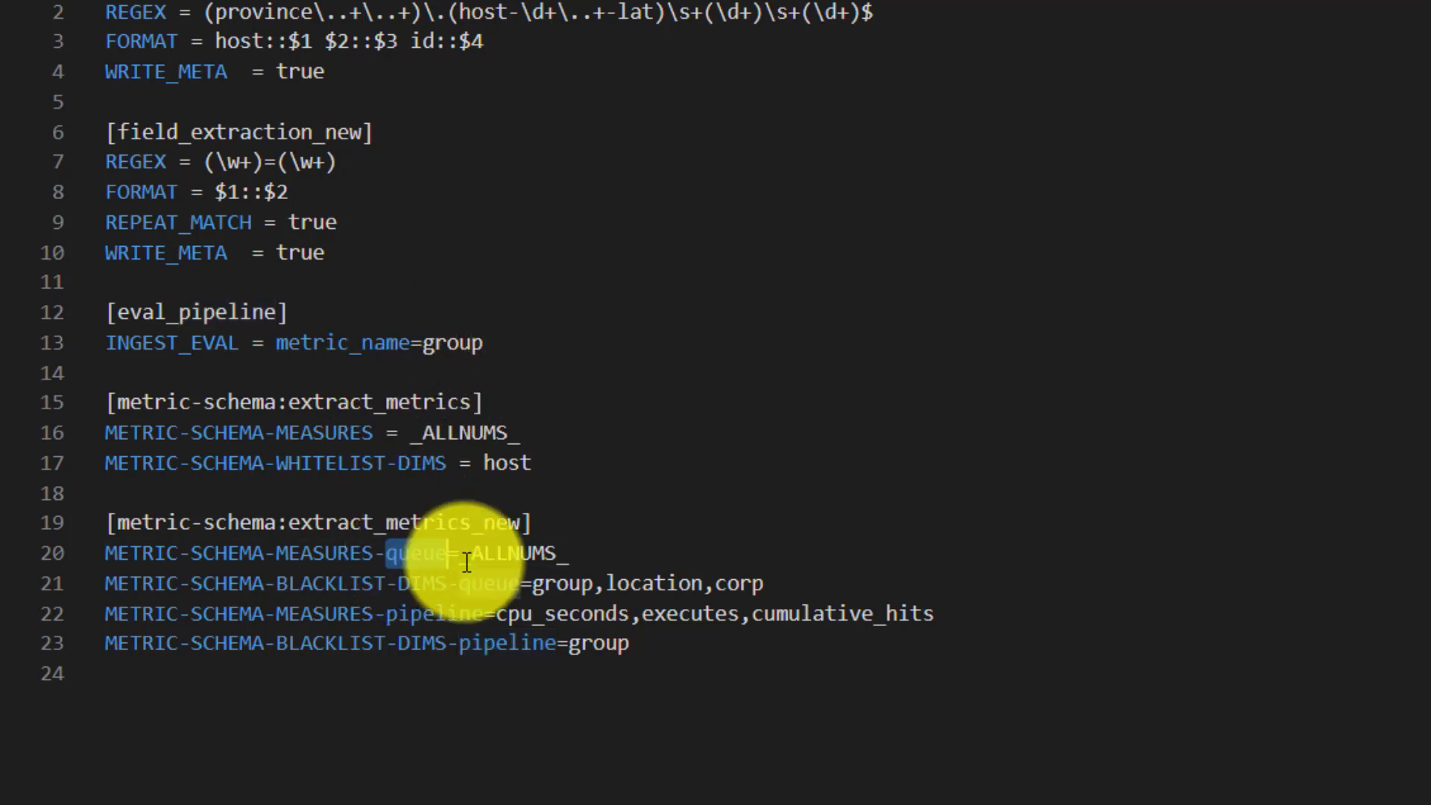
{"action": "left_click_drag", "start_coordinate": [570, 554], "coordinate": [459, 552]}
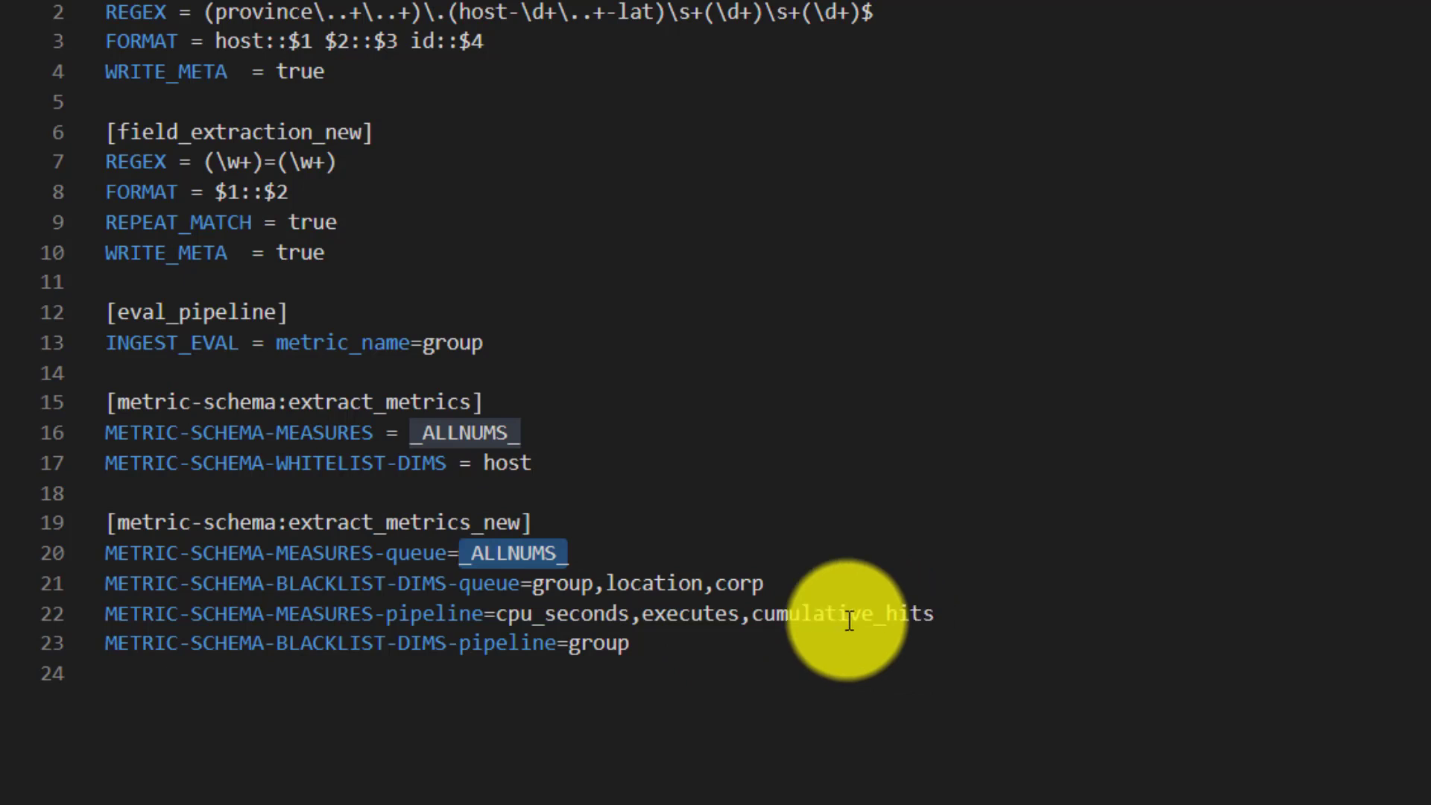
{"action": "double_click", "coordinate": [426, 617]}
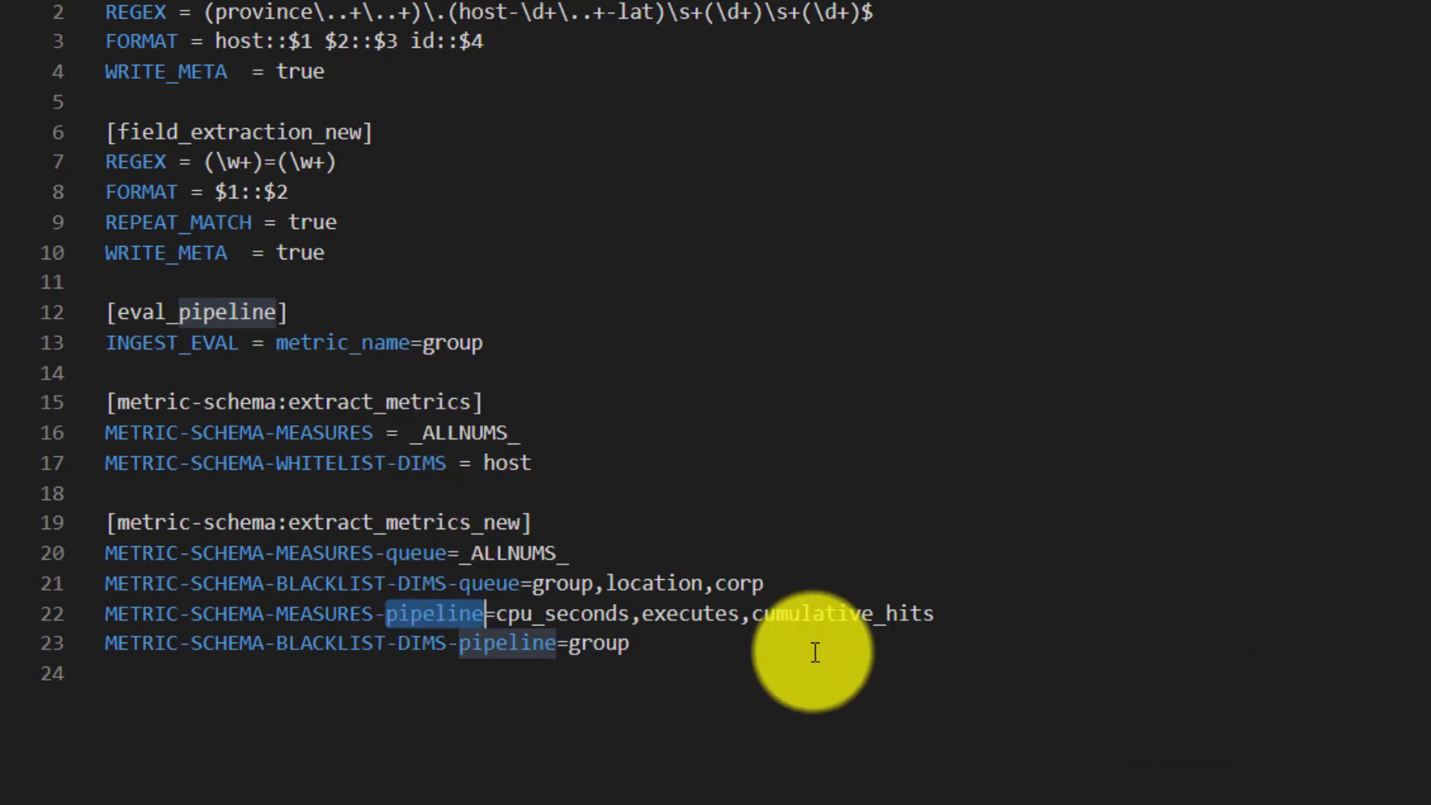
{"action": "left_click_drag", "start_coordinate": [496, 612], "coordinate": [939, 623]}
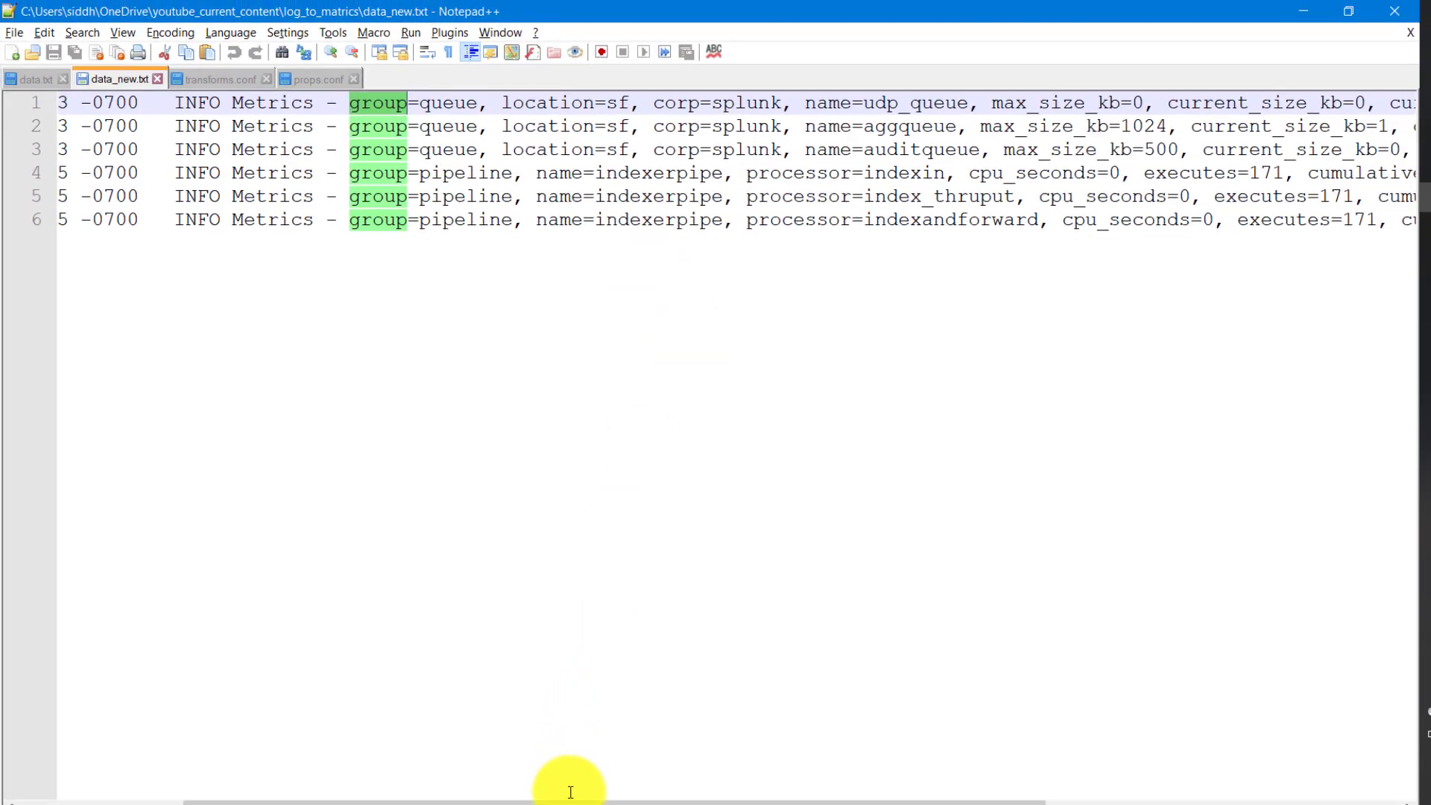
- In Notepad++, check the cpu_seconds, executes and cumulative_hits fields and the group value of the pipeline events in data_new.txt
{"action": "left_click_drag", "start_coordinate": [570, 802], "coordinate": [841, 802]}
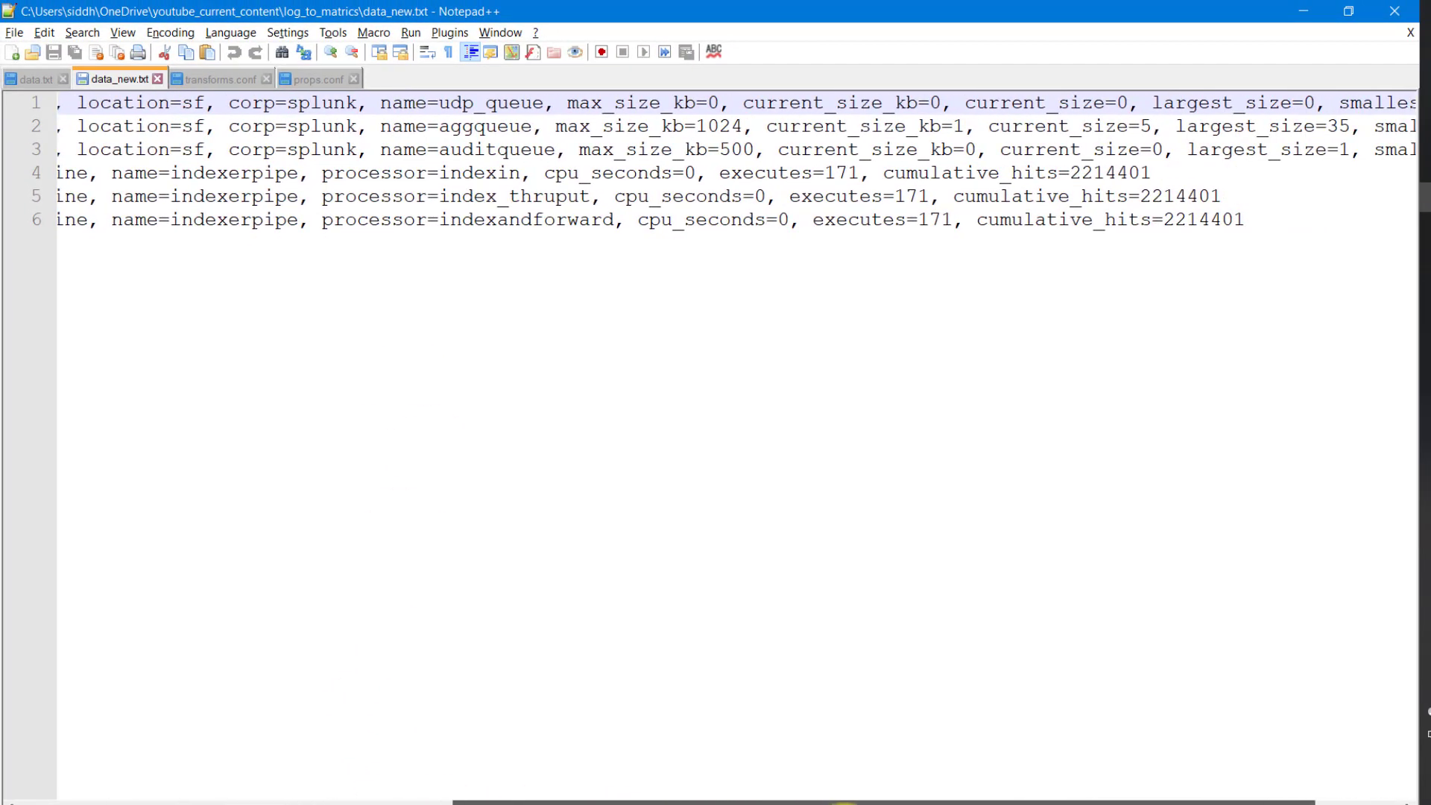
{"action": "double_click", "coordinate": [675, 197]}
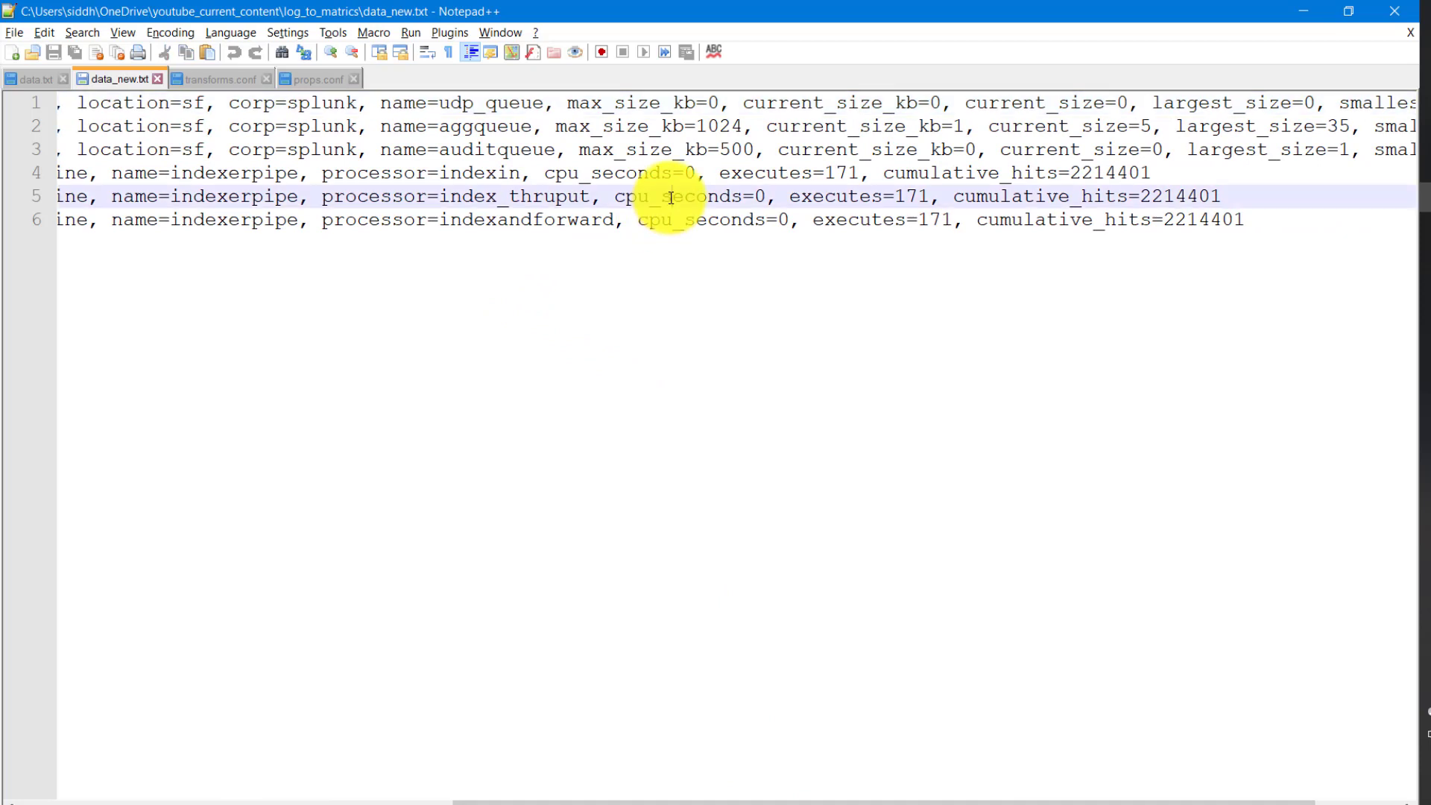
{"action": "double_click", "coordinate": [848, 198]}
{"action": "double_click", "coordinate": [1040, 198]}
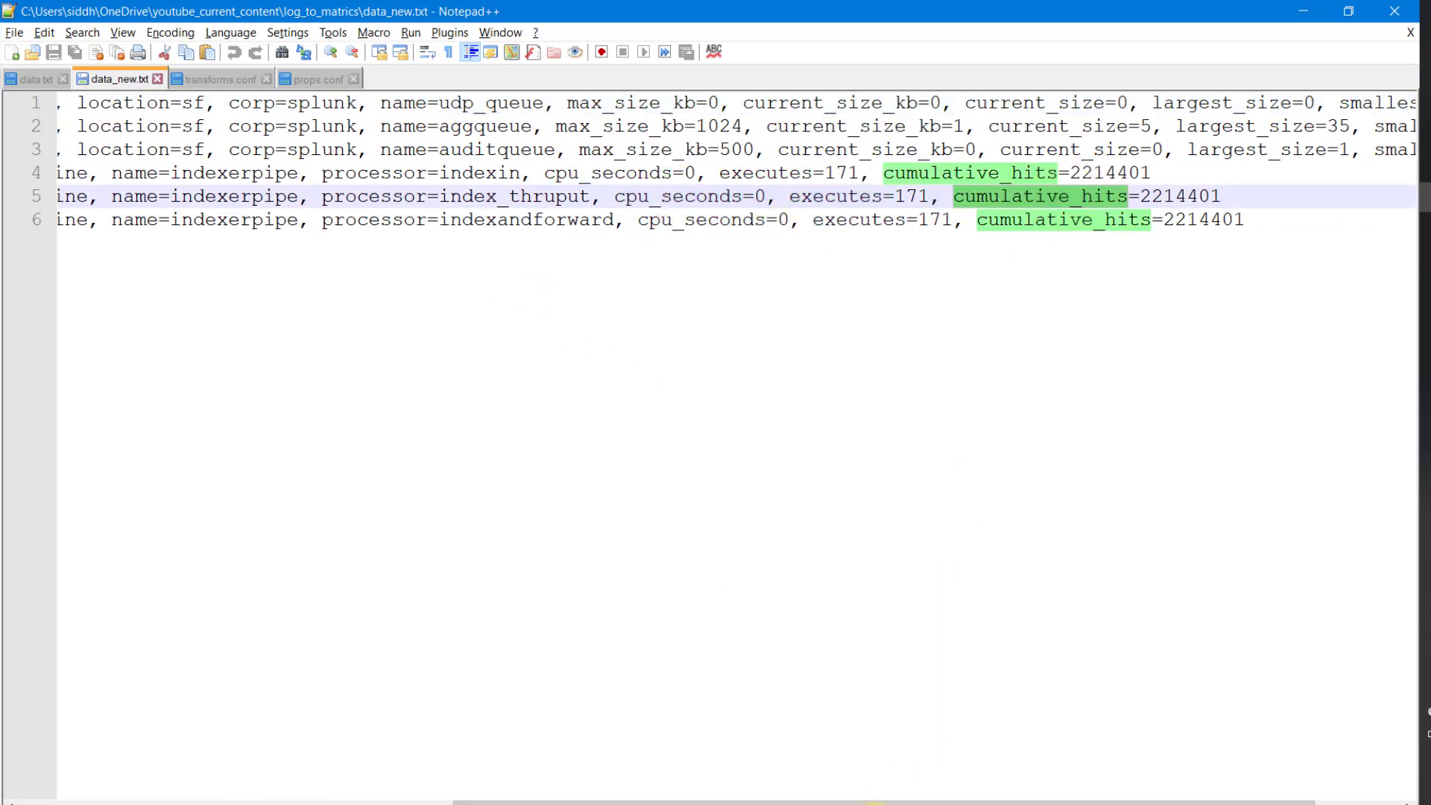
{"action": "left_click_drag", "start_coordinate": [840, 802], "coordinate": [594, 741]}
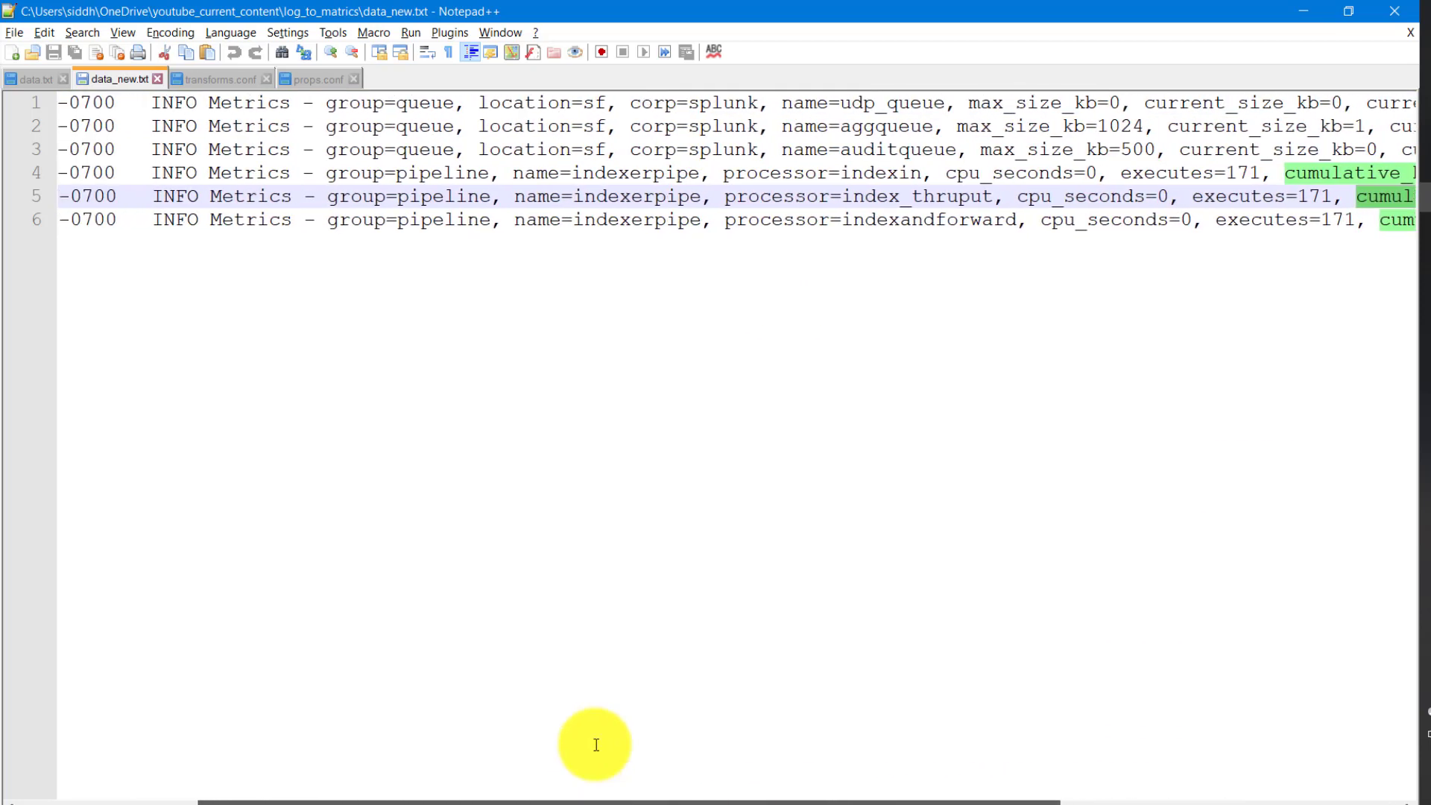
{"action": "left_click", "coordinate": [435, 173]}
{"action": "double_click", "coordinate": [434, 173]}
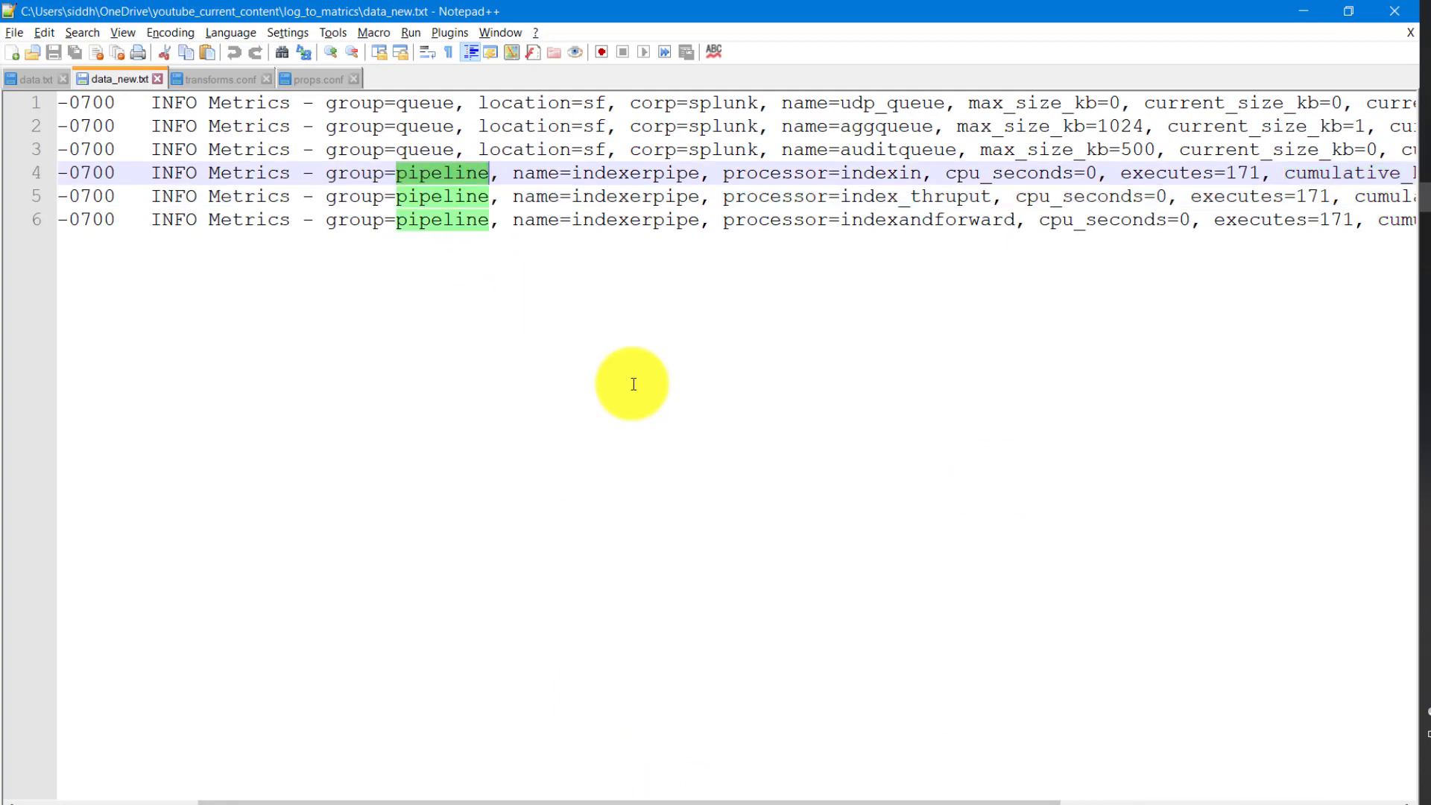
{"action": "double_click", "coordinate": [358, 173]}
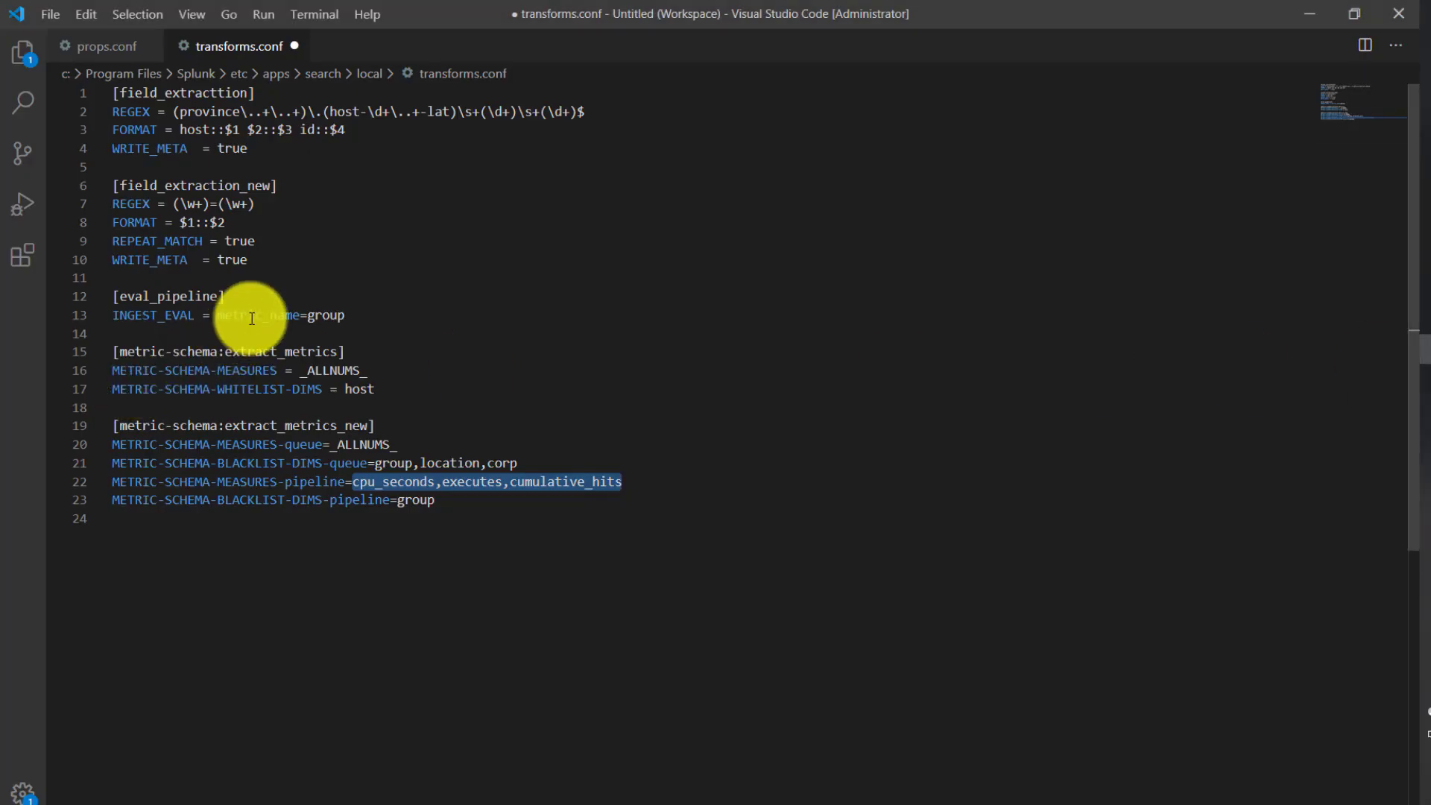
- Back in Visual Studio Code, review metric_name, the queue measures and BLACKLIST-DIMS settings in transforms.conf, and the metrics_log_new stanza in props.conf
{"action": "double_click", "coordinate": [259, 315]}
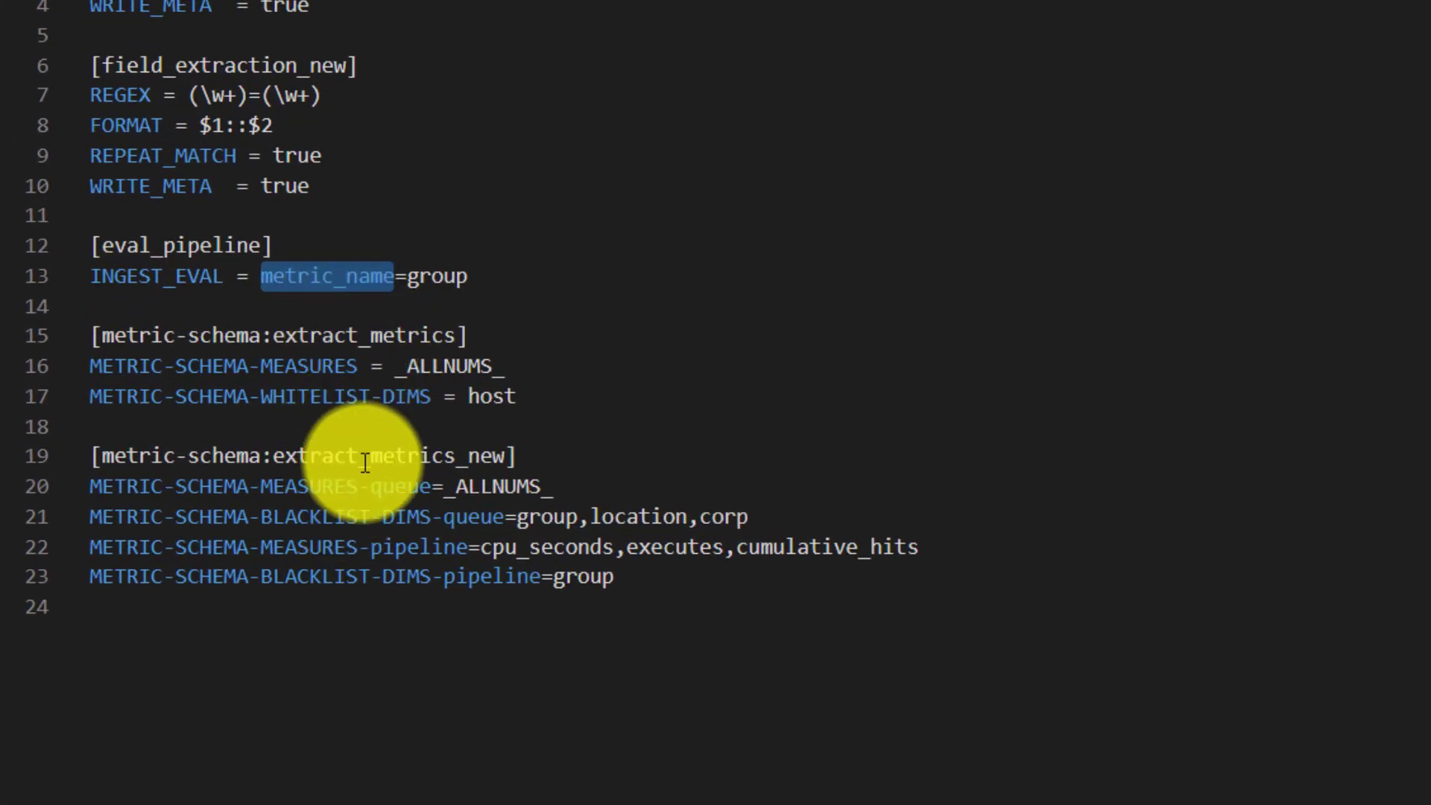
{"action": "left_click", "coordinate": [397, 487]}
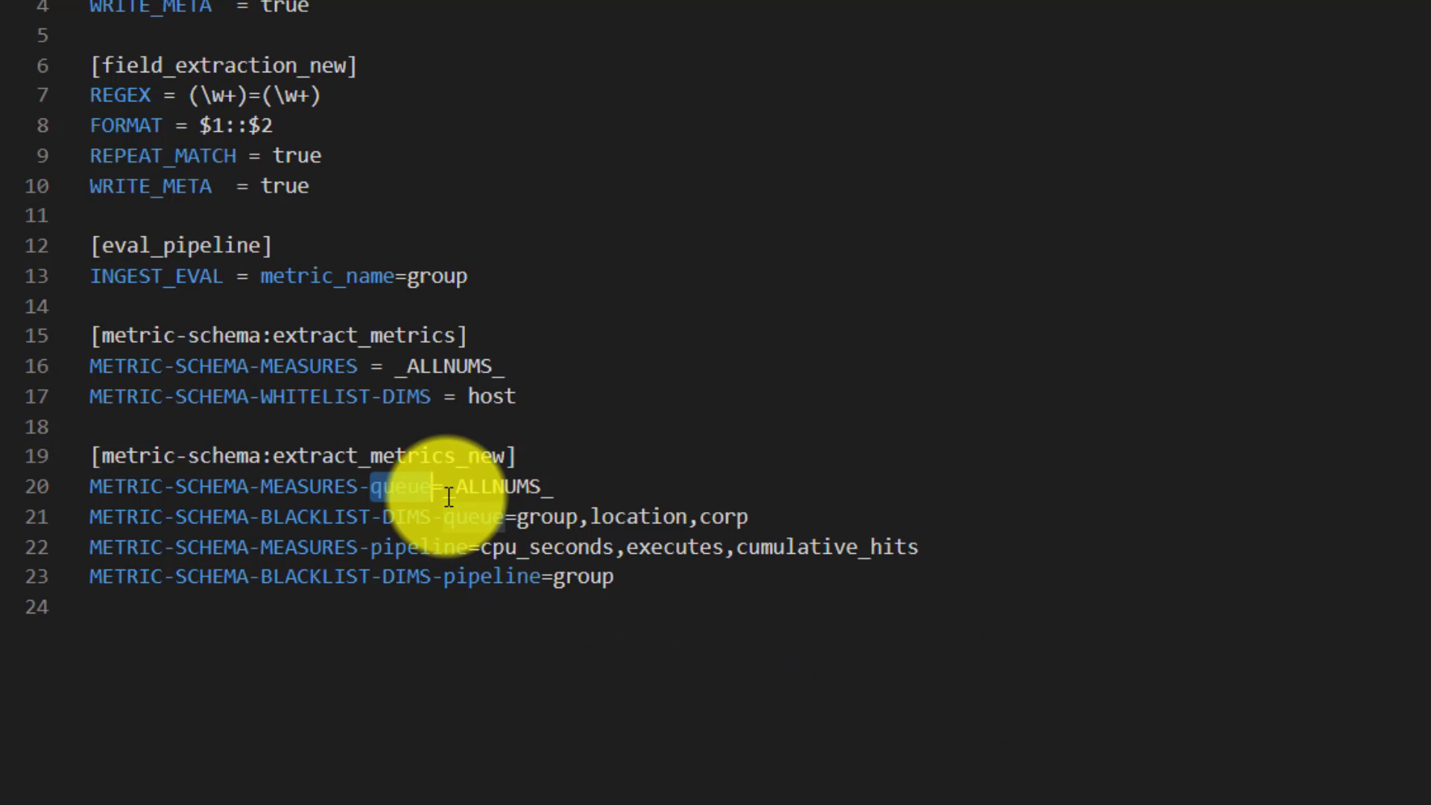
{"action": "double_click", "coordinate": [504, 500]}
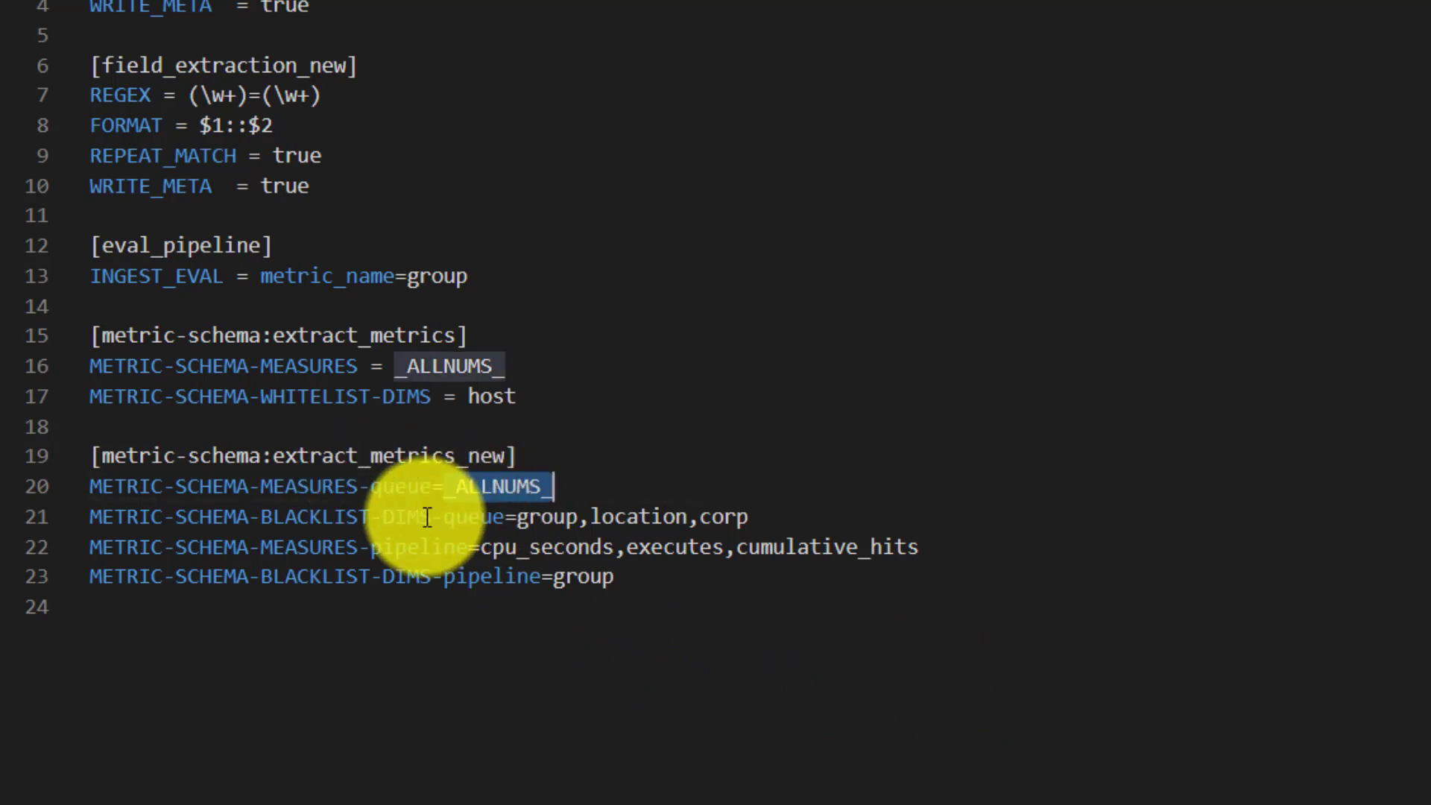
{"action": "double_click", "coordinate": [320, 513]}
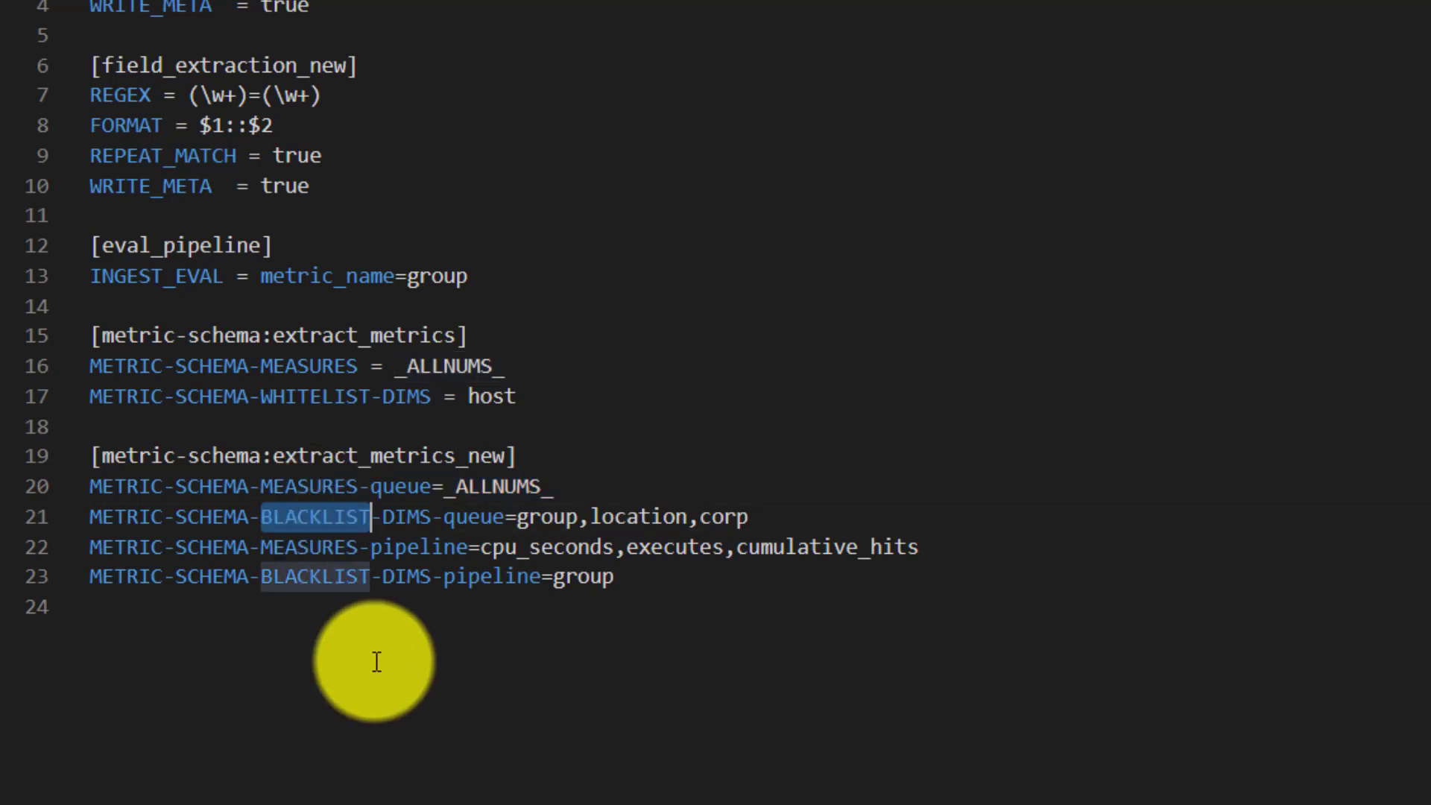
{"action": "left_click", "coordinate": [314, 586]}
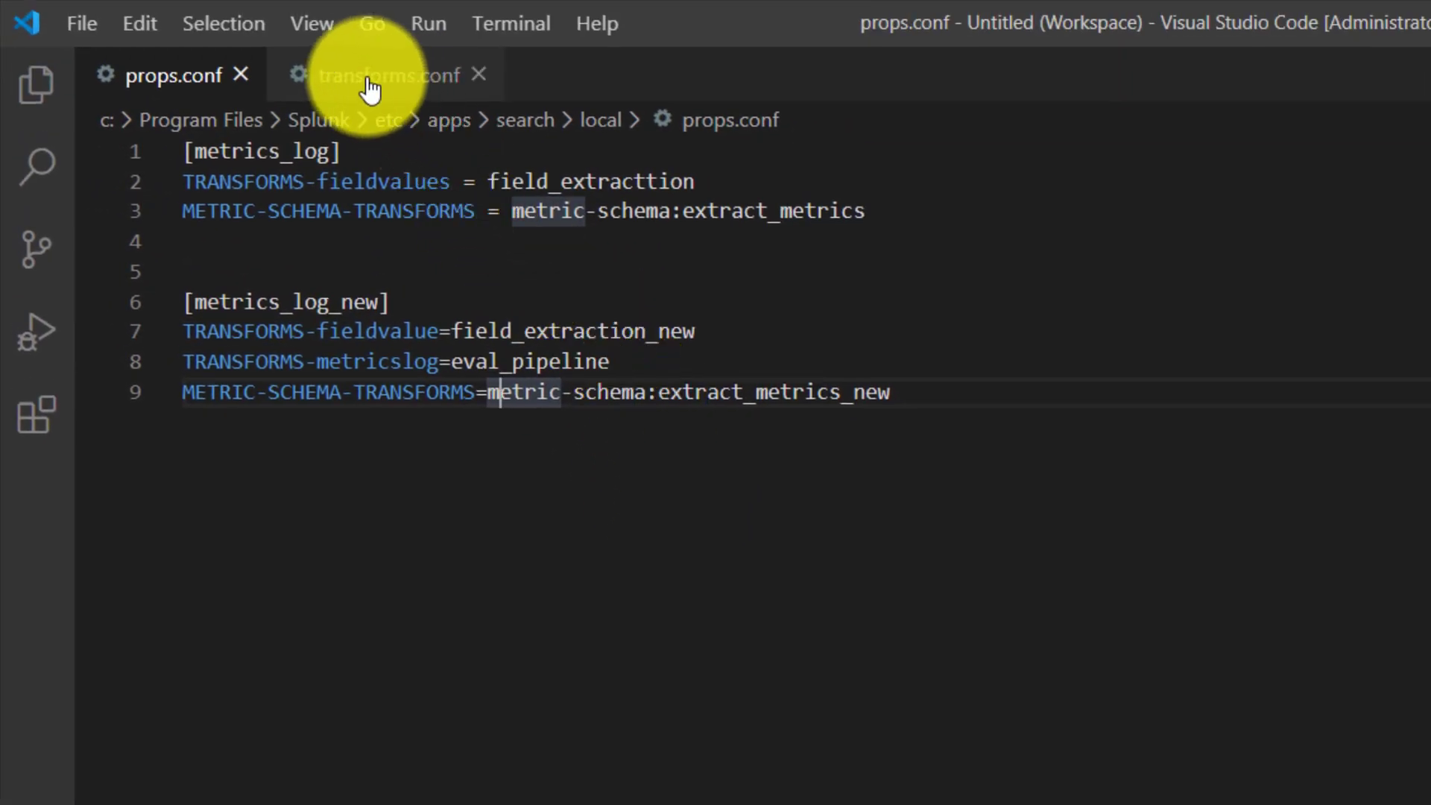
{"action": "double_click", "coordinate": [287, 304]}
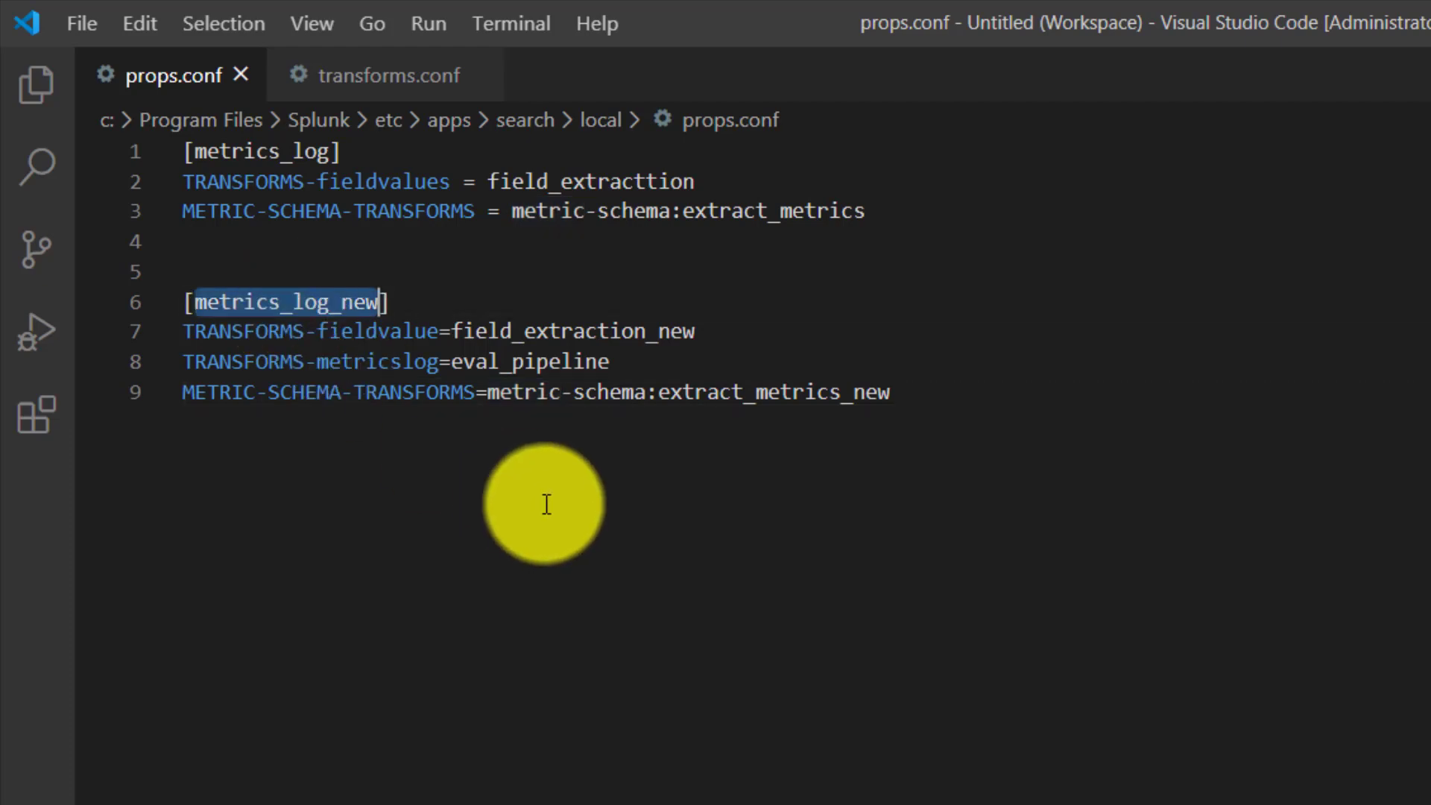
{"action": "left_click", "coordinate": [368, 93]}
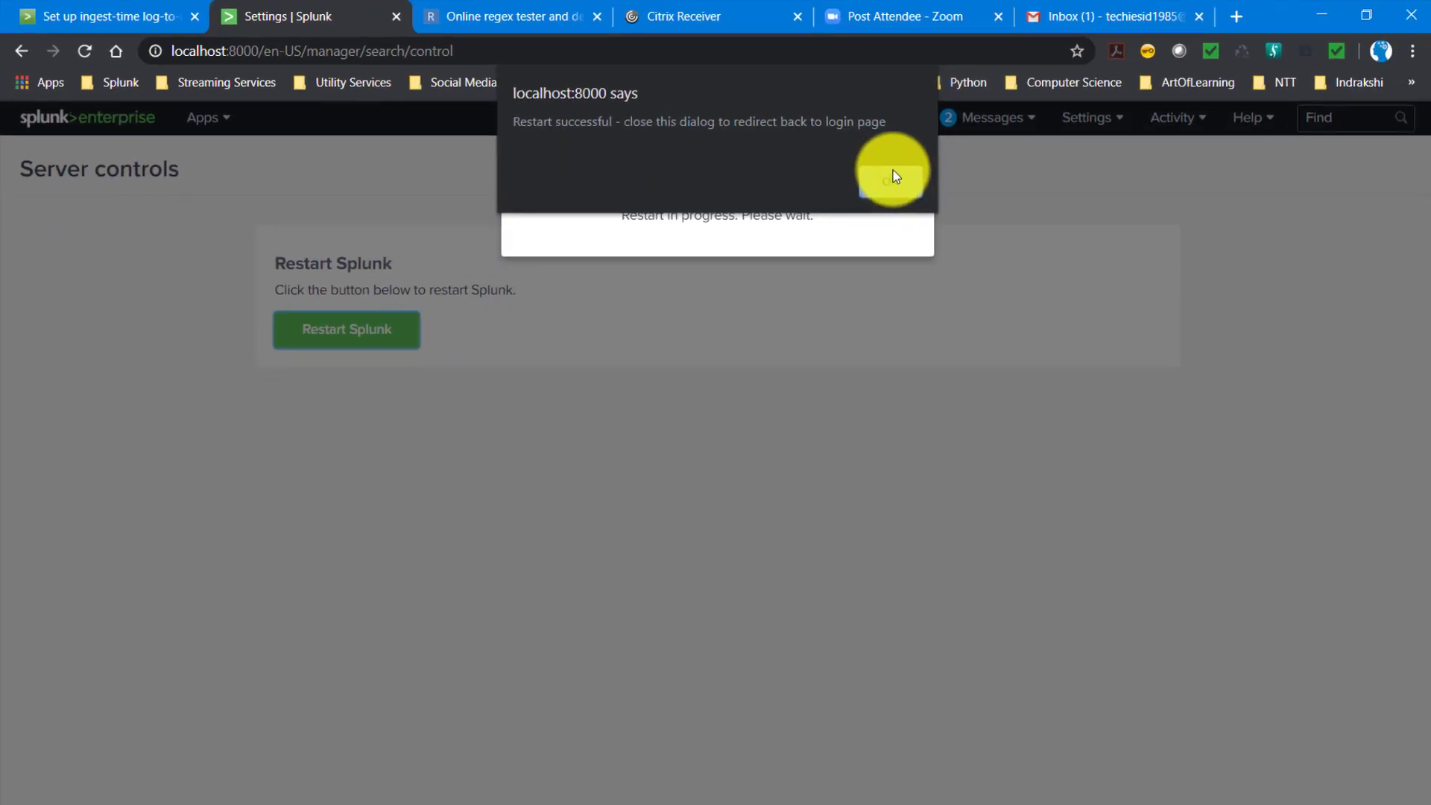
- In Splunk in the browser, acknowledge the completed restart, sign back in and start adding data by file upload
{"action": "left_click", "coordinate": [892, 172]}
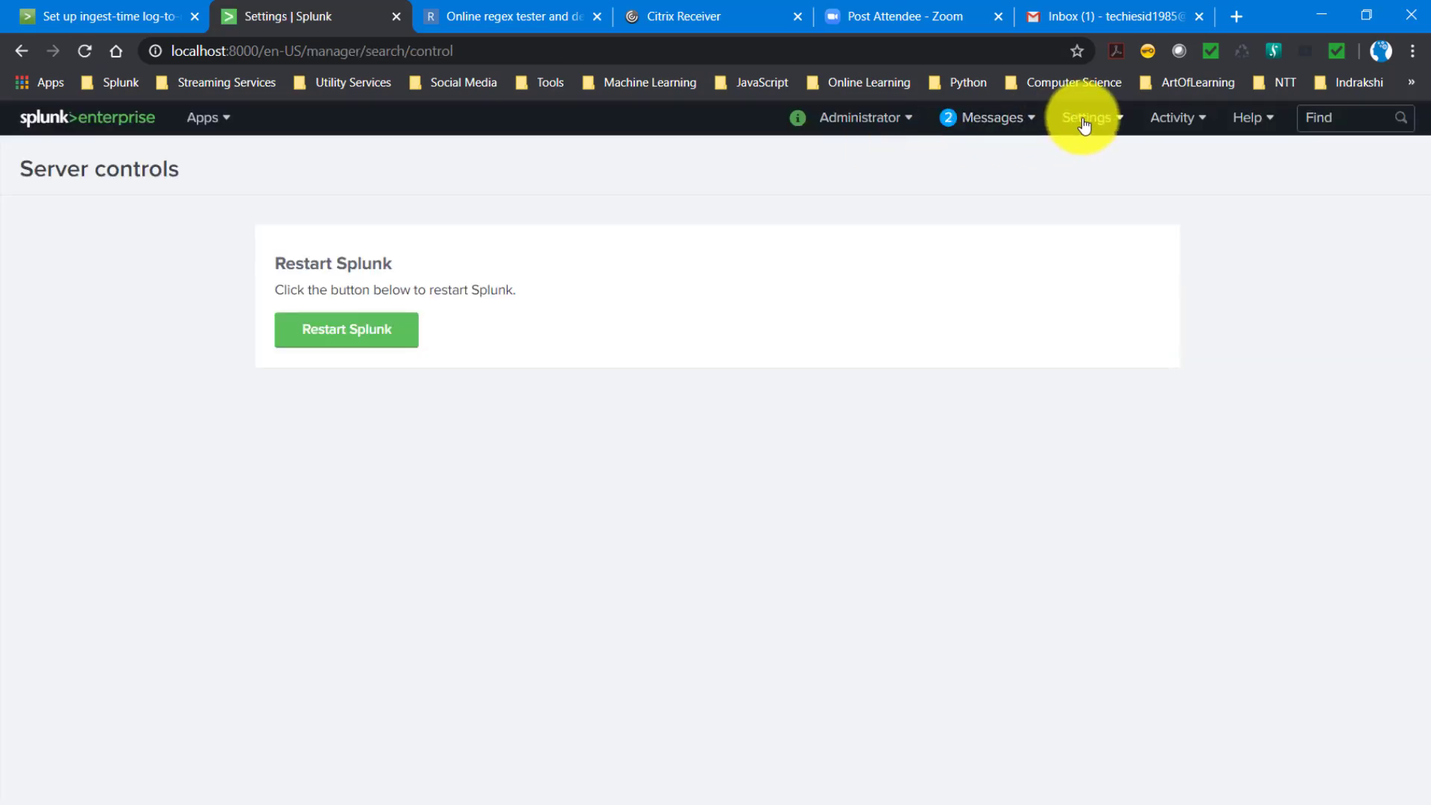
{"action": "left_click", "coordinate": [1085, 118]}
{"action": "left_click", "coordinate": [862, 255]}
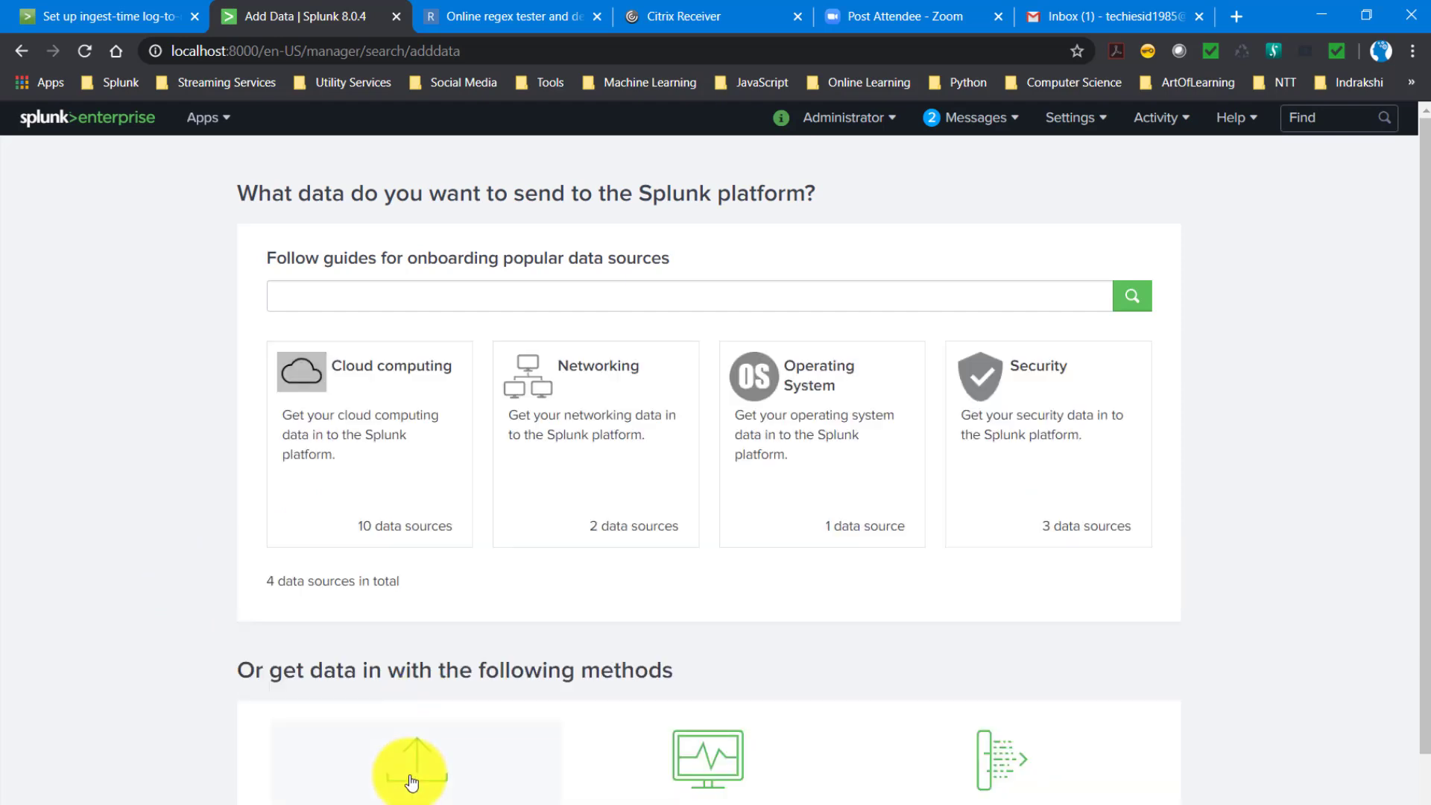
{"action": "left_click", "coordinate": [412, 781]}
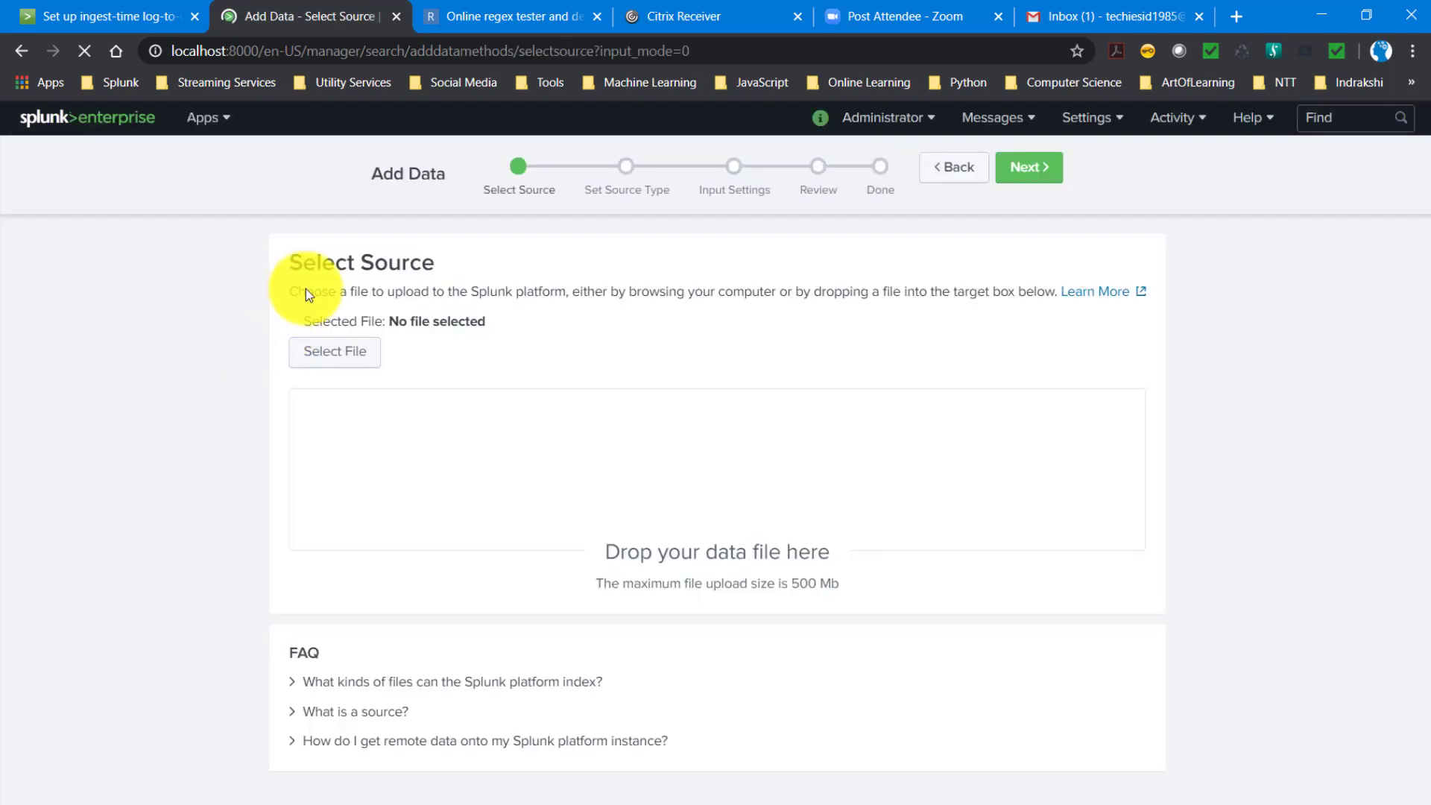
- Choose data_new.txt from the log_to_matrics folder as the upload source and continue to the source type settings
{"action": "left_click", "coordinate": [346, 355]}
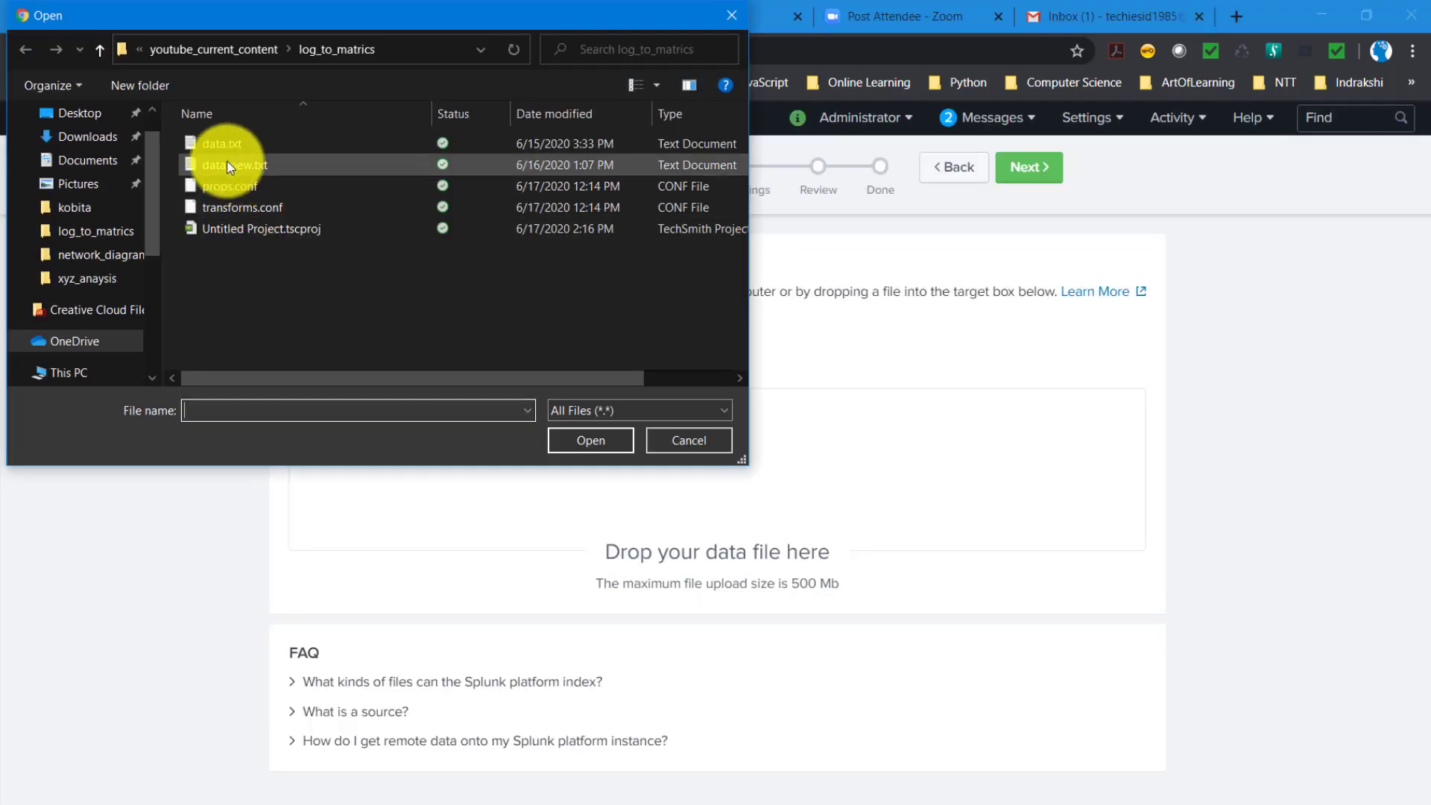
{"action": "key", "text": "Escape"}
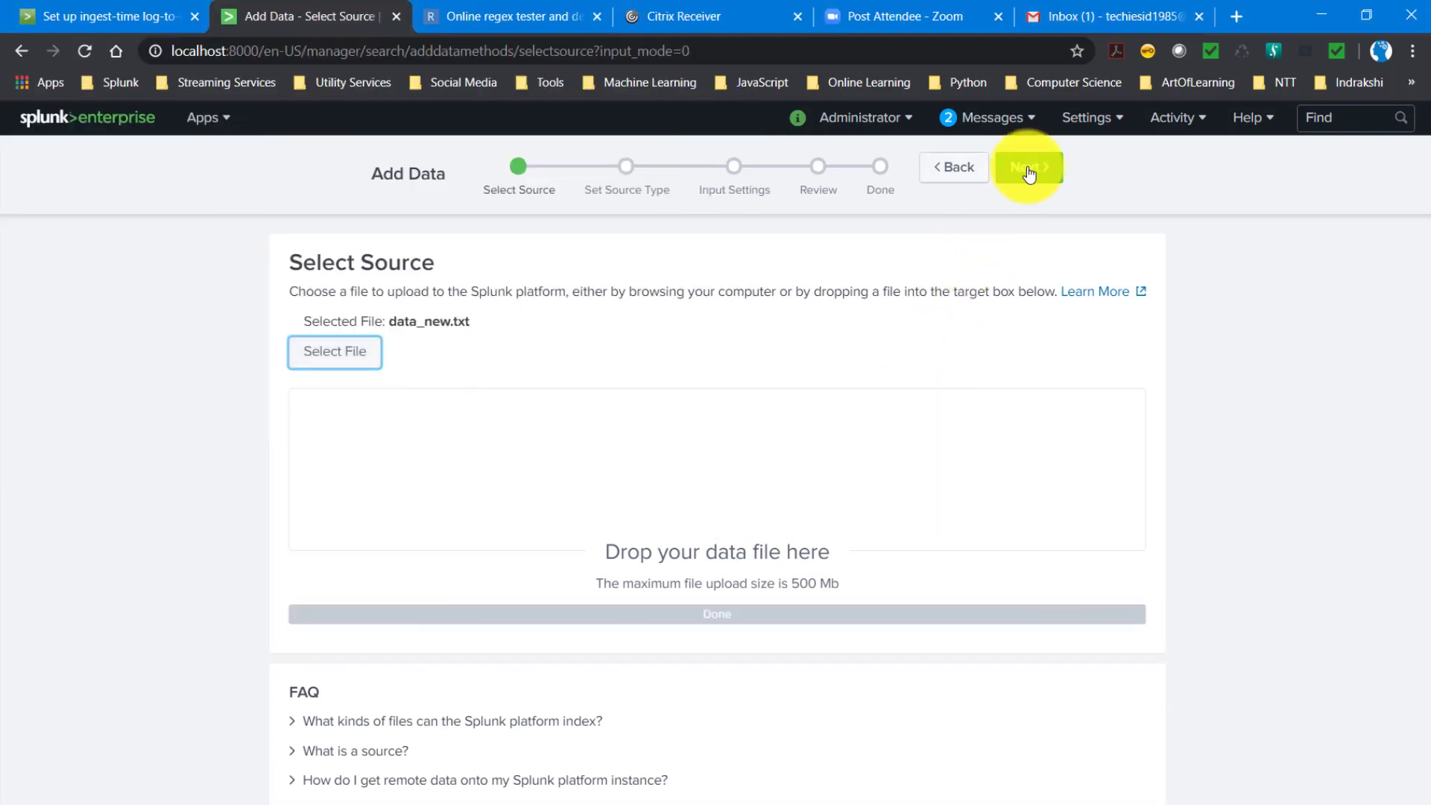
{"action": "left_click", "coordinate": [1029, 176]}
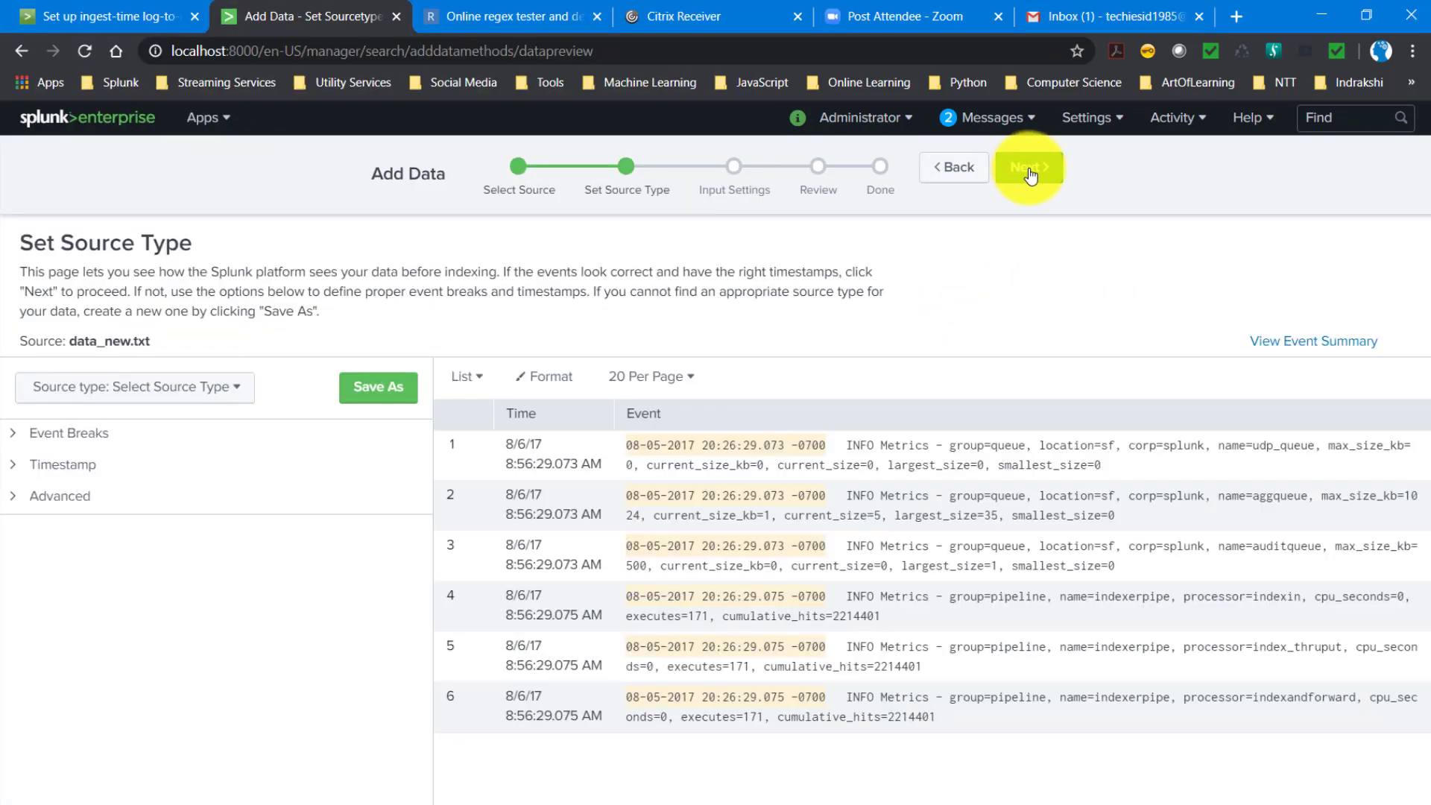
- Assign the metrics_log_new source type to data_new.txt and continue to the input settings
{"action": "left_click", "coordinate": [114, 395]}
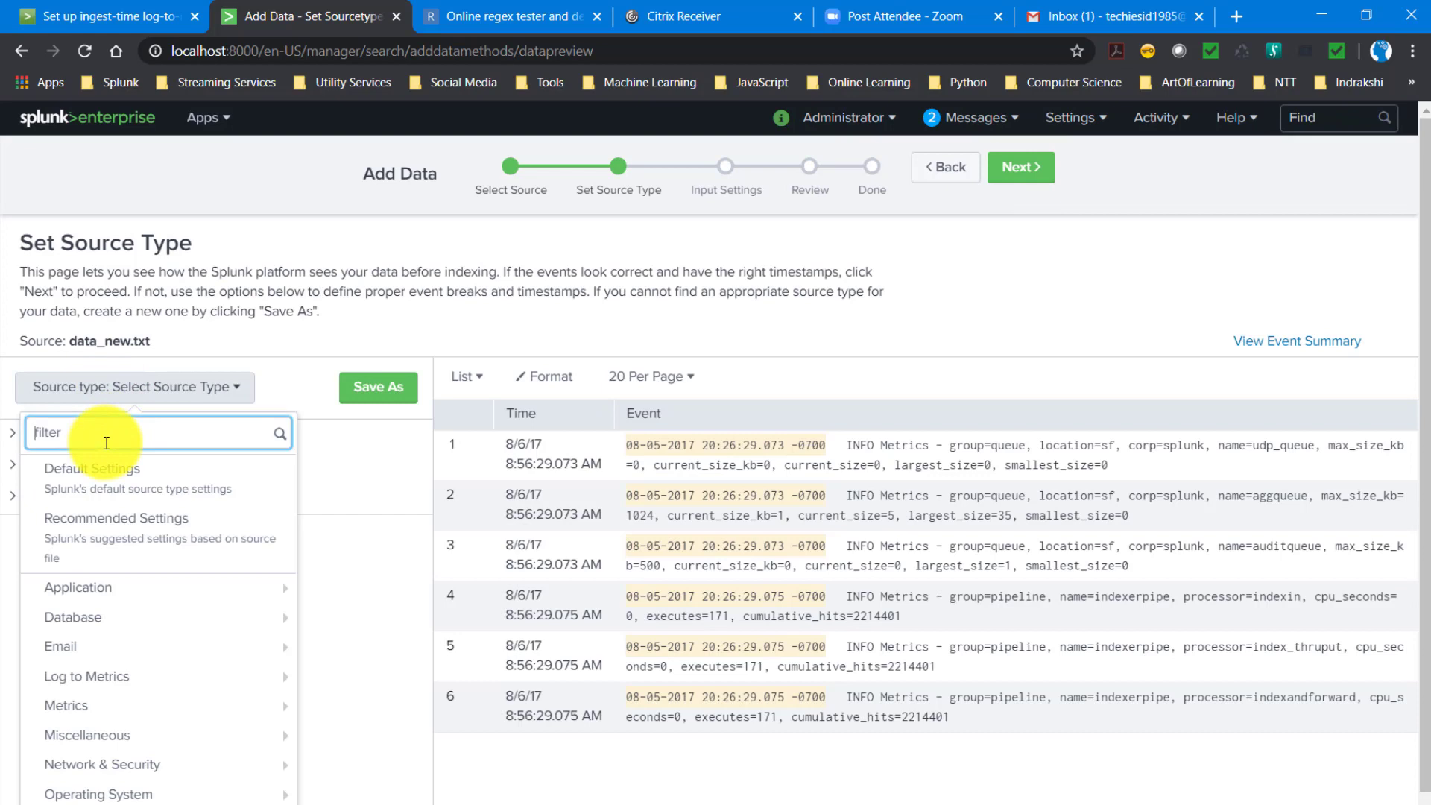
{"action": "type", "text": "metr"}
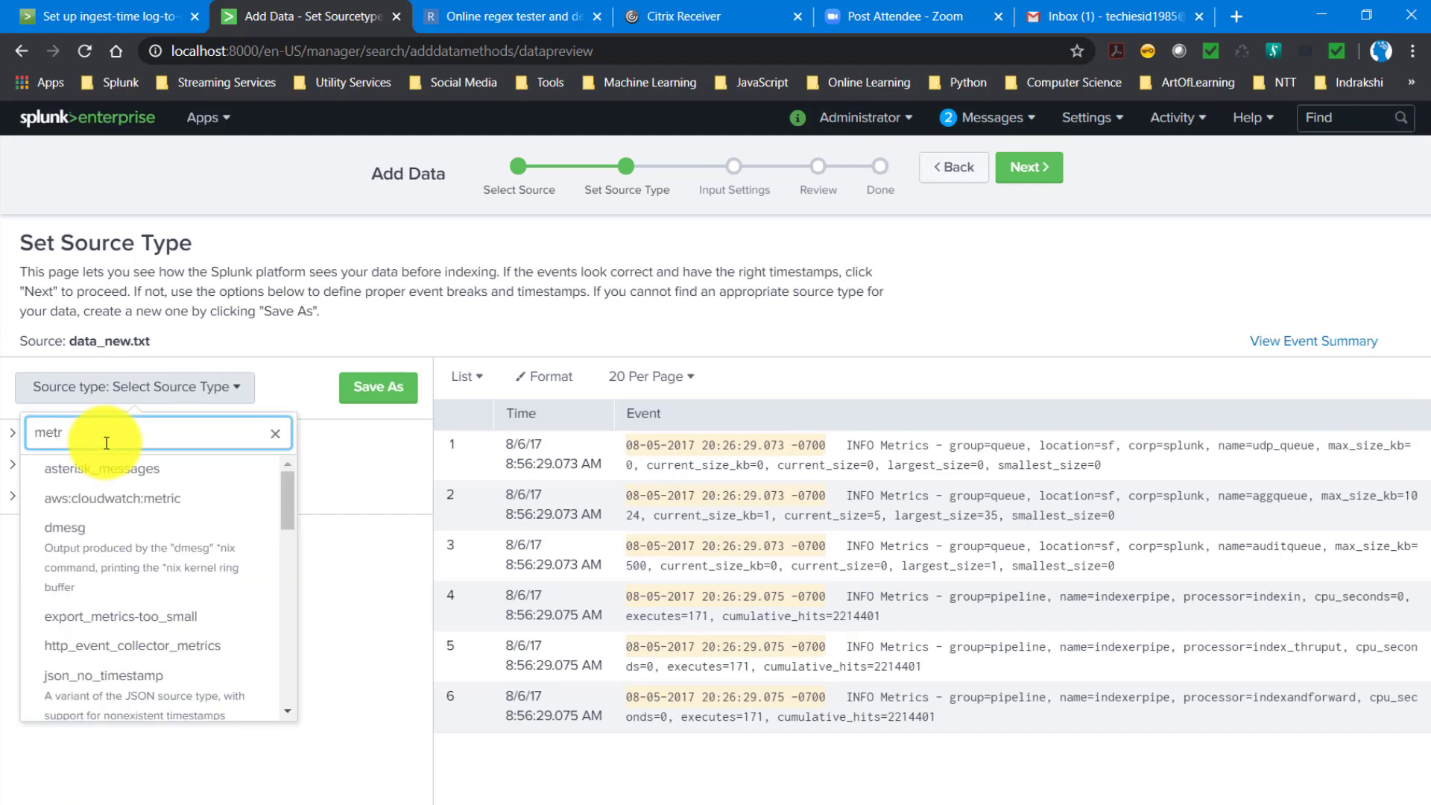
{"action": "type", "text": "ics_"}
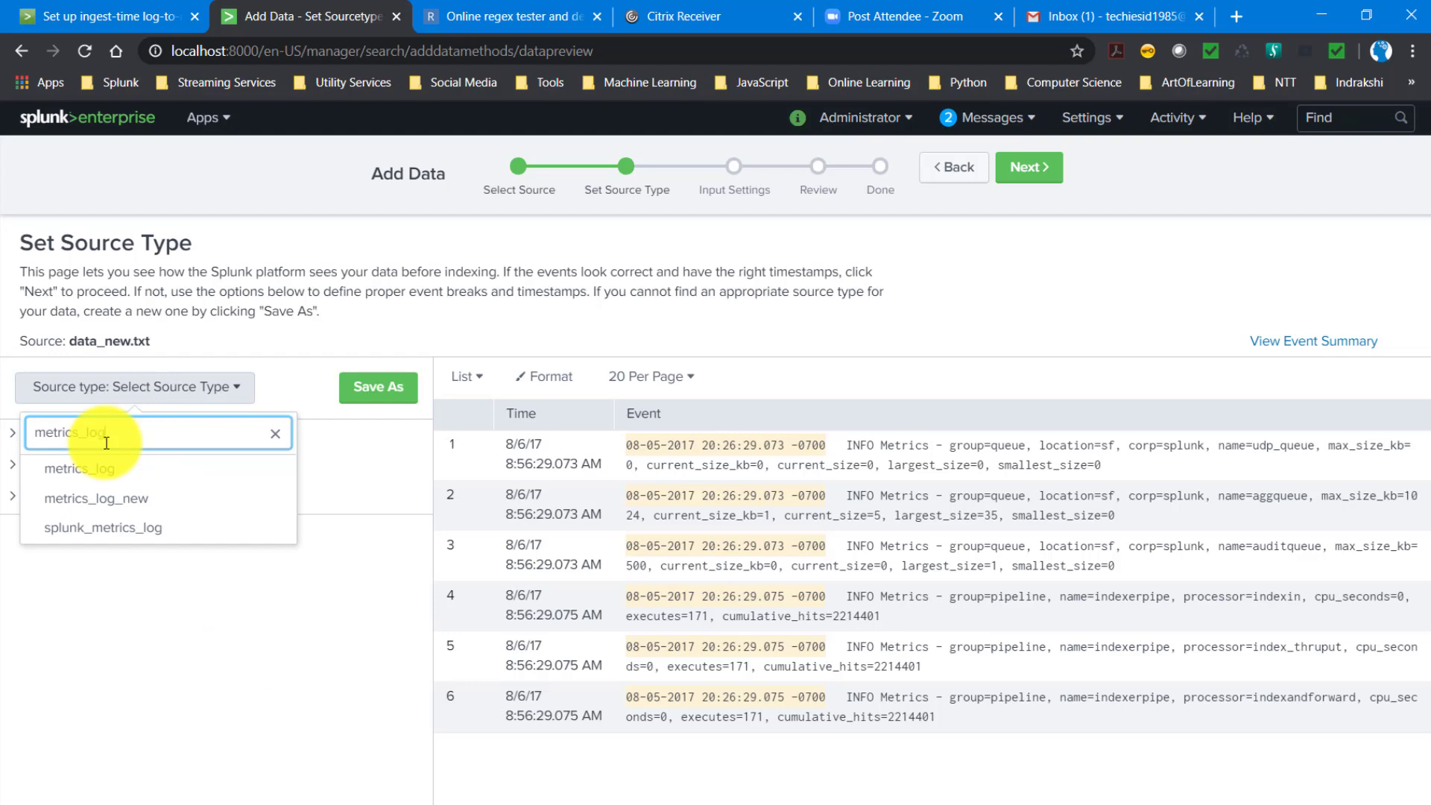
{"action": "type", "text": "log"}
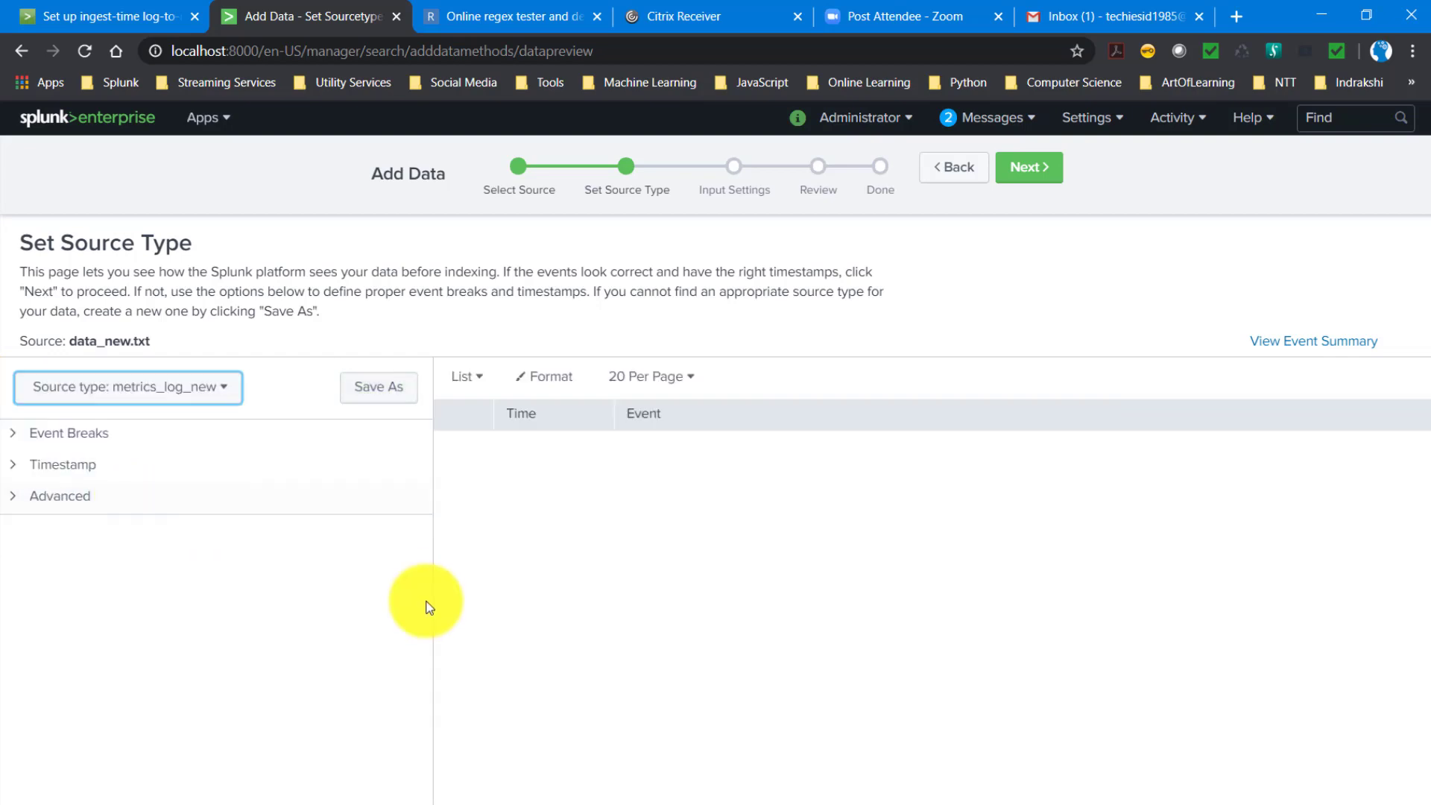
{"action": "left_click", "coordinate": [1031, 173]}
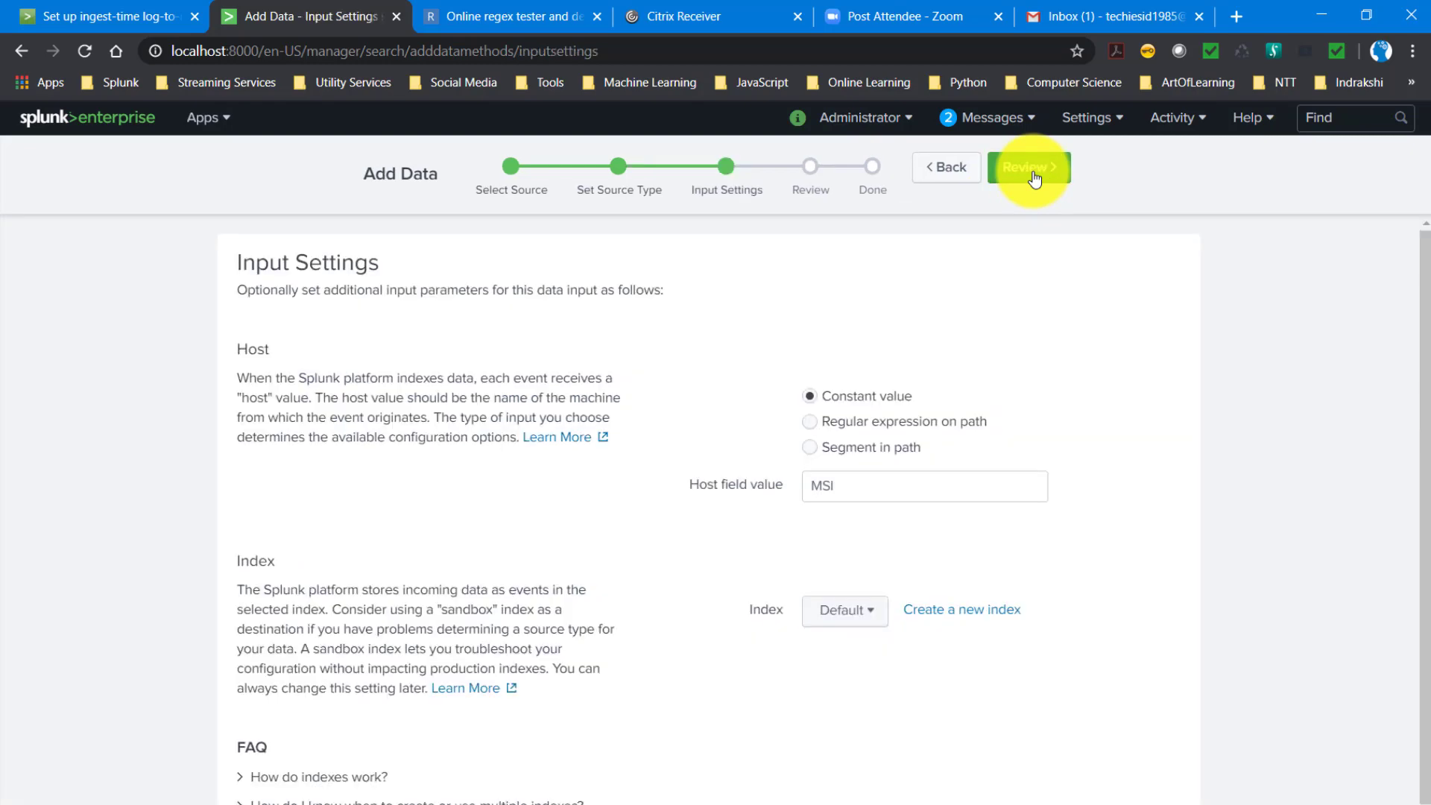
- Set the destination index to test_metrics_idx, then review and submit the upload
{"action": "left_click", "coordinate": [842, 609]}
{"action": "left_click", "coordinate": [722, 556]}
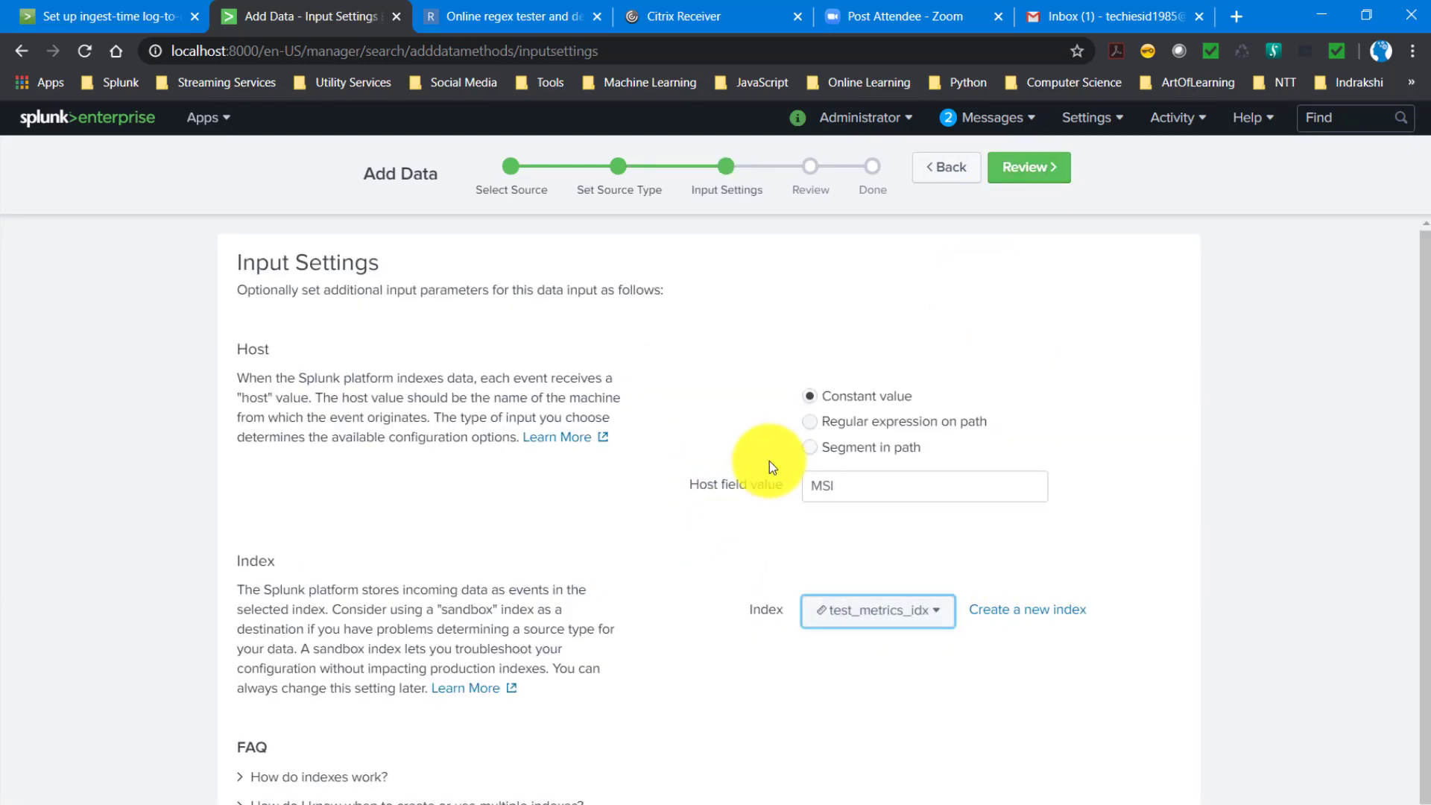
{"action": "left_click", "coordinate": [1017, 175]}
{"action": "left_click", "coordinate": [1020, 174]}
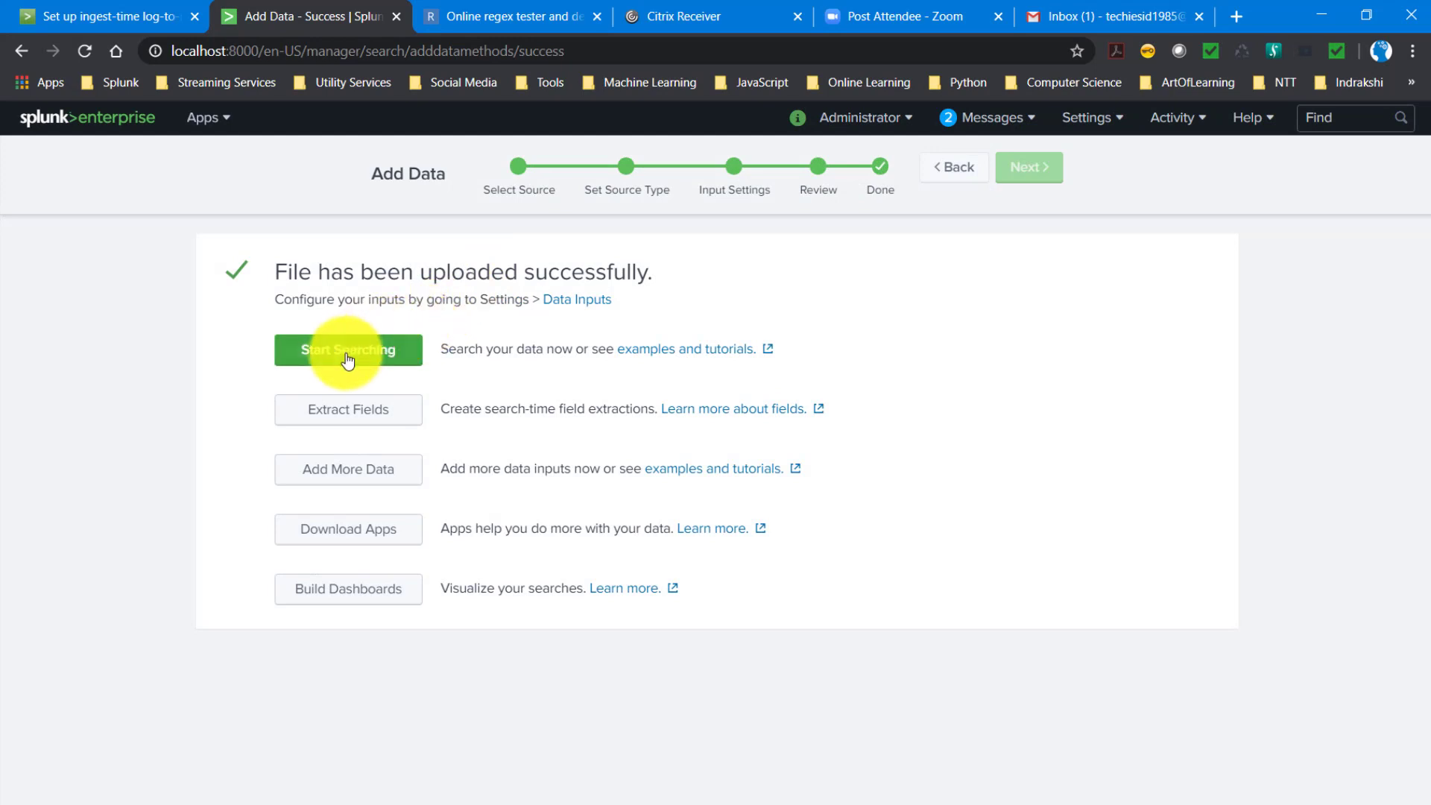
- Search the uploaded metrics in Splunk and compare their names with the group values of data_new.txt in Notepad++
{"action": "left_click", "coordinate": [345, 359]}
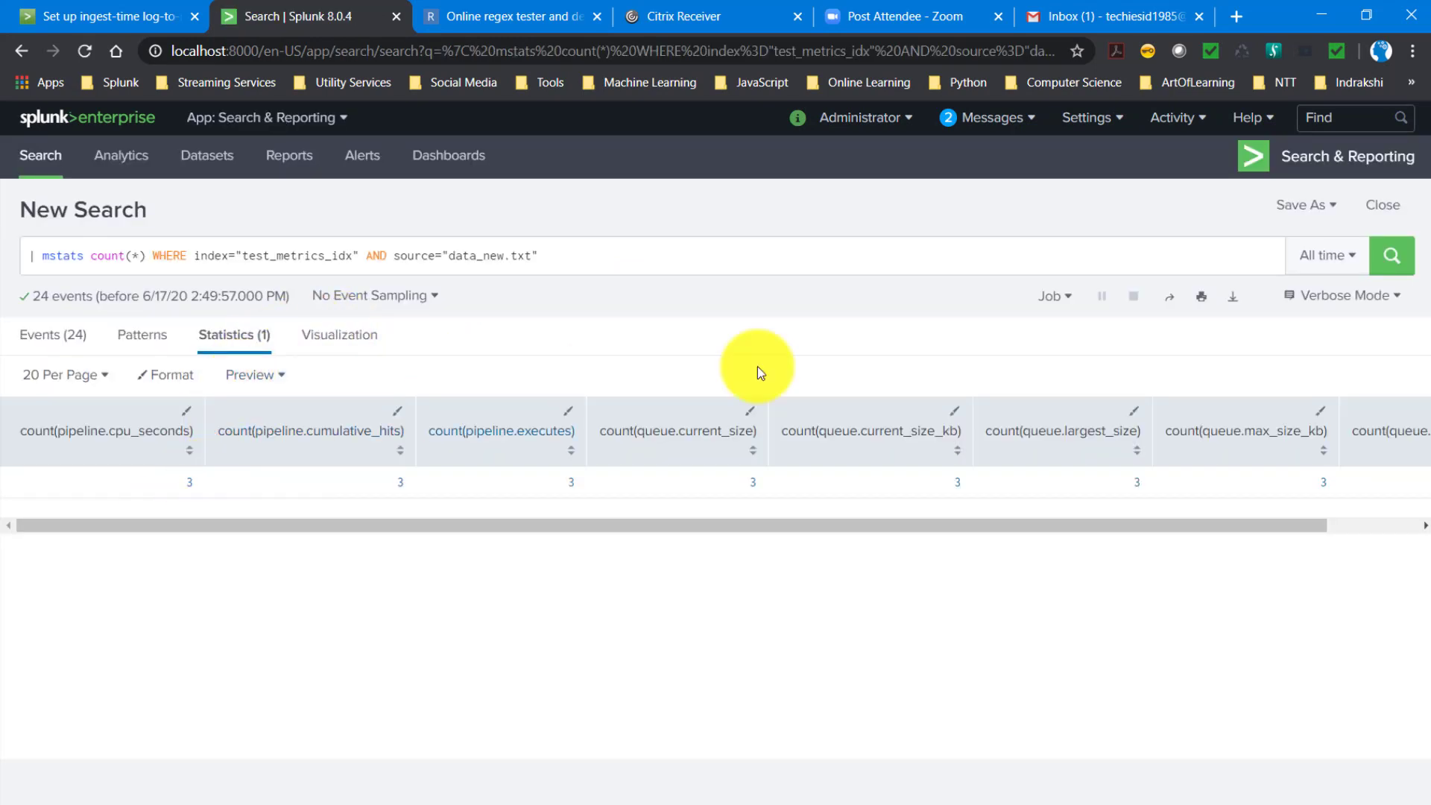
{"action": "left_click", "coordinate": [1430, 206]}
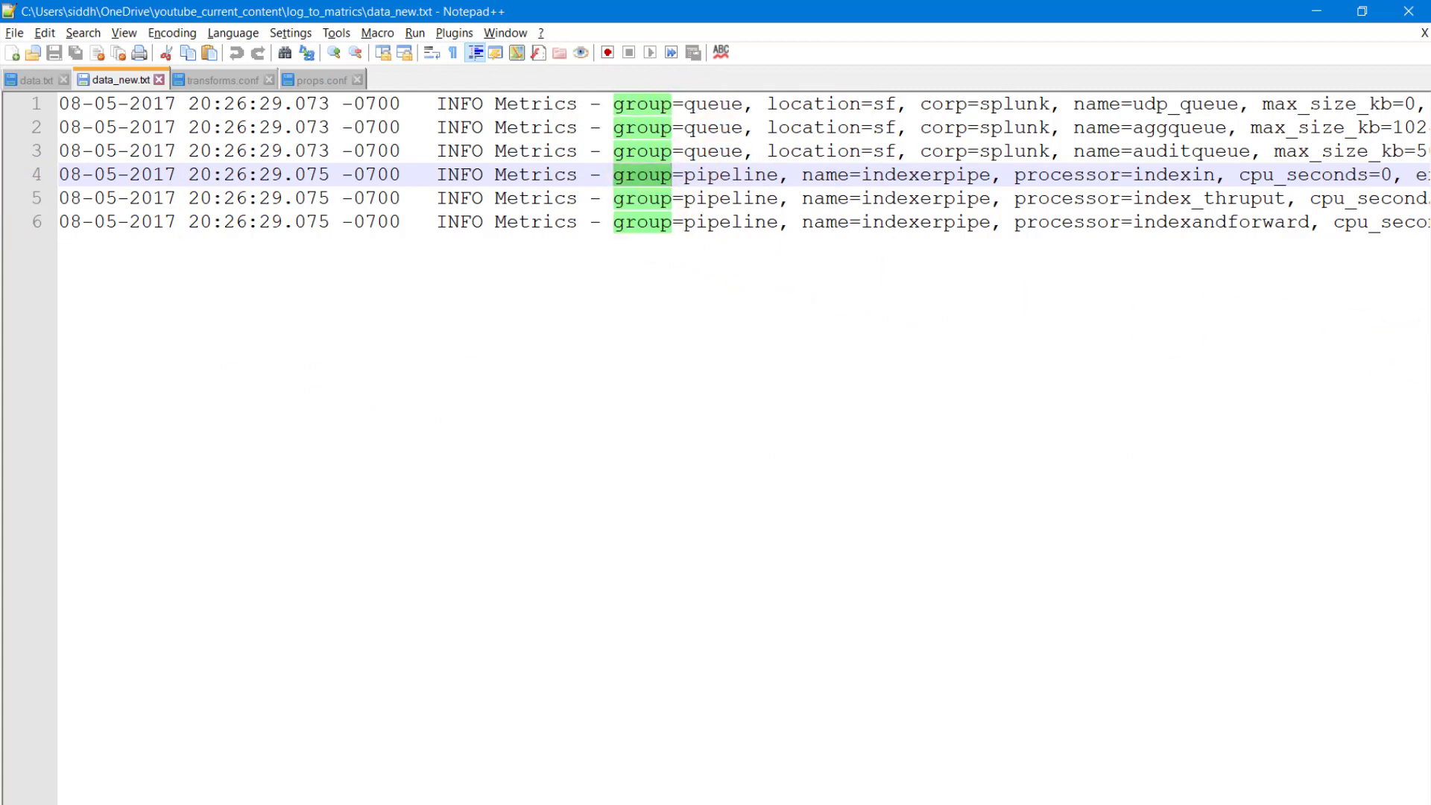
{"action": "left_click", "coordinate": [1430, 415]}
{"action": "left_click", "coordinate": [1430, 415]}
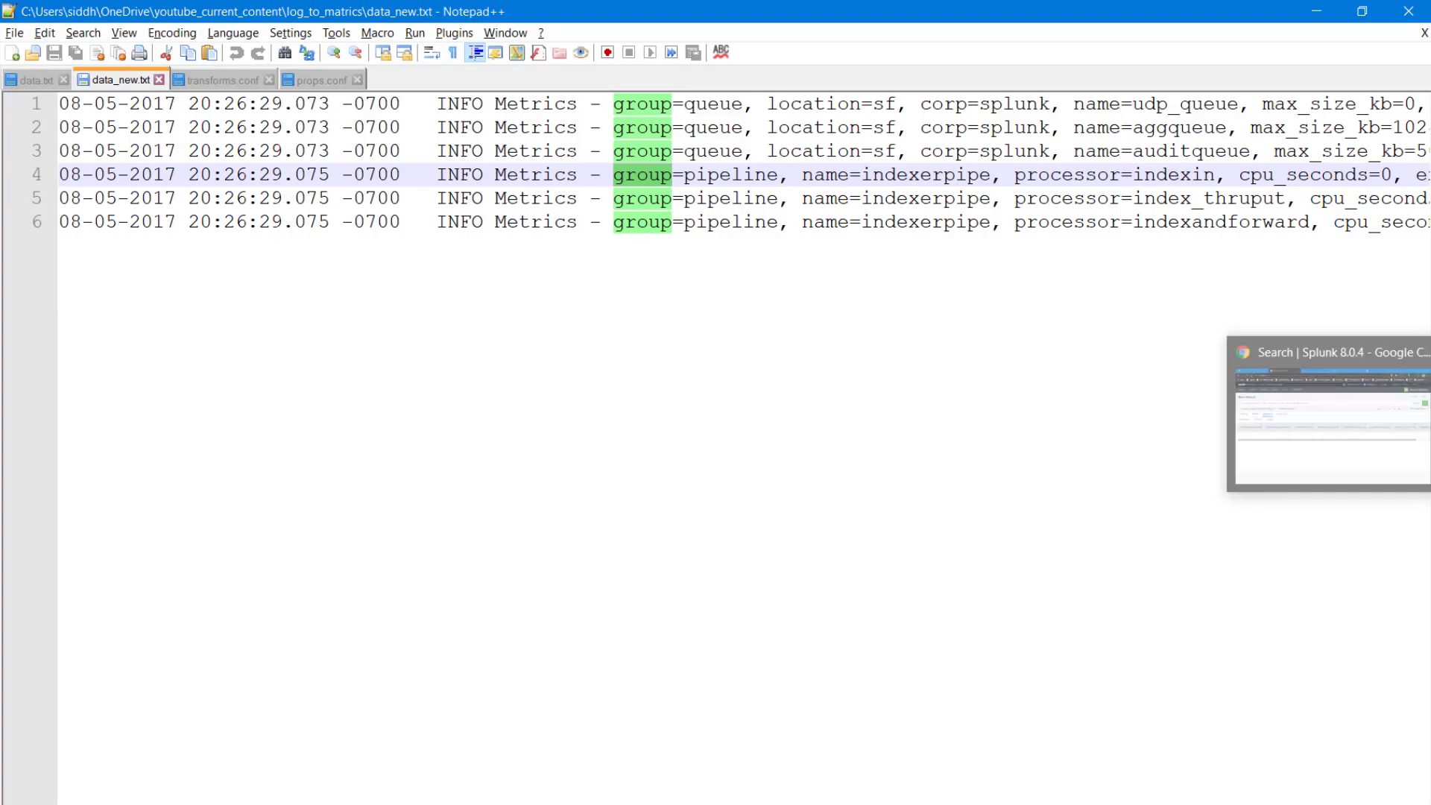
{"action": "left_click", "coordinate": [1430, 415]}
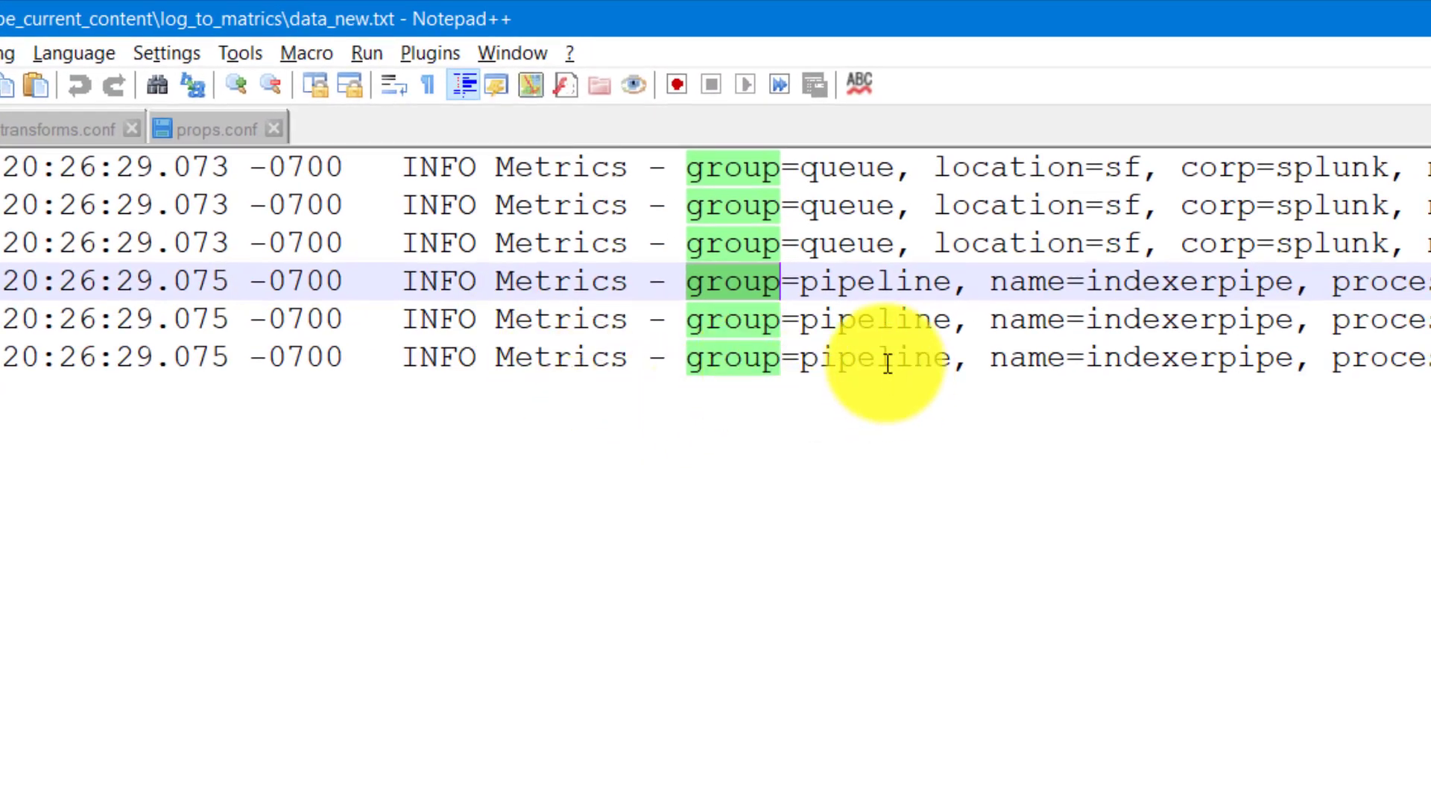
- Examine the numeric fields of the pipeline and queue events in data_new.txt, highlighting executes, cumulative_hits, max_size_kb and current_size_kb
{"action": "double_click", "coordinate": [887, 363]}
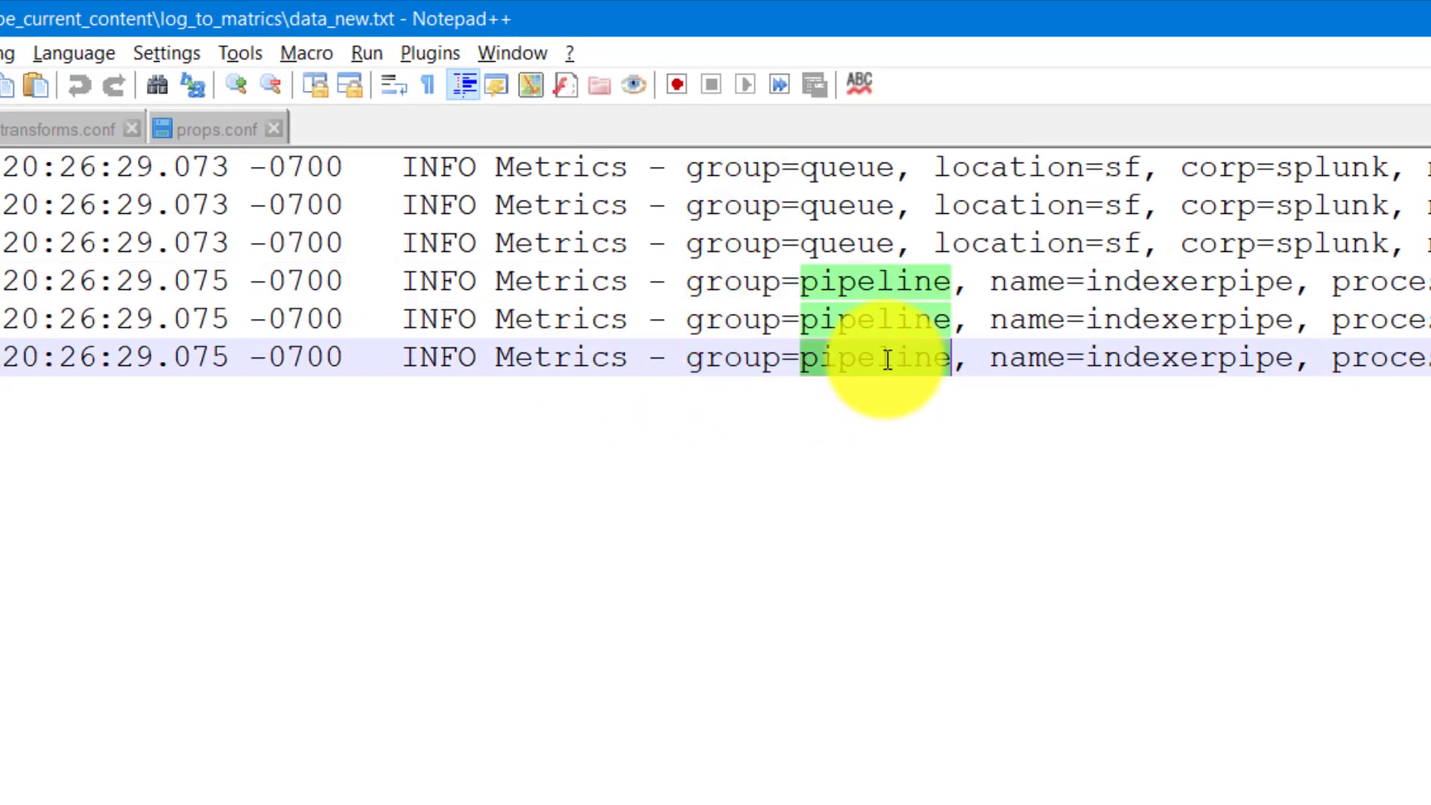
{"action": "scroll", "coordinate": [715, 268], "scroll_direction": "right", "scroll_amount": 10}
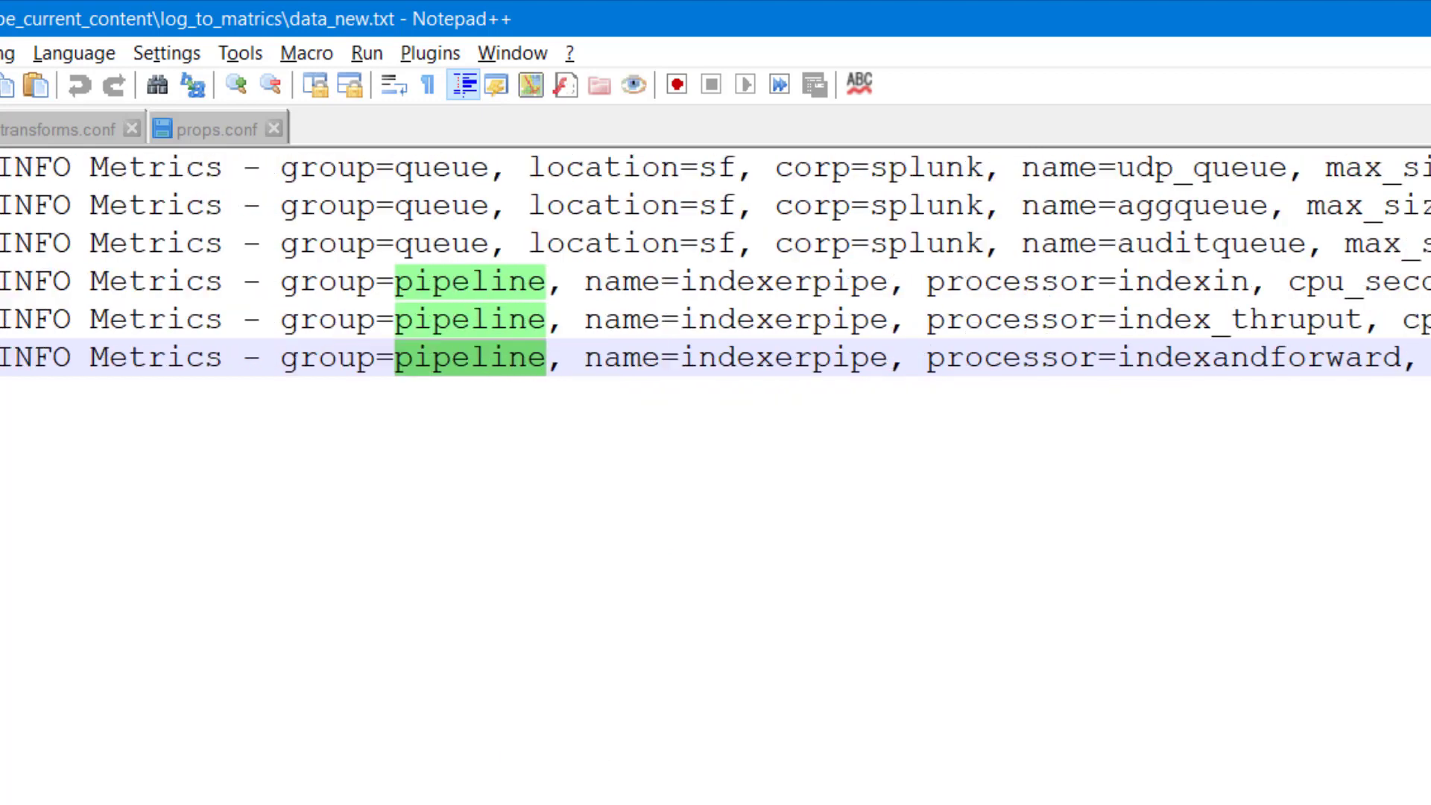
{"action": "scroll", "coordinate": [716, 269], "scroll_direction": "right", "scroll_amount": 3}
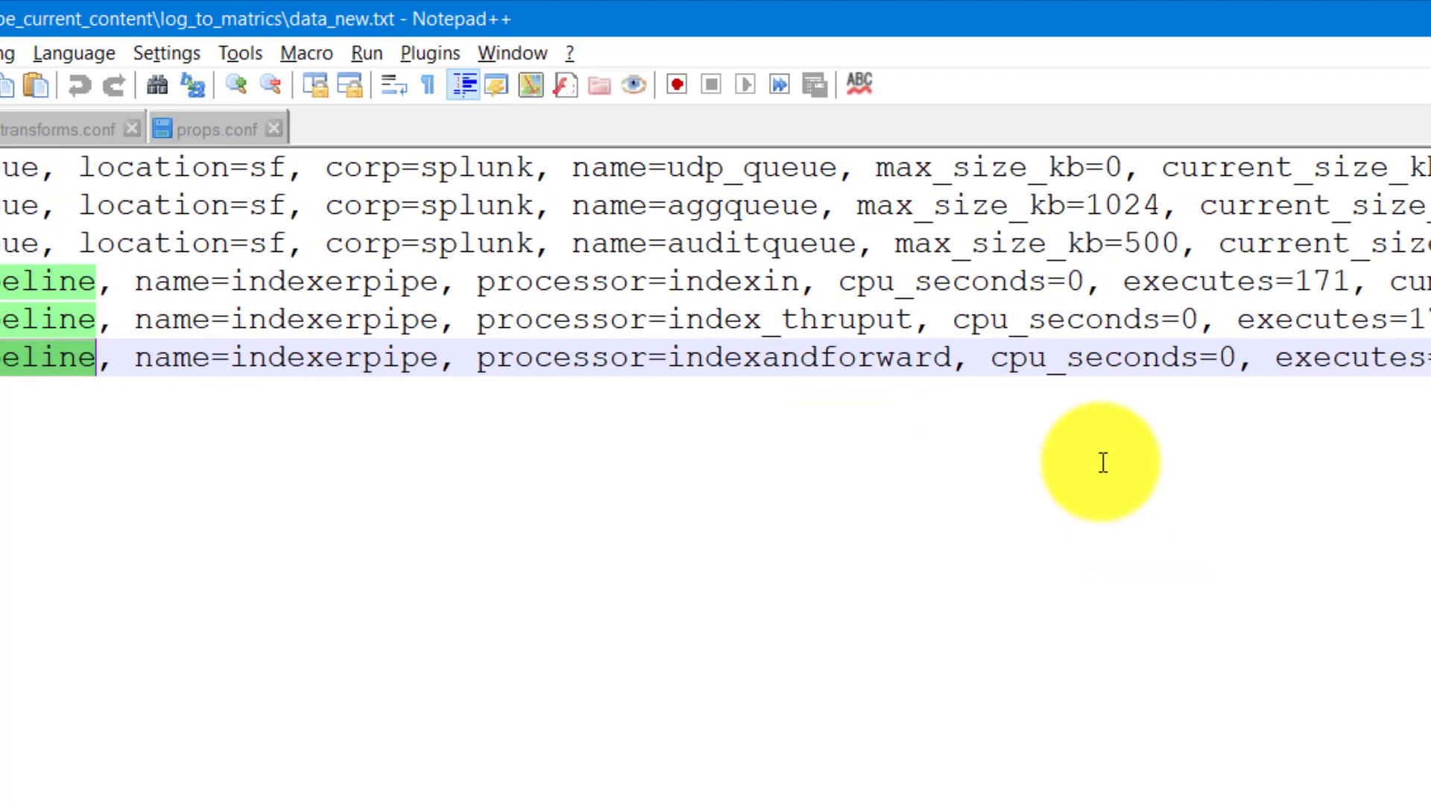
{"action": "double_click", "coordinate": [1120, 356]}
{"action": "double_click", "coordinate": [1374, 361]}
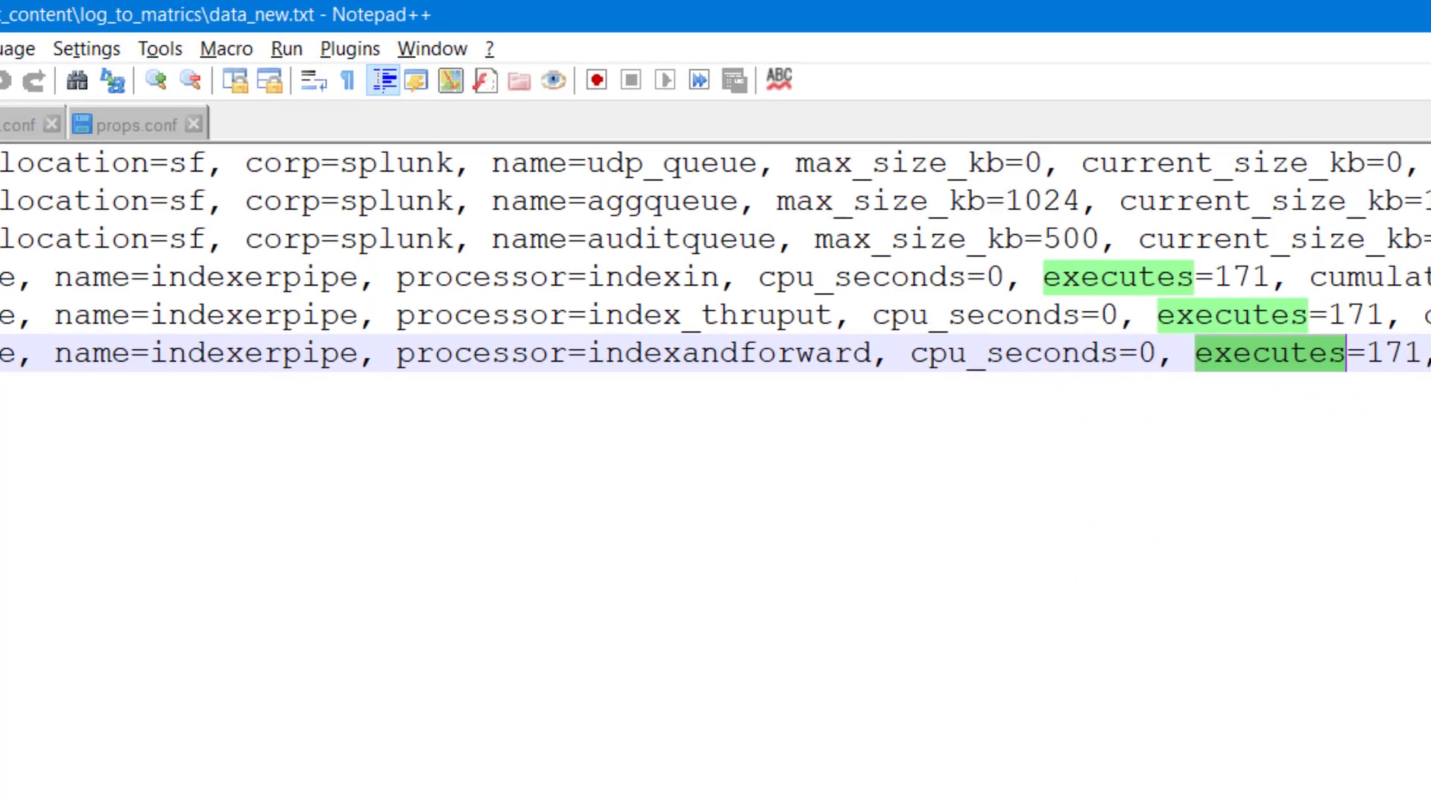
{"action": "double_click", "coordinate": [1223, 328]}
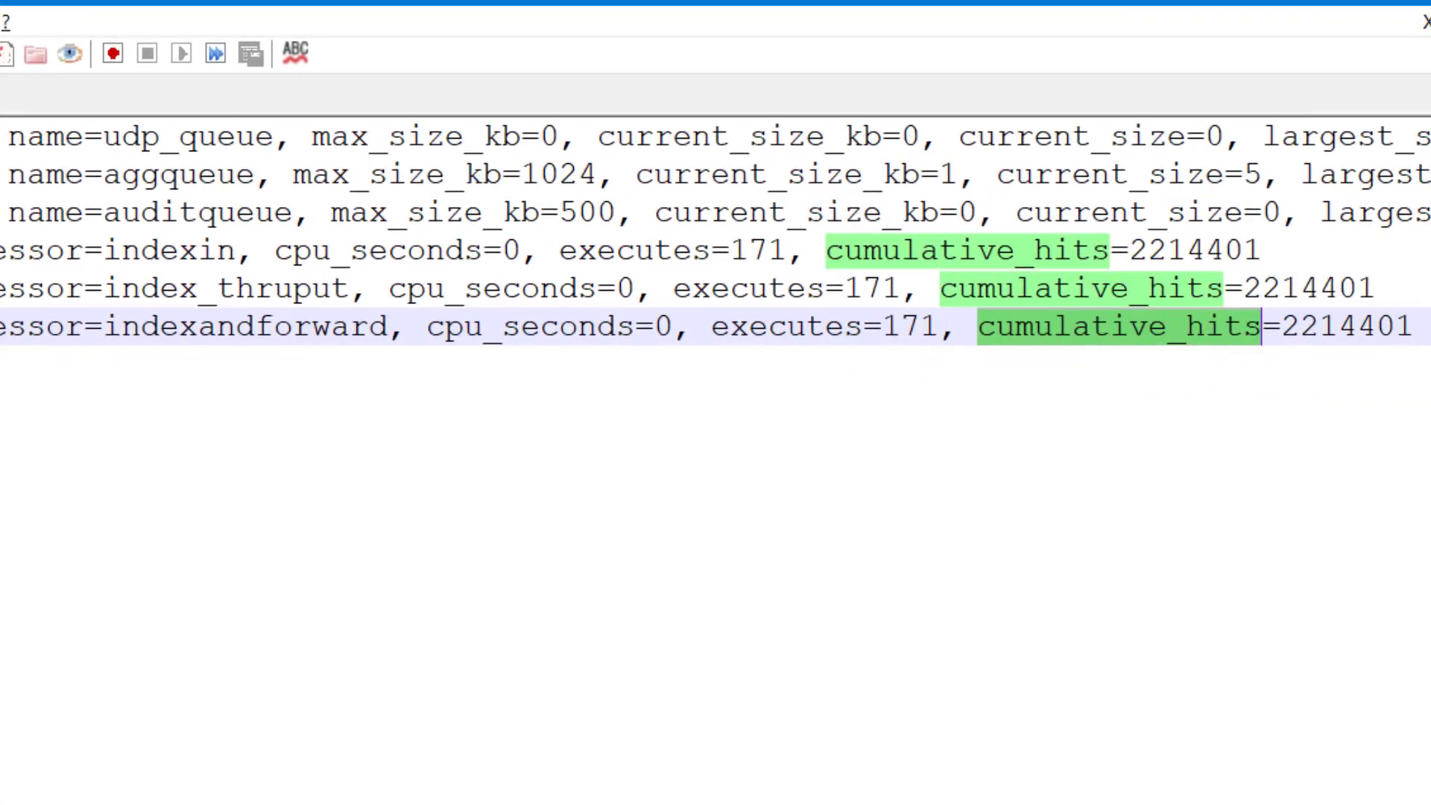
{"action": "left_click", "coordinate": [4, 137]}
{"action": "double_click", "coordinate": [459, 139]}
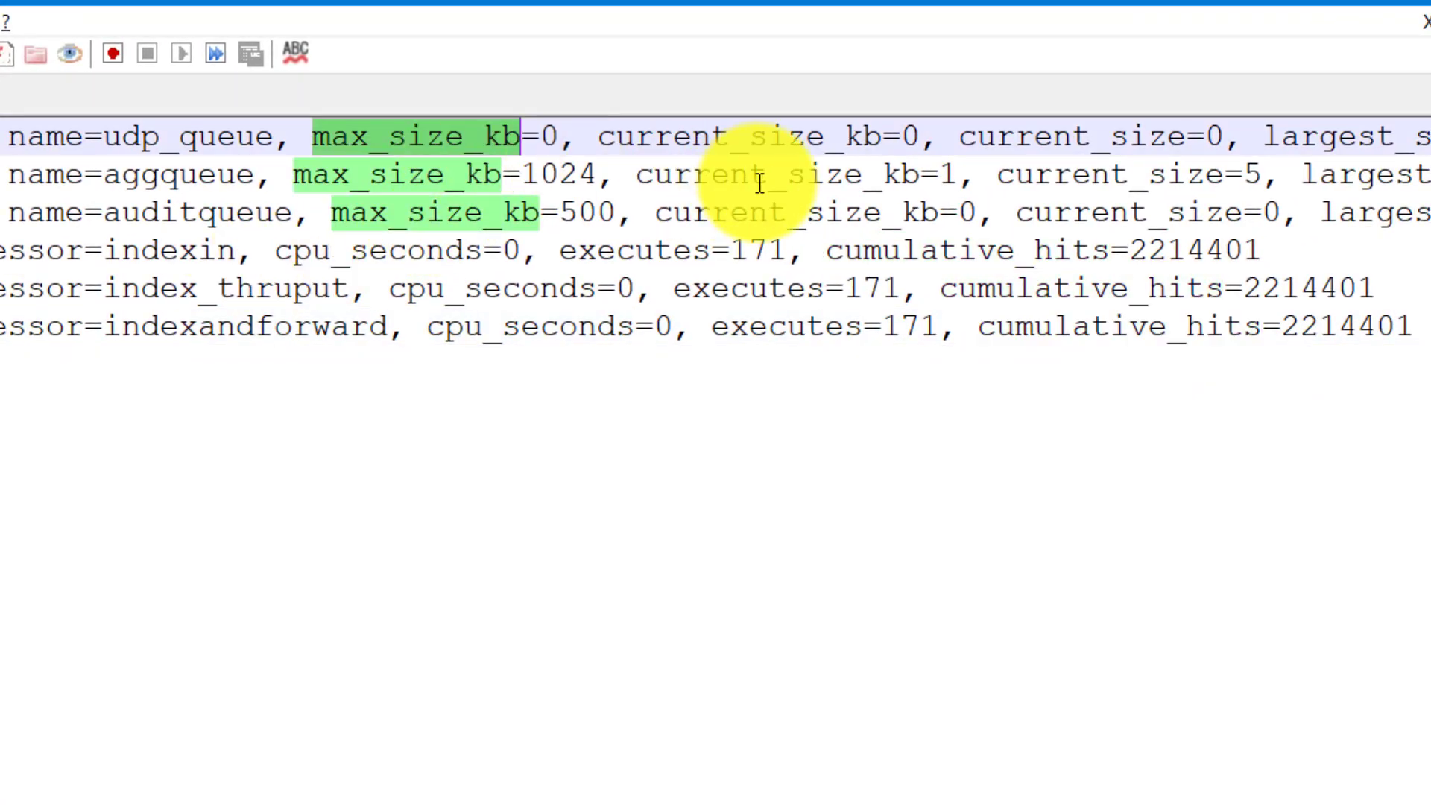
{"action": "double_click", "coordinate": [775, 136]}
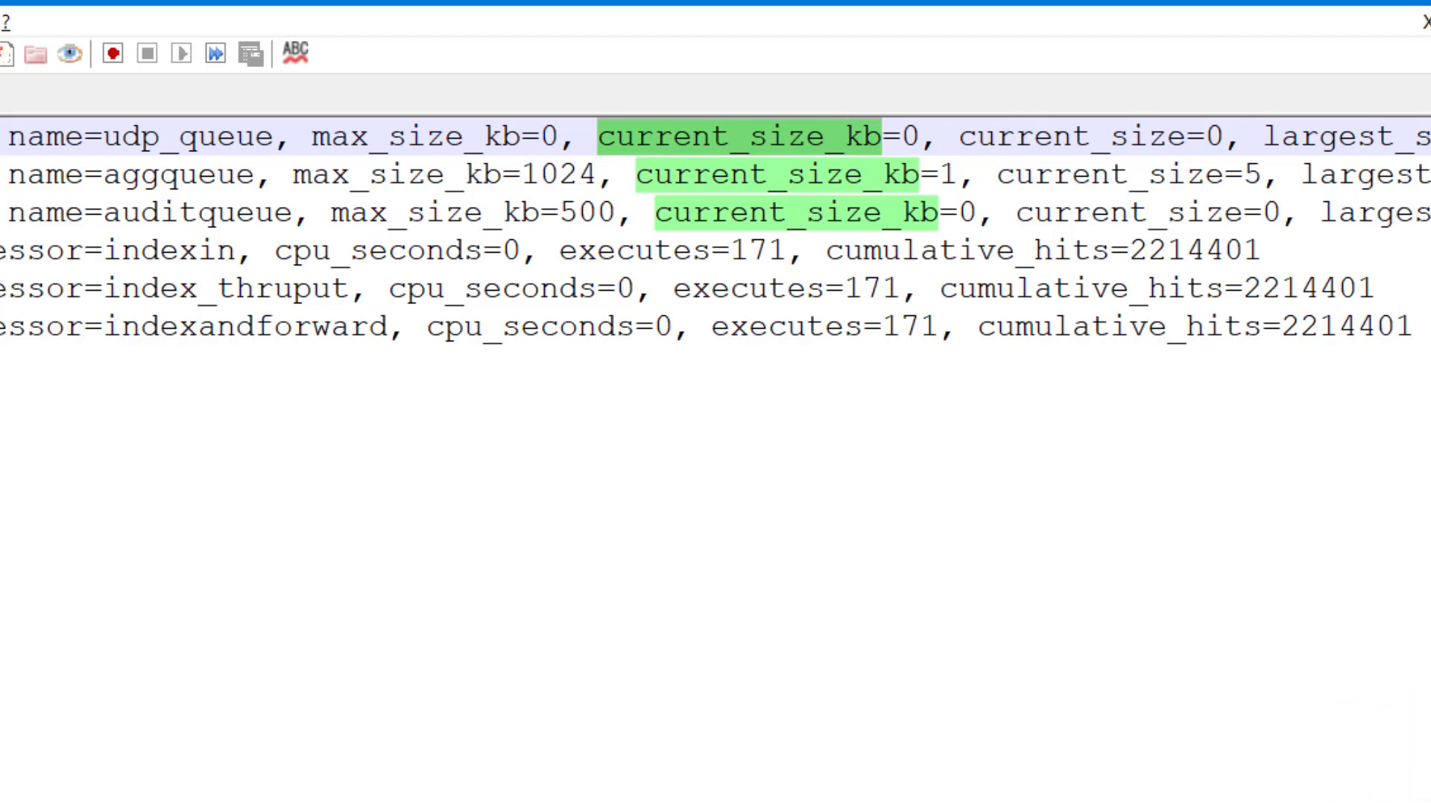